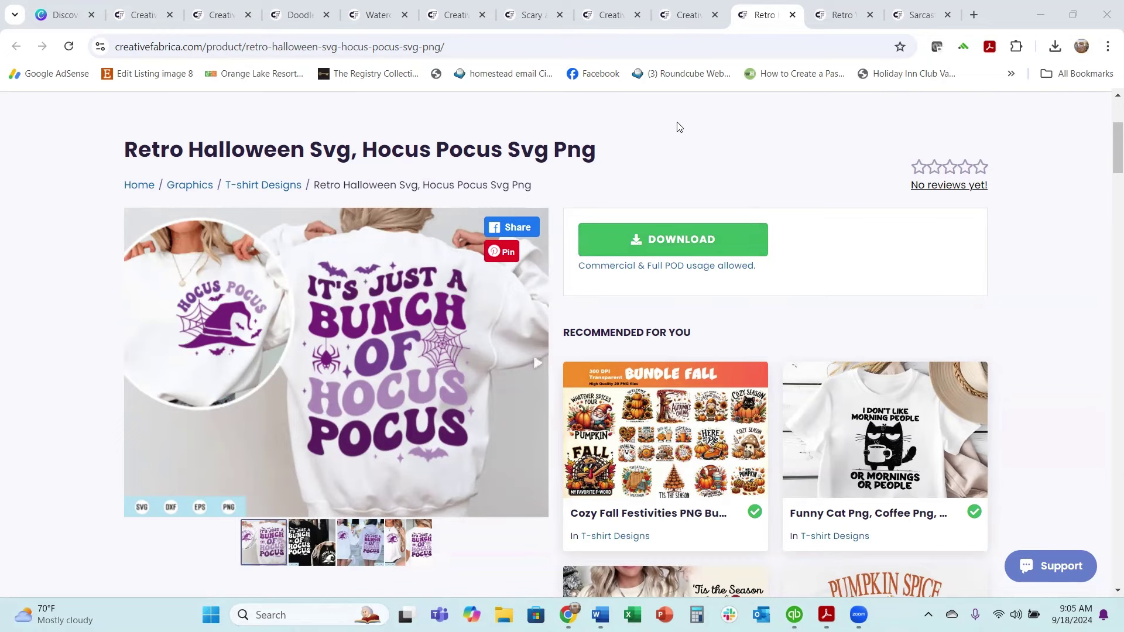
- Close the Retro Halloween Svg product page and look through the RETRO search results behind it
left_click(792, 15)
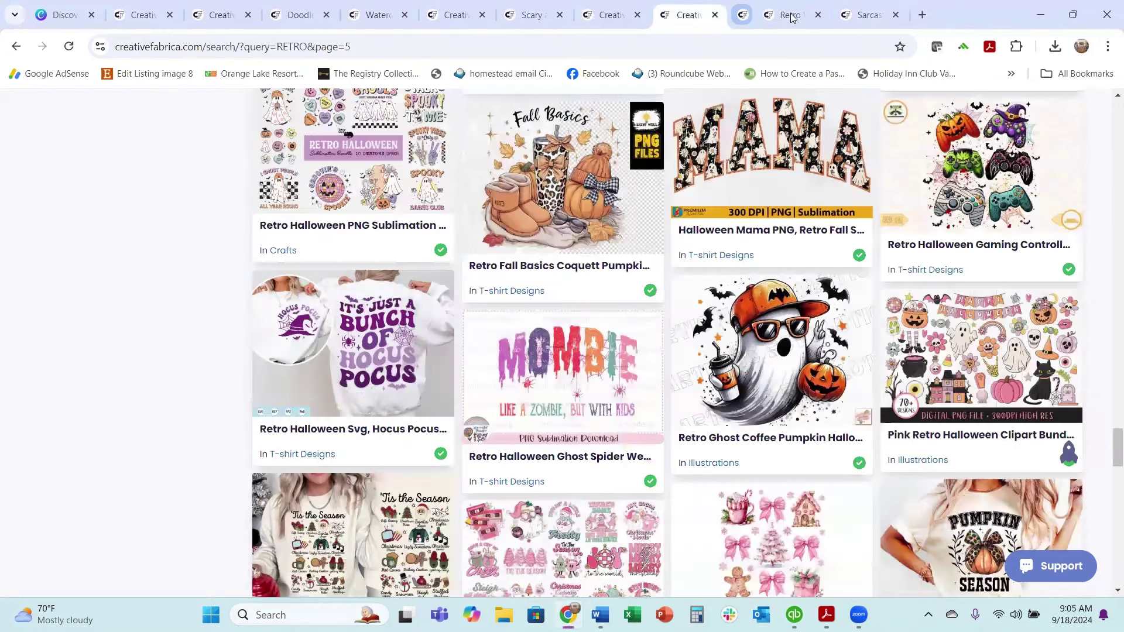
scroll(423, 304, "up", 5)
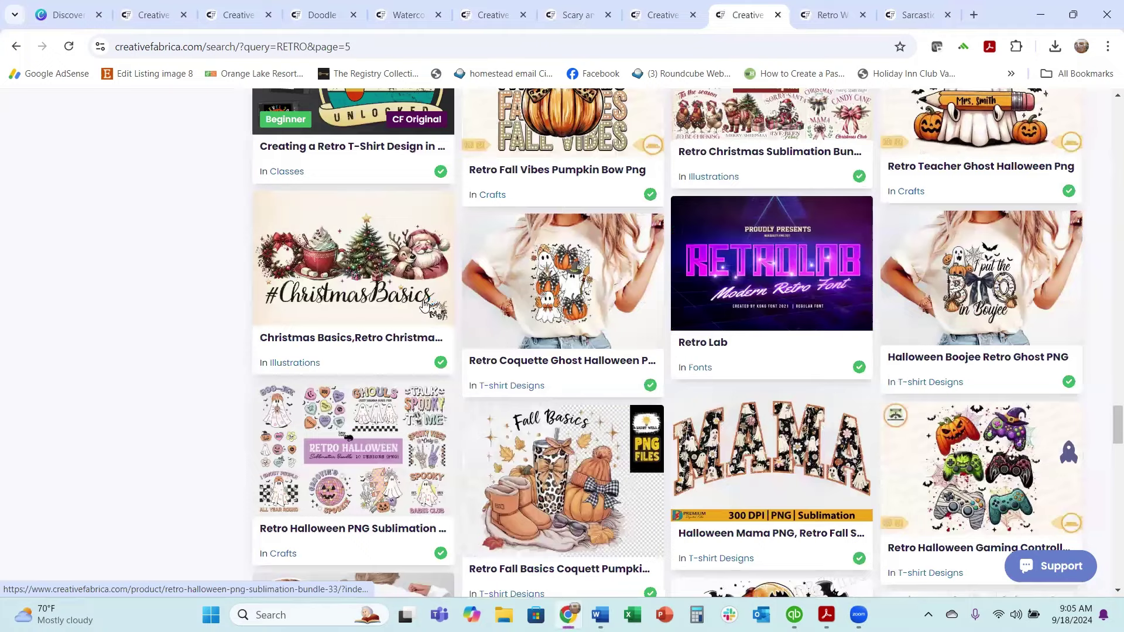
scroll(409, 299, "down", 2)
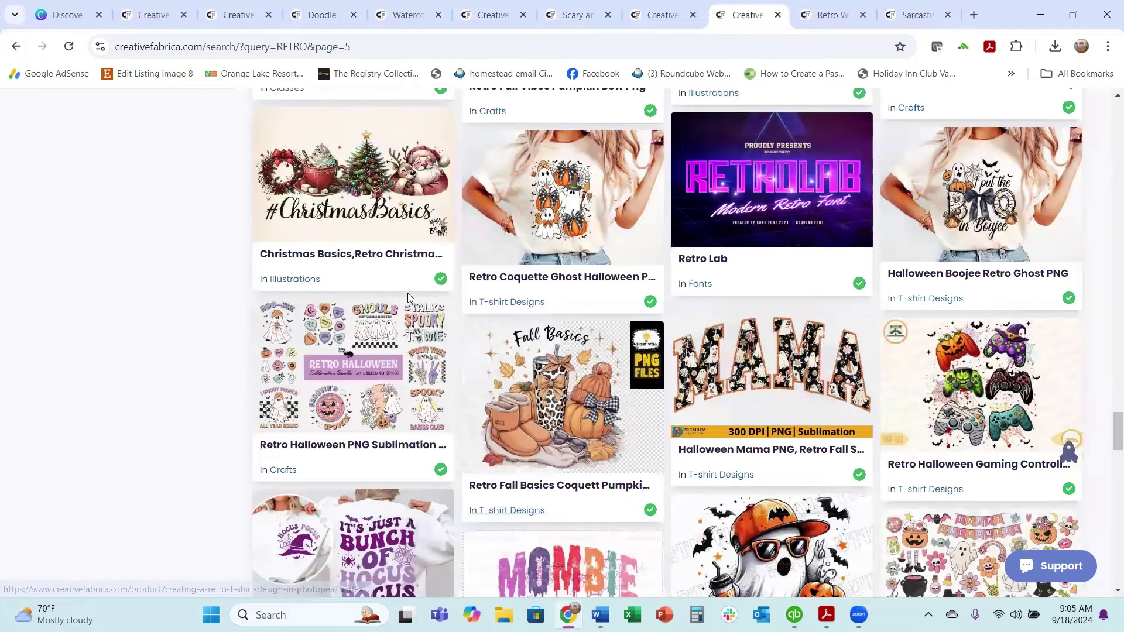
scroll(374, 380, "up", 2)
scroll(445, 375, "down", 2)
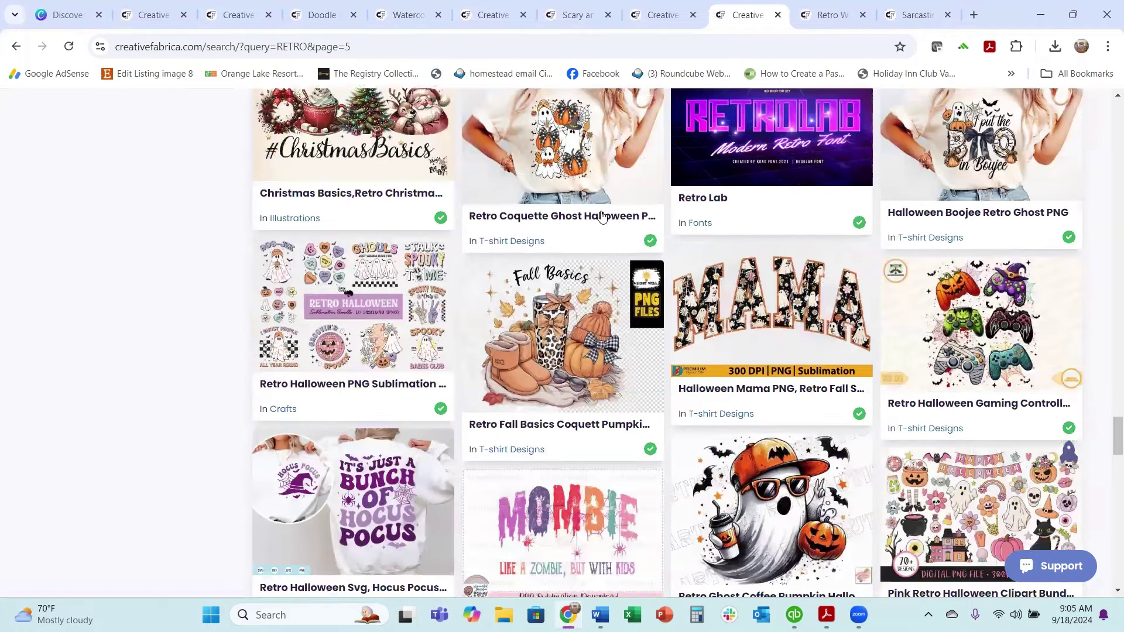
scroll(601, 220, "up", 5)
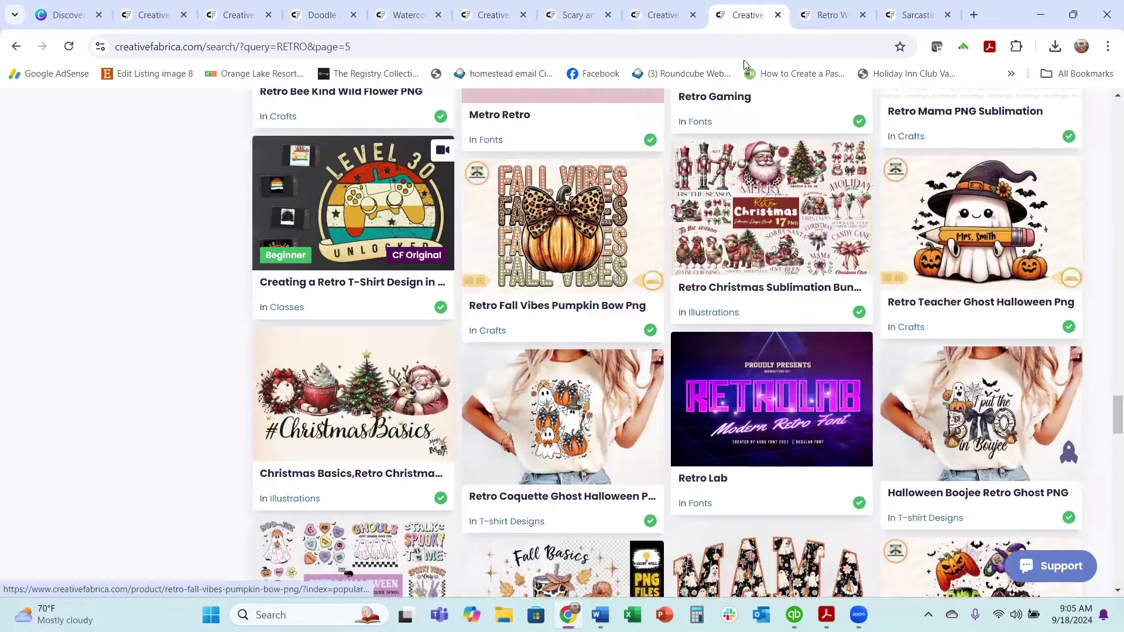
- Close the RETRO search results and the Retro Western Cowgirl and Sarcastic Retro Housewife product pages
left_click(778, 15)
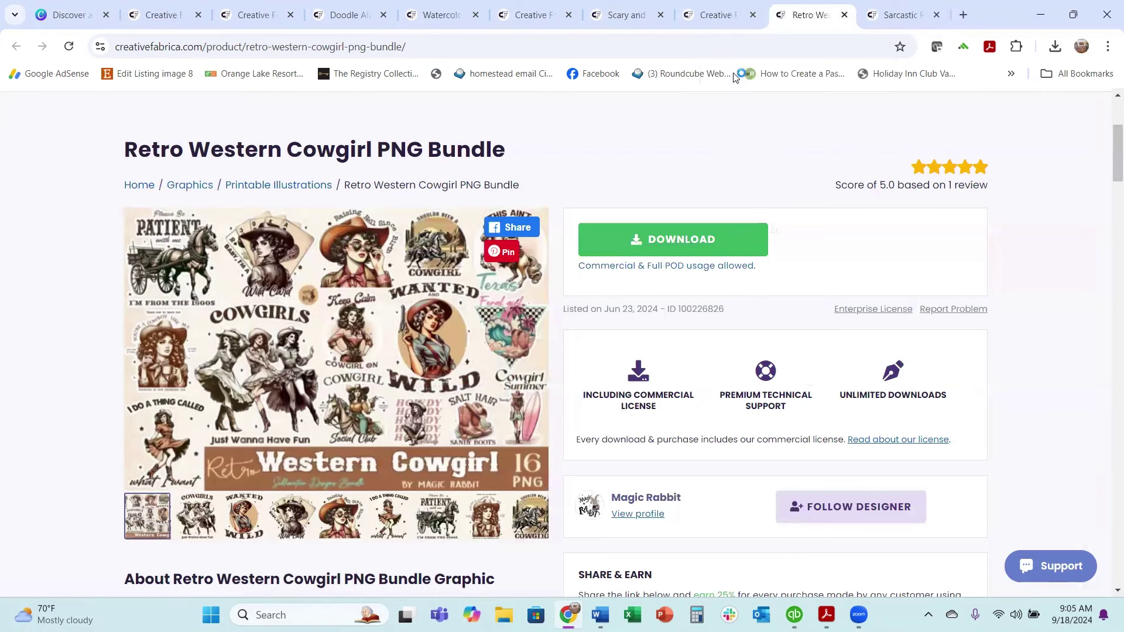
left_click(854, 16)
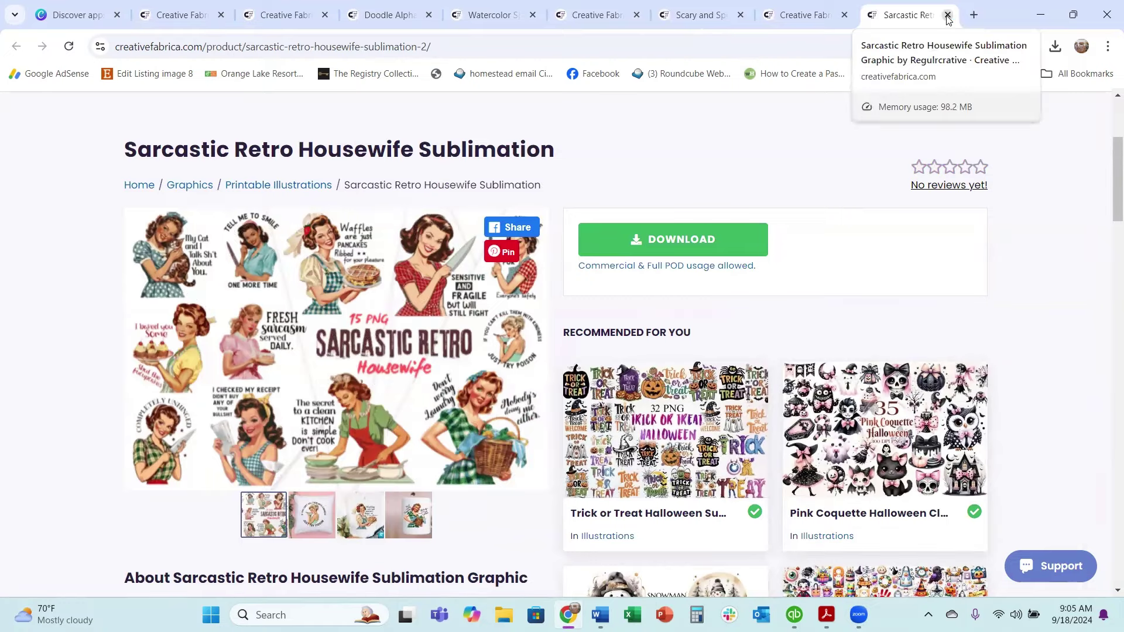
left_click(947, 15)
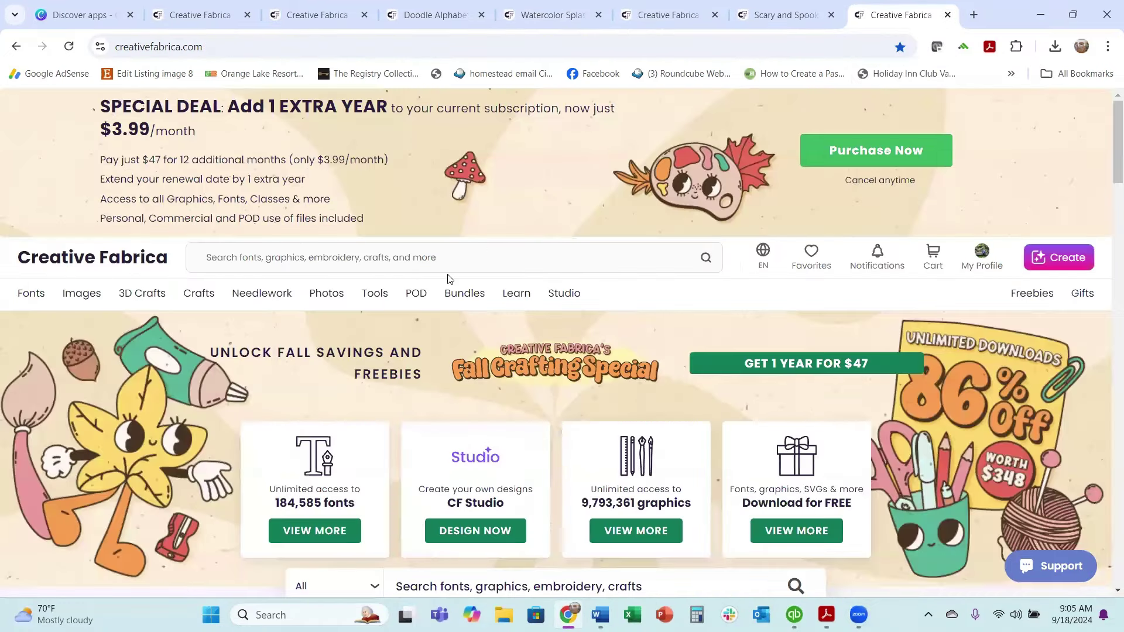
- Look over the Creative Fabrica home page and its graphics categories
scroll(443, 266, "down", 2)
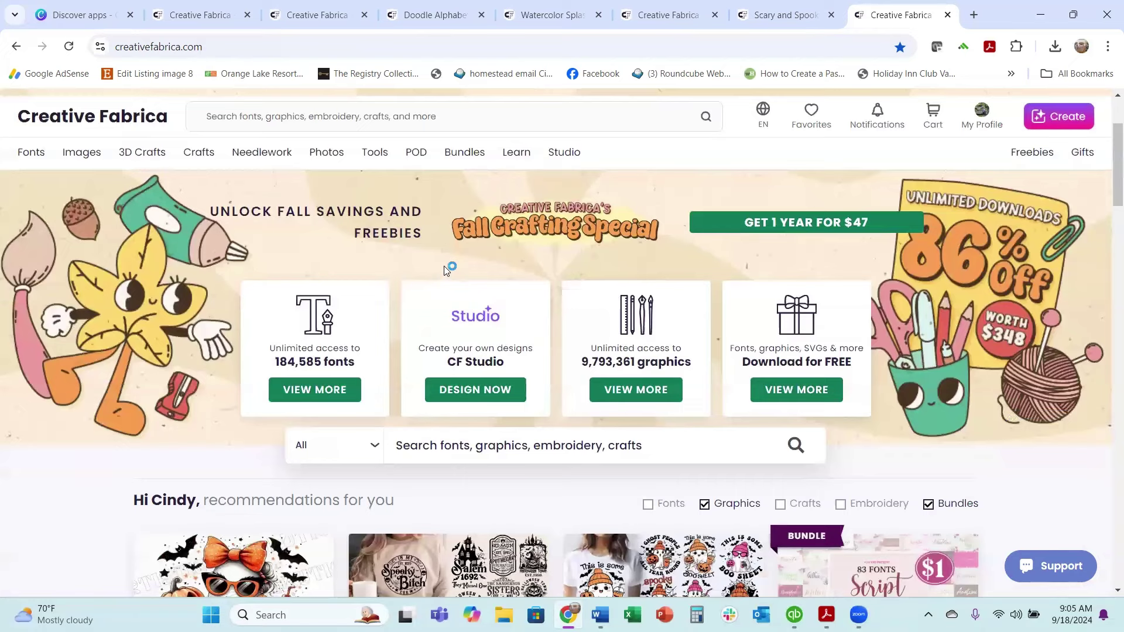
scroll(444, 266, "up", 3)
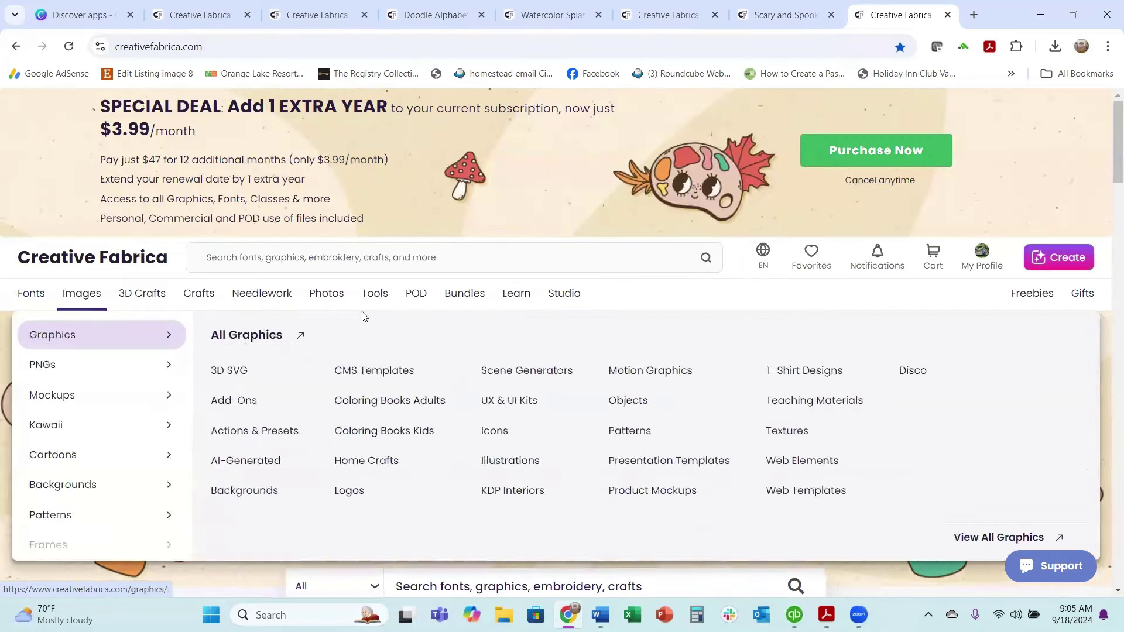
mouse_move(380, 299)
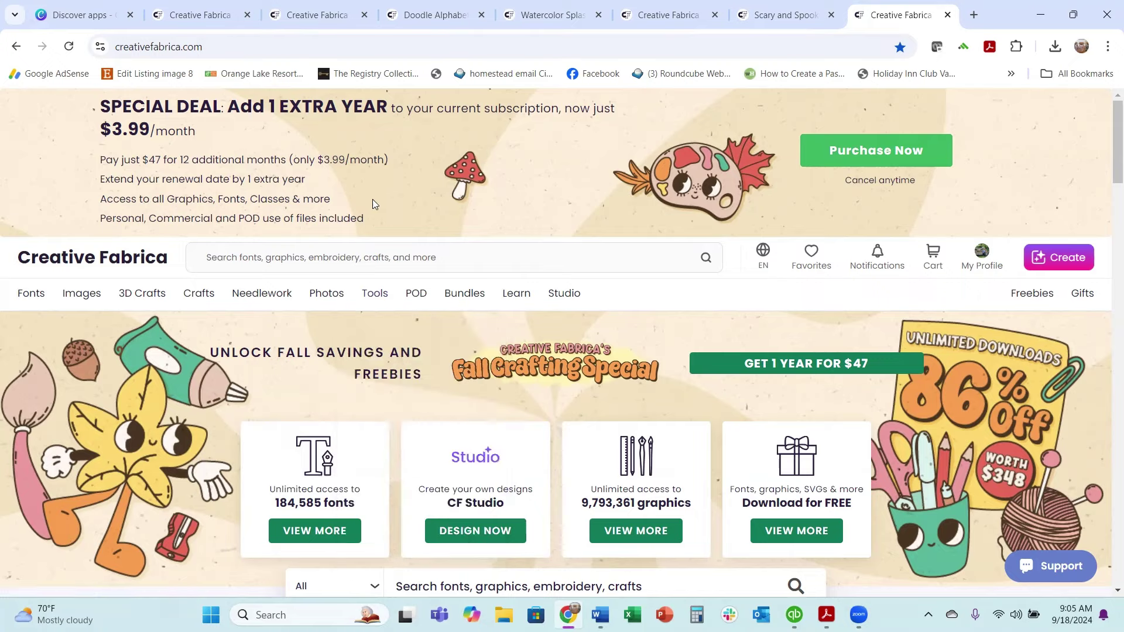
- Switch to the Scary and Spooky Font product page and examine its preview and download section
left_click(802, 18)
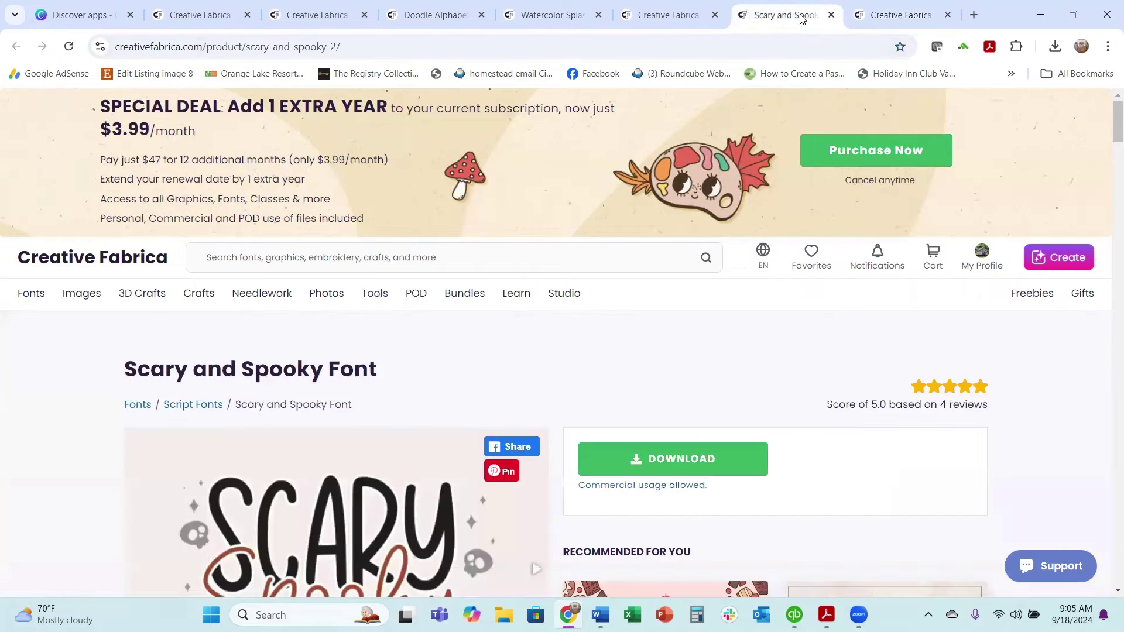
scroll(321, 363, "down", 4)
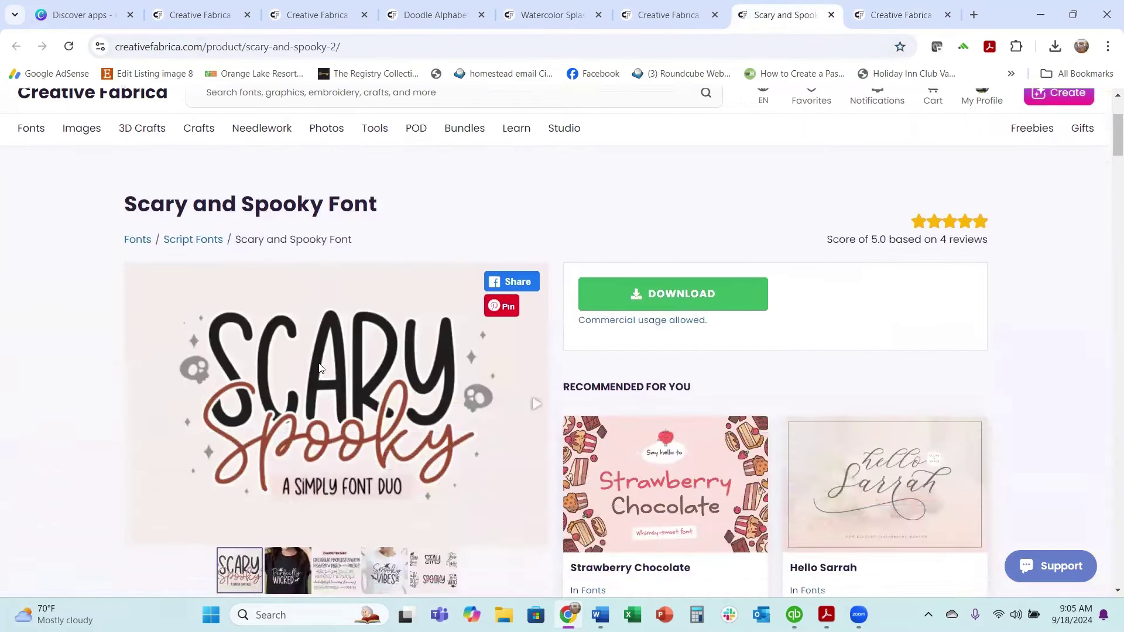
scroll(318, 401, "up", 2)
scroll(318, 402, "up", 1)
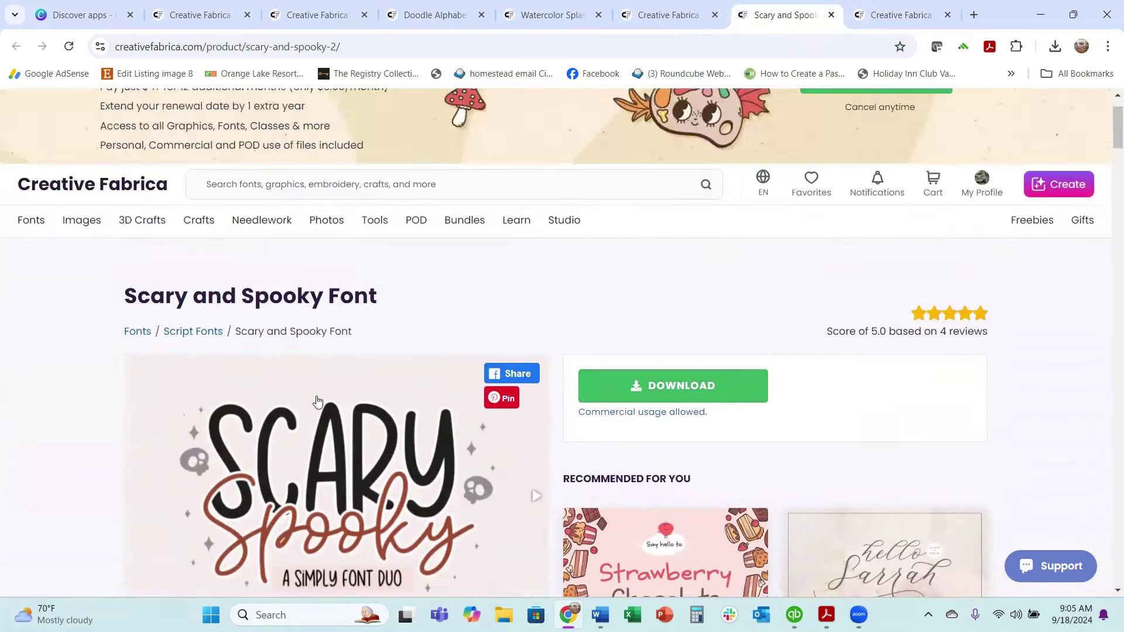
scroll(298, 433, "down", 3)
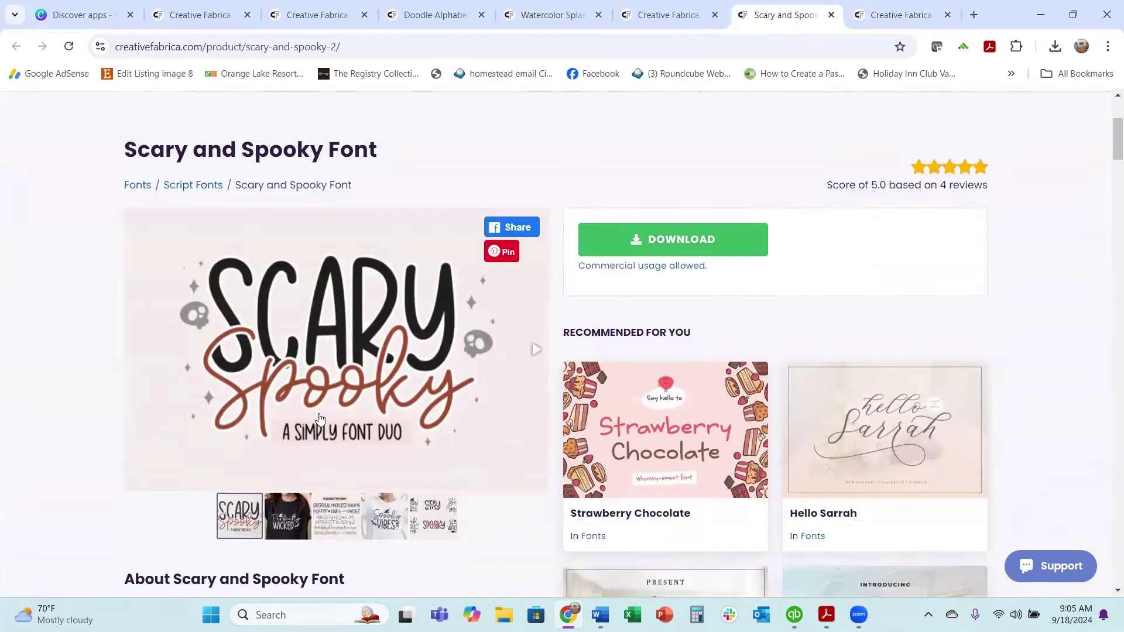
scroll(319, 417, "up", 4)
scroll(195, 358, "down", 1)
scroll(230, 392, "down", 1)
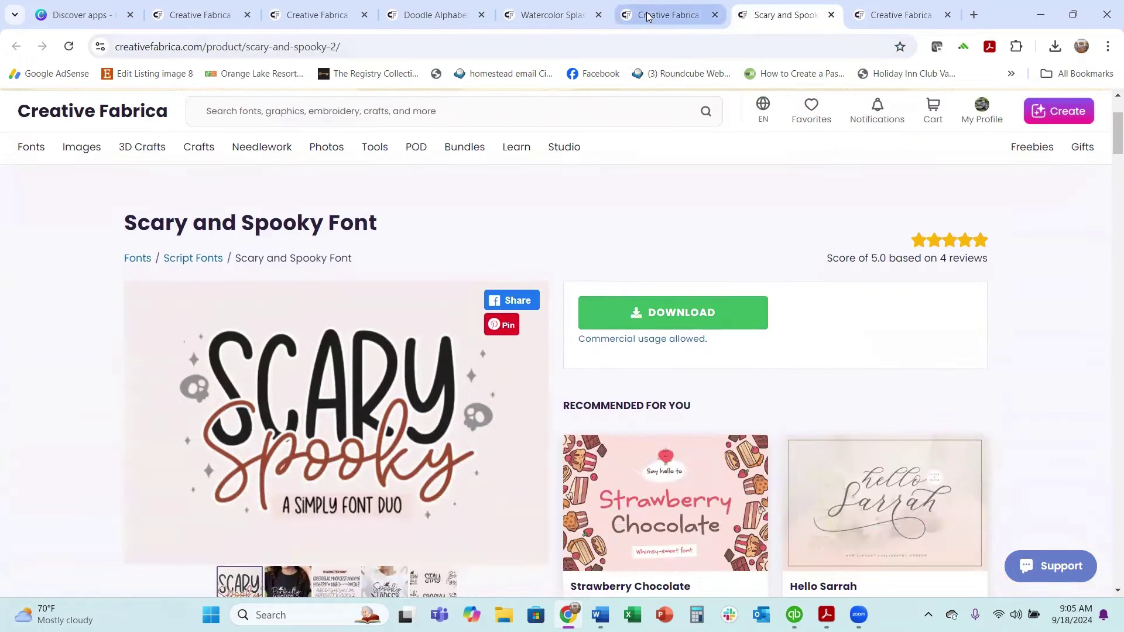
- Switch to the FONT DUO search results and browse the listed font pairs
mouse_move(647, 16)
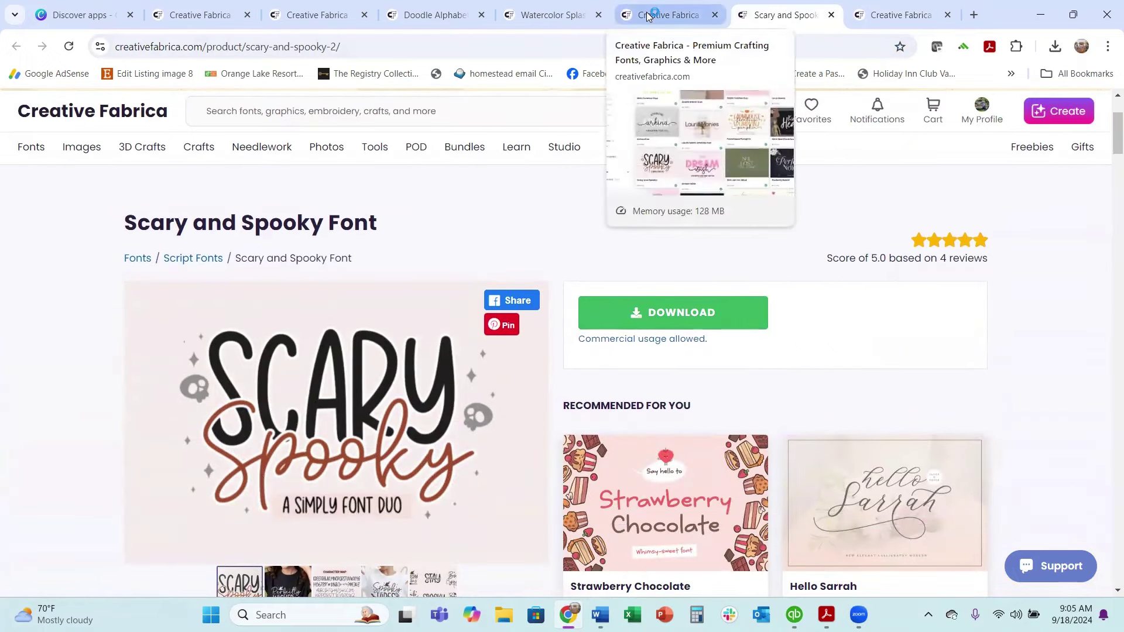
left_click(648, 16)
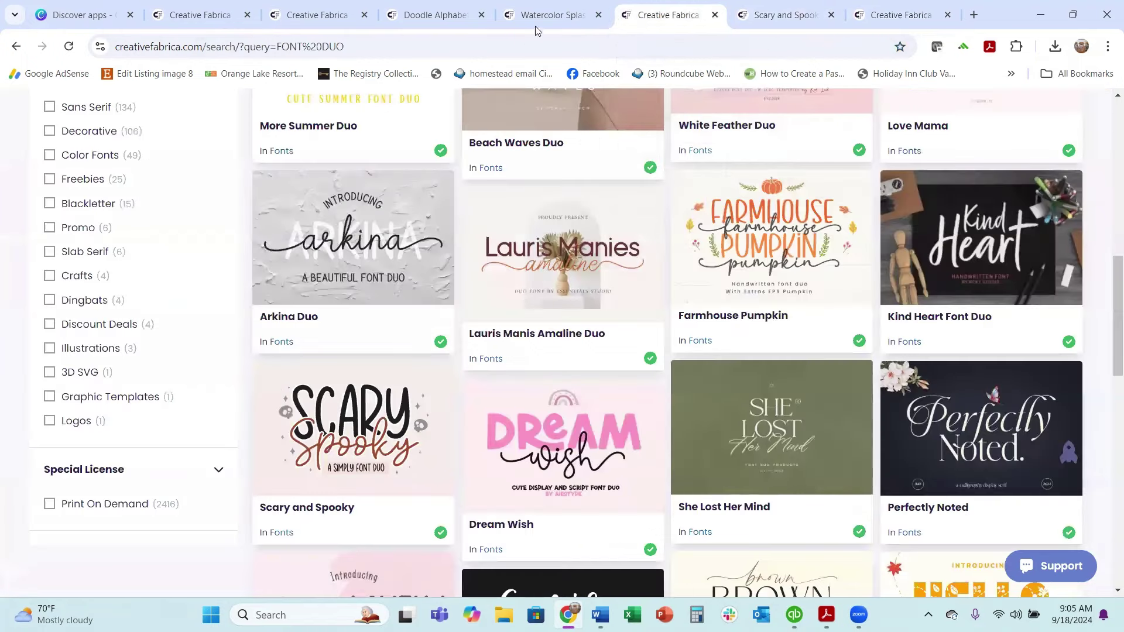
scroll(703, 389, "up", 10)
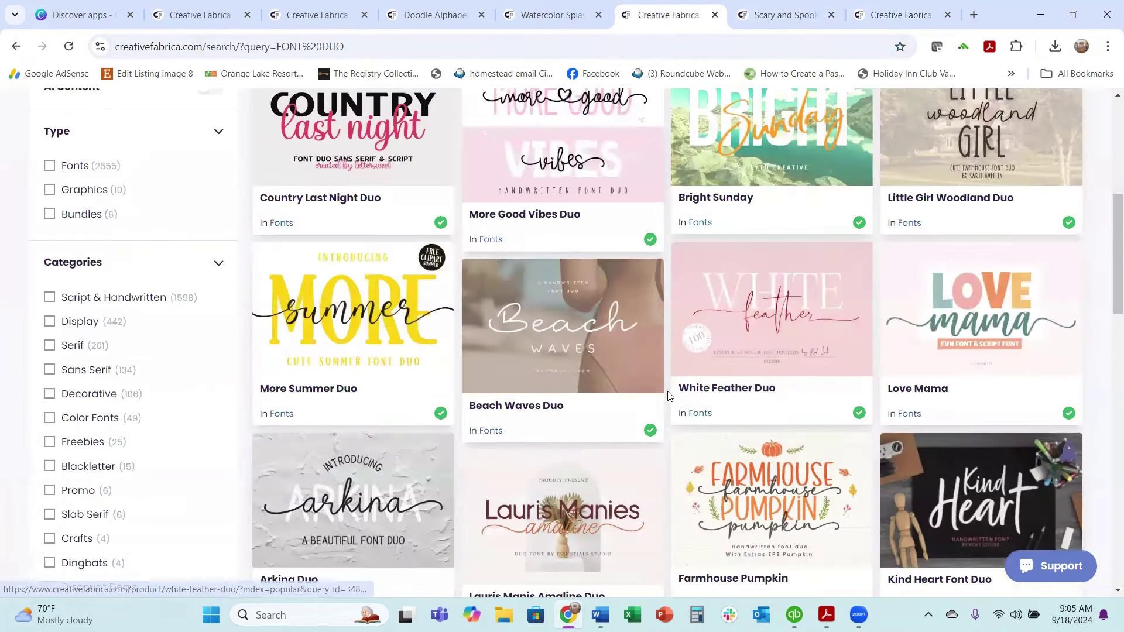
scroll(650, 409, "up", 2)
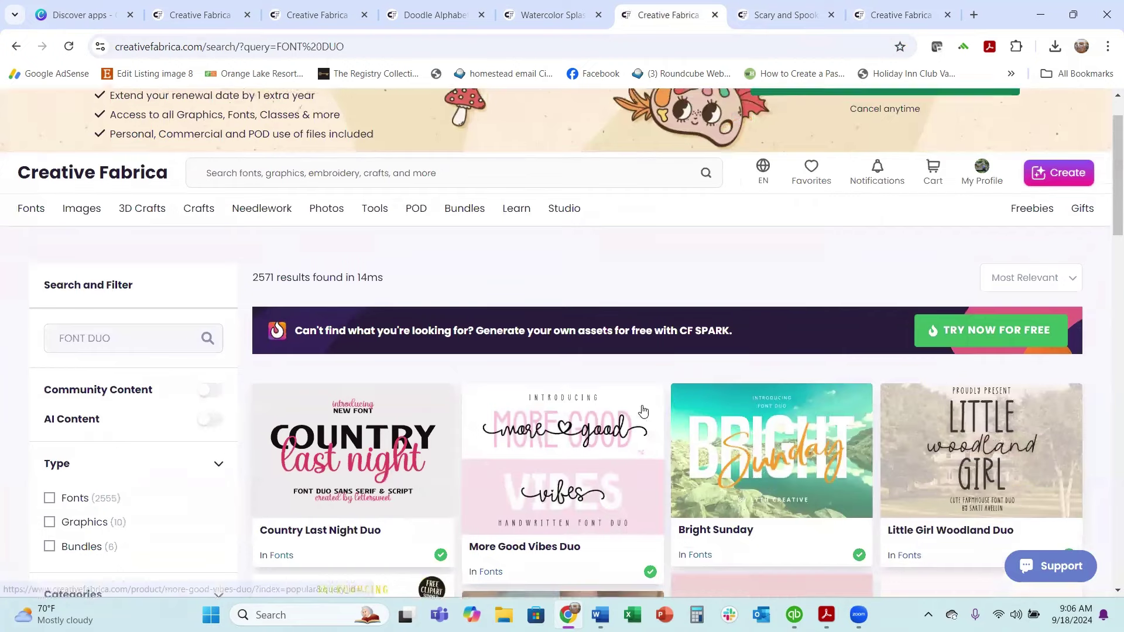
scroll(507, 520, "down", 3)
scroll(503, 498, "down", 9)
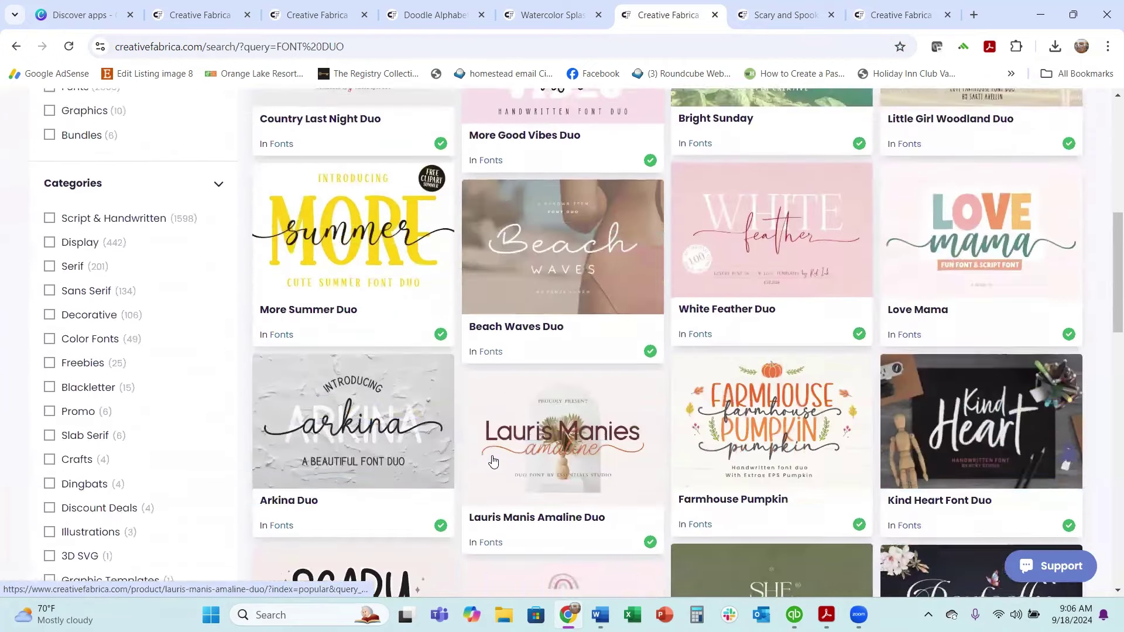
scroll(495, 455, "down", 1)
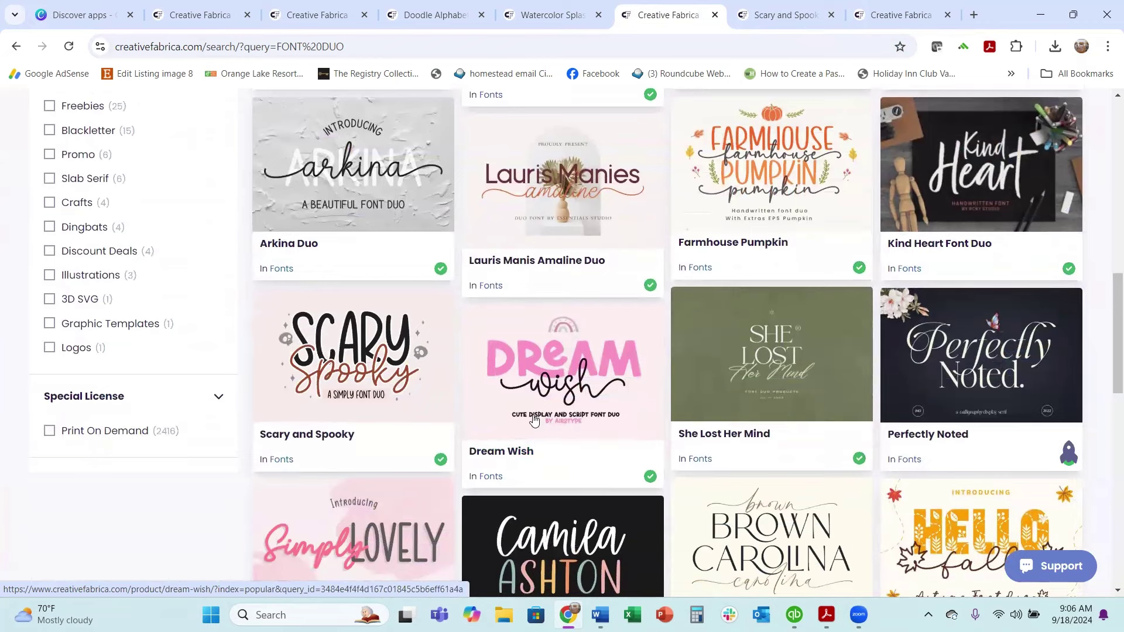
scroll(565, 392, "down", 1)
scroll(565, 392, "up", 3)
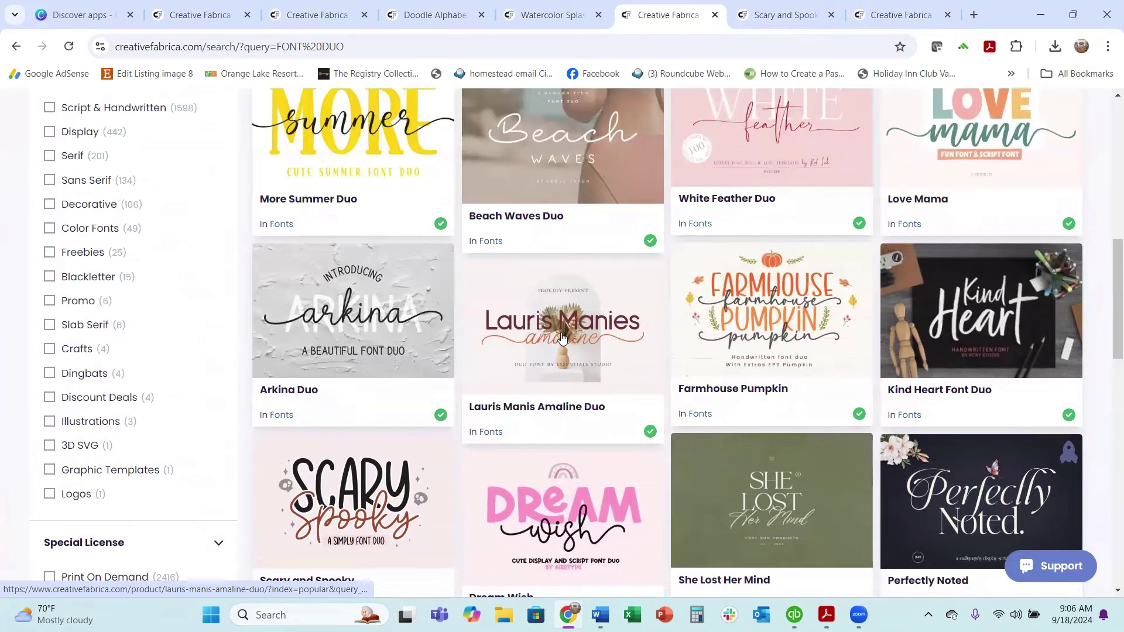
scroll(562, 338, "down", 4)
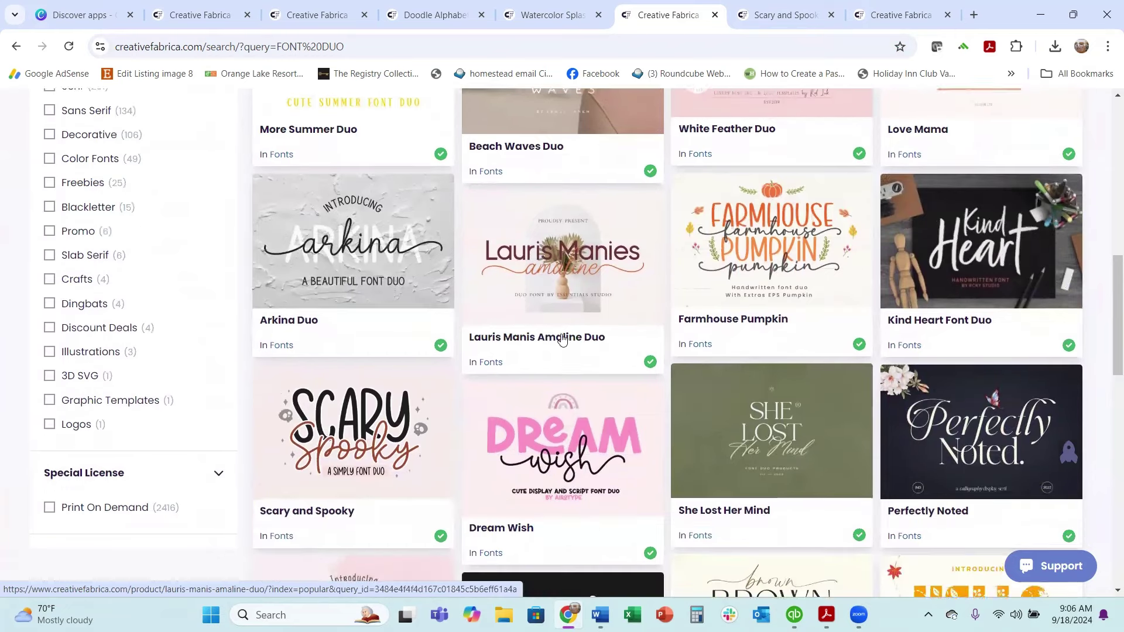
scroll(556, 345, "down", 3)
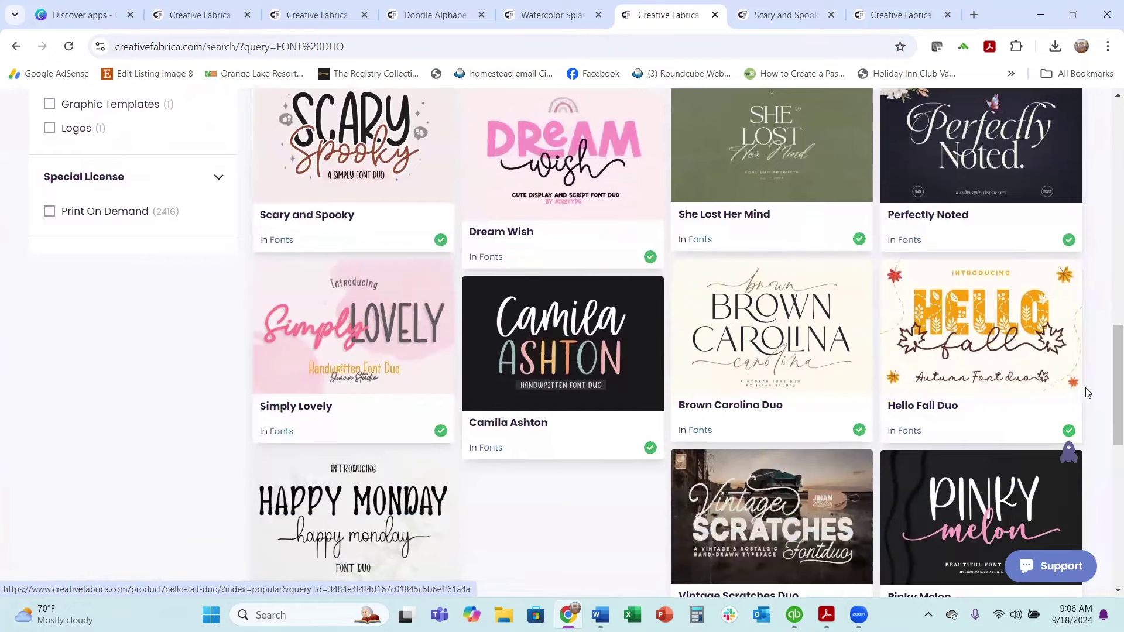
- Download the Hello Fall Duo font from its product page and extract the zip into the Downloads folder
left_click(914, 411)
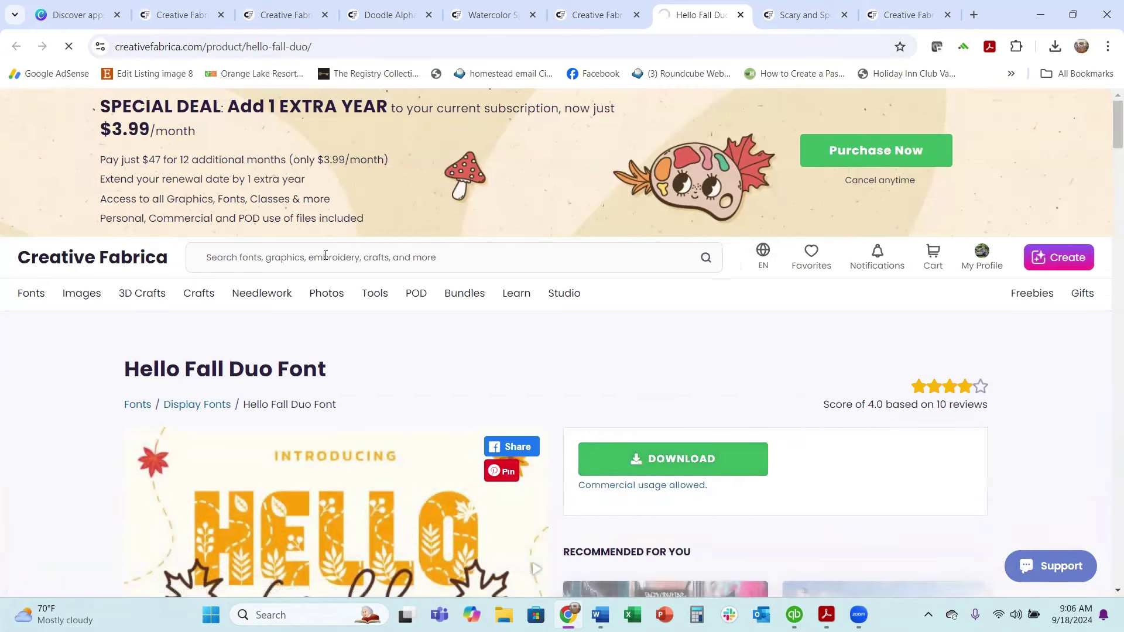
left_click(1053, 51)
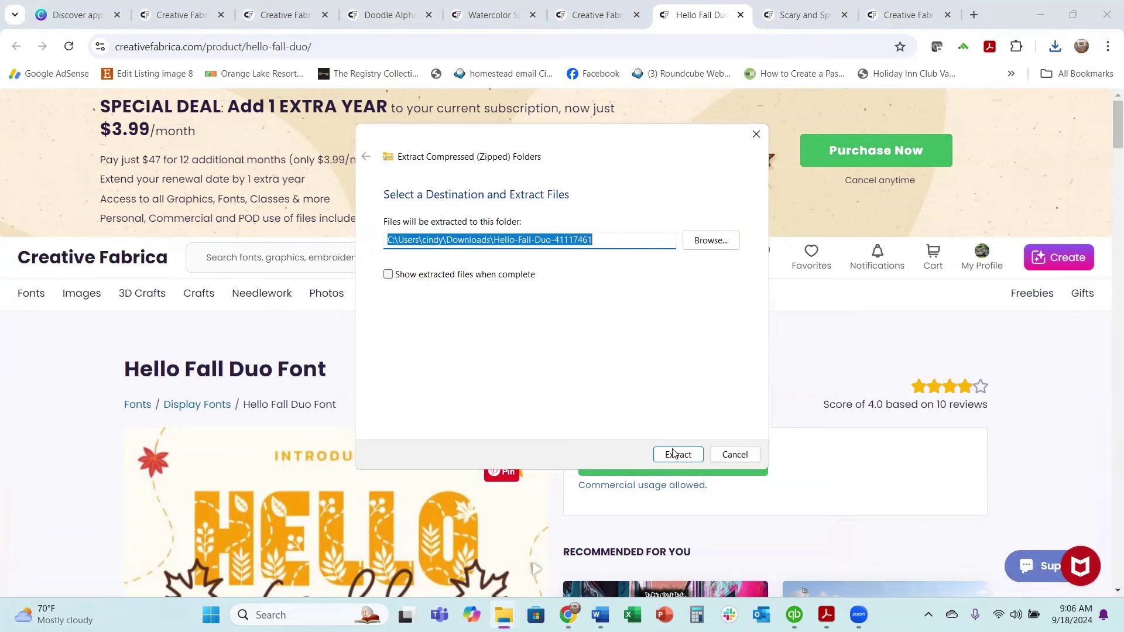
left_click(676, 454)
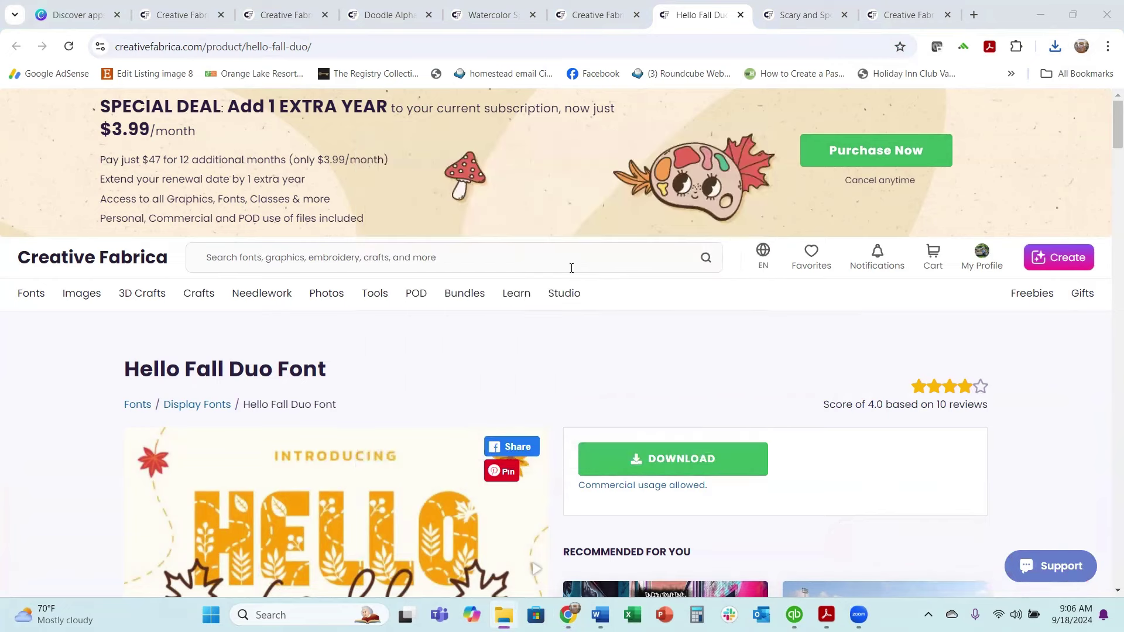
- Examine the preview images on the Hello Fall Duo Font product page
scroll(441, 188, "down", 5)
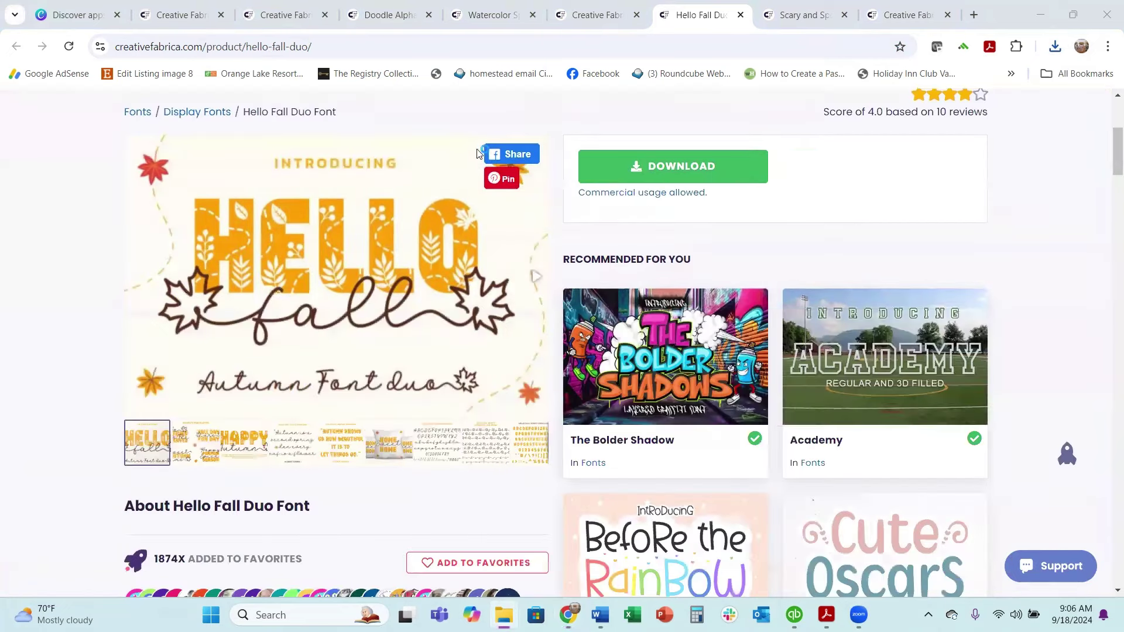
scroll(274, 152, "up", 5)
scroll(409, 221, "down", 5)
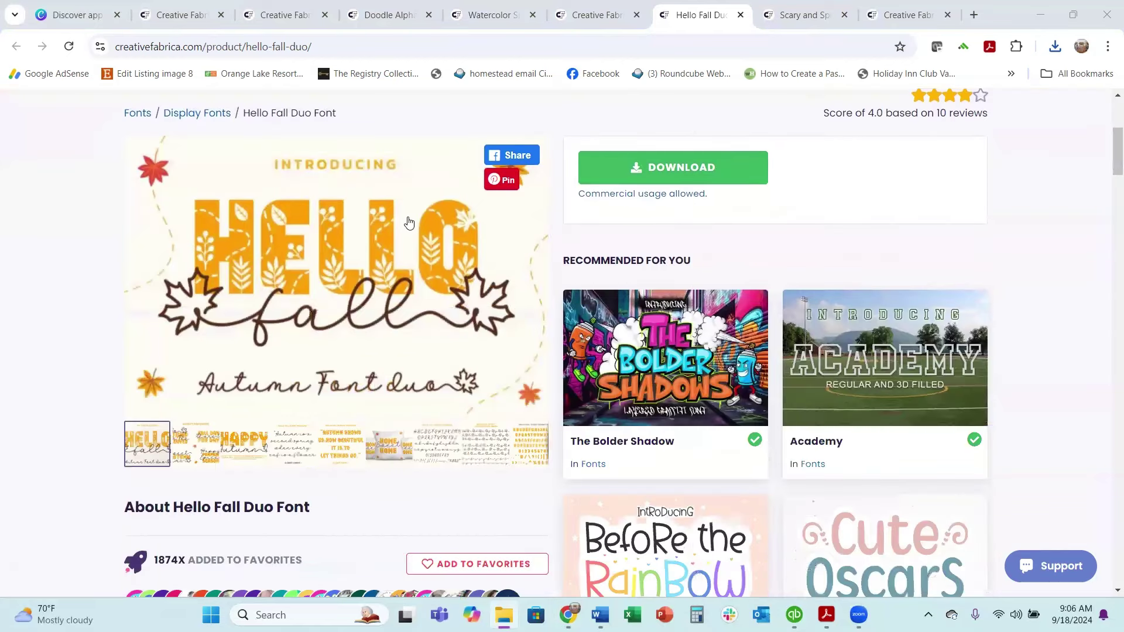
scroll(408, 222, "up", 5)
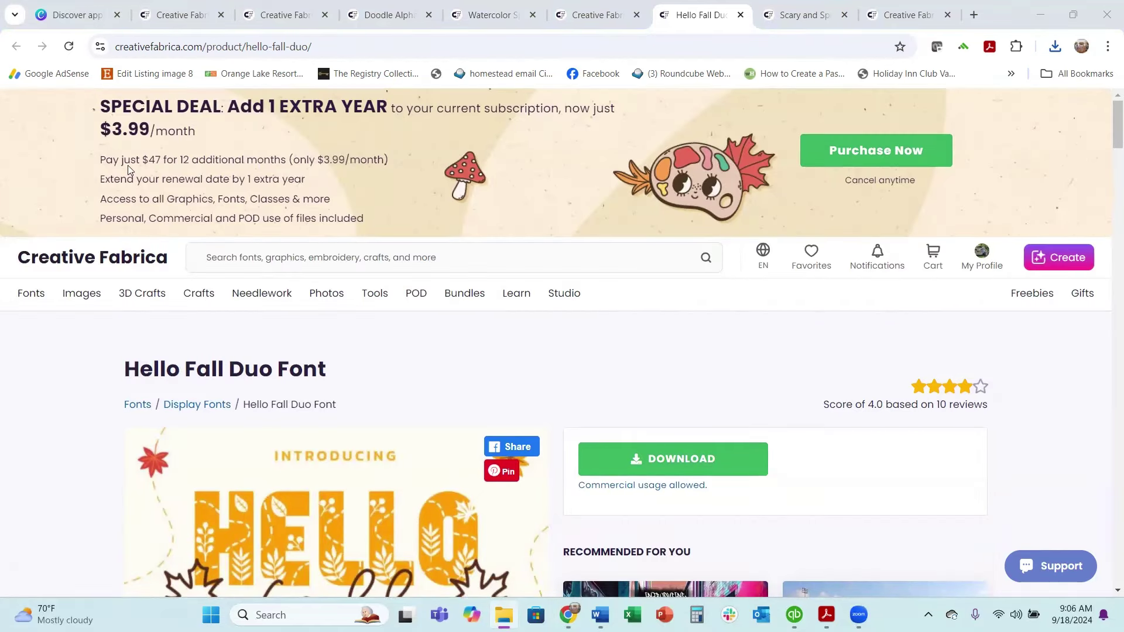
- Switch to the EDITABLE BUSINESS CARD CANVA TEMPLATE search results and examine the listed templates
left_click(205, 23)
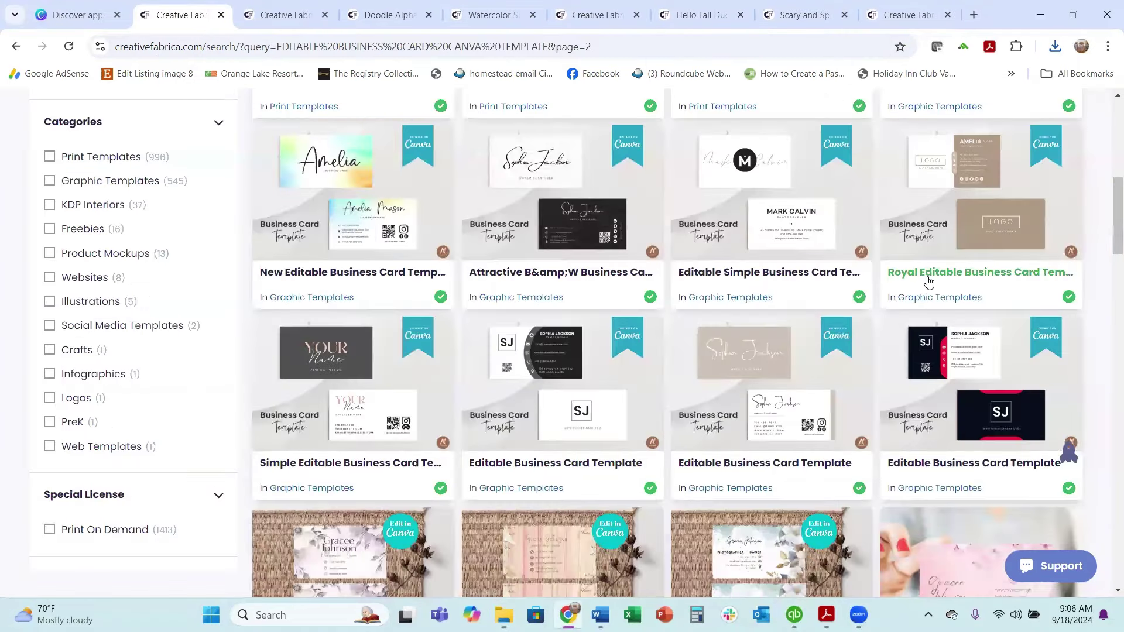
scroll(818, 276, "up", 6)
scroll(357, 316, "down", 6)
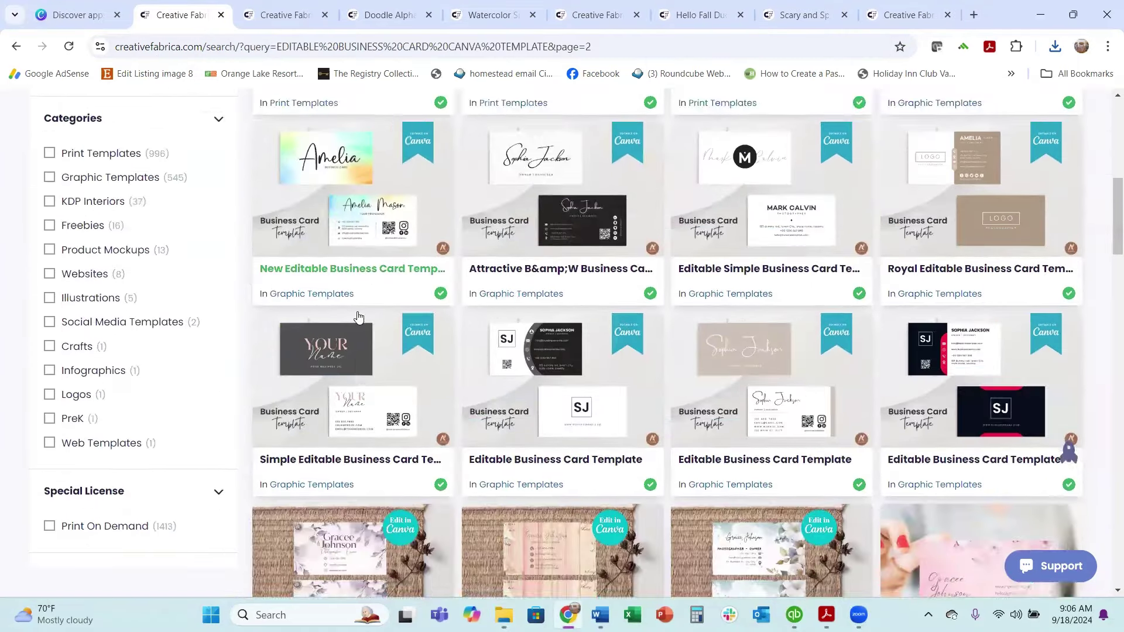
scroll(354, 311, "up", 8)
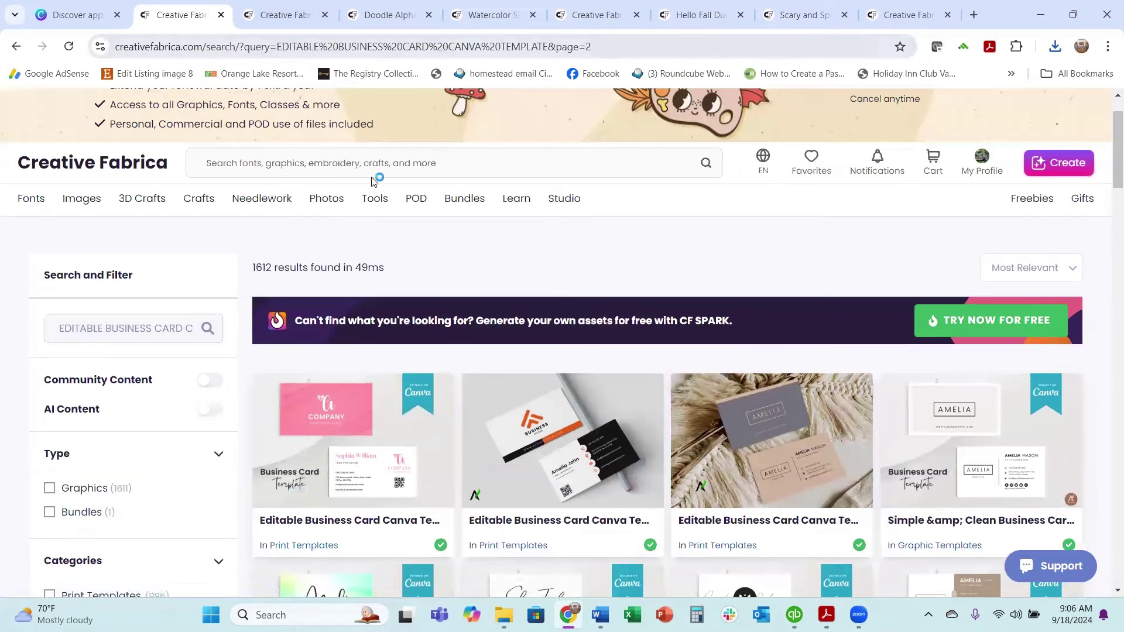
scroll(352, 141, "down", 5)
scroll(346, 127, "down", 2)
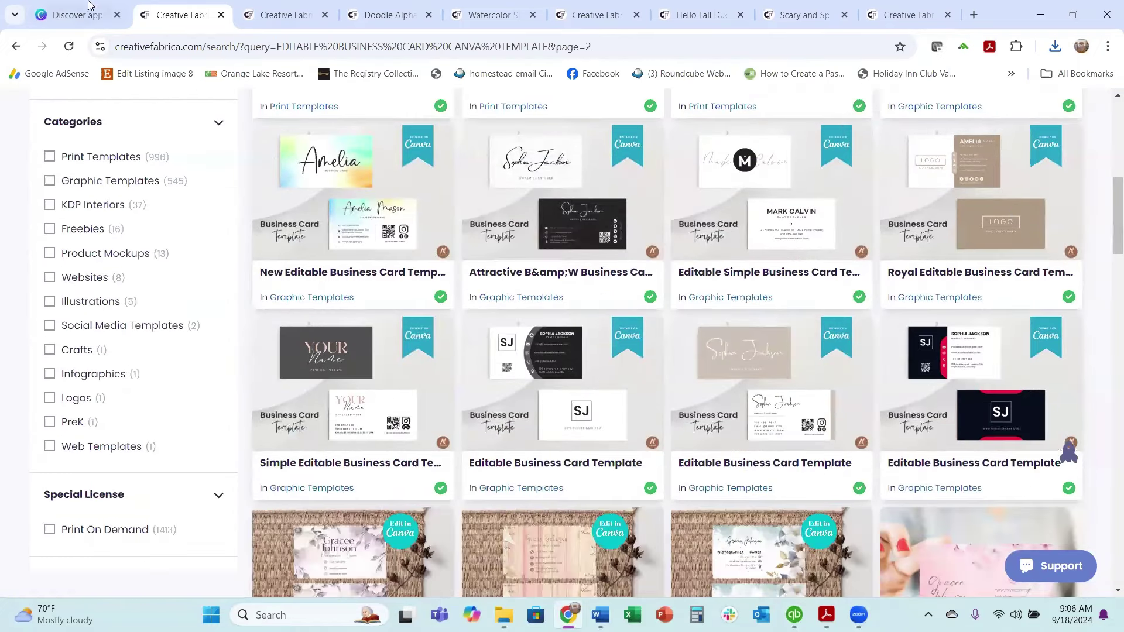
- Switch to the CANVA FRAME search results and browse the listed frame templates
left_click(270, 18)
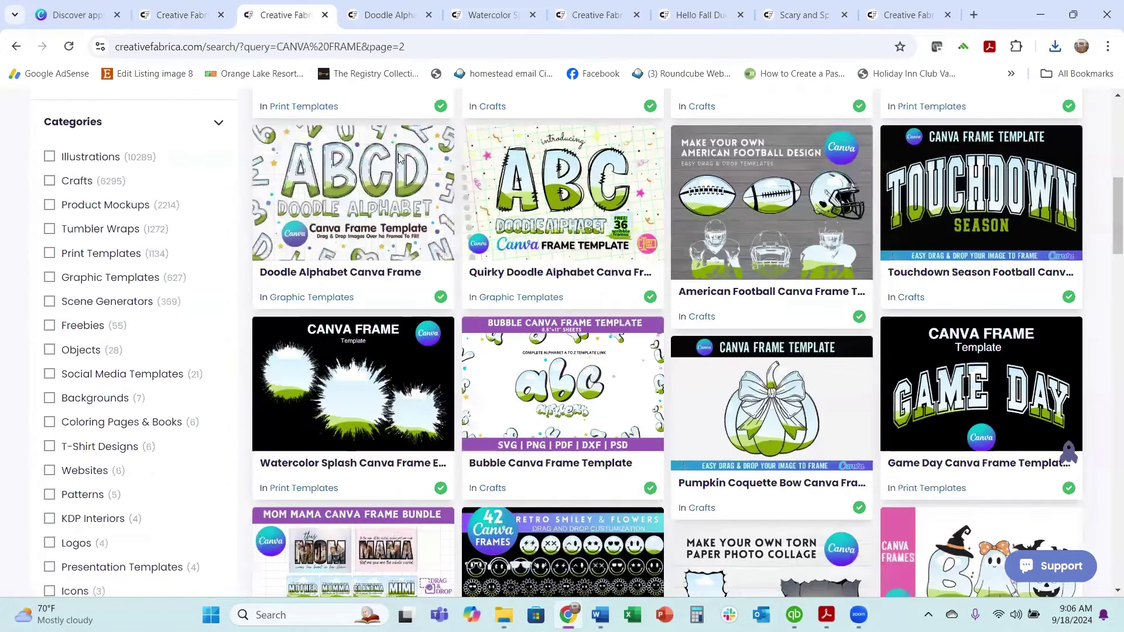
scroll(400, 158, "up", 3)
scroll(475, 376, "down", 2)
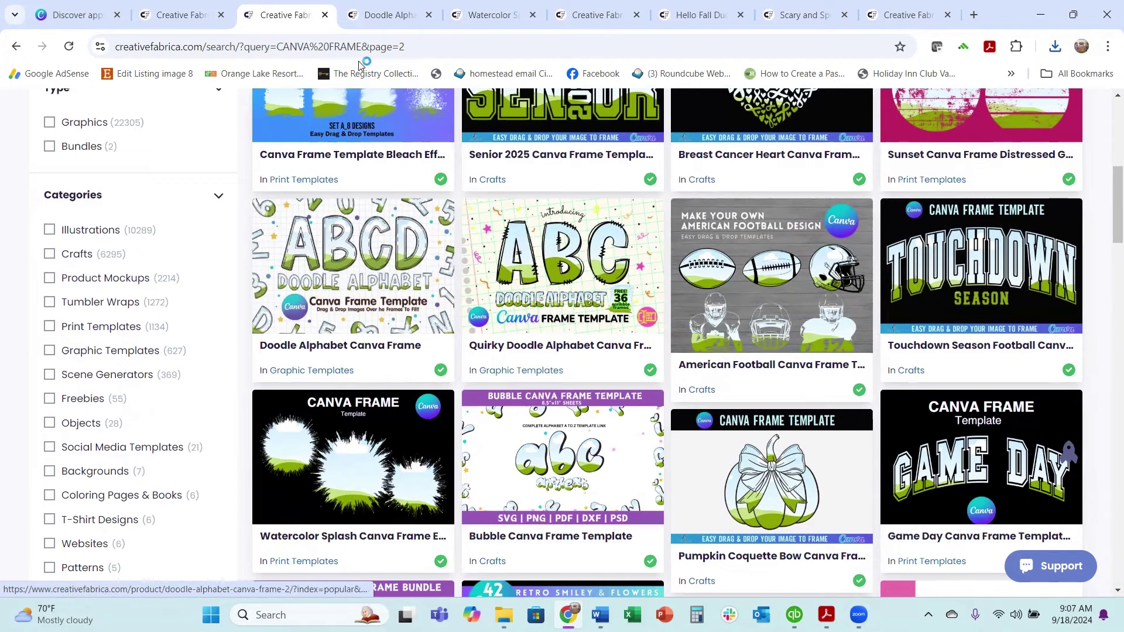
- View the Doodle Alphabet Canva Frame and Watercolor Splash Canva Frame Effect_C product pages, ending on the FONT DUO results
left_click(381, 18)
scroll(392, 252, "down", 3)
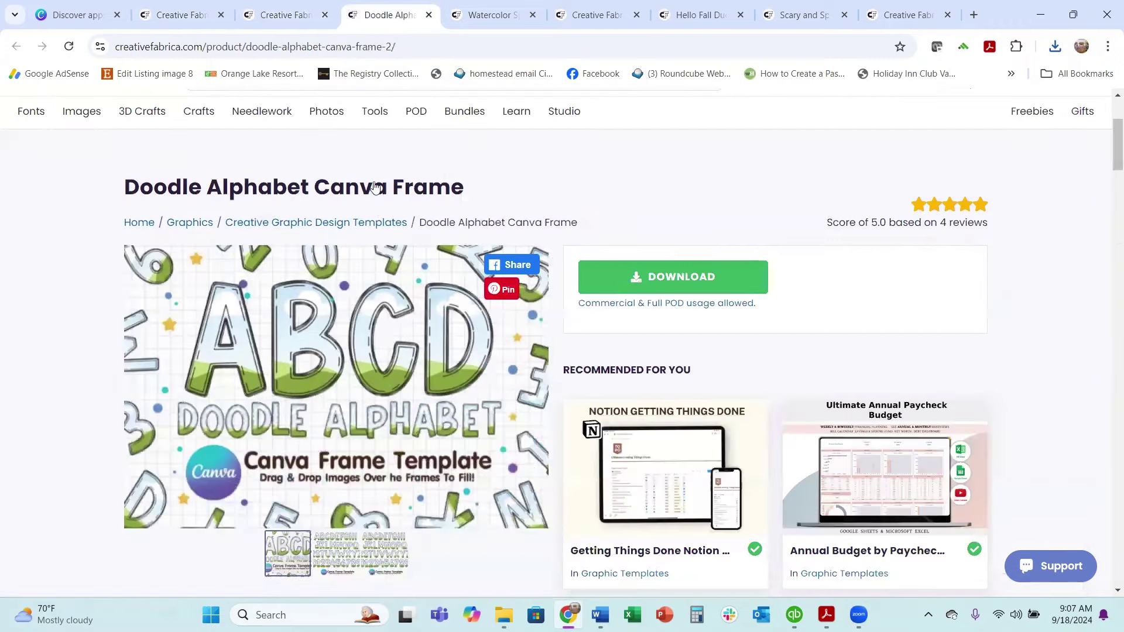
left_click(503, 17)
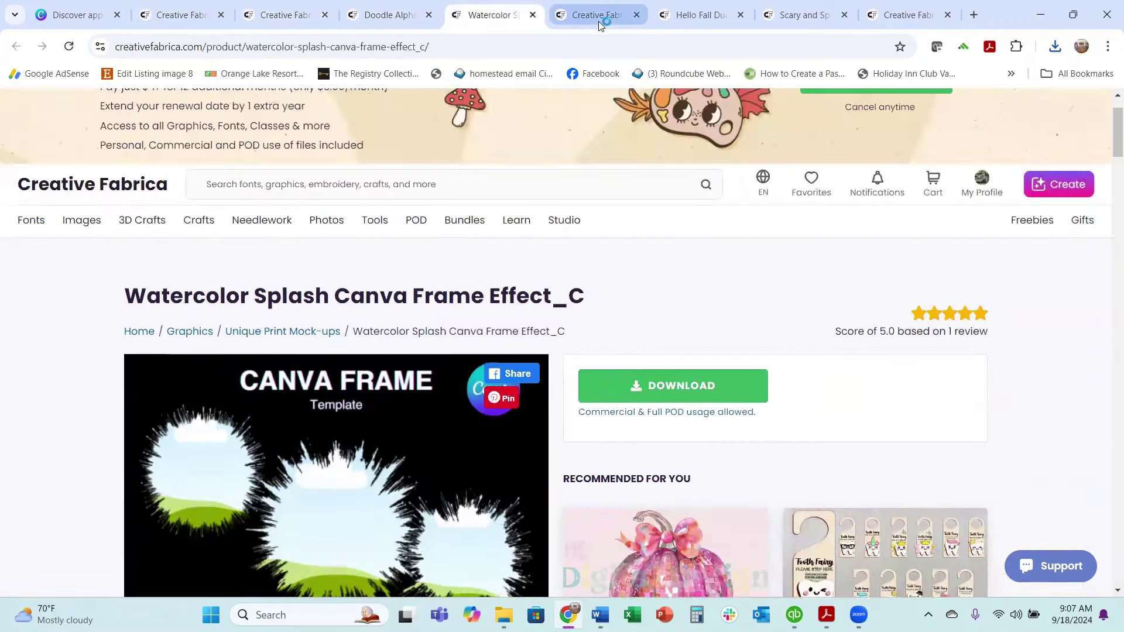
left_click(597, 18)
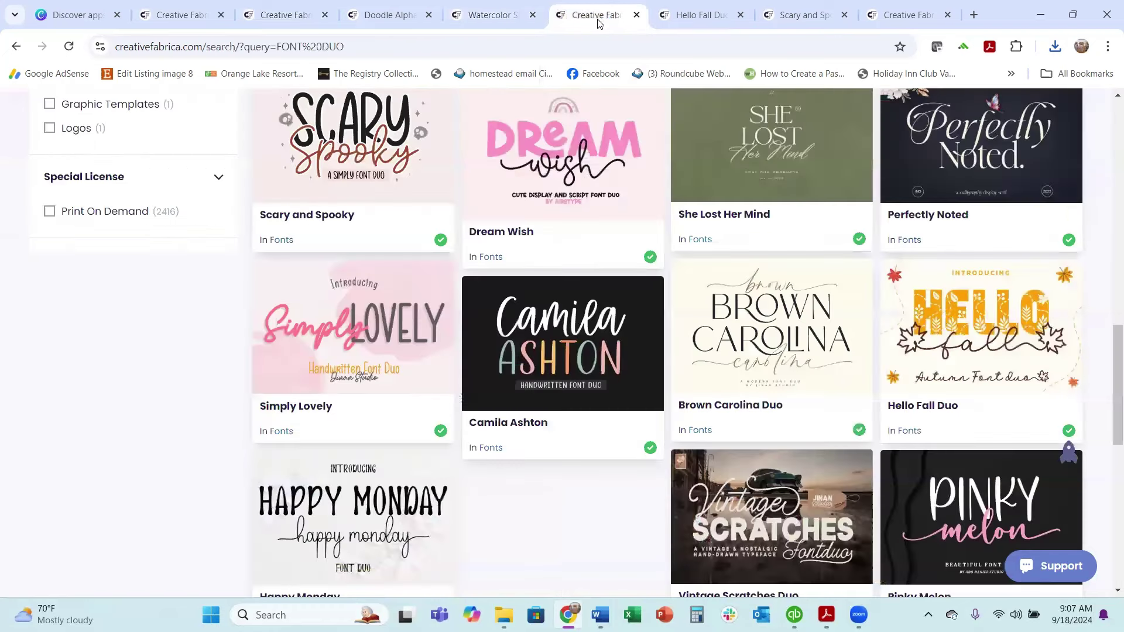
- Switch to Canva, browse the QR CODE app results and open the details of Canva's own QR code app
left_click(41, 20)
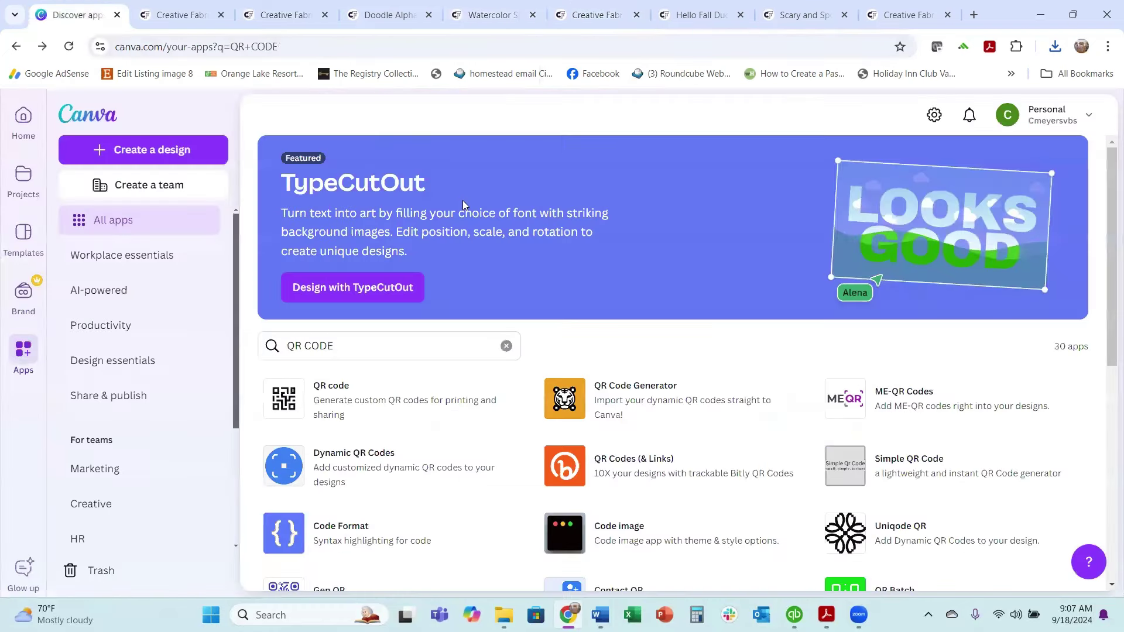
scroll(621, 215, "down", 3)
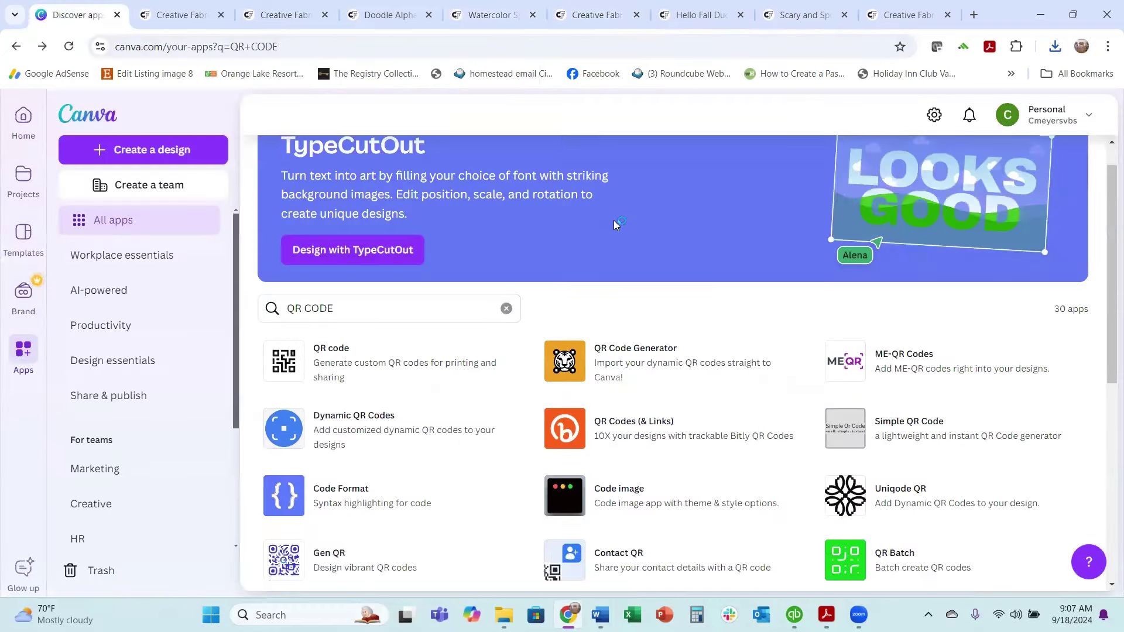
scroll(577, 237, "up", 3)
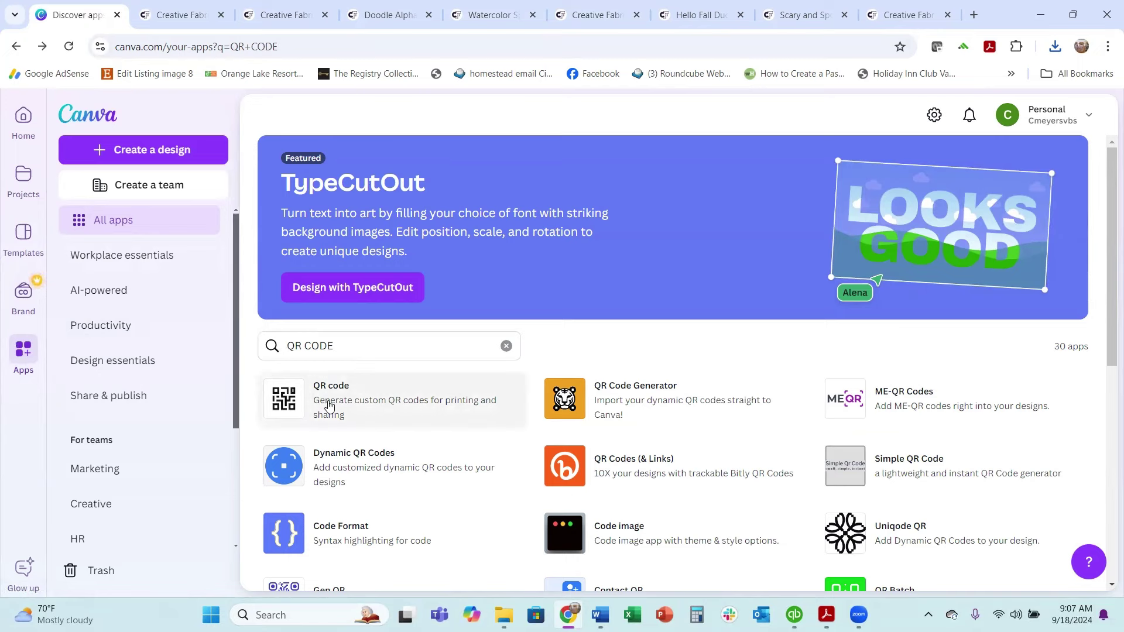
left_click(329, 405)
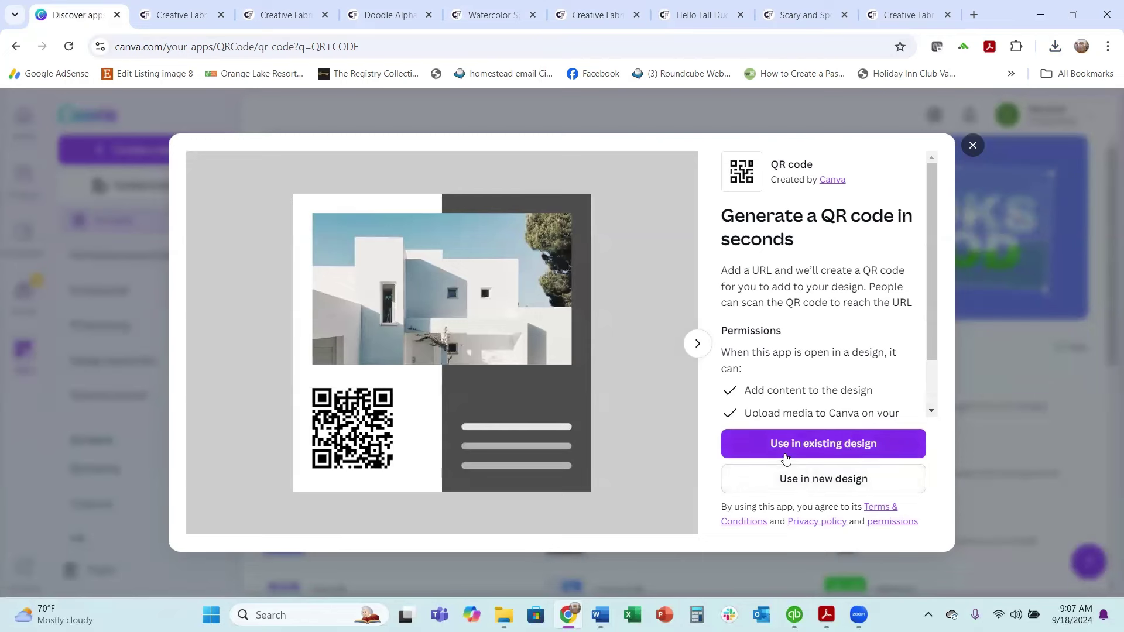
- Use the QR code app in a new custom-size design measuring 1 × 1 in
left_click(785, 491)
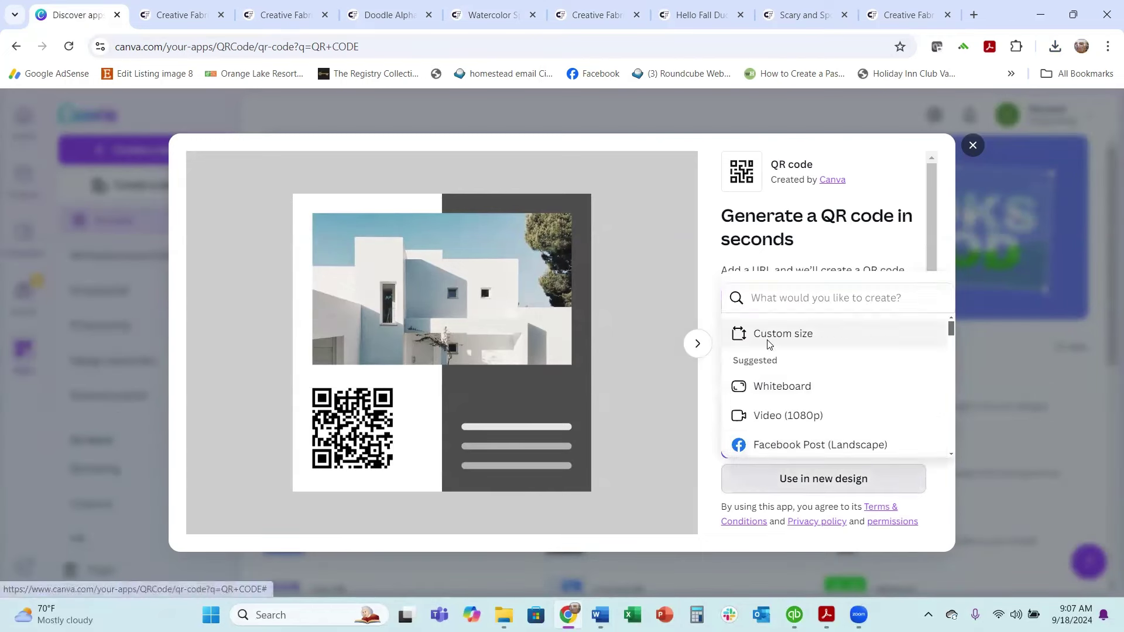
left_click(772, 347)
left_click(877, 369)
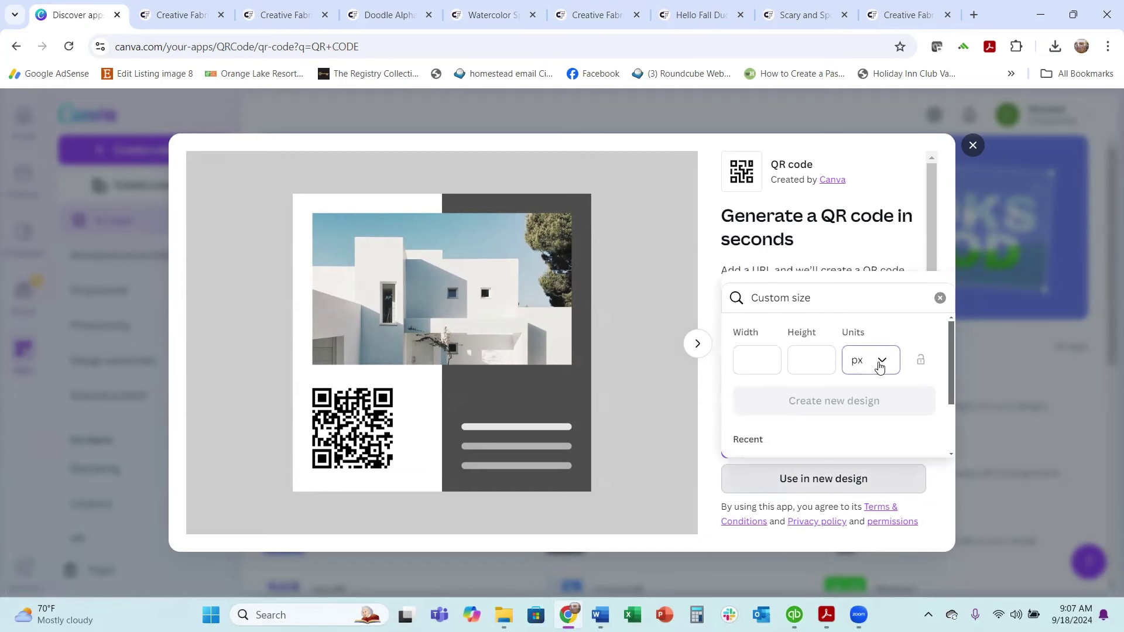
left_click(859, 429)
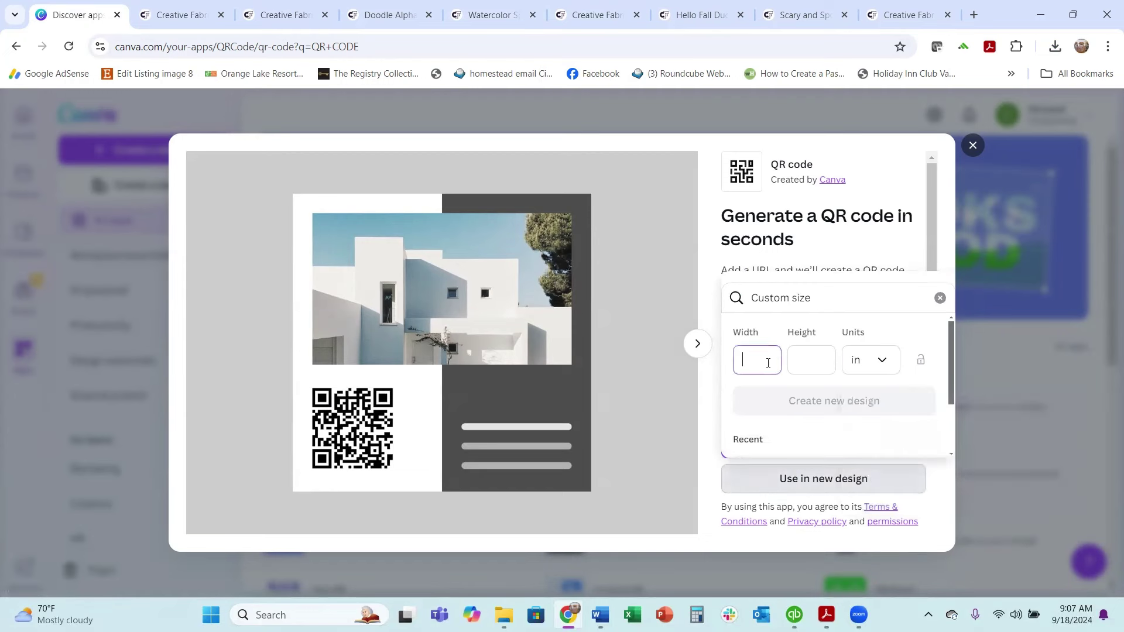
type("1")
left_click(831, 356)
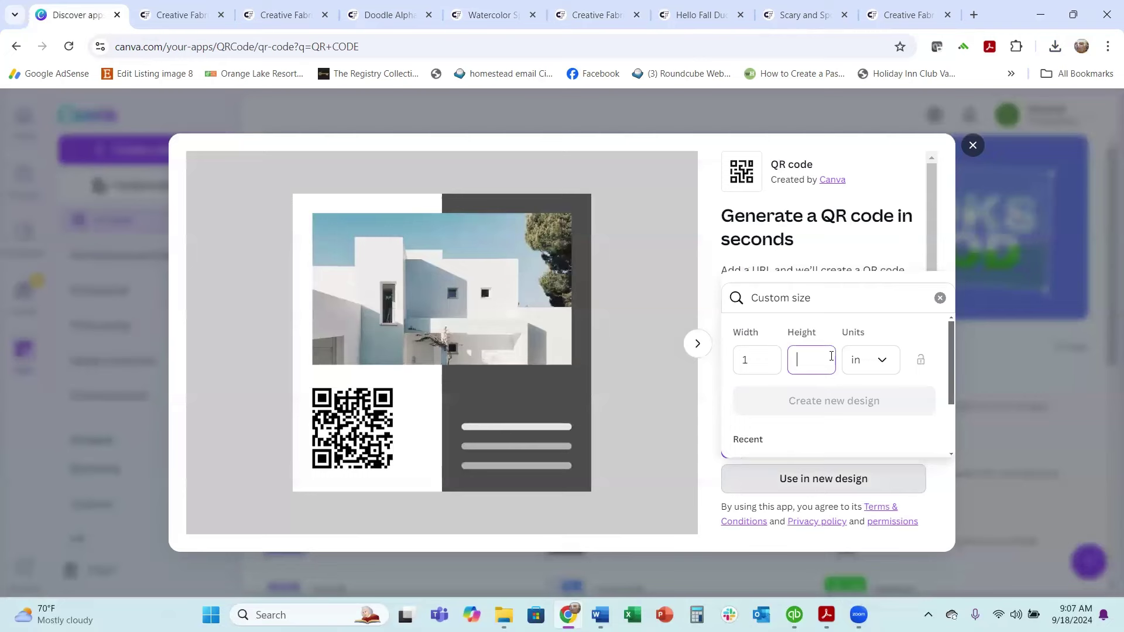
type("1")
left_click(796, 415)
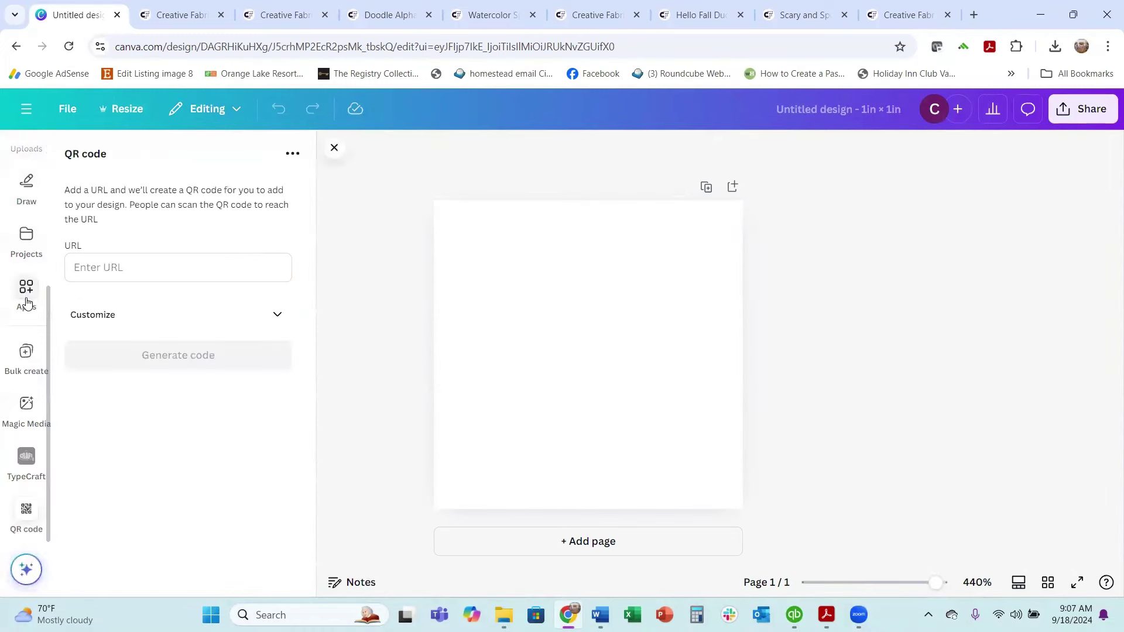
left_click(114, 268)
type("MYCUP")
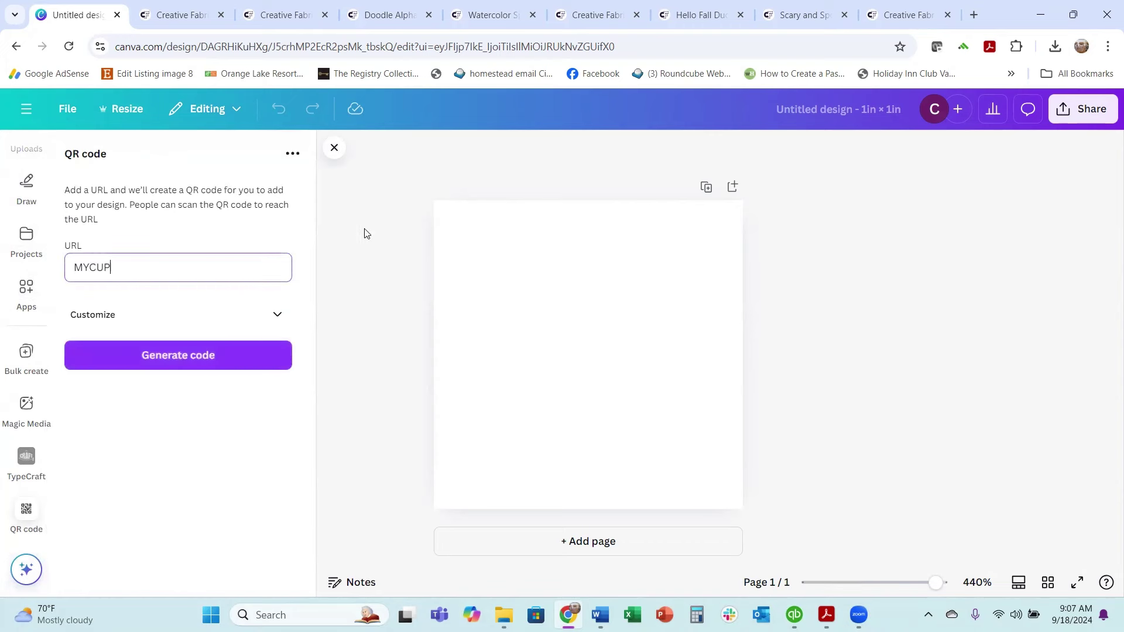
key("BackSpace")
type("W")
key("BackSpace")
key("BackSpace")
type("MYCUPOVERFLOWS")
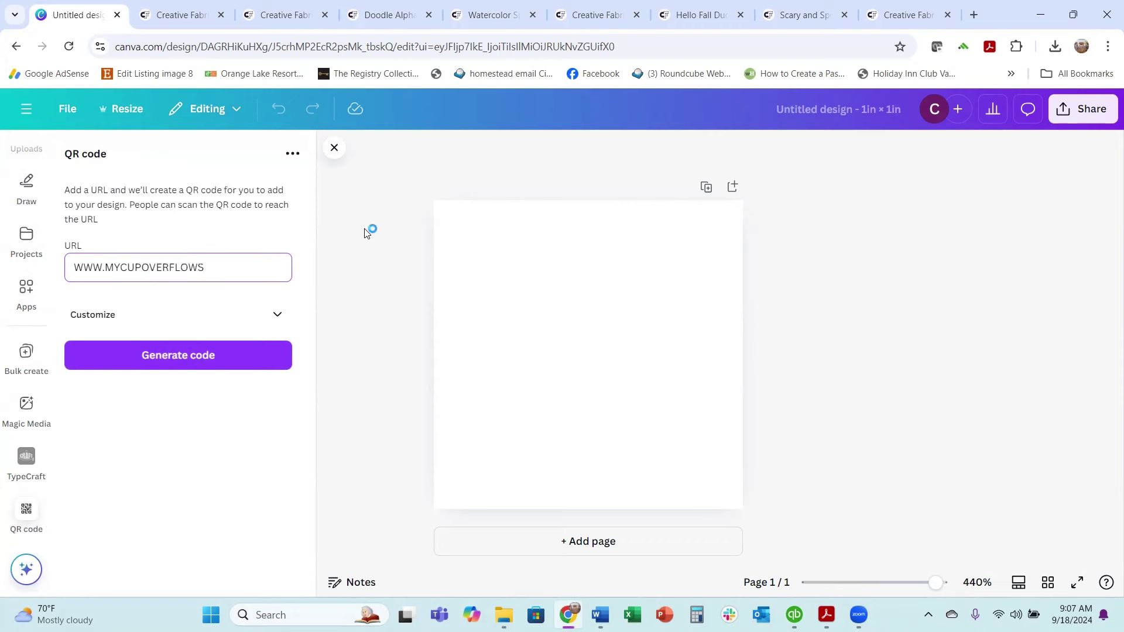
type("2022.COM")
left_click(166, 364)
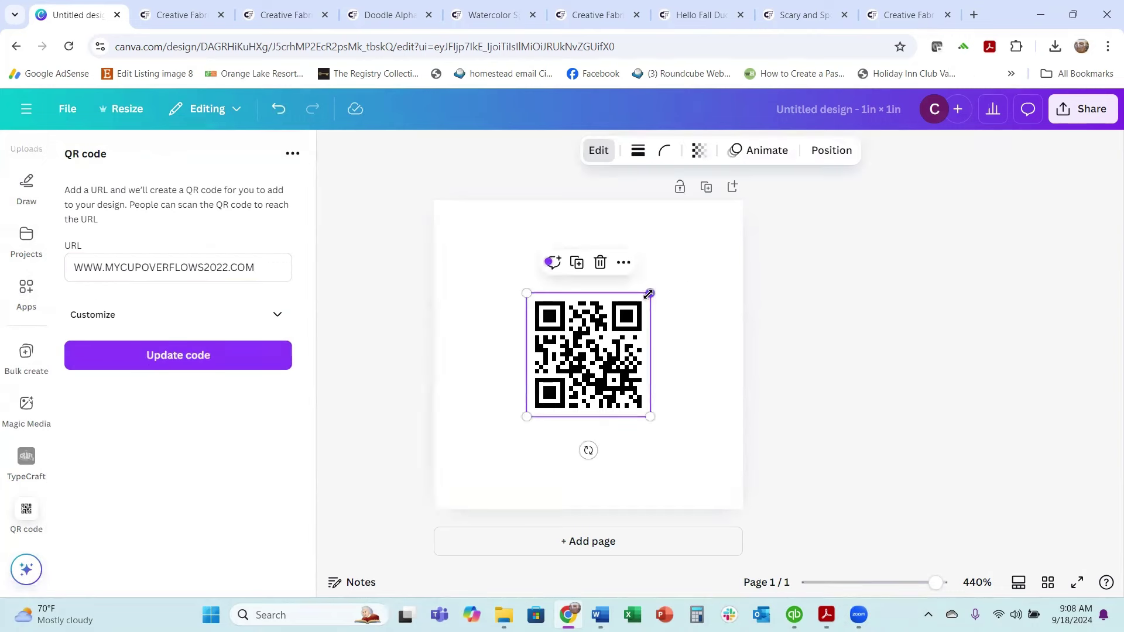
left_click_drag(650, 293, 742, 201)
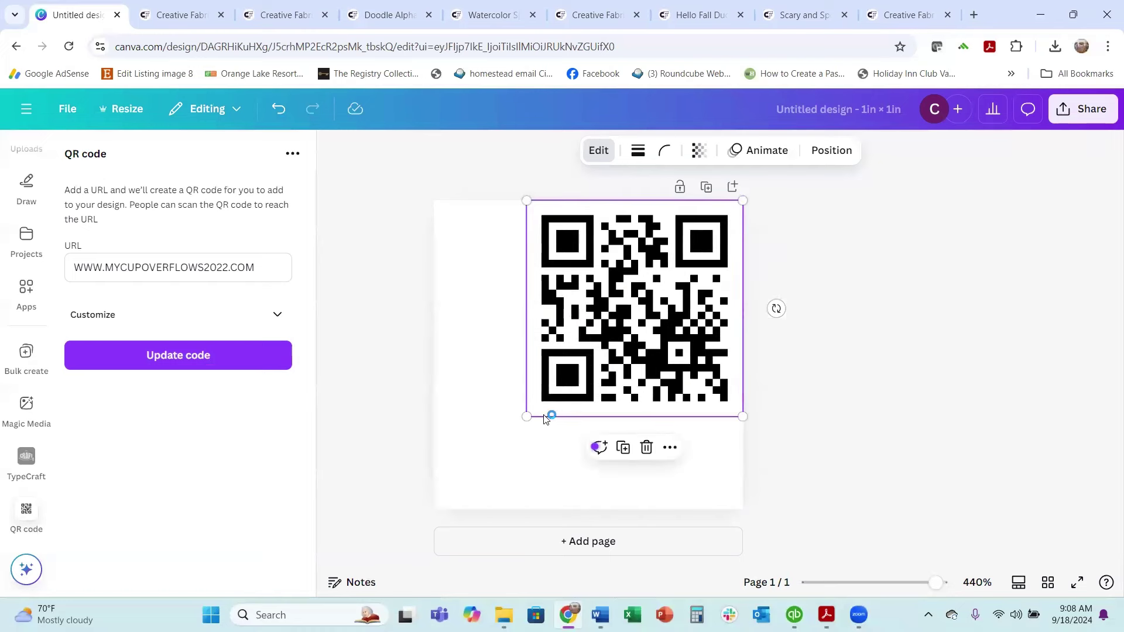
left_click_drag(526, 415, 434, 509)
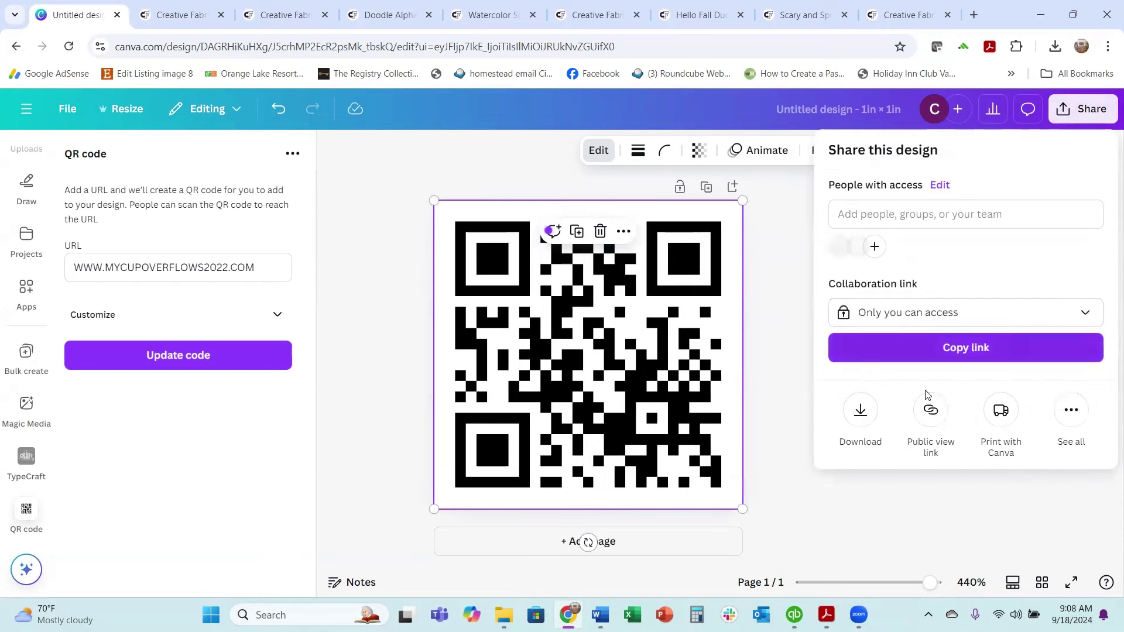
- Download the QR code design as a PNG with a transparent background at size multiplier 1.75
left_click(859, 414)
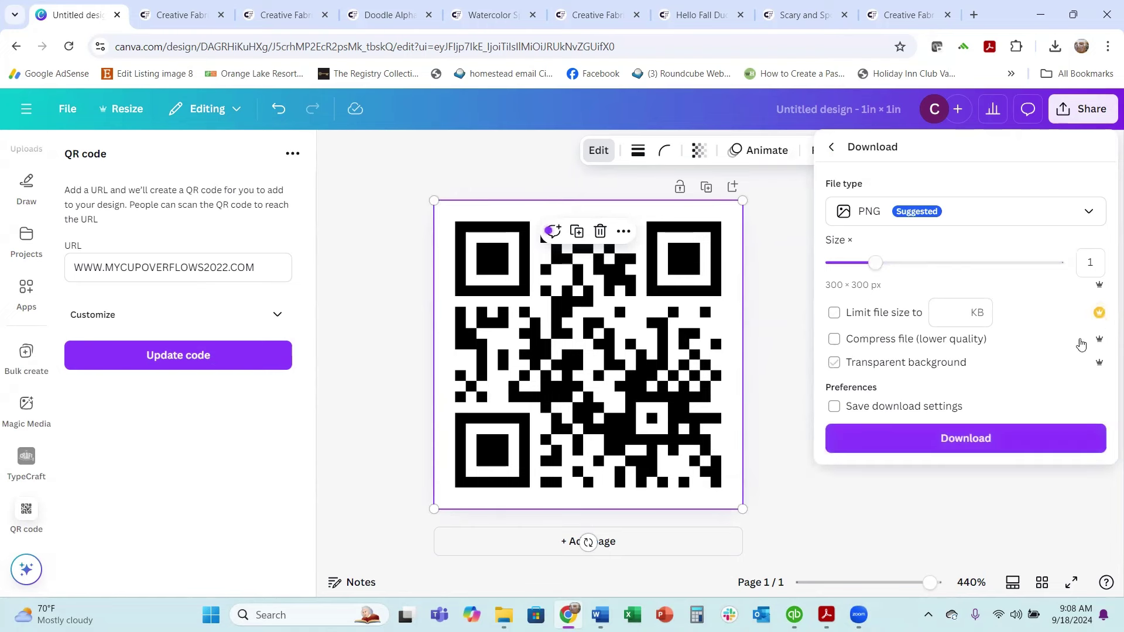
left_click(834, 362)
left_click(940, 263)
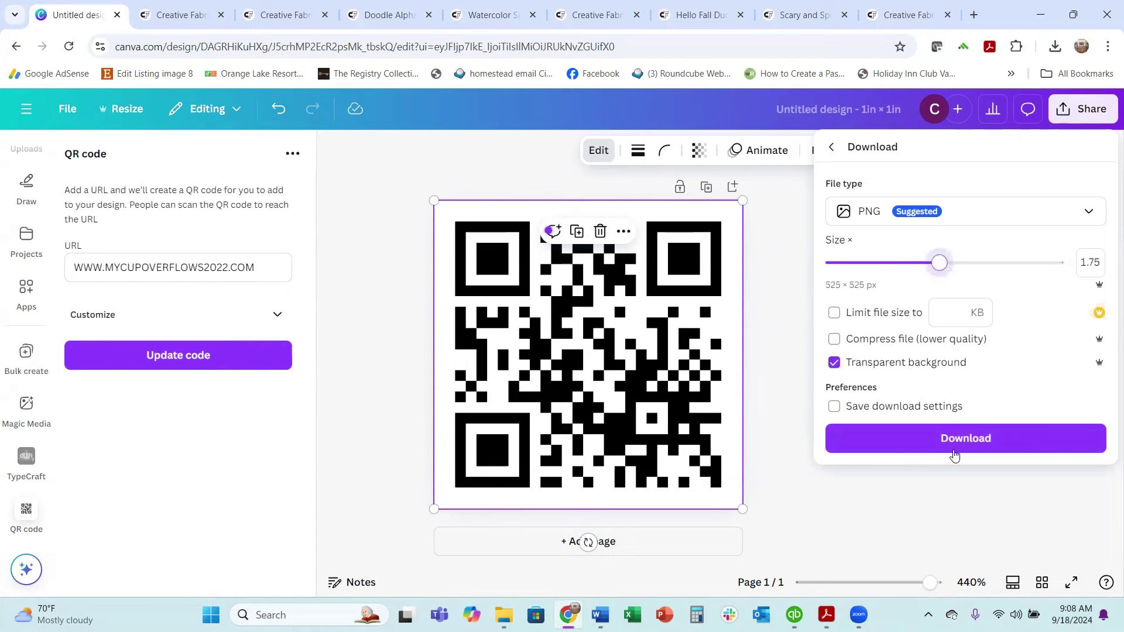
left_click(950, 454)
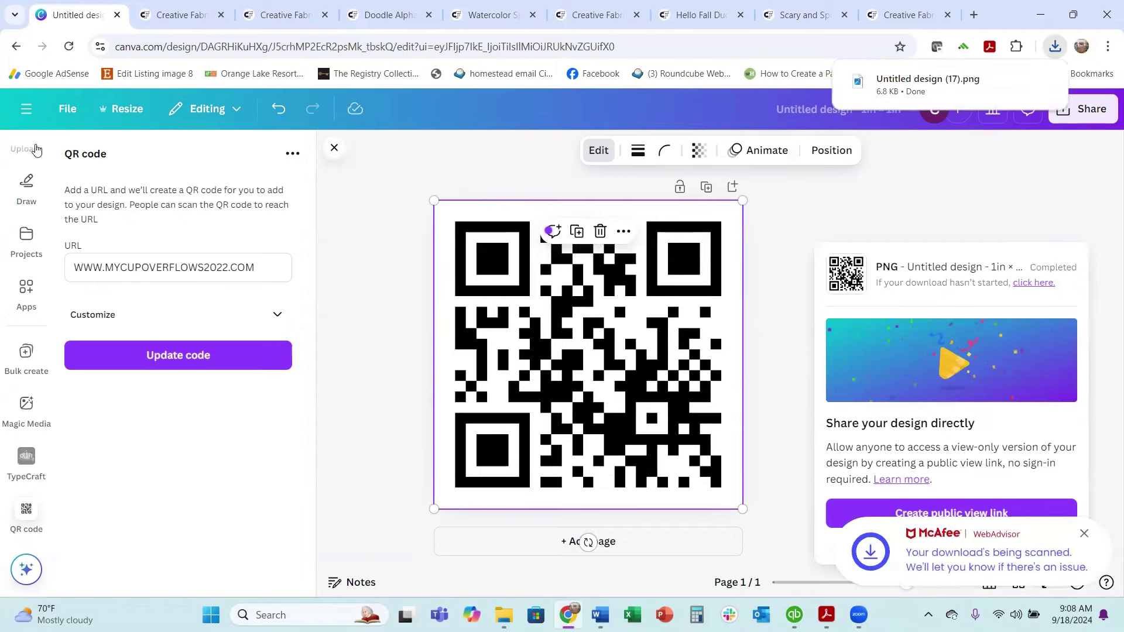
- Return to the Canva home page and look over the options for creating a design
left_click(22, 110)
left_click(22, 128)
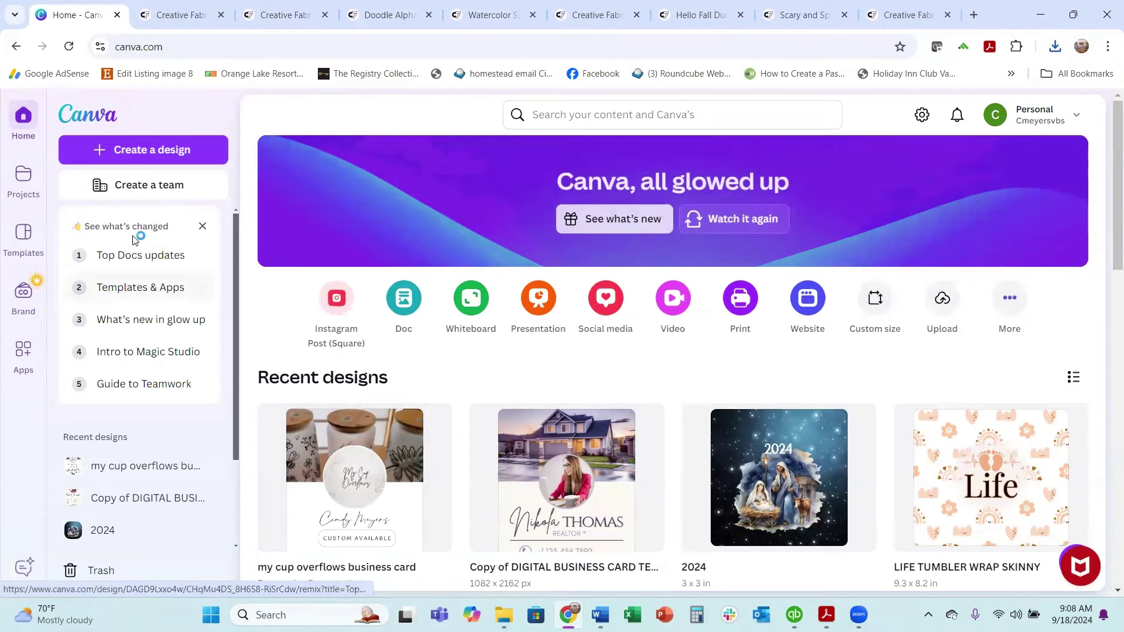
left_click(156, 151)
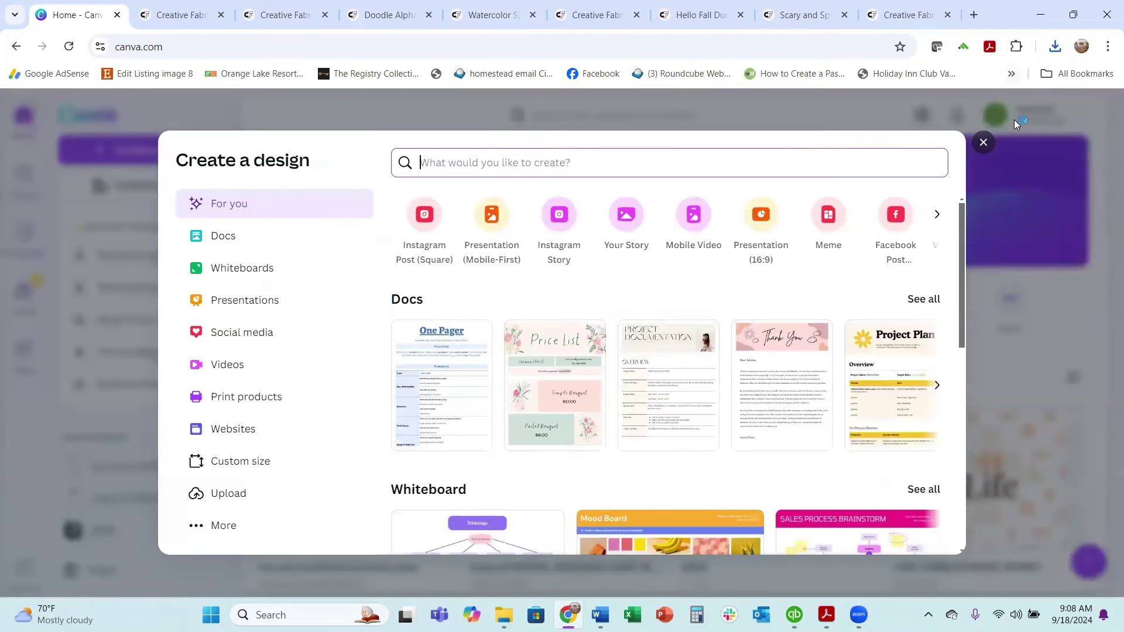
left_click(983, 142)
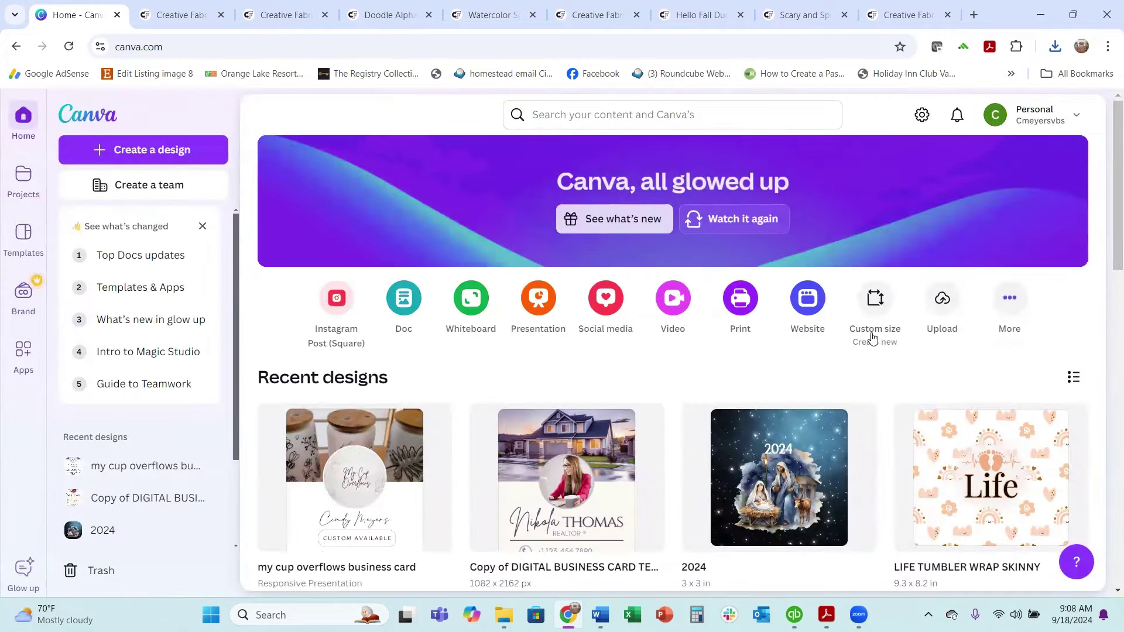
- Review the custom-size units and create a new design from the recent 8 × 8 in size
left_click(879, 306)
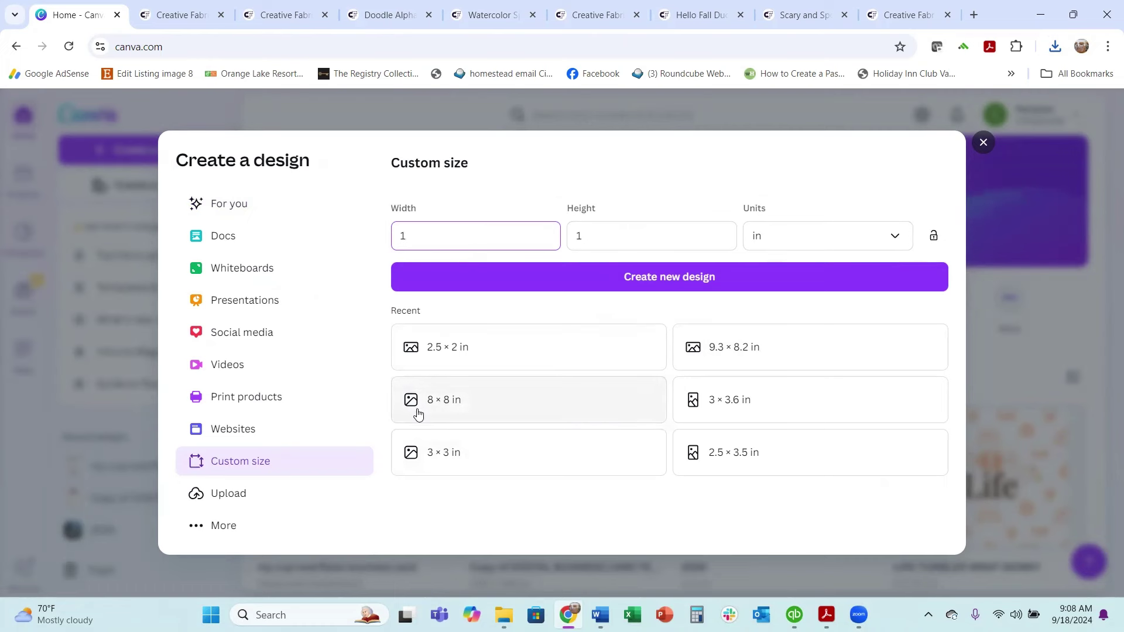
left_click(895, 236)
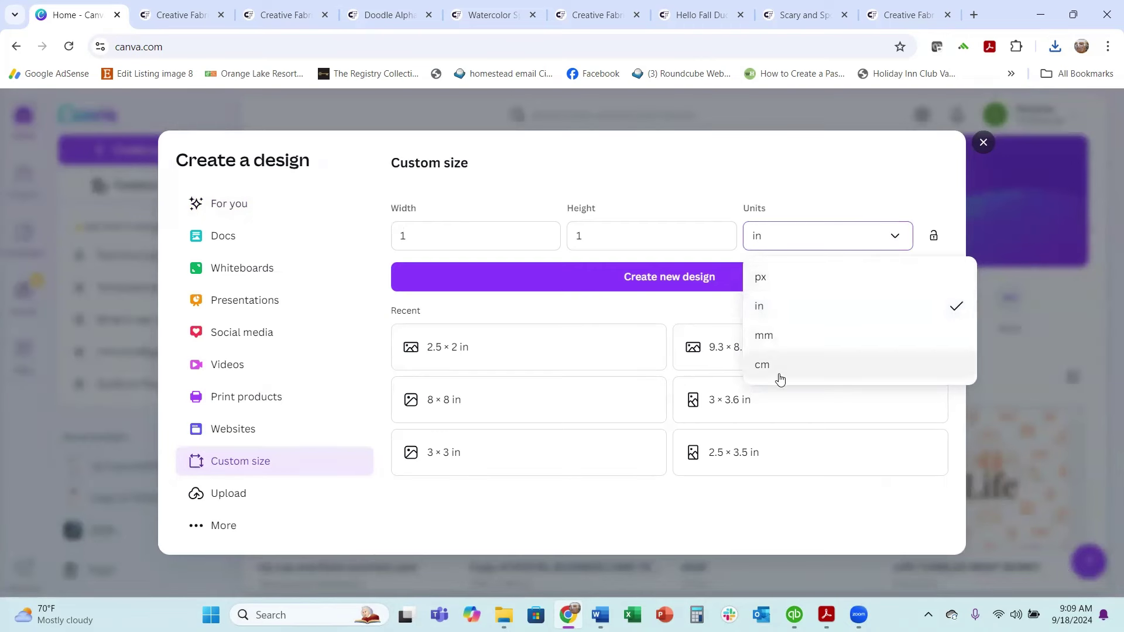
left_click(864, 245)
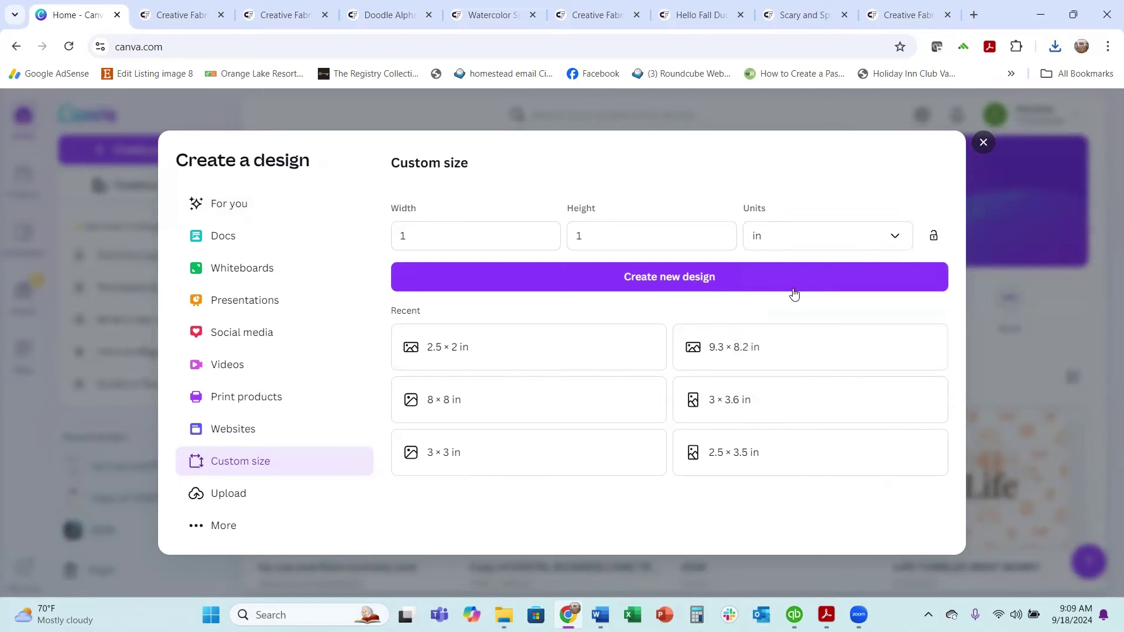
left_click(485, 405)
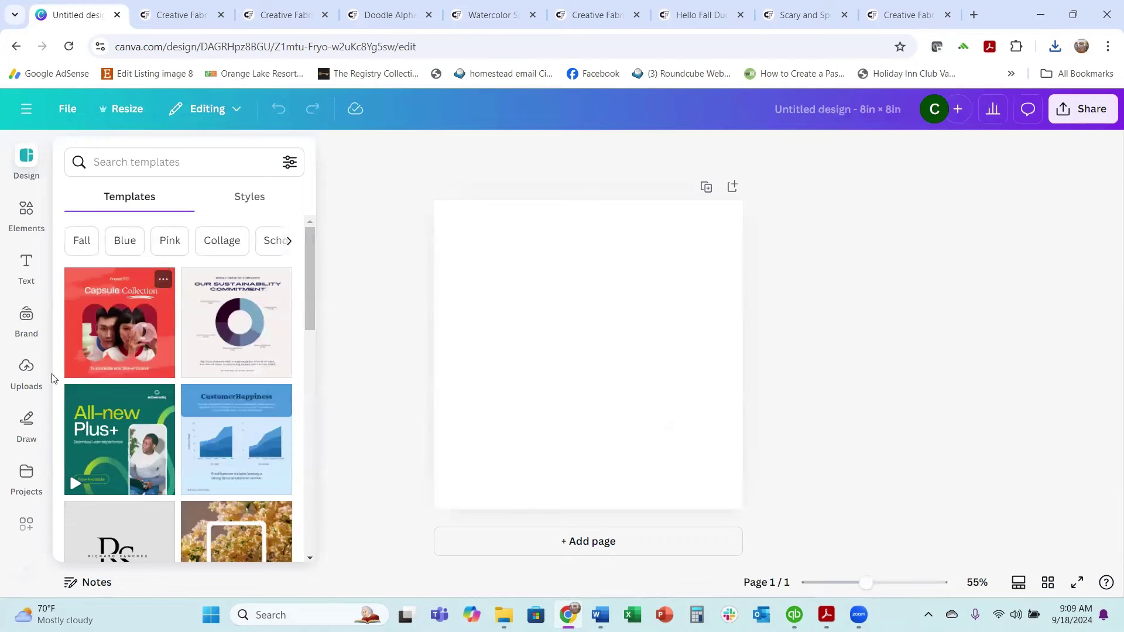
- Upload the QR code image Untitled design (17) from the Downloads folder to the Canva uploads
left_click(26, 380)
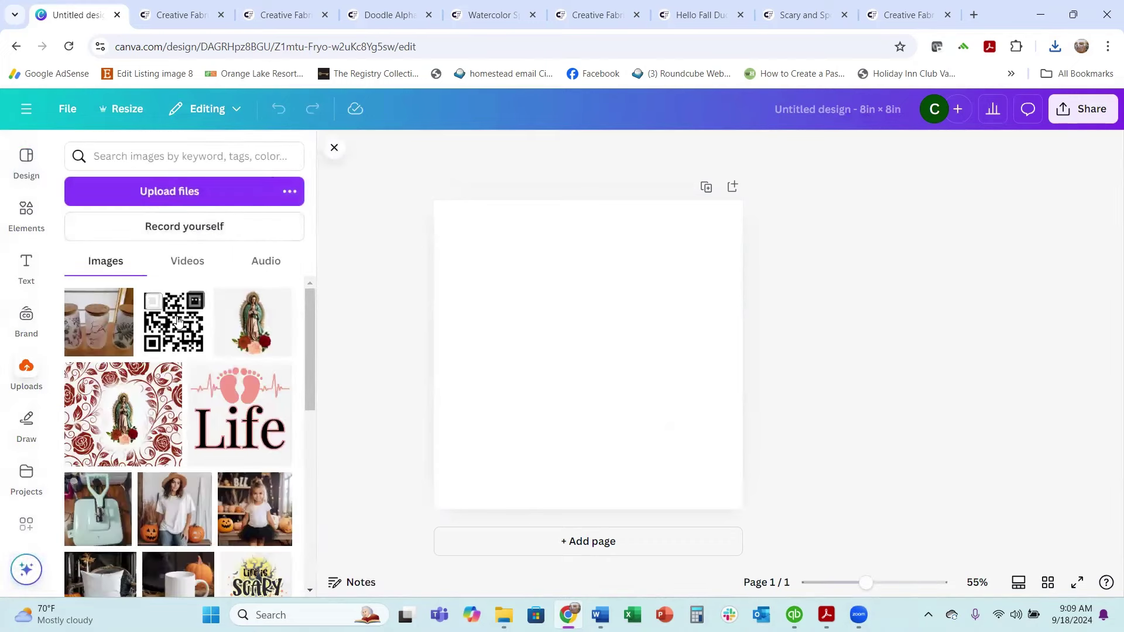
left_click(175, 193)
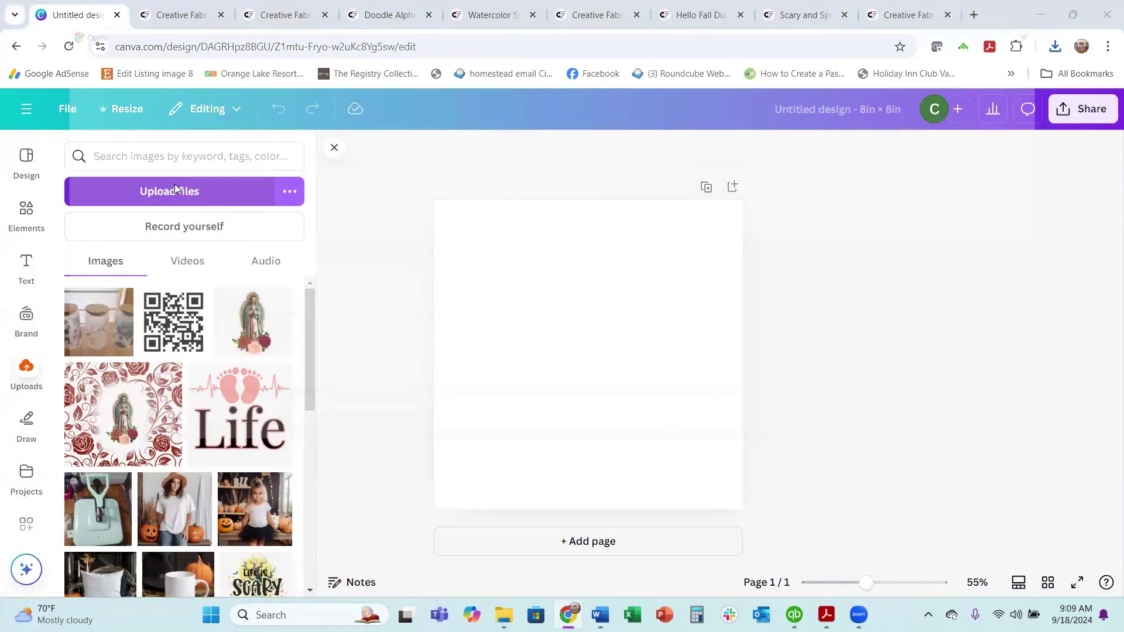
left_click(175, 166)
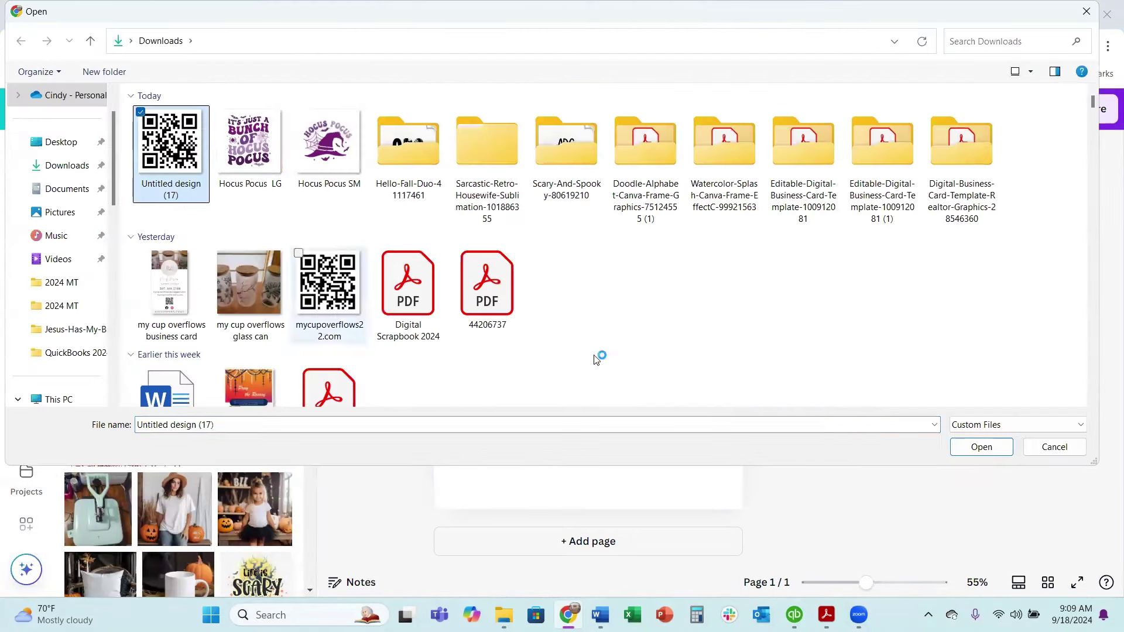
left_click(979, 450)
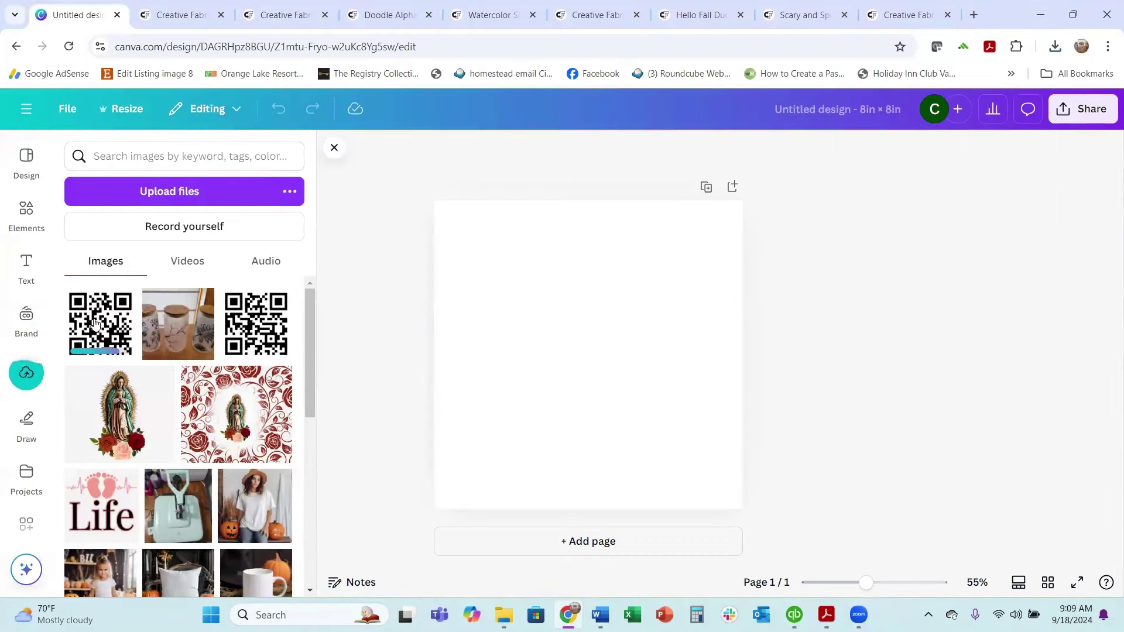
- Place the uploaded QR code image on the blank 8 × 8 in page and delete it again
left_click(94, 322)
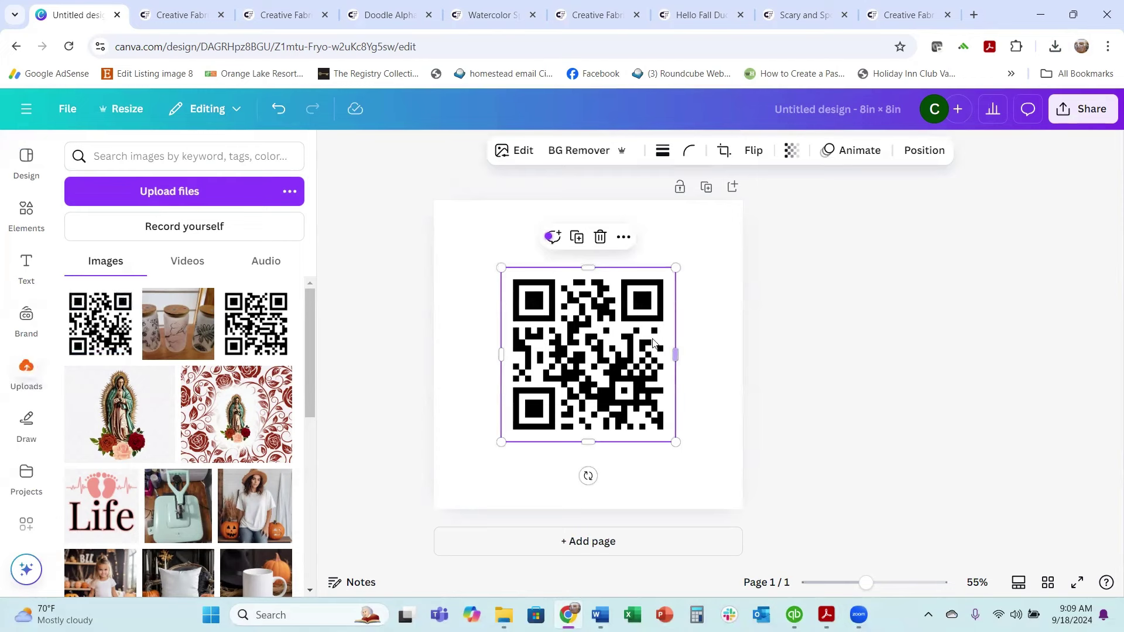
left_click(600, 238)
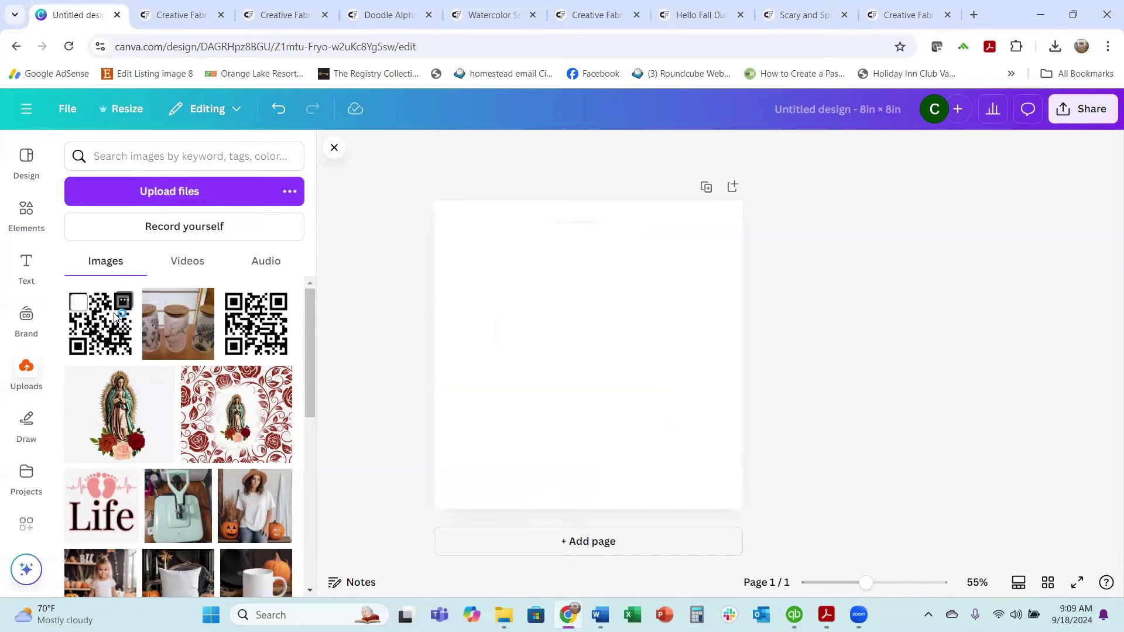
- Move the newly uploaded QR code image from the Canva uploads to the trash
left_click(123, 301)
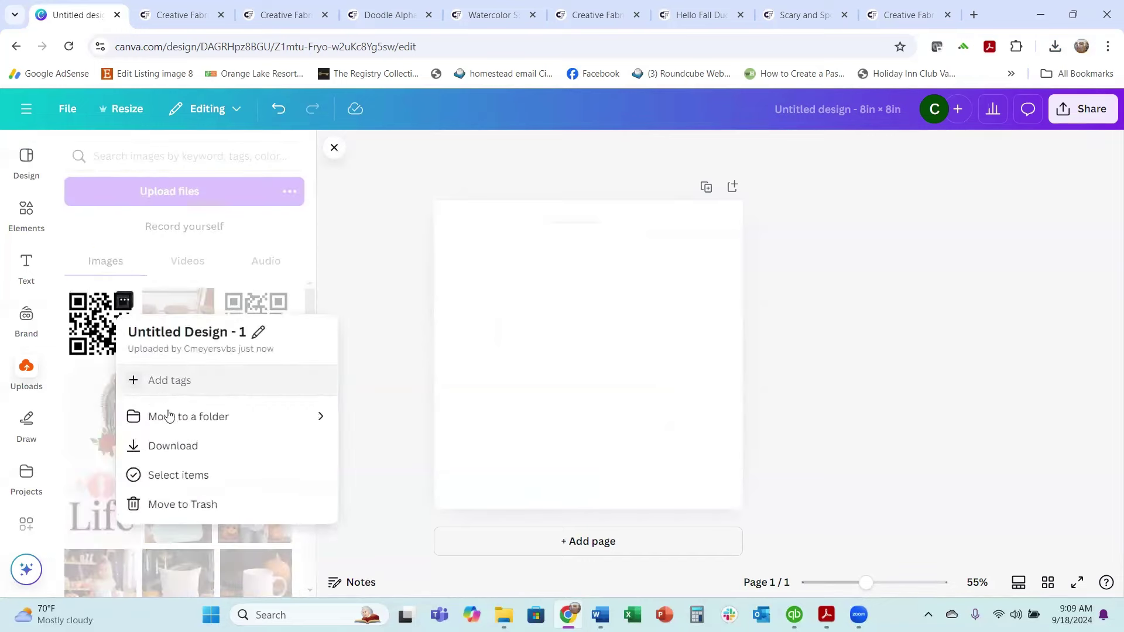
left_click(161, 504)
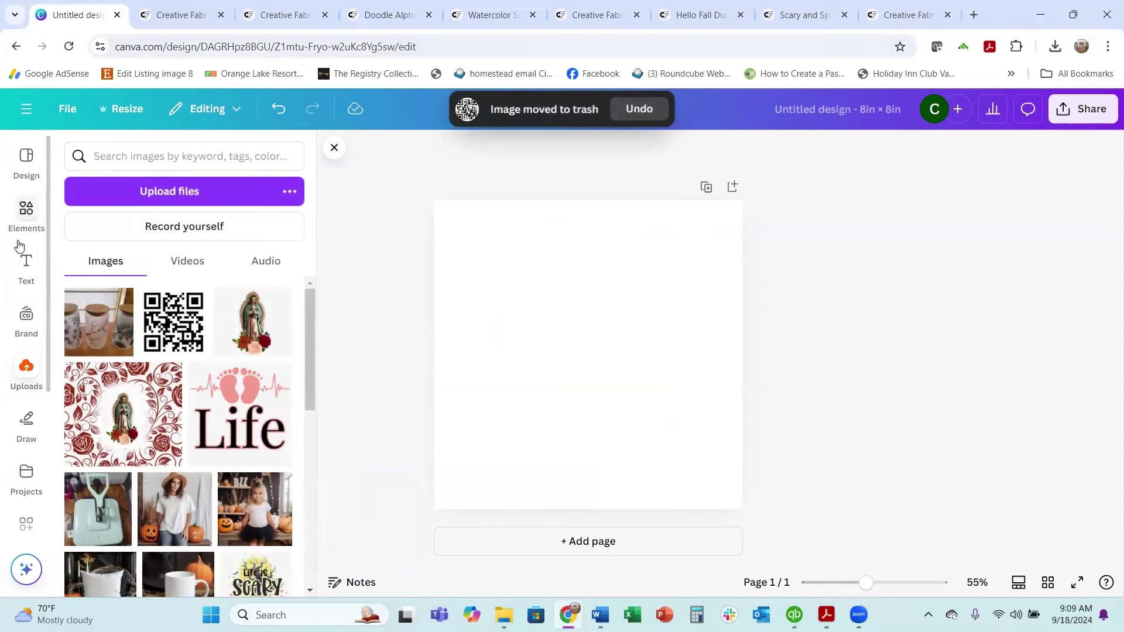
- Add a default text box to the blank 8 × 8 in page
left_click(34, 220)
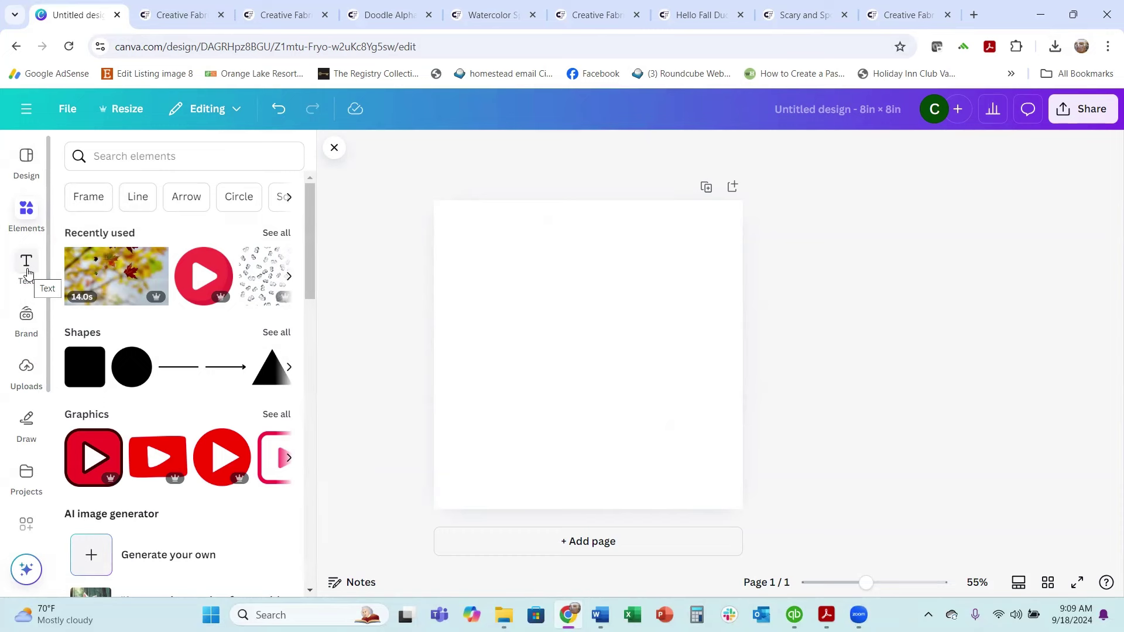
left_click(26, 266)
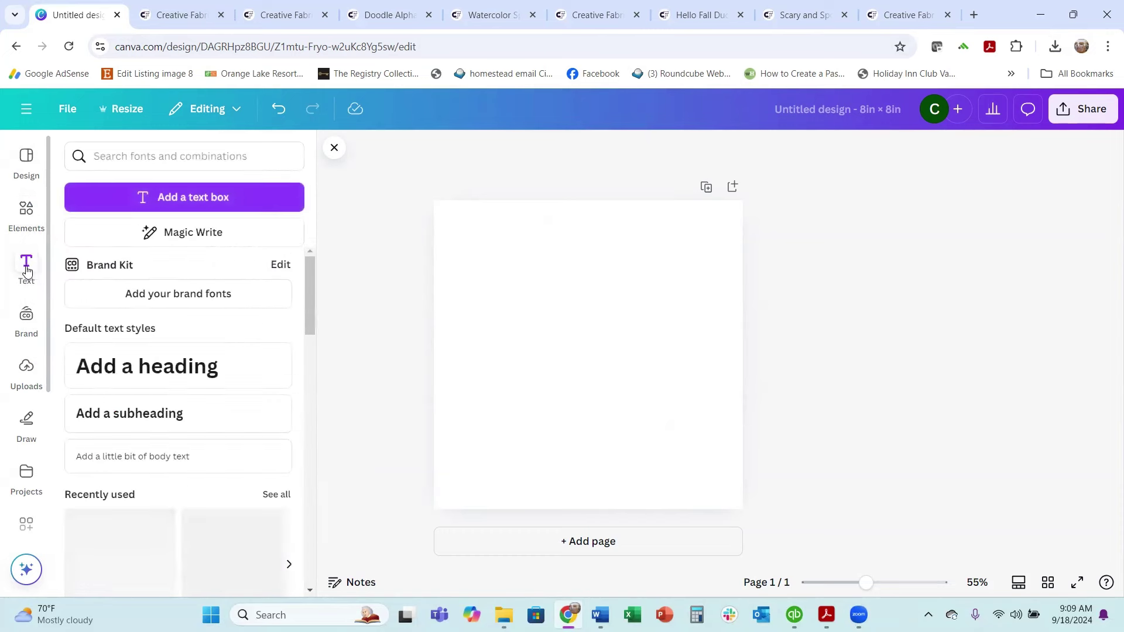
left_click(182, 199)
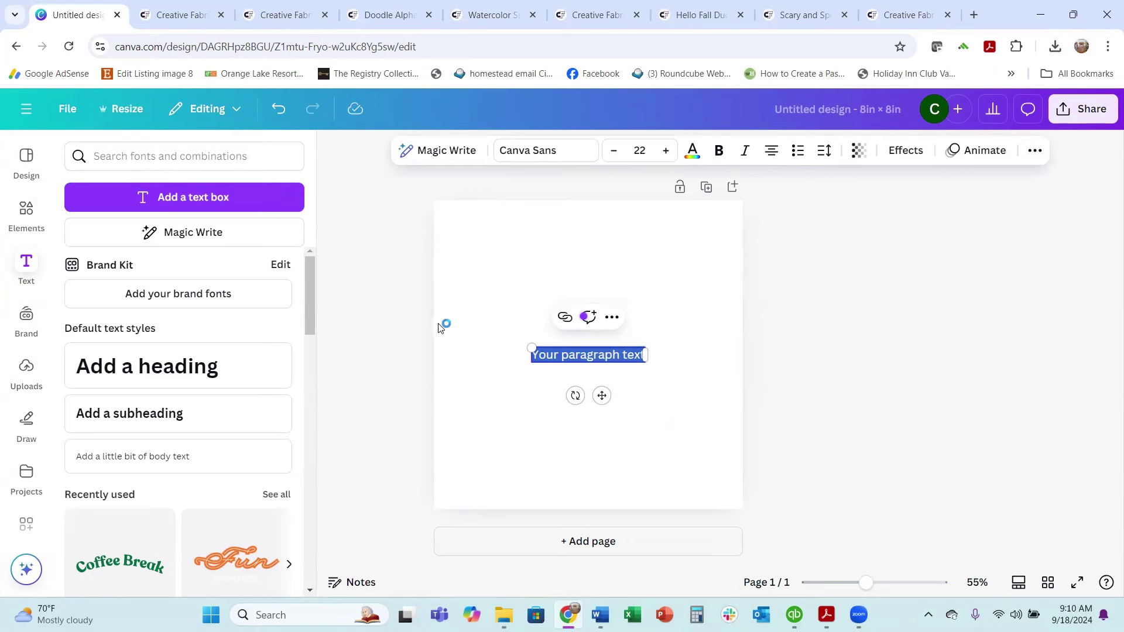
- Upload the Scary And Spooky Display and Scary And Spooky Script fonts from the Scary-And-Spooky-80619210 download folder, confirming the usage rights
left_click(582, 160)
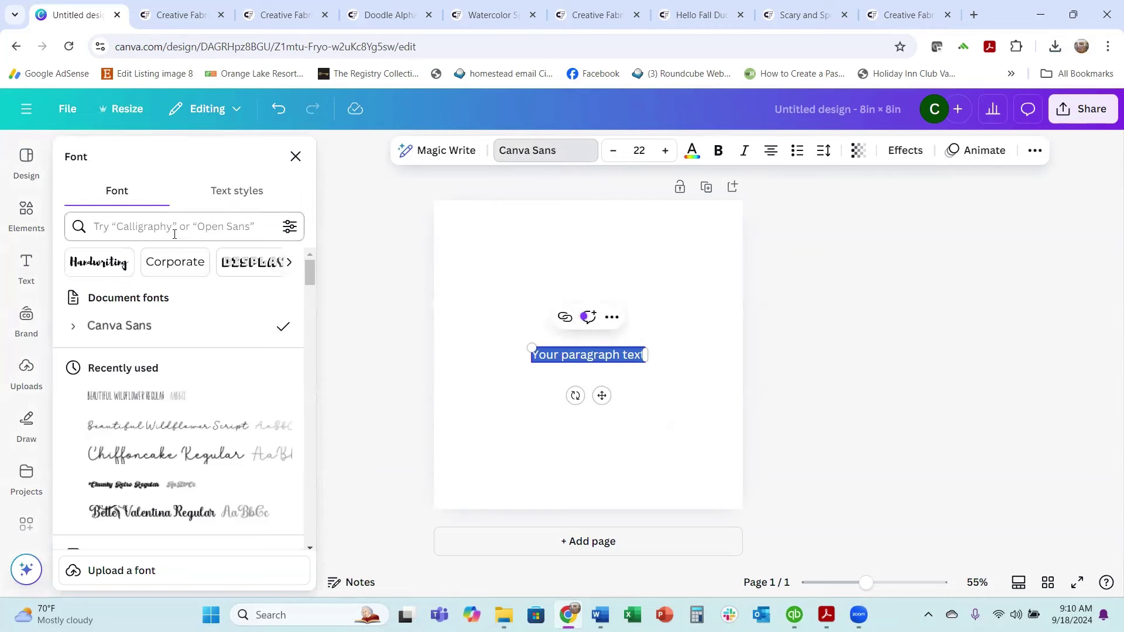
scroll(109, 371, "down", 3)
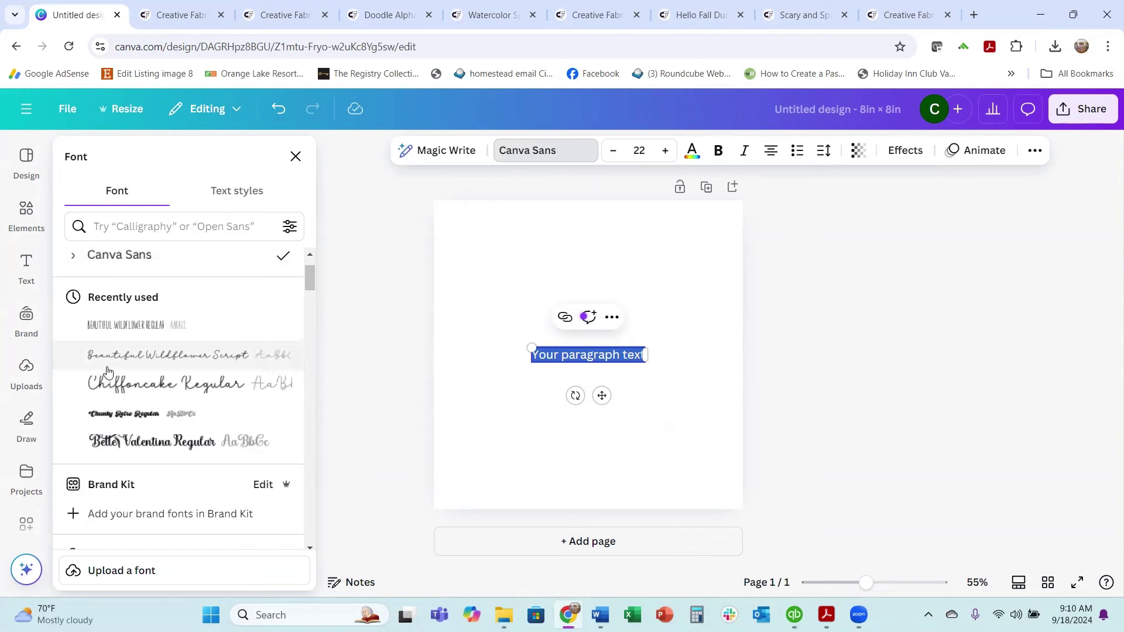
scroll(107, 365, "down", 10)
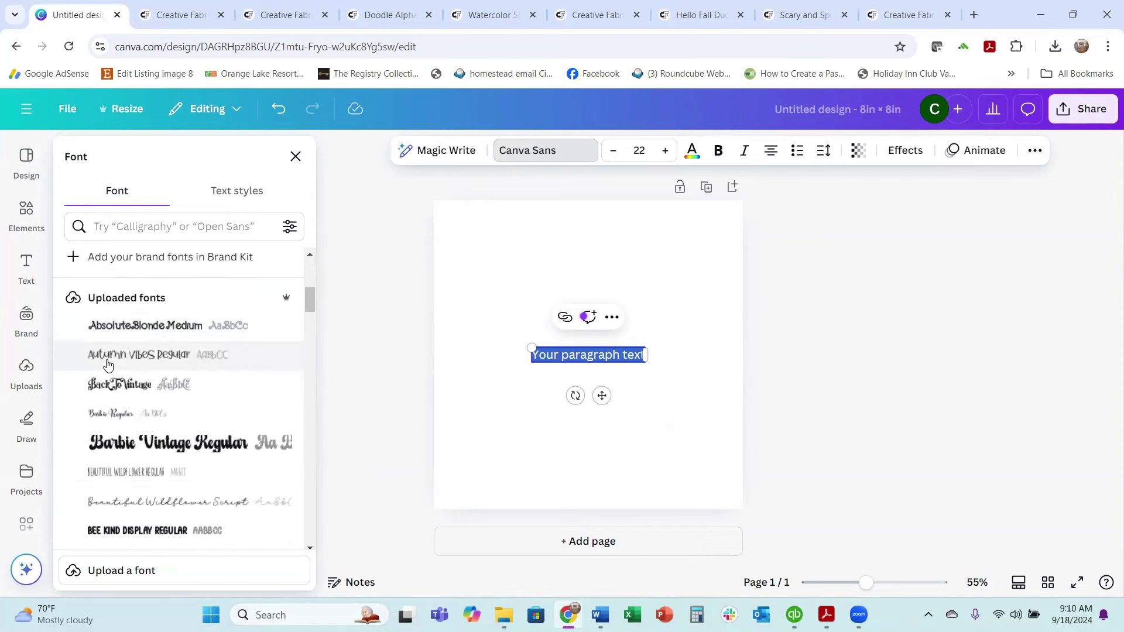
scroll(108, 323, "down", 10)
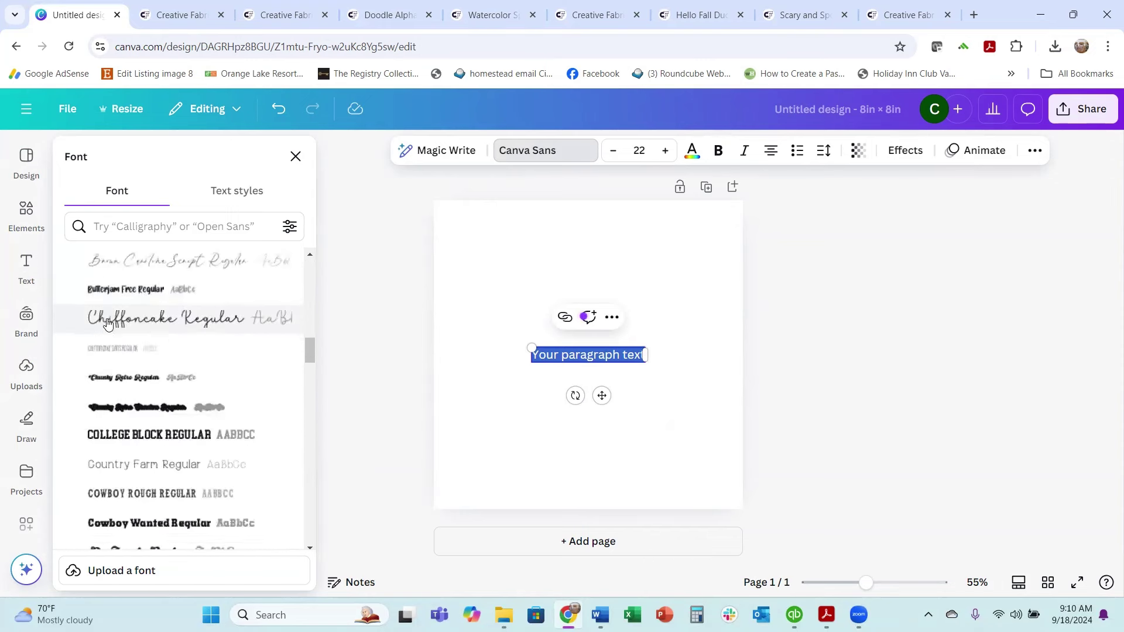
scroll(100, 329, "down", 3)
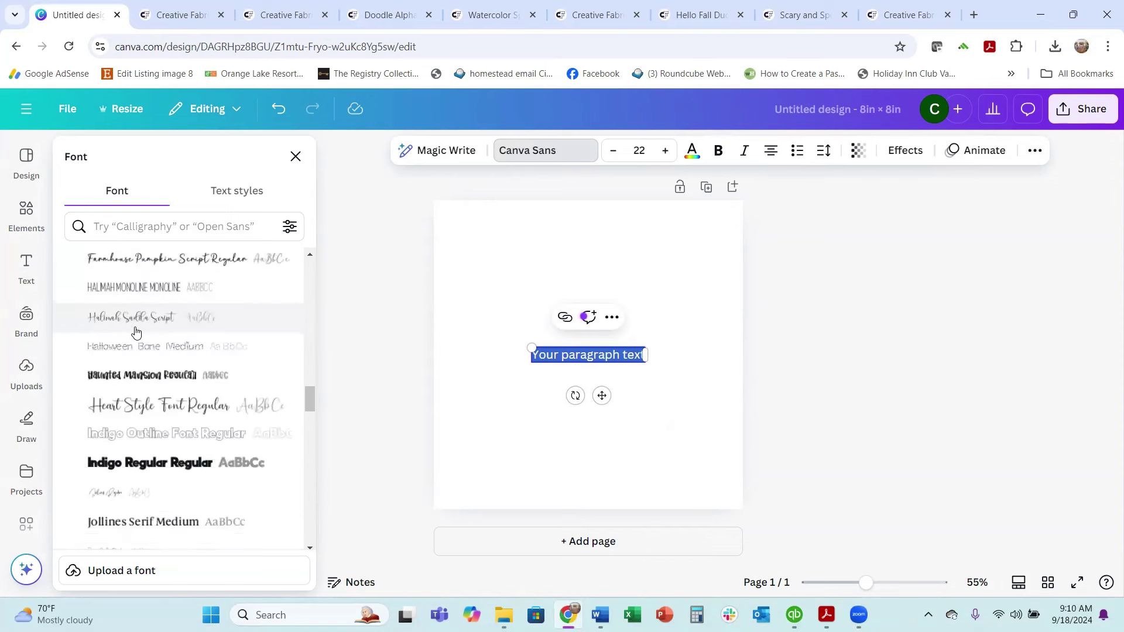
scroll(129, 351, "up", 10)
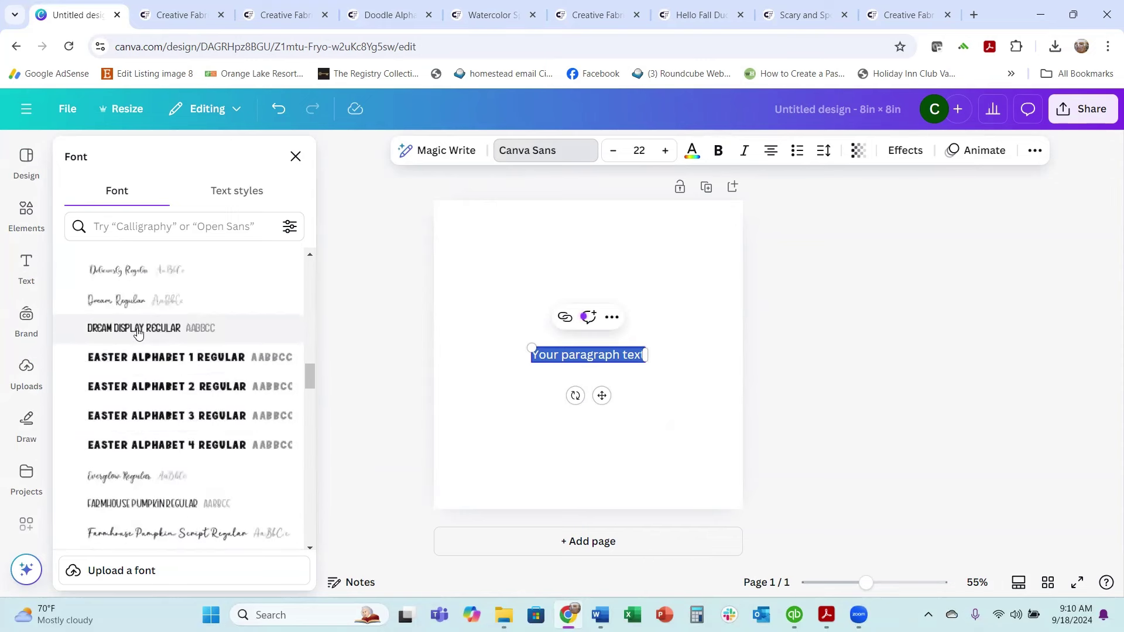
left_click(117, 577)
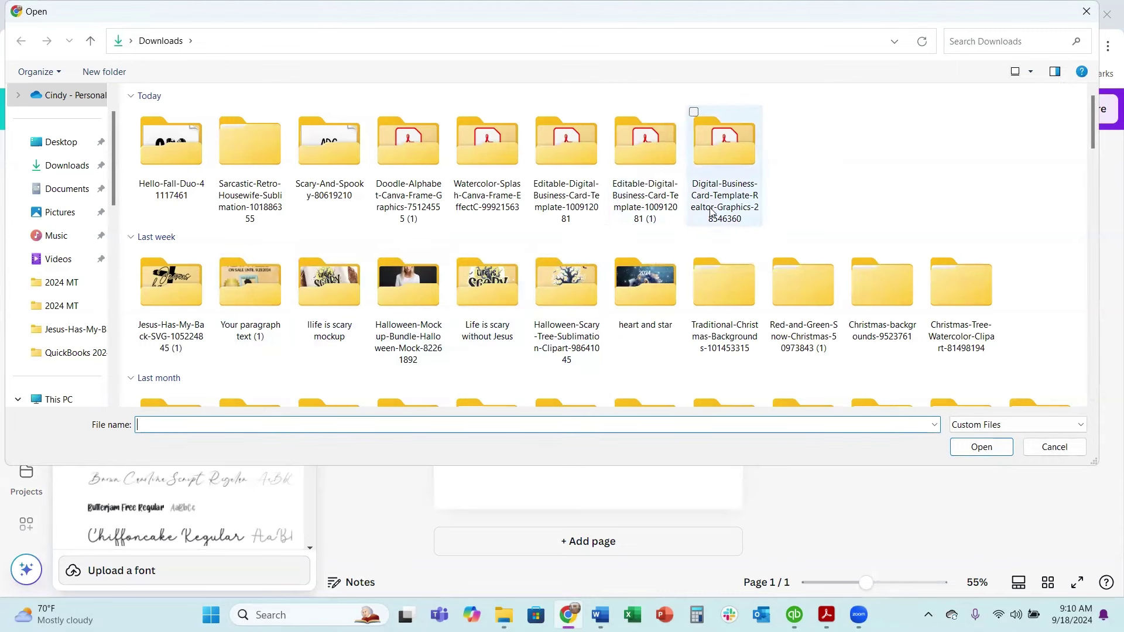
double_click(329, 162)
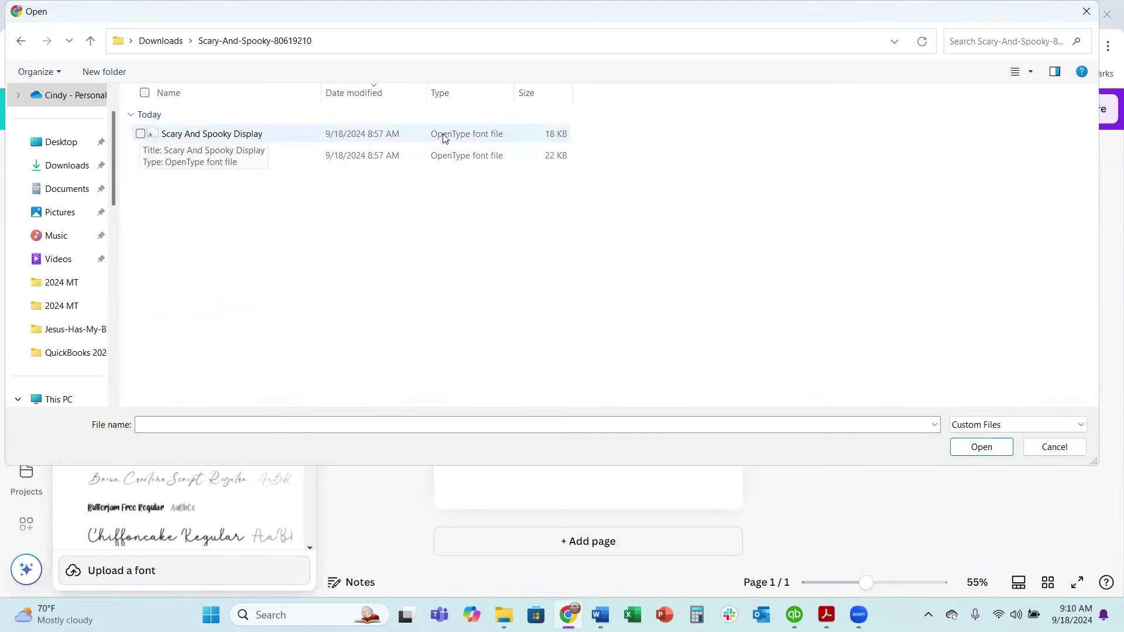
left_click(141, 134)
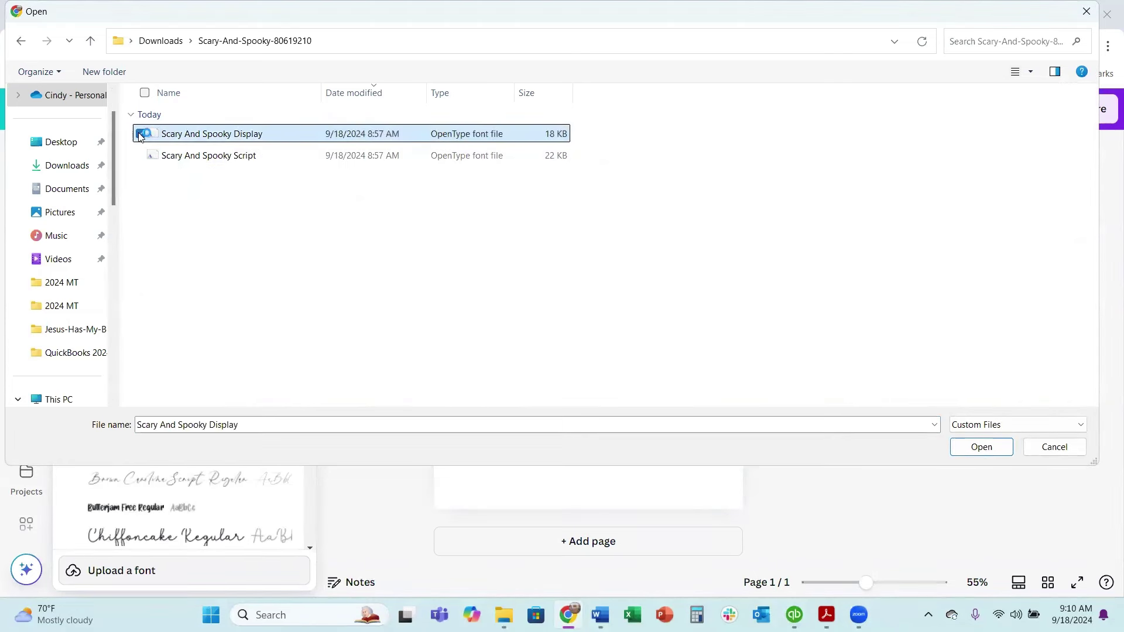
left_click(141, 155)
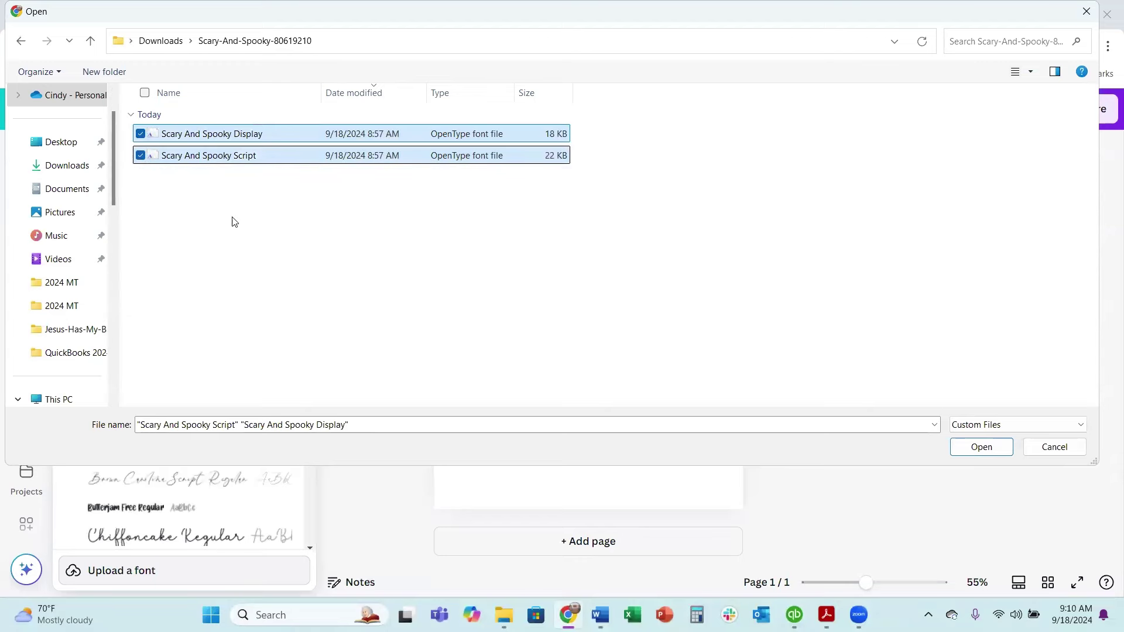
left_click(980, 450)
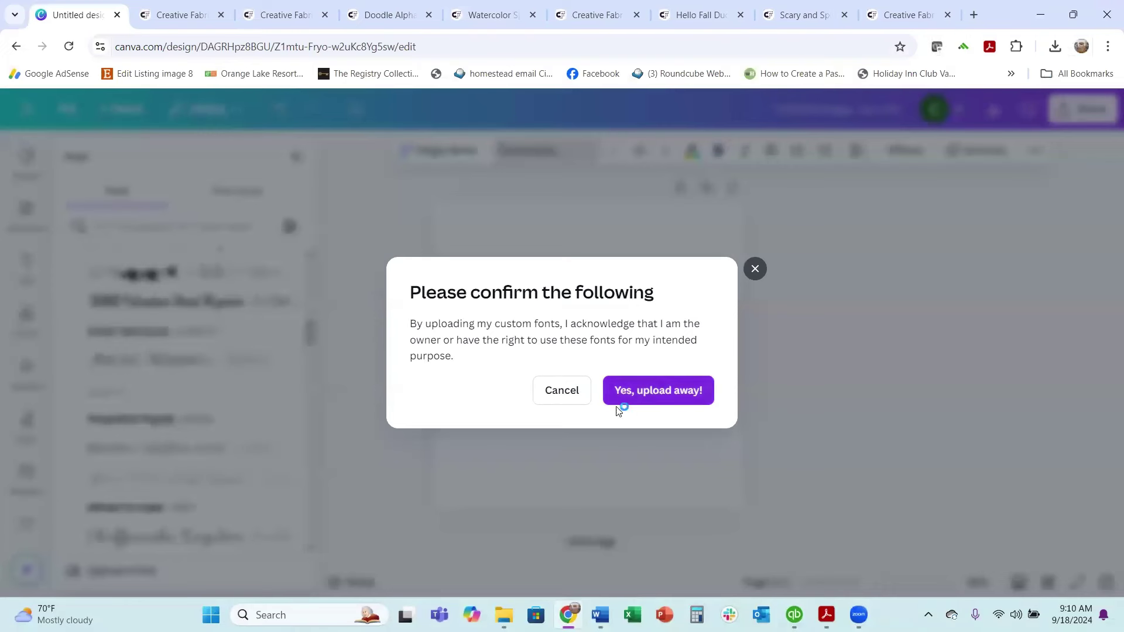
left_click(682, 393)
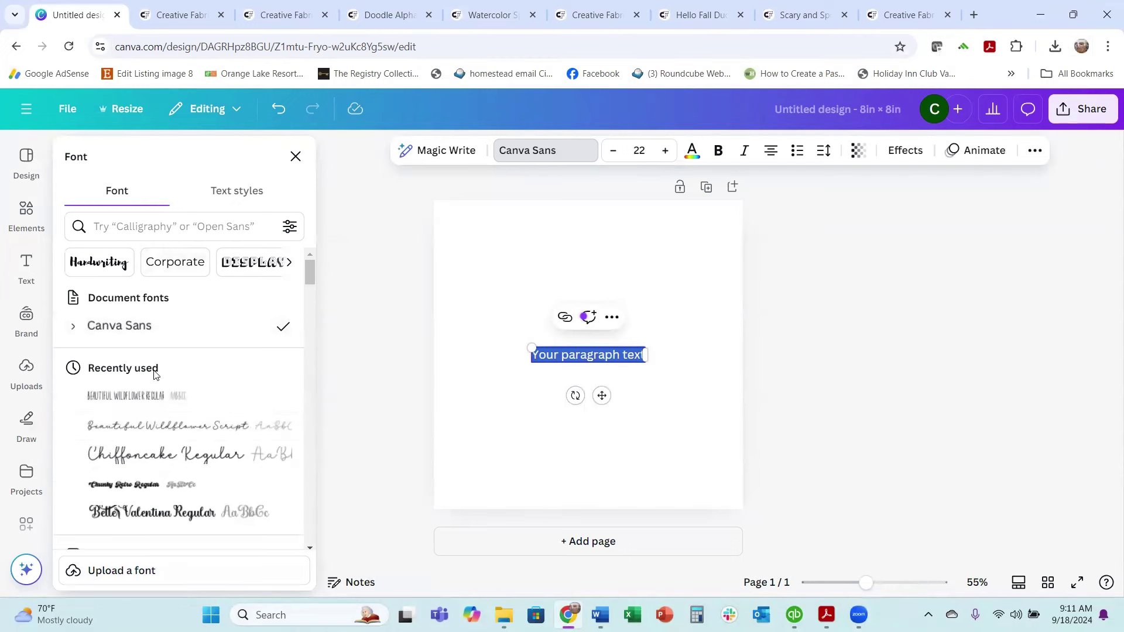
- Apply the uploaded font Scary And Spooky Display Regular to the placeholder text
scroll(158, 378, "down", 5)
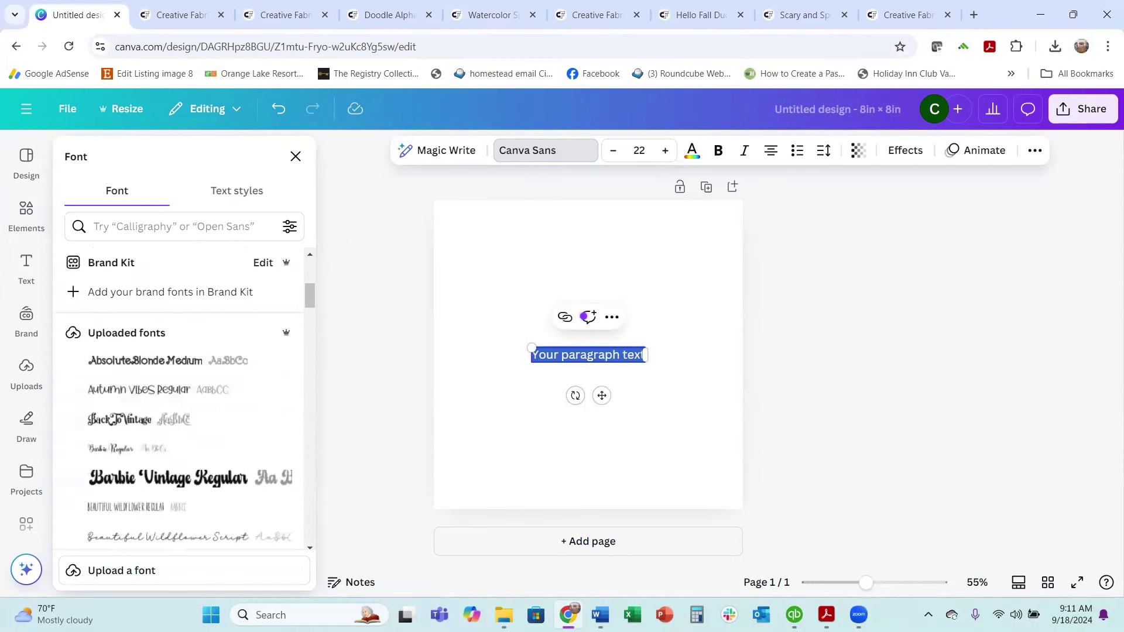
scroll(160, 432, "down", 4)
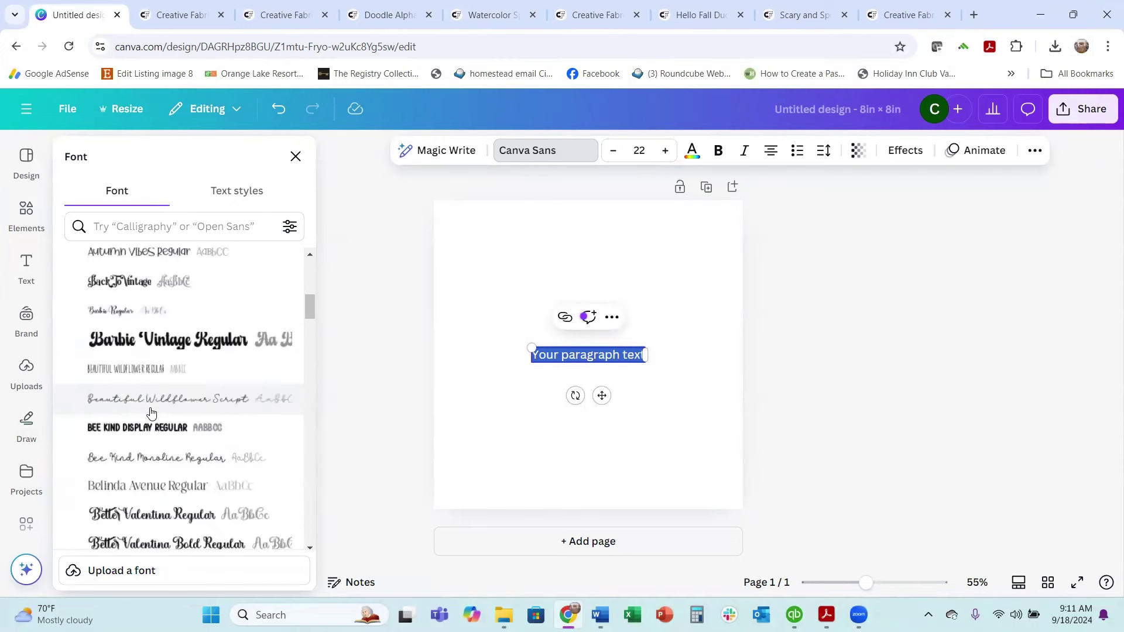
scroll(150, 401, "up", 4)
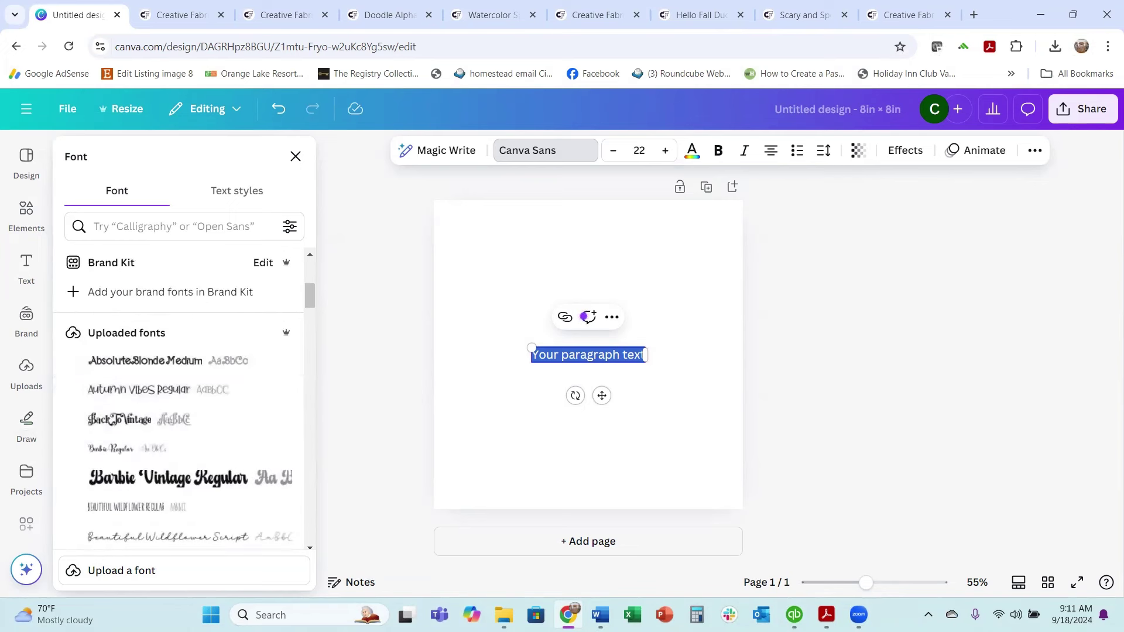
key("alt+Tab")
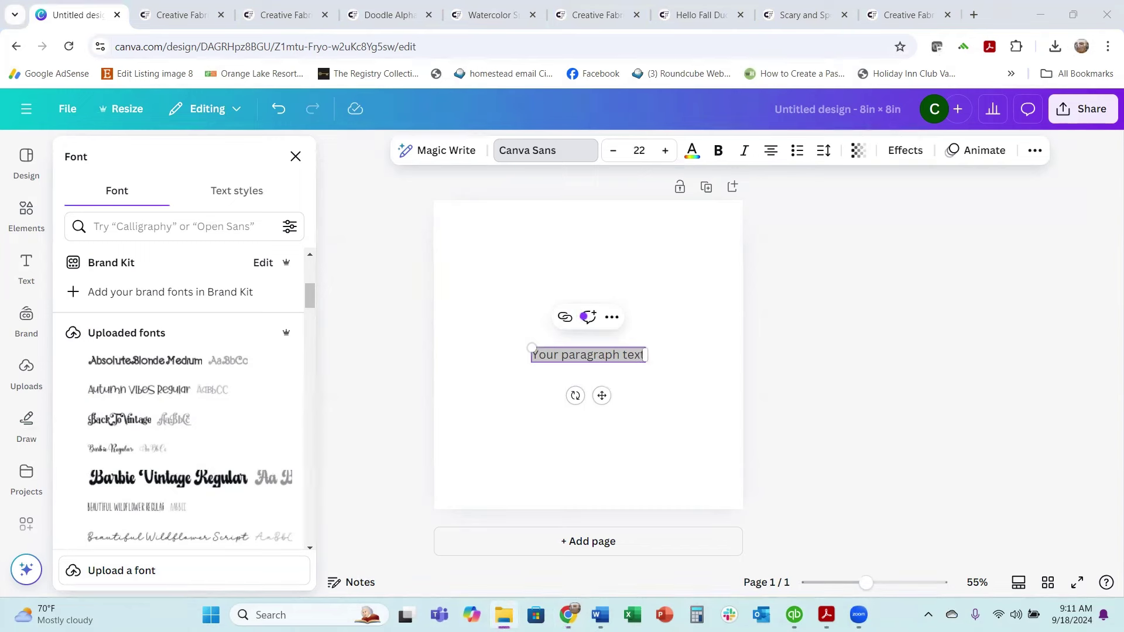
scroll(155, 415, "down", 10)
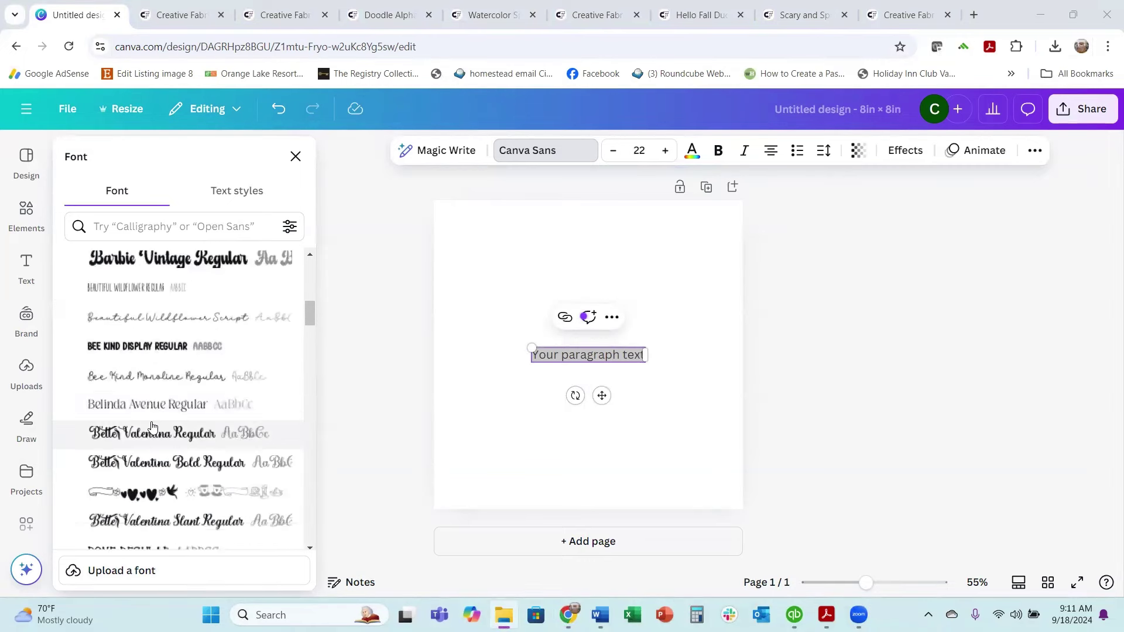
scroll(155, 414, "down", 20)
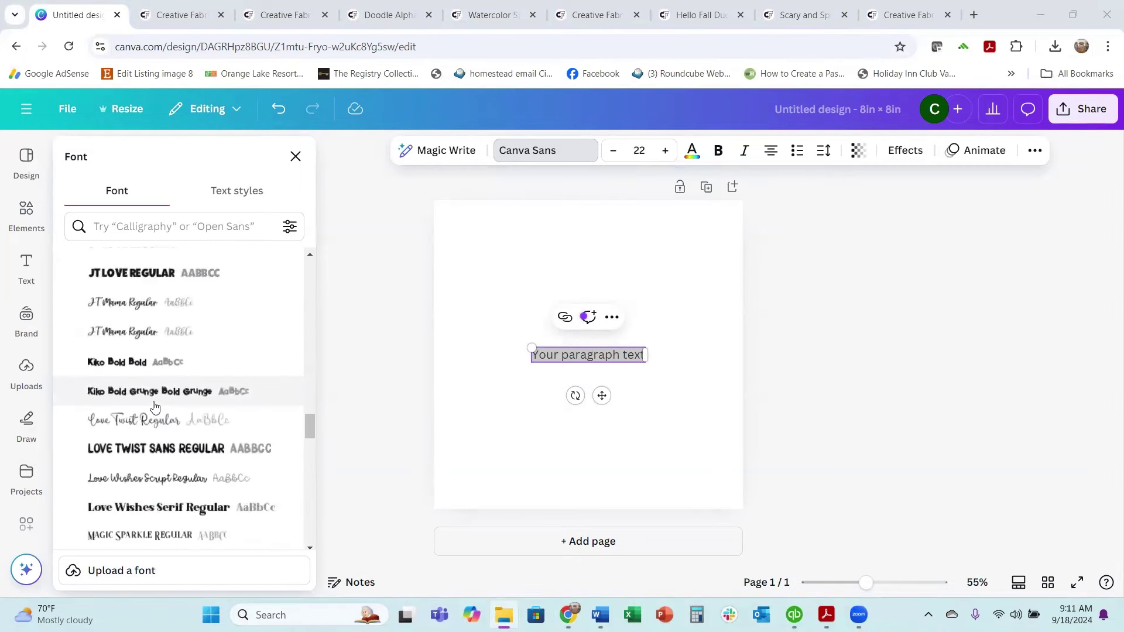
scroll(153, 405, "down", 10)
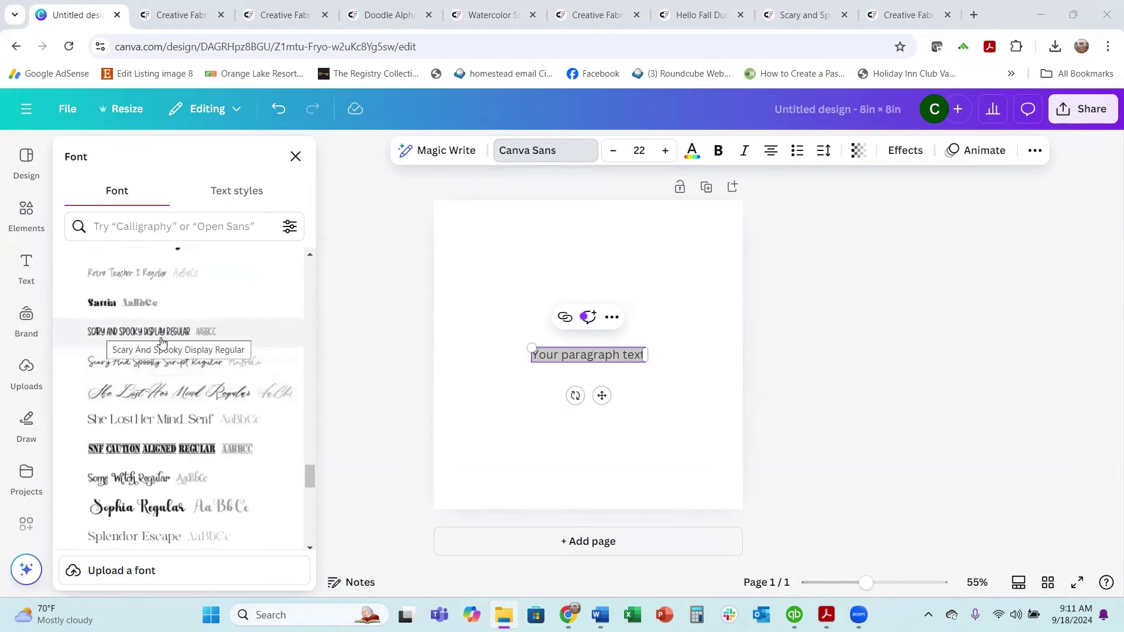
left_click(162, 341)
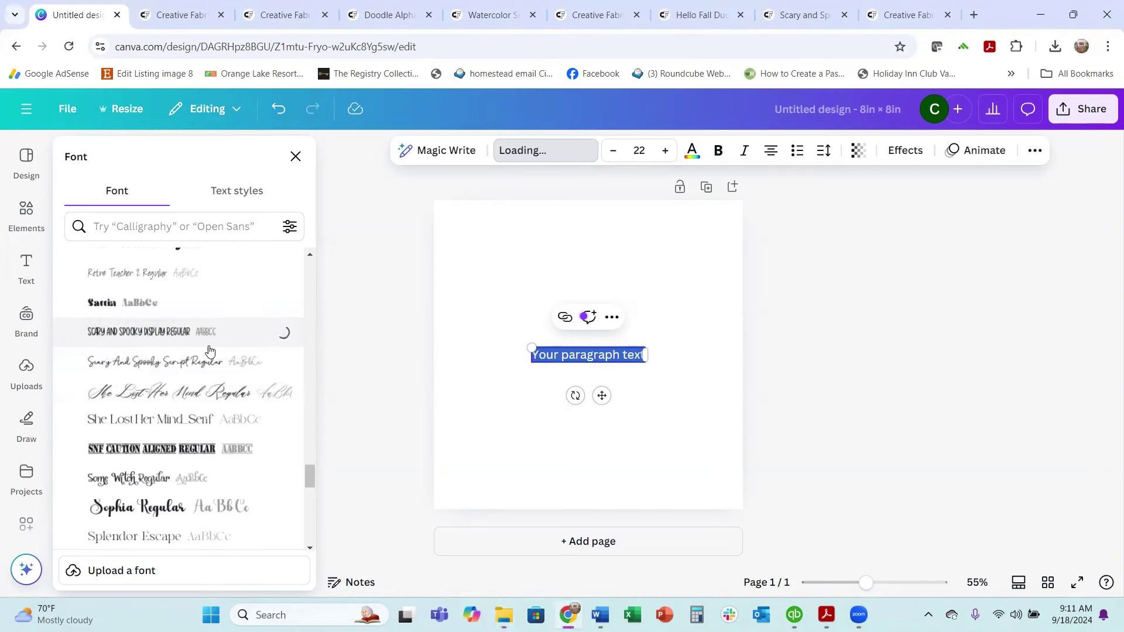
- Enlarge the placeholder text to a font size of about 72 and centre it in the upper half of the page
left_click_drag(559, 352, 451, 321)
left_click(639, 372)
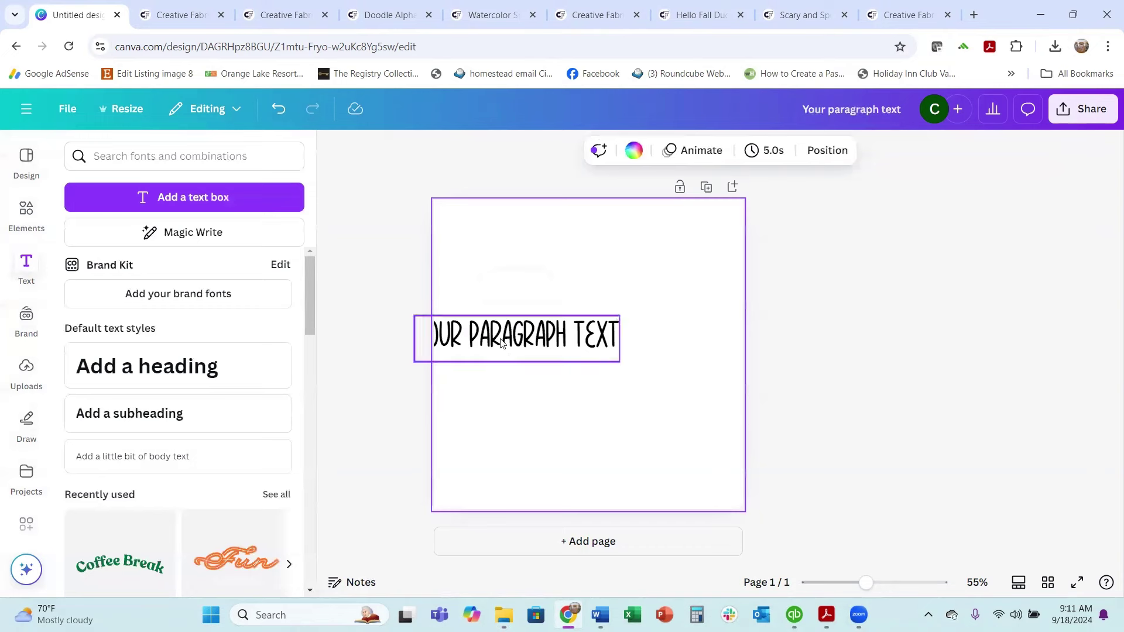
left_click_drag(515, 337, 587, 300)
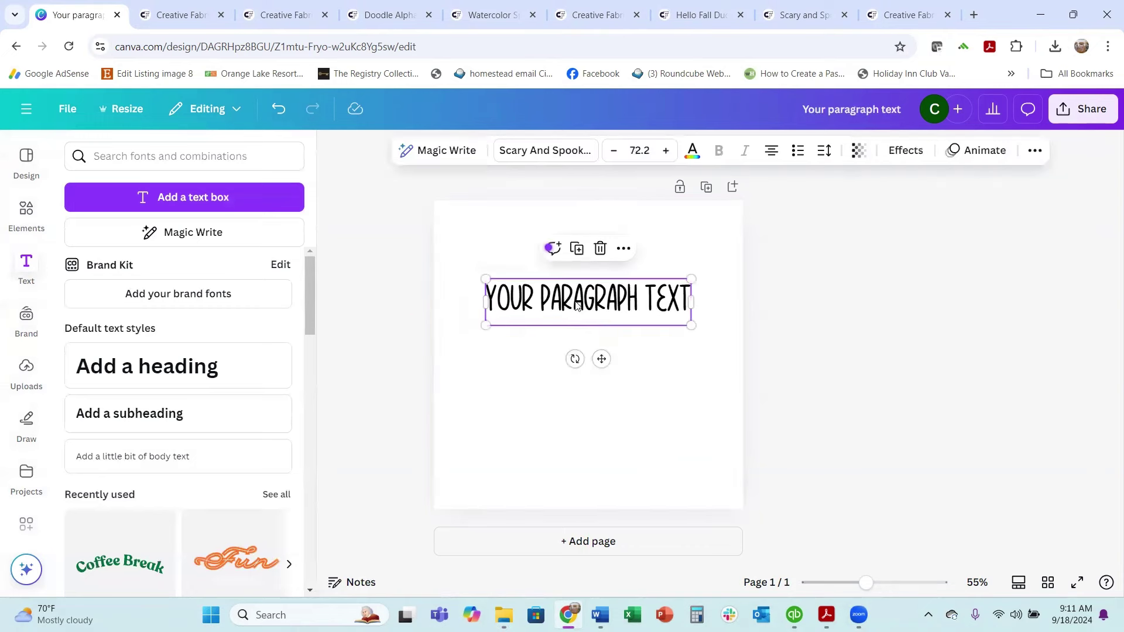
- Add a second text box below the first and set its font to Scary And Spooky Script Regular
left_click(199, 204)
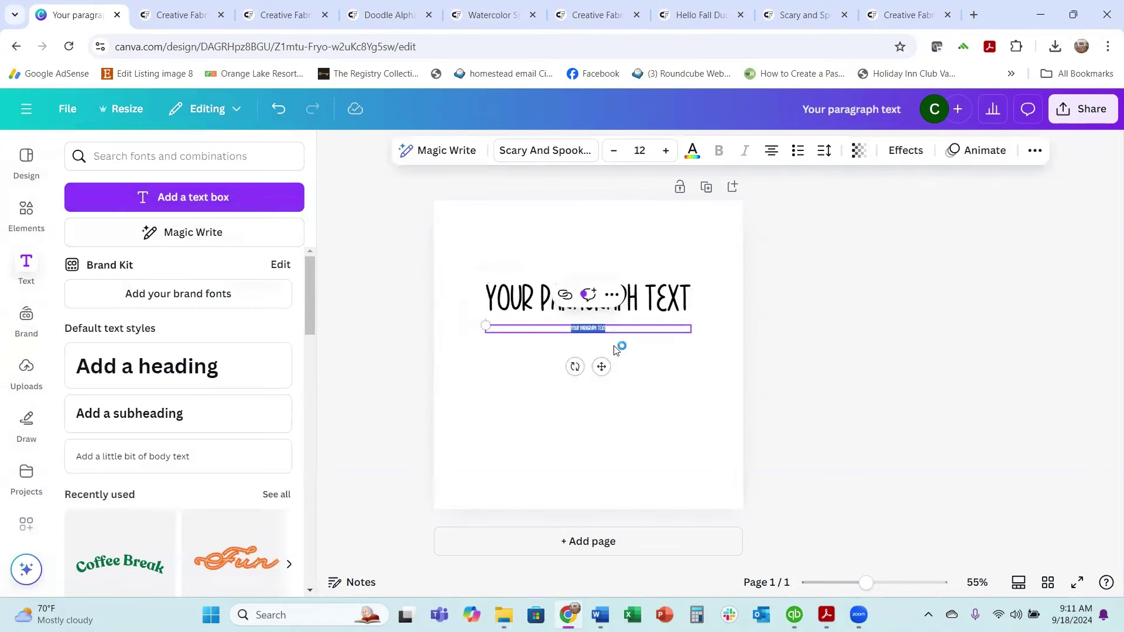
left_click(582, 150)
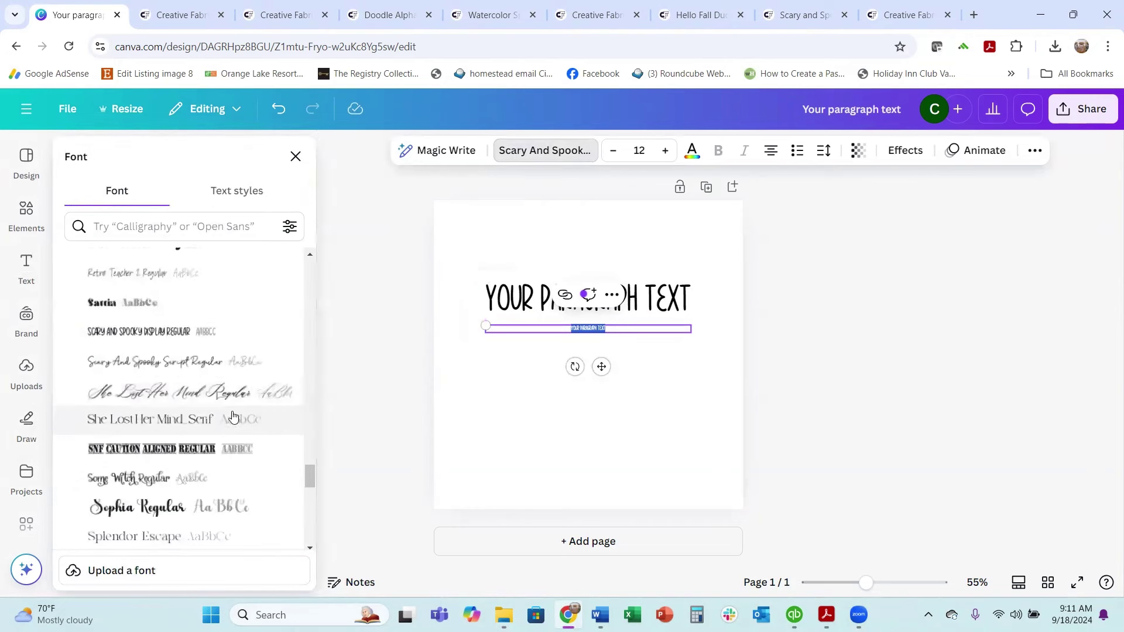
left_click(164, 363)
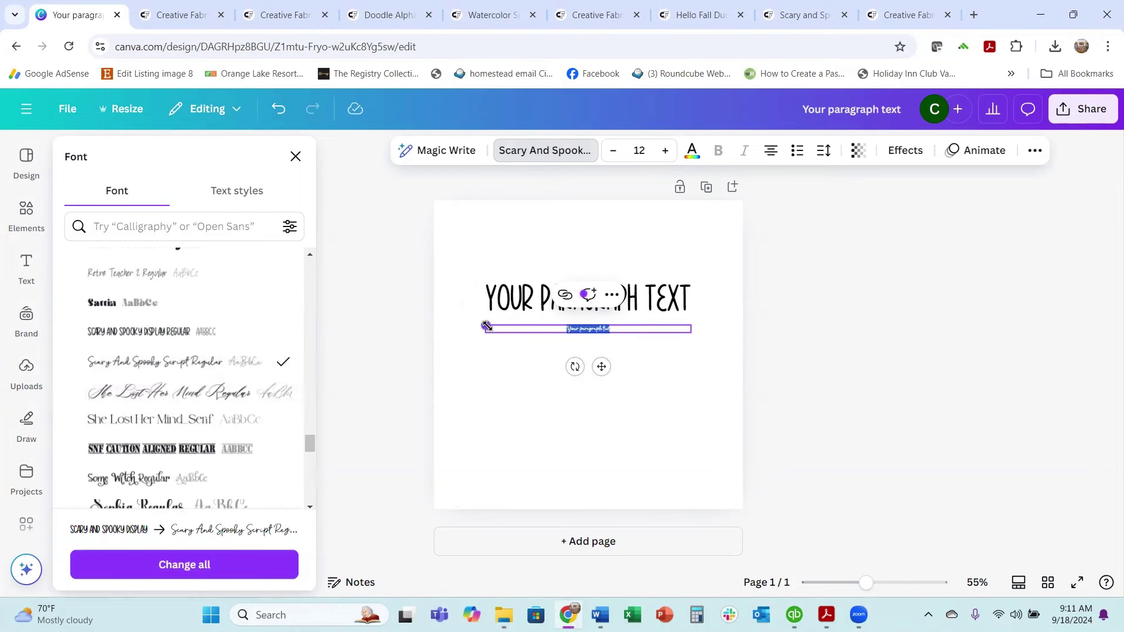
- Enlarge the script text to size 57.9 and centre it directly beneath the display text
left_click_drag(486, 326, 417, 325)
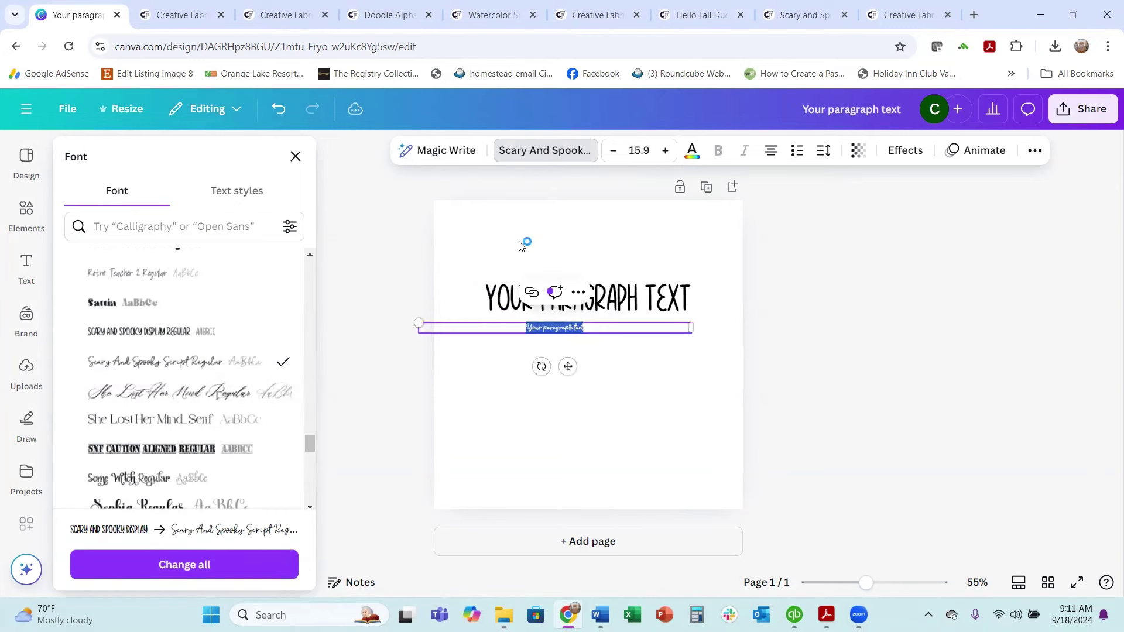
left_click(665, 150)
left_click(665, 150)
left_click(665, 150)
left_click(665, 150)
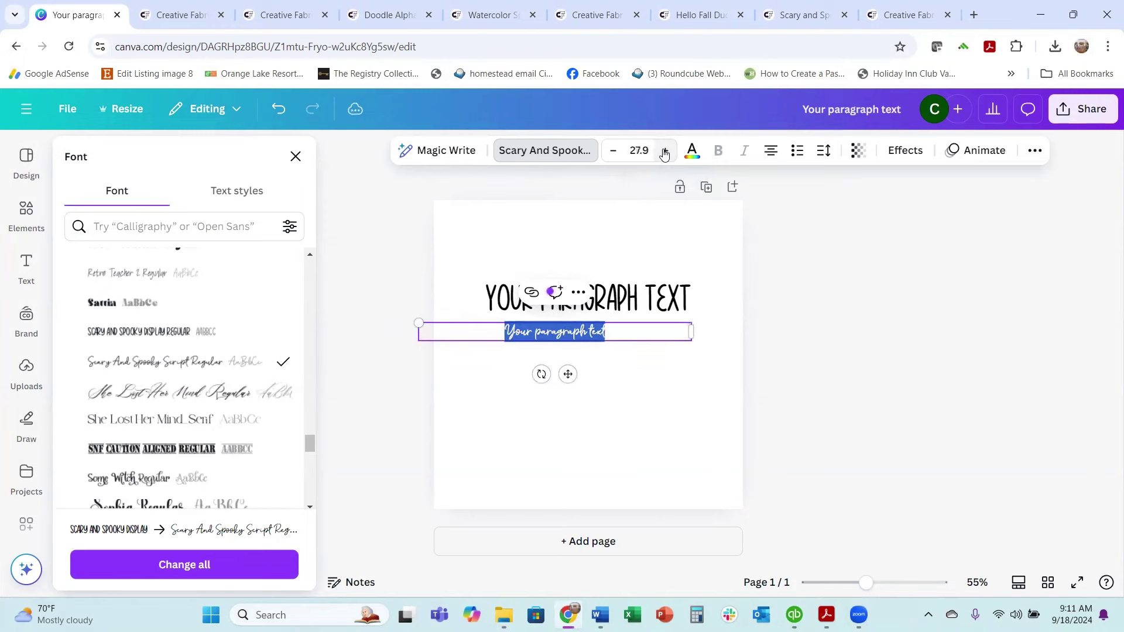
left_click(664, 150)
left_click(664, 151)
left_click(666, 151)
left_click(667, 150)
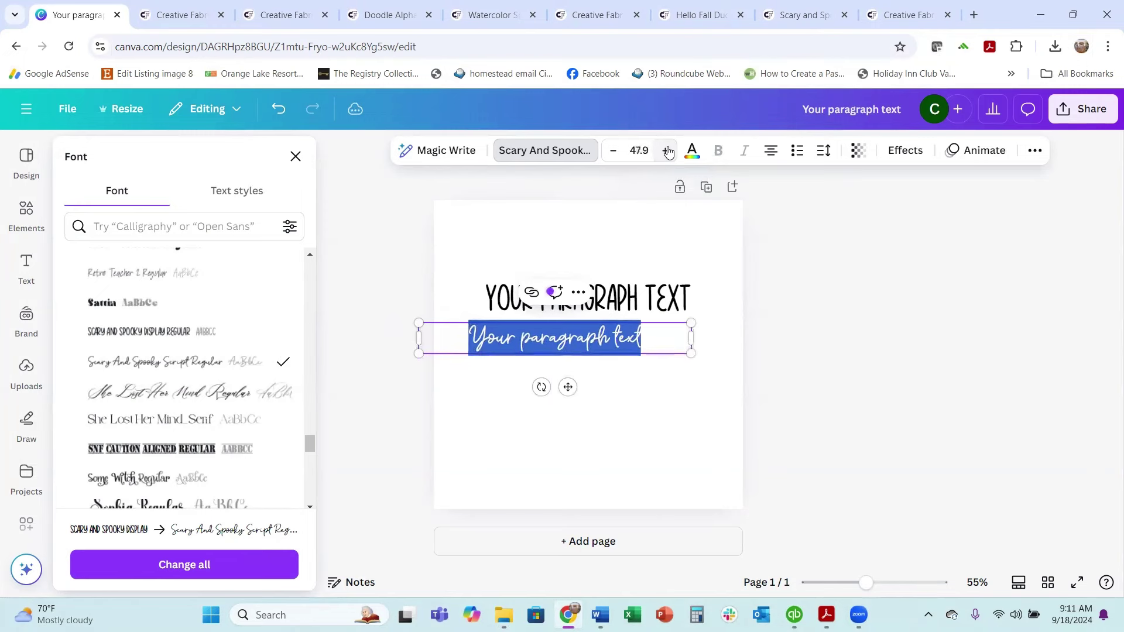
left_click(667, 150)
left_click(667, 150)
left_click(671, 244)
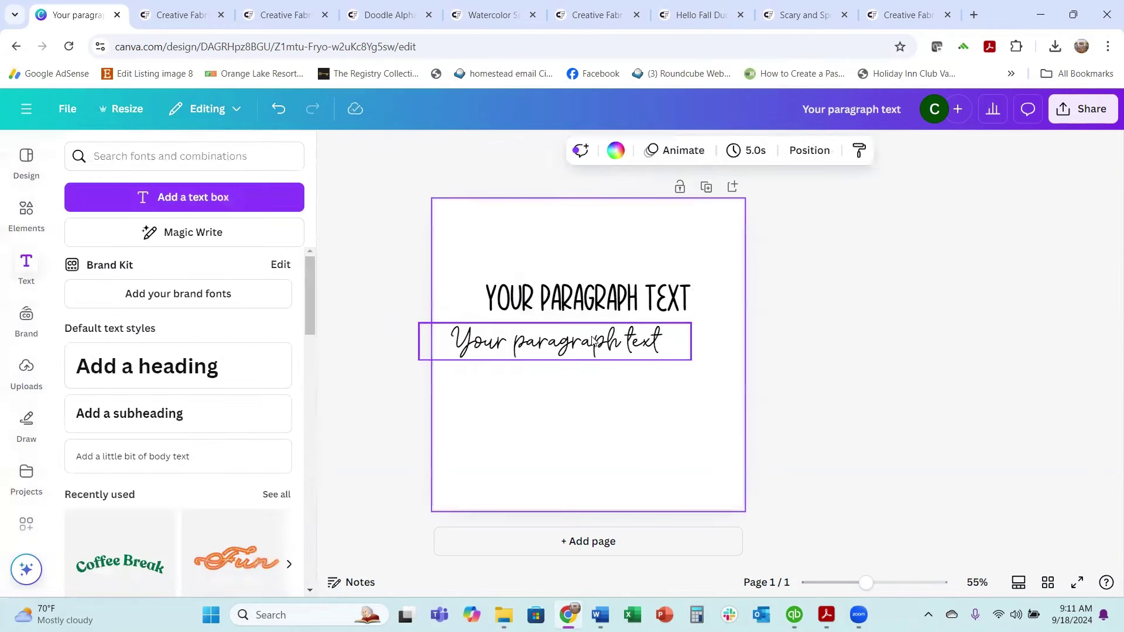
mouse_move(593, 342)
left_mouse_down()
mouse_move(606, 327)
mouse_move(596, 334)
left_mouse_up()
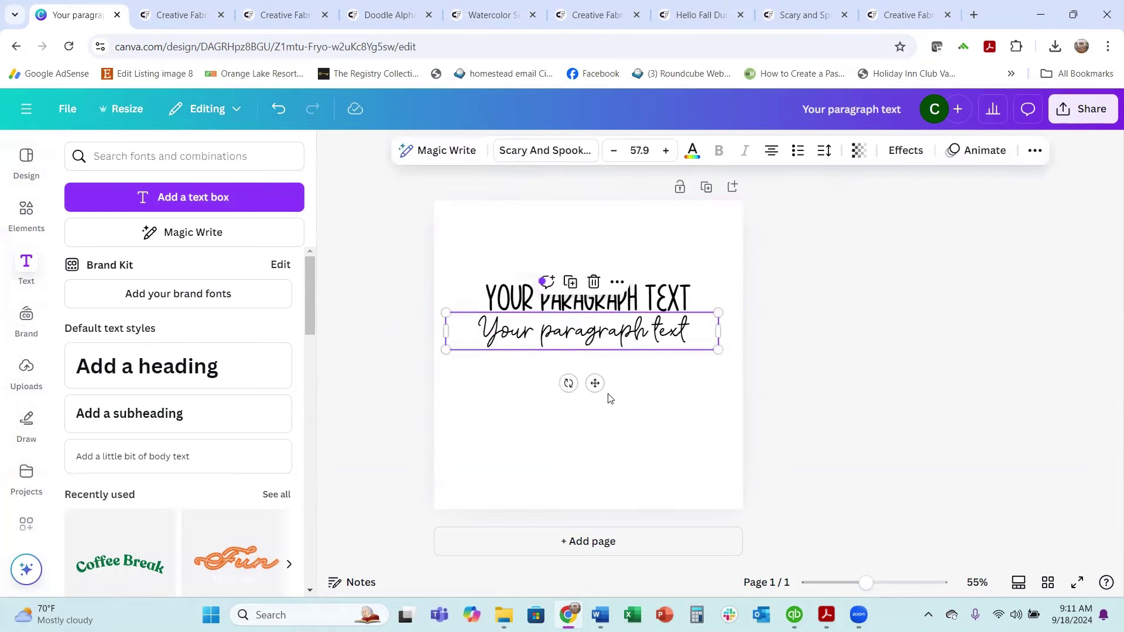
- Add a second page to the design and insert a new text box on it
left_click(678, 363)
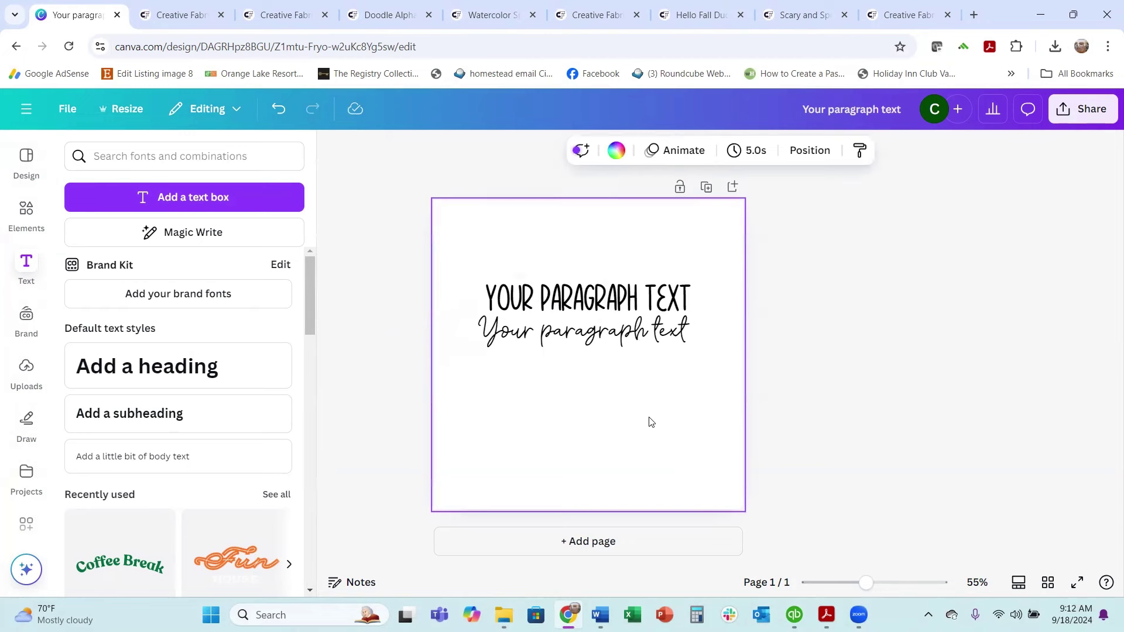
left_click(625, 550)
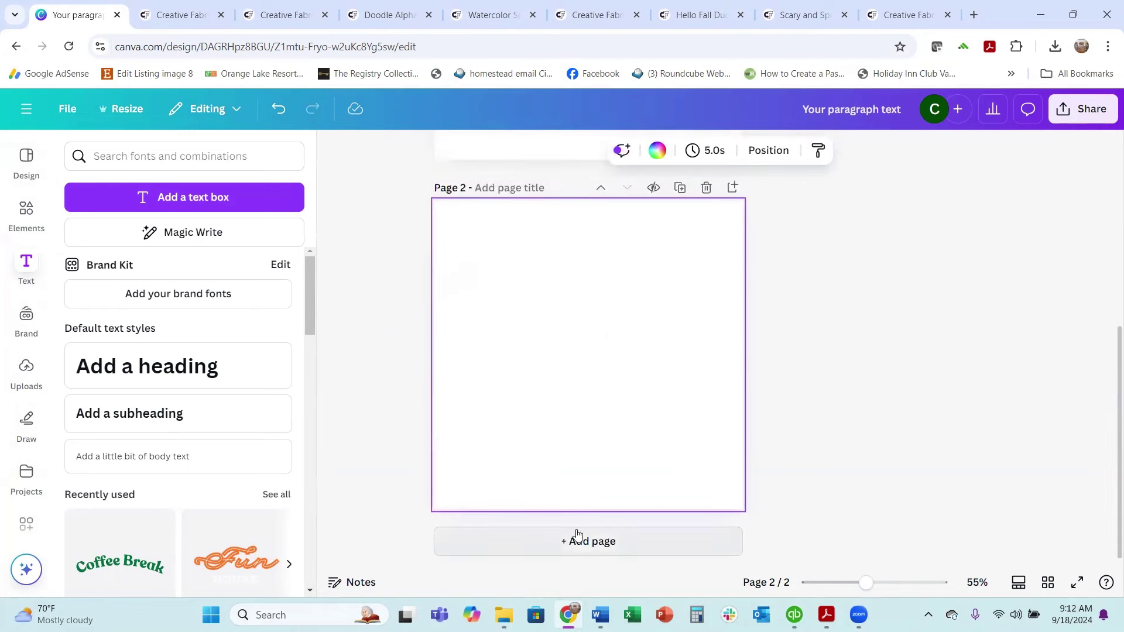
left_click(173, 206)
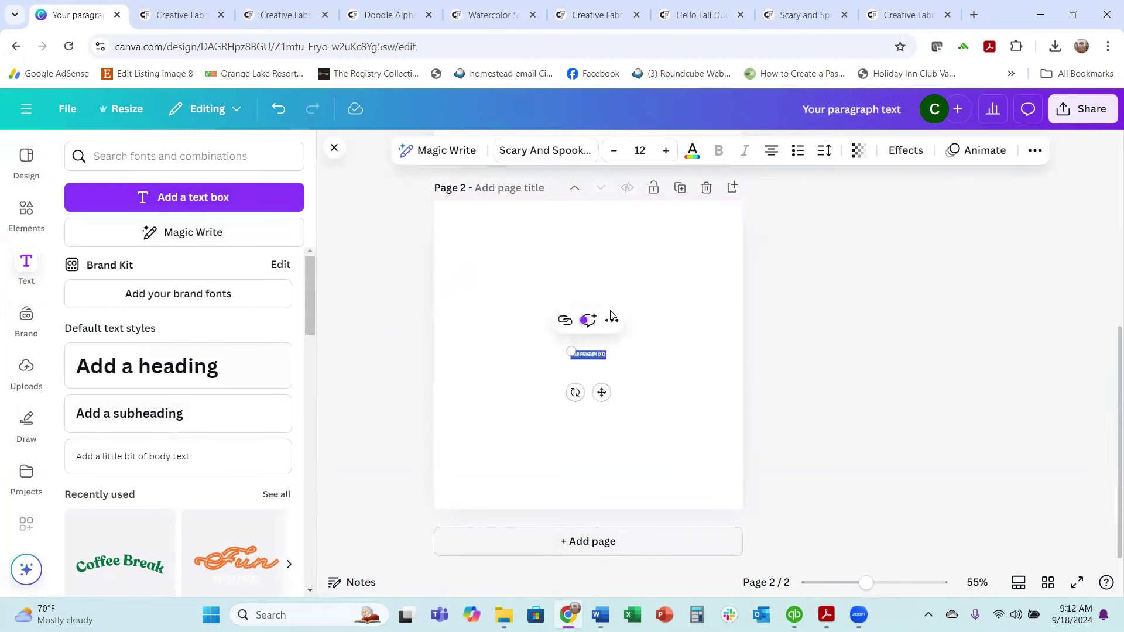
- Try to upload the OpenType files HelloFallDisplay and HelloFallScript from the Hello-Fall-Duo-41117461 download folder as custom fonts, skipping the duplicate-font conflict
left_click(565, 154)
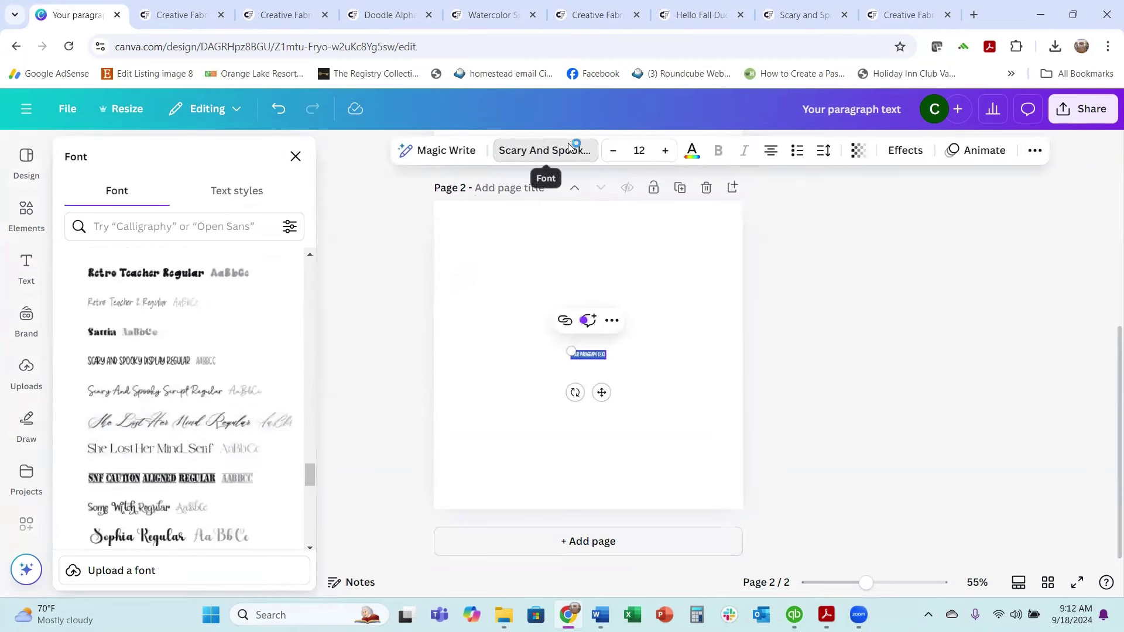
left_click(123, 577)
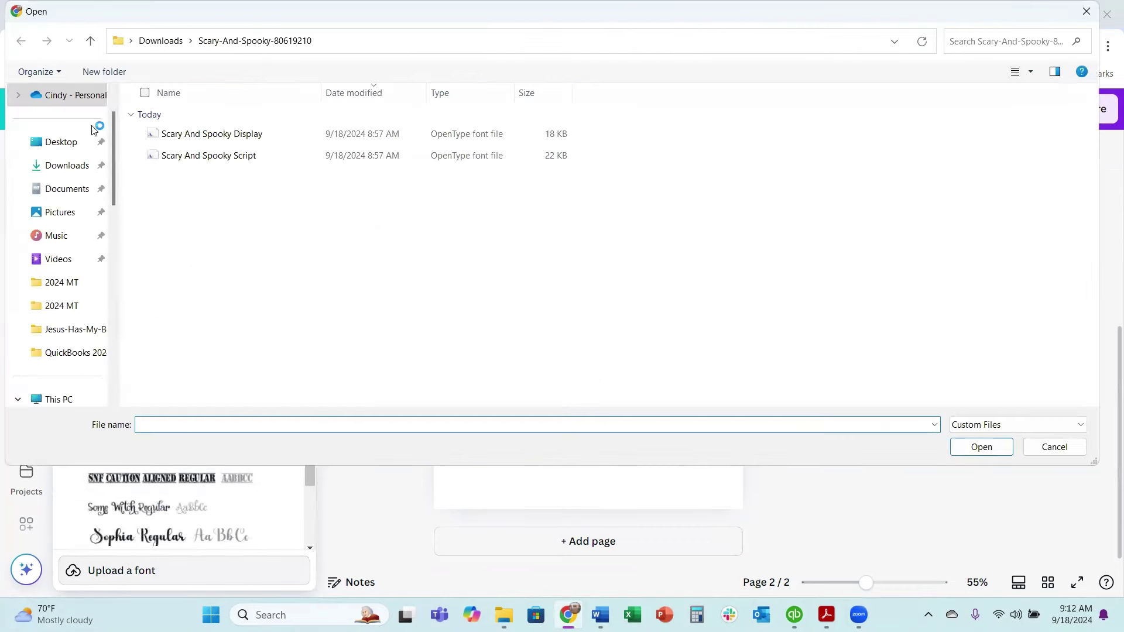
left_click(67, 165)
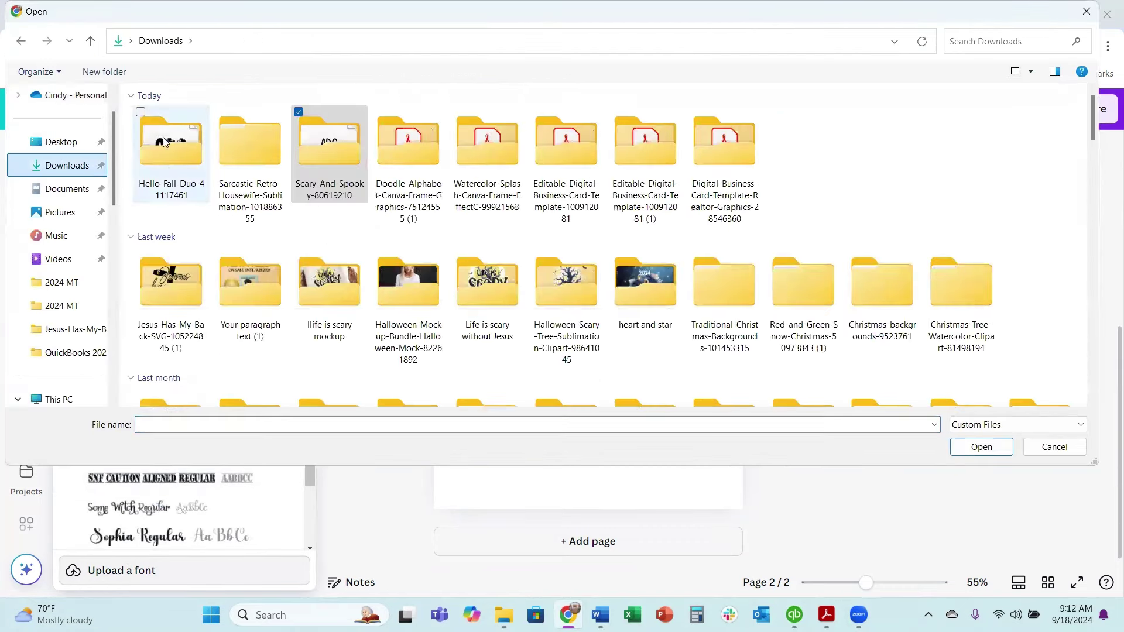
double_click(171, 162)
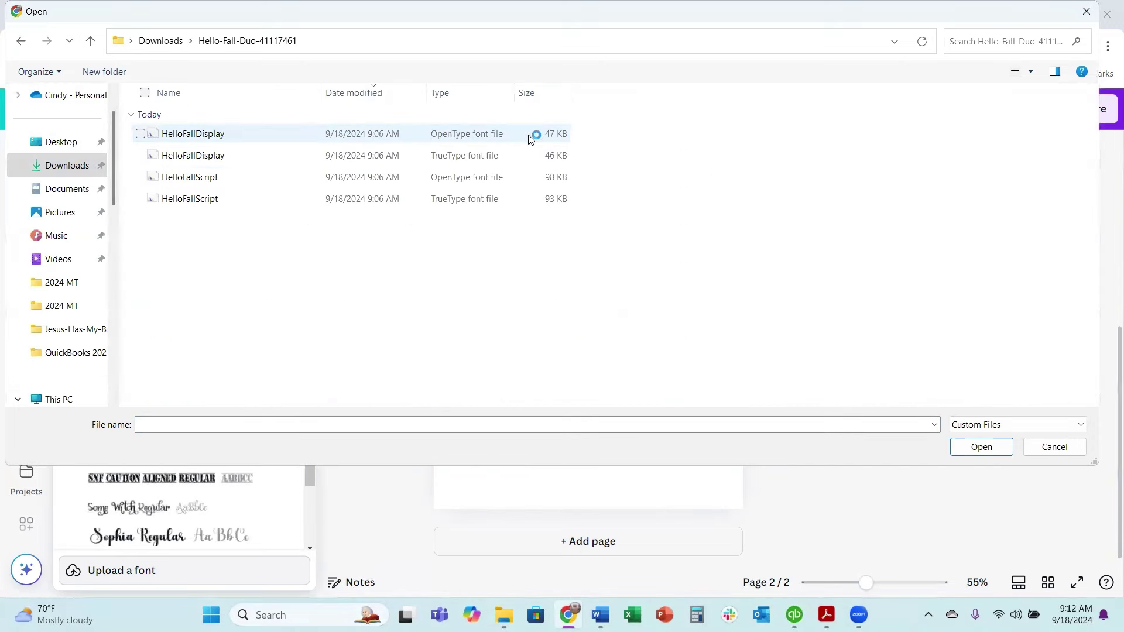
left_click(471, 135)
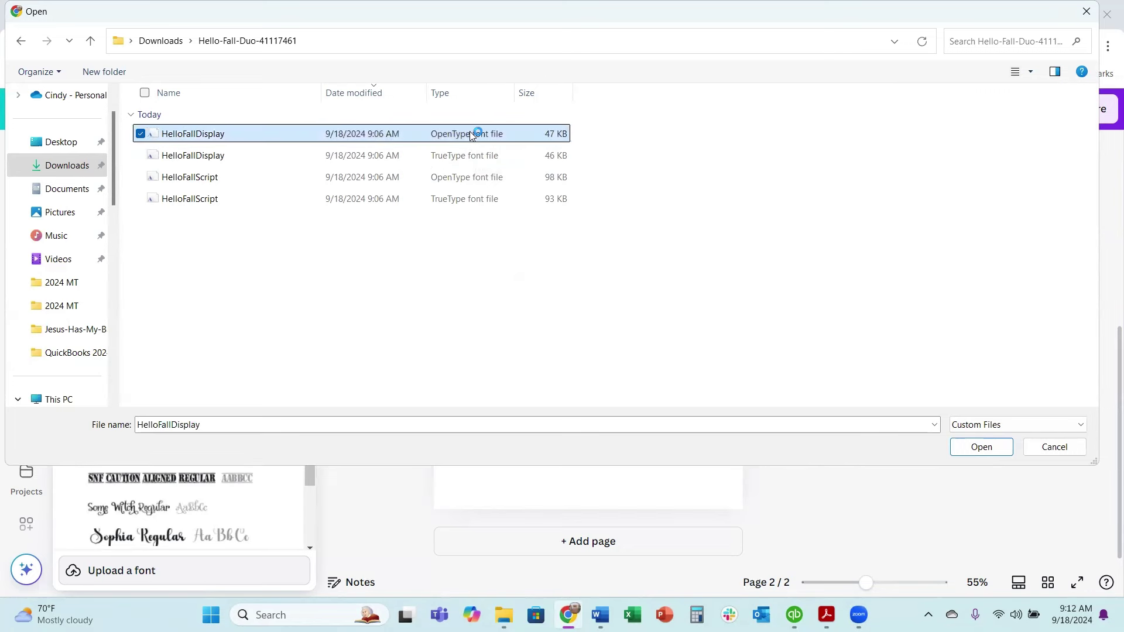
left_click(475, 179, "ctrl")
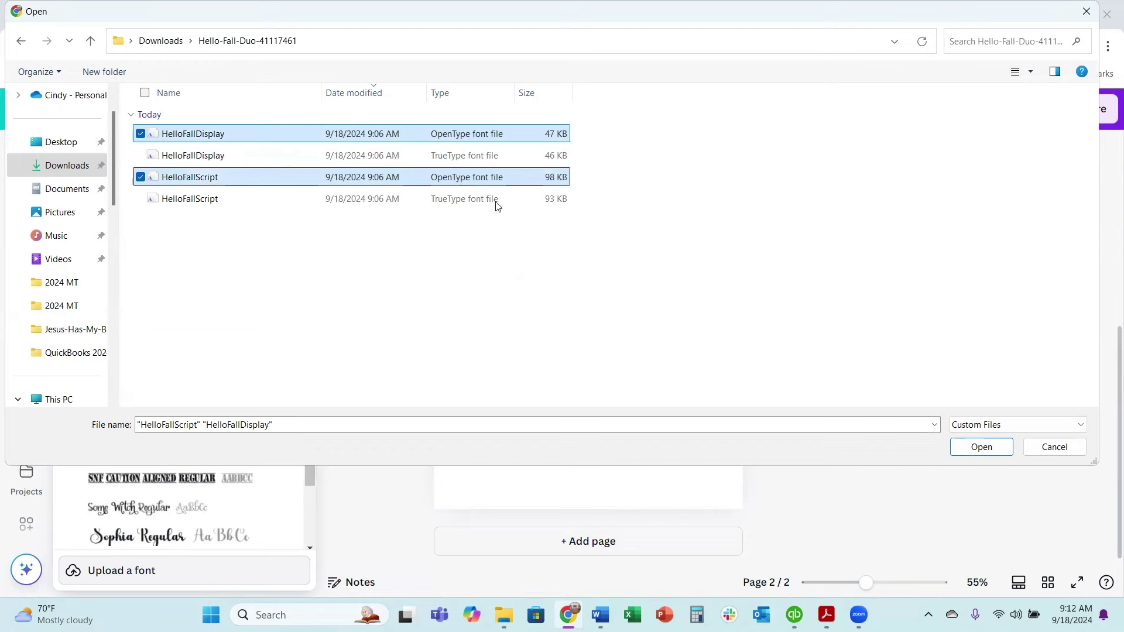
left_click(981, 447)
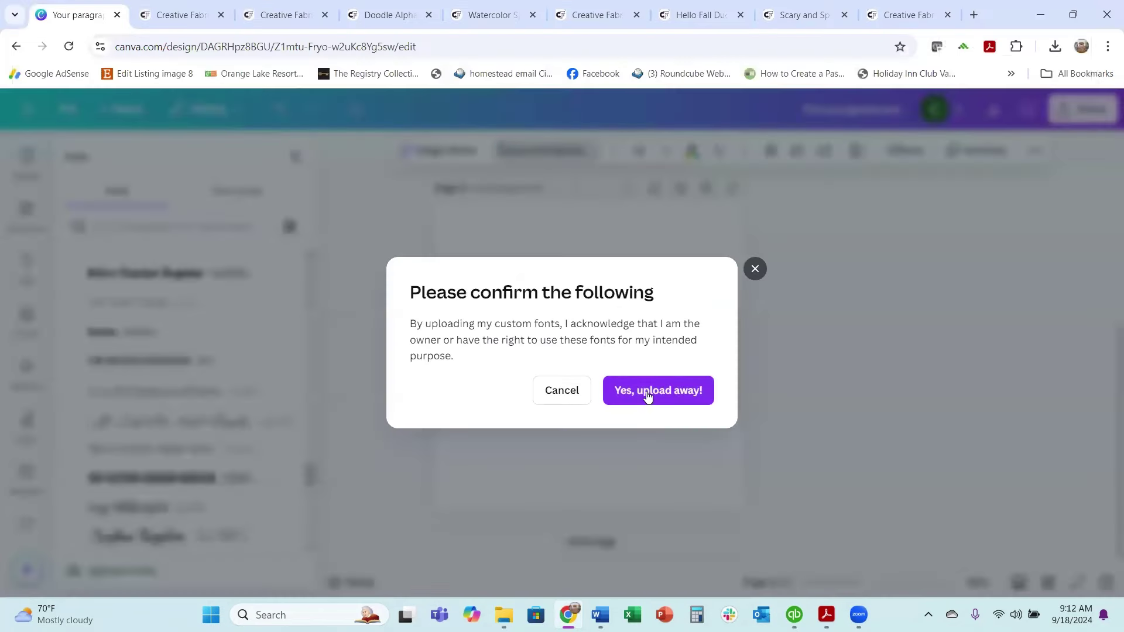
left_click(647, 397)
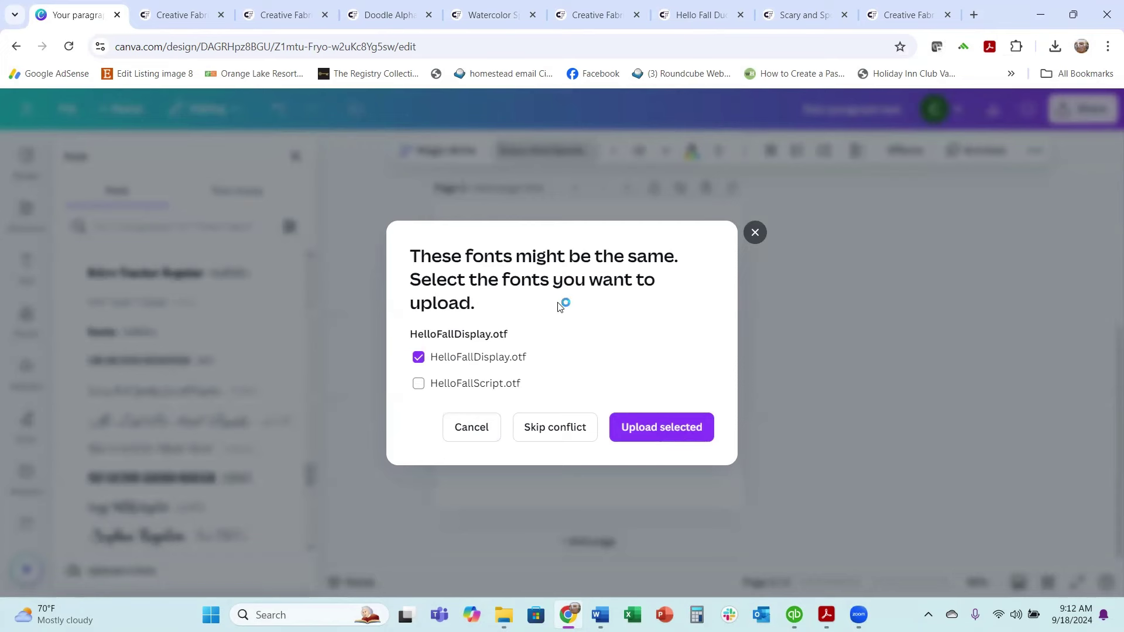
left_click(563, 429)
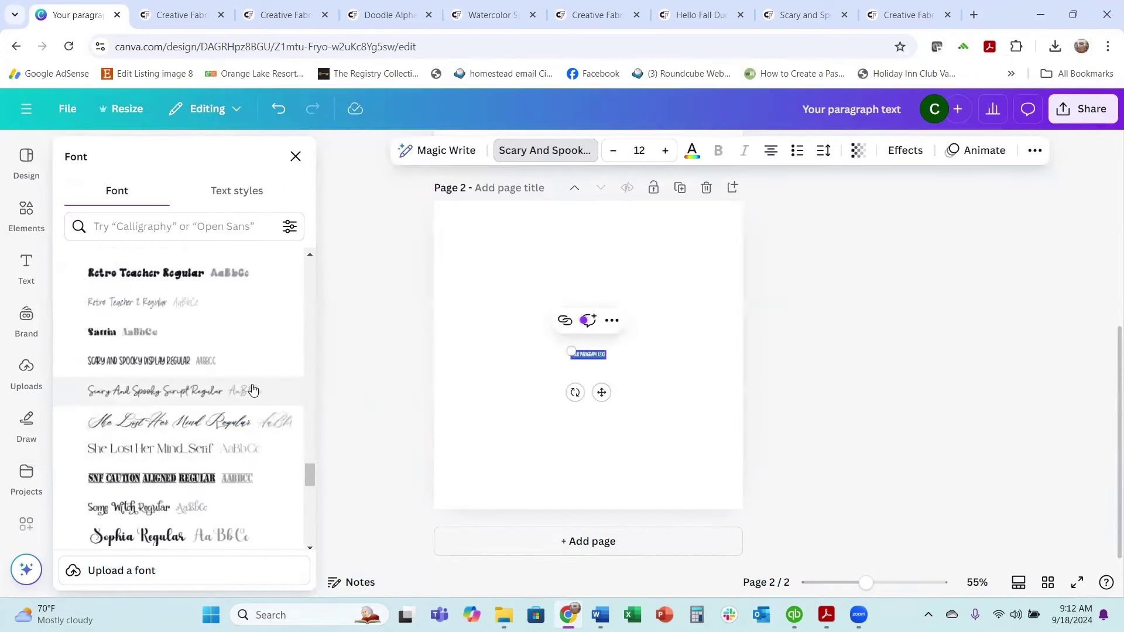
scroll(251, 381, "down", 1)
scroll(252, 345, "up", 3)
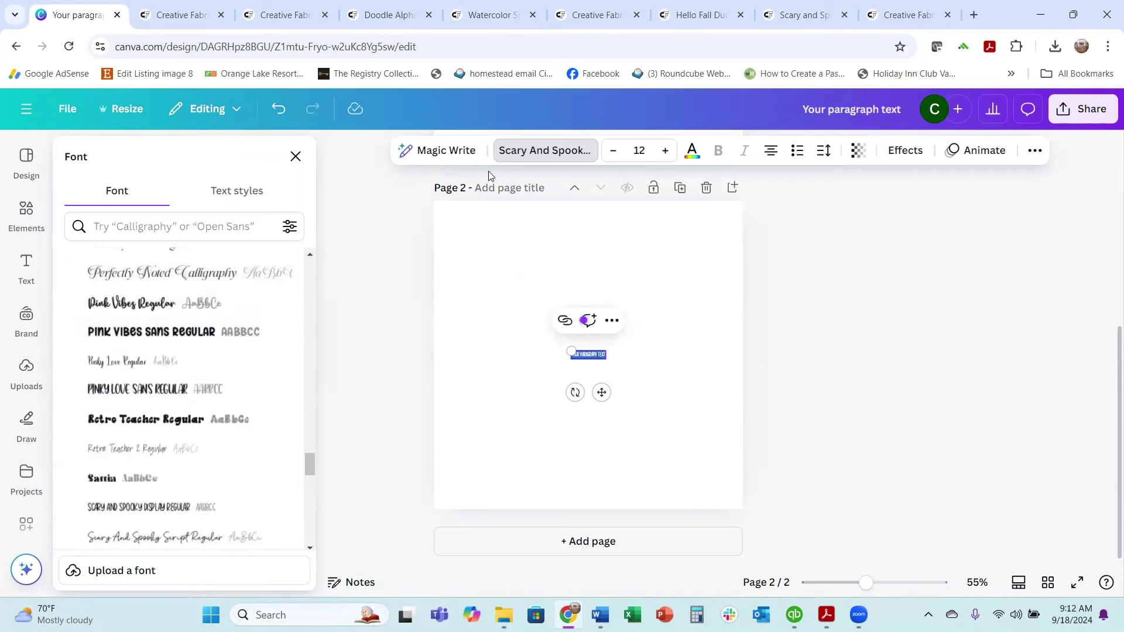
- Try to upload only the OpenType HelloFallDisplay font file, acknowledging the right to use it
left_click(530, 151)
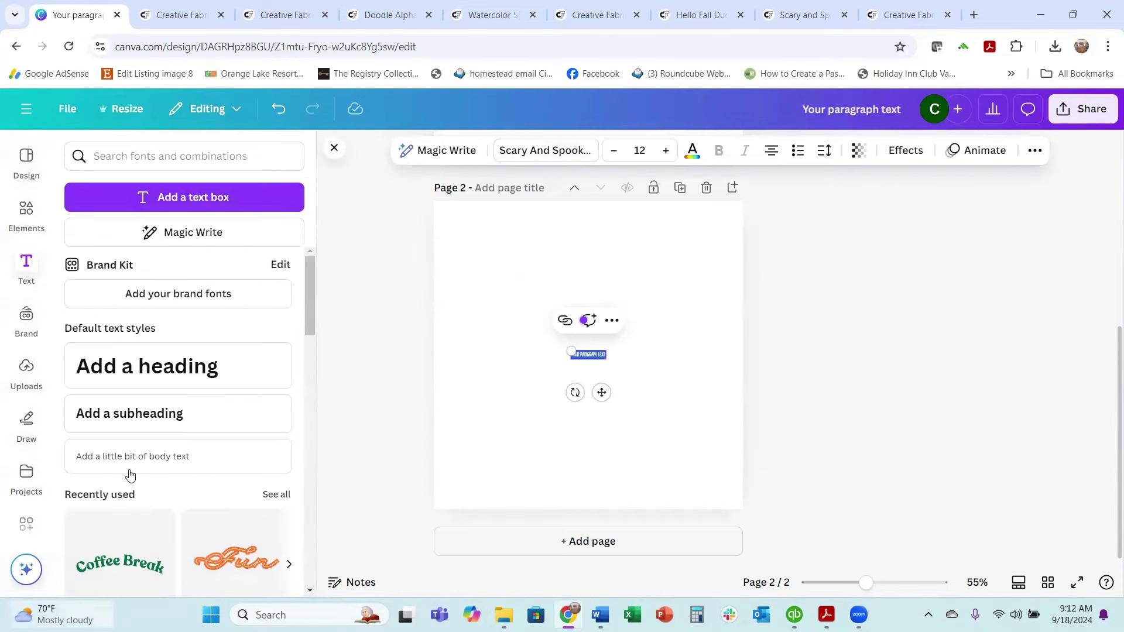
left_click(542, 151)
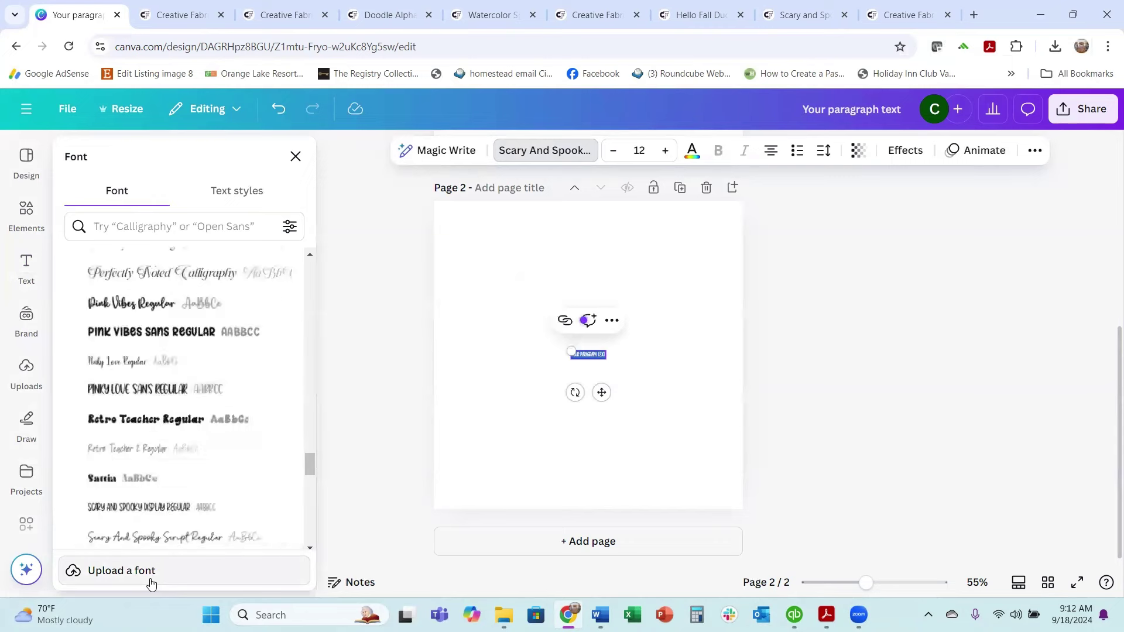
left_click(150, 580)
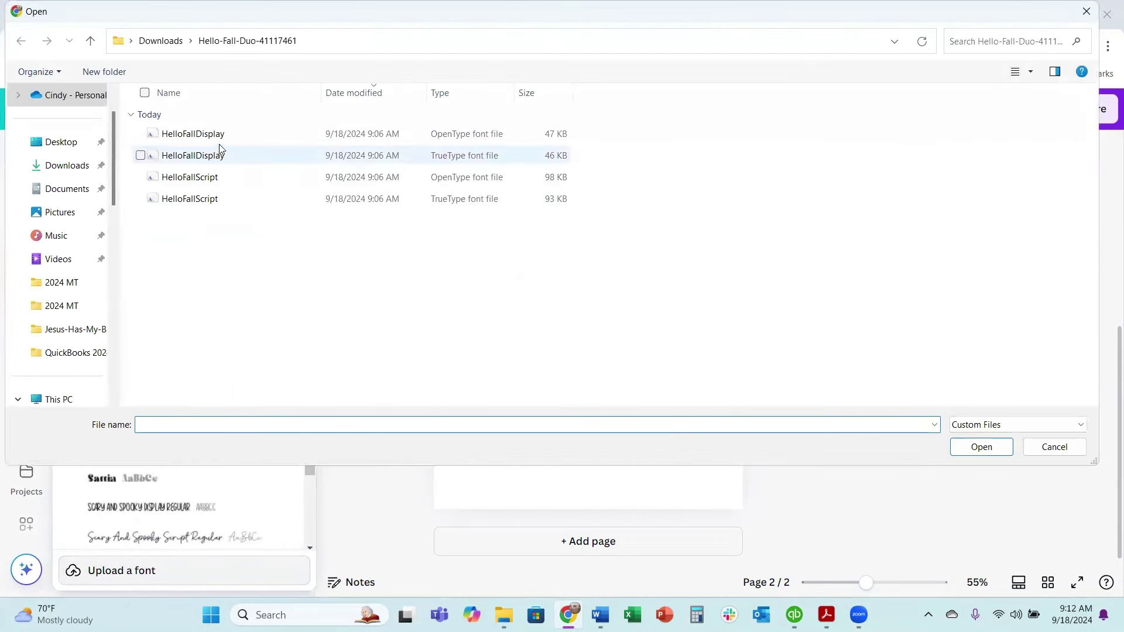
left_click(466, 139)
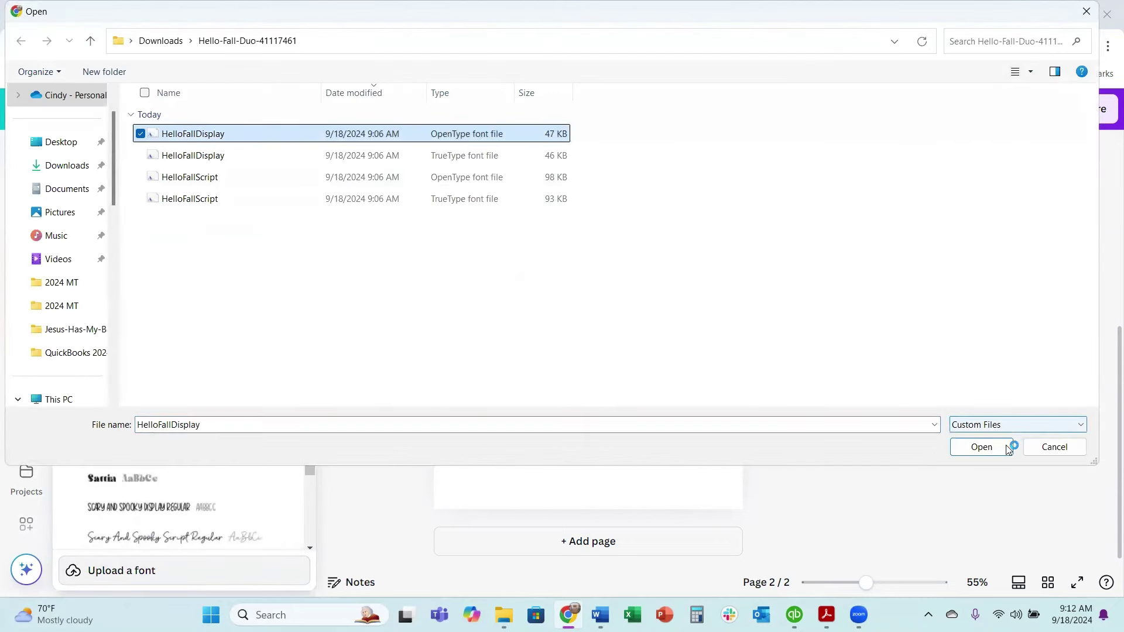
left_click(972, 449)
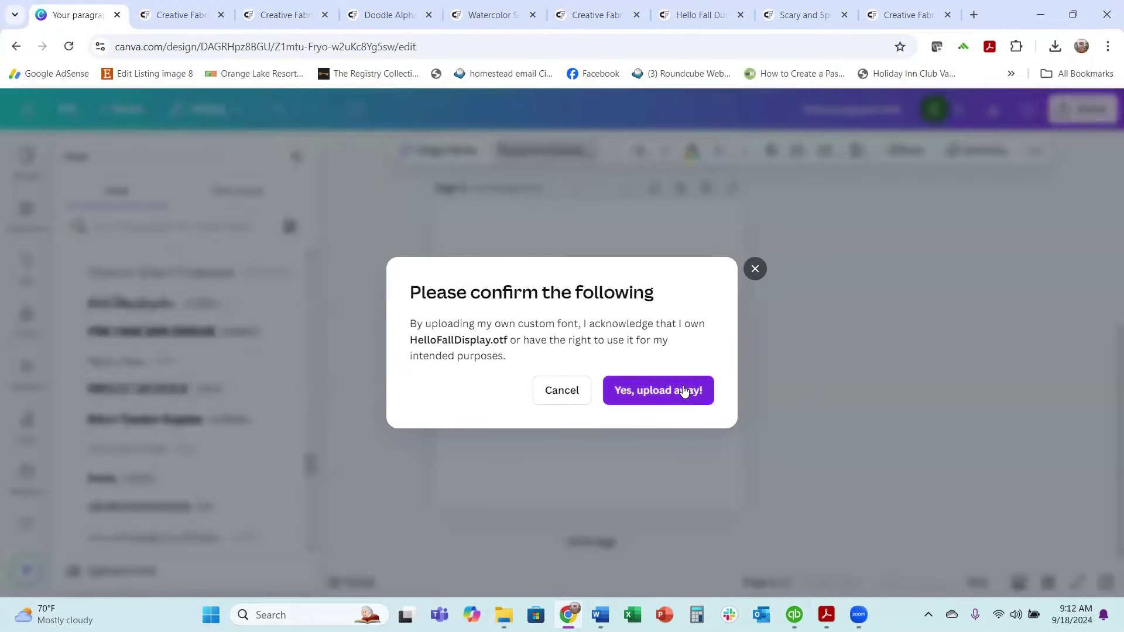
left_click(673, 391)
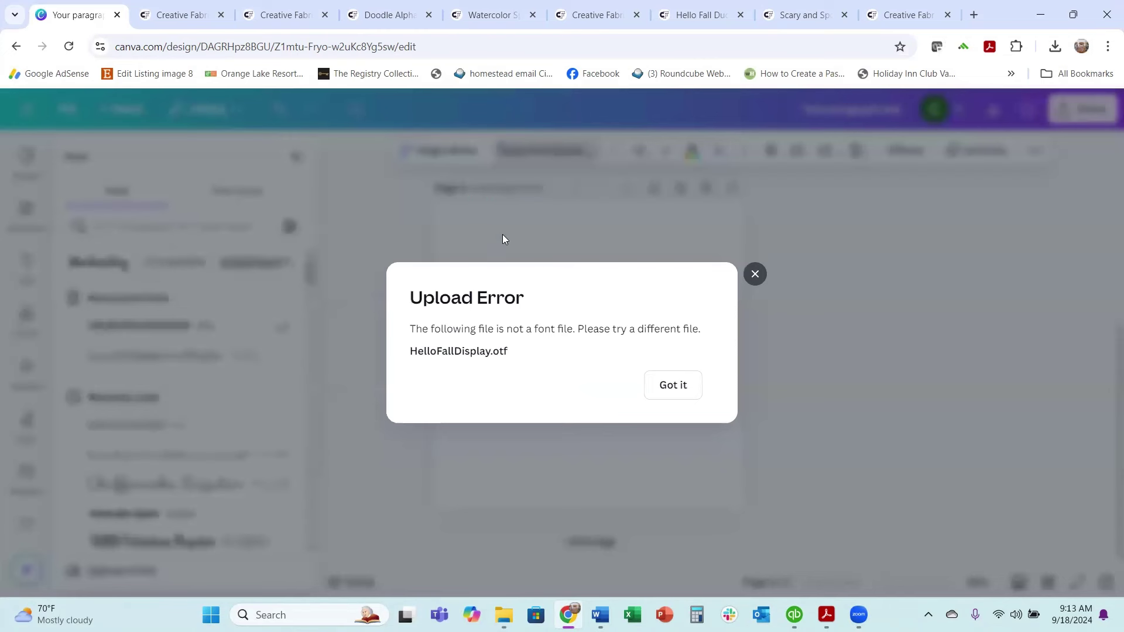
left_click(673, 385)
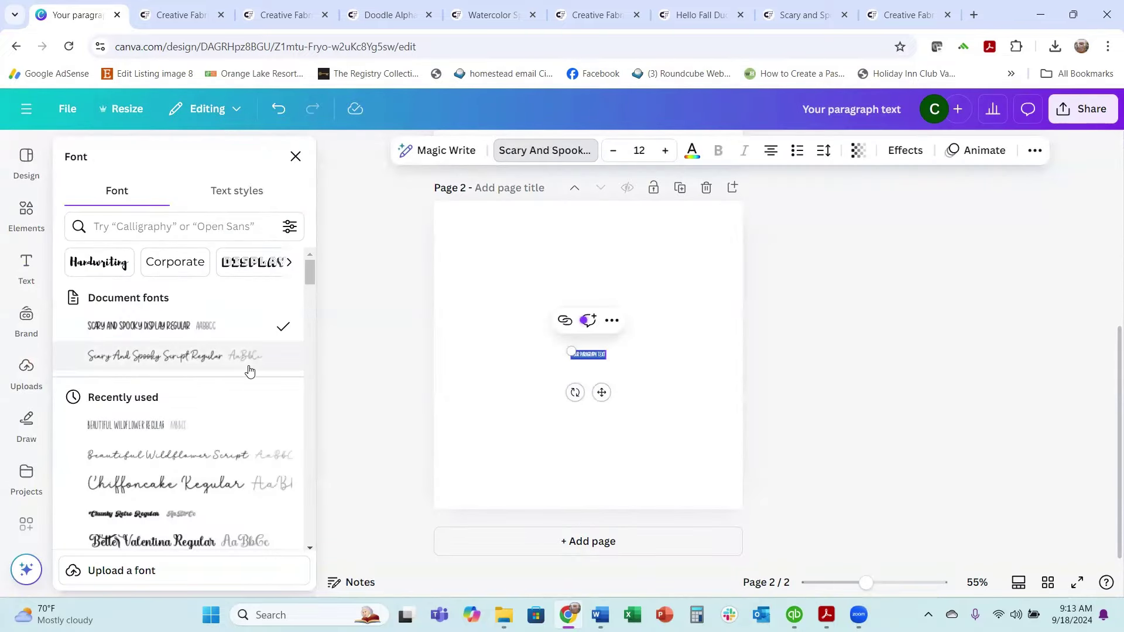
- Look through the uploaded fonts for the Hello Fall fonts
scroll(157, 450, "down", 10)
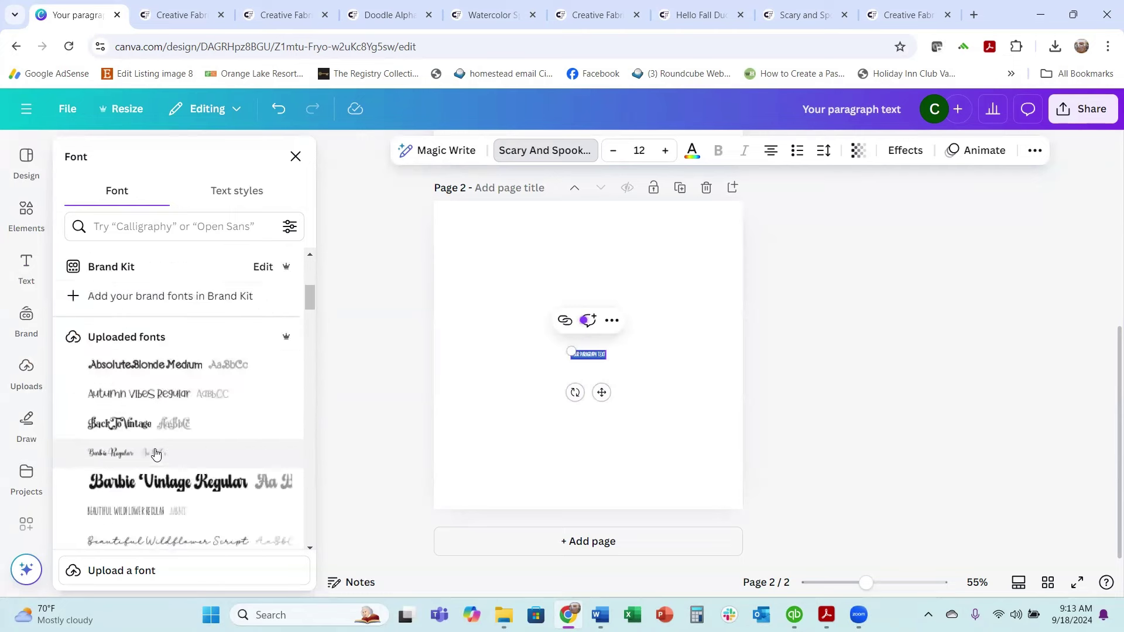
scroll(157, 449, "down", 15)
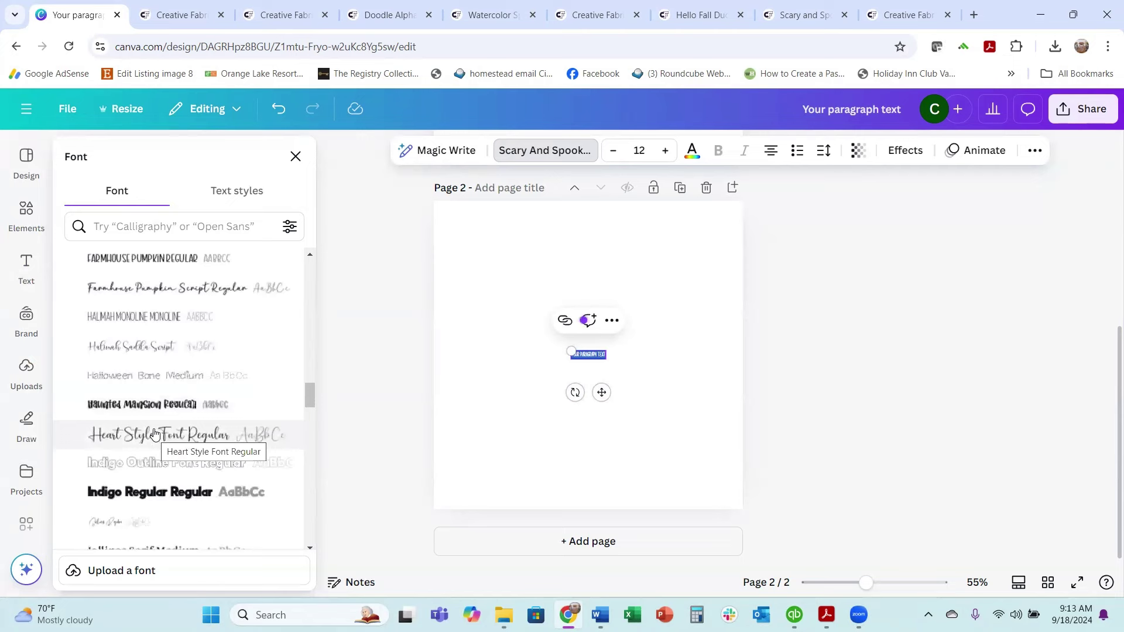
scroll(151, 431, "down", 1)
scroll(156, 414, "up", 8)
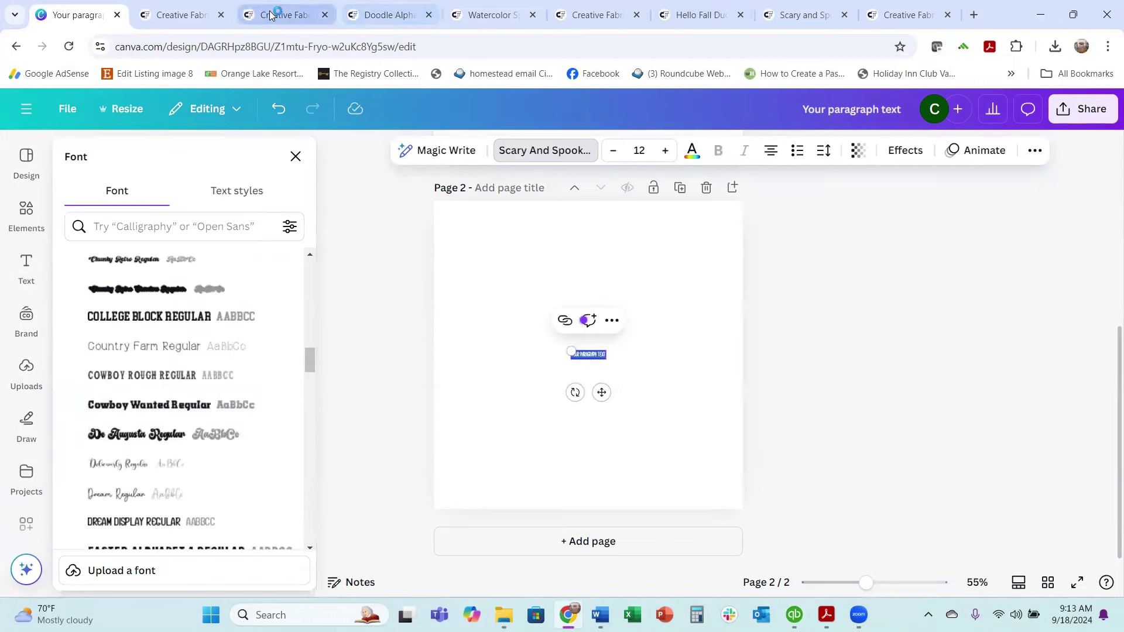
- Switch back to the FONT DUO search results on Creative Fabrica
left_click(195, 18)
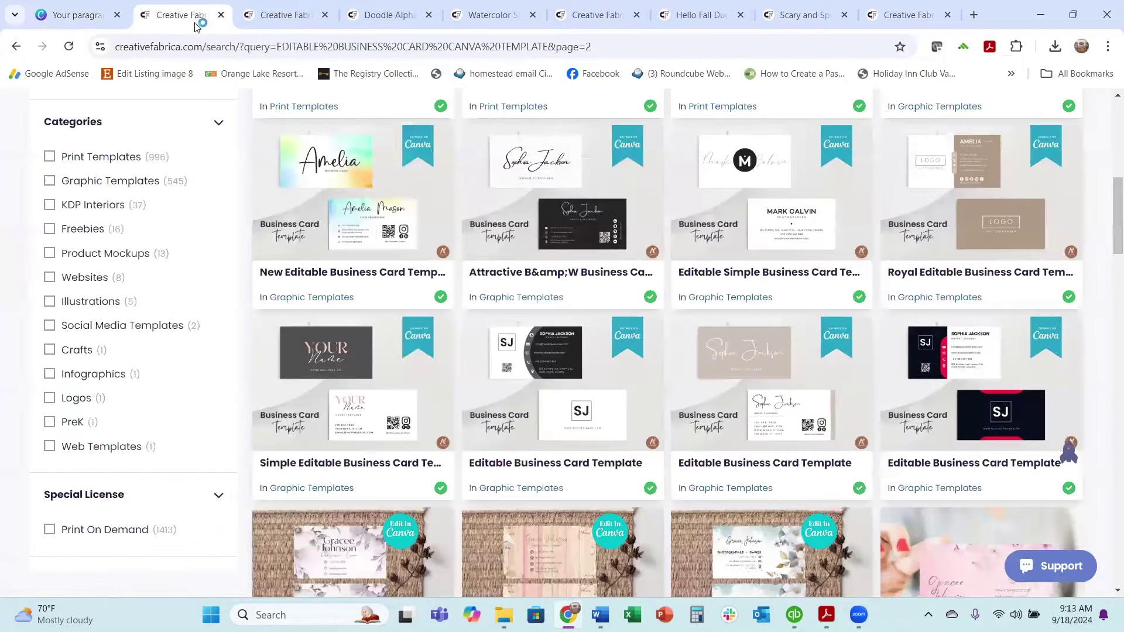
left_click(281, 16)
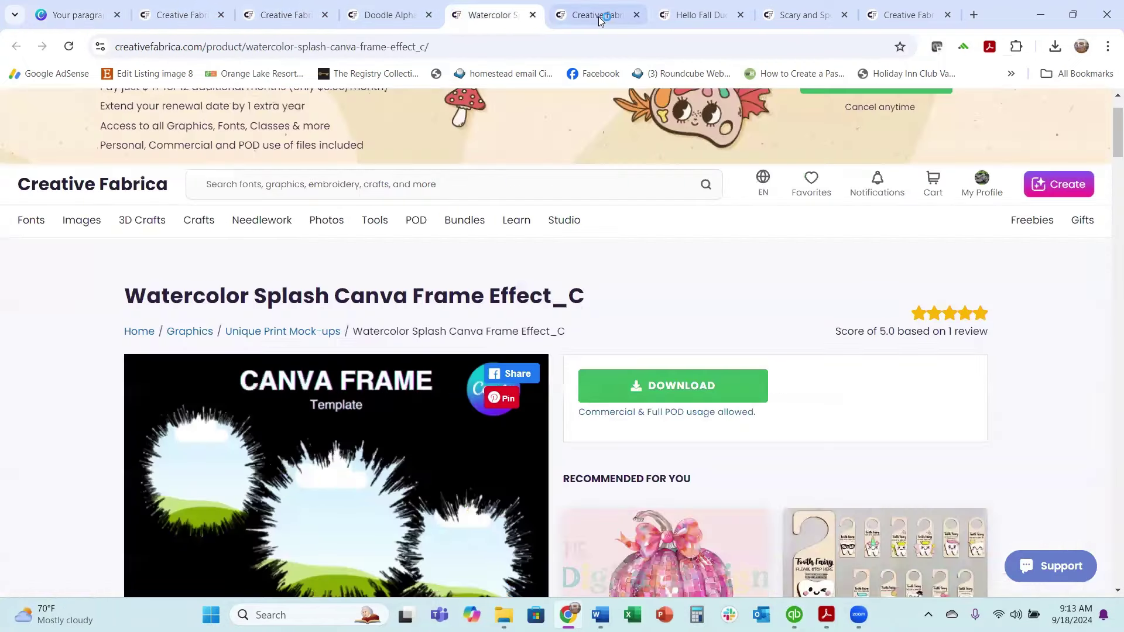
left_click(600, 18)
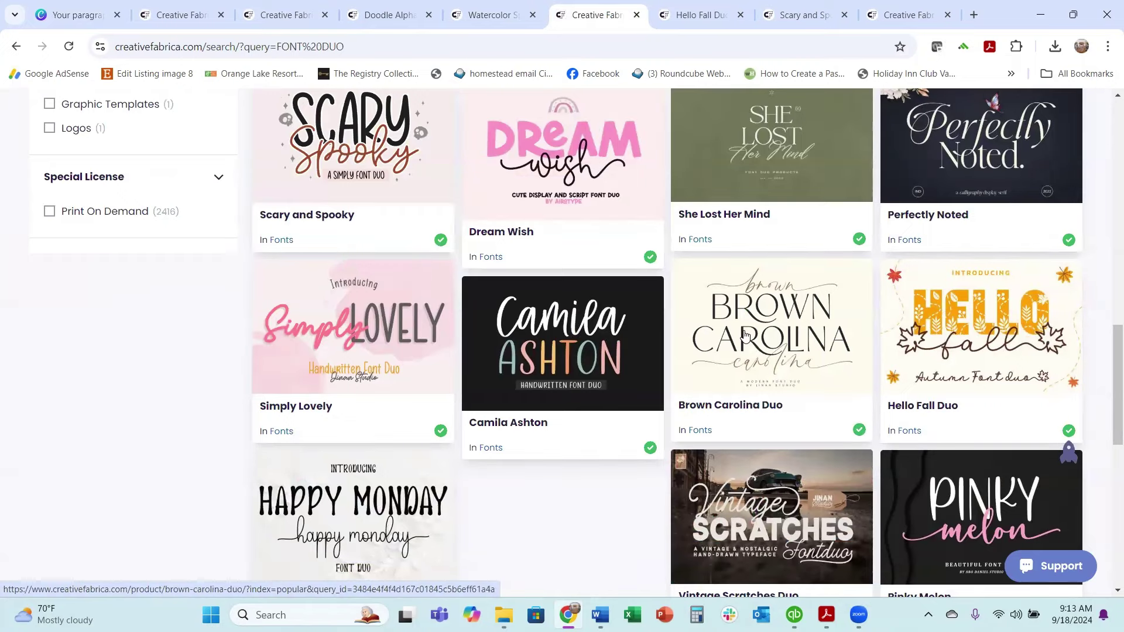
- Browse the font duo results for a replacement and open the Dream Wish font's product page
scroll(743, 334, "down", 1)
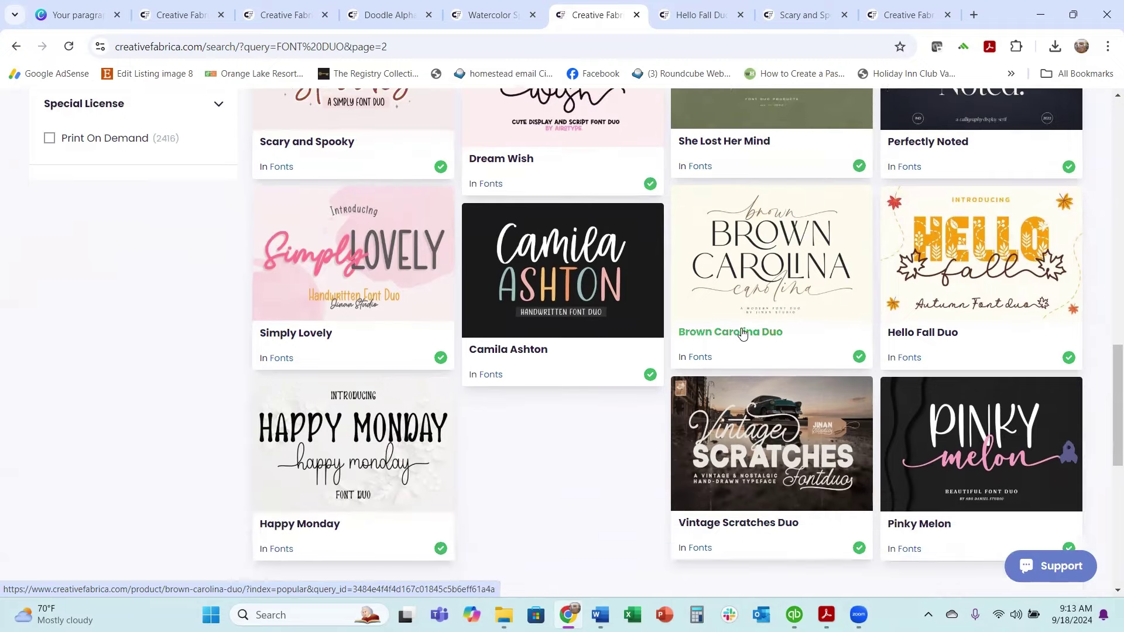
scroll(740, 331, "down", 1)
scroll(738, 330, "down", 5)
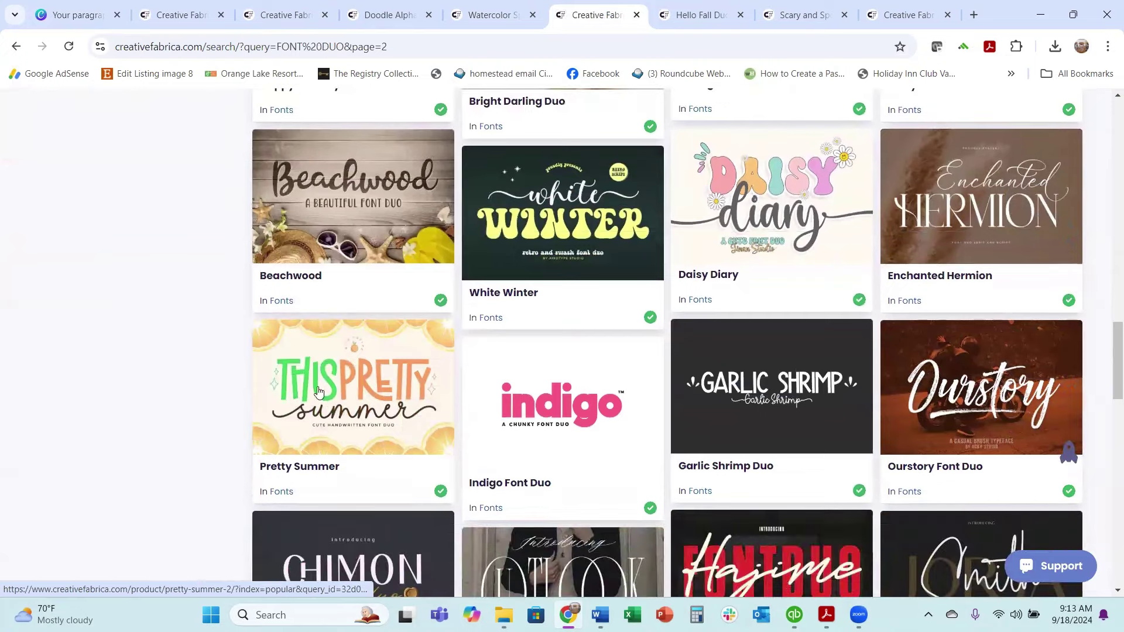
scroll(546, 384, "down", 3)
scroll(546, 384, "down", 5)
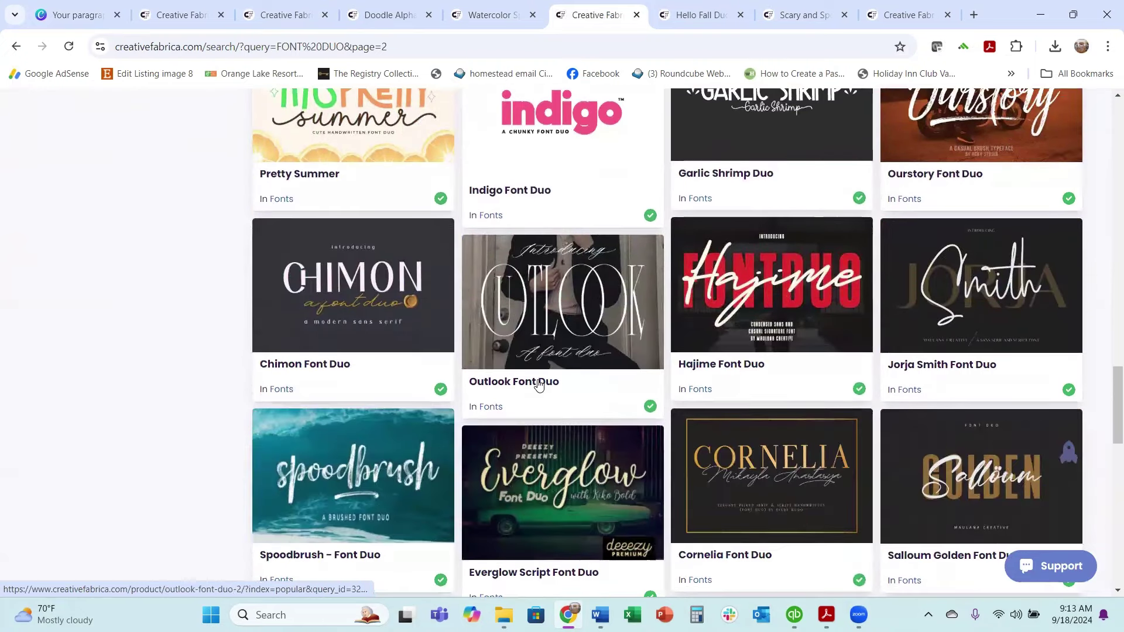
scroll(532, 384, "down", 5)
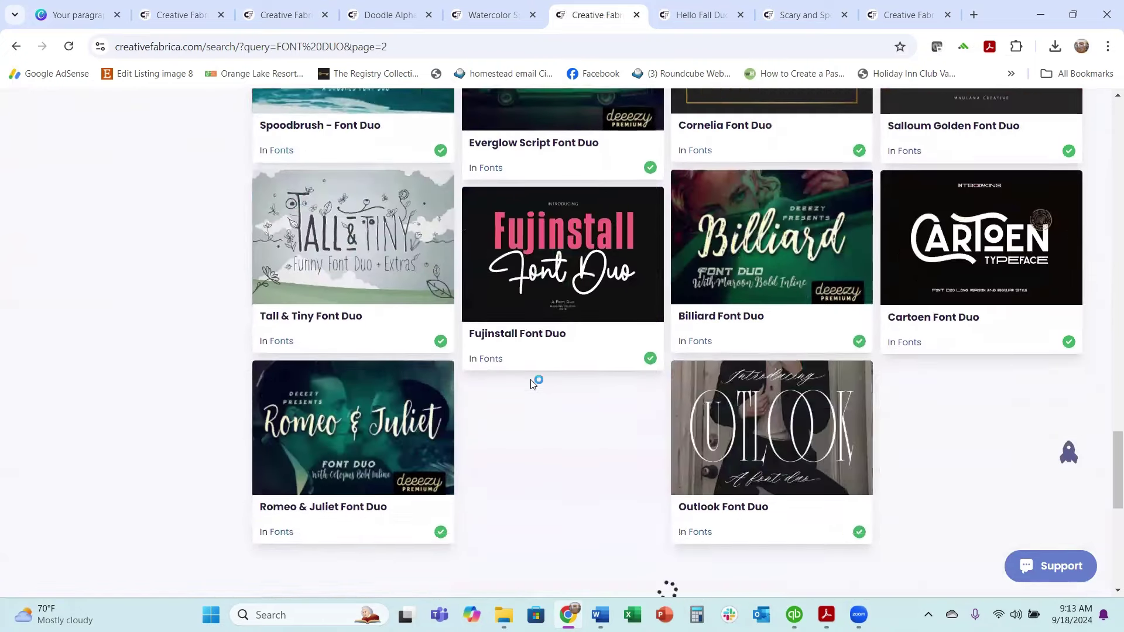
scroll(532, 384, "up", 10)
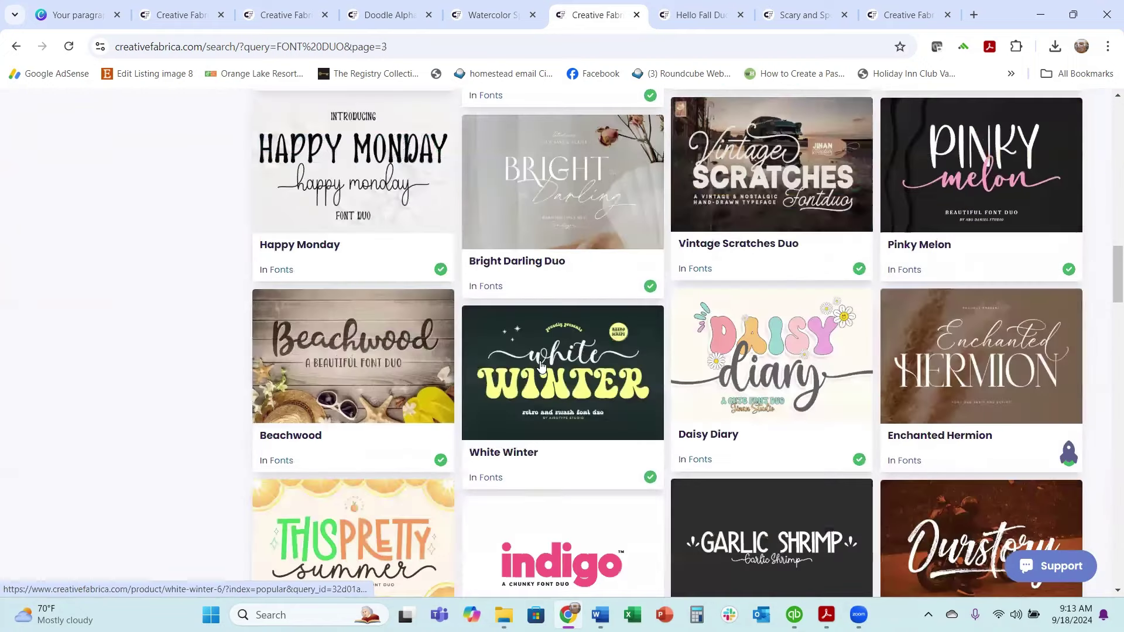
scroll(515, 392, "up", 5)
scroll(551, 455, "down", 3)
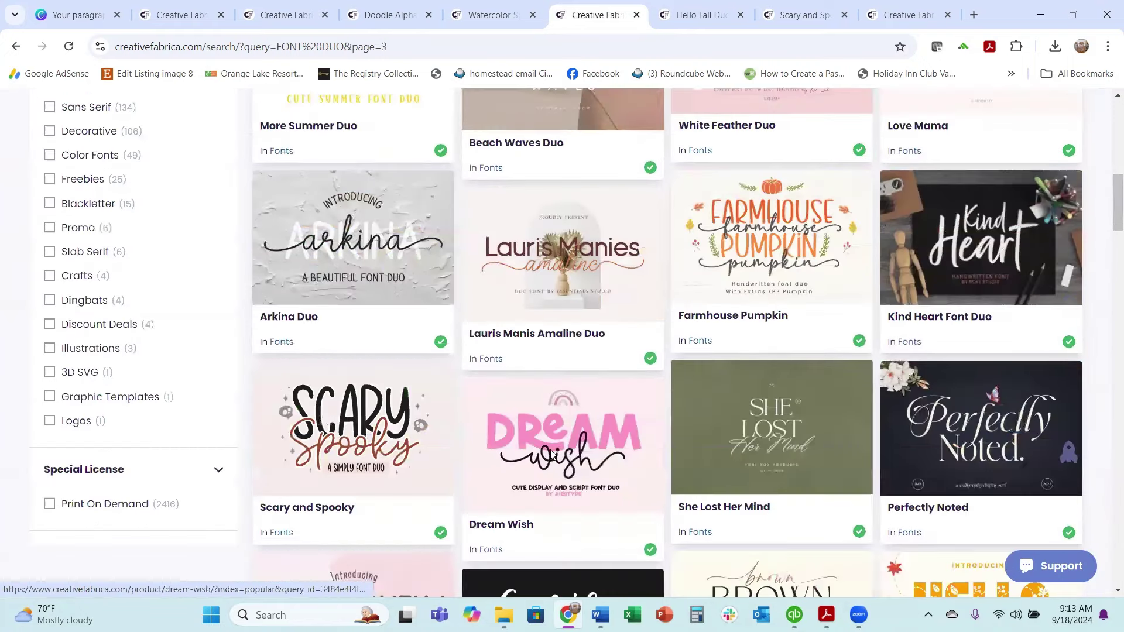
left_click(553, 447)
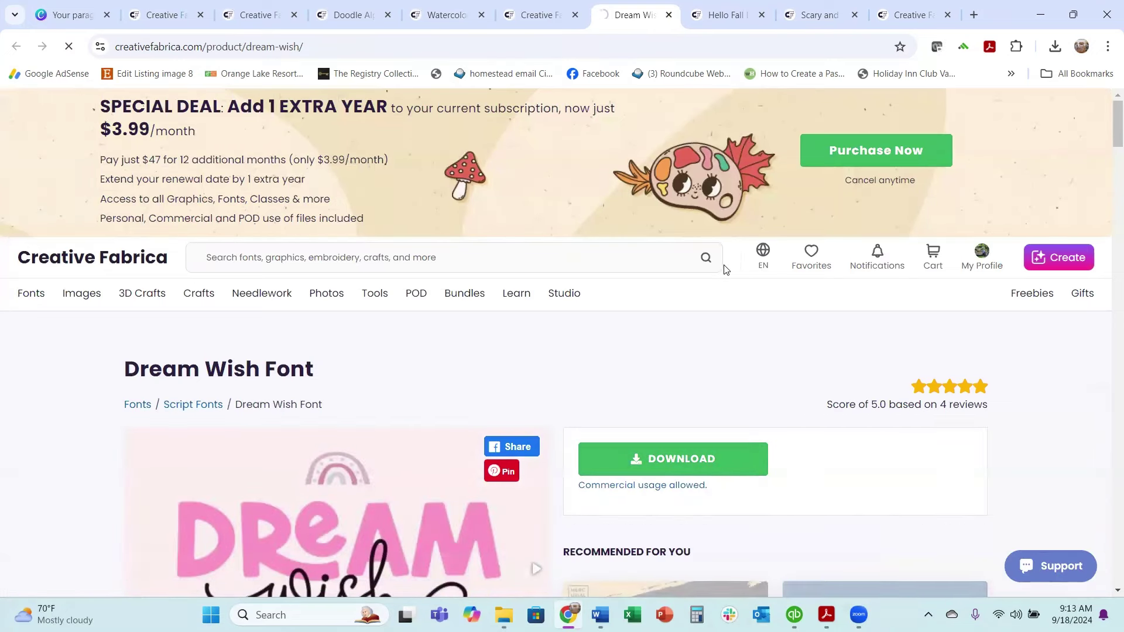
- Download the Dream Wish font and extract its zip file to the Dream-Wish-97106787 folder in Downloads
left_click(1055, 51)
left_click(937, 112)
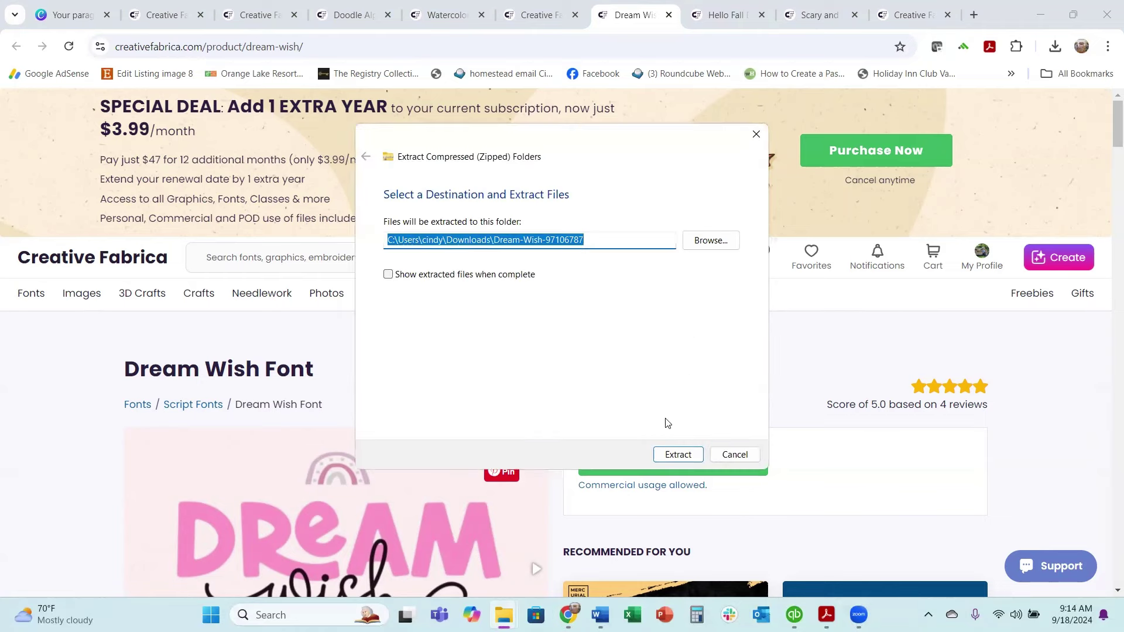
left_click(683, 454)
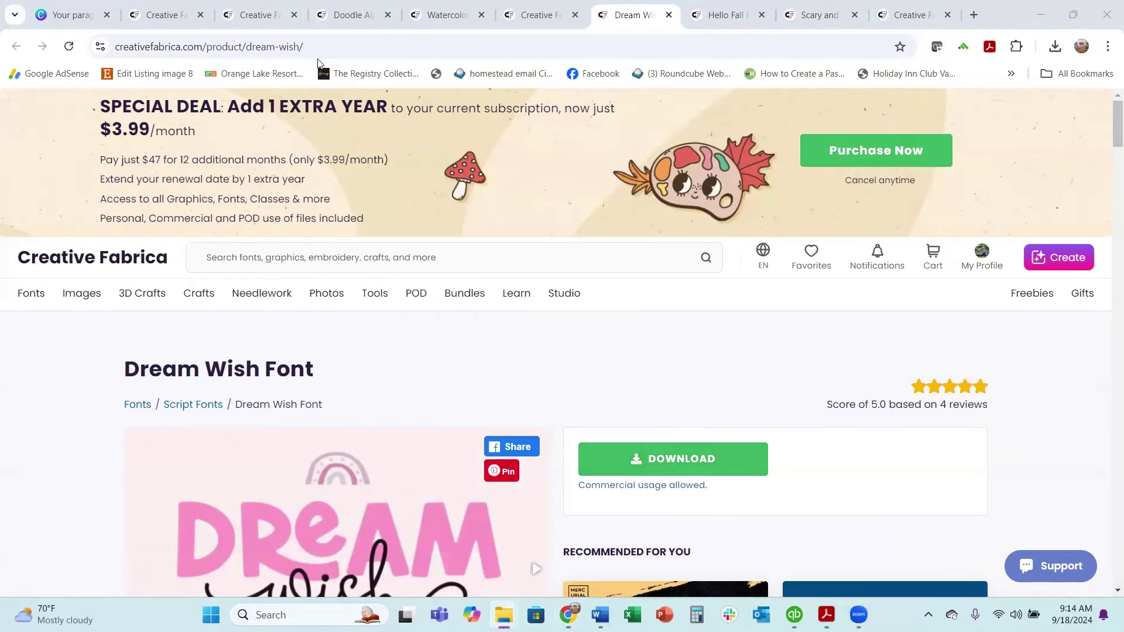
- Switch to Canva and upload the OpenType Dreamwish and Dreamwishsans fonts from the Dream-Wish-97106787 folder in Downloads, confirming the usage rights
left_click(73, 15)
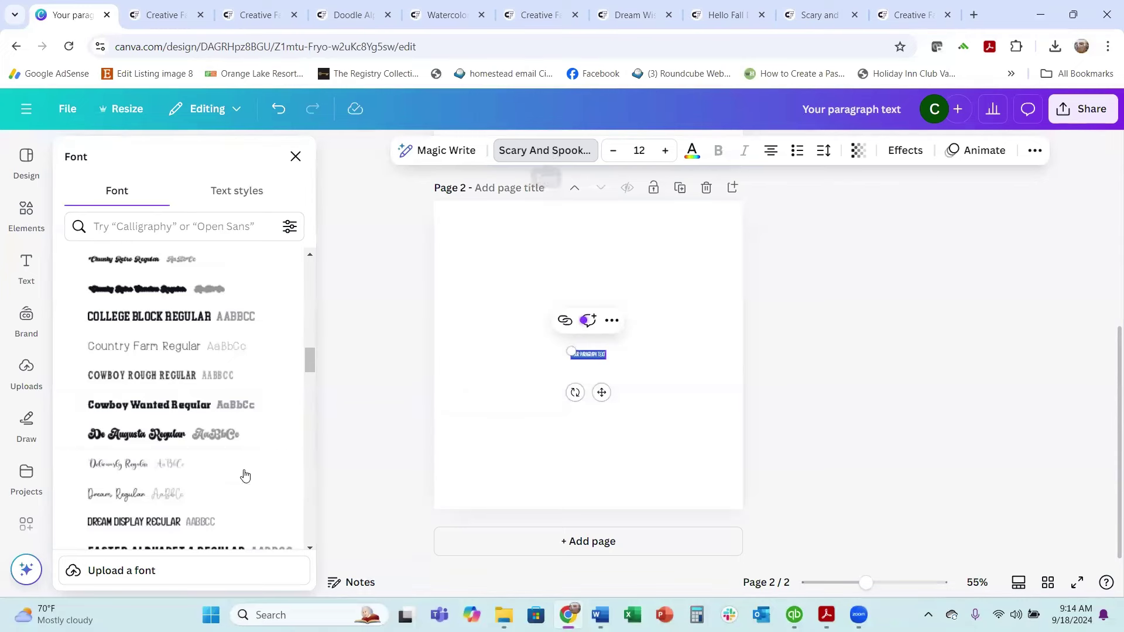
left_click(124, 581)
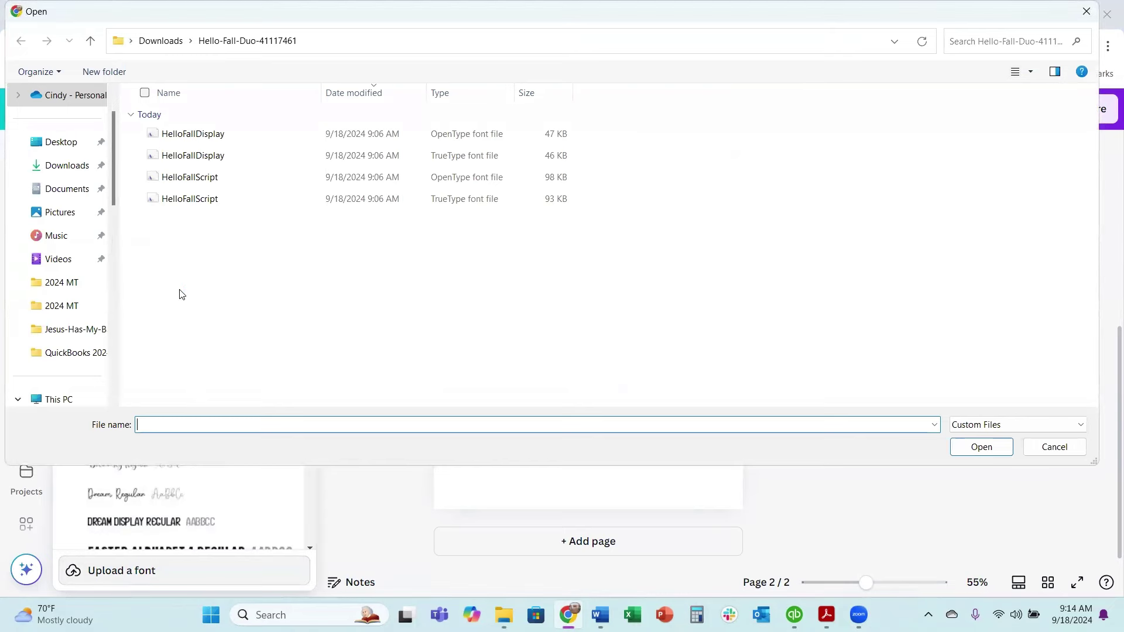
left_click(69, 167)
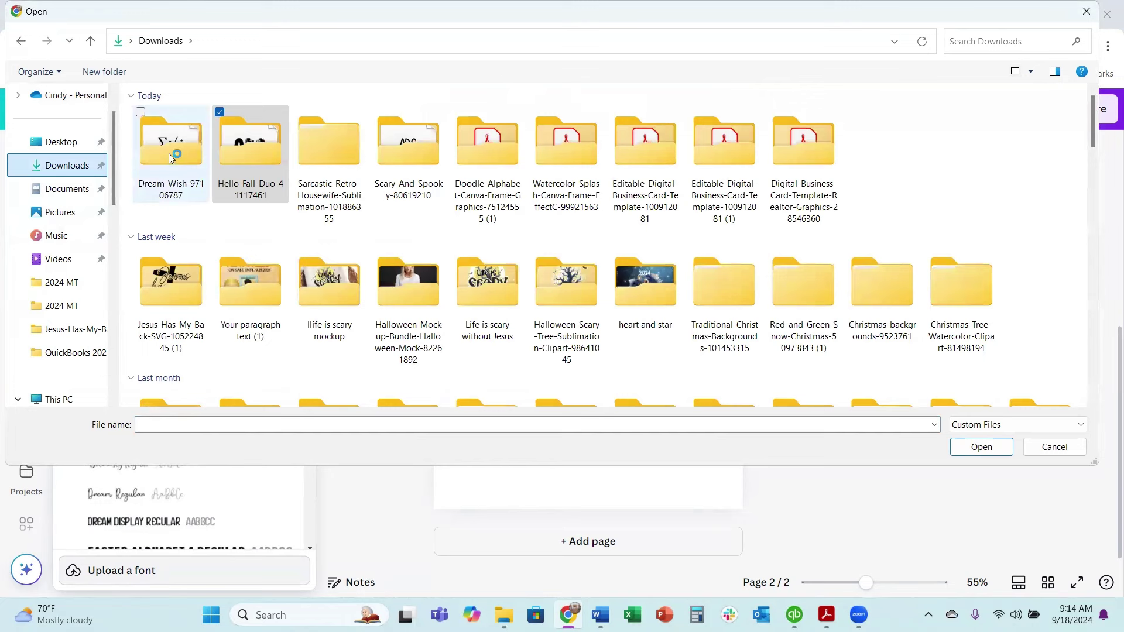
double_click(168, 155)
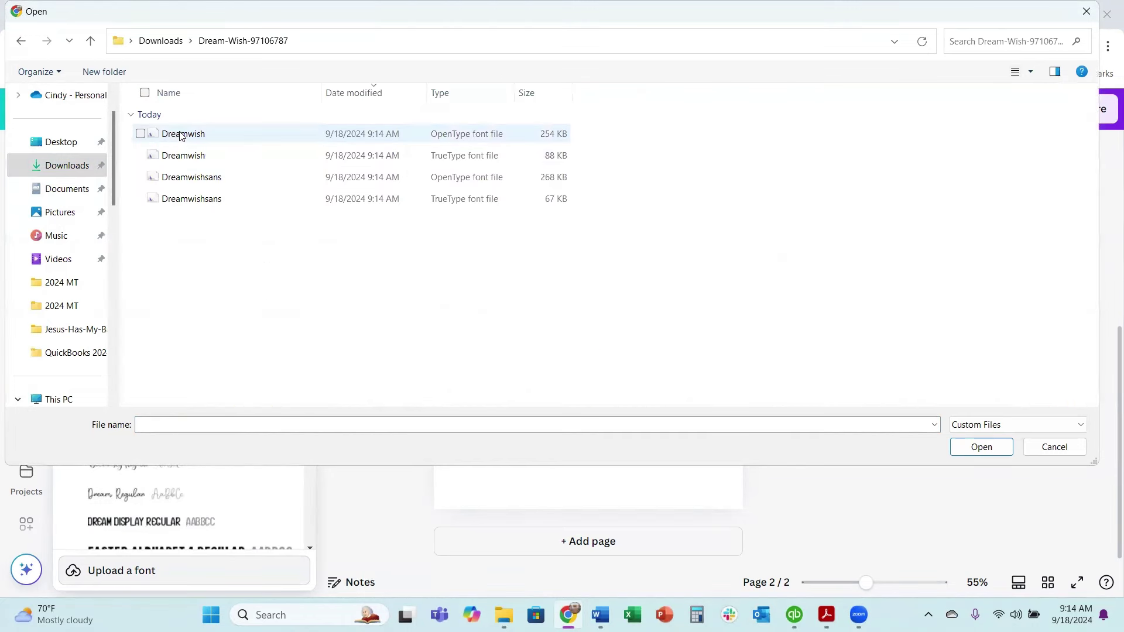
left_click(181, 136)
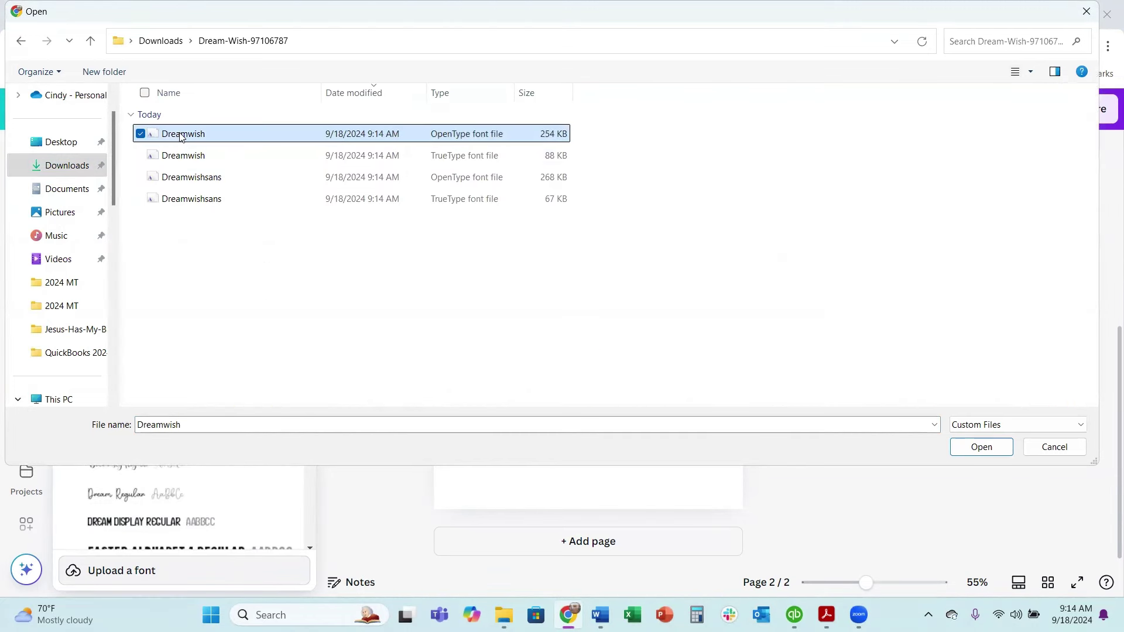
left_click(188, 177, "ctrl")
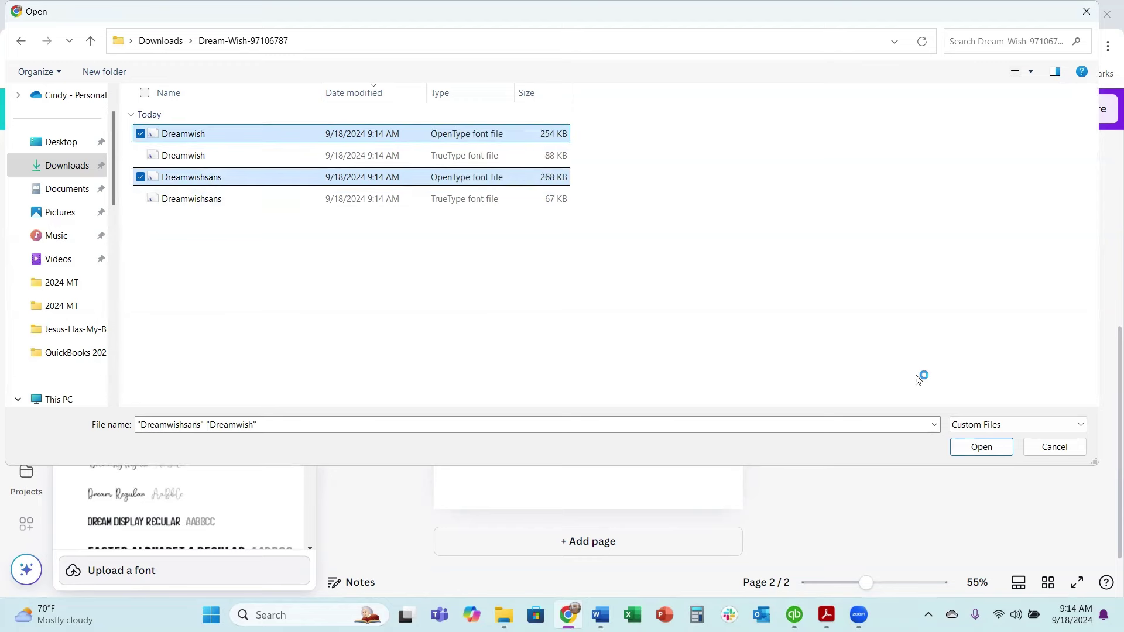
left_click(973, 448)
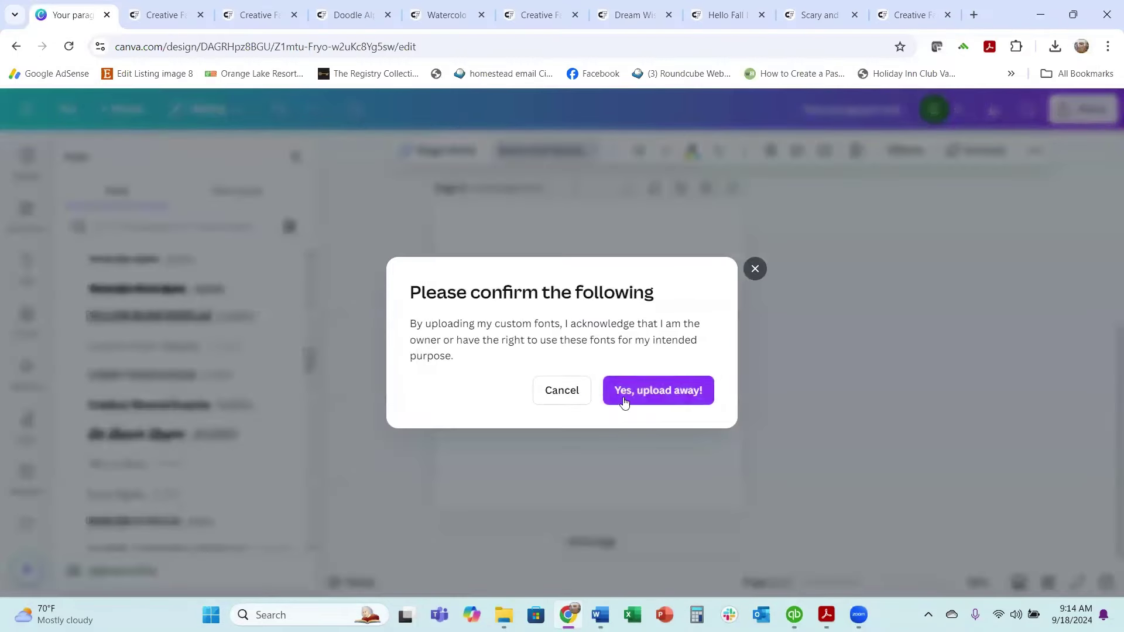
left_click(648, 391)
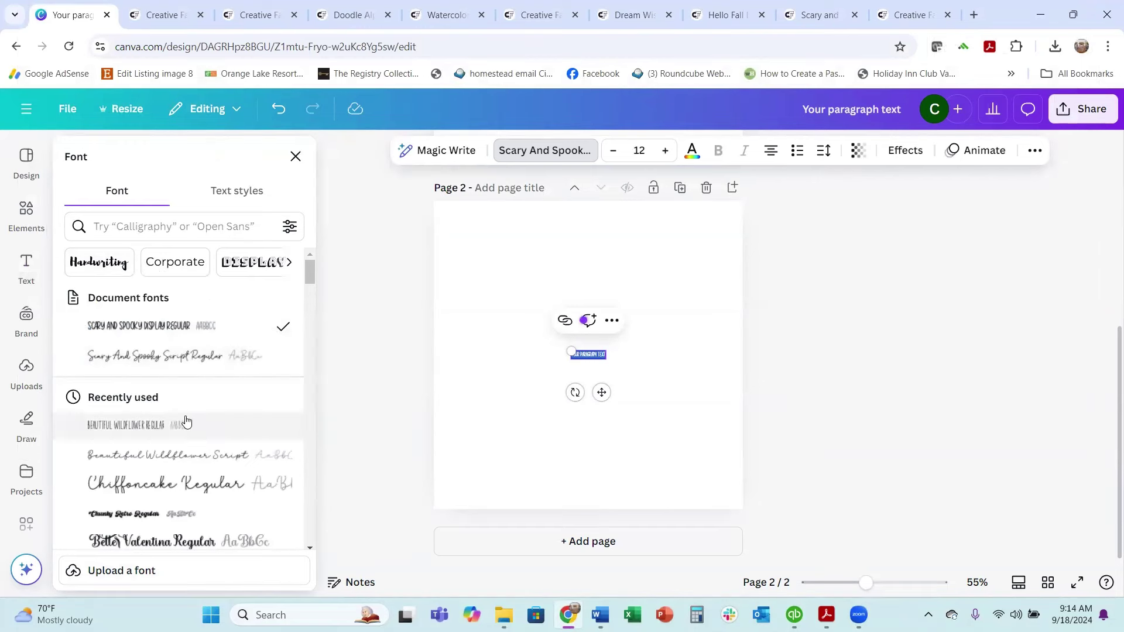
- Find the Dream Wish Regular font among the uploaded fonts and apply it to the page 2 text
scroll(188, 420, "down", 10)
scroll(187, 420, "down", 8)
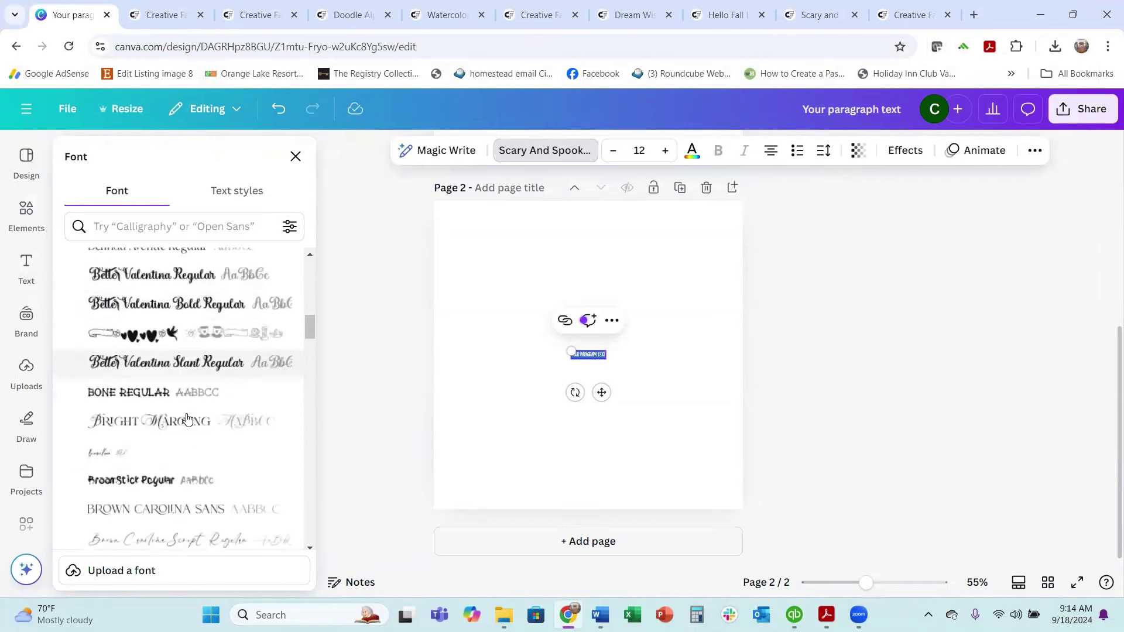
scroll(183, 414, "down", 4)
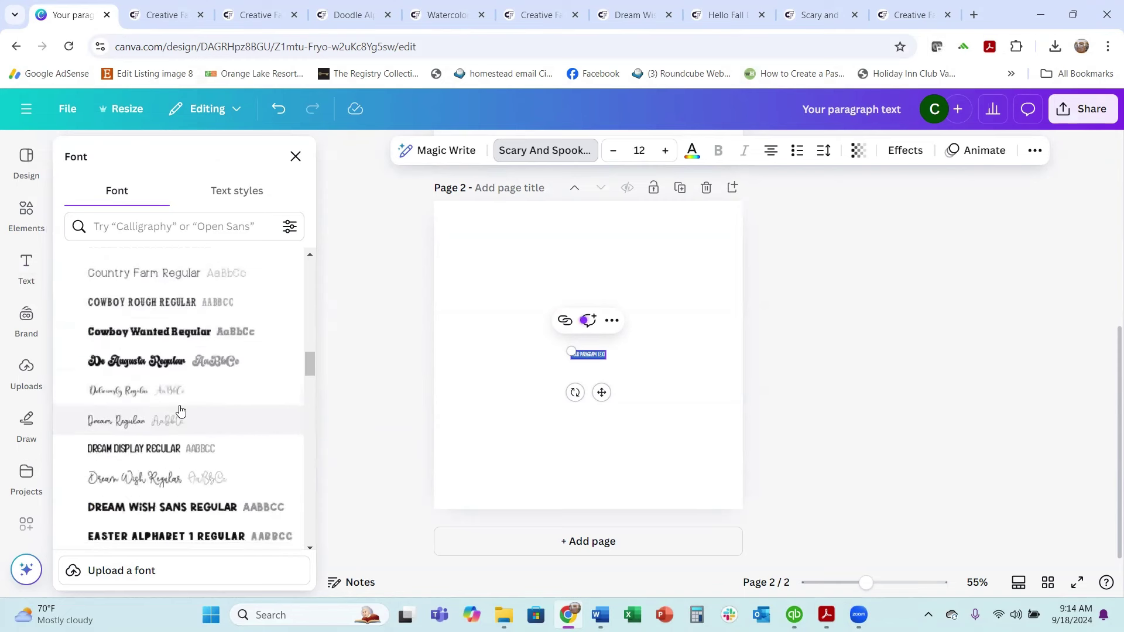
scroll(129, 433, "down", 3)
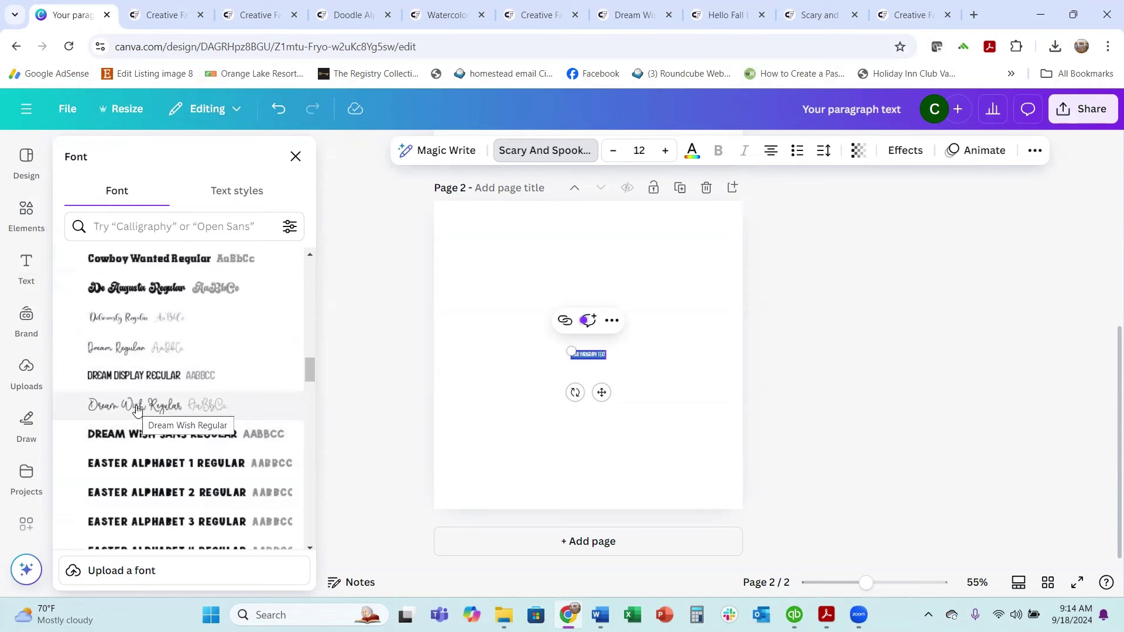
left_click(136, 409)
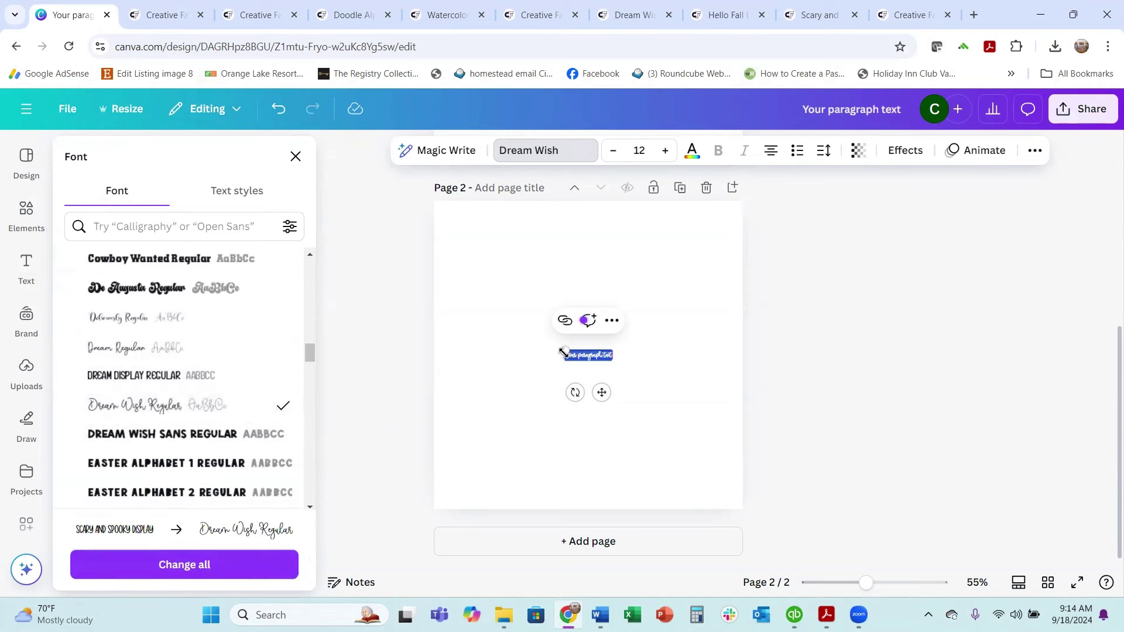
- Enlarge the Dream Wish text to about size 51.4 and center it horizontally, slightly above the middle of page 2
left_click_drag(513, 340, 410, 311)
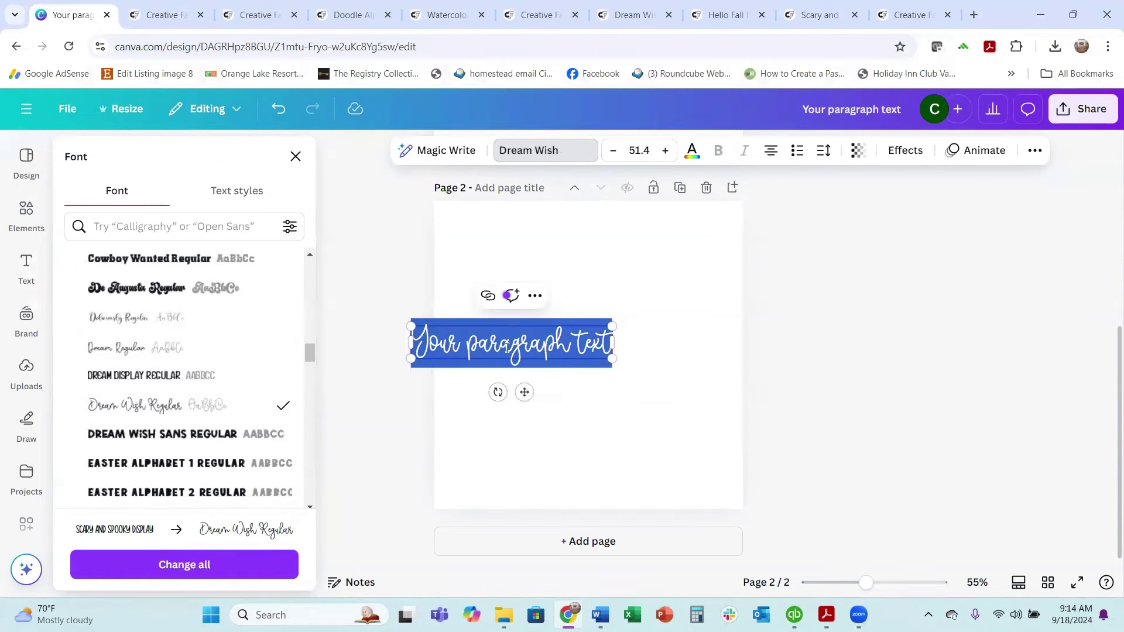
left_click_drag(533, 343, 624, 316)
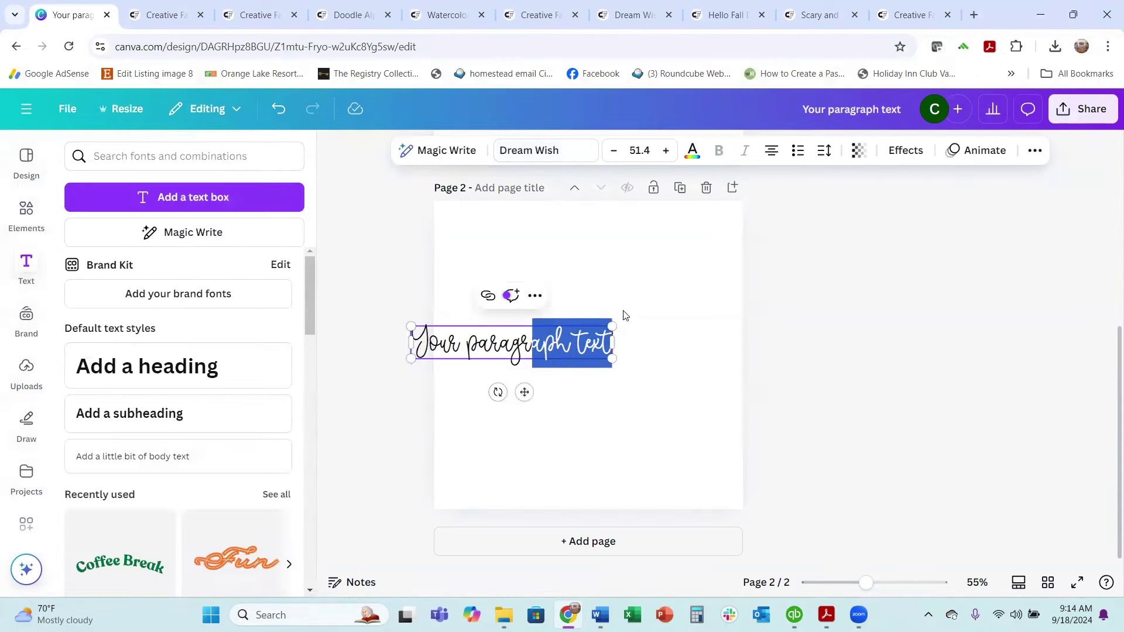
left_click(735, 343)
left_click_drag(524, 347, 610, 317)
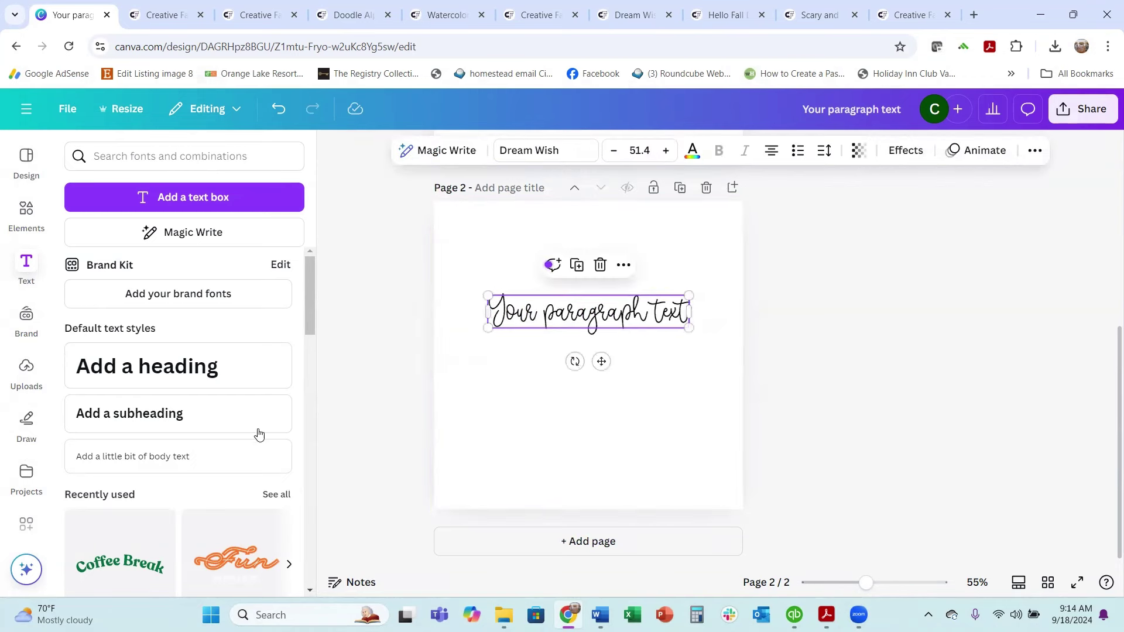
- Add a second text box below the script text on page 2 and set its font to Dream Display Regular
left_click(217, 199)
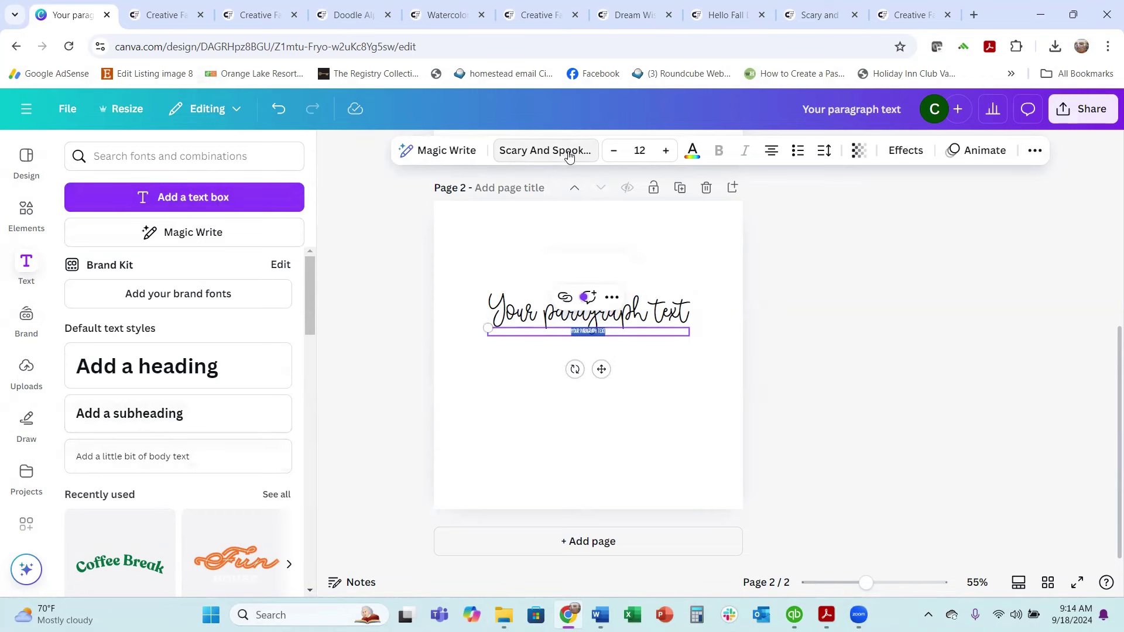
left_click(545, 150)
scroll(179, 381, "down", 3)
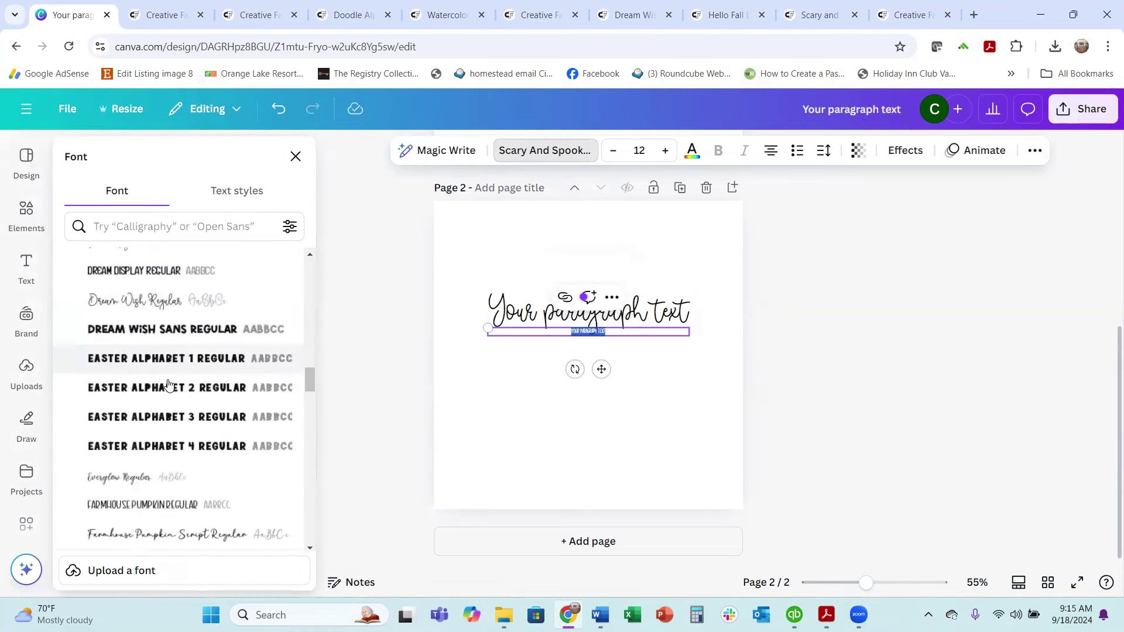
left_click(176, 268)
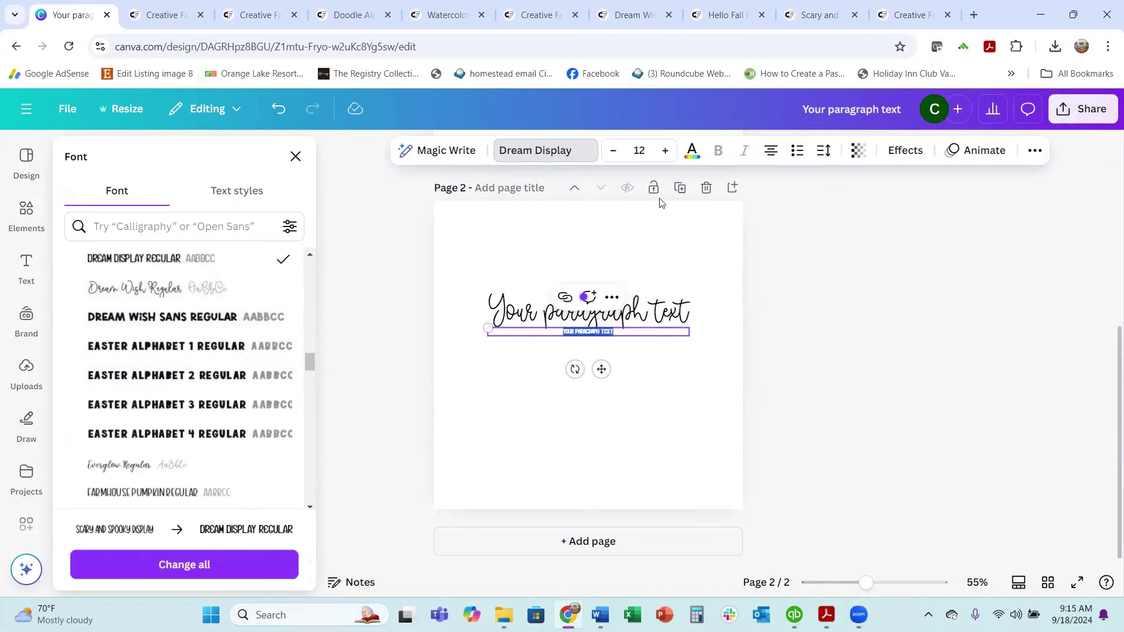
- Increase the Dream Display text's font size to 42
left_click(668, 153)
left_click(667, 153)
left_click(668, 154)
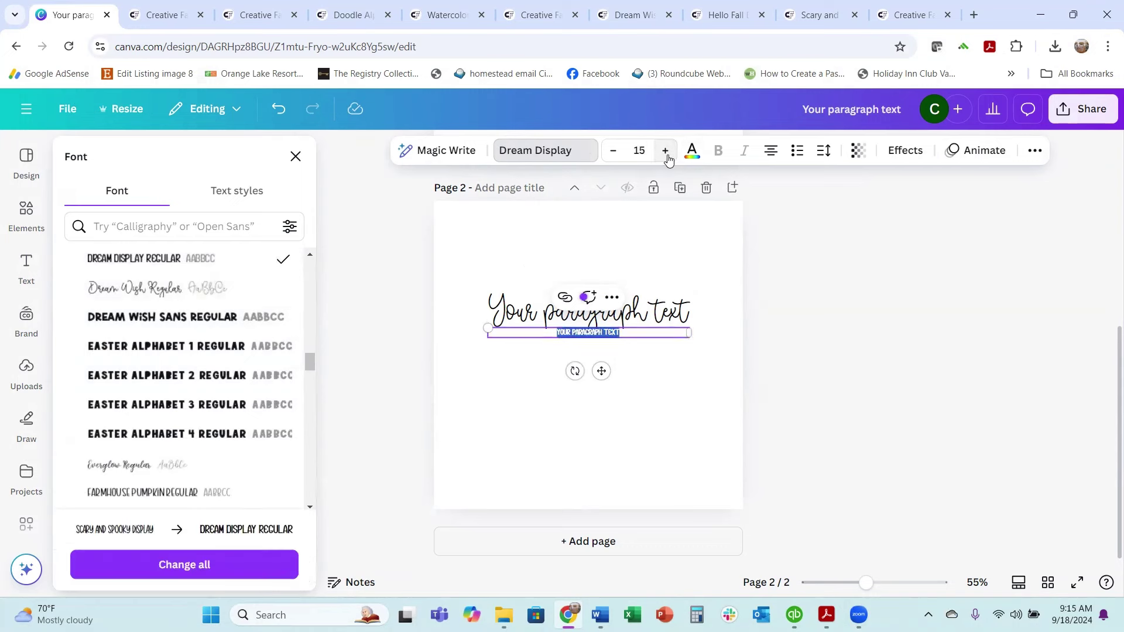
left_click(667, 153)
left_click(667, 154)
left_click(667, 153)
left_click(667, 154)
left_click(667, 153)
left_click(665, 151)
left_click(665, 151)
left_click(666, 151)
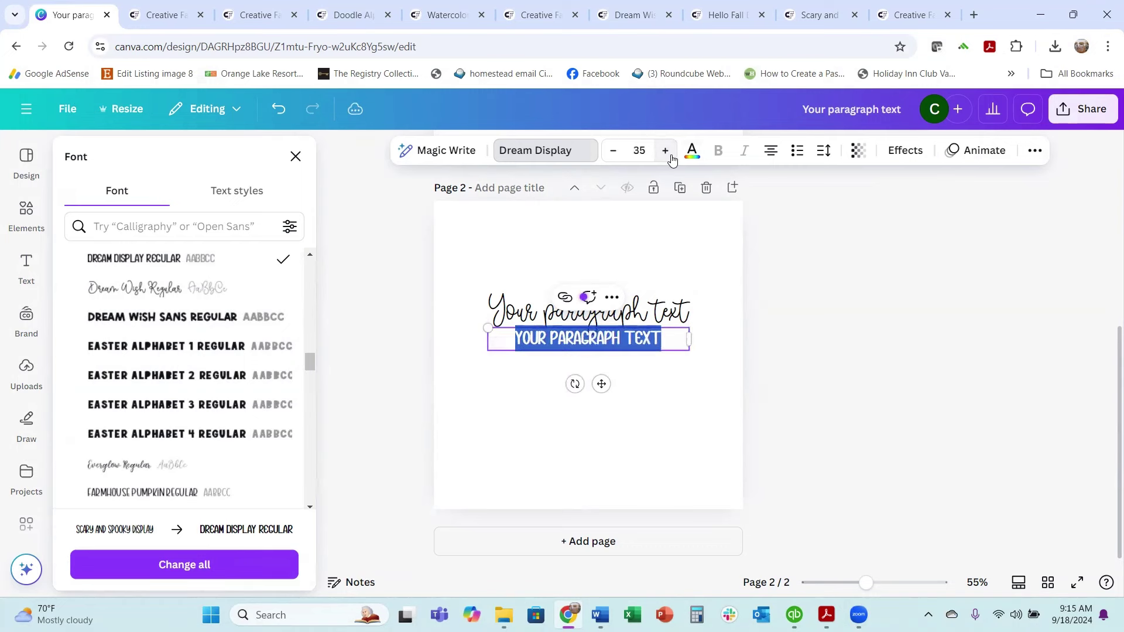
left_click(666, 151)
left_click(666, 151)
left_click(666, 151)
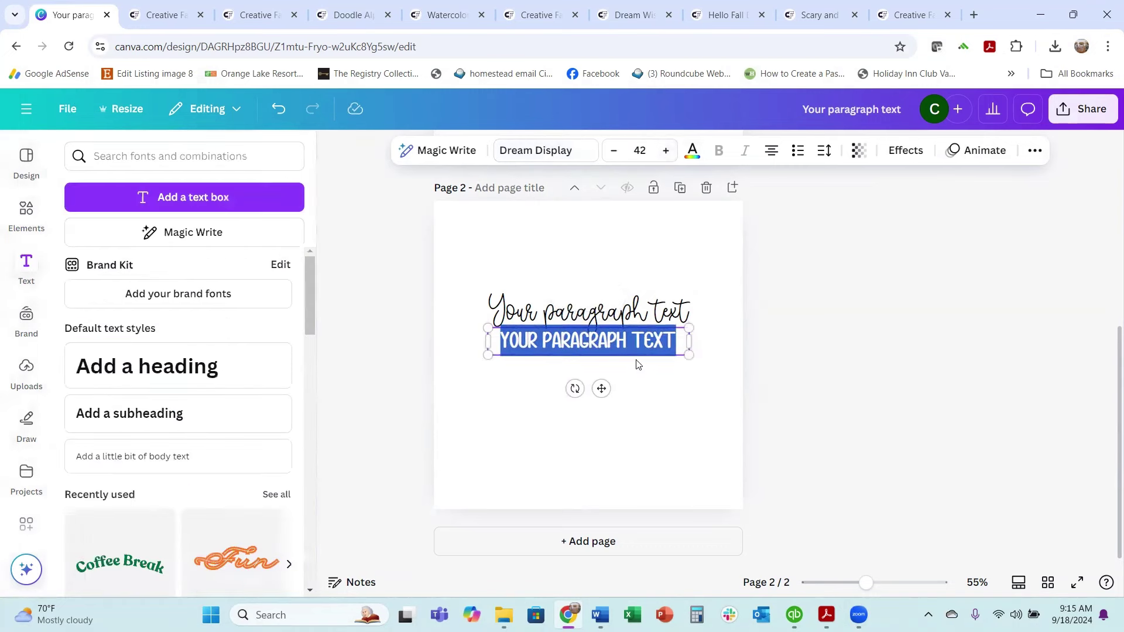
left_click(622, 368)
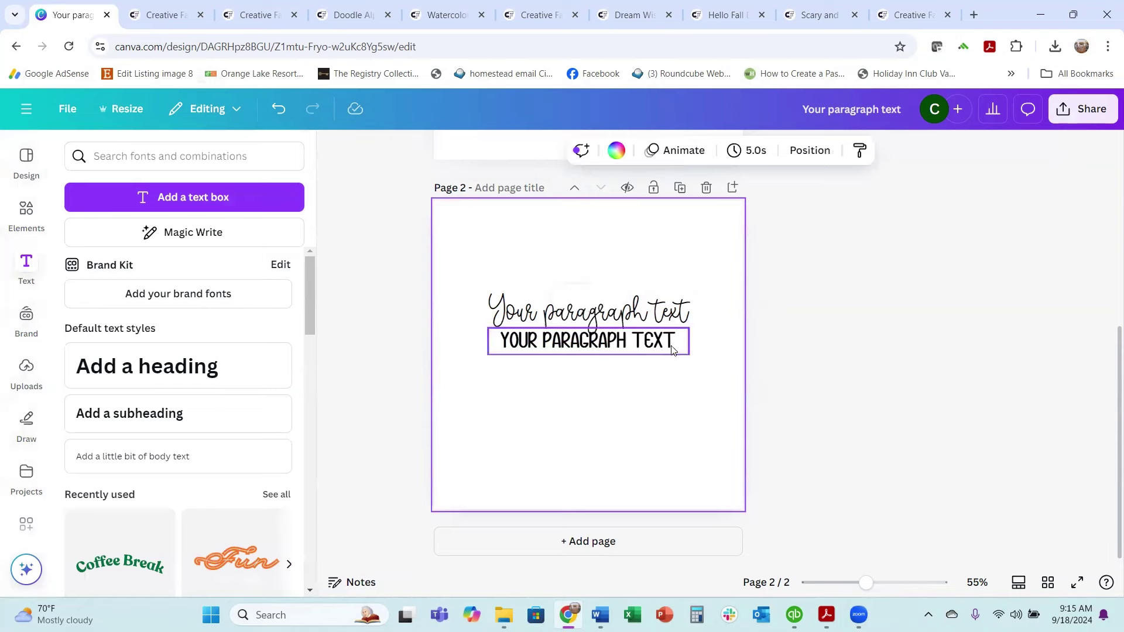
left_click_drag(676, 352, 673, 366)
- Switch to the Creative Fabrica home page and open the Fontcloud tool's overview of cloud fonts
left_click(874, 17)
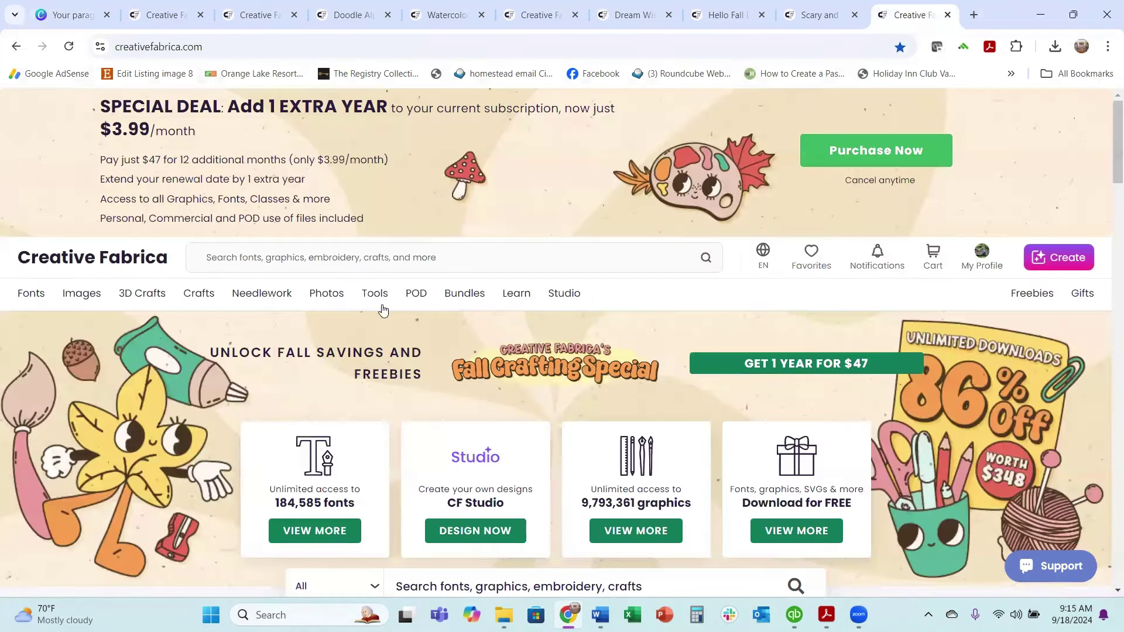
mouse_move(377, 309)
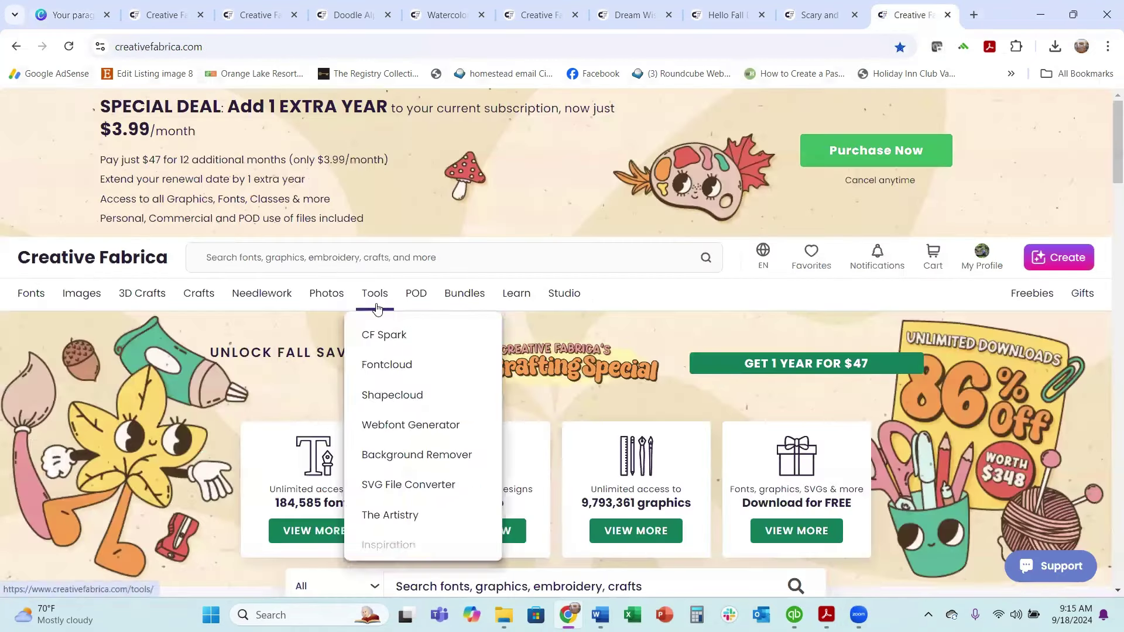
left_click(376, 368)
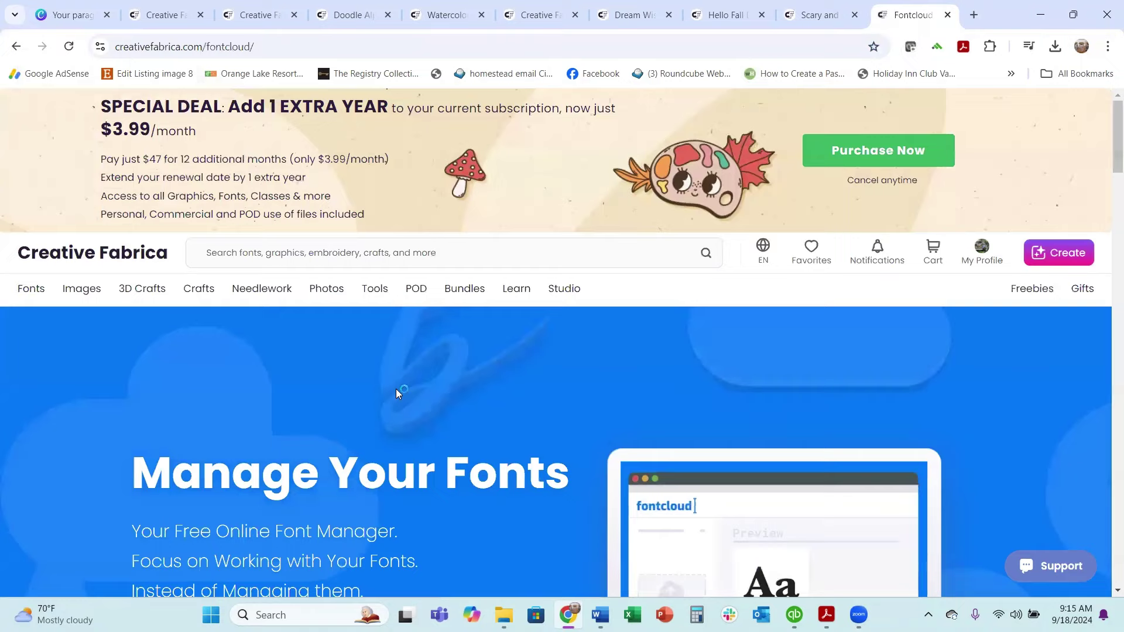
scroll(396, 389, "down", 4)
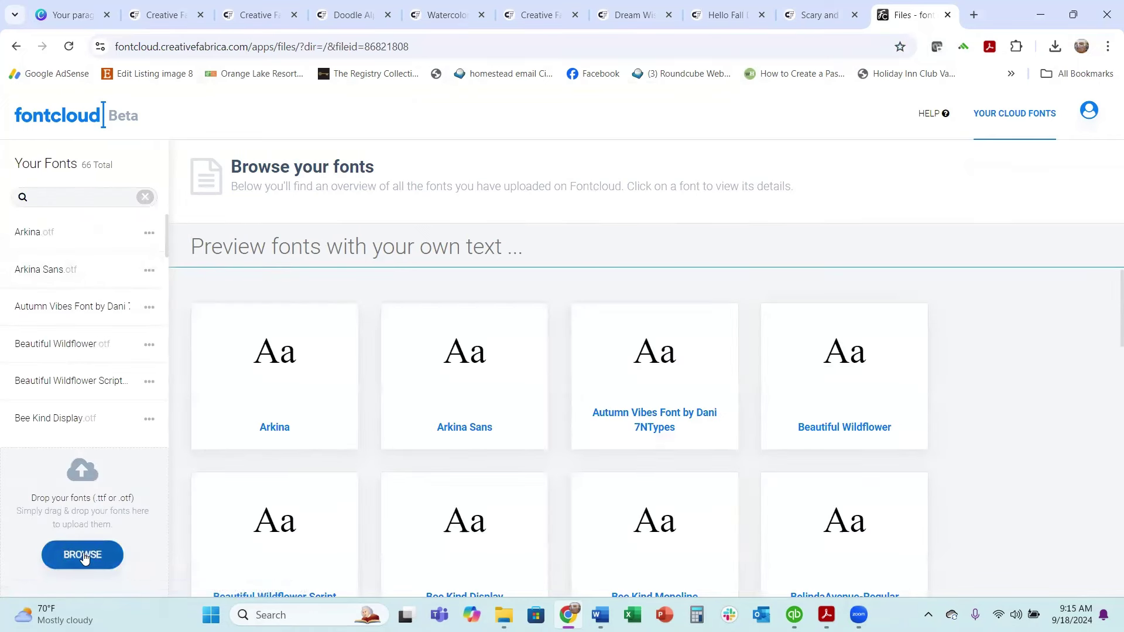
- Upload the OpenType Dreamwish and Dreamwishsans files from the Dream-Wish-97106787 folder to Fontcloud and locate them in the font list
left_click(82, 556)
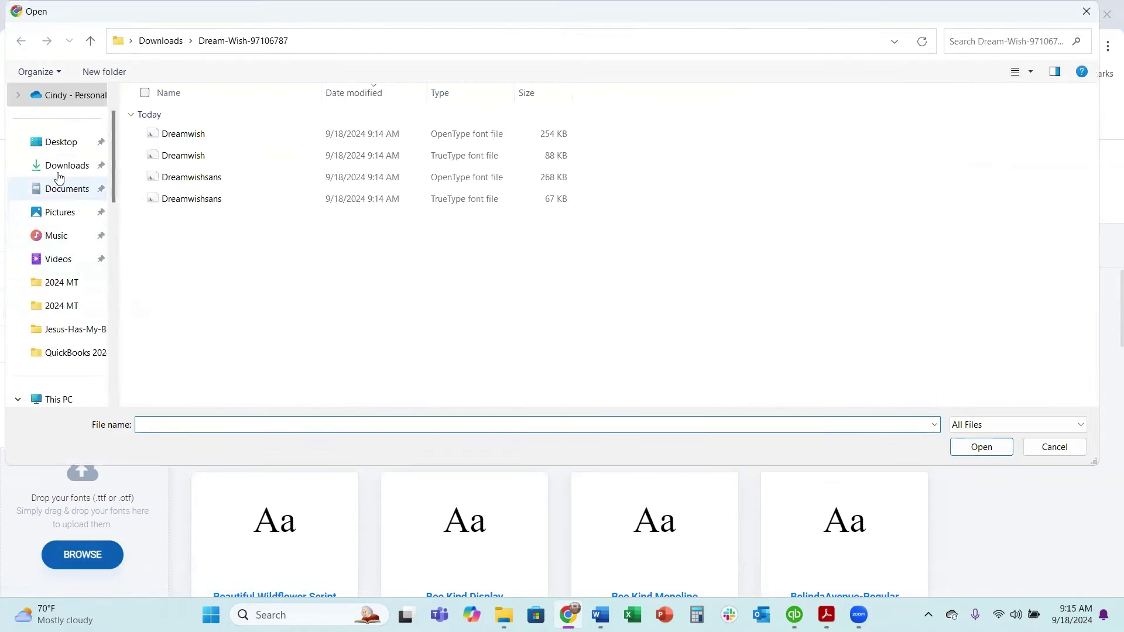
left_click(59, 167)
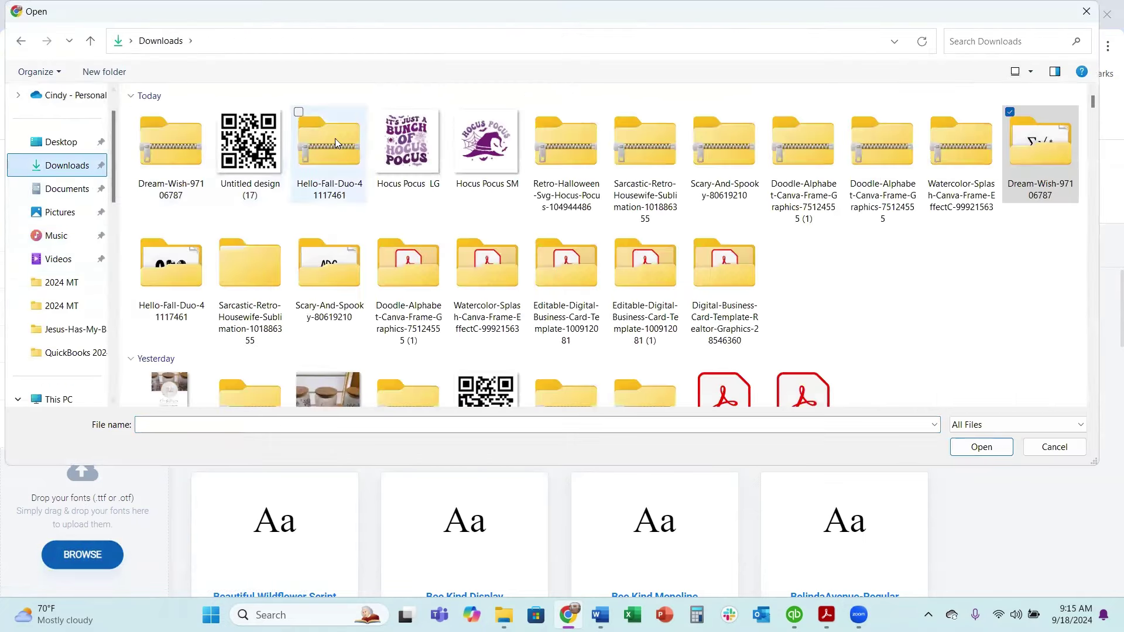
double_click(1037, 163)
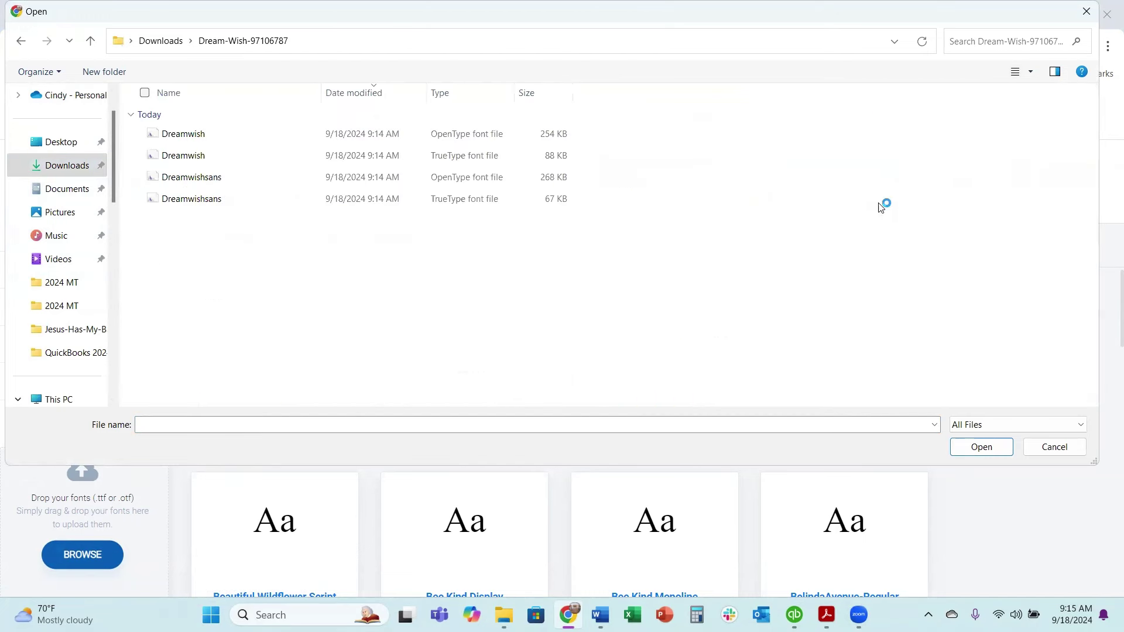
left_click(502, 137)
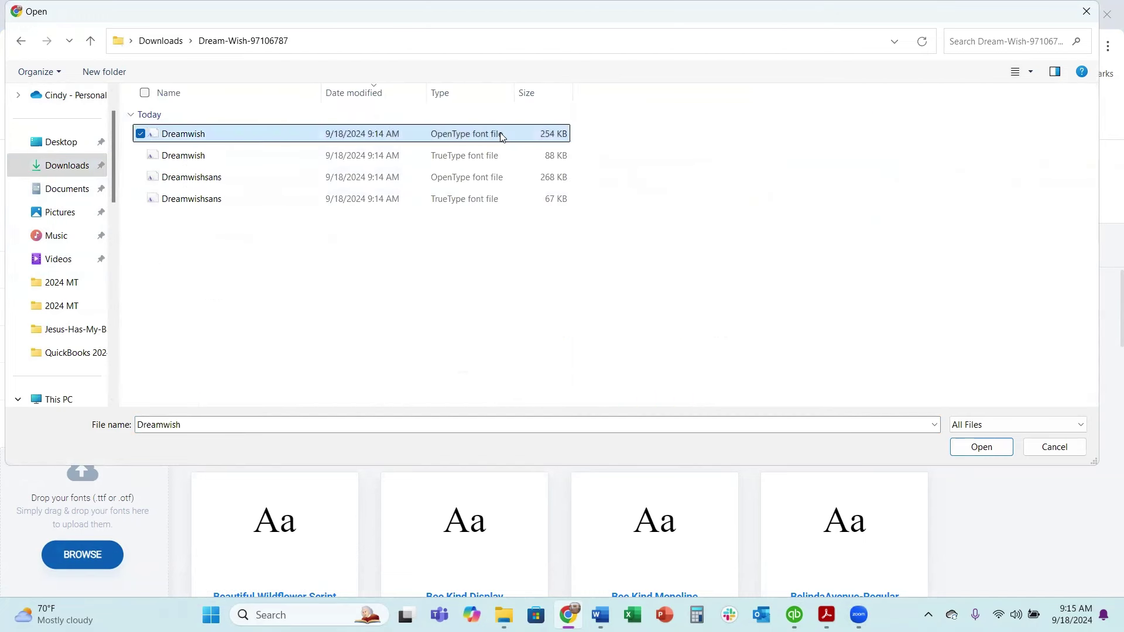
left_click(482, 178, "ctrl")
left_click(982, 447)
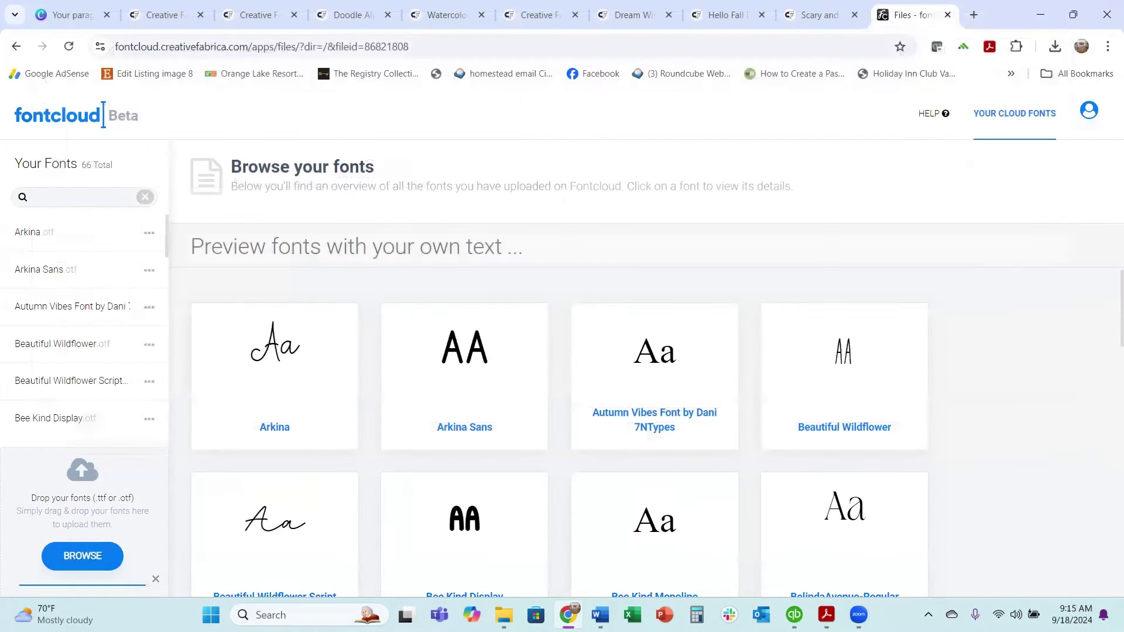
scroll(88, 292, "down", 12)
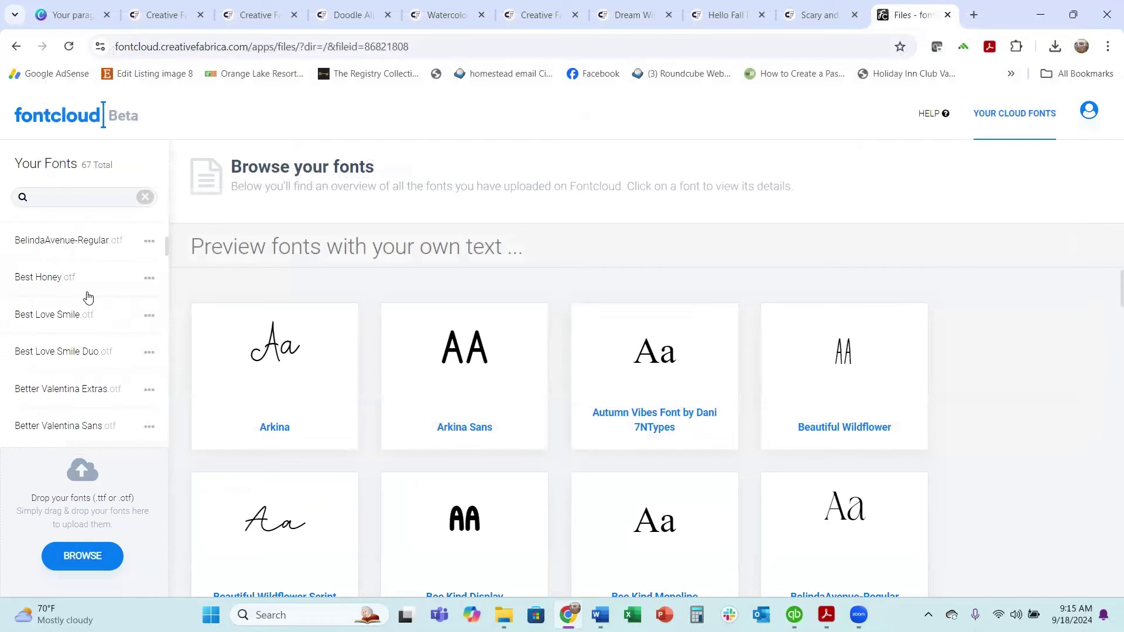
scroll(88, 292, "down", 2)
scroll(86, 283, "up", 3)
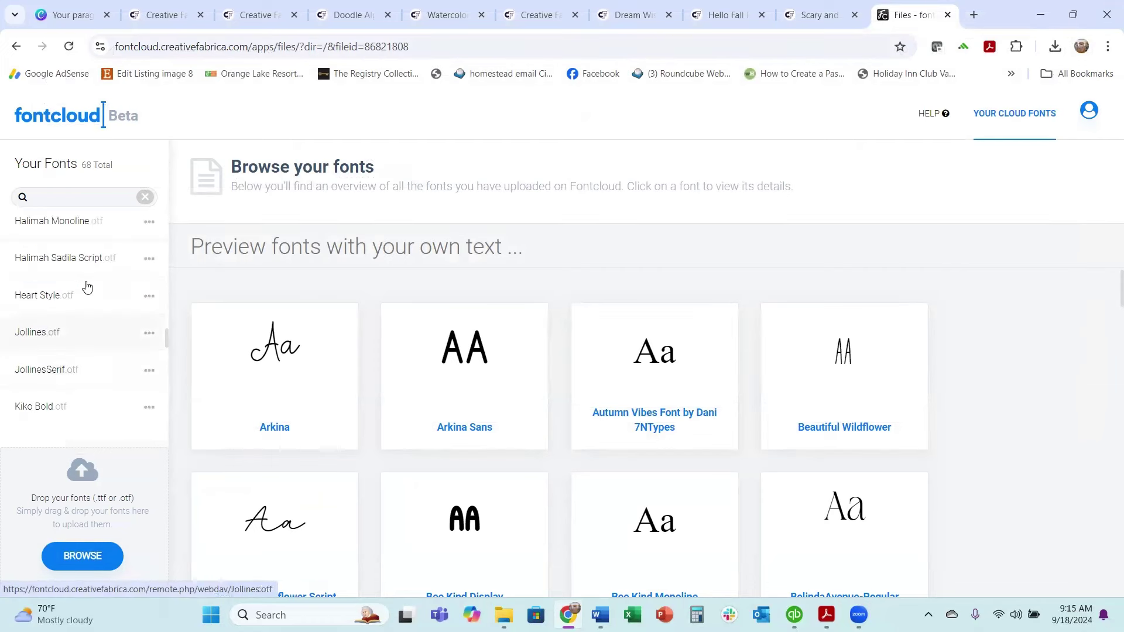
scroll(87, 285, "up", 4)
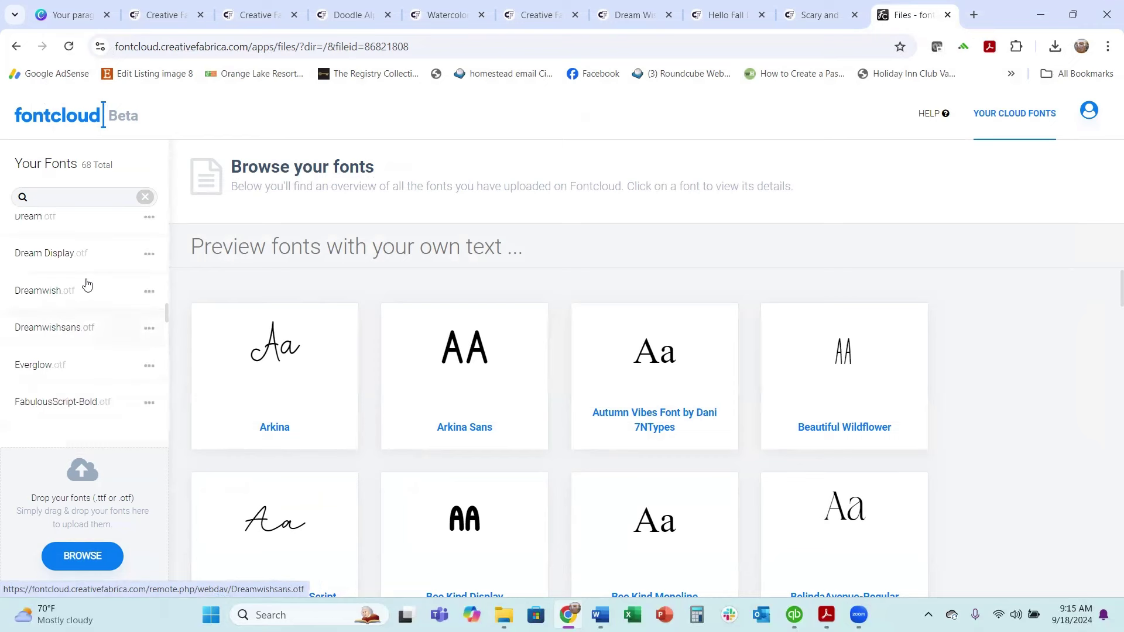
scroll(103, 308, "up", 2)
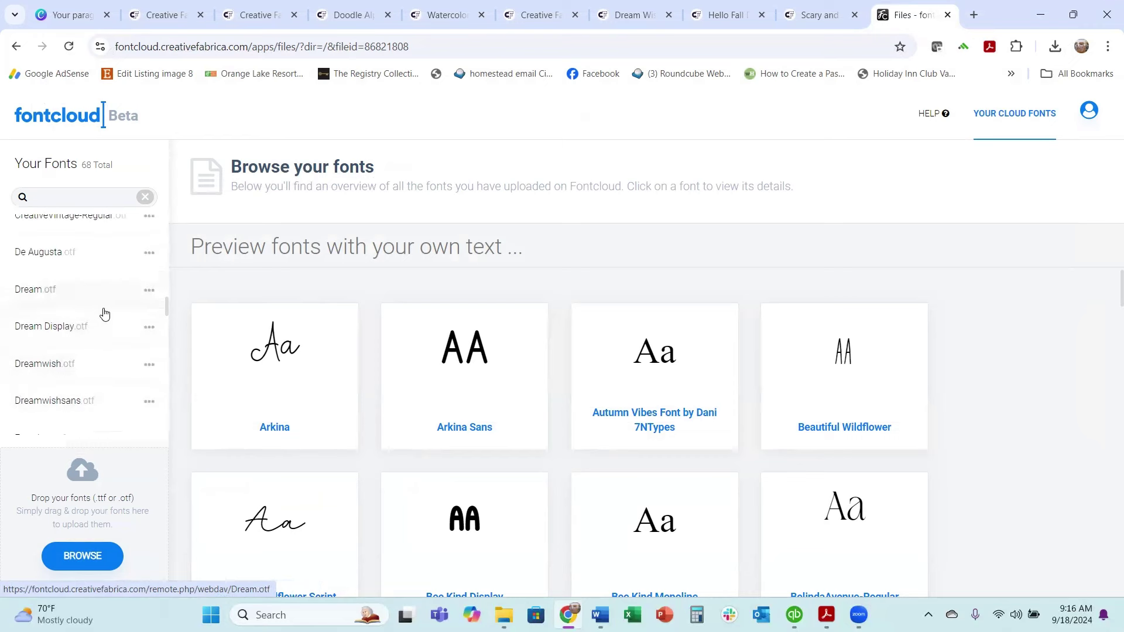
- Open the details of the Dream Display and Dreamwish fonts in turn and look through the nearby fonts in the list
scroll(100, 310, "down", 2)
left_click(73, 265)
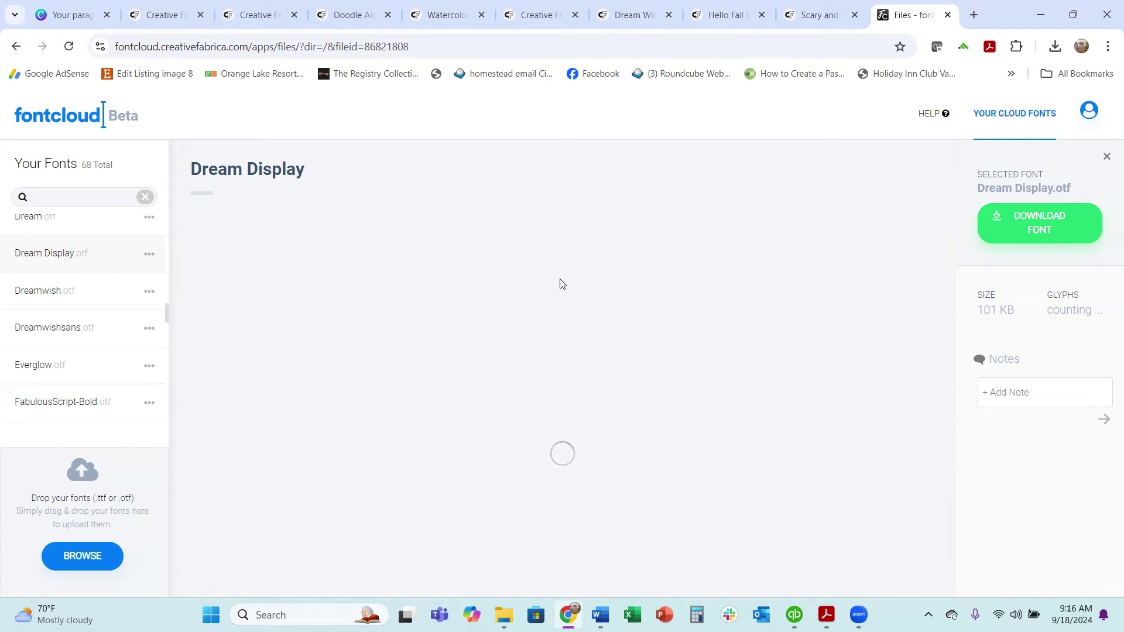
left_click(53, 292)
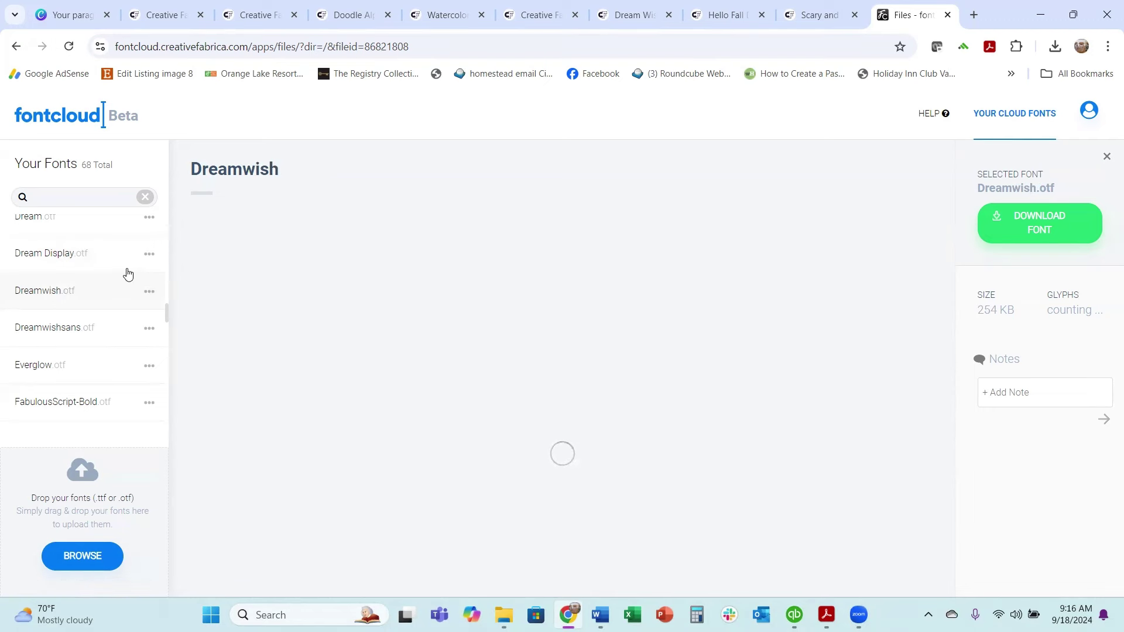
left_click(97, 269)
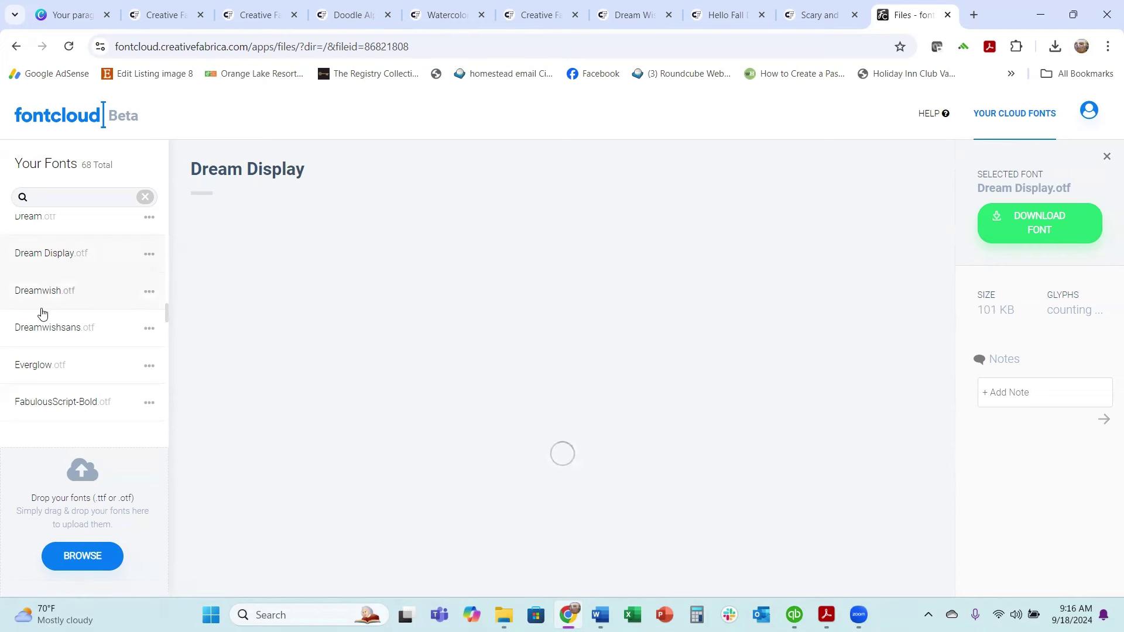
scroll(43, 314, "down", 1)
scroll(39, 314, "down", 1)
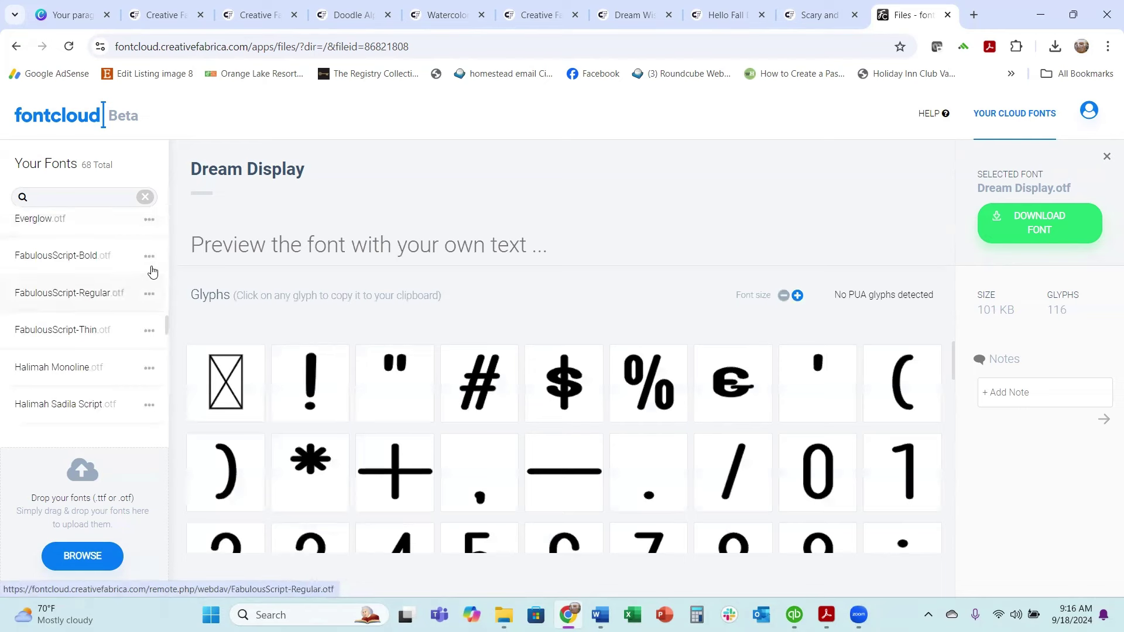
scroll(98, 289, "up", 5)
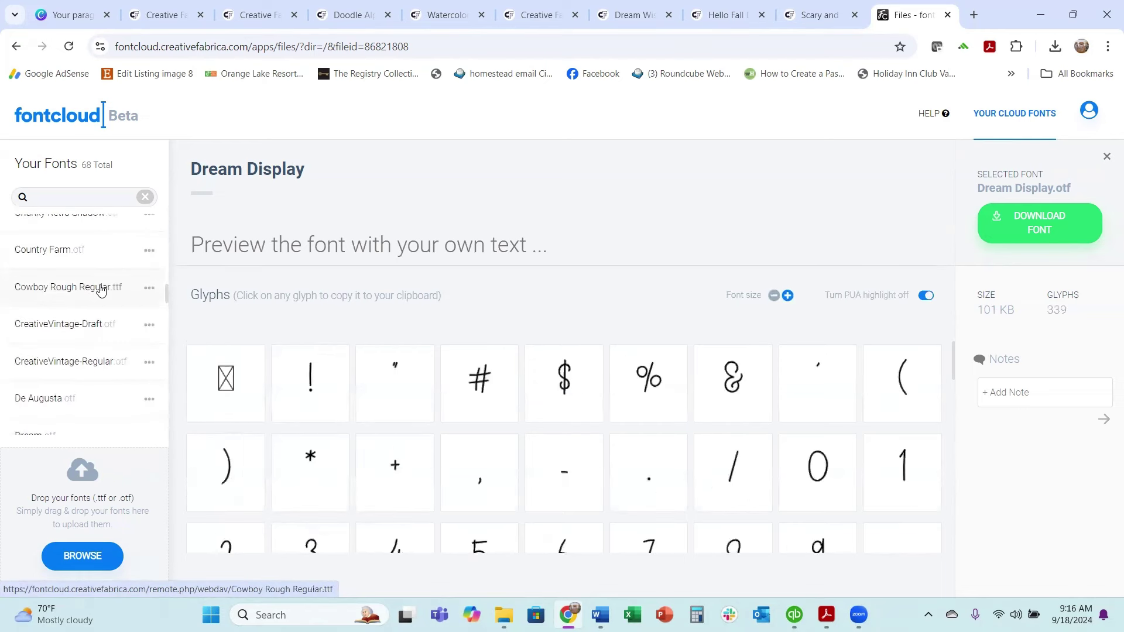
scroll(88, 288, "down", 3)
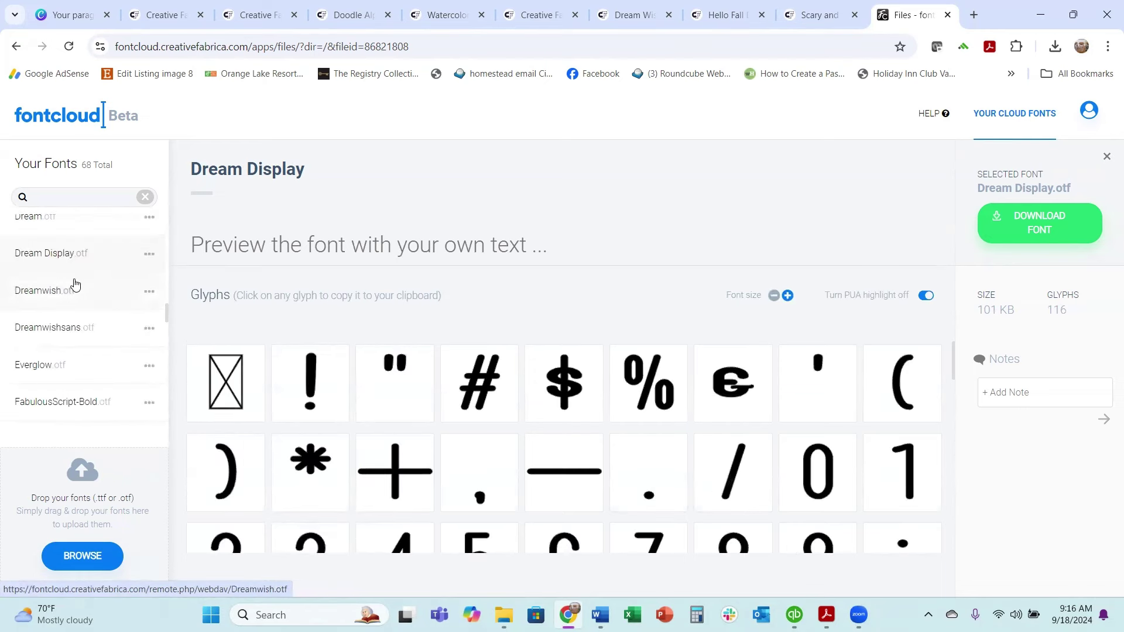
- Open the Dreamwish font and examine its glyphs down to the outlined alternates with leading and trailing swashes
left_click(57, 302)
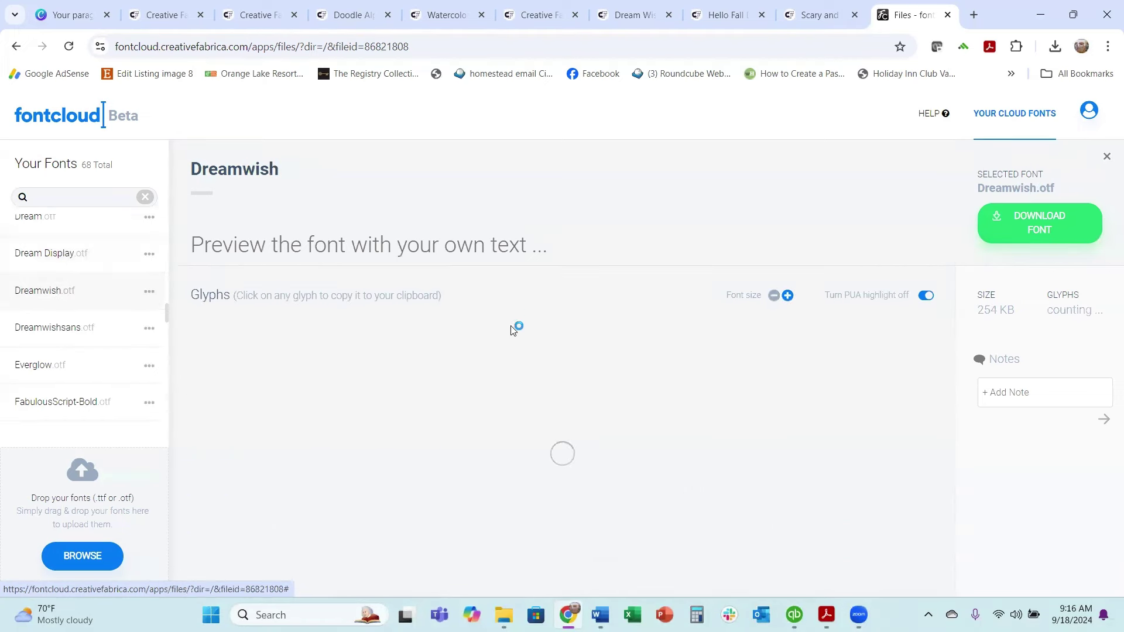
scroll(507, 352, "down", 1)
scroll(614, 419, "down", 12)
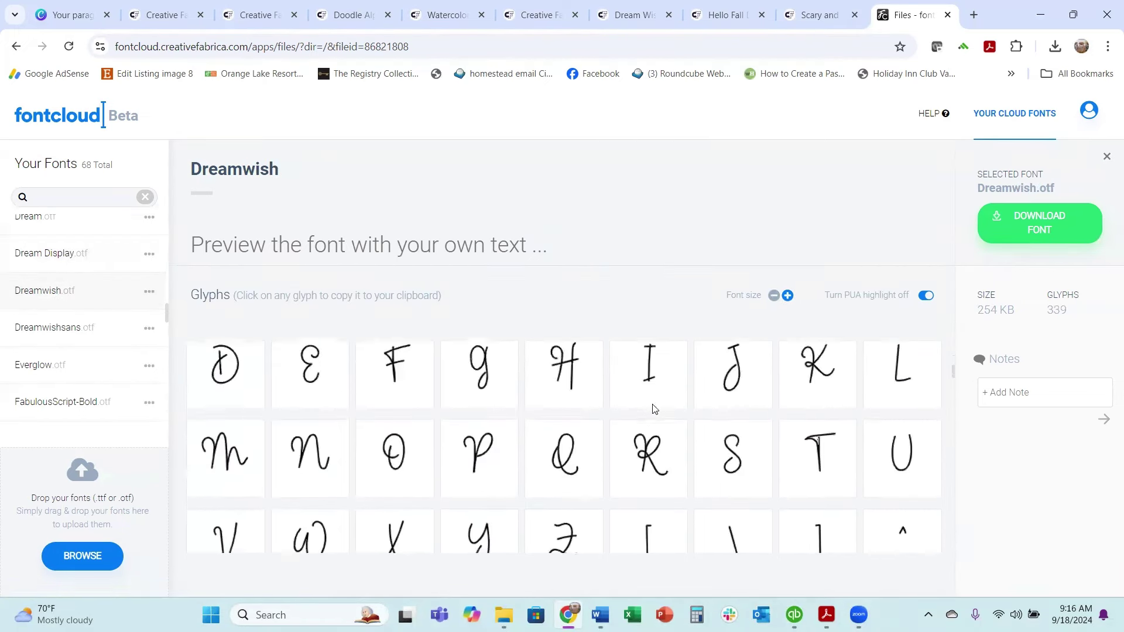
scroll(647, 412, "down", 12)
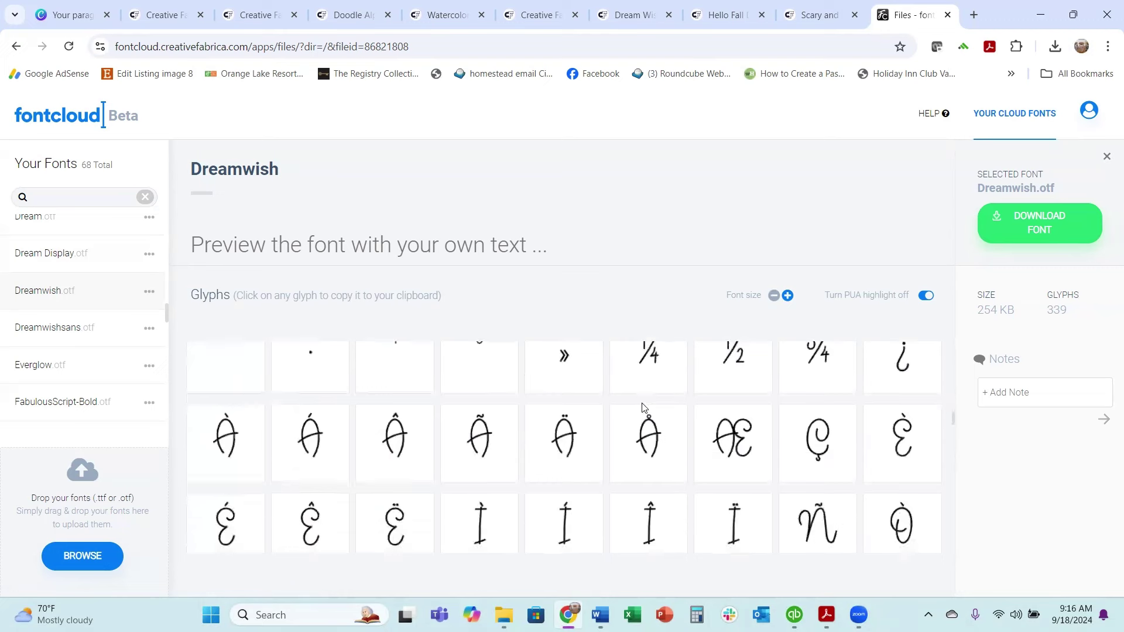
scroll(643, 408, "down", 10)
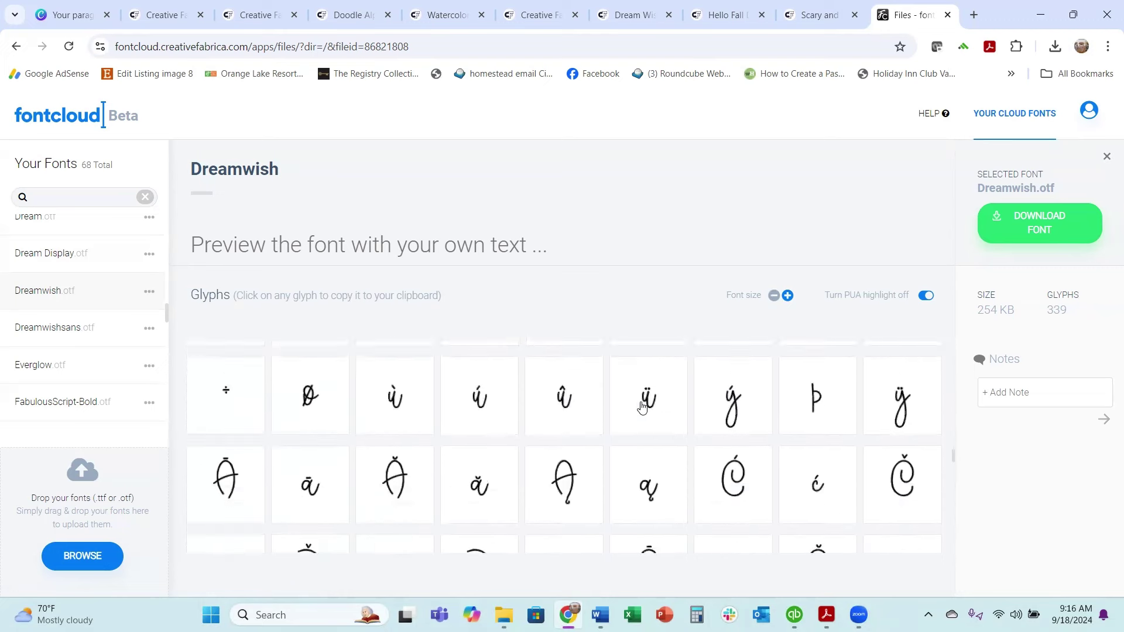
scroll(641, 403, "down", 10)
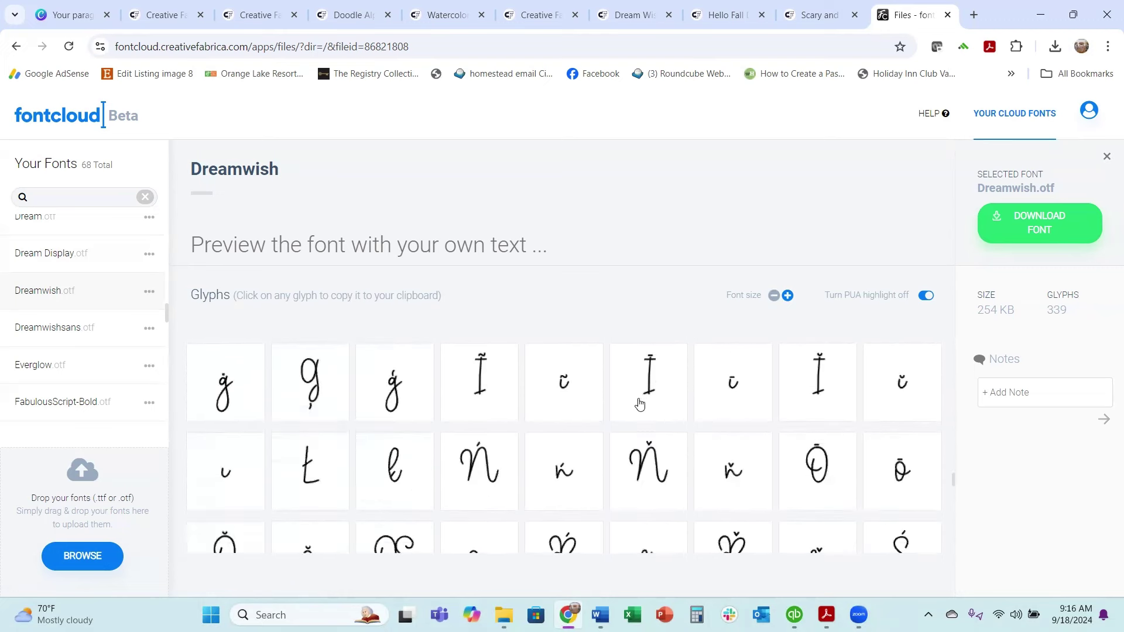
scroll(637, 400, "down", 4)
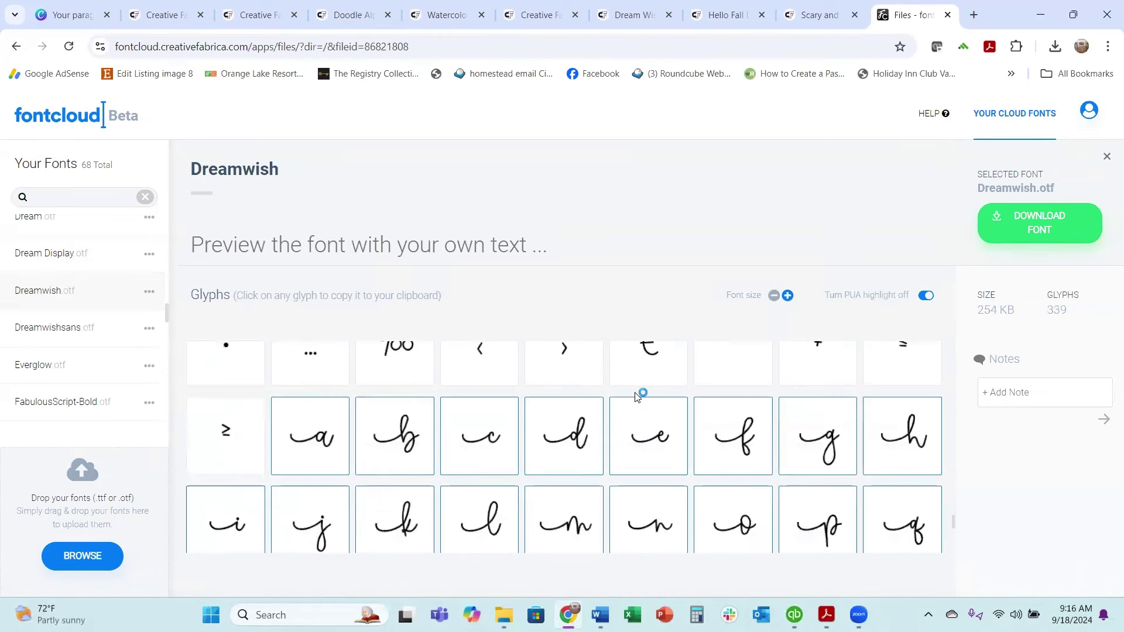
scroll(637, 400, "down", 1)
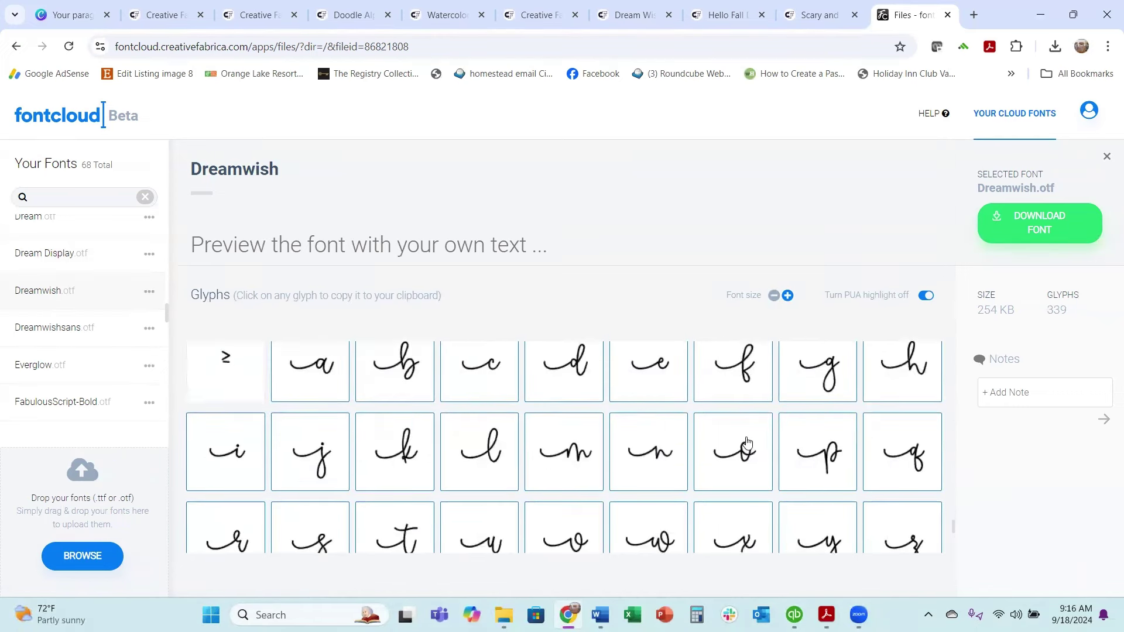
scroll(747, 442, "down", 2)
scroll(767, 469, "down", 2)
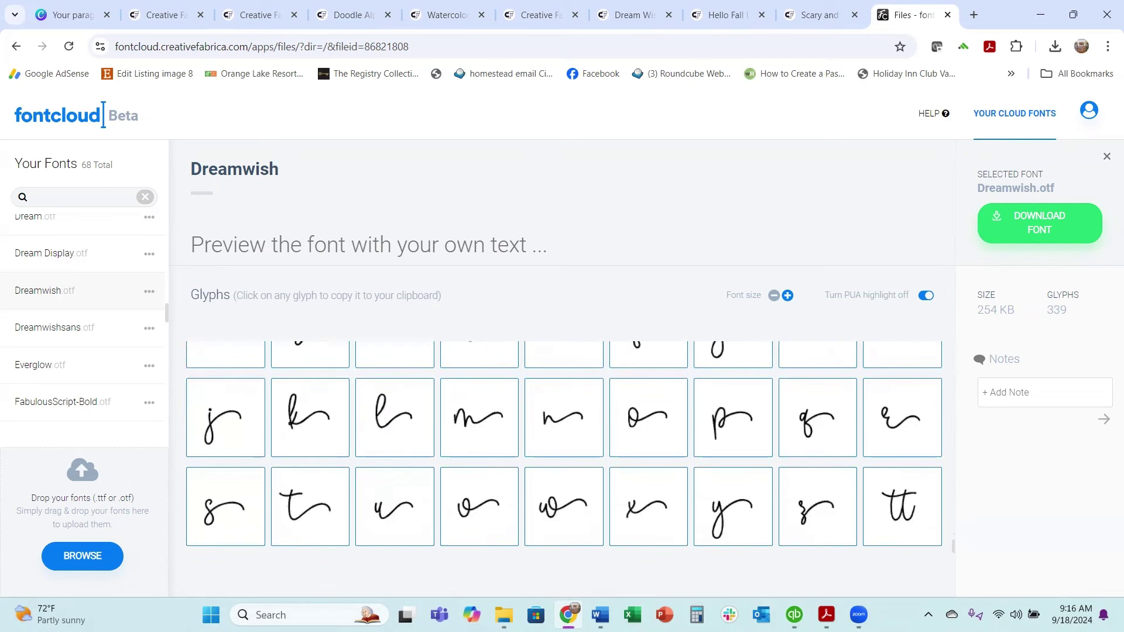
- Switch to the Canva design and clear the placeholder wording from the Dream Wish script text on page 2
left_click(82, 13)
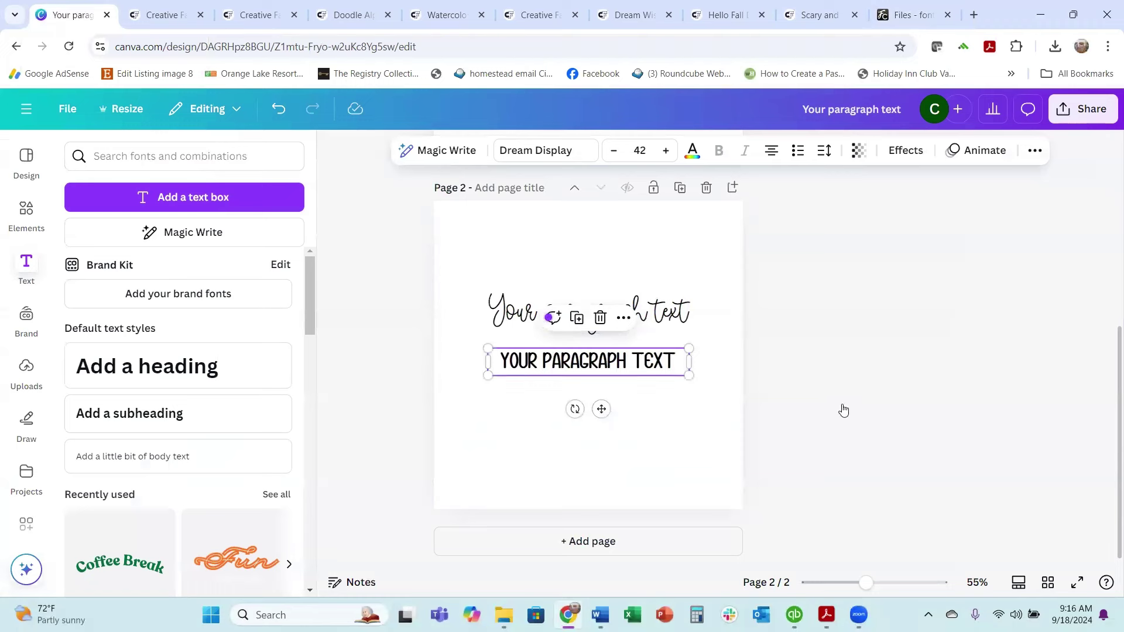
left_click(718, 344)
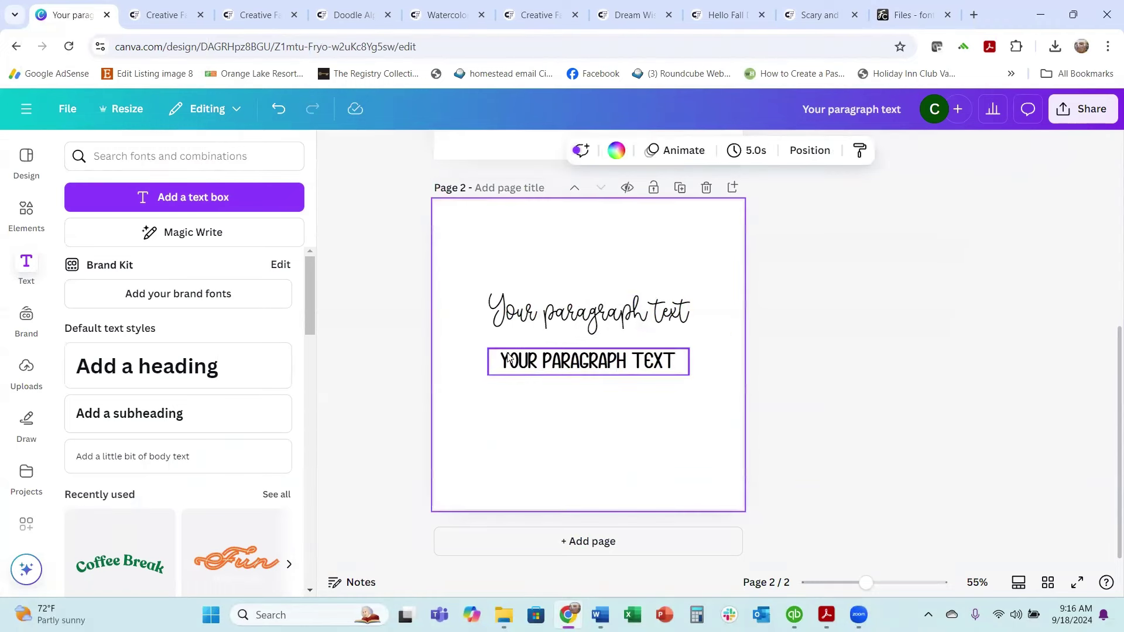
left_click(502, 319)
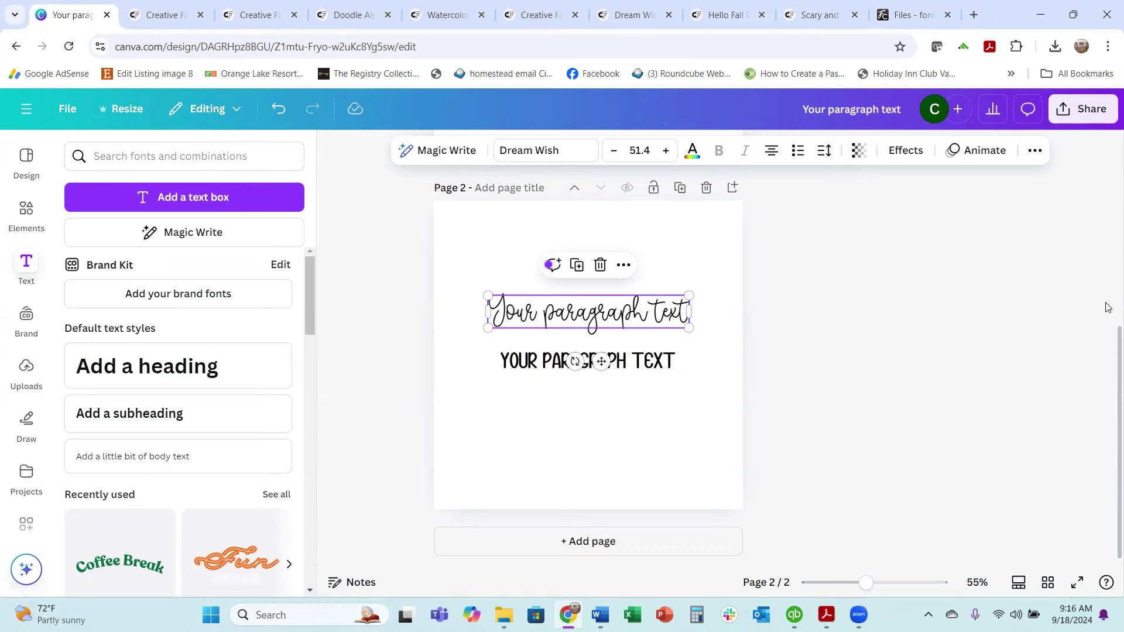
double_click(686, 312)
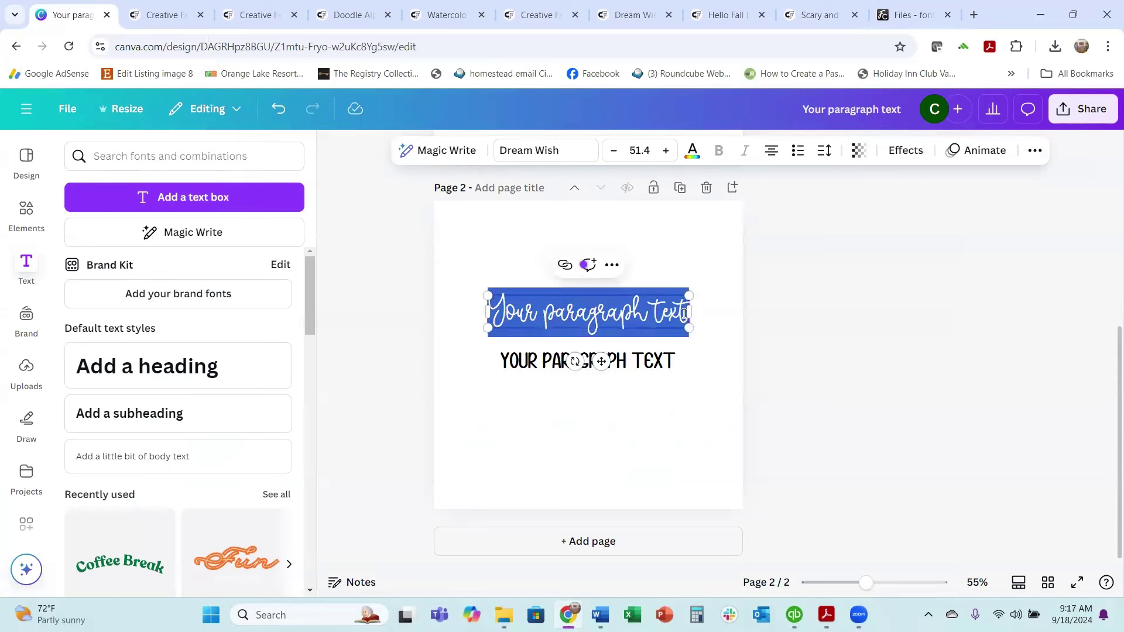
key("BackSpace")
type("F")
key("BackSpace")
type("F")
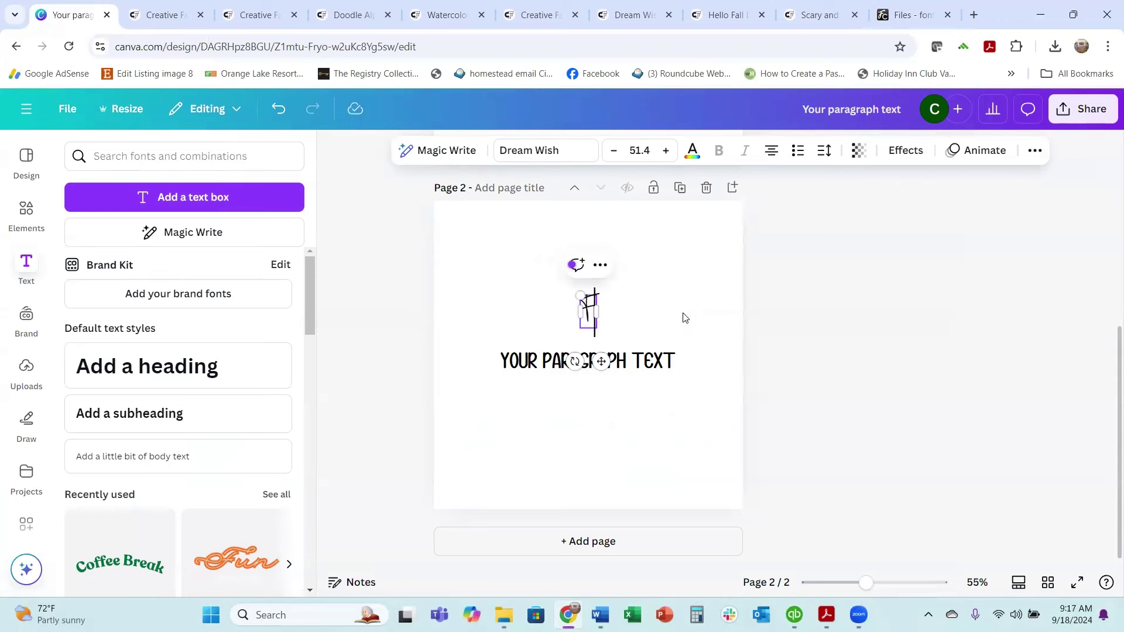
type("A")
key("BackSpace")
type("fa")
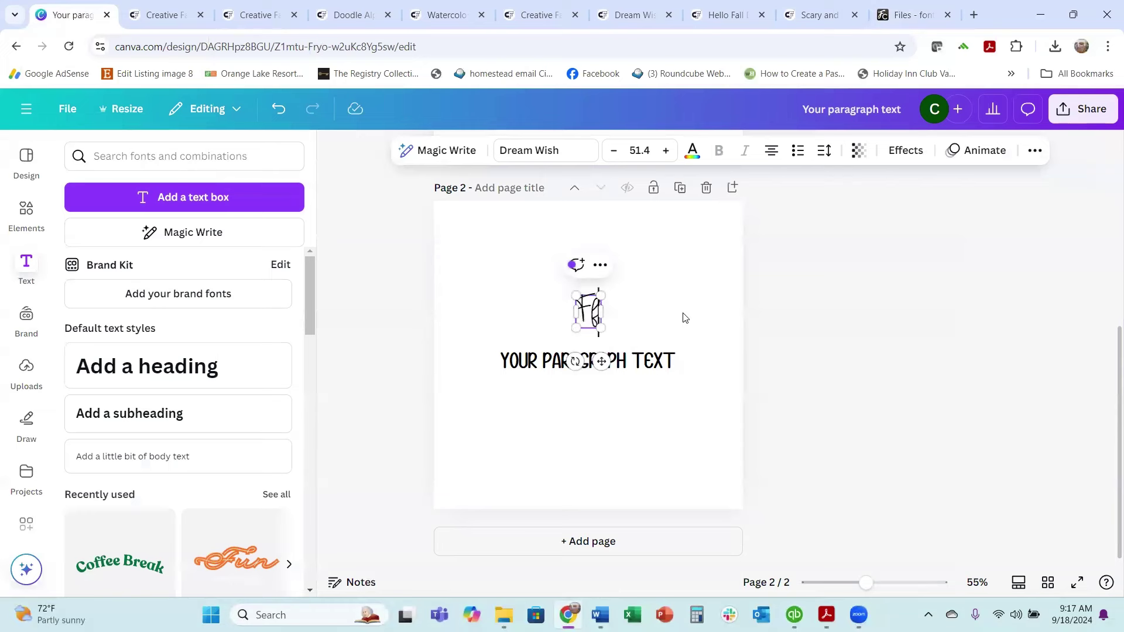
key("BackSpace")
key("BackSpace")
key("BackSpace")
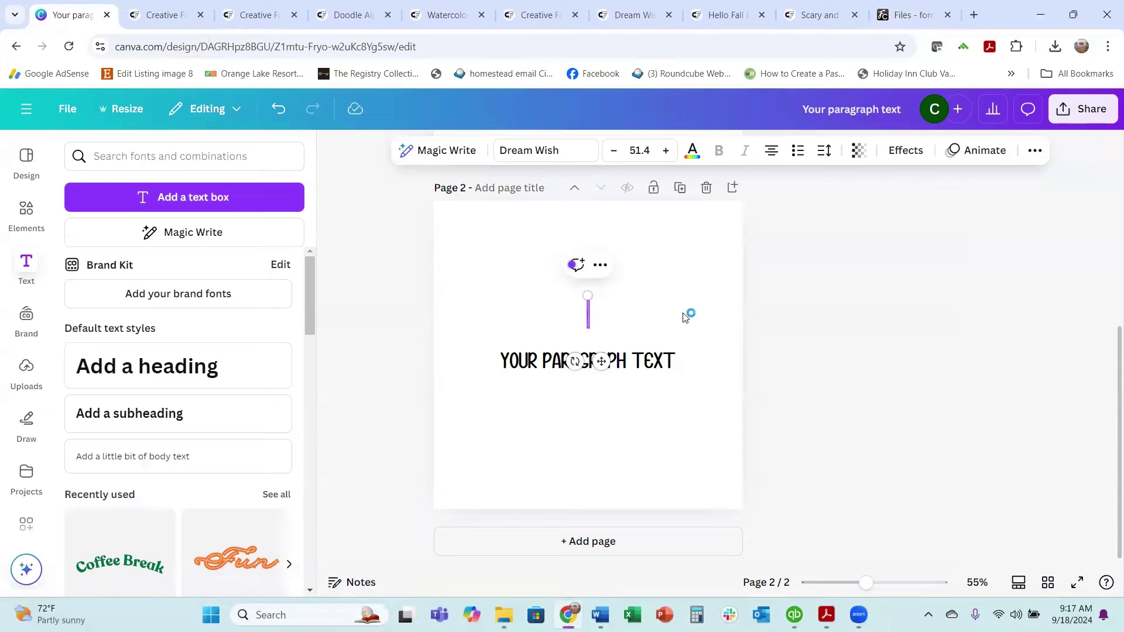
- Enter "falling in love" in the emptied script text box on page 2
type("Falling in")
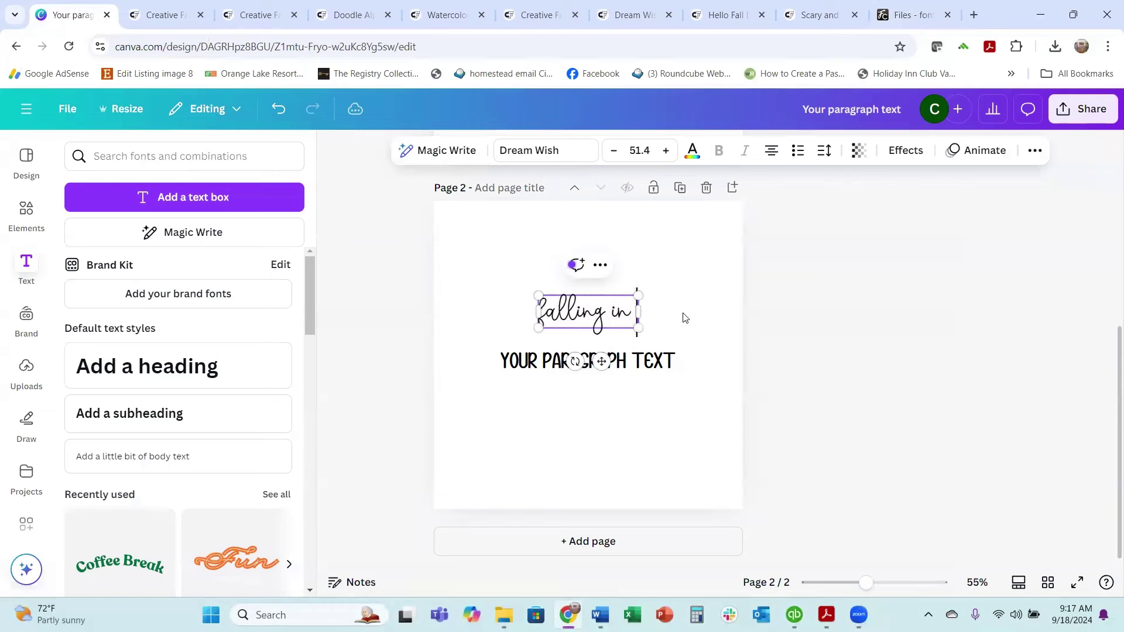
type(" love")
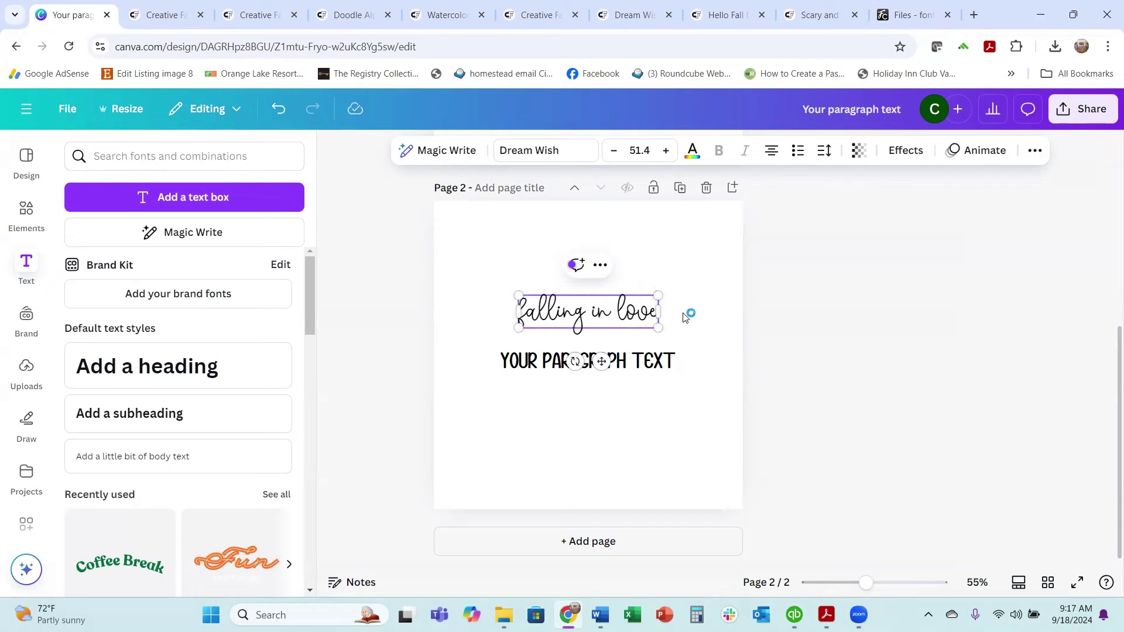
left_click(611, 406)
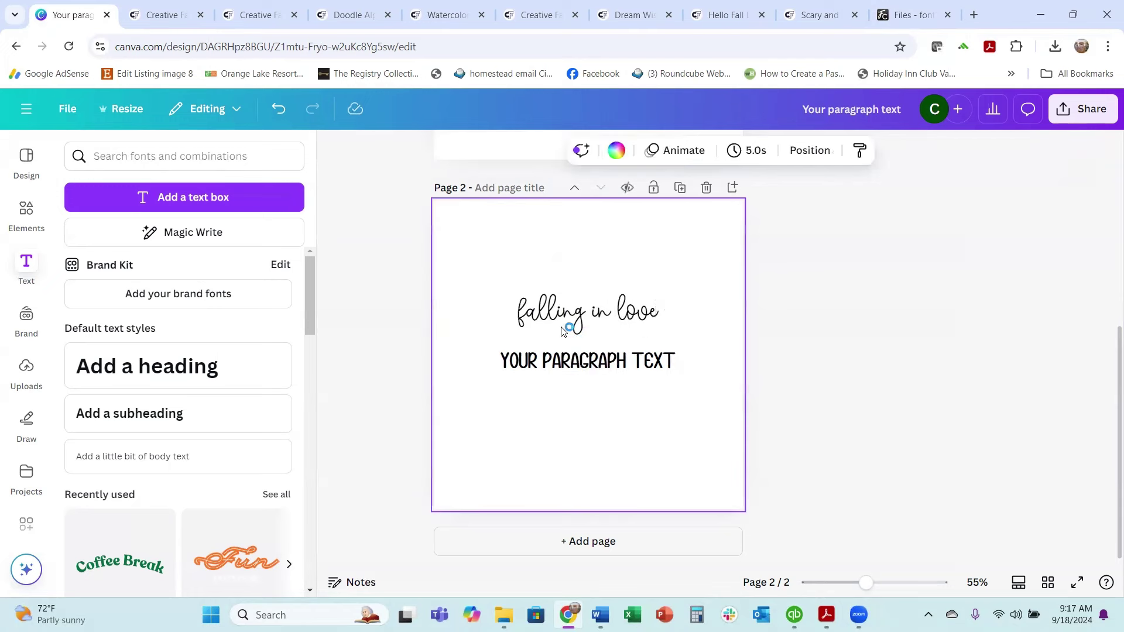
- Replace the initial "f" of "falling" with the leading-swash f glyph copied from the Dreamwish font in Fontcloud
left_click(531, 316)
left_click(531, 315)
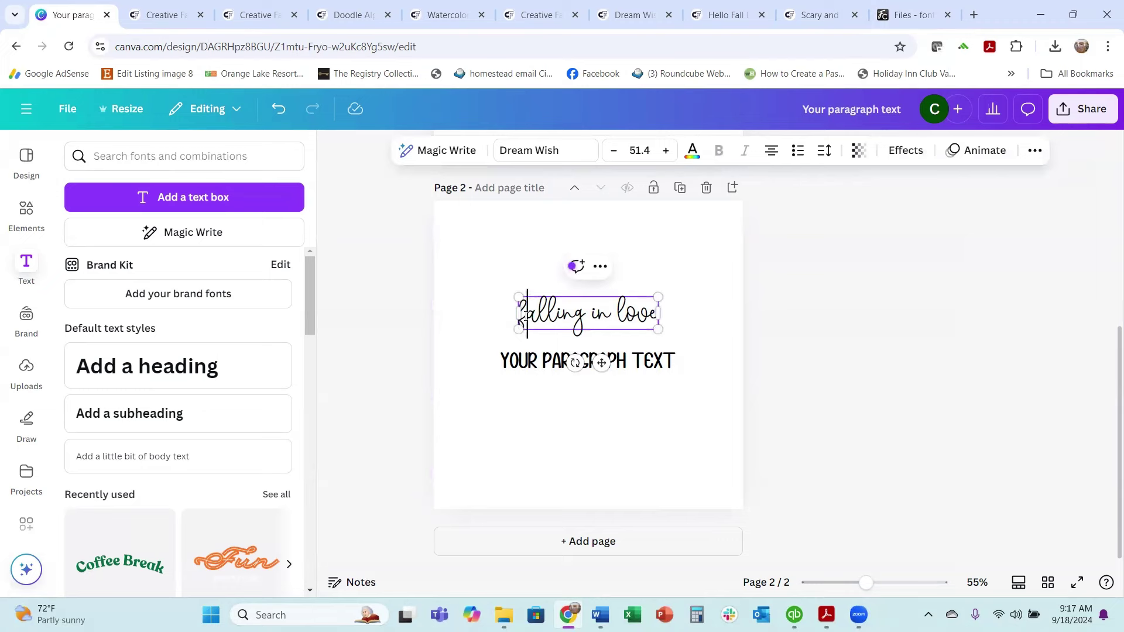
key("BackSpace")
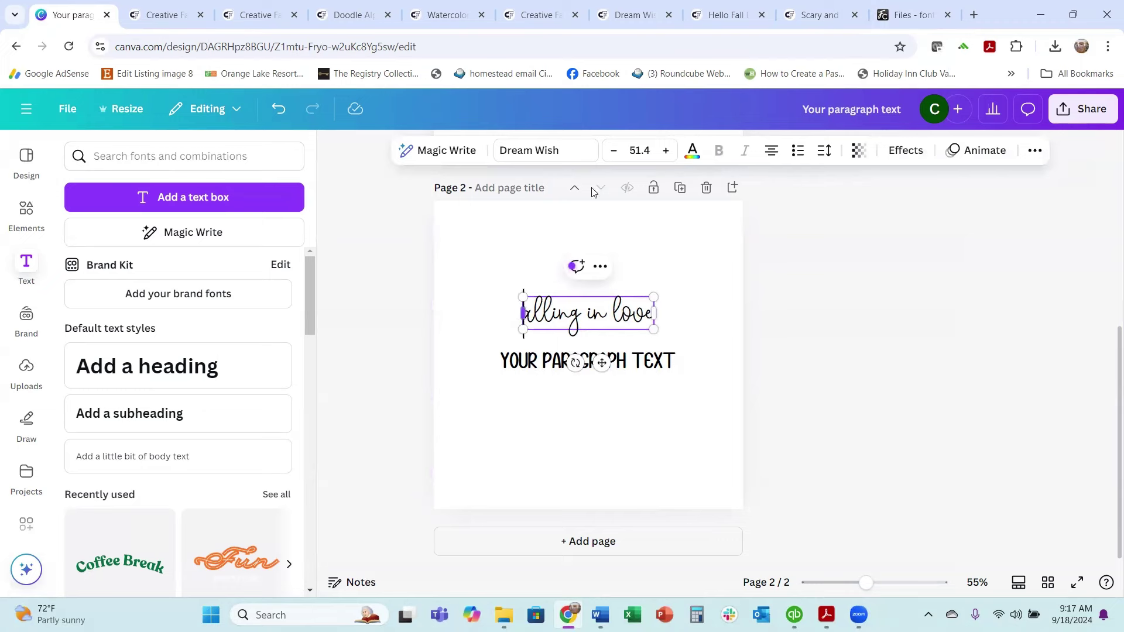
left_click(907, 15)
scroll(533, 505, "up", 5)
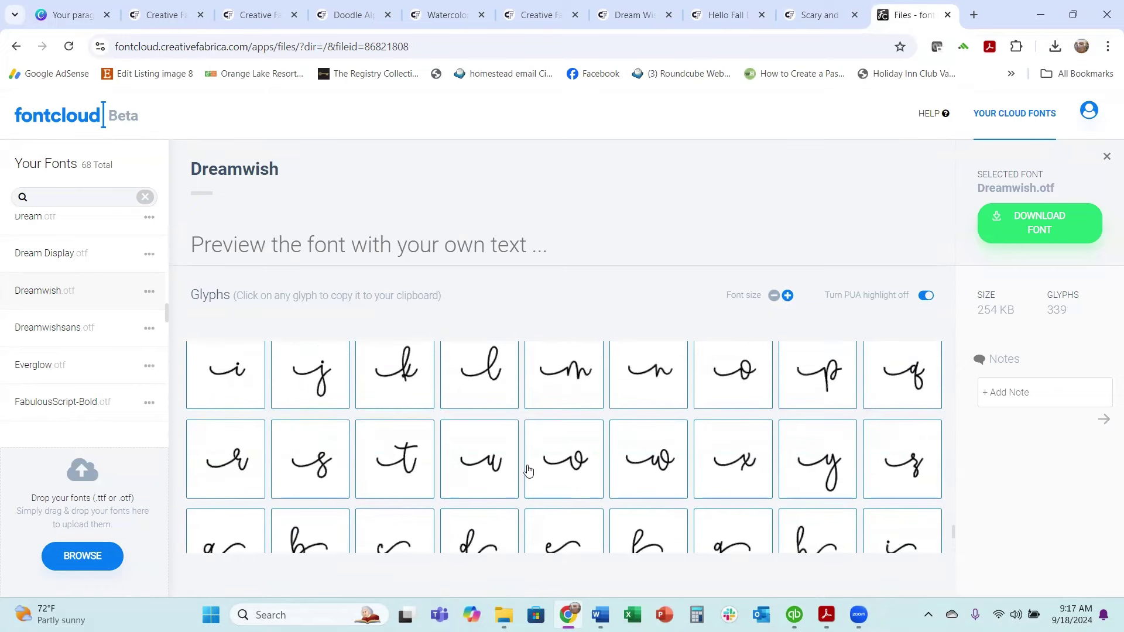
scroll(528, 470, "up", 2)
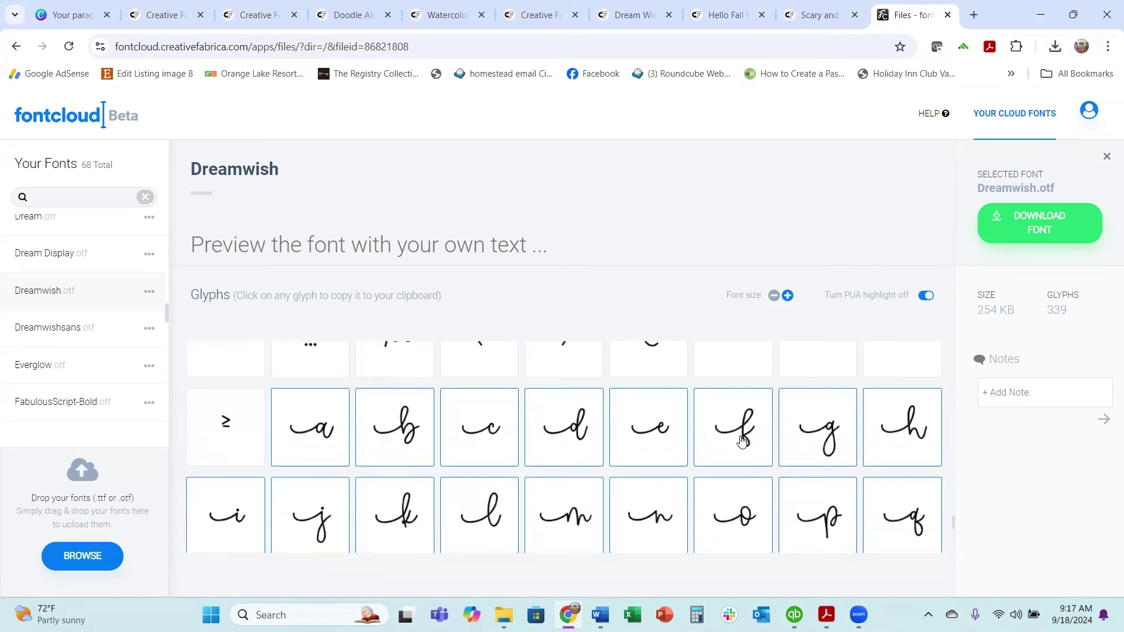
left_click(742, 440)
left_click(71, 16)
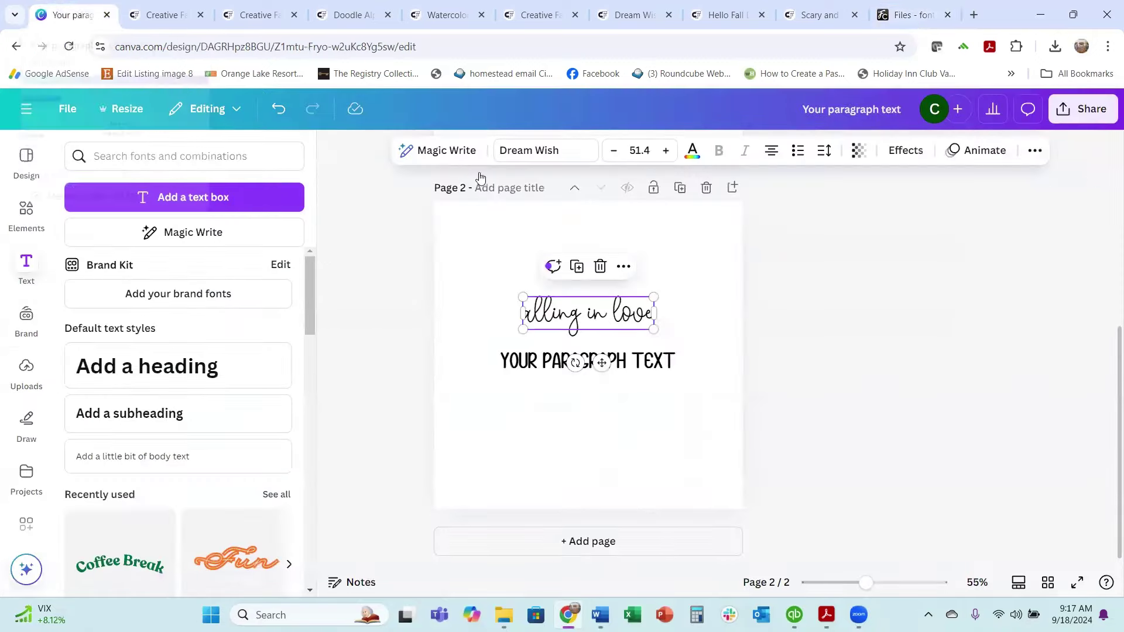
left_click(525, 316)
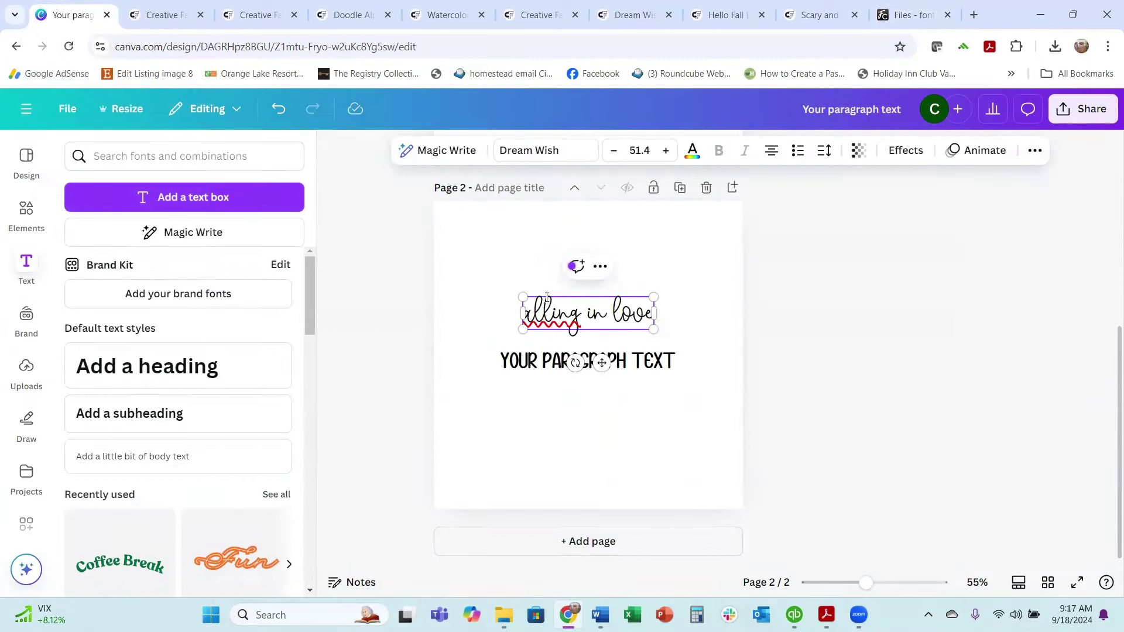
type("f")
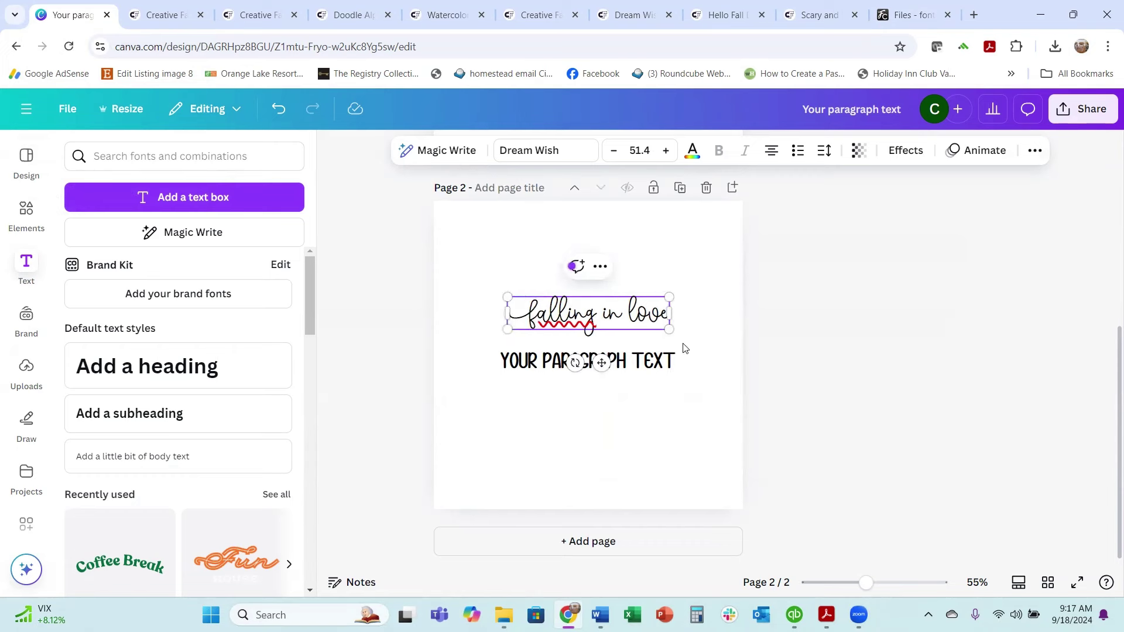
- Replace the final "e" of "love" on page 2 with the trailing-swash e glyph copied from the Dreamwish font in Fontcloud
left_click(665, 314)
left_click_drag(677, 309, 674, 310)
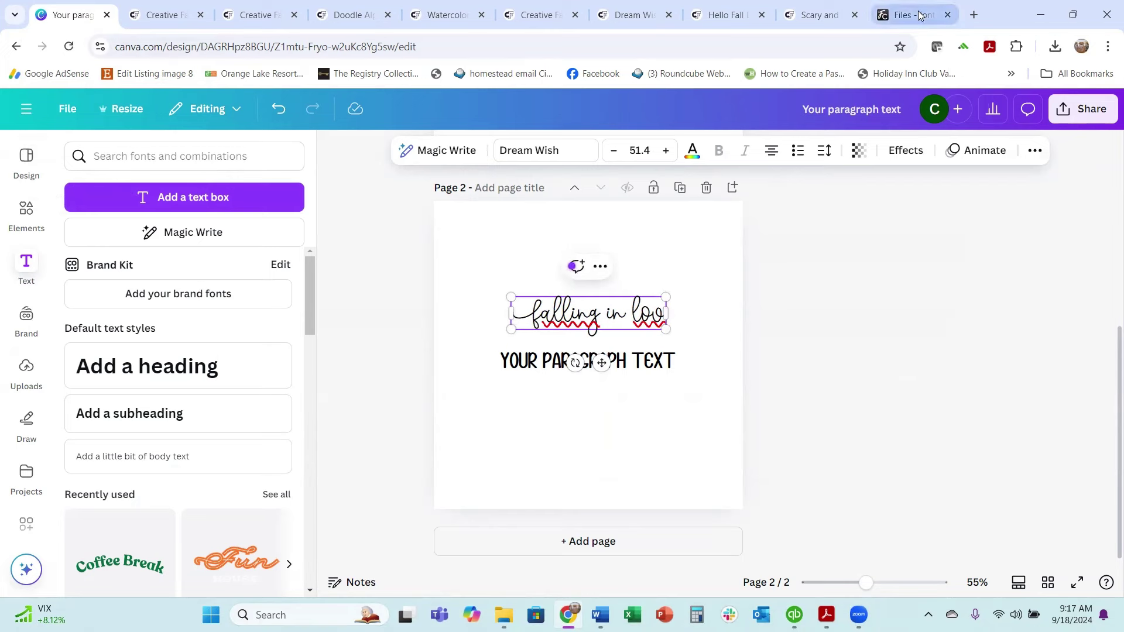
left_click(904, 22)
scroll(611, 419, "down", 5)
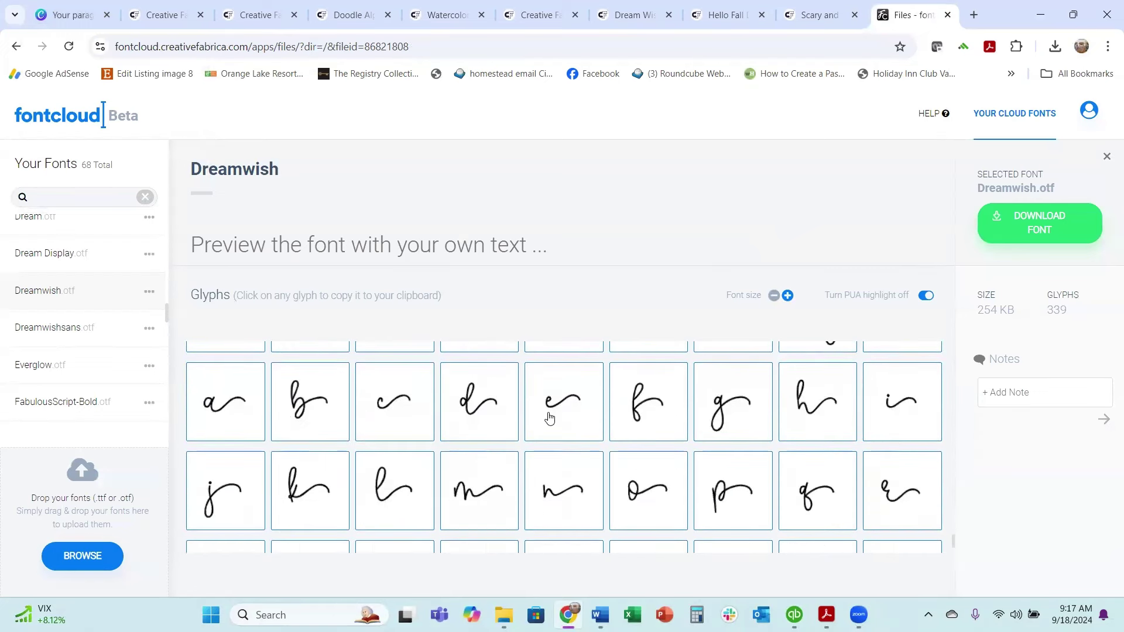
left_click(556, 414)
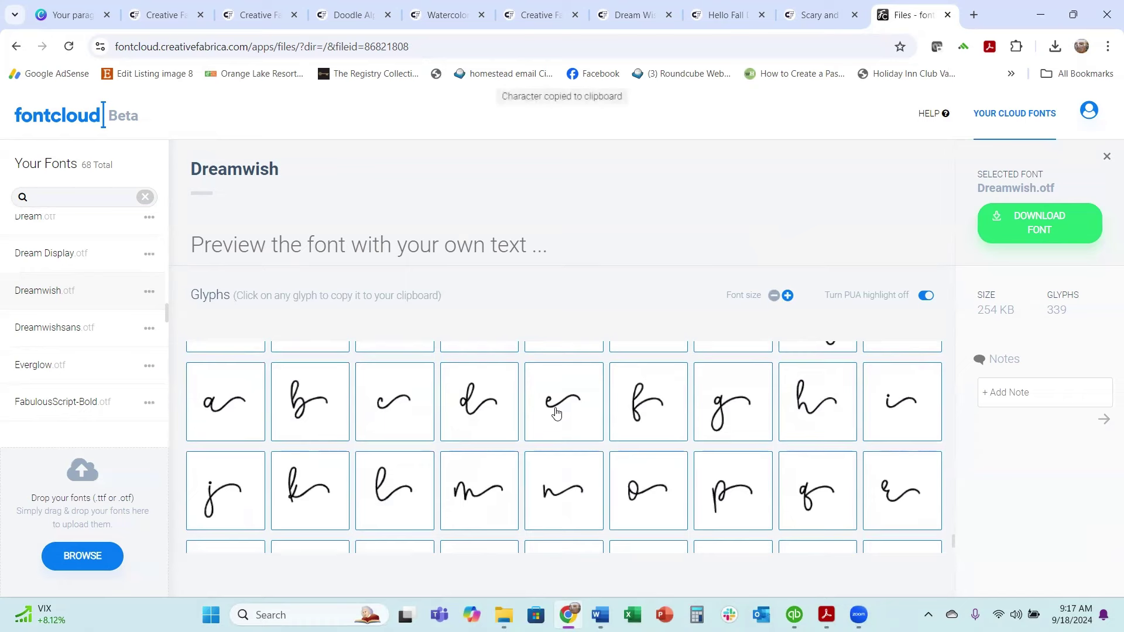
left_click(61, 16)
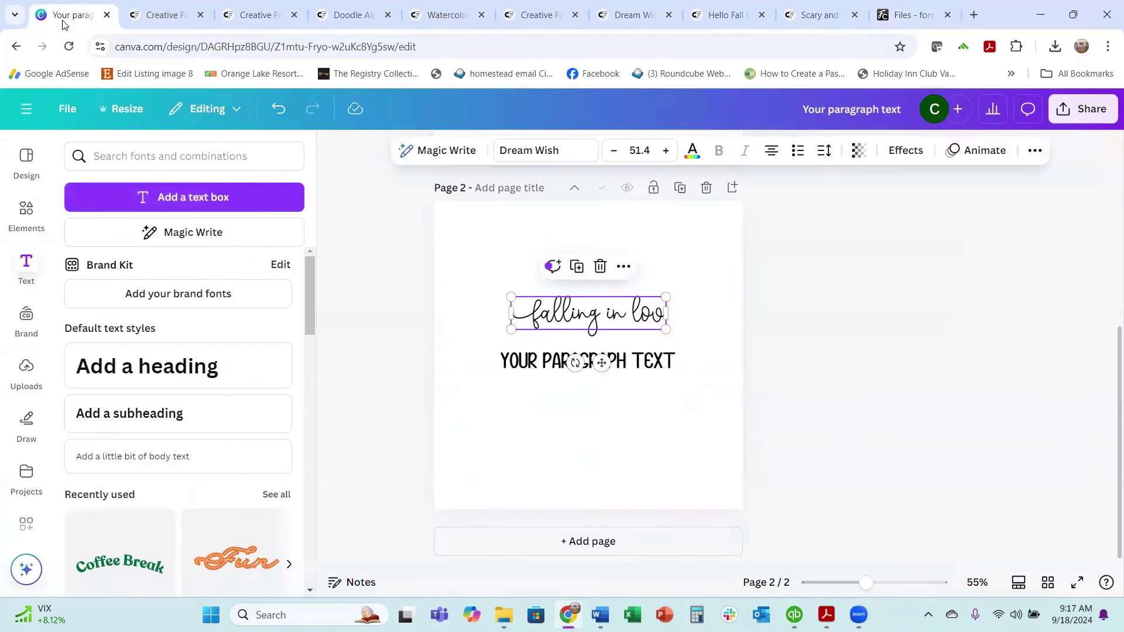
left_click(664, 317)
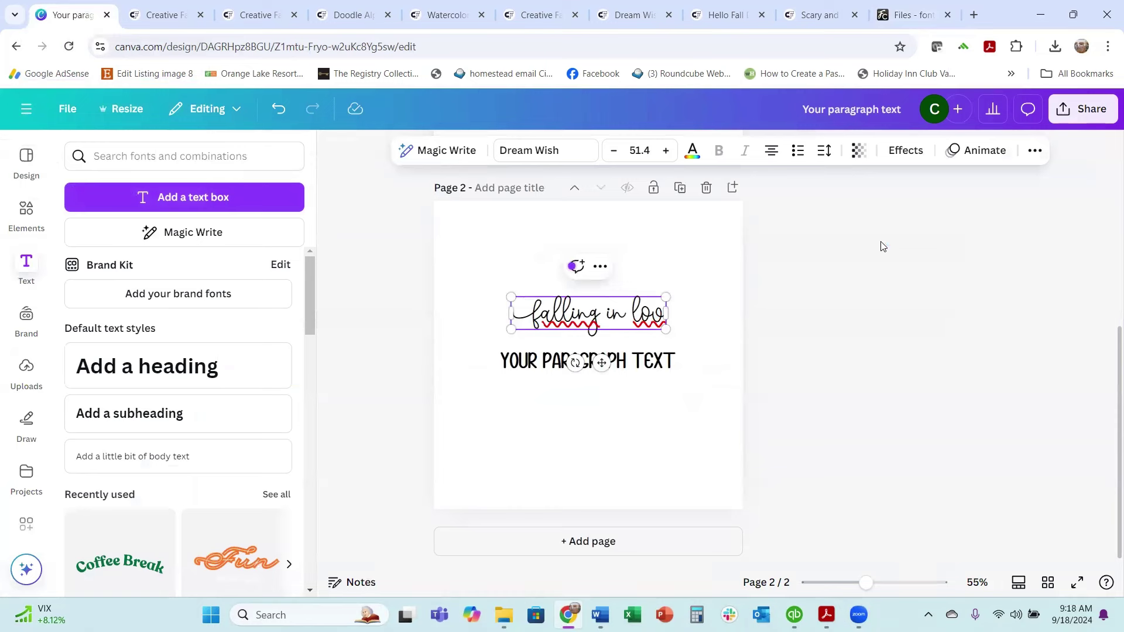
key("ctrl+v")
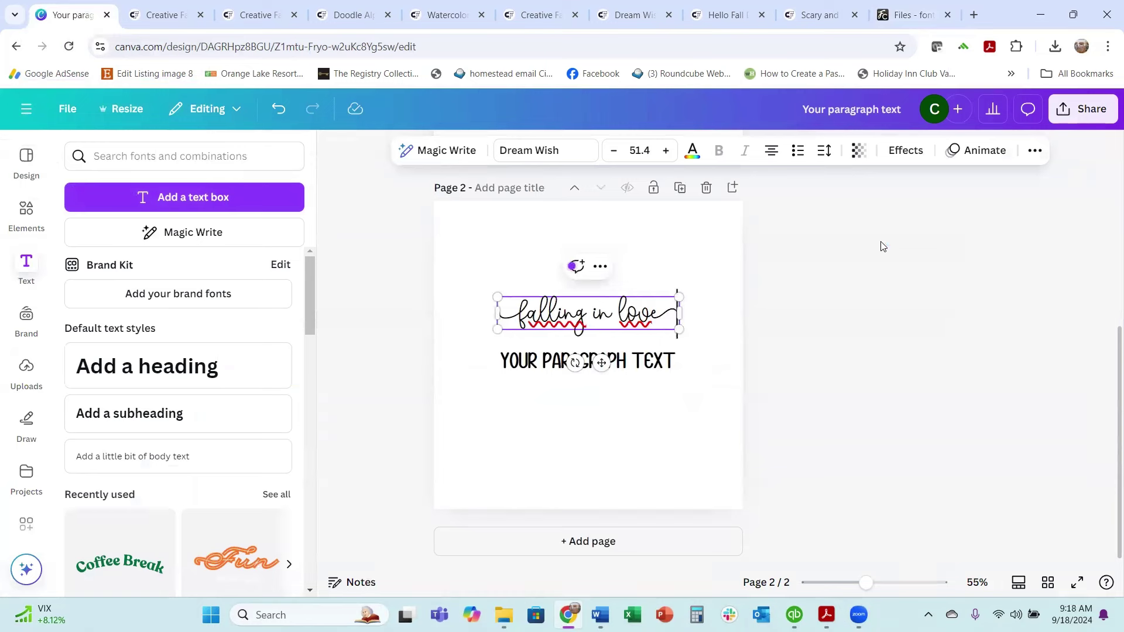
left_click(697, 437)
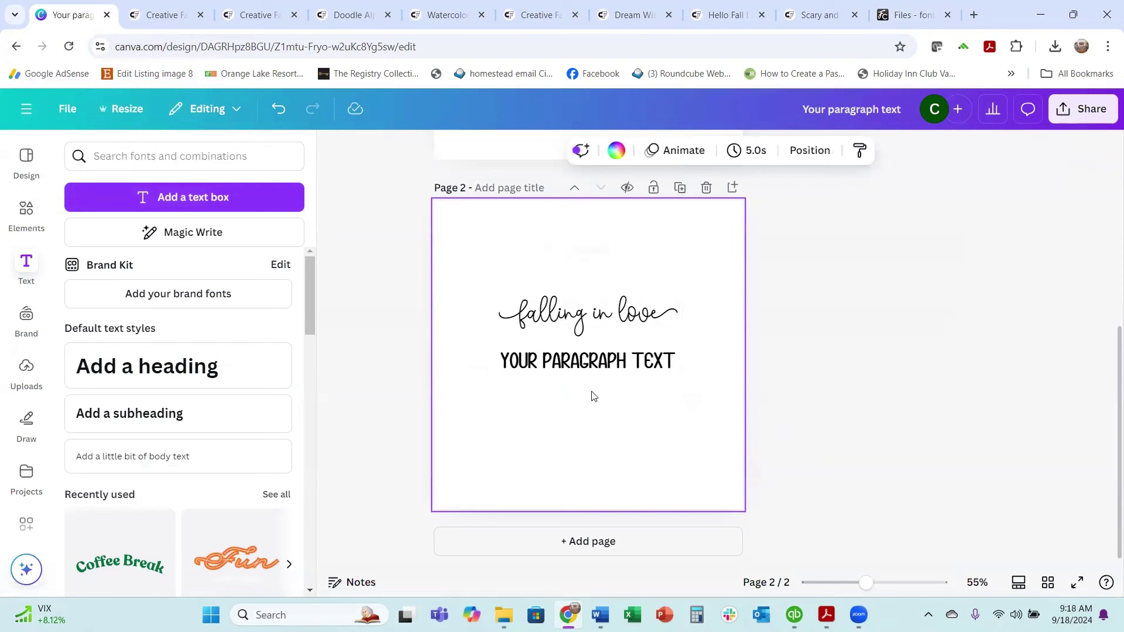
- Replace the placeholder wording in the Dream Display text box on page 2 with "WITH FALL"
left_click(585, 367)
double_click(584, 367)
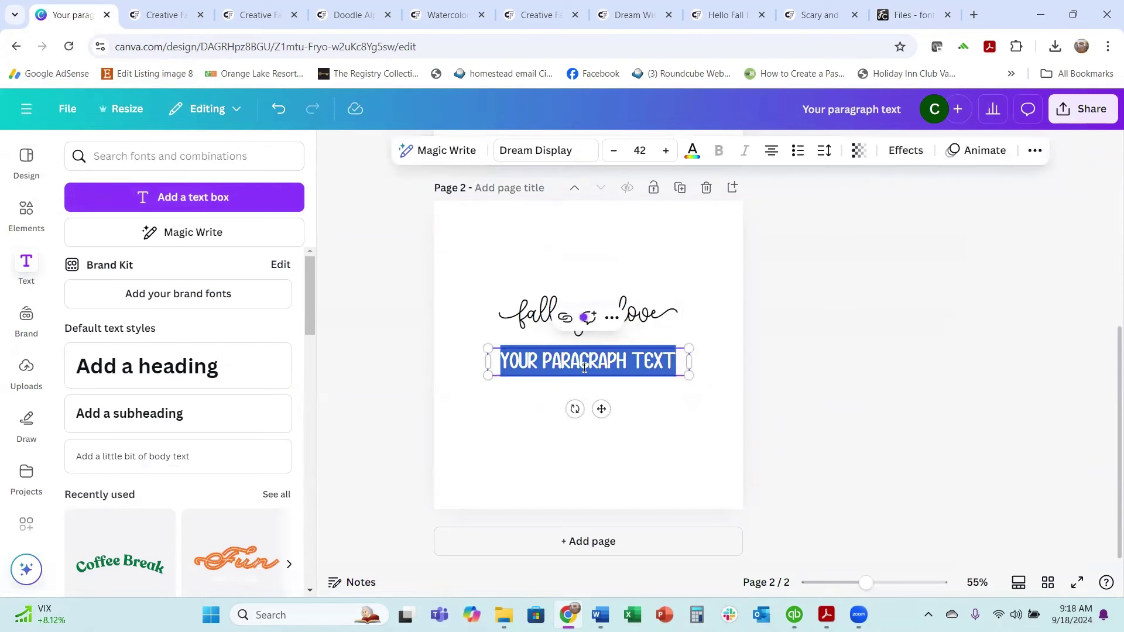
type("WTIH FALL")
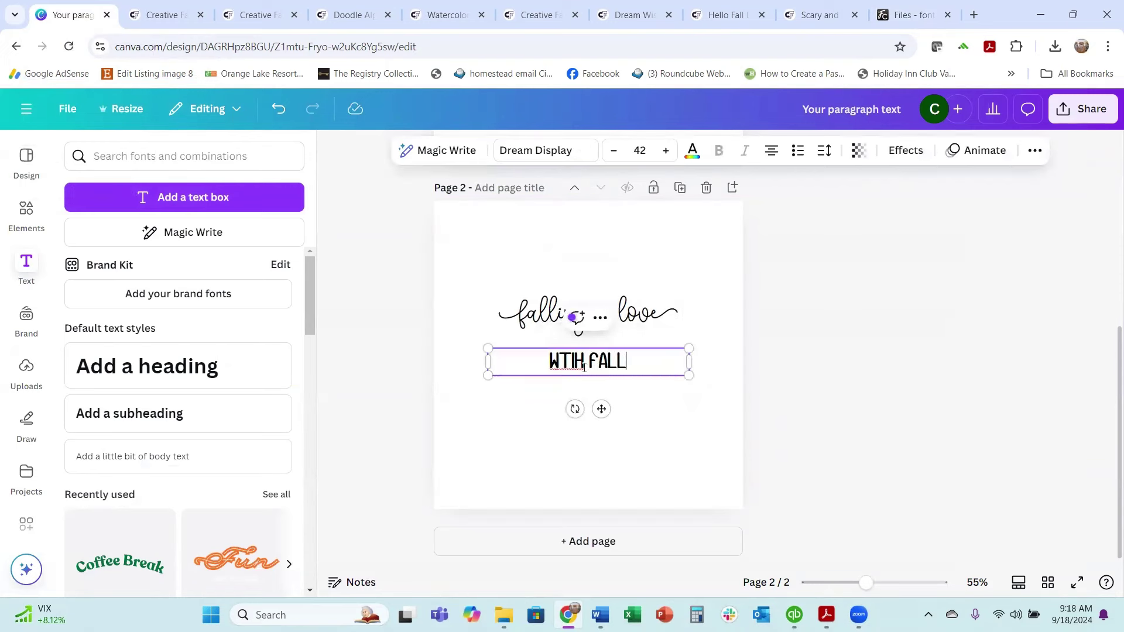
key("ctrl+z")
key("BackSpace")
key("BackSpace")
key("BackSpace")
key("BackSpace")
key("BackSpace")
type("ITH")
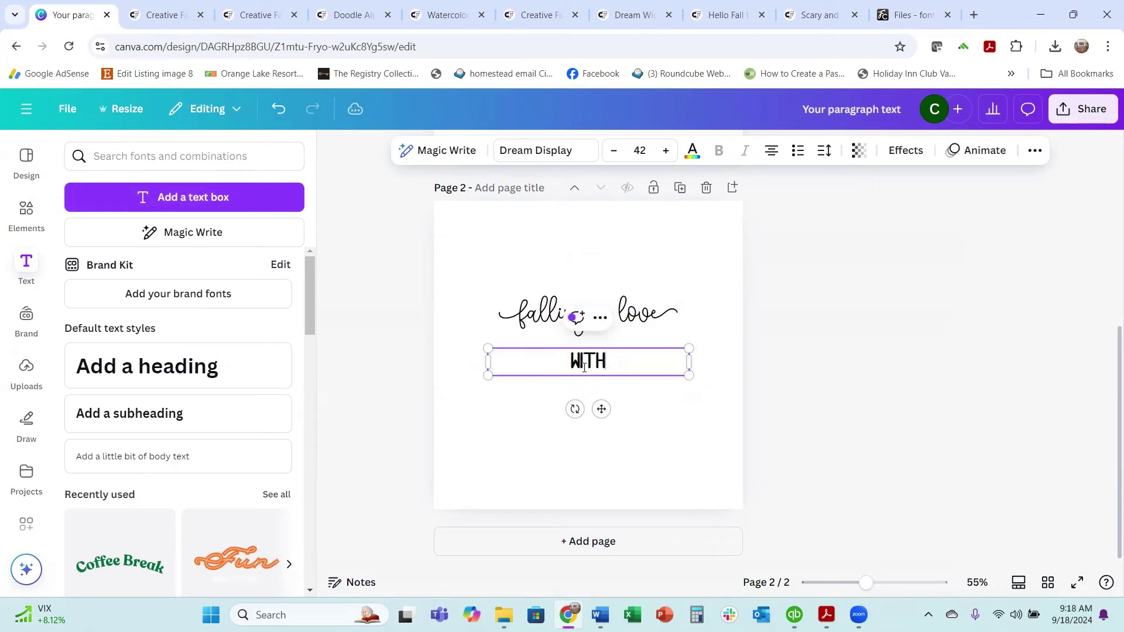
type(" FALL")
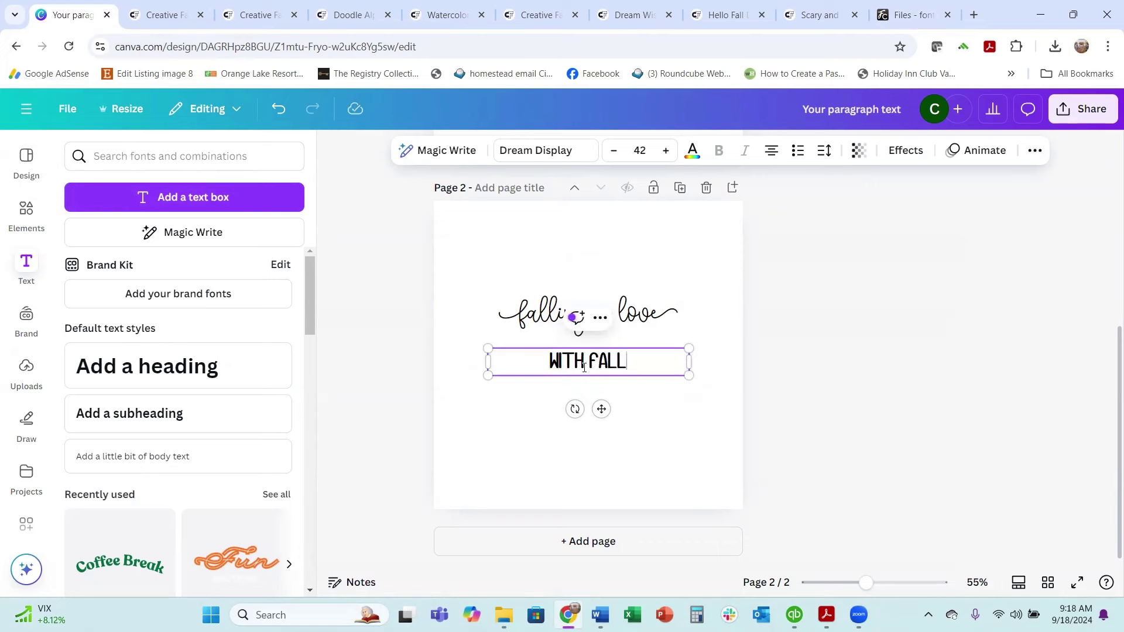
- Enlarge the "WITH FALL" text to size 79 and bring the two text lines closer together
left_click(667, 151)
left_click(667, 151)
left_click_drag(669, 151, 672, 153)
left_click(873, 326)
left_click_drag(597, 367, 567, 309)
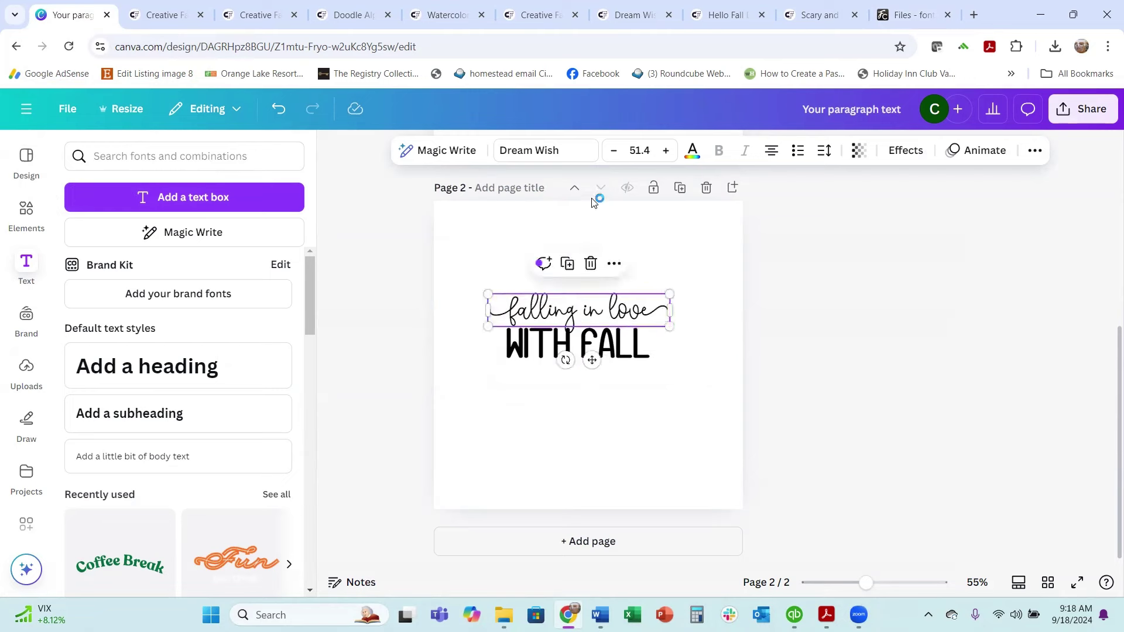
- Enlarge the "falling in love" script to size 79.4 and move it up above "WITH FALL"
left_click(665, 151)
left_click(665, 150)
left_click(665, 151)
left_click(665, 150)
left_click_drag(665, 150, 665, 151)
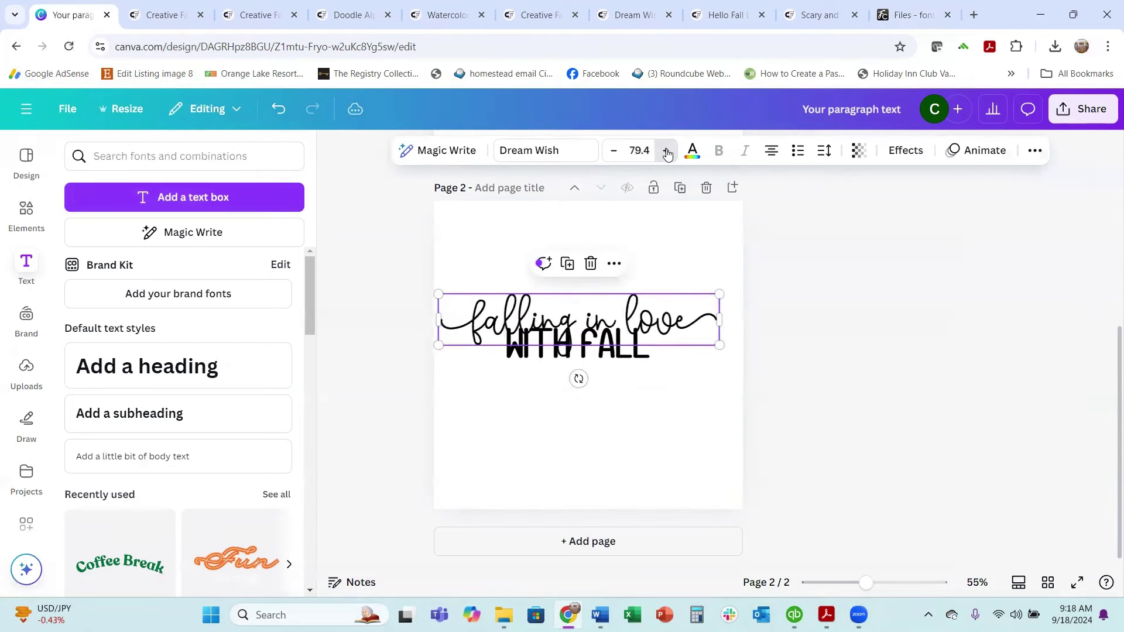
mouse_move(628, 310)
left_mouse_down()
mouse_move(633, 296)
mouse_move(637, 322)
mouse_move(639, 291)
left_mouse_up()
- Reduce the "WITH FALL" text to size 74.5 and position it just under the script, around the descending g
left_click(586, 353)
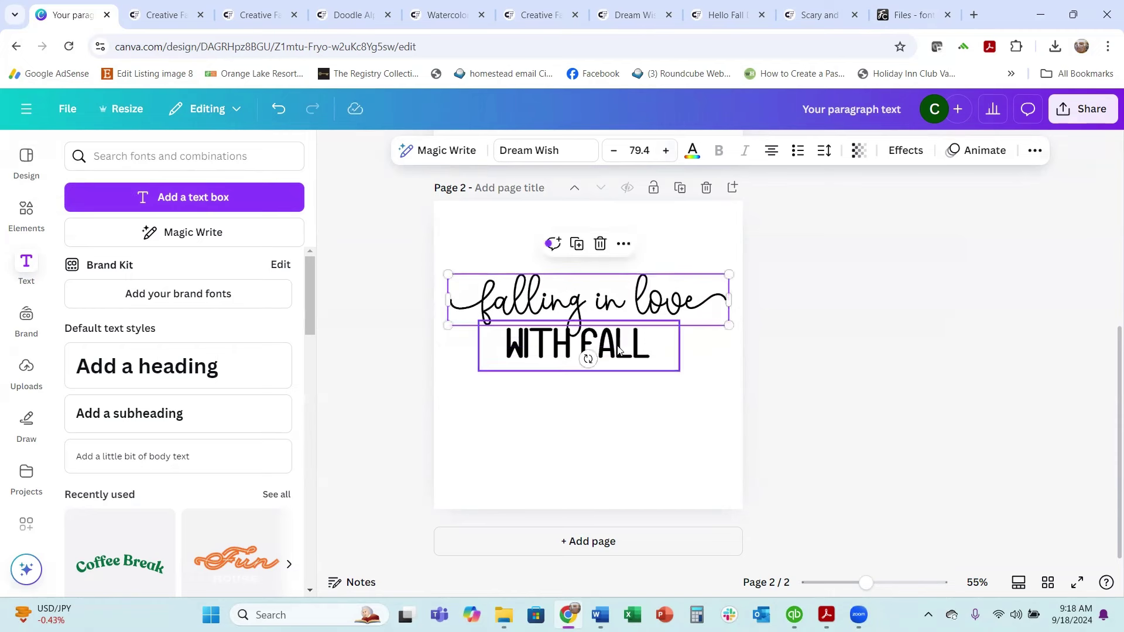
mouse_move(614, 344)
left_mouse_down()
mouse_move(624, 341)
mouse_move(626, 359)
mouse_move(621, 347)
left_mouse_up()
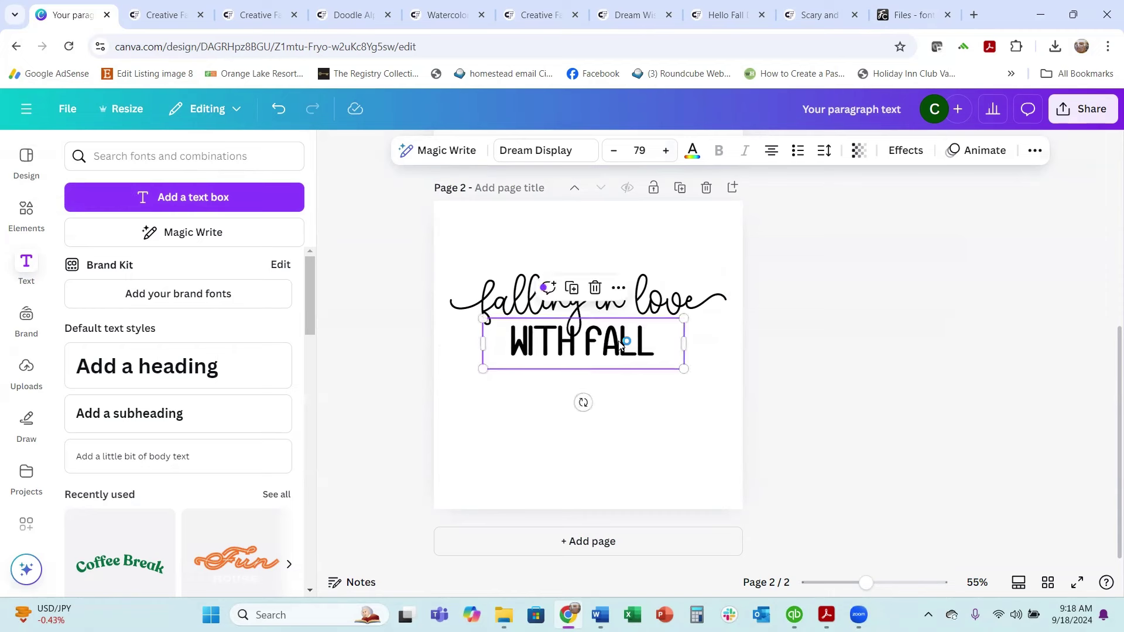
left_click_drag(482, 318, 495, 321)
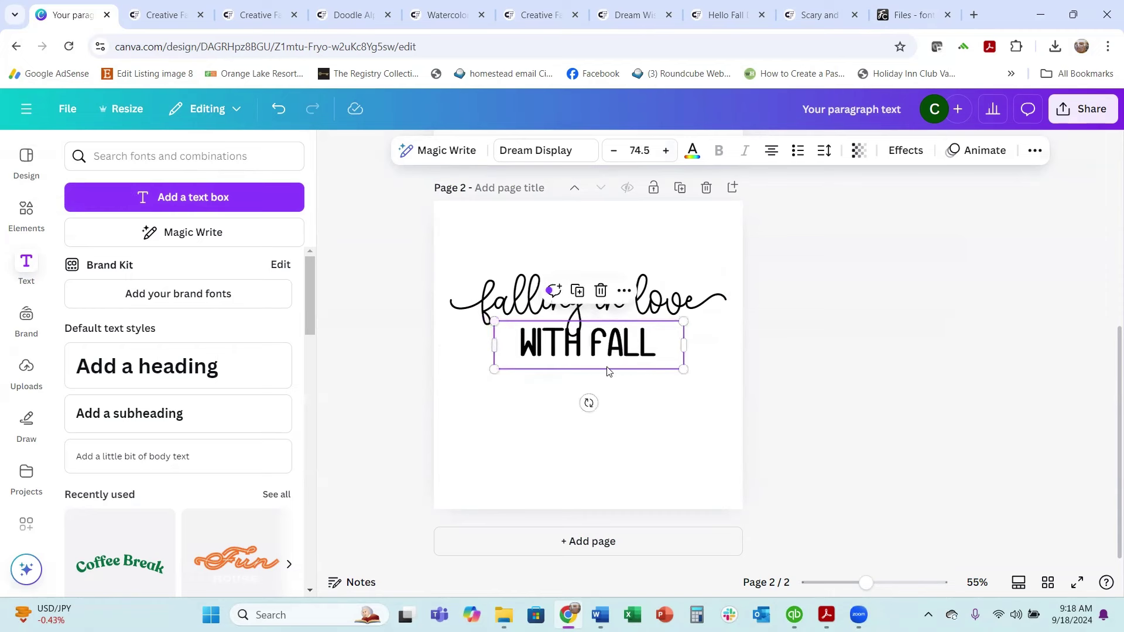
left_click_drag(596, 350, 589, 349)
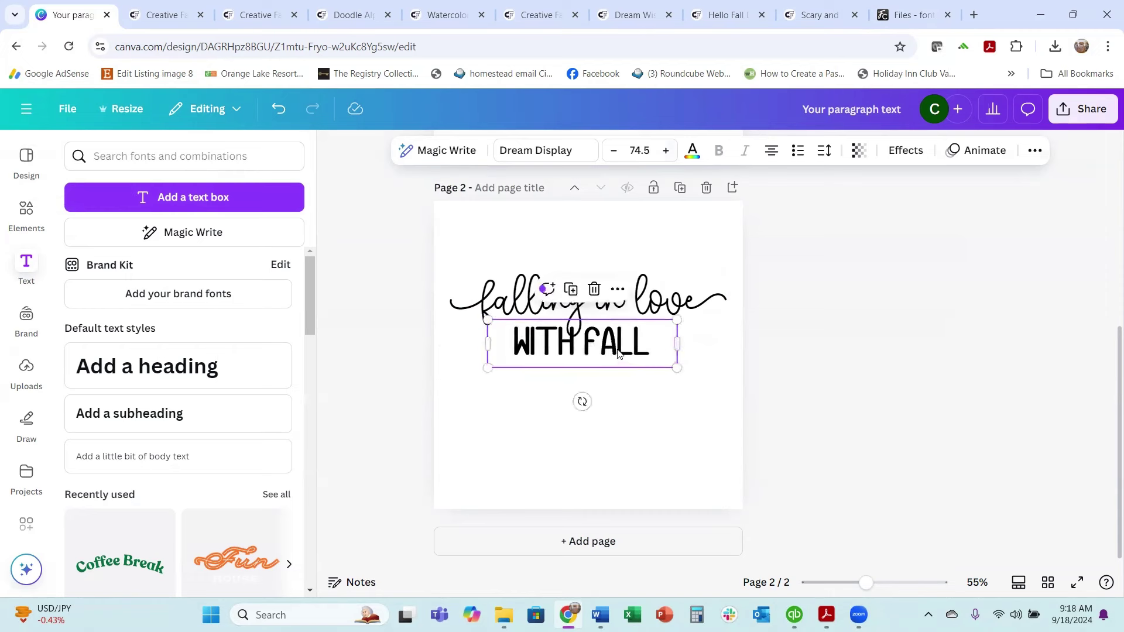
- Apply the Outline effect to the "WITH FALL" text with a thickness of 72
left_click(618, 351)
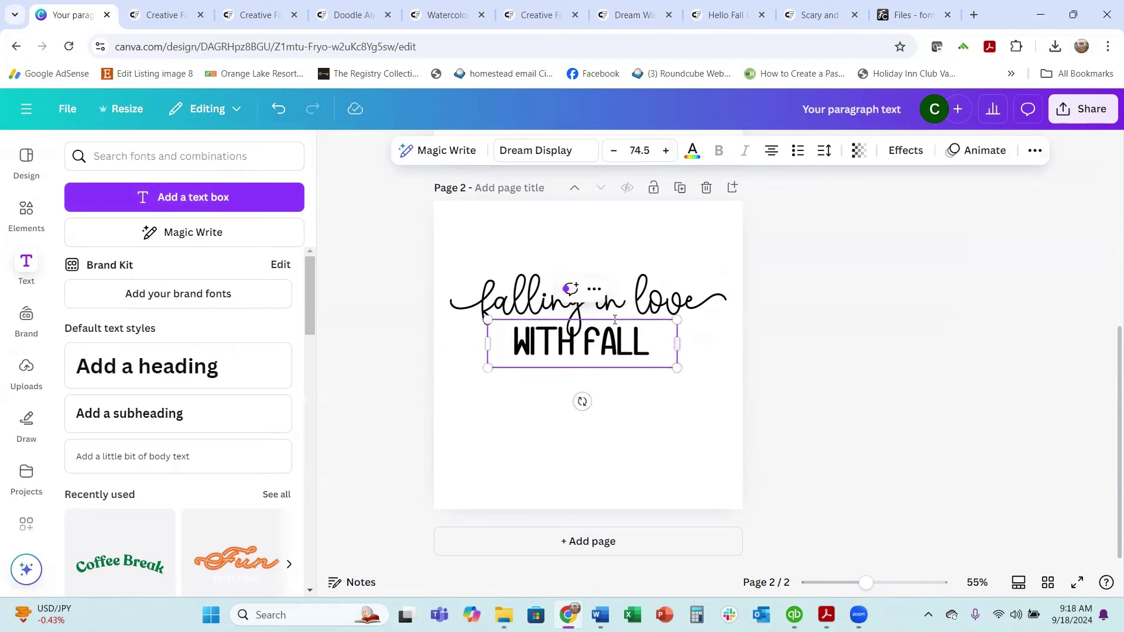
left_click(911, 151)
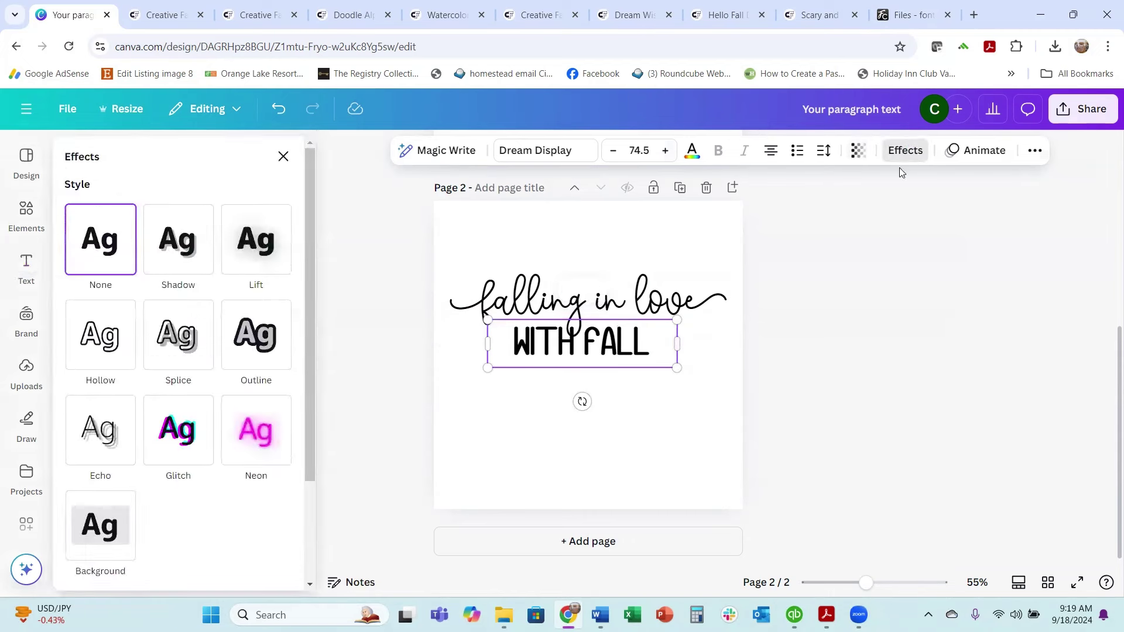
left_click(258, 342)
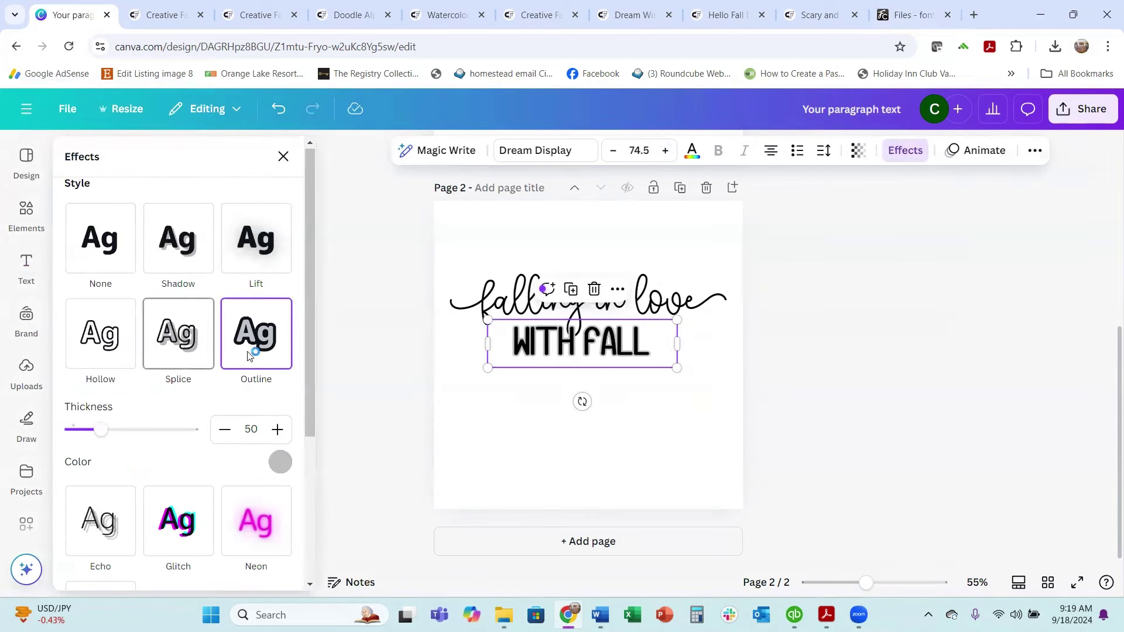
mouse_move(100, 430)
left_mouse_down()
mouse_move(165, 431)
mouse_move(30, 430)
mouse_move(114, 427)
left_mouse_up()
left_click(280, 463)
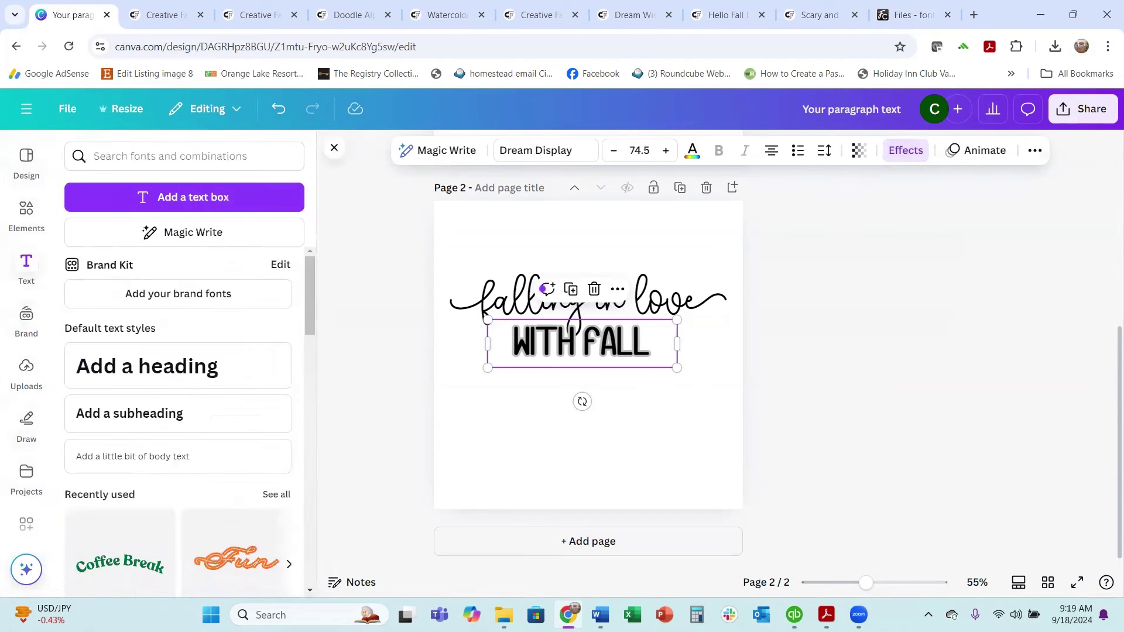
- Search the elements for "fall leaves" and place the maple leaf corner graphic in the lower right of page 2
left_click(26, 217)
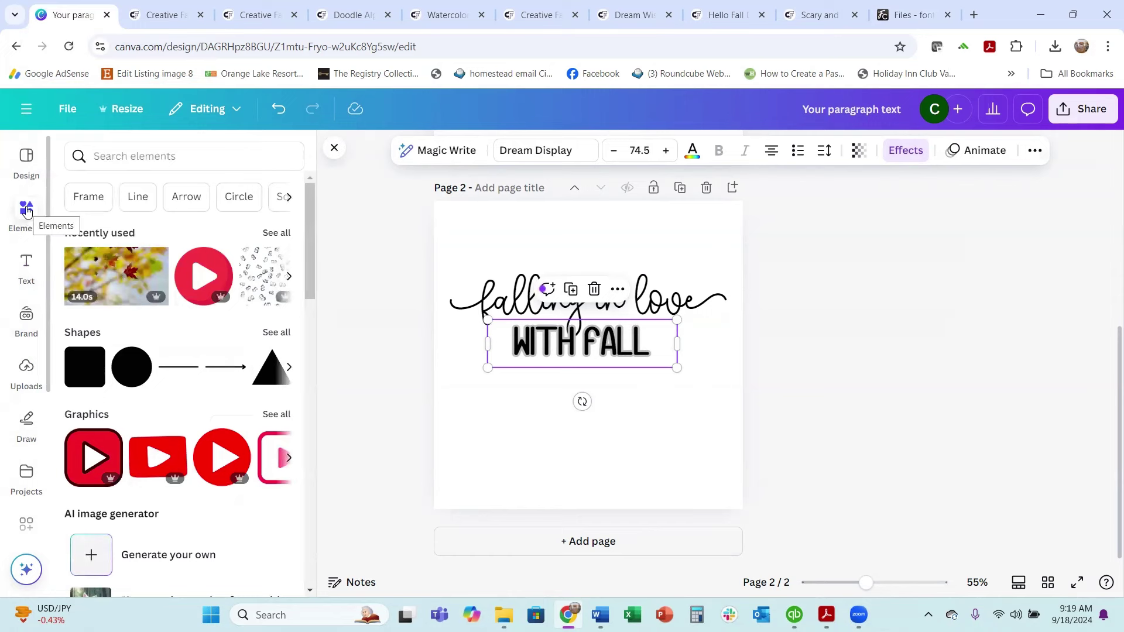
left_click(31, 221)
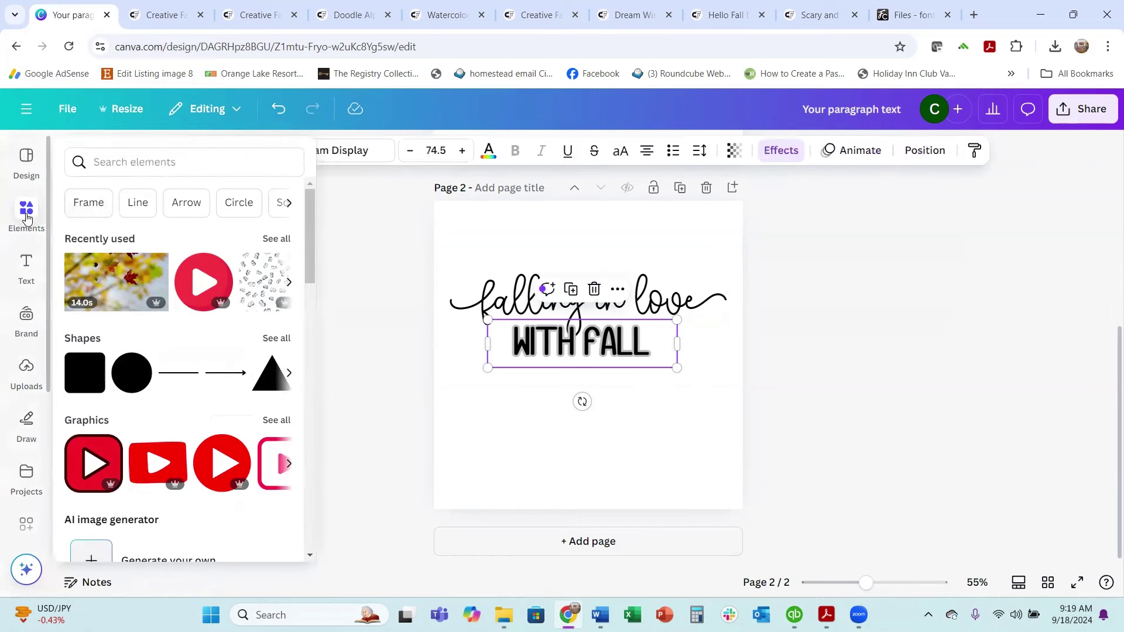
left_click(124, 168)
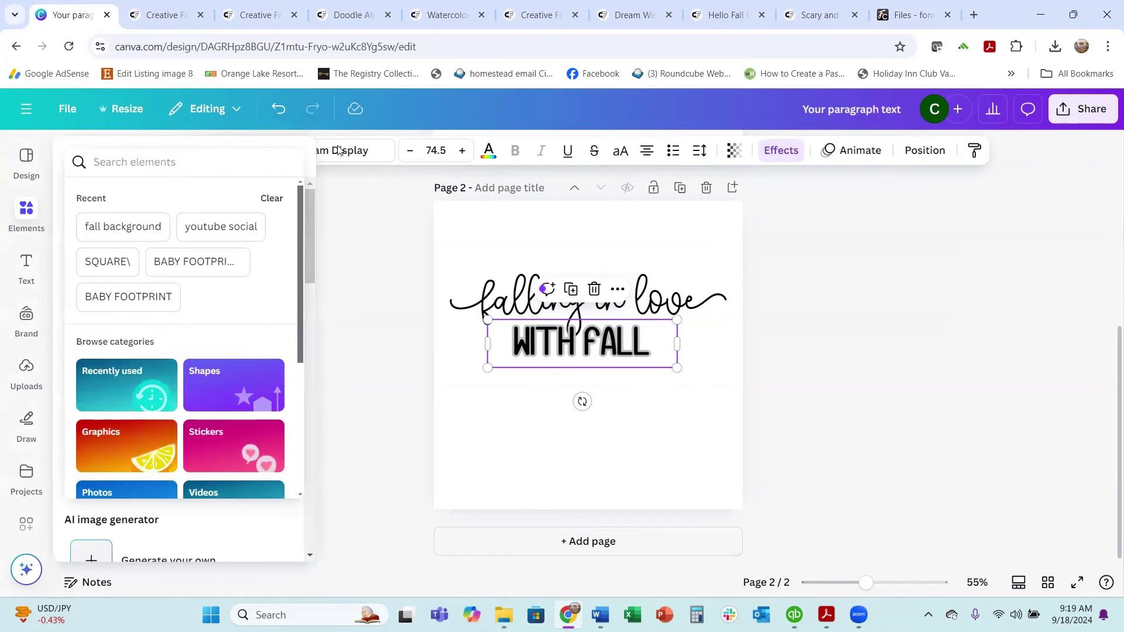
type("fall leaves")
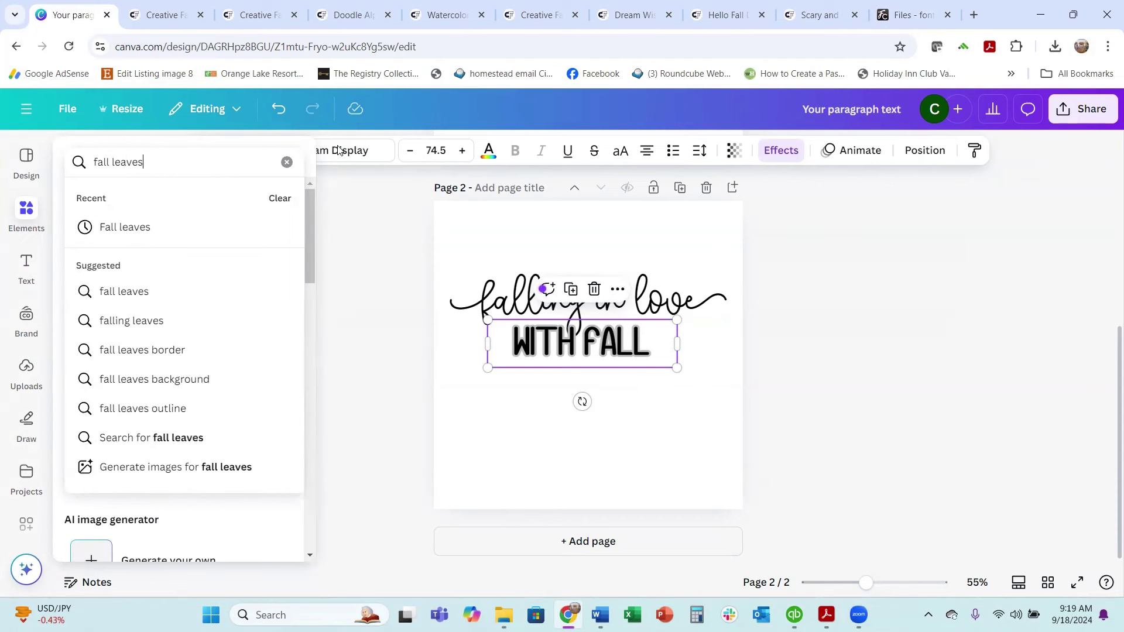
key("Return")
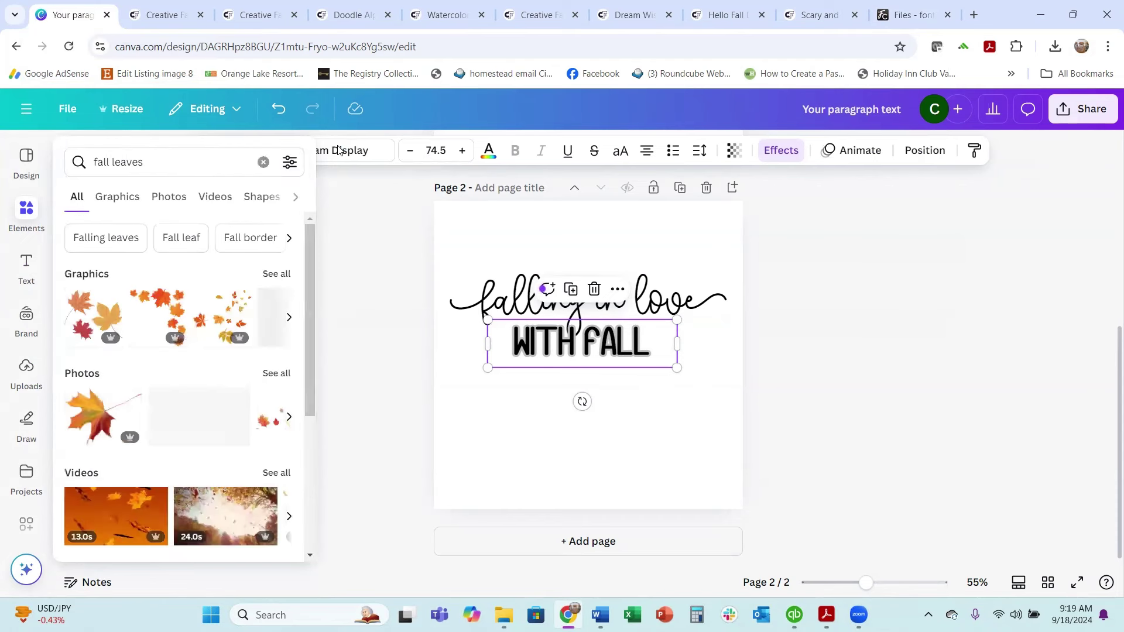
left_click(170, 313)
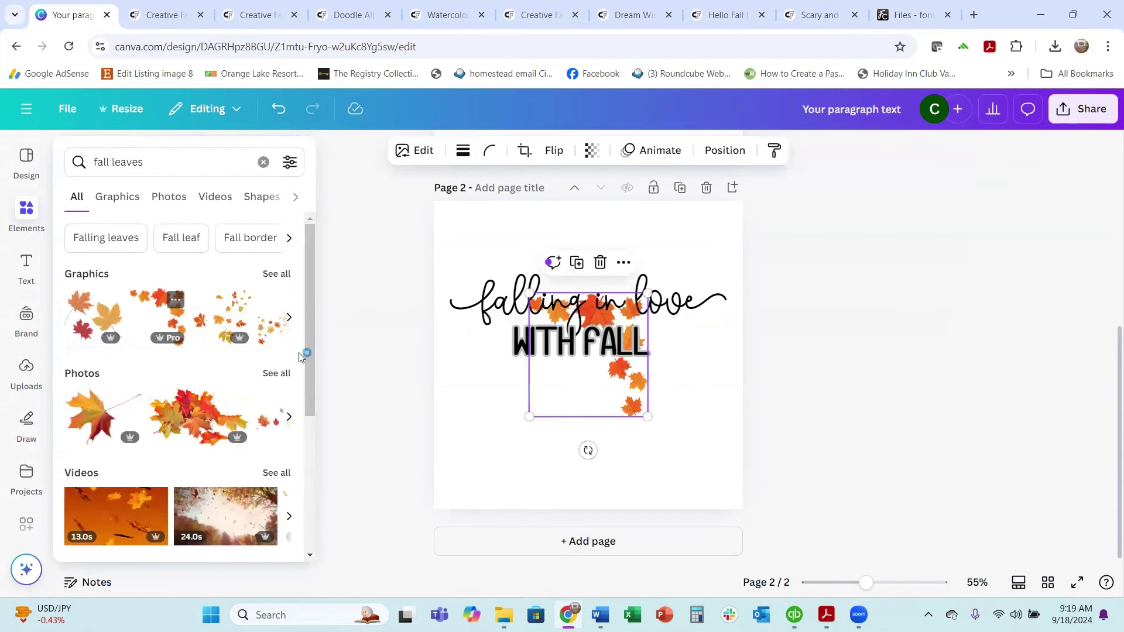
left_click_drag(626, 386, 724, 459)
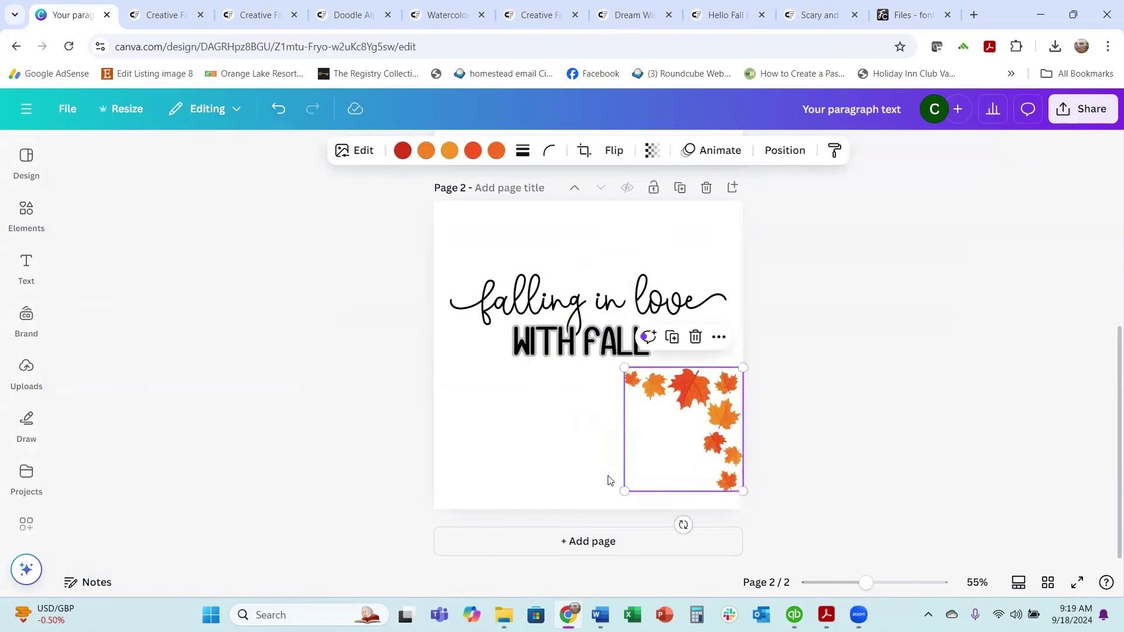
left_click(559, 484)
- Change the outline color of "WITH FALL" to the red-orange document color taken from the leaves
left_click(521, 349)
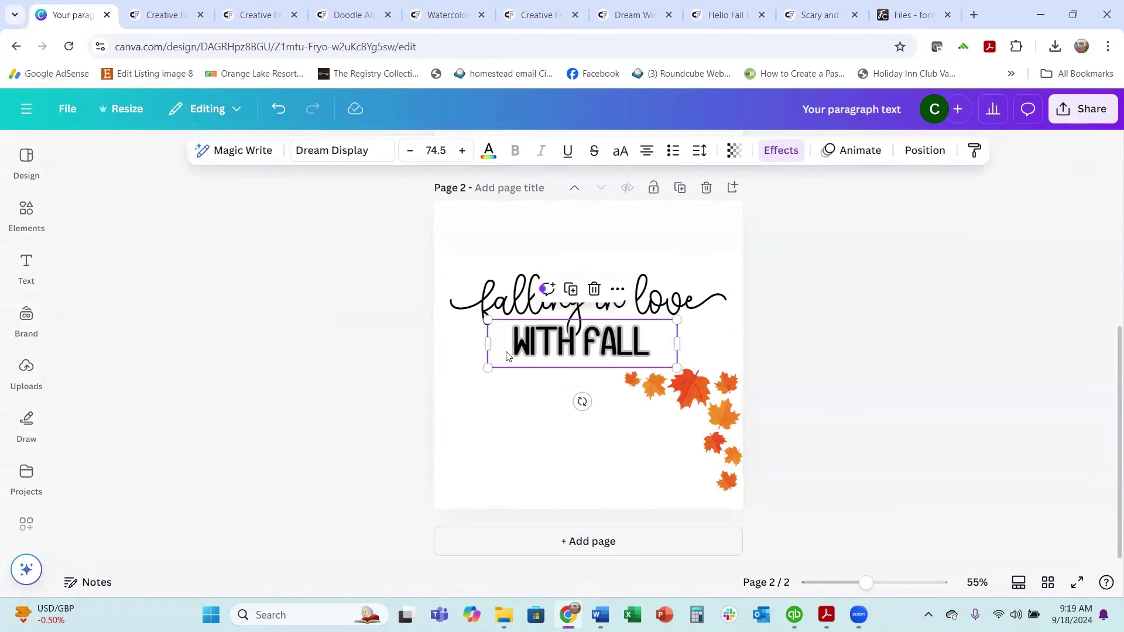
left_click(771, 152)
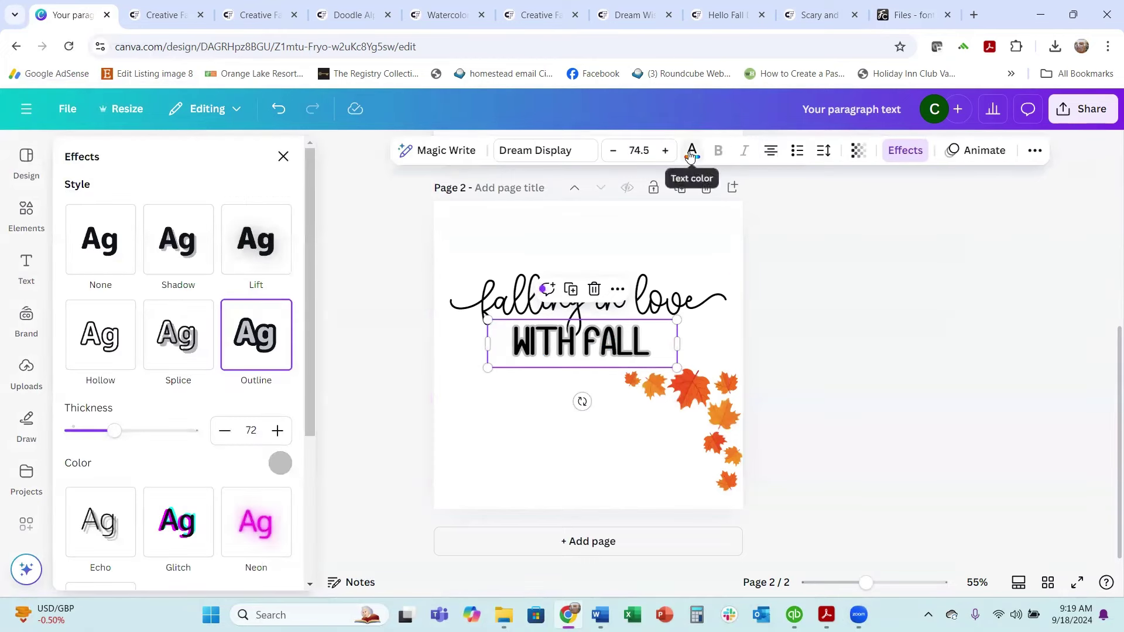
left_click(690, 153)
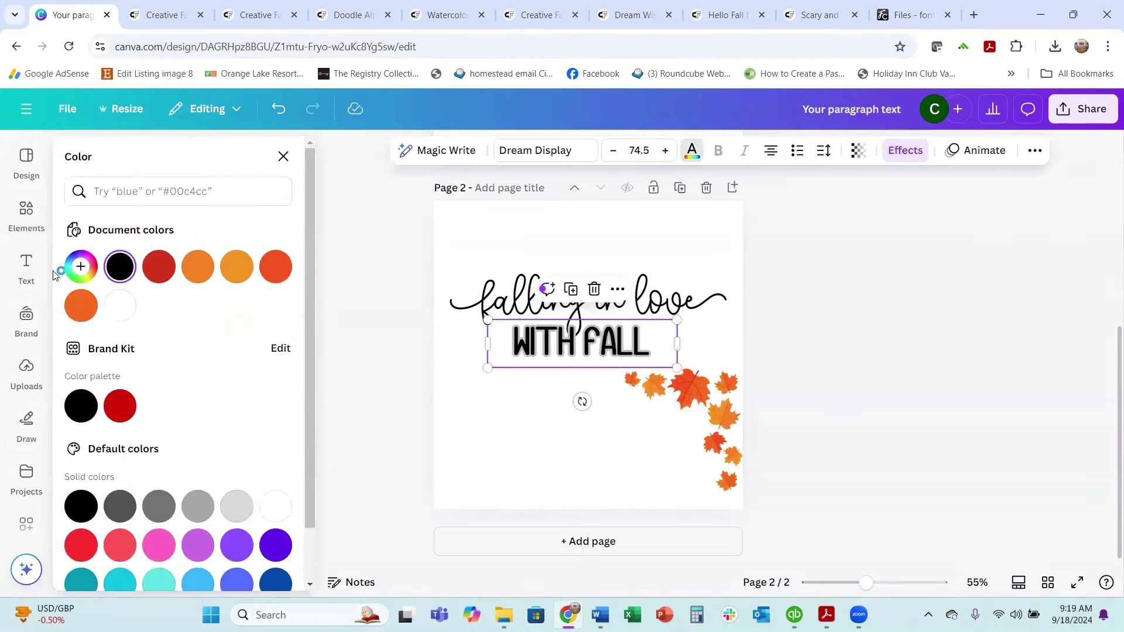
scroll(176, 419, "down", 1)
scroll(181, 395, "up", 1)
left_click(565, 358)
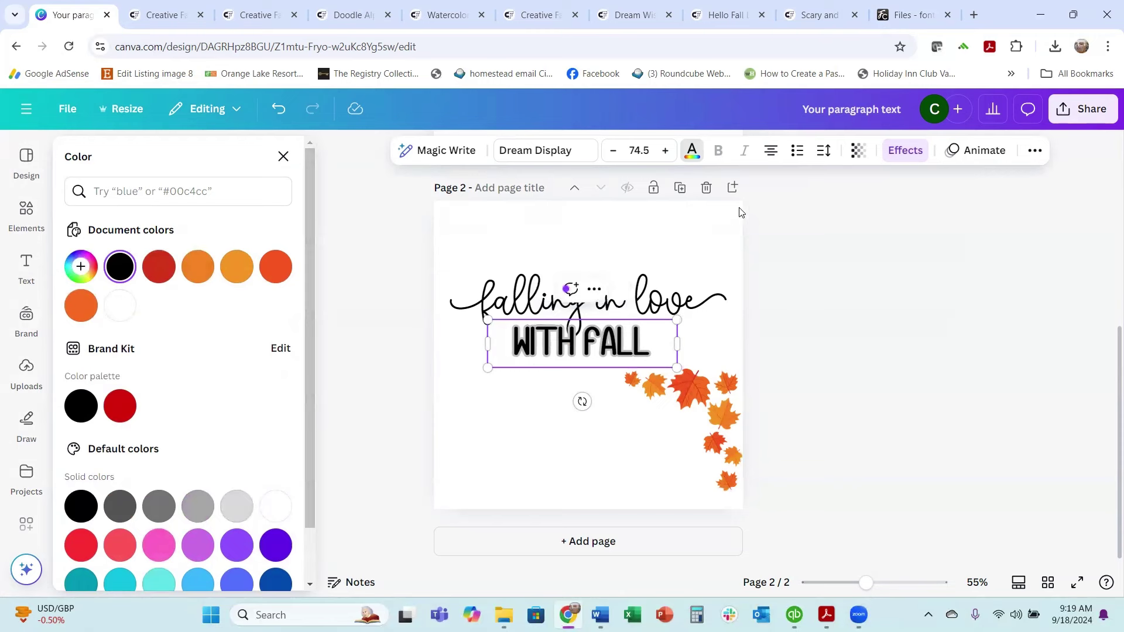
left_click(893, 158)
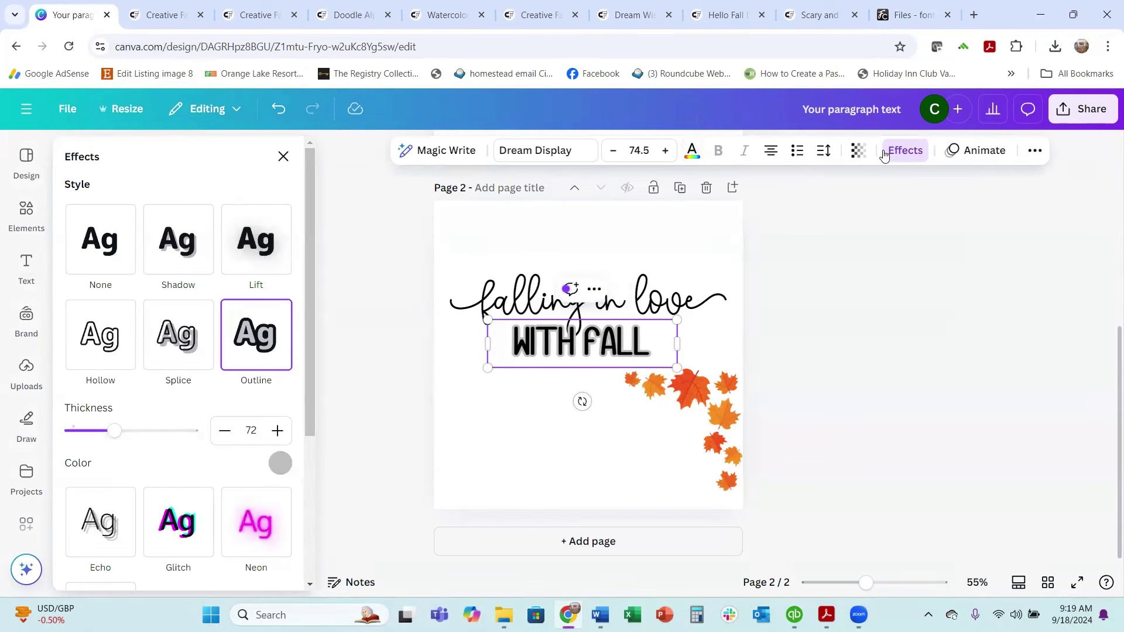
left_click(282, 462)
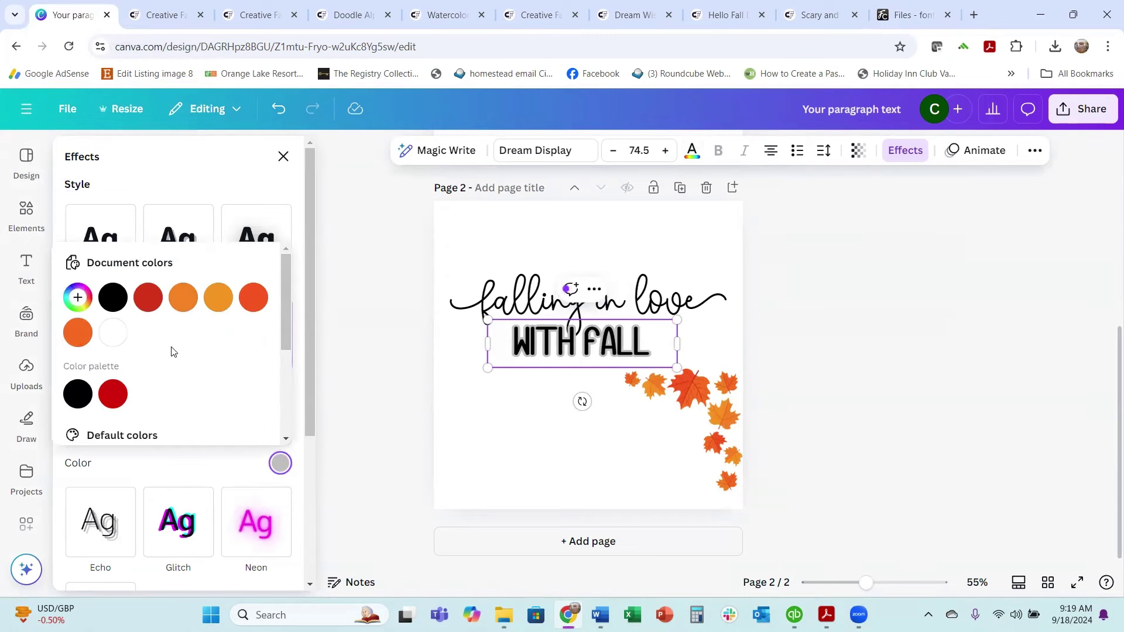
left_click(253, 300)
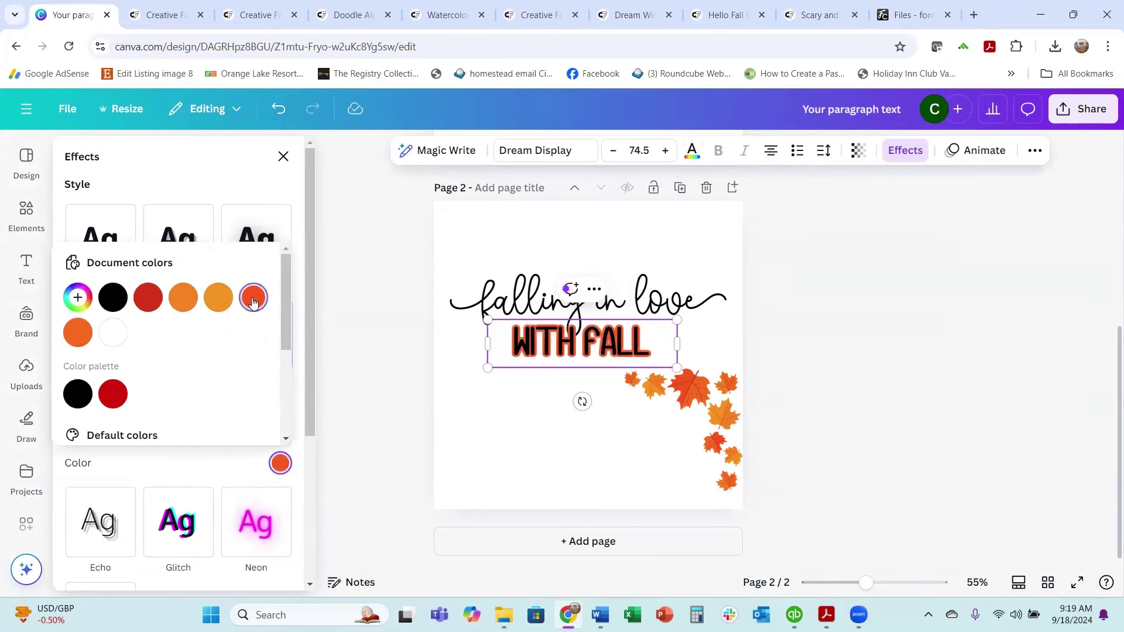
- Set the outline of the "WITH FALL" text to the deep orange document color and its thickness to 32
left_click(212, 304)
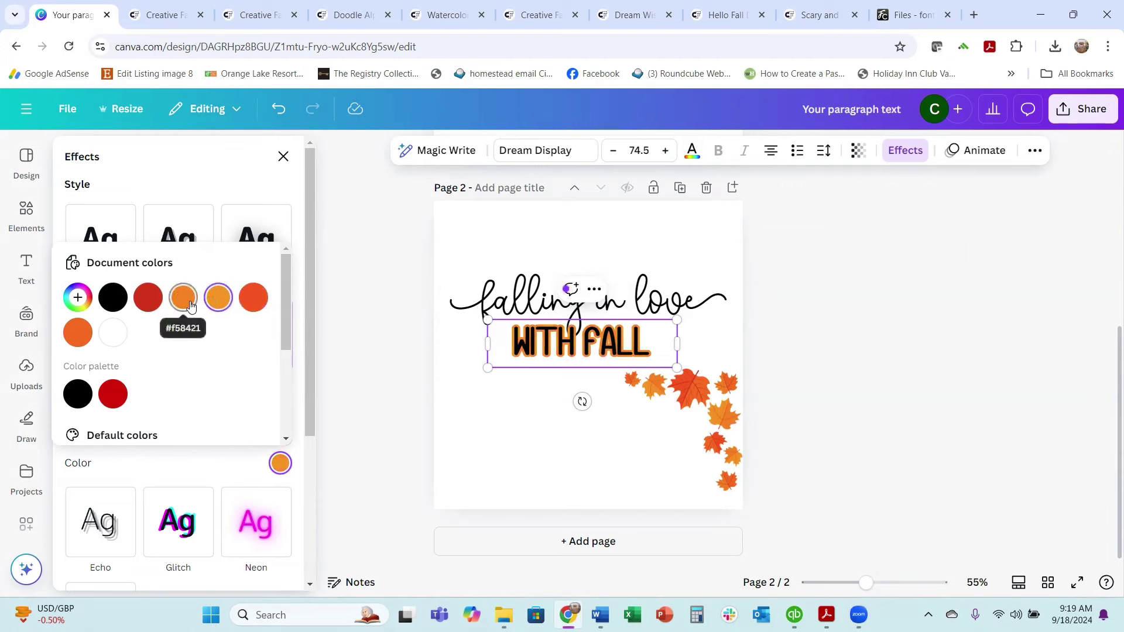
left_click(189, 305)
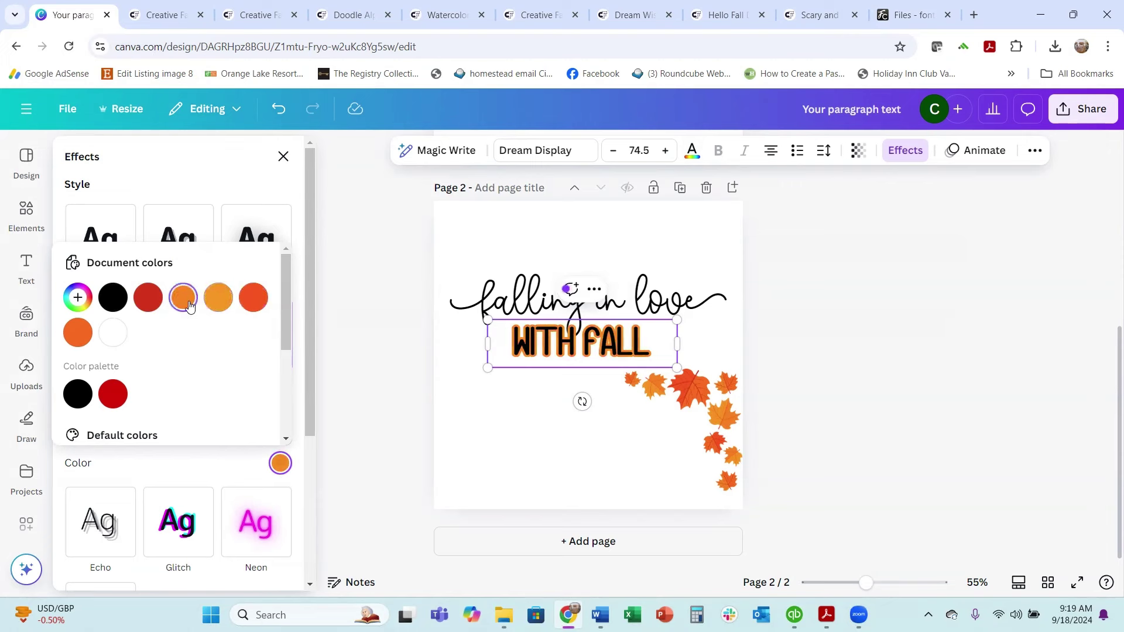
left_click(78, 332)
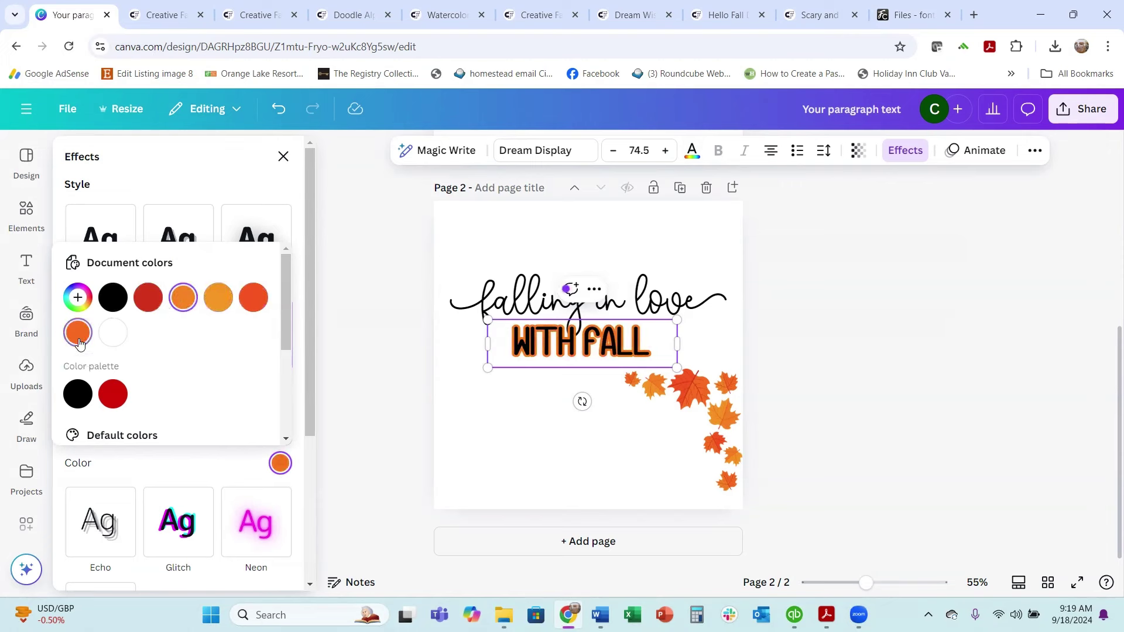
left_click(216, 466)
left_click_drag(113, 432, 92, 431)
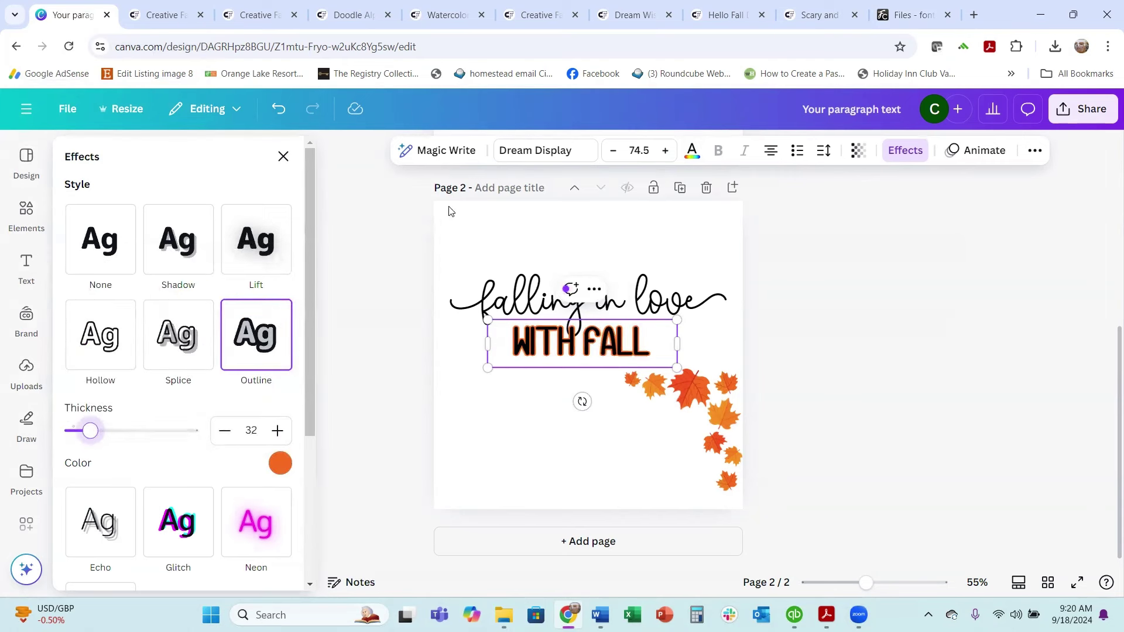
left_click(326, 320)
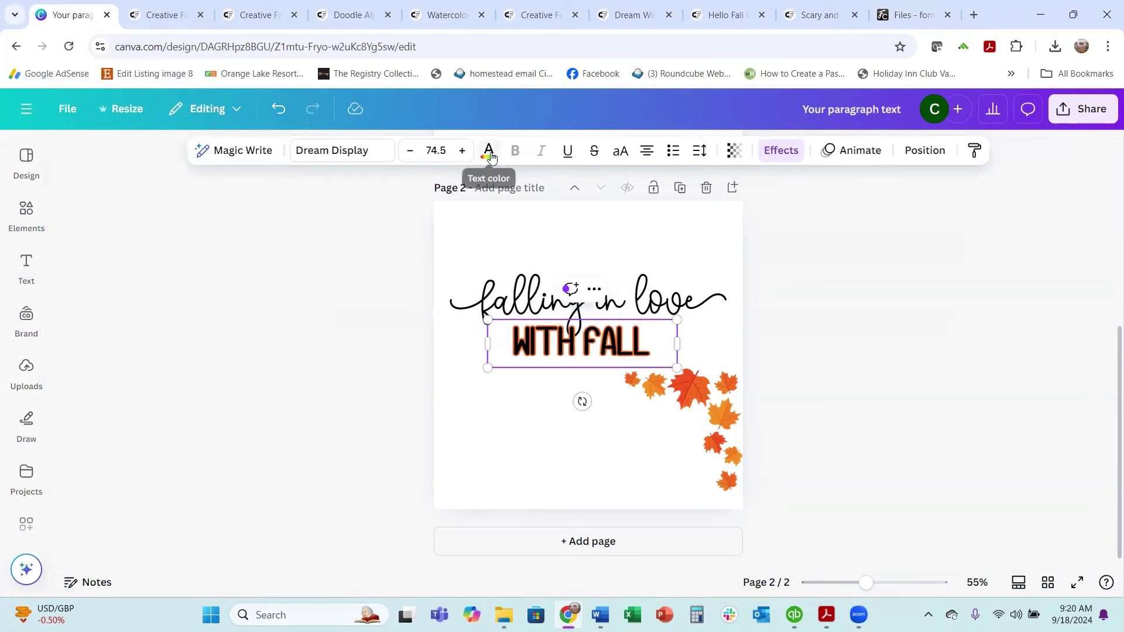
- Change the fill color of the "WITH FALL" text to the same deep orange document color as its outline
left_click(489, 154)
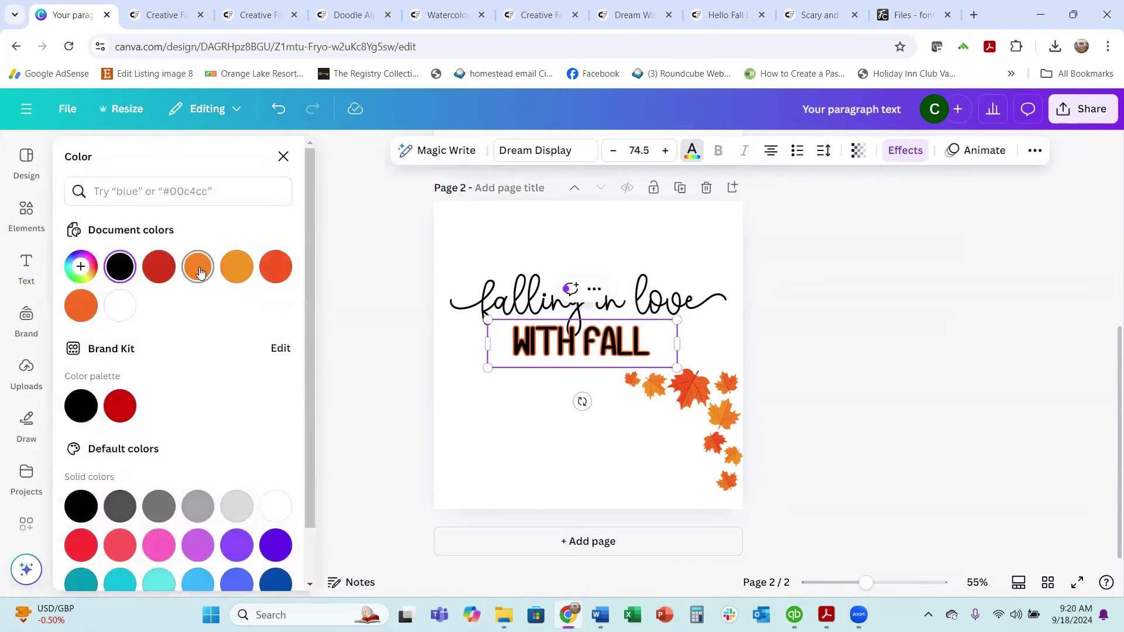
left_click(199, 271)
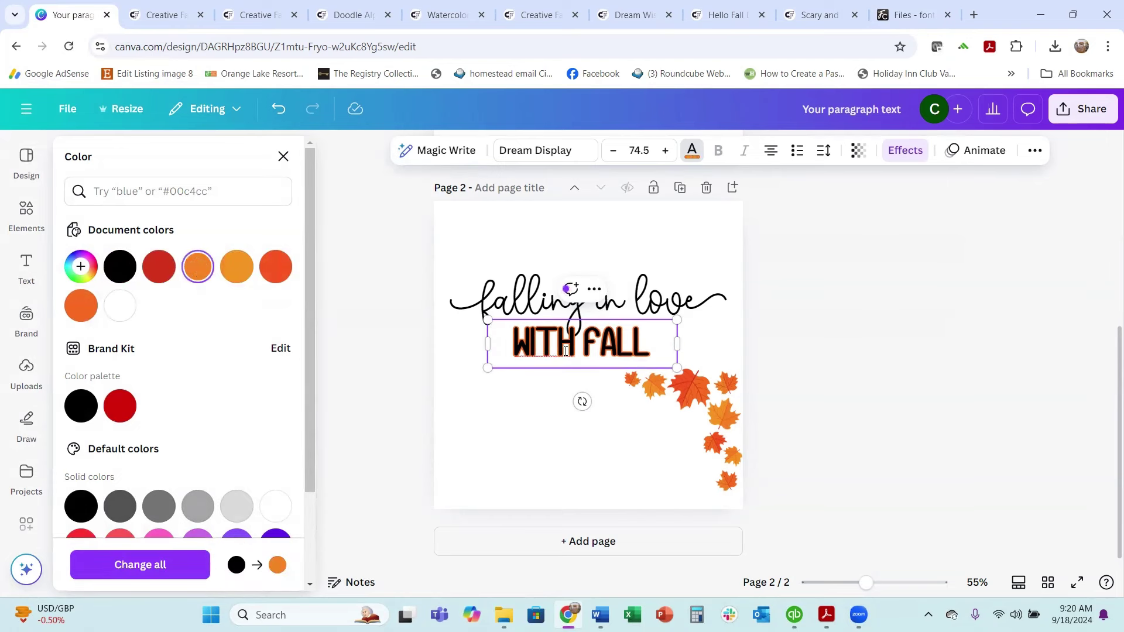
left_click_drag(648, 342, 419, 345)
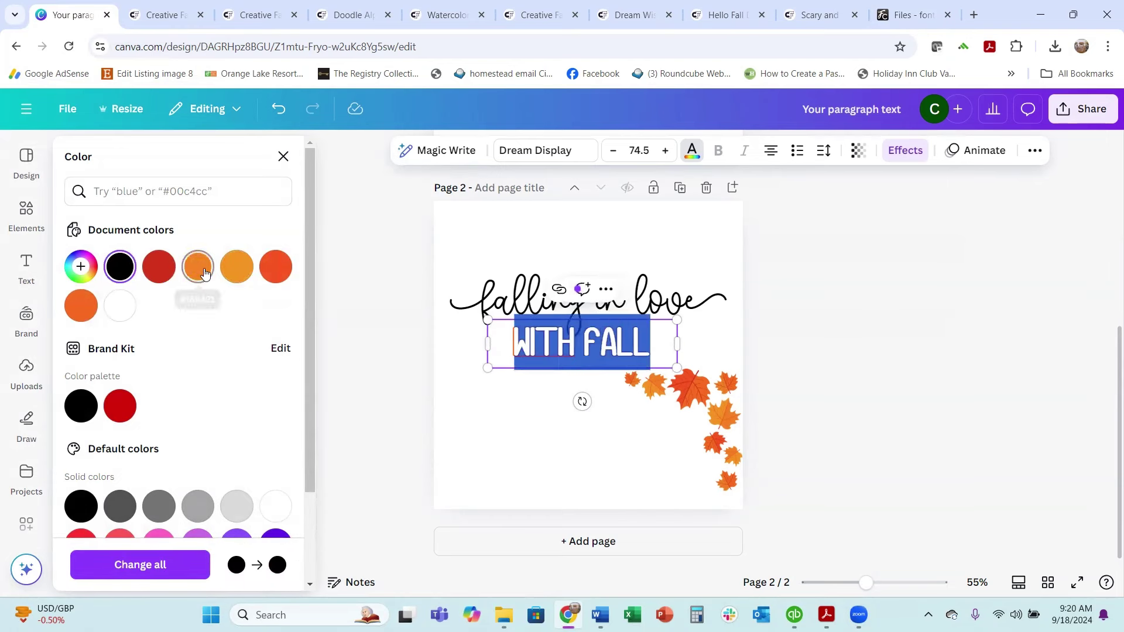
left_click(523, 461)
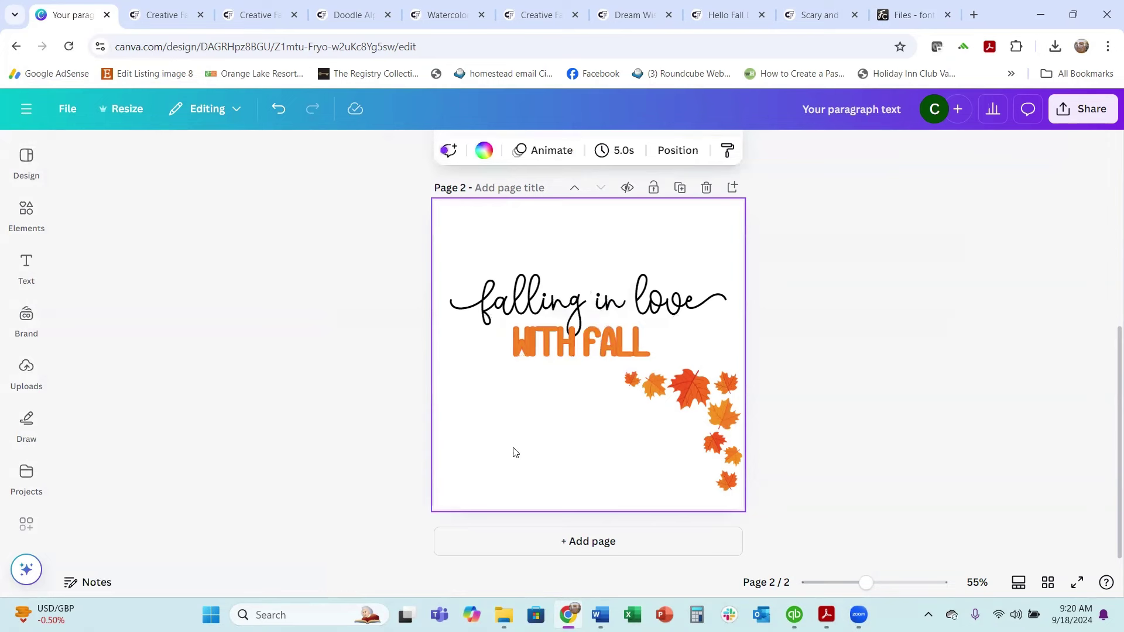
left_click(534, 358)
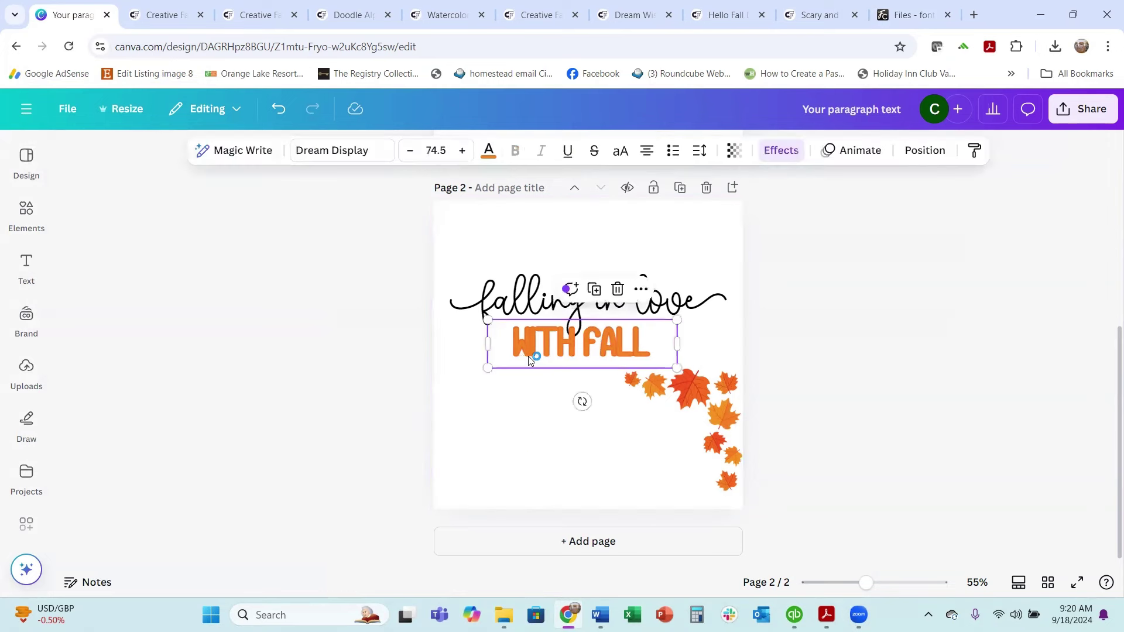
left_click(489, 151)
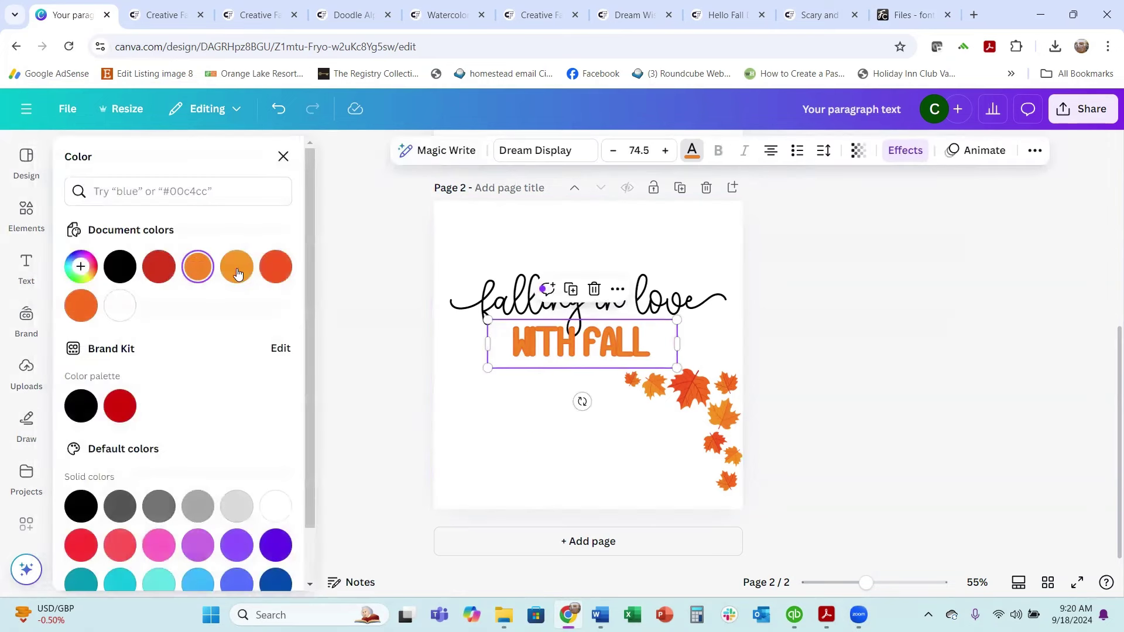
left_click(275, 268)
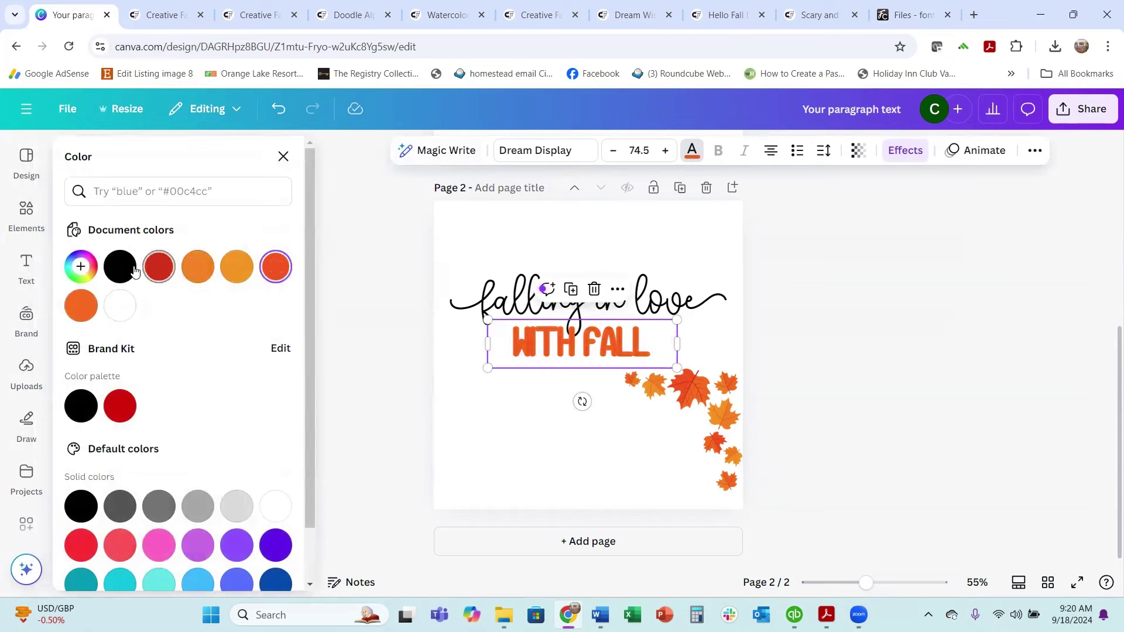
left_click(121, 309)
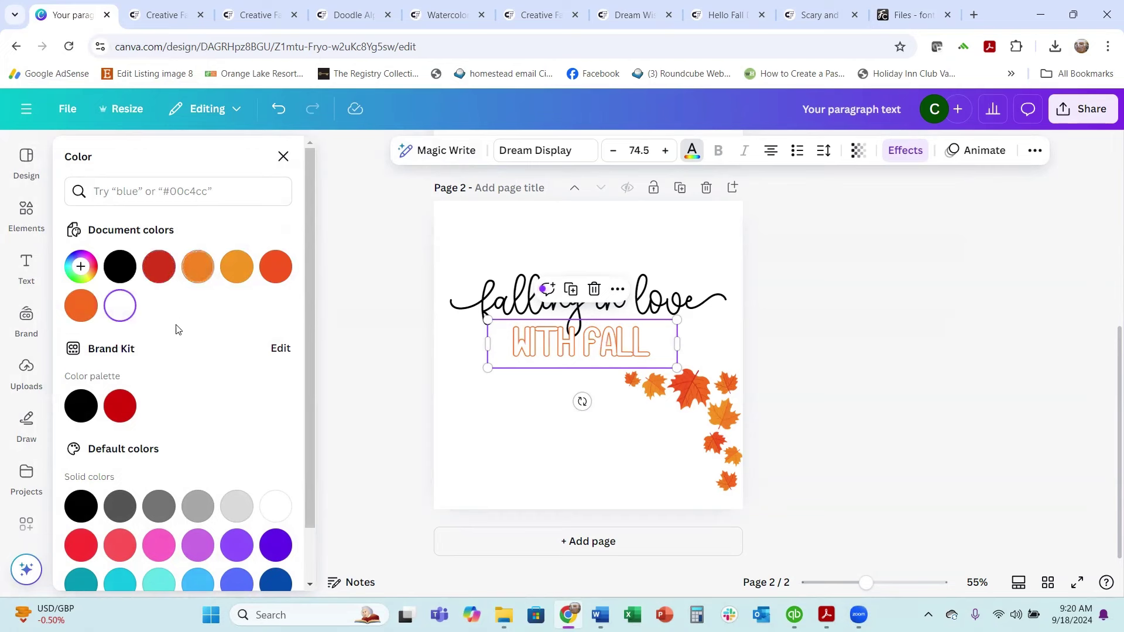
left_click(80, 313)
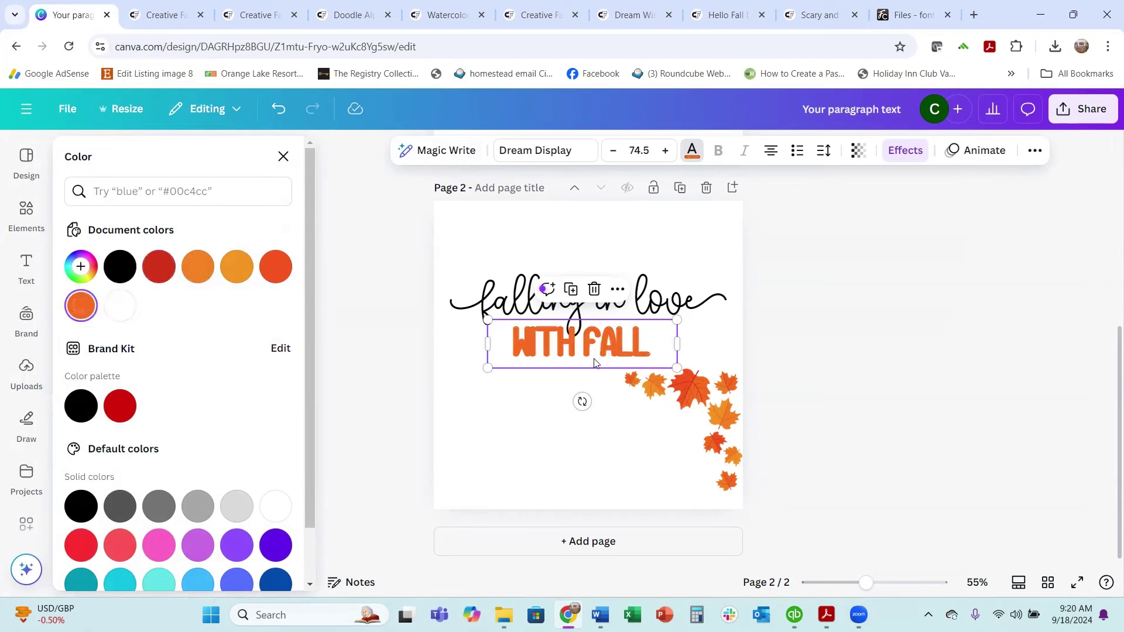
- Change the outline color of the "WITH FALL" text to black
left_click(901, 157)
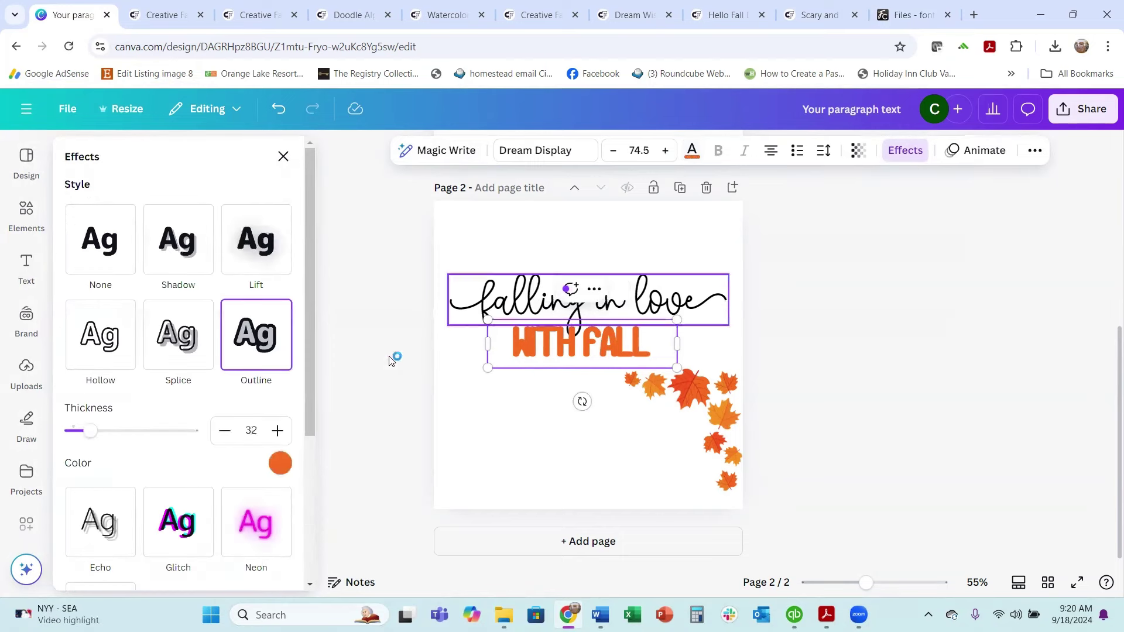
left_click(279, 462)
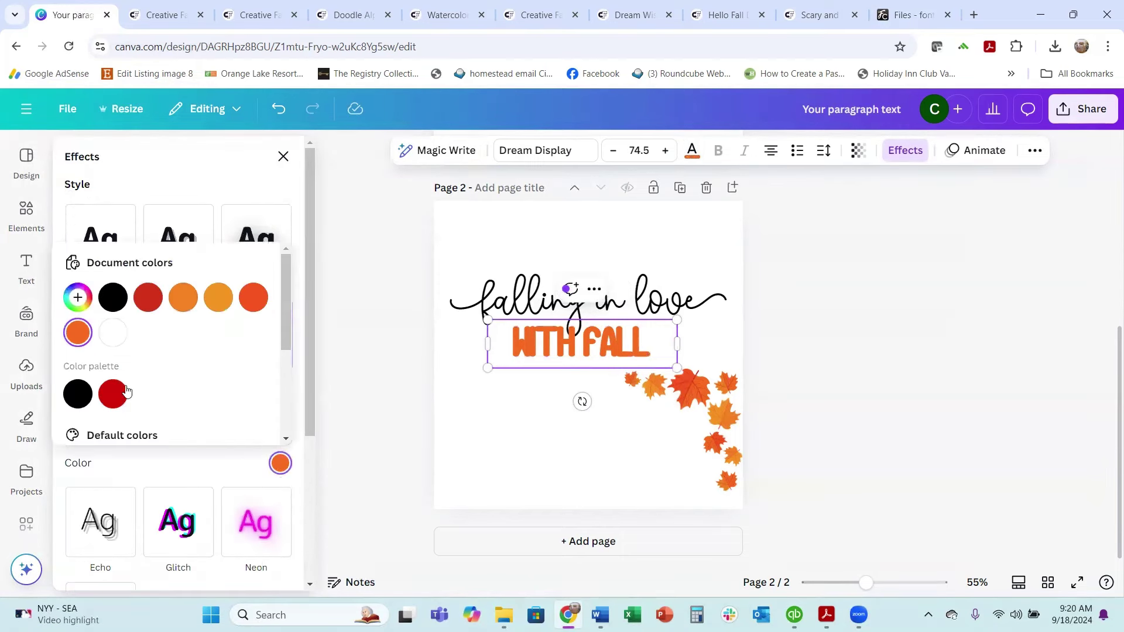
left_click(114, 333)
left_click(109, 302)
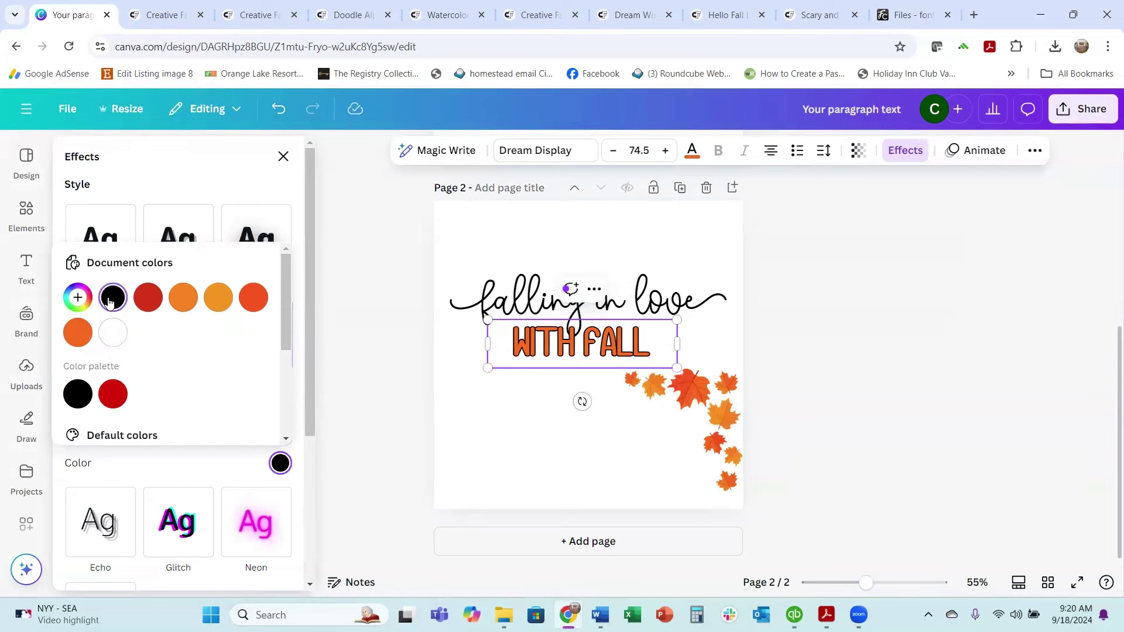
key("Escape")
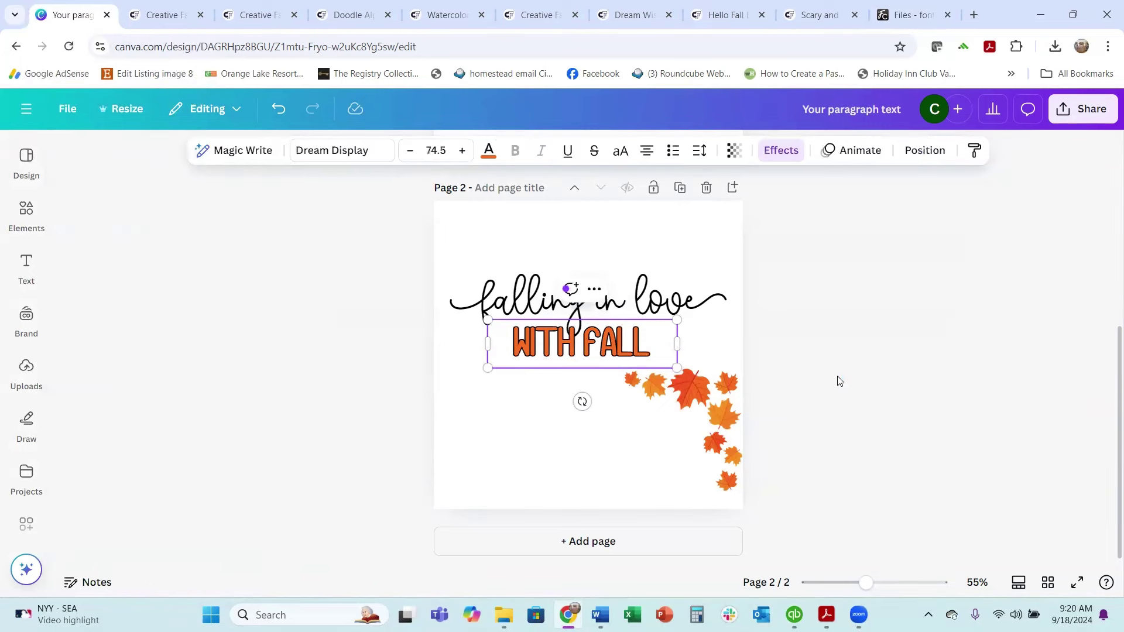
- Apply the Outline effect to the "falling in love" script in the deep orange document color and reduce its thickness slightly
left_click(552, 305)
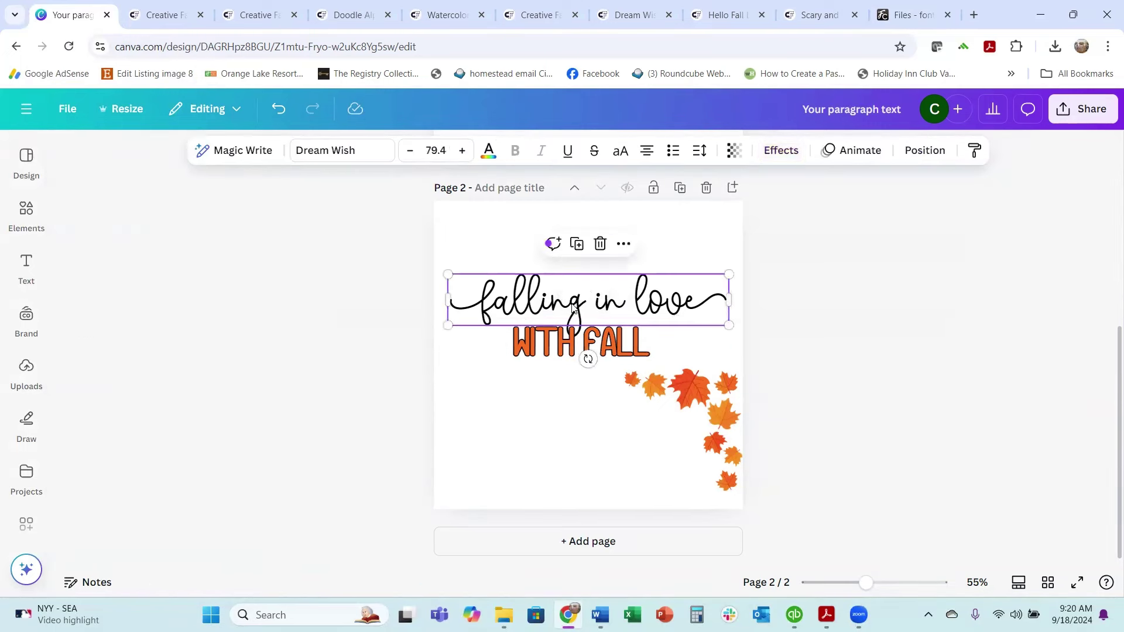
left_click(778, 151)
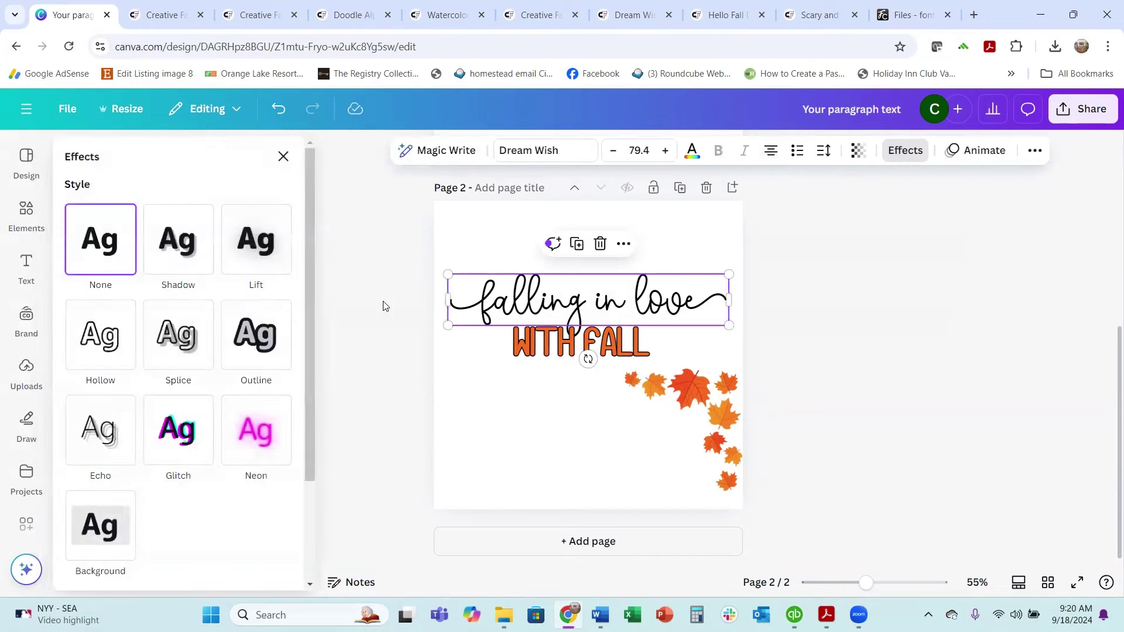
left_click(262, 342)
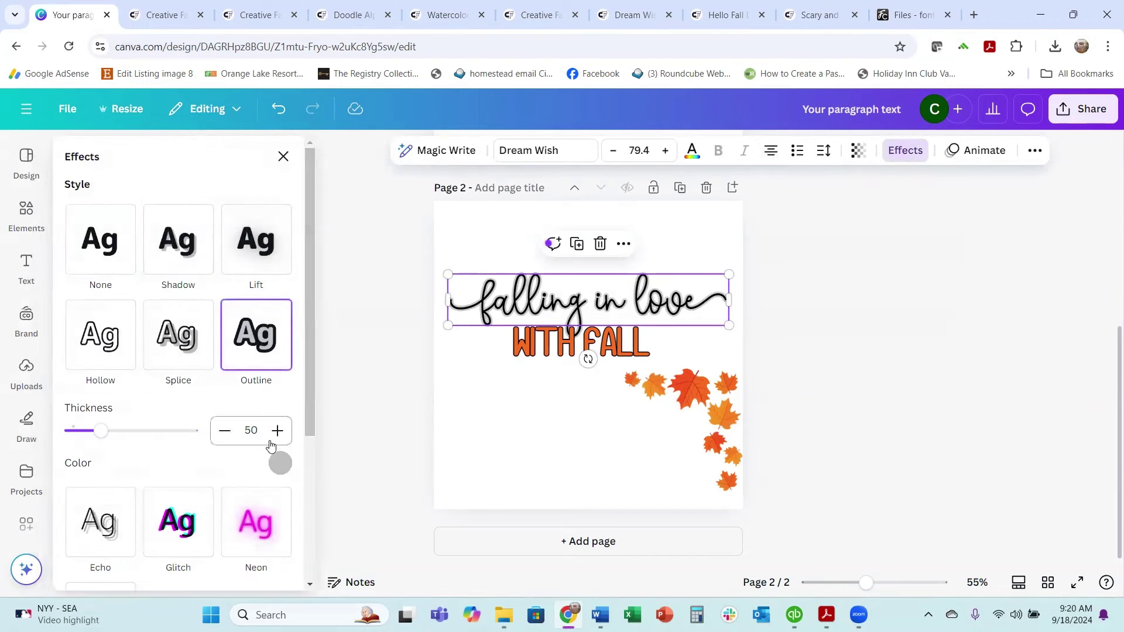
left_click(277, 466)
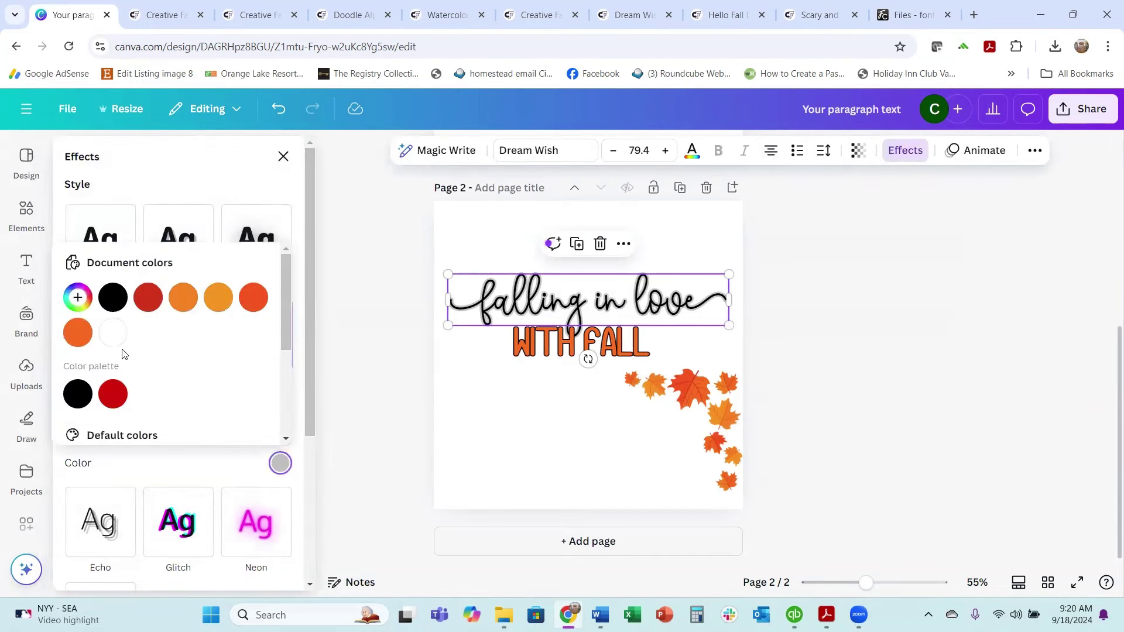
left_click(151, 309)
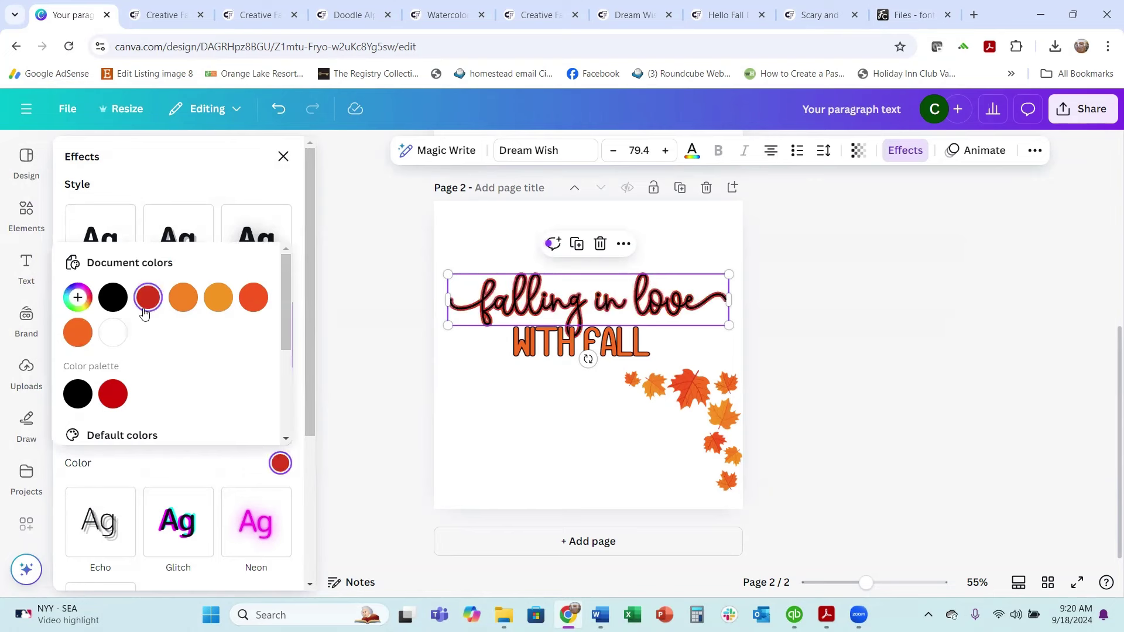
left_click(78, 335)
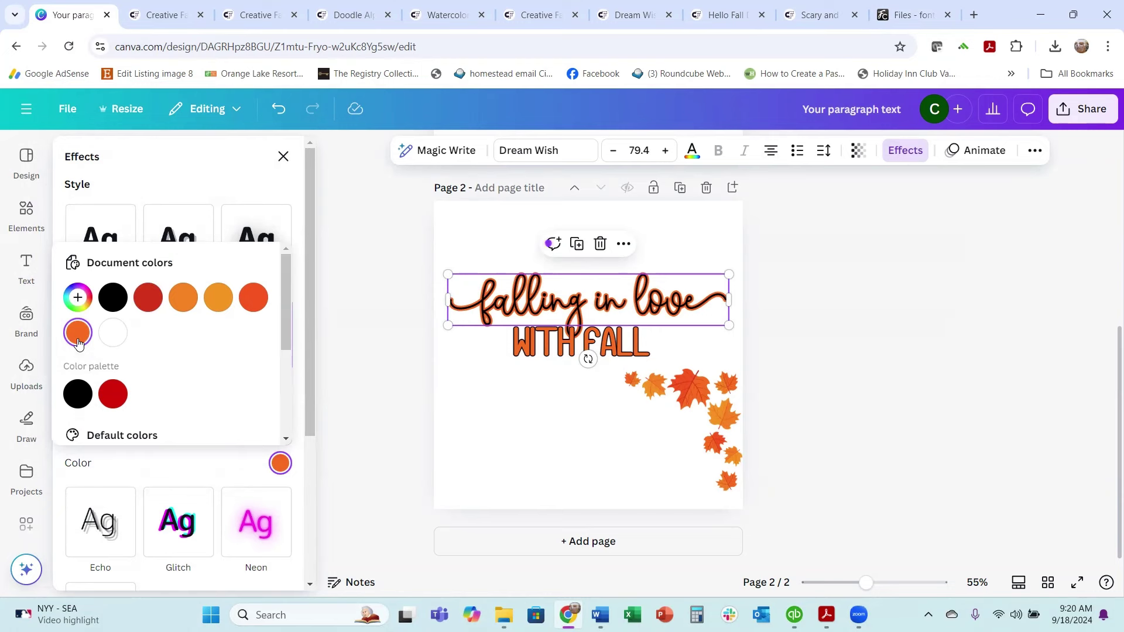
left_click(159, 445)
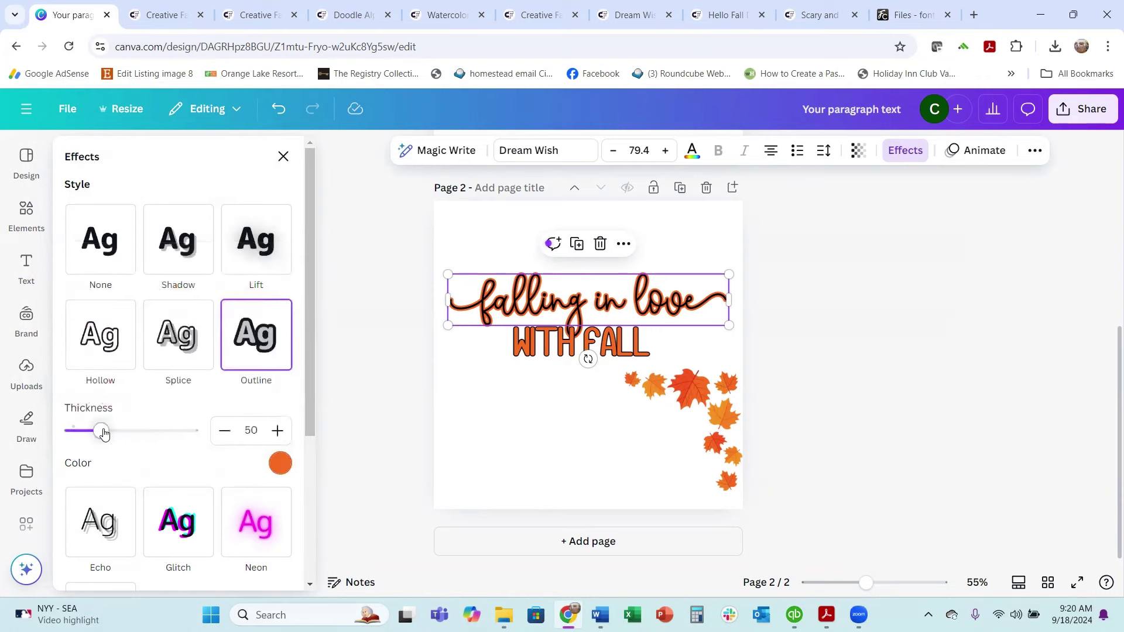
mouse_move(103, 430)
left_mouse_down()
mouse_move(149, 429)
mouse_move(93, 429)
mouse_move(248, 419)
mouse_move(97, 433)
left_mouse_up()
left_click(526, 468)
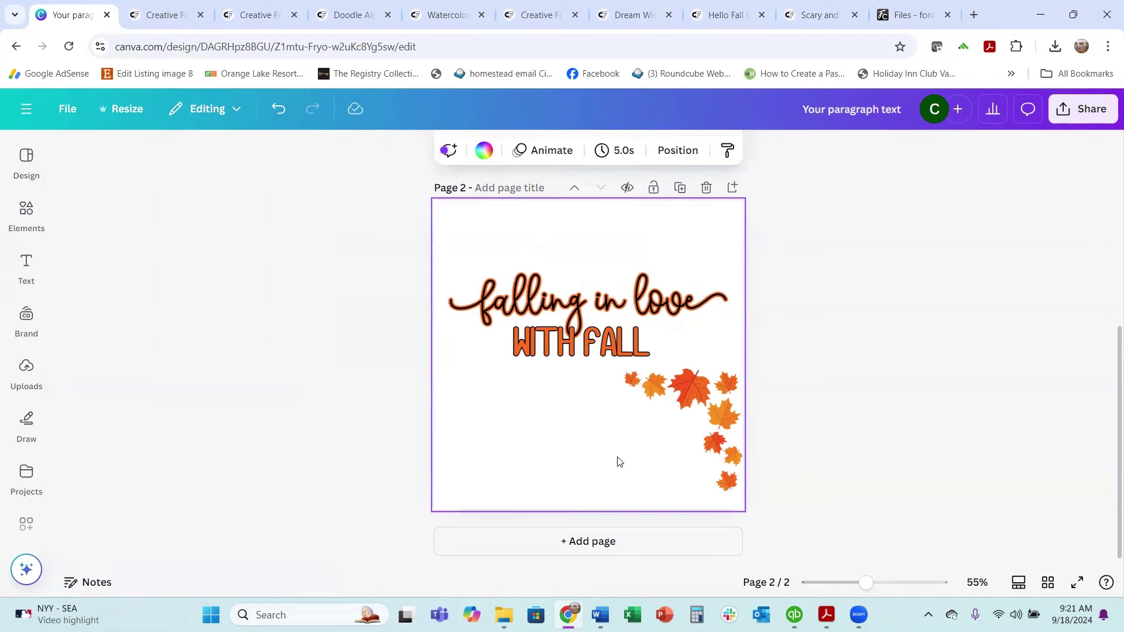
- Upload the "I've got PMS" image from the Sarcastic-Retro-Housewife-Sublimation folder in Downloads
scroll(577, 465, "up", 3)
scroll(571, 470, "down", 3)
scroll(586, 451, "up", 5)
scroll(582, 450, "down", 2)
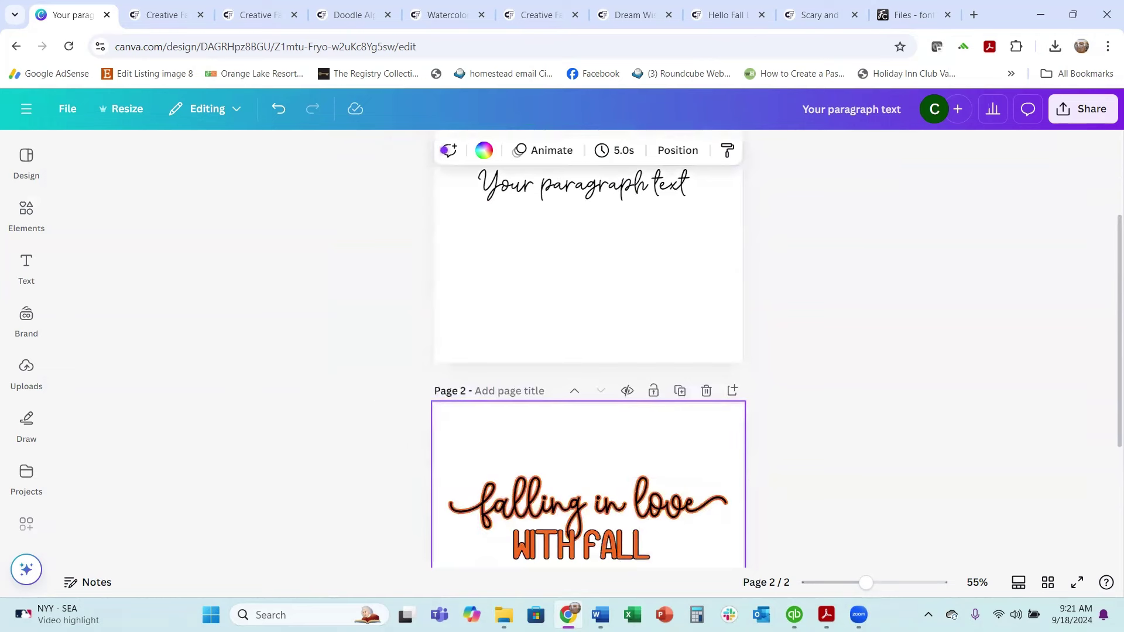
left_click(26, 210)
left_click(24, 369)
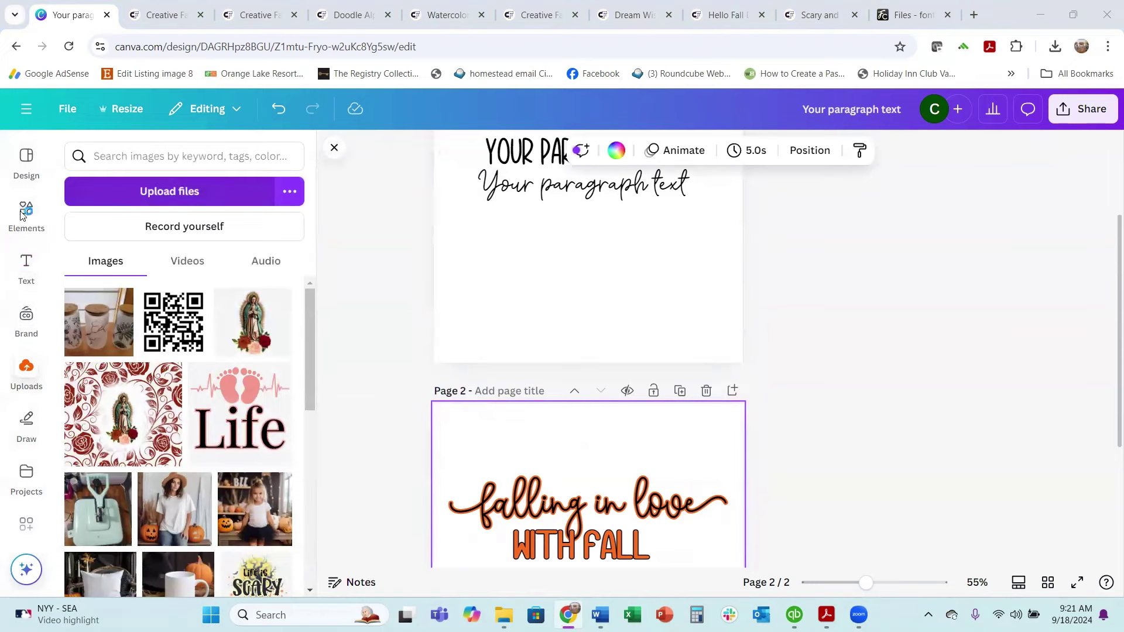
left_click(169, 191)
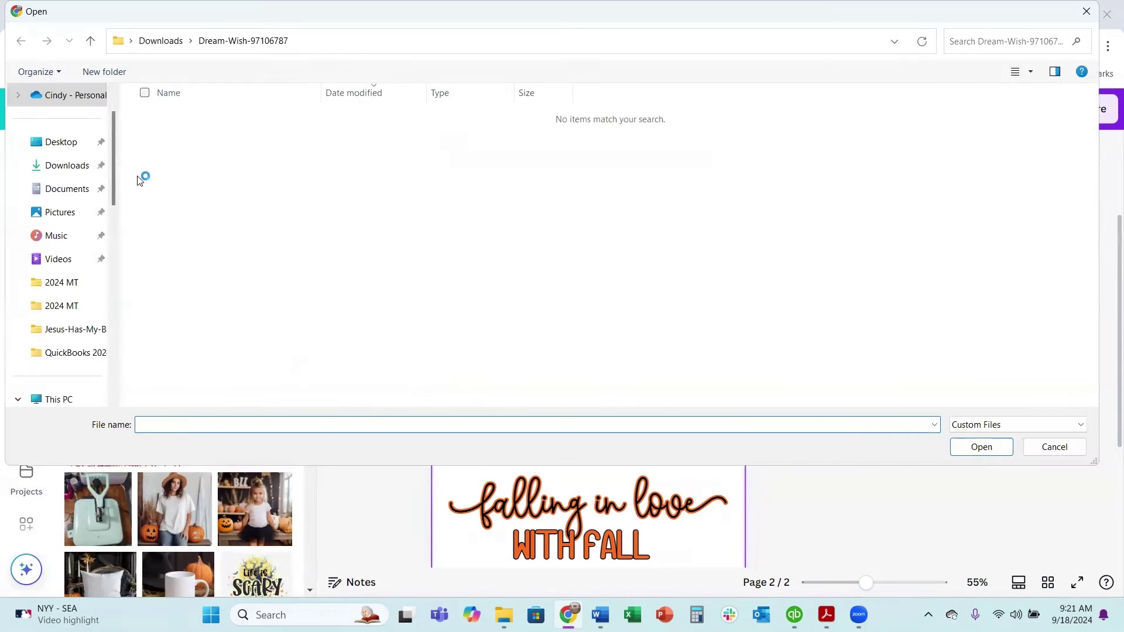
left_click(84, 169)
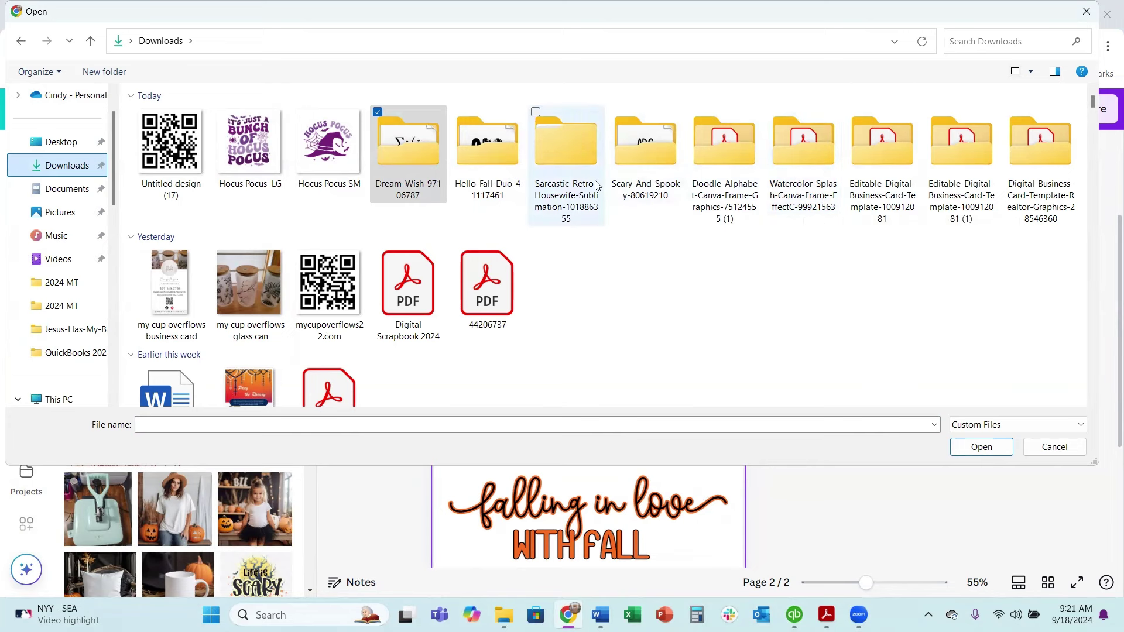
double_click(565, 162)
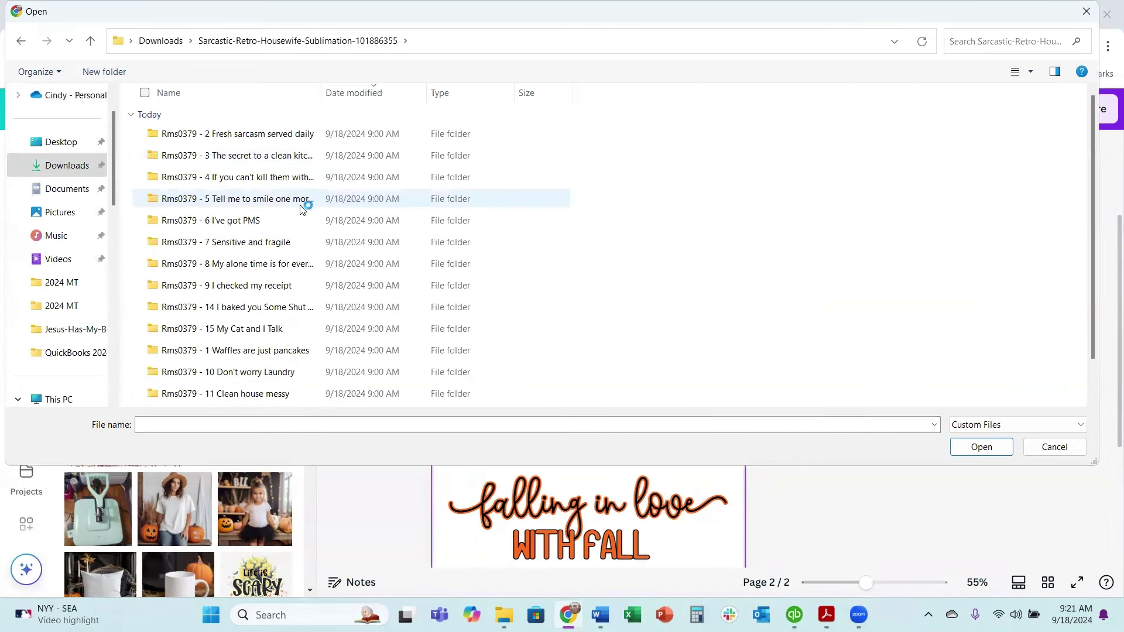
double_click(251, 221)
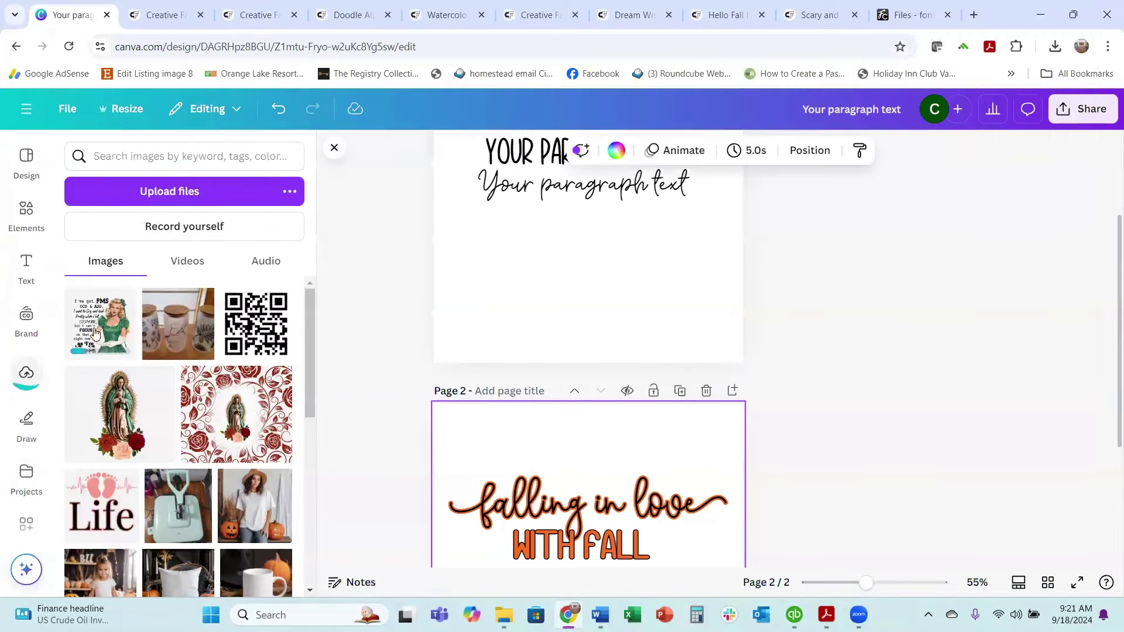
- Place the uploaded "I've got PMS" housewife graphic on page 1 and move both paragraph text lines up above it
scroll(547, 271, "down", 1)
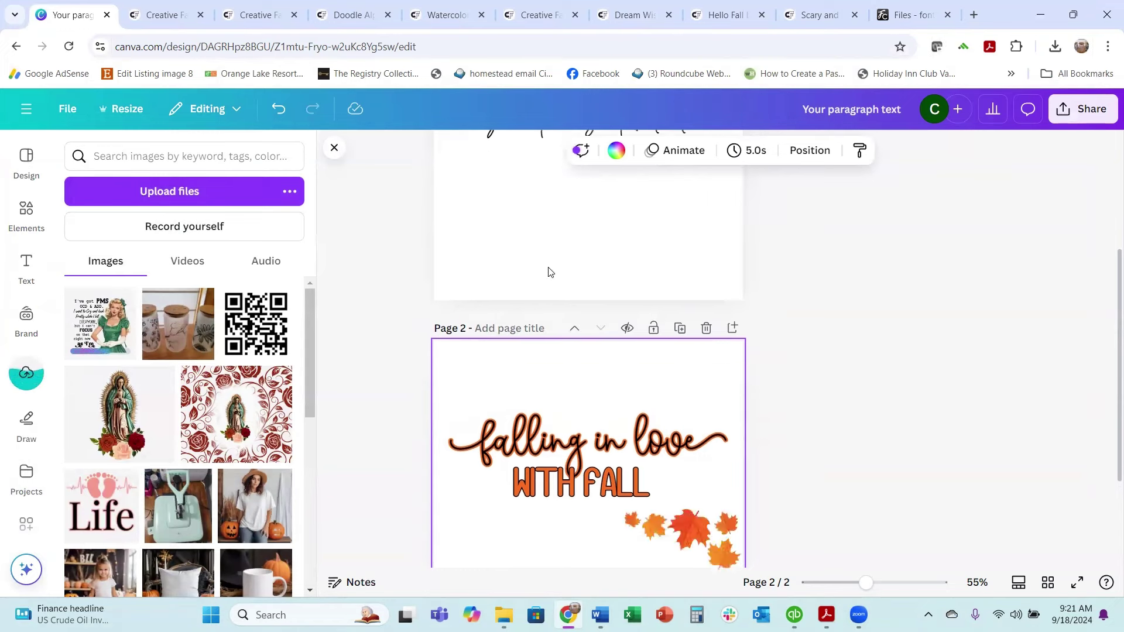
scroll(547, 271, "up", 6)
left_click_drag(129, 310, 611, 426)
left_click_drag(642, 308, 642, 243)
left_click_drag(622, 341, 628, 280)
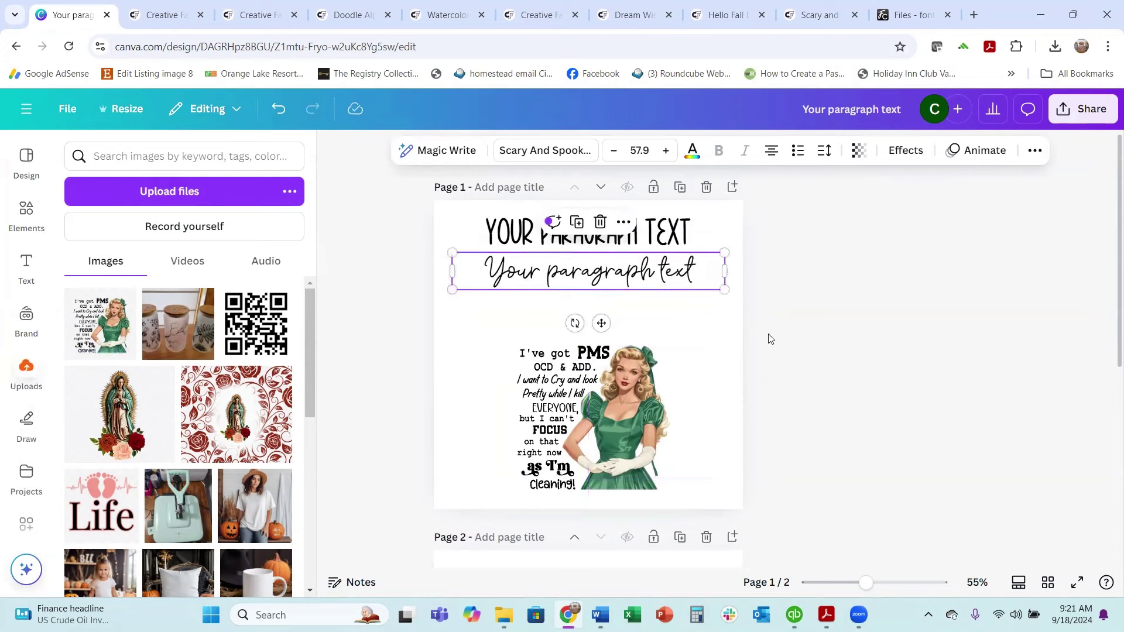
left_click(616, 418)
left_click(609, 227)
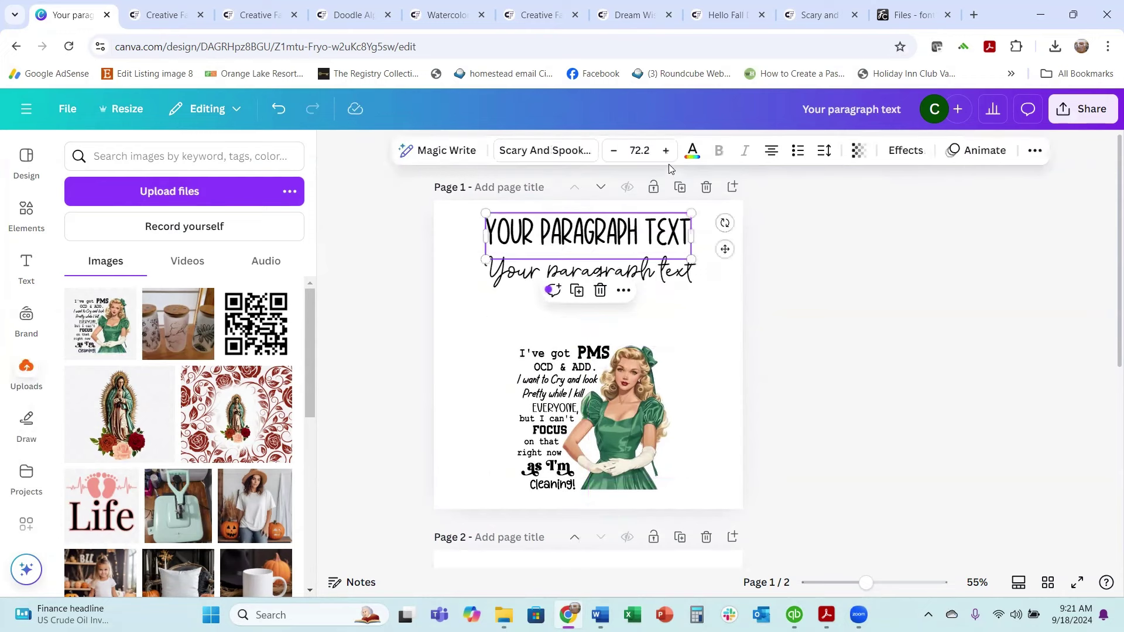
- Recolor the upper paragraph text line on page 1 with the lighter green photo color and replace its wording with "PMS"
left_click(692, 150)
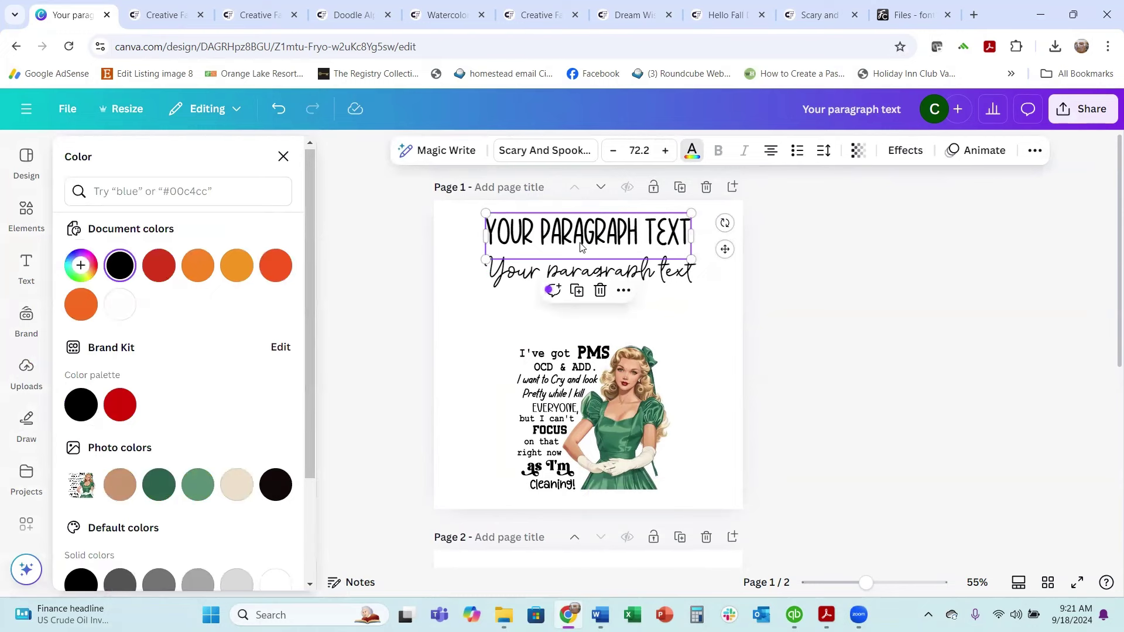
left_click(691, 157)
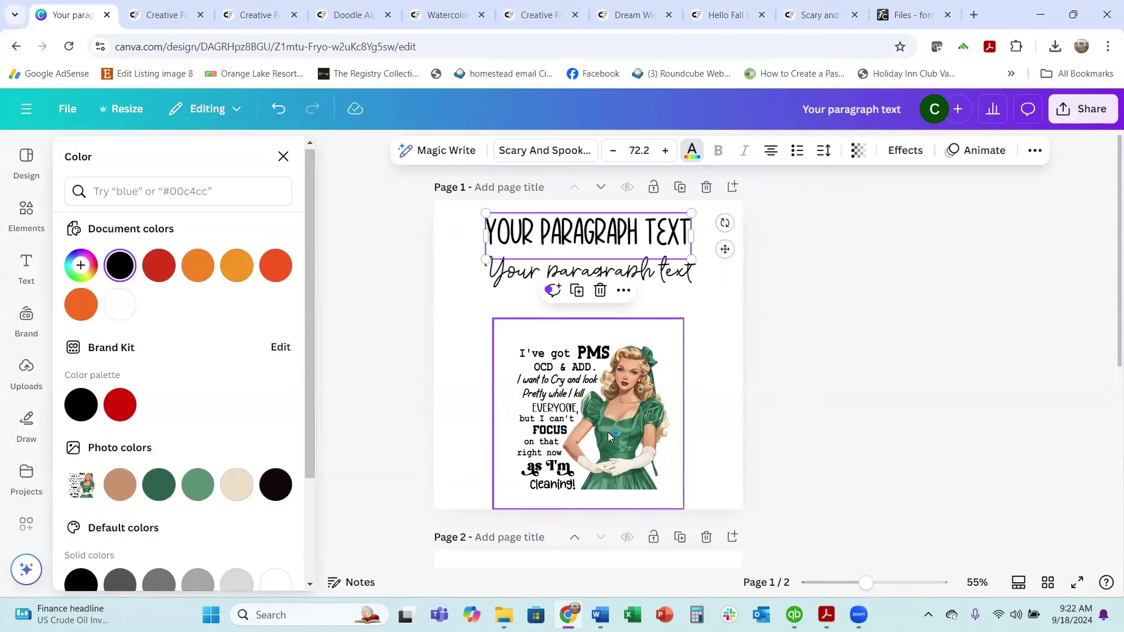
left_click(198, 484)
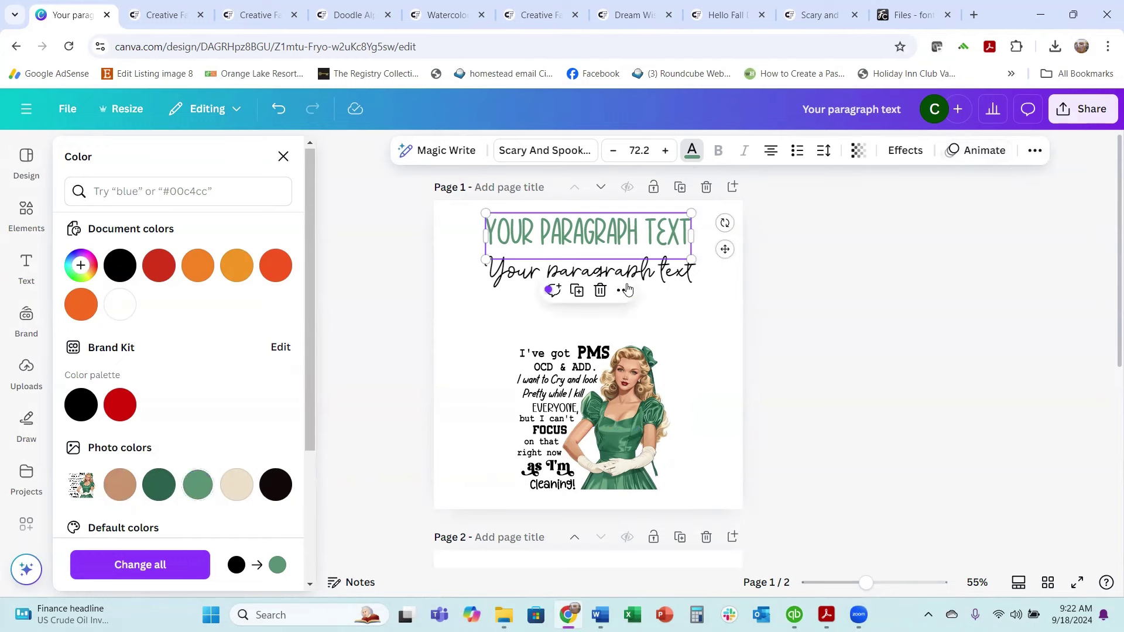
double_click(685, 237)
key("BackSpace")
type("PMS")
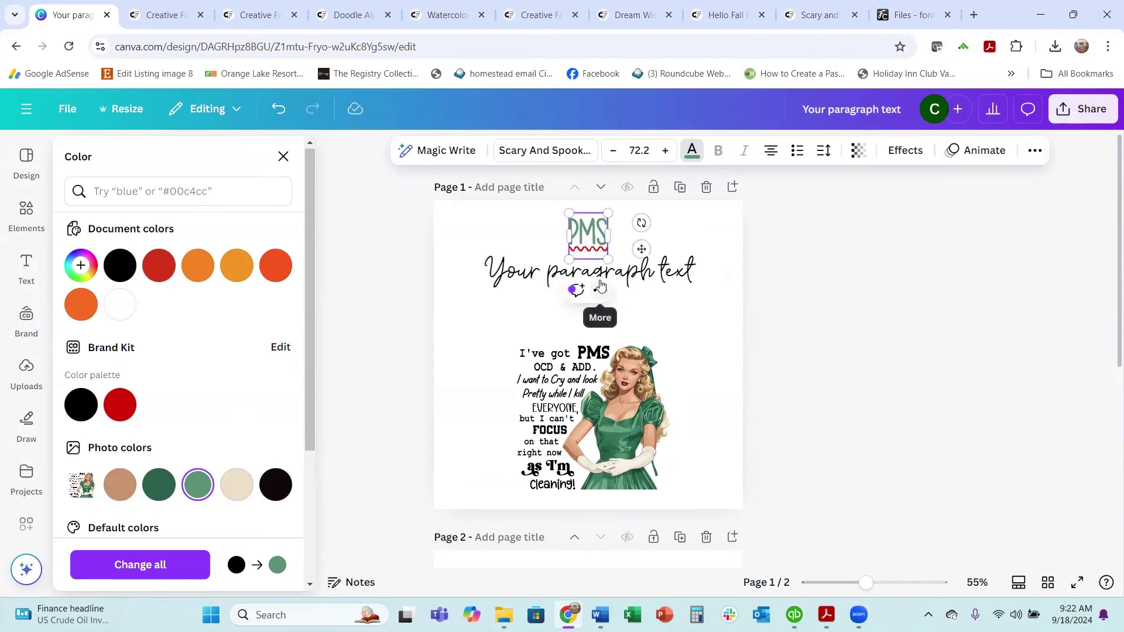
- Replace the script paragraph text below "PMS" with "Pretty Messy Situation"
left_click(601, 276)
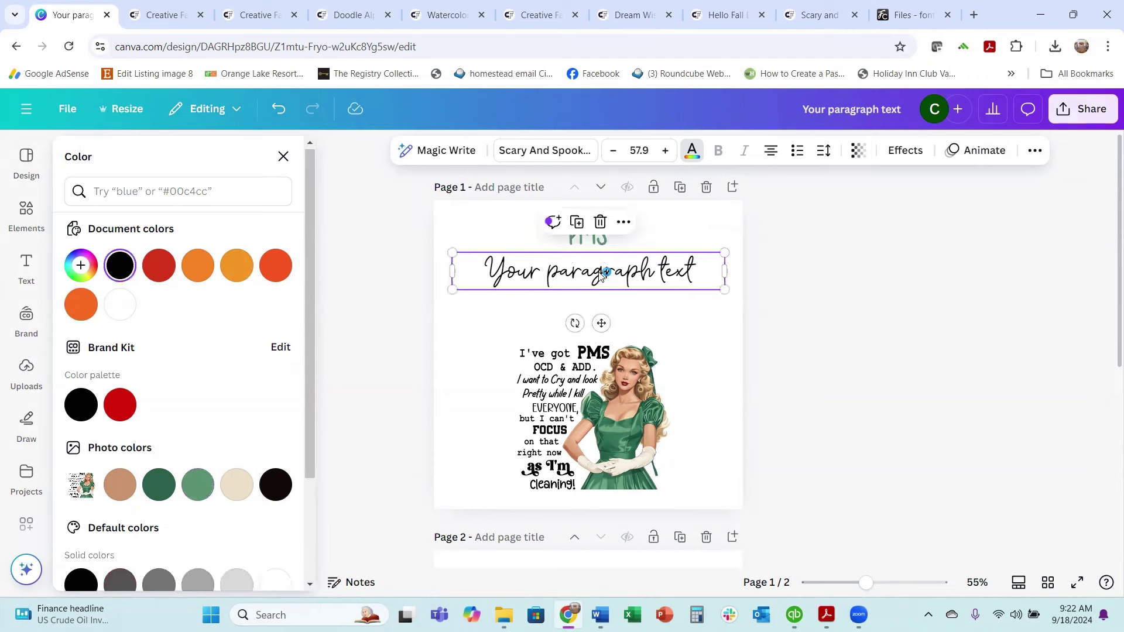
double_click(698, 271)
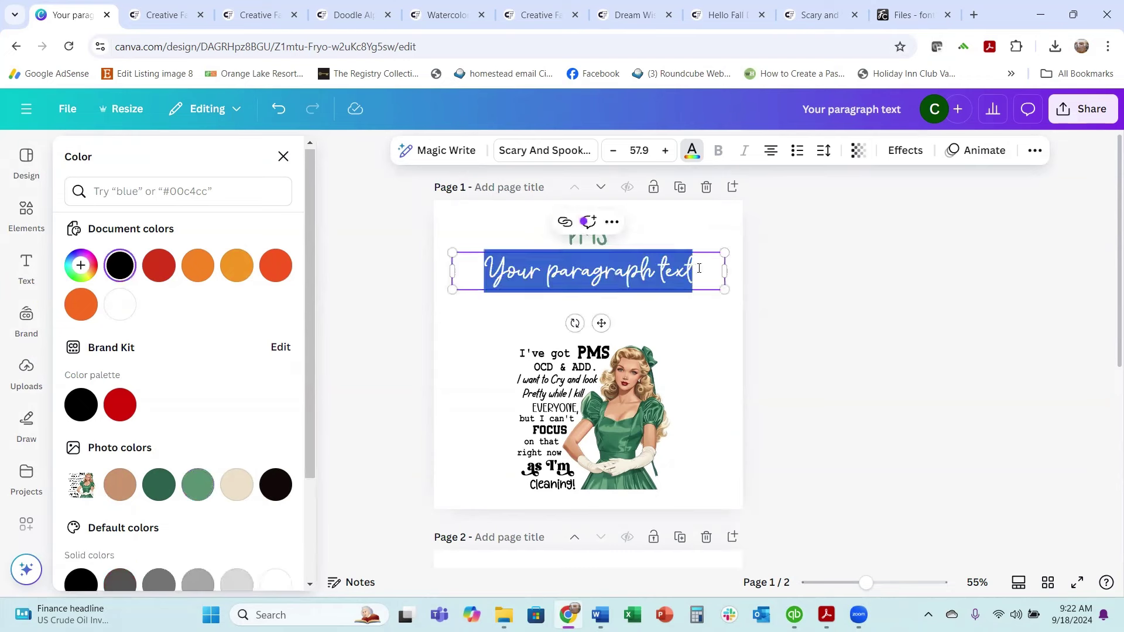
type("Pretty")
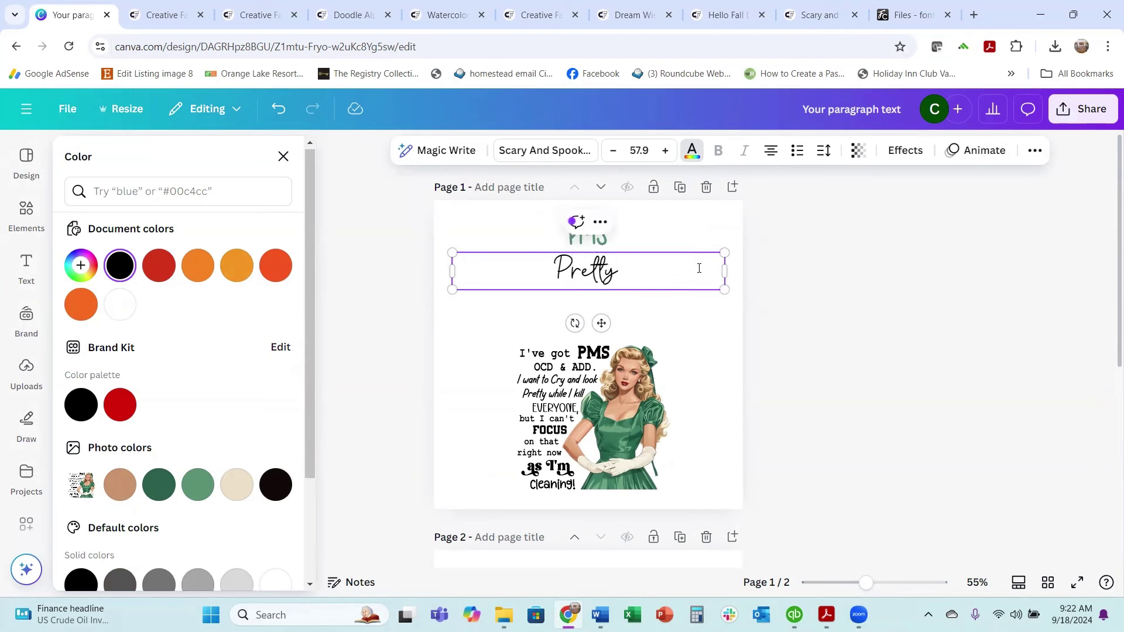
type(" Messy sit")
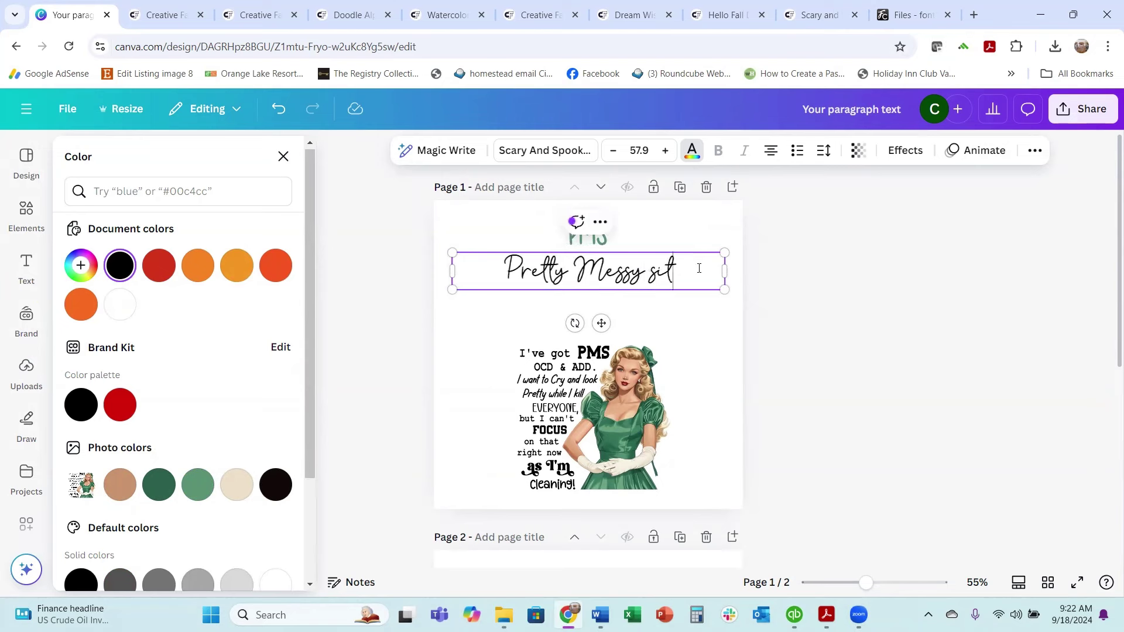
key("BackSpace")
key("BackSpace")
key("BackSpace")
type("Situ")
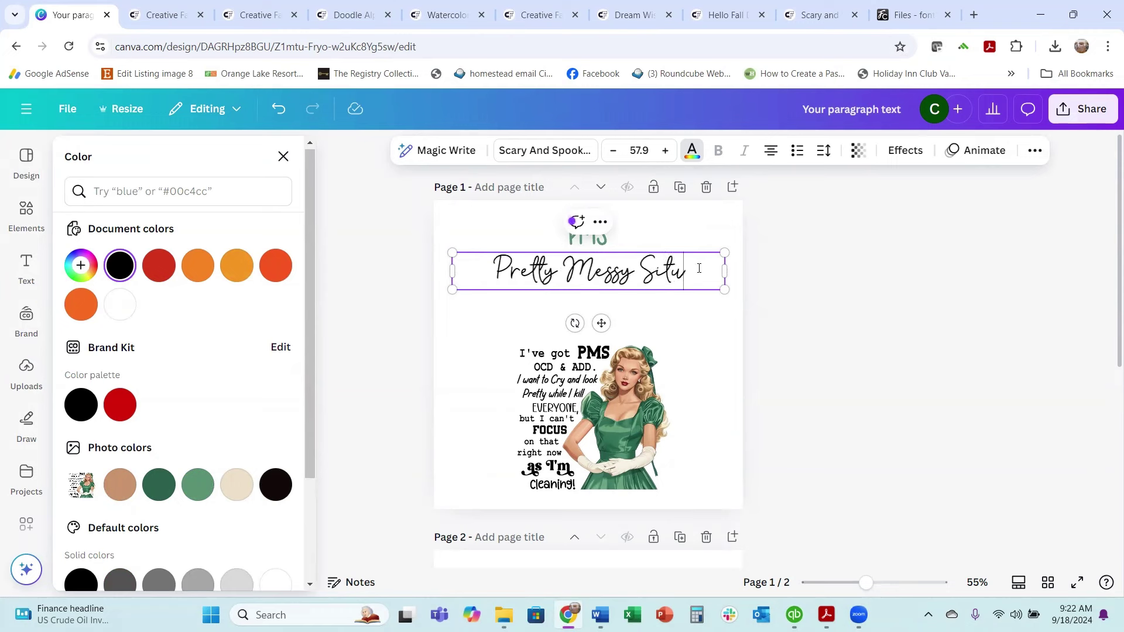
type("ation")
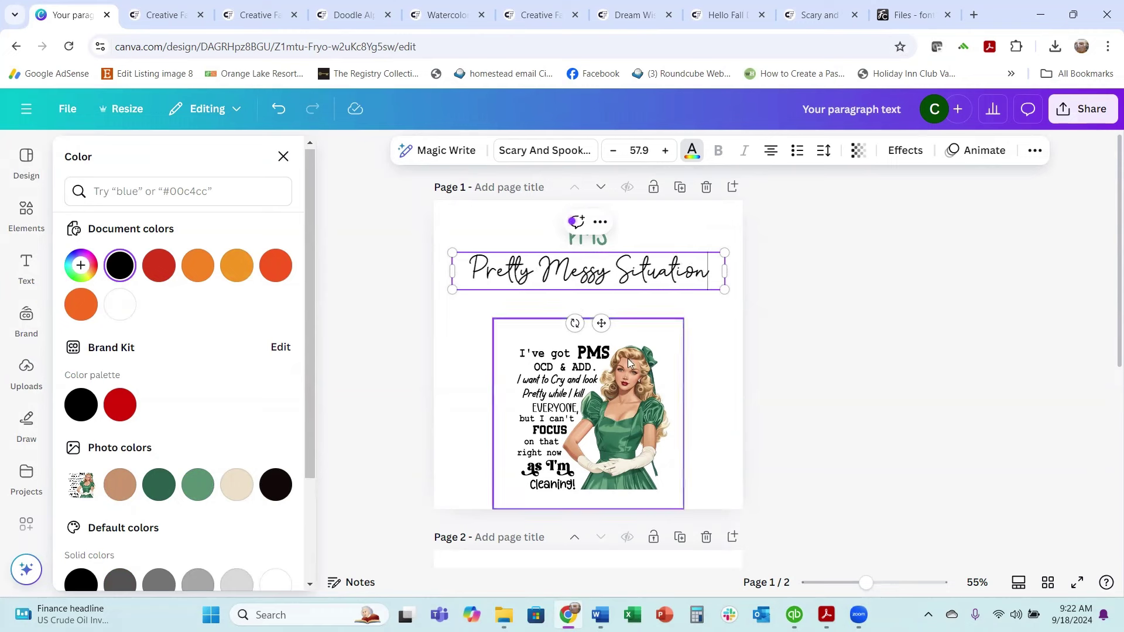
key("Escape")
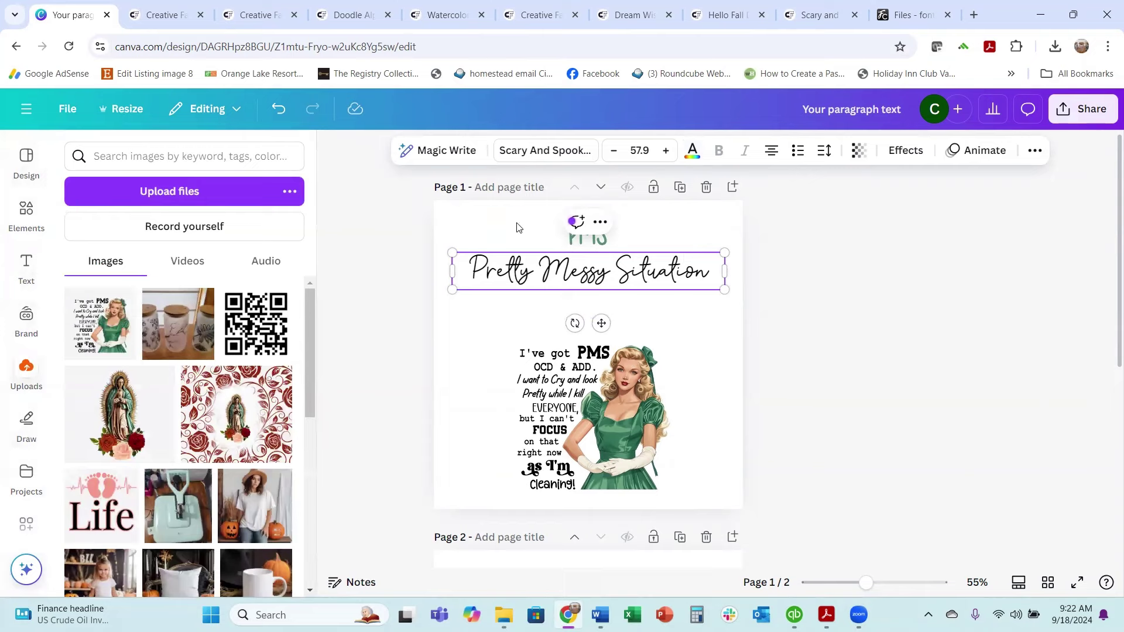
left_click(517, 227)
- Erase most of the lettering from the housewife image using Magic Eraser with a brush size of 37
left_click(585, 404)
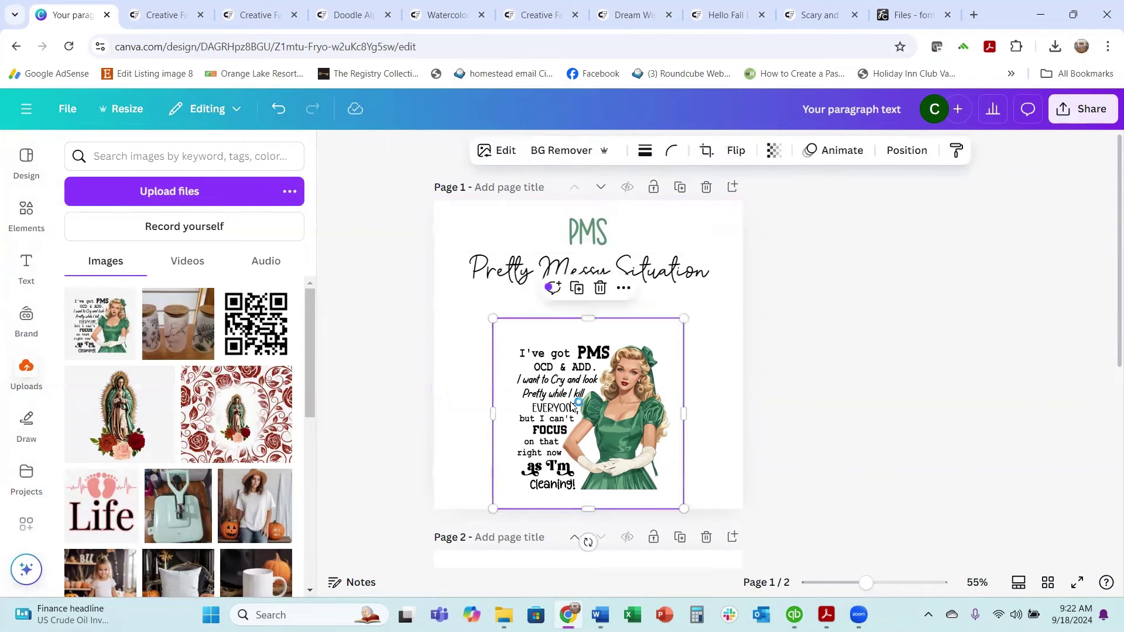
left_click(500, 151)
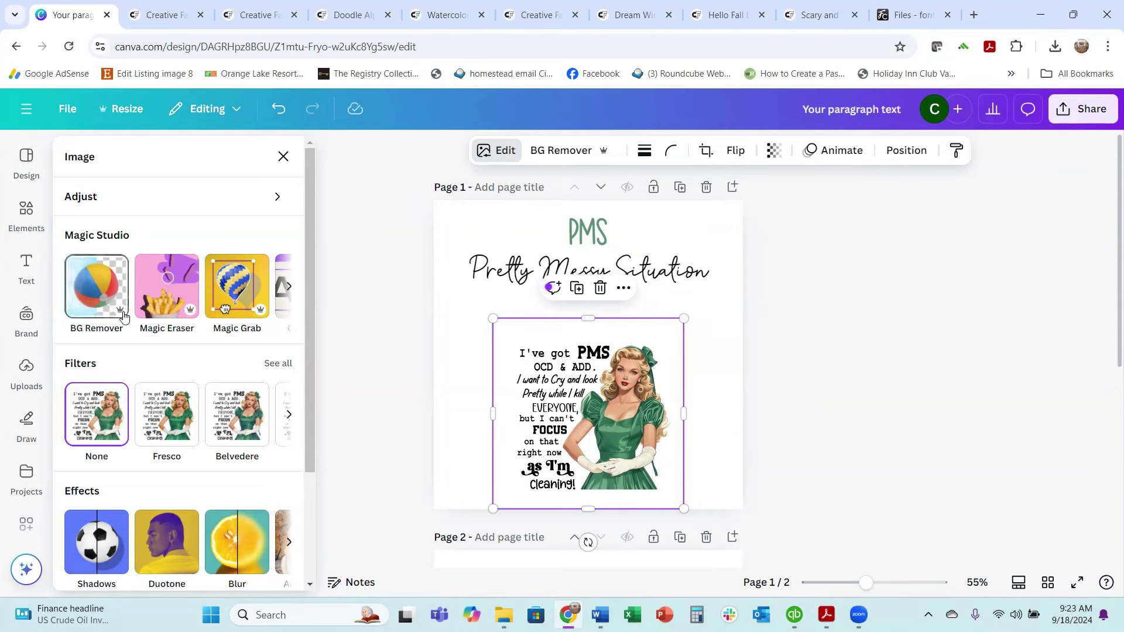
left_click(169, 301)
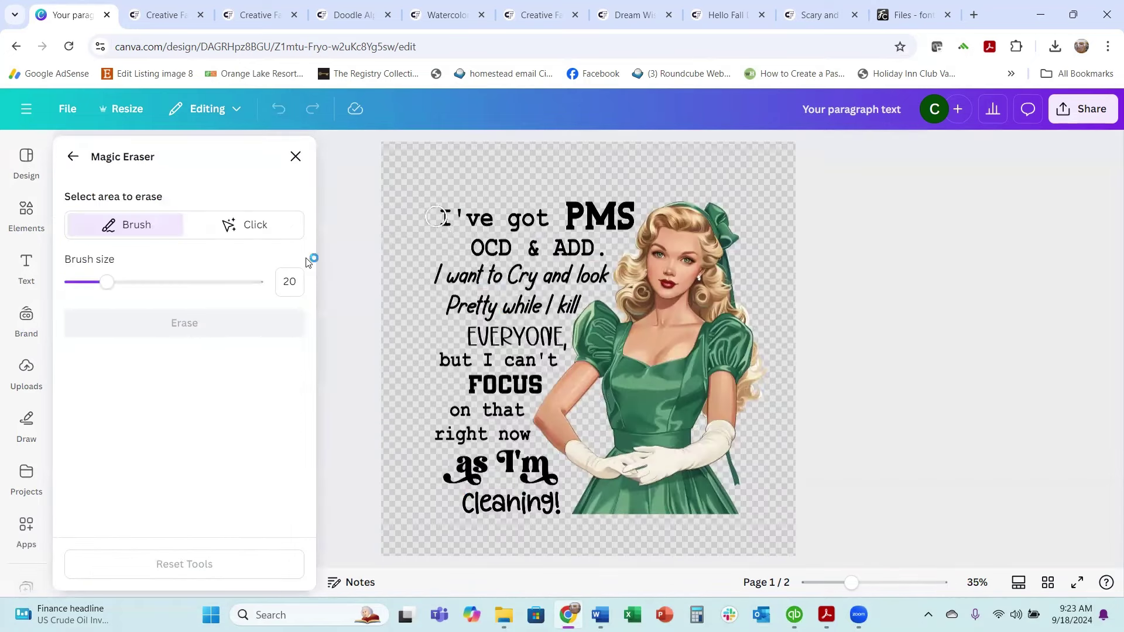
left_click(139, 285)
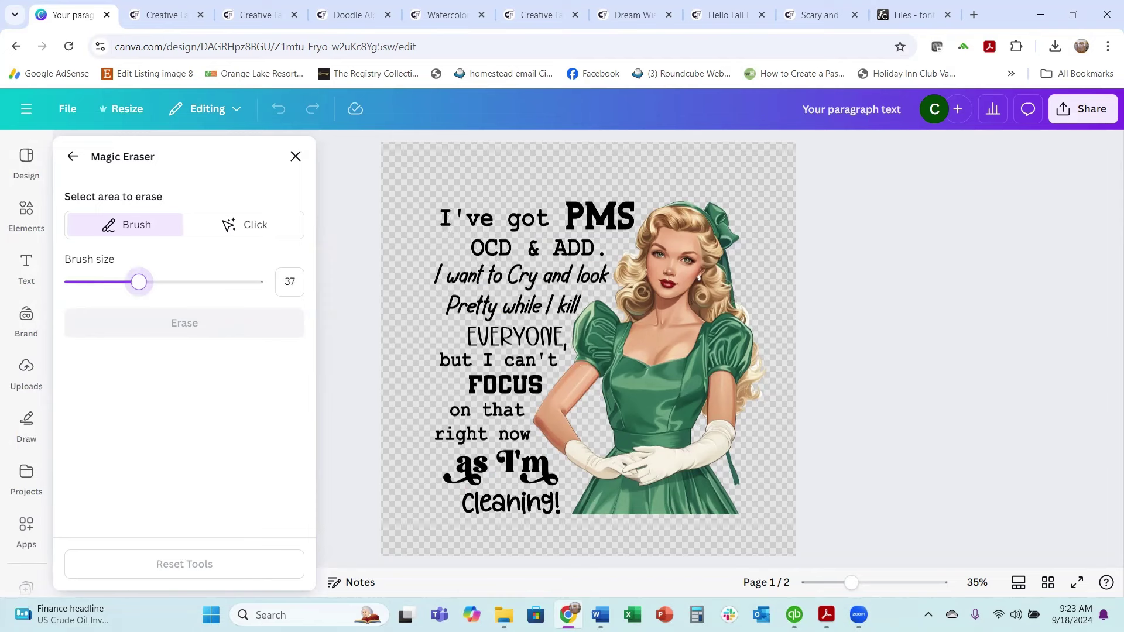
mouse_move(430, 215)
left_mouse_down()
mouse_move(619, 200)
mouse_move(618, 219)
mouse_move(583, 237)
mouse_move(597, 271)
mouse_move(536, 264)
mouse_move(386, 286)
mouse_move(468, 247)
mouse_move(577, 253)
mouse_move(559, 302)
mouse_move(451, 312)
mouse_move(452, 332)
mouse_move(544, 337)
mouse_move(537, 351)
mouse_move(439, 365)
mouse_move(503, 376)
mouse_move(462, 418)
mouse_move(447, 486)
mouse_move(442, 404)
mouse_move(466, 518)
mouse_move(506, 387)
mouse_move(488, 506)
mouse_move(497, 476)
mouse_move(519, 467)
mouse_move(544, 497)
mouse_move(518, 512)
mouse_move(509, 500)
left_mouse_up()
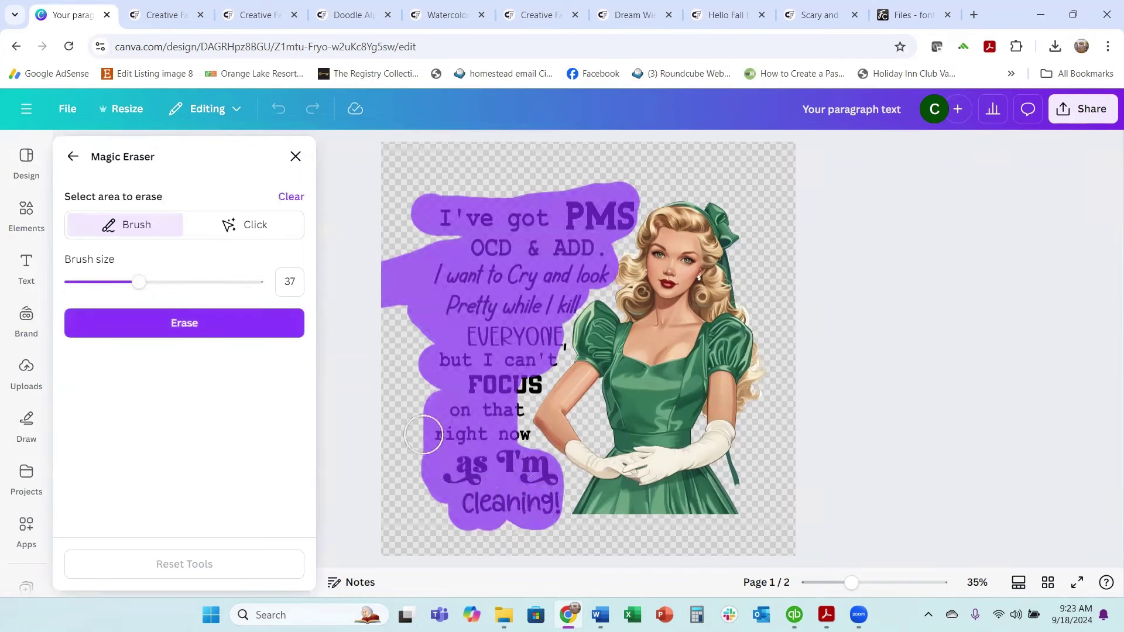
left_click(175, 332)
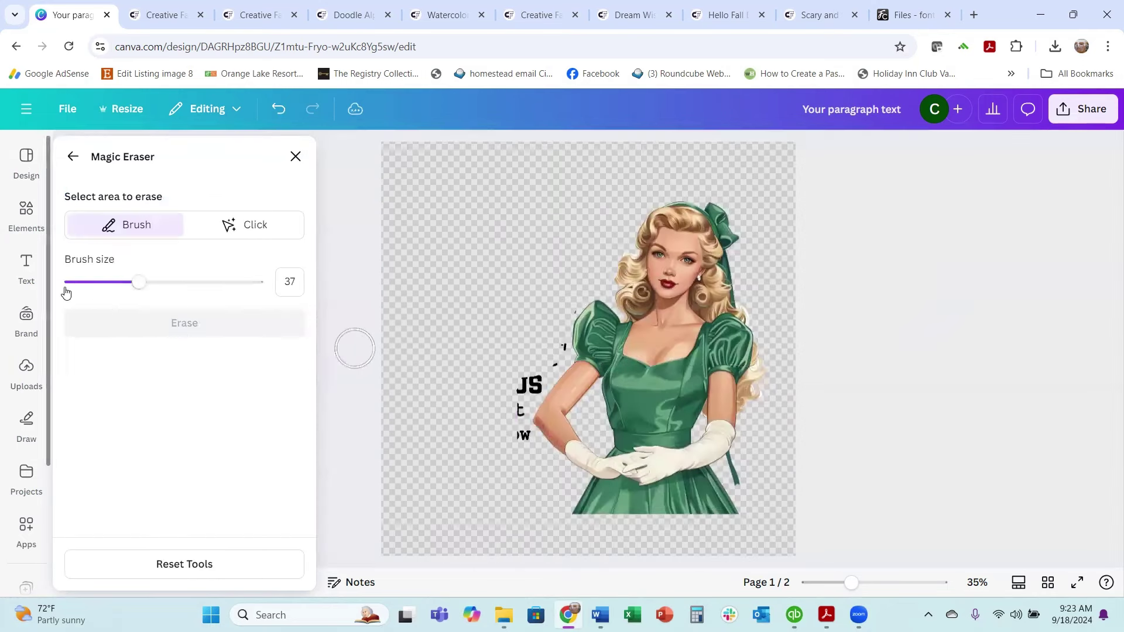
- Erase the leftover letter fragments beside the woman with a size 16 brush and enlarge the image to reach the page's right and bottom edges
left_click_drag(138, 285, 100, 283)
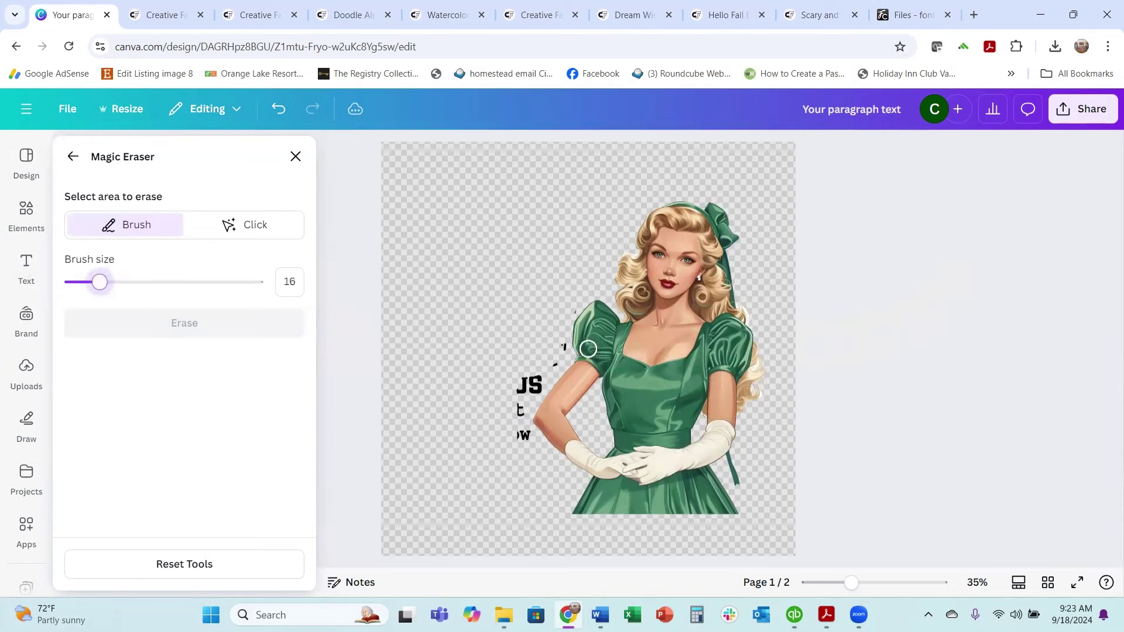
mouse_move(572, 302)
left_mouse_down()
mouse_move(559, 356)
mouse_move(522, 380)
mouse_move(519, 392)
mouse_move(536, 382)
mouse_move(524, 434)
left_mouse_up()
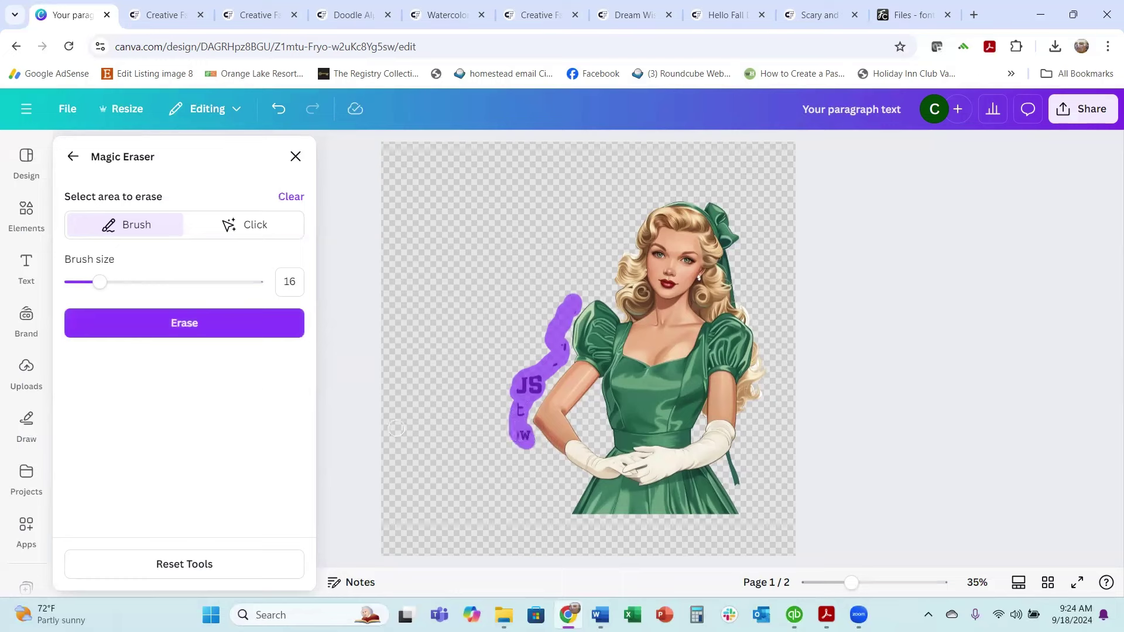
left_click(196, 326)
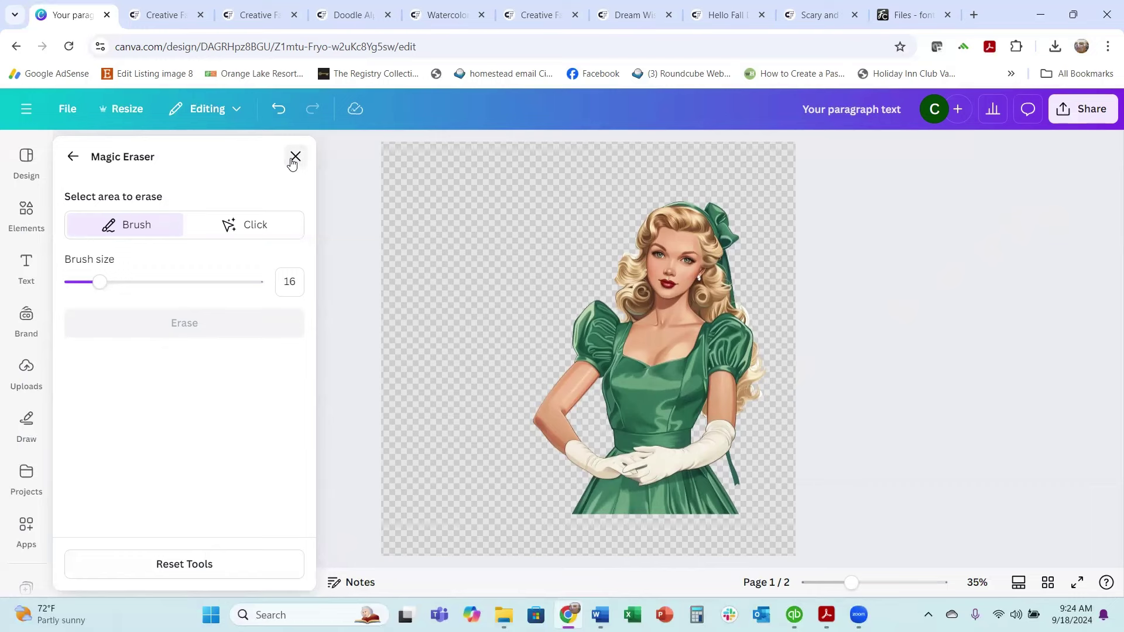
left_click(294, 157)
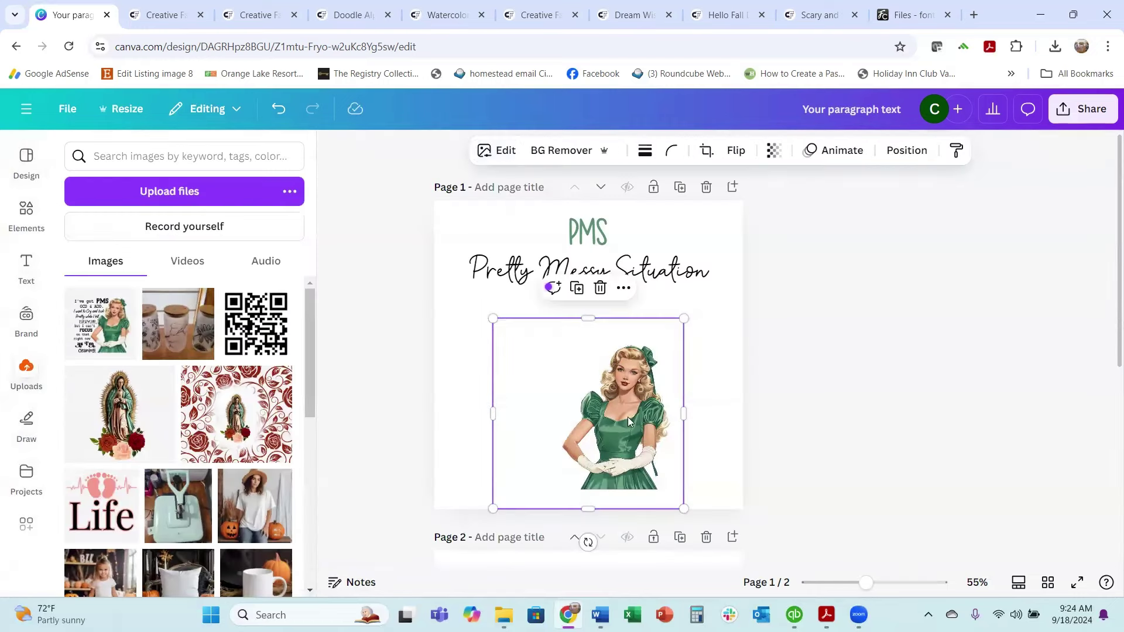
left_click_drag(692, 301, 779, 214)
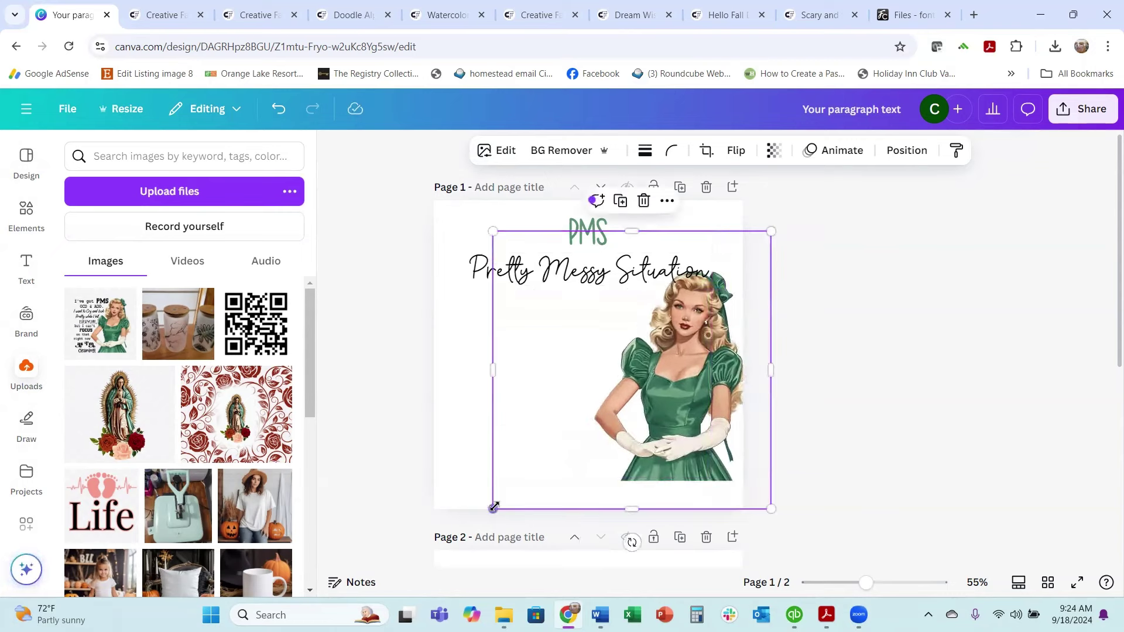
left_click_drag(486, 513, 449, 530)
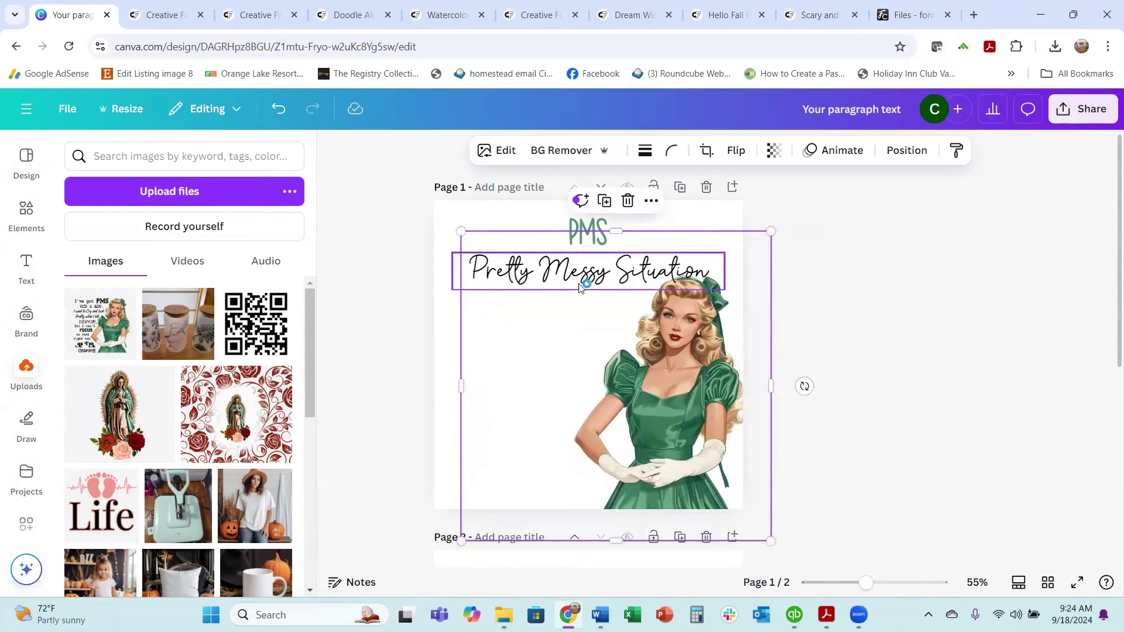
- Break "Pretty Messy Situation" into three lines of one word each and move the text down to the left of the woman
left_click(564, 285)
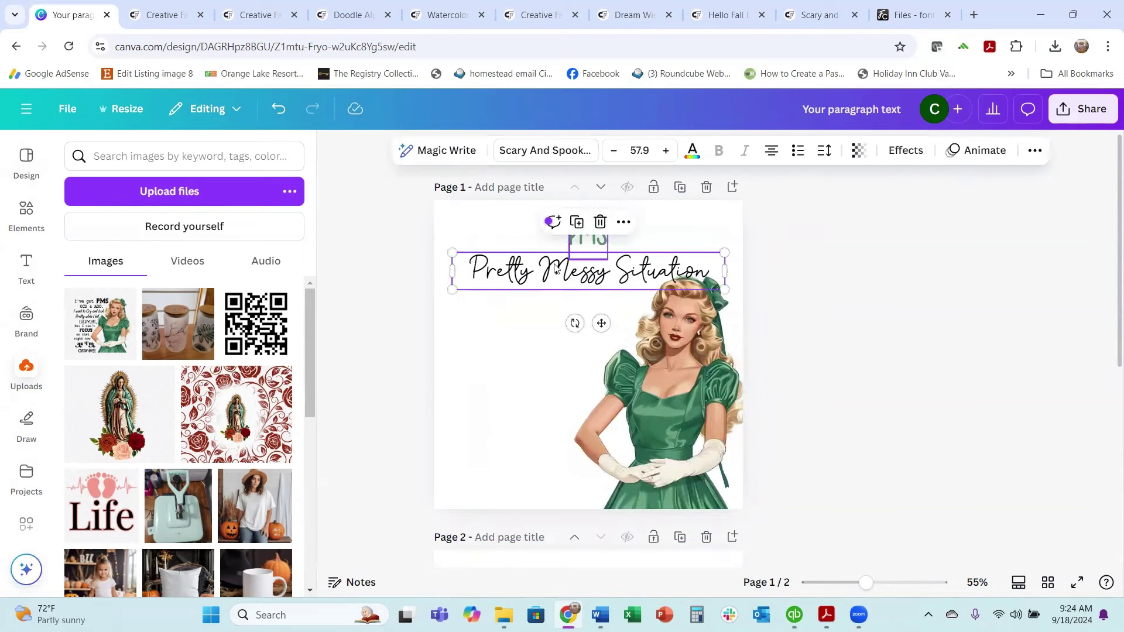
left_click(553, 269)
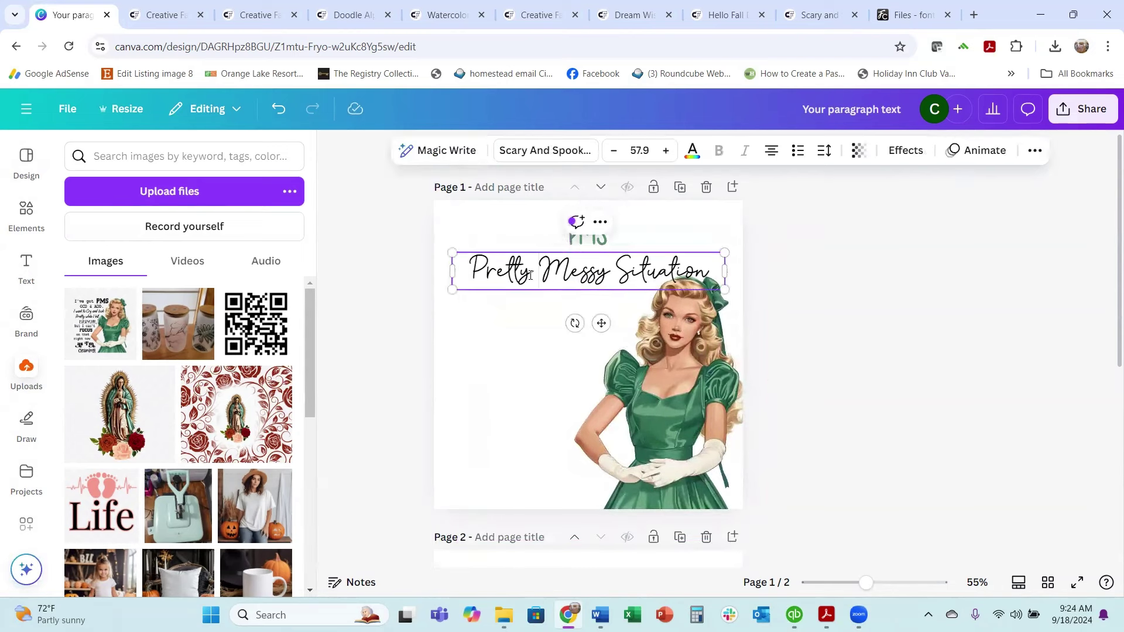
key("Return")
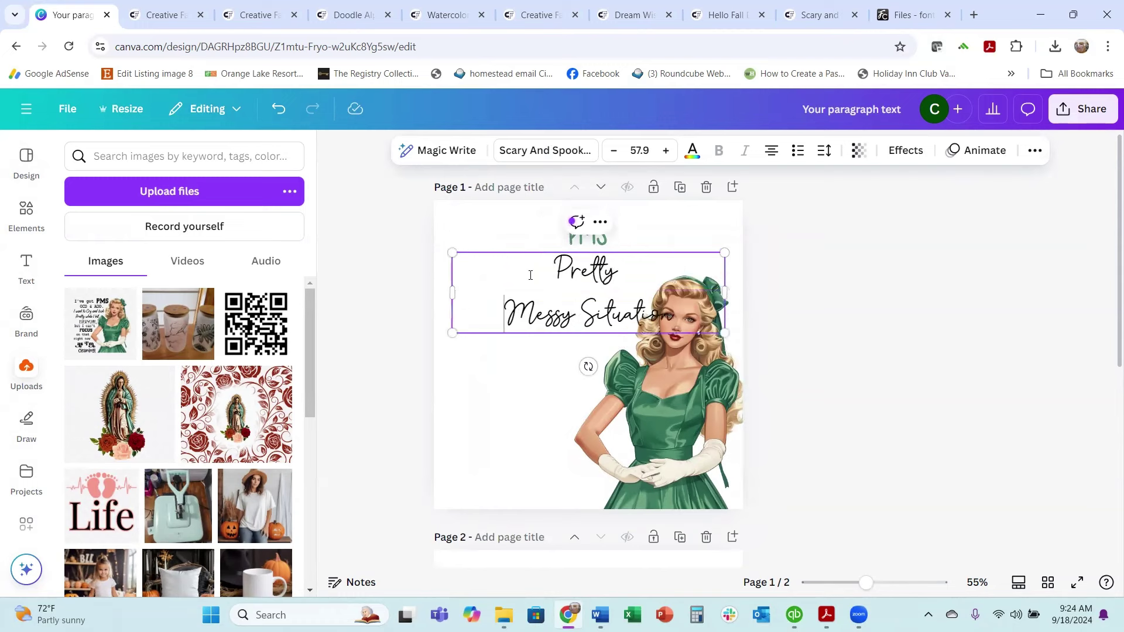
left_click(582, 310)
key("Return")
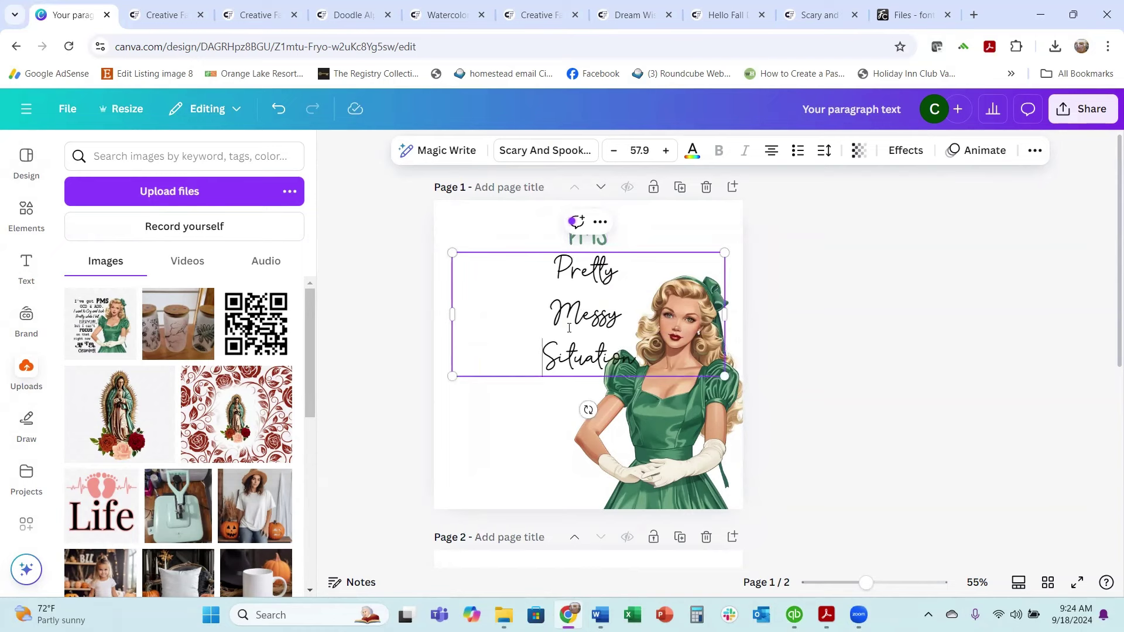
left_click(773, 279)
left_click_drag(575, 274, 526, 317)
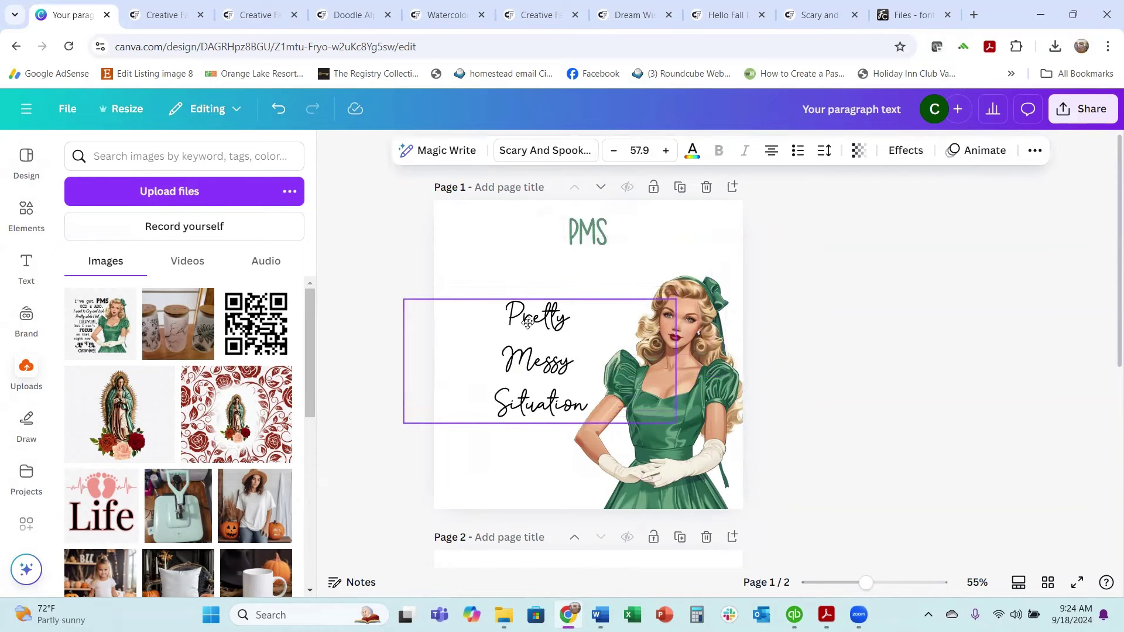
- Enlarge the "PMS" text to size 173 and shift it slightly to the right above the script text
left_click(583, 235)
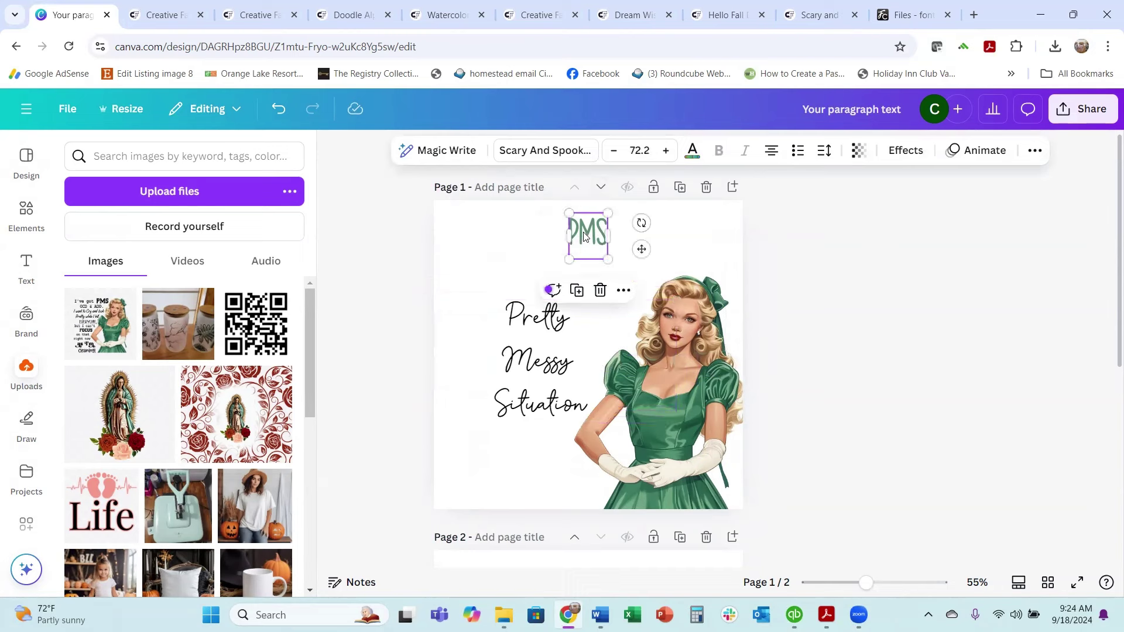
left_click(665, 151)
left_click(666, 151)
left_click(665, 150)
left_click(665, 151)
left_click(665, 150)
left_click(665, 151)
left_click(666, 151)
left_click(666, 151)
left_click(666, 151)
left_click(666, 151)
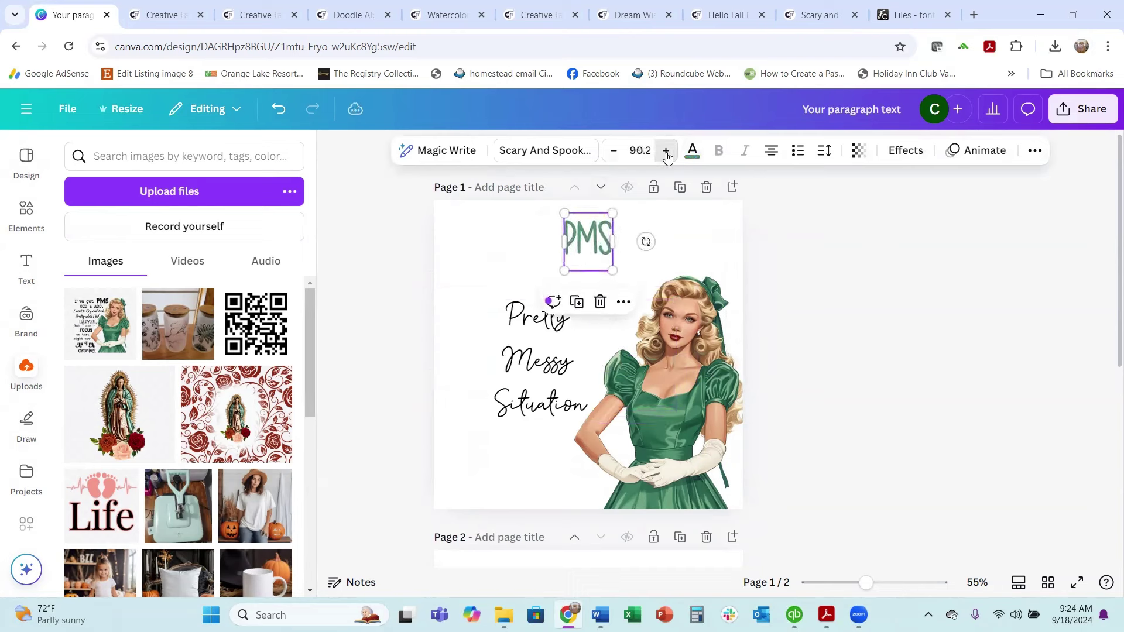
left_click(666, 150)
left_click(666, 150)
left_click(665, 151)
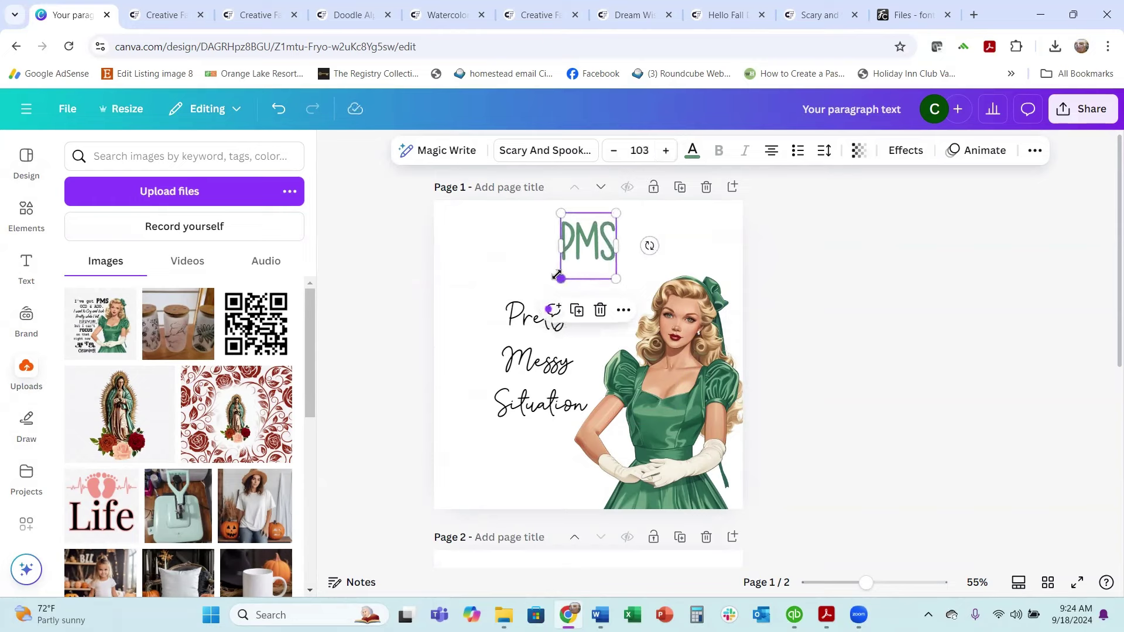
left_click_drag(561, 277, 502, 315)
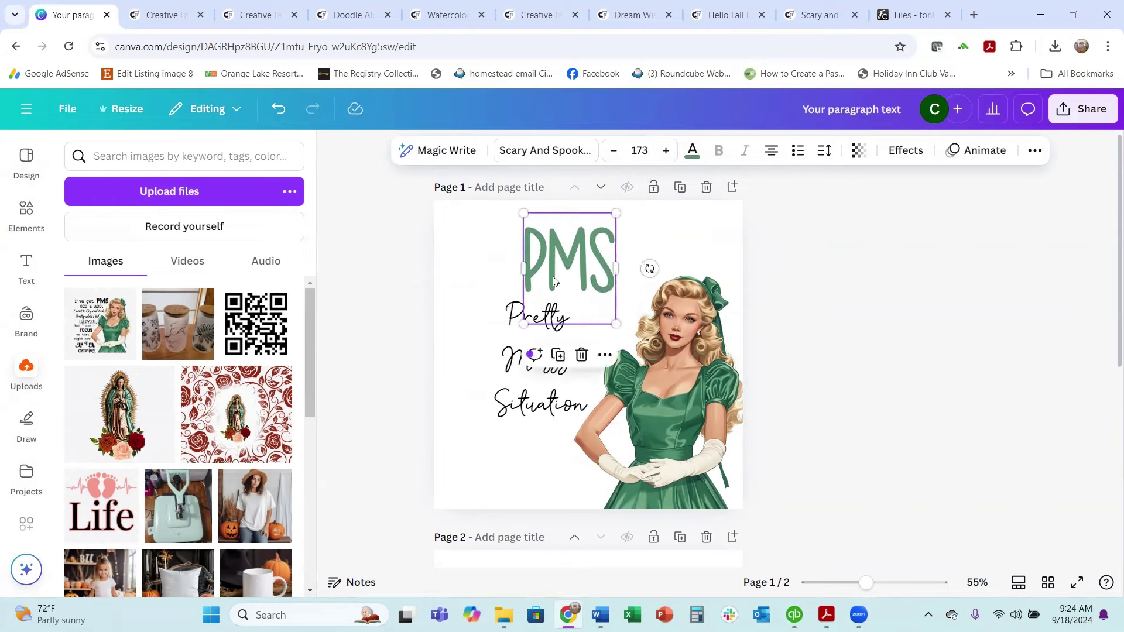
left_click_drag(553, 277, 577, 275)
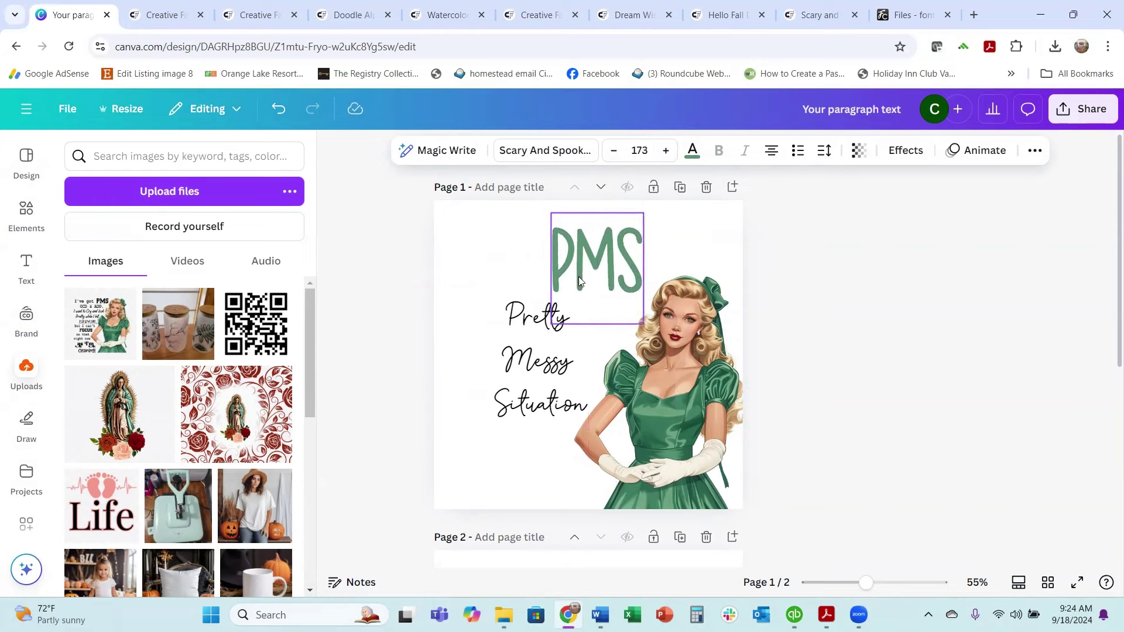
- Move the "Pretty Messy Situation" script down slightly and left-align its lines
left_click_drag(549, 371, 548, 381)
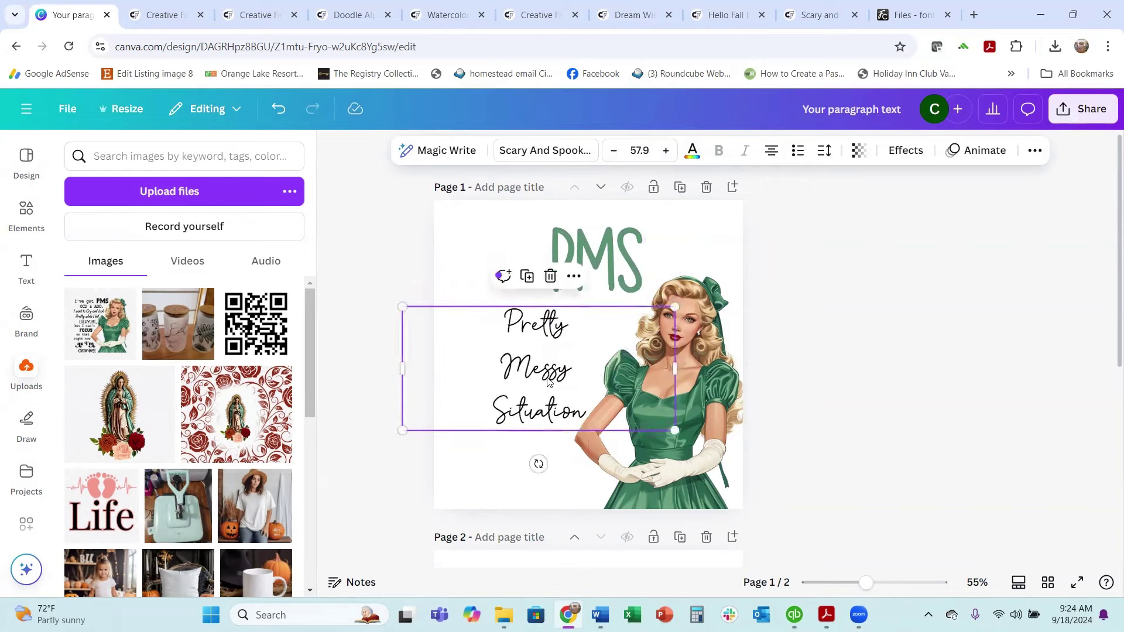
left_click(771, 151)
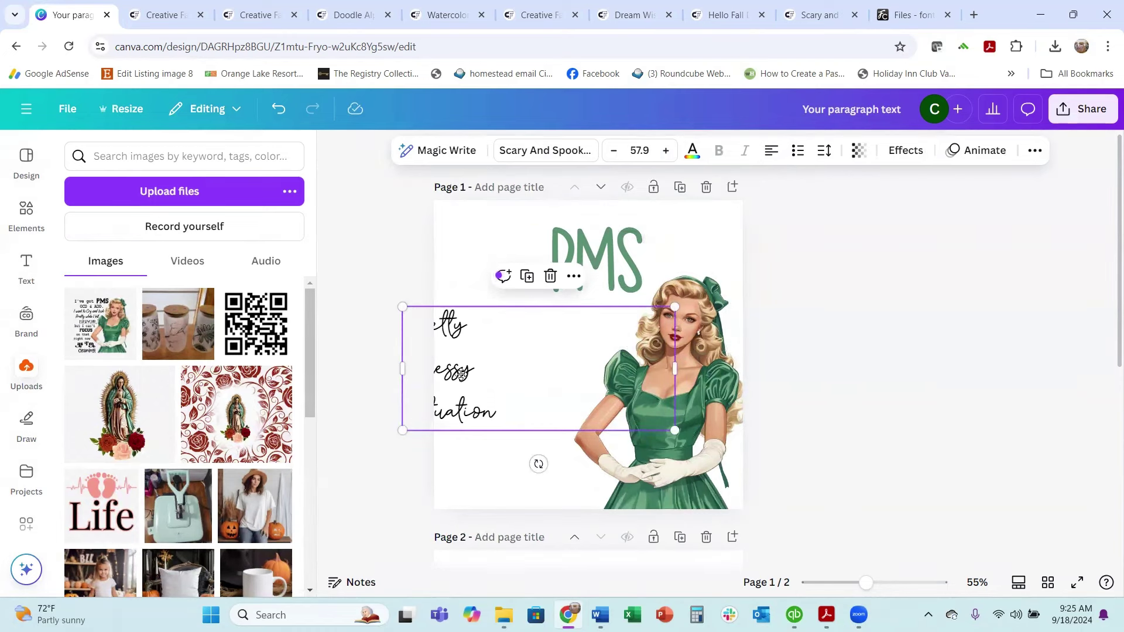
- Reduce the line spacing of the "Pretty Messy Situation" script to 1.05 and move the text right, beneath "PMS" and beside the woman
left_click_drag(462, 374, 540, 367)
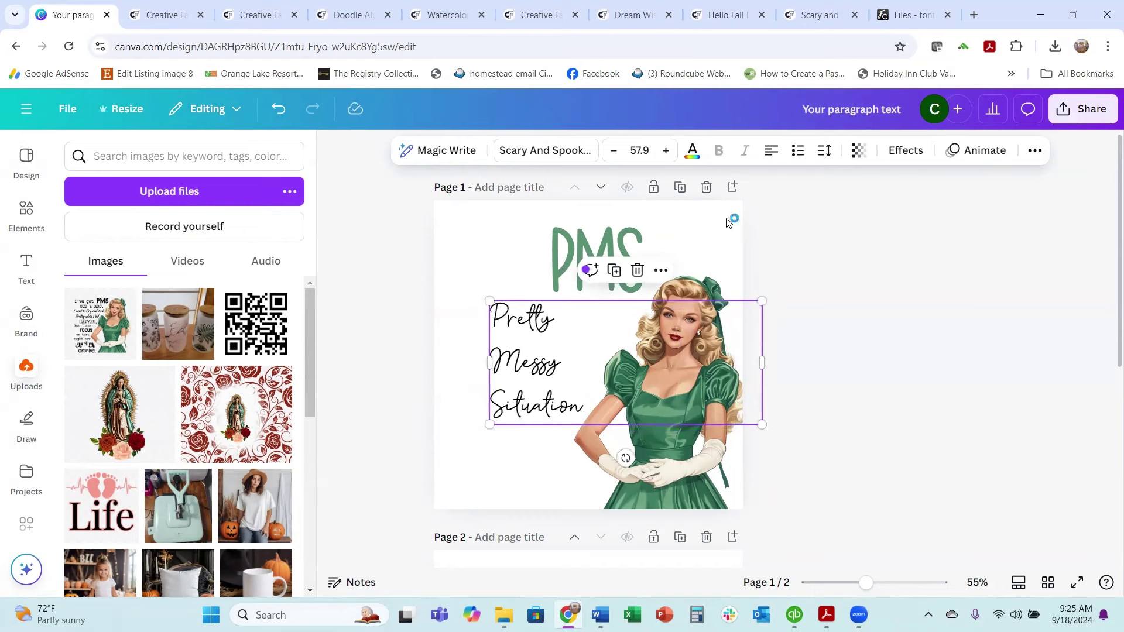
left_click(825, 151)
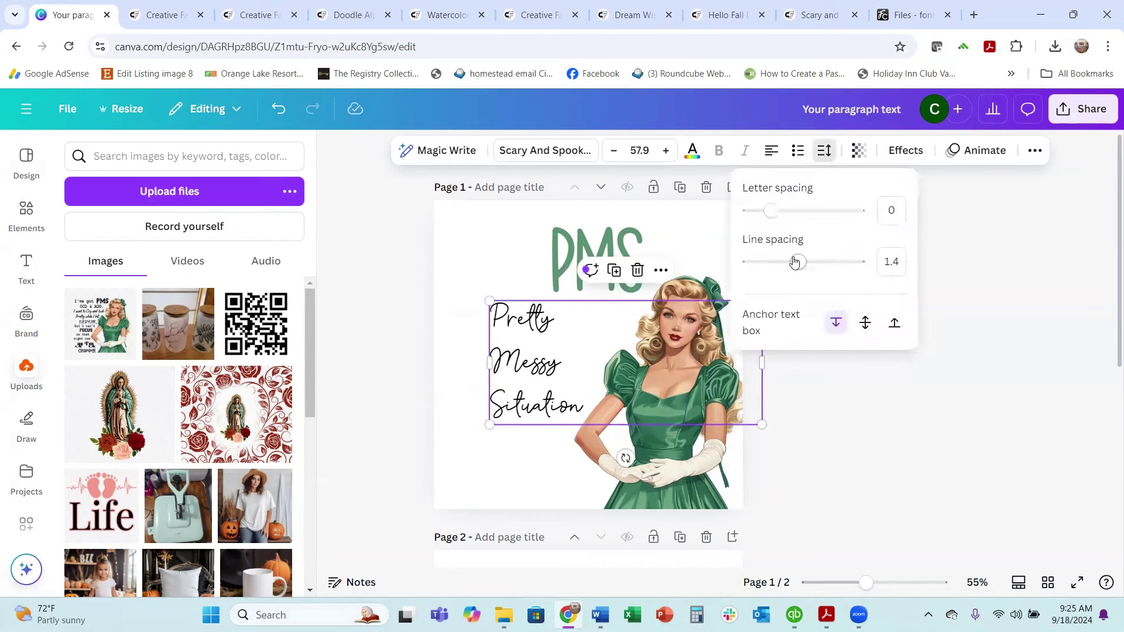
mouse_move(799, 266)
left_mouse_down()
mouse_move(772, 263)
mouse_move(782, 262)
left_mouse_up()
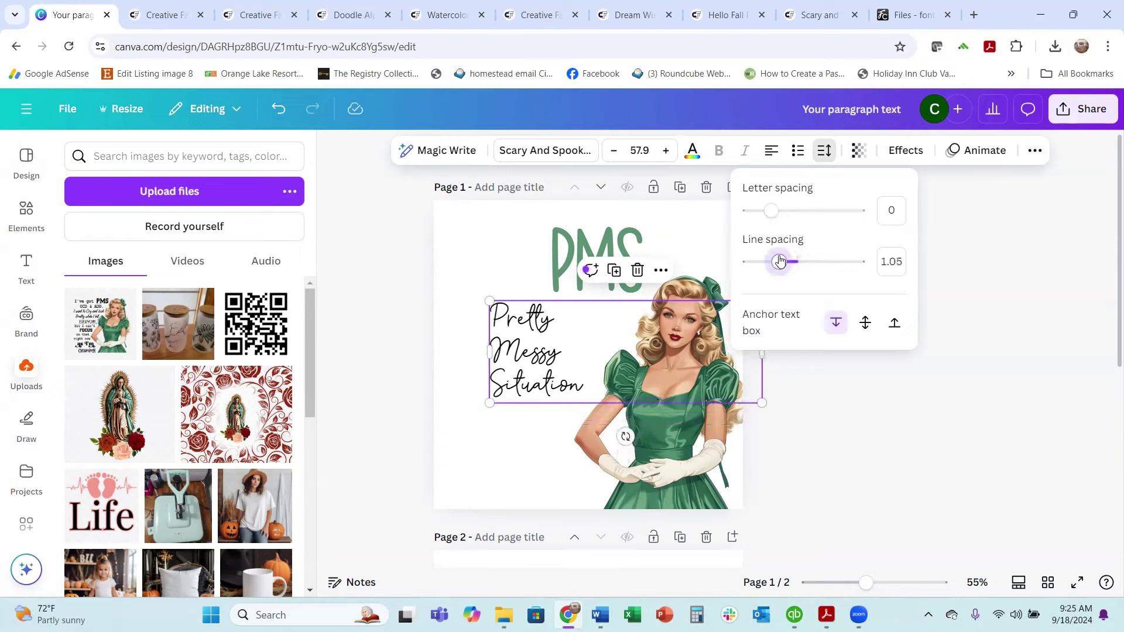
left_click(937, 419)
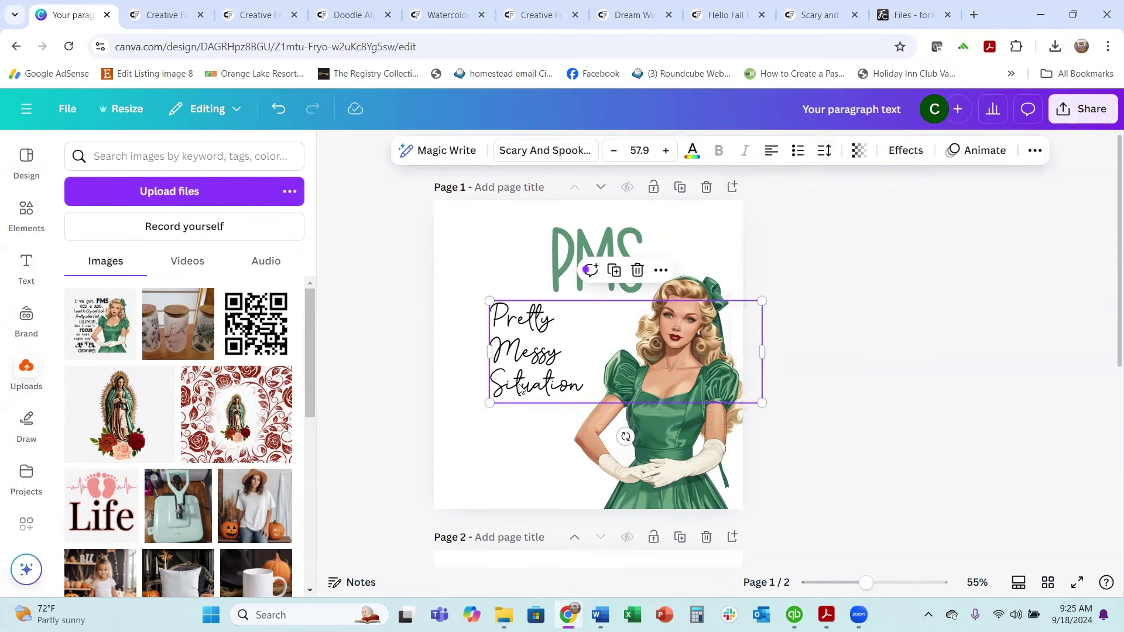
left_click_drag(520, 391, 536, 394)
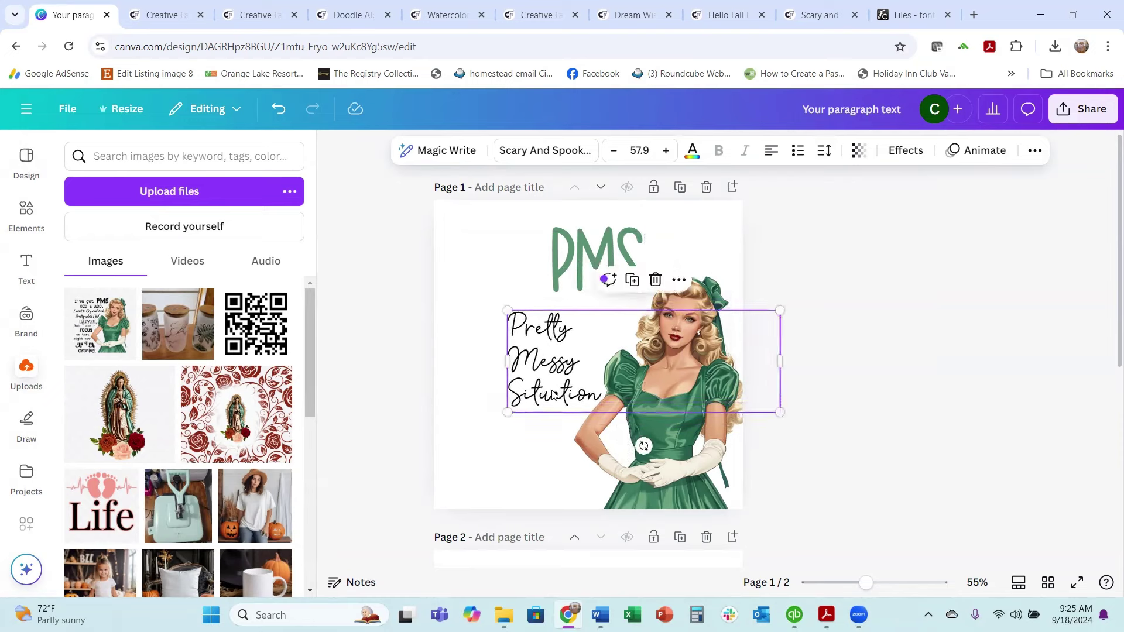
left_click(963, 279)
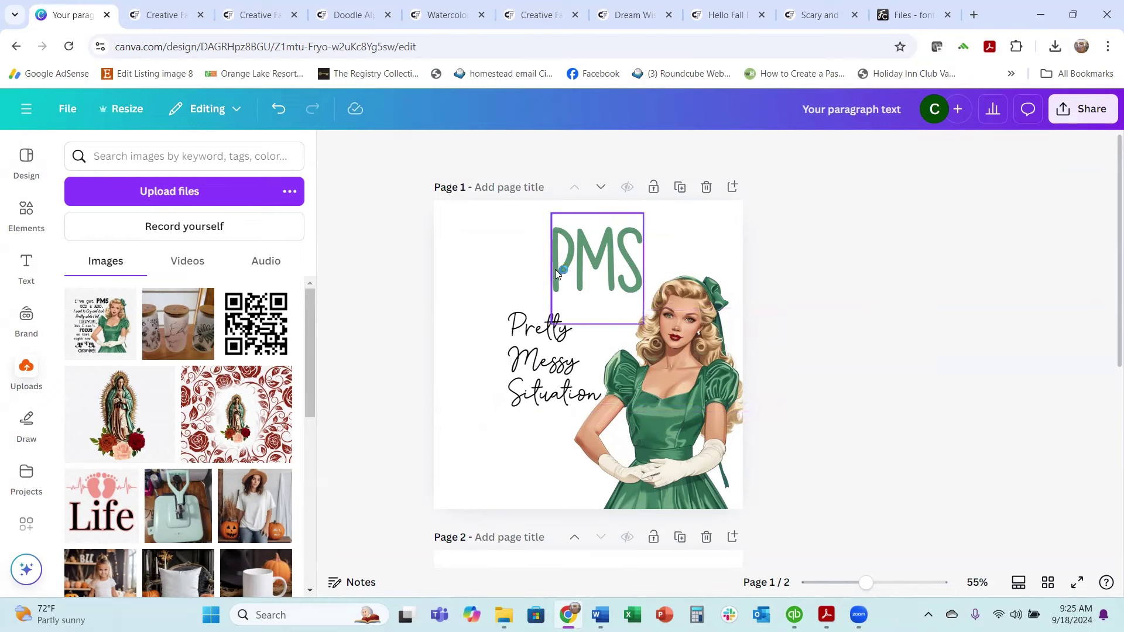
- Try the Dream Display font on the "Pretty Messy Situation" text, and settle on Dream Wish Regular
left_click(535, 368)
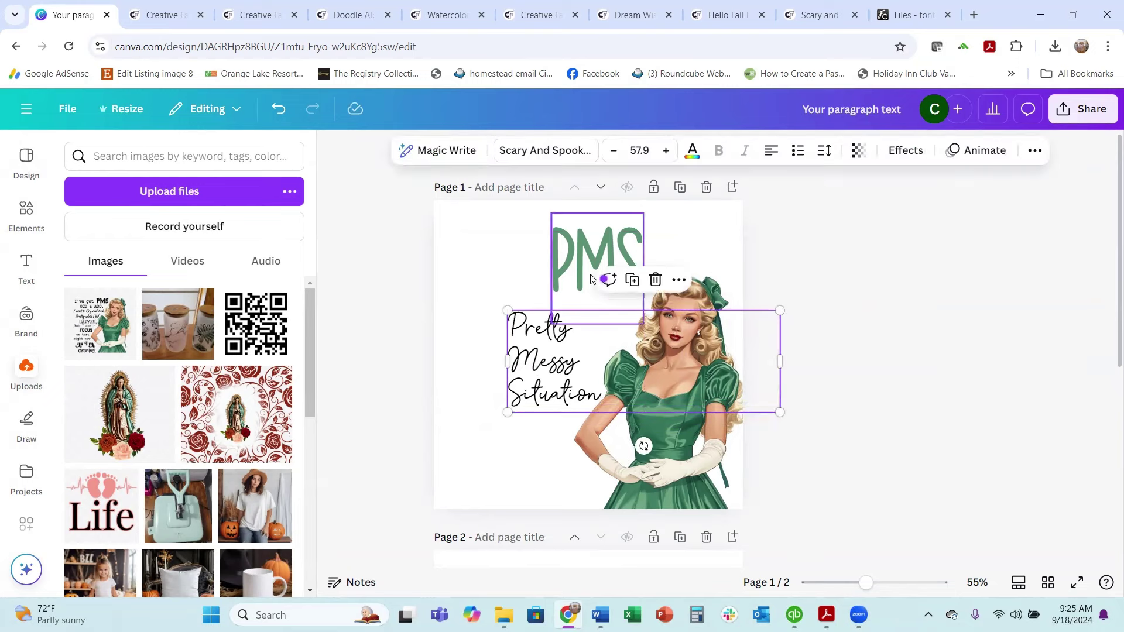
left_click(578, 158)
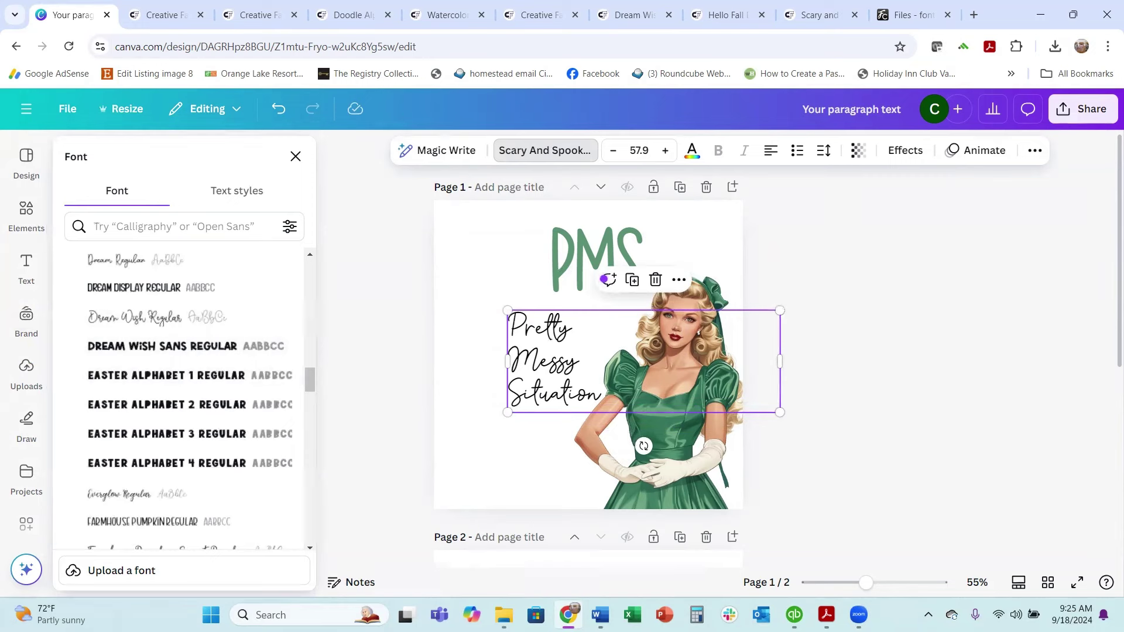
scroll(136, 331, "up", 3)
scroll(123, 340, "down", 1)
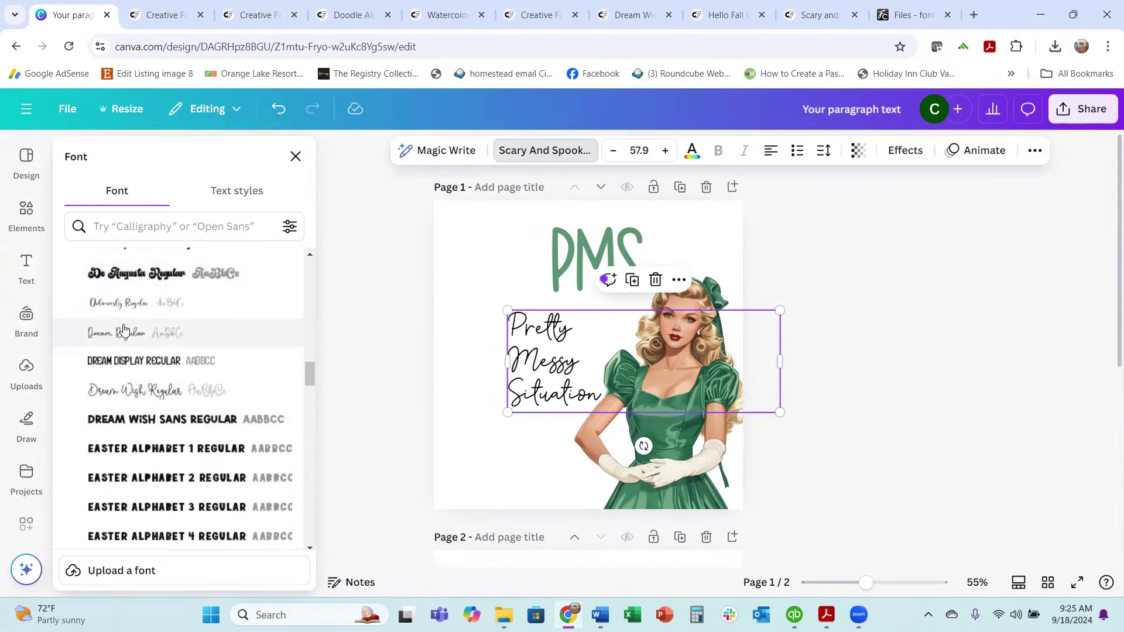
left_click(134, 368)
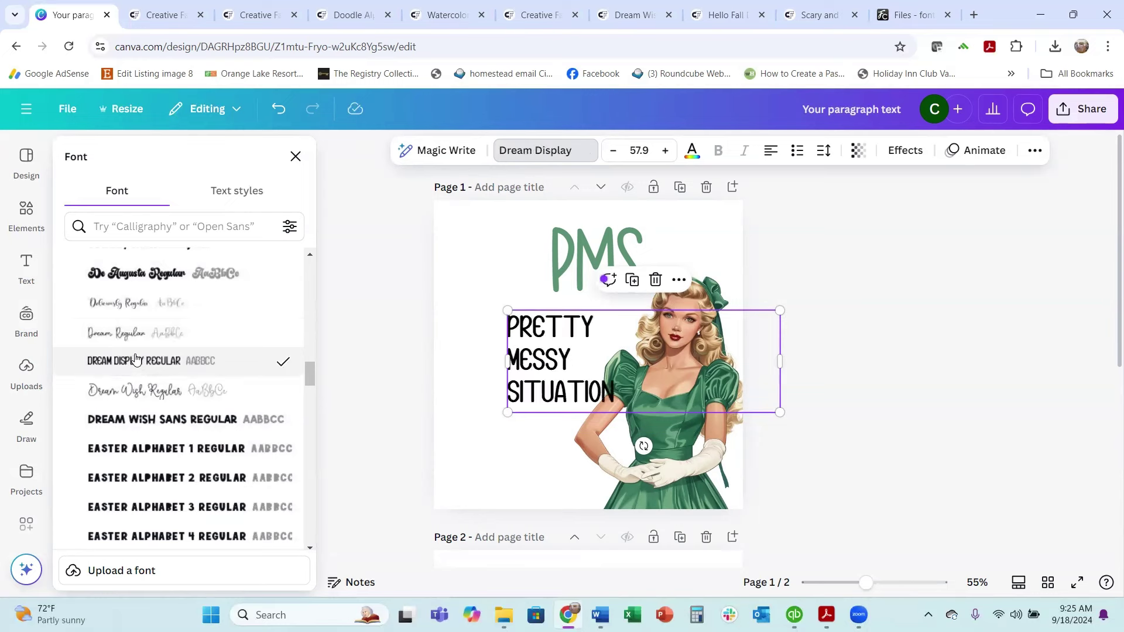
left_click(130, 390)
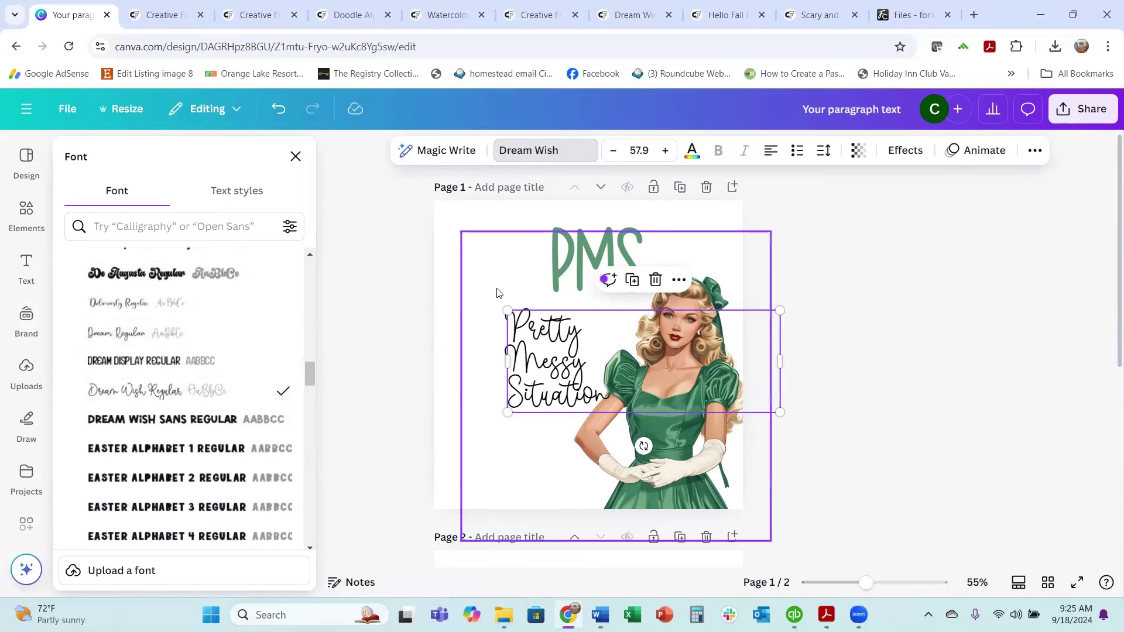
- Change the "PMS" text to the Dream Display Regular font and move it down to sit just above the script
left_click(571, 265)
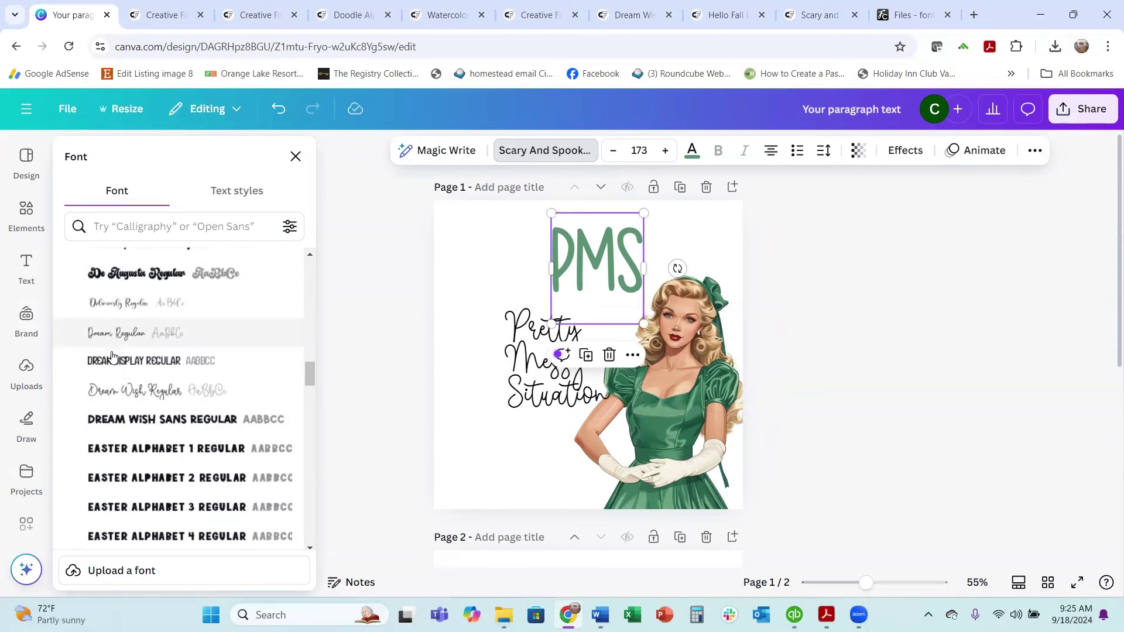
left_click(115, 367)
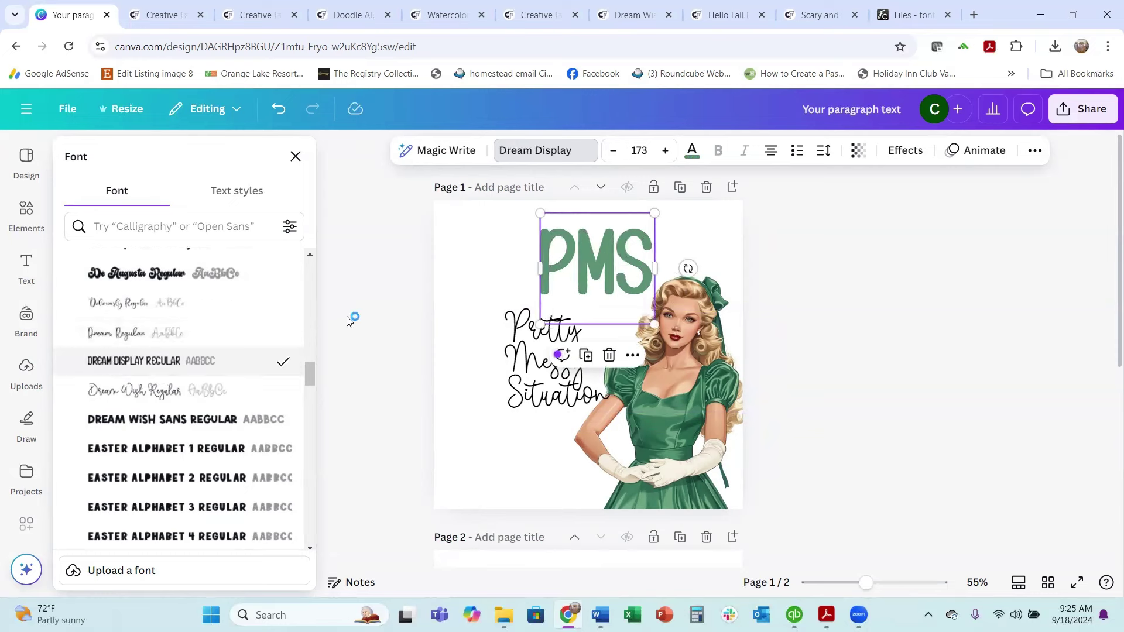
left_click_drag(582, 275, 578, 287)
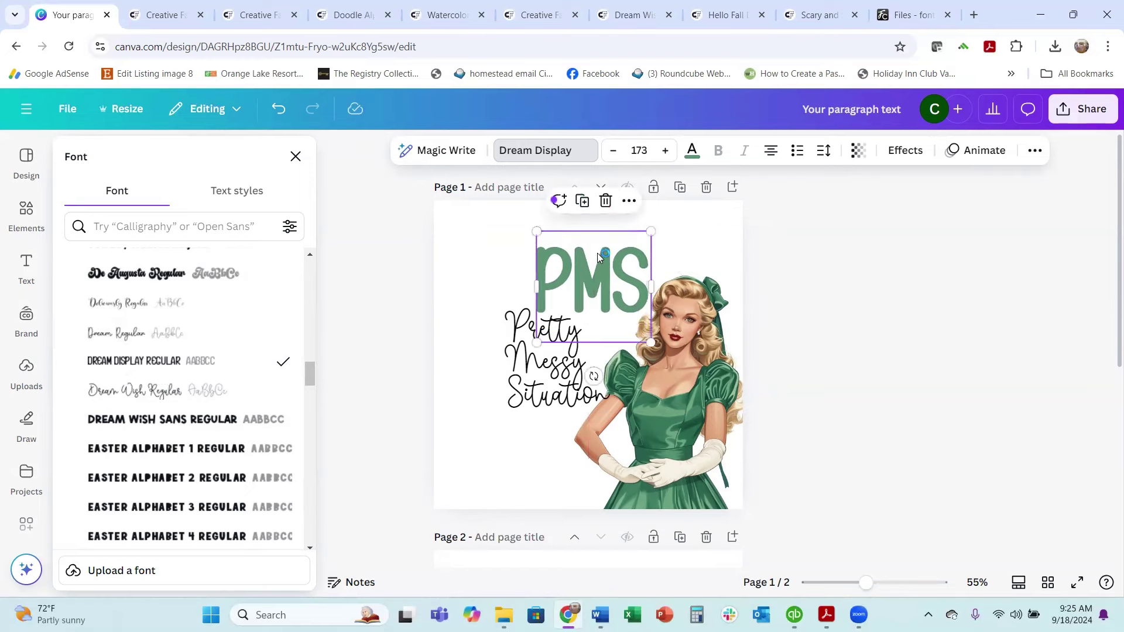
- Switch to fontcloud and copy the Dreamwish lowercase p glyph that has a swash leading into the letter
left_click(914, 29)
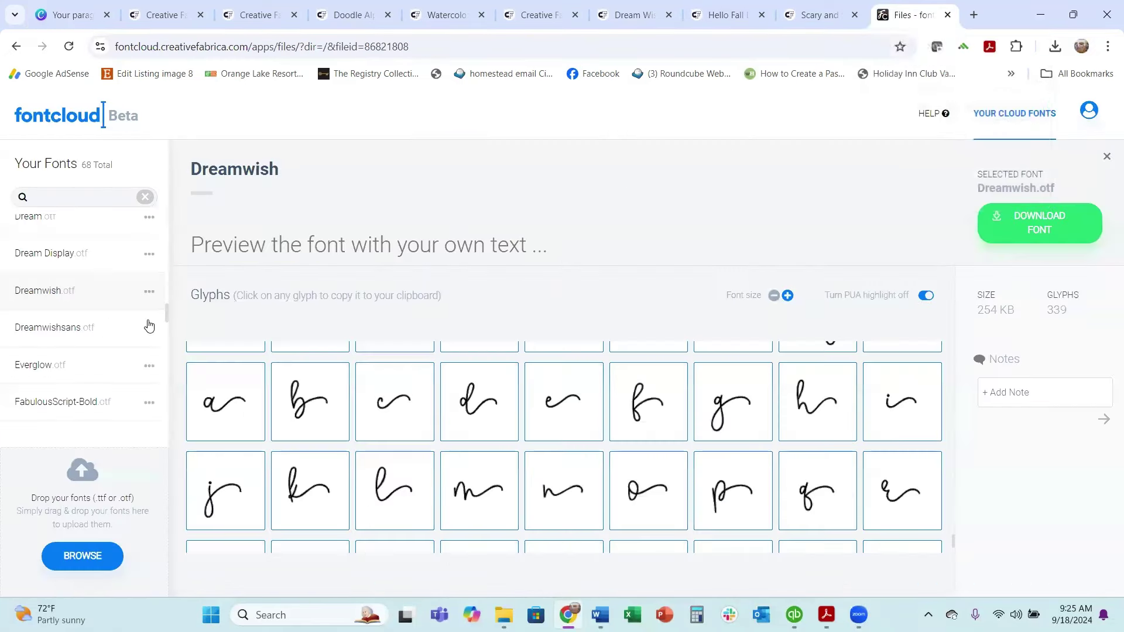
left_click(45, 298)
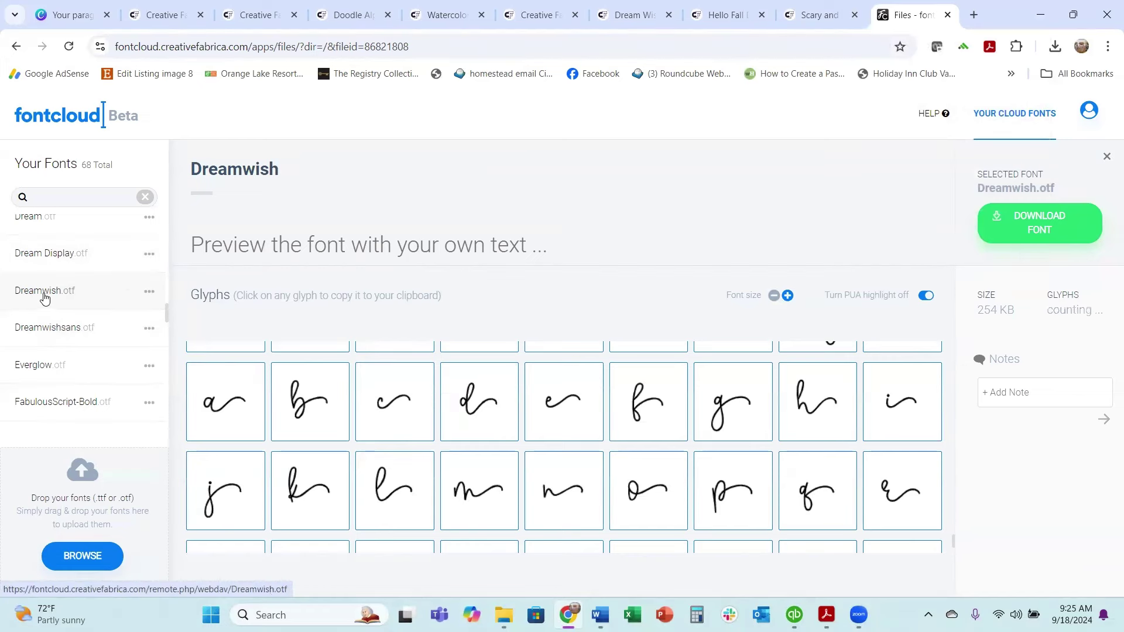
left_click(63, 13)
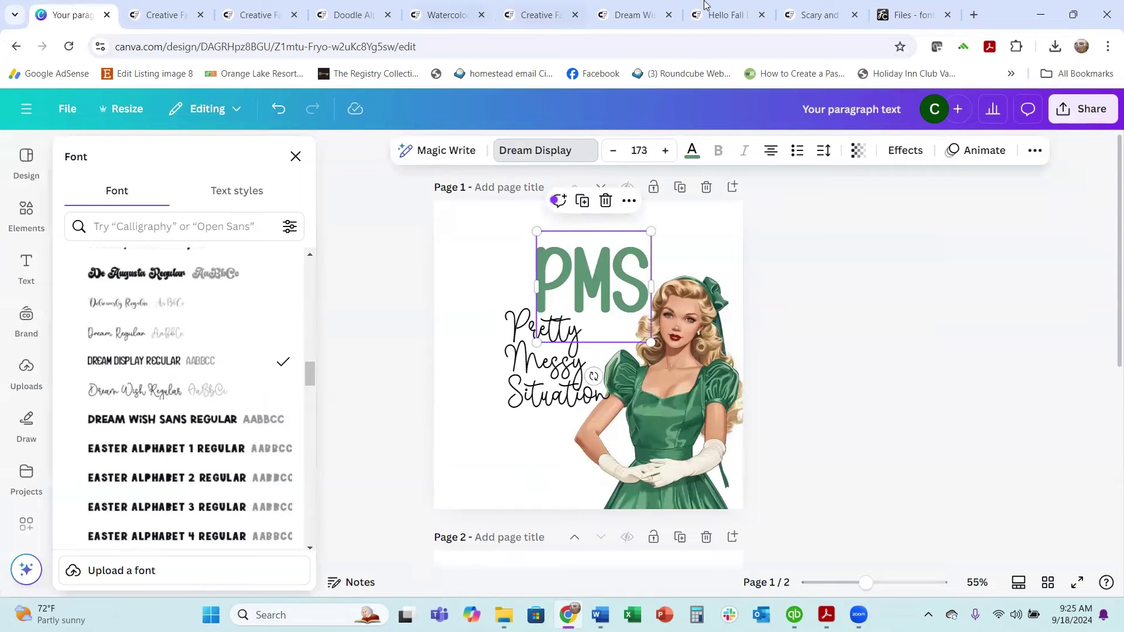
left_click(913, 16)
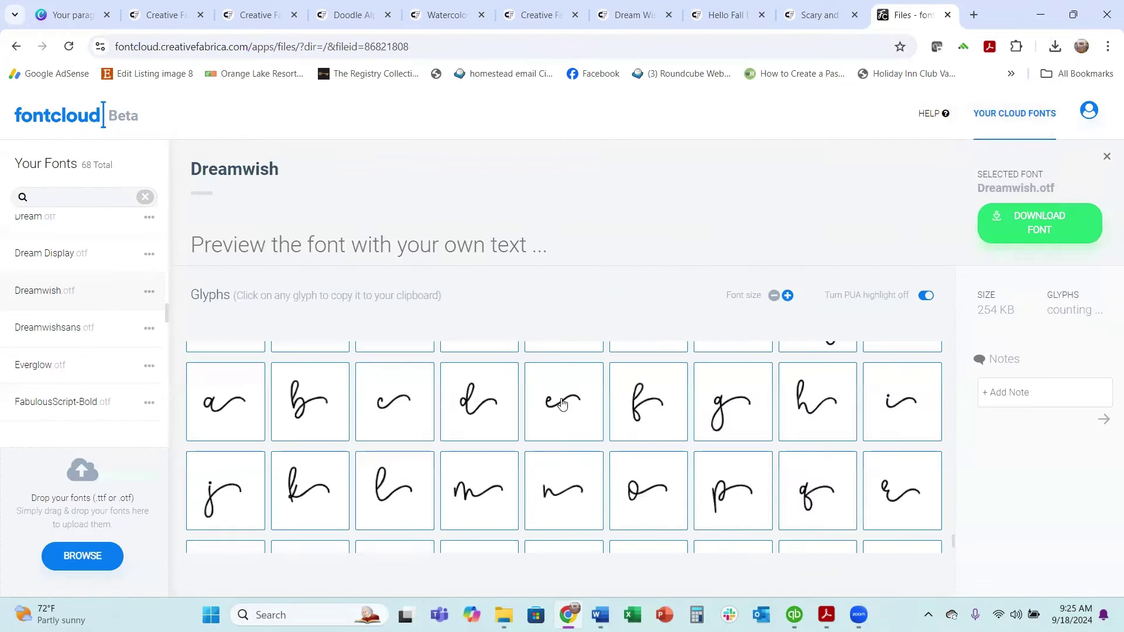
scroll(512, 462, "down", 1)
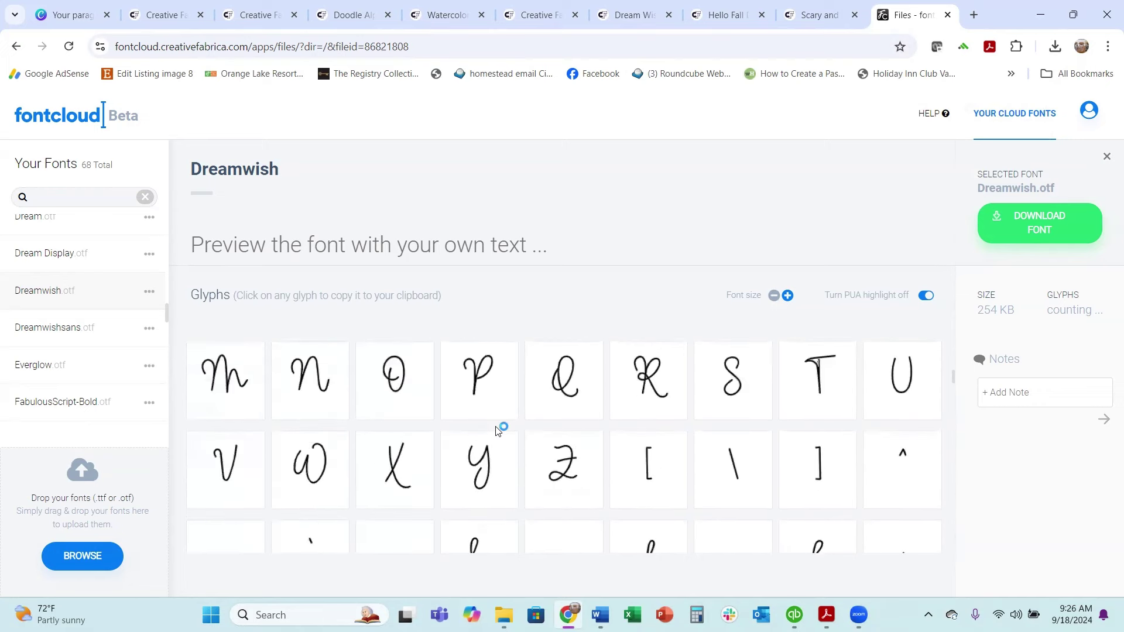
left_click(69, 14)
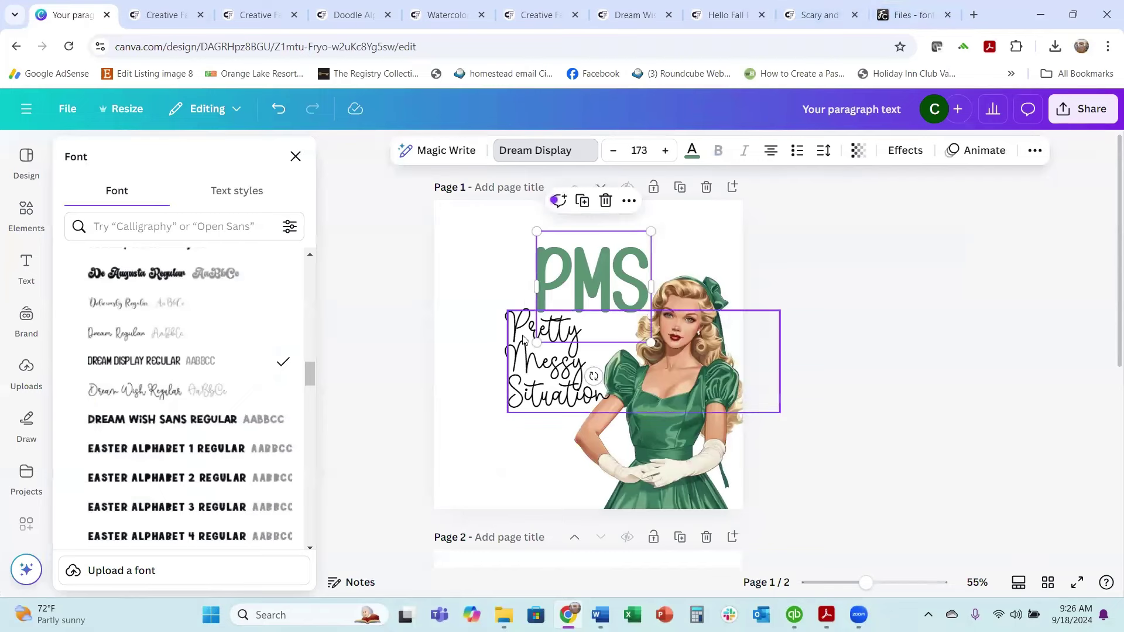
left_click(934, 14)
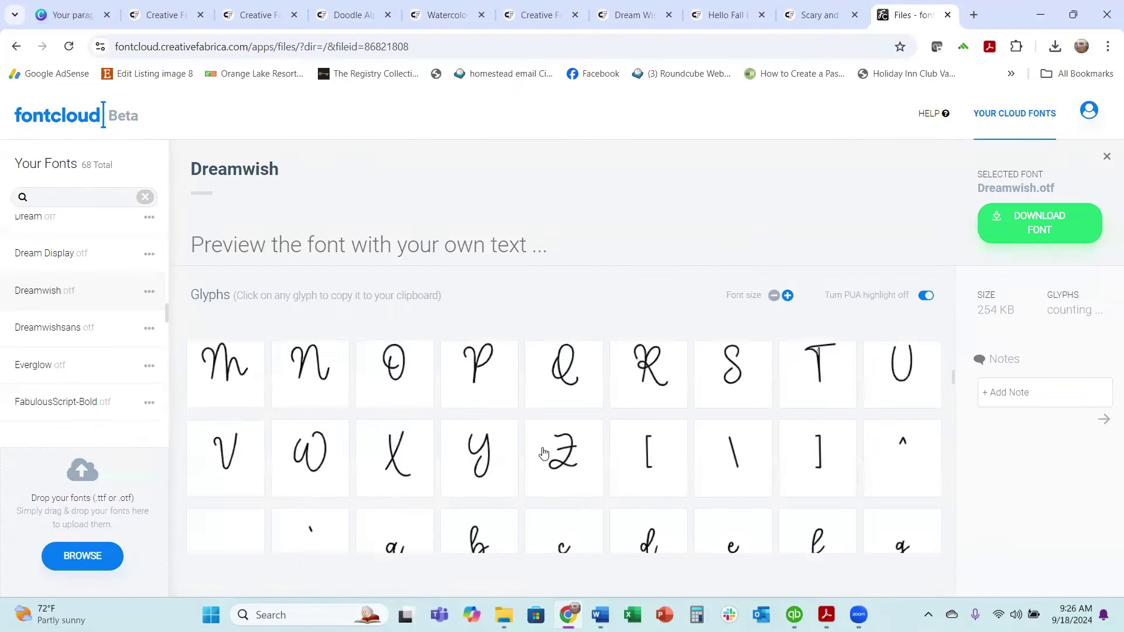
scroll(544, 452, "down", 15)
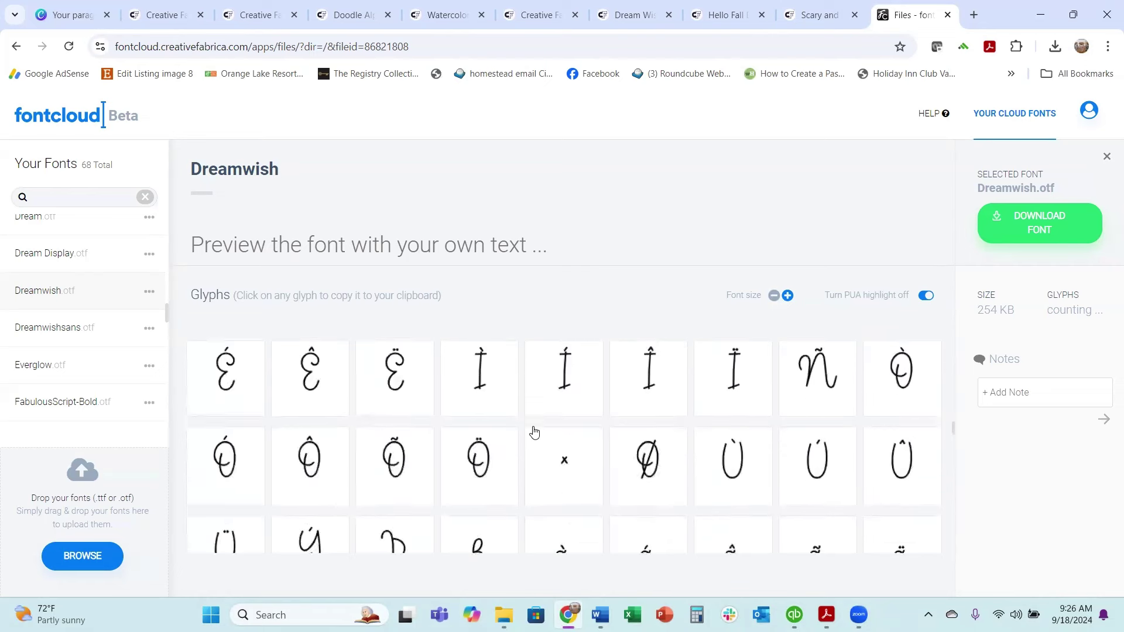
scroll(535, 431, "down", 15)
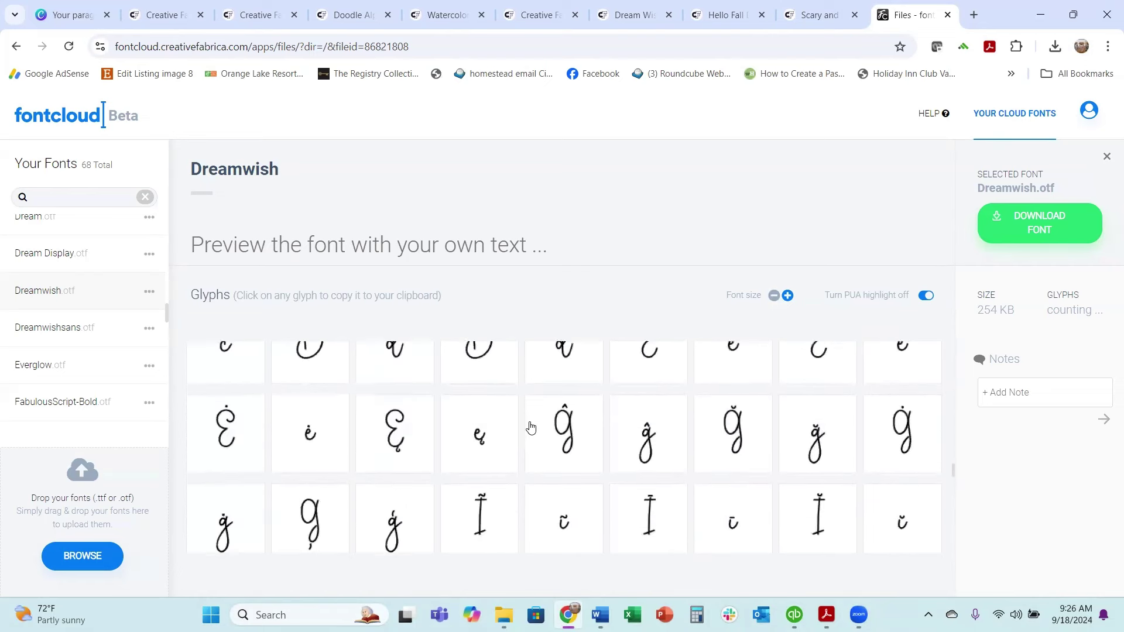
scroll(531, 428, "down", 15)
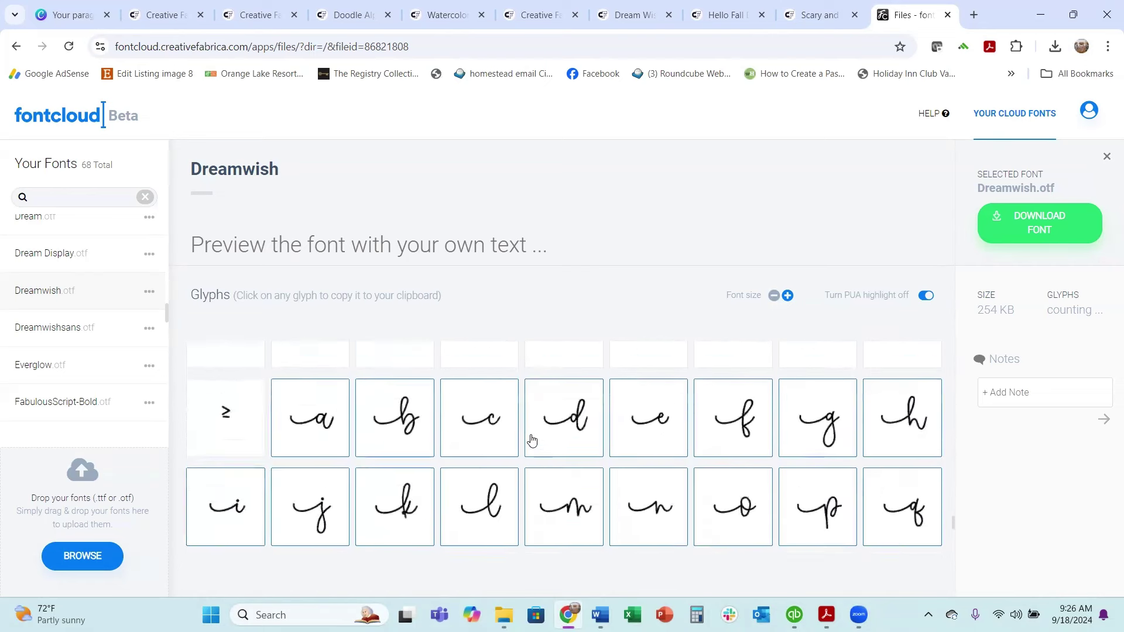
scroll(530, 436, "down", 2)
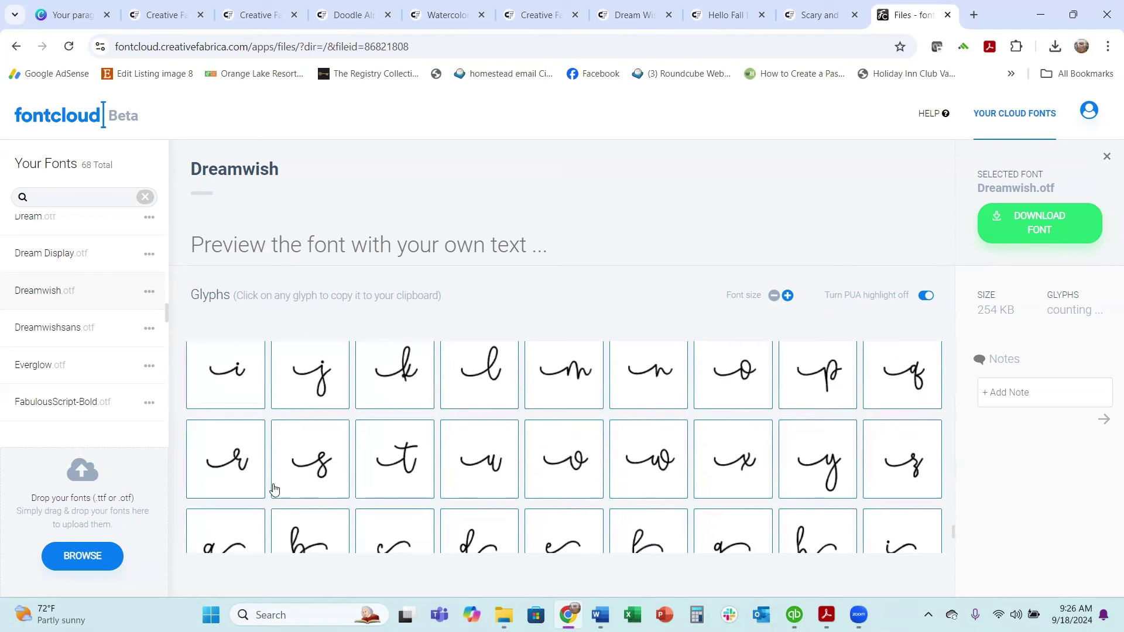
left_click(834, 383)
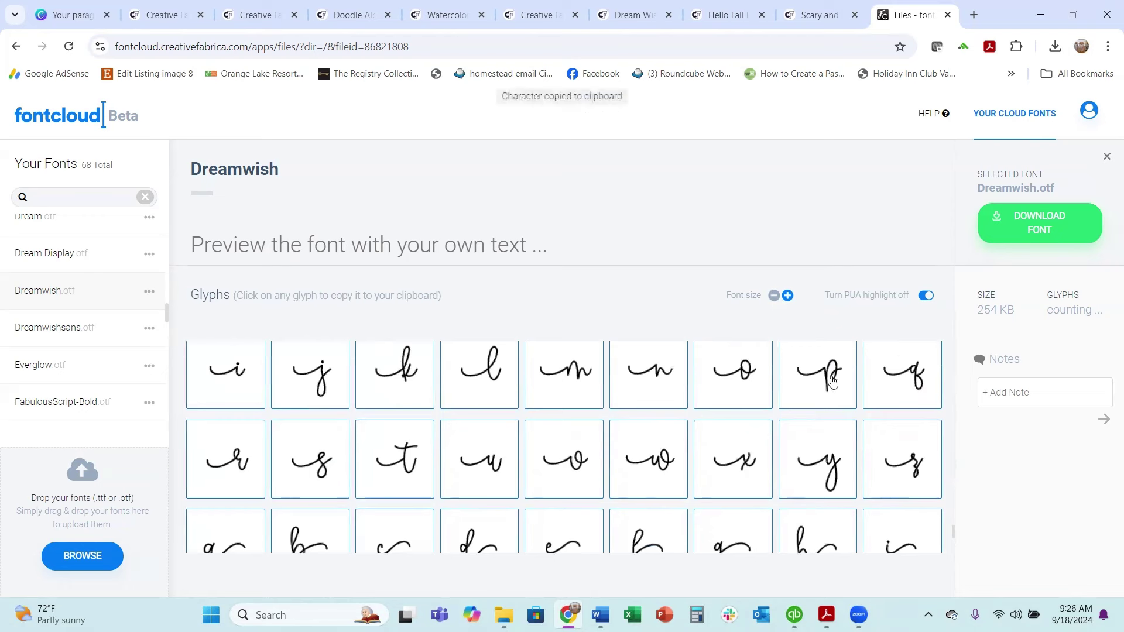
- Switch back to the Canva design and replace the capital P of "Pretty" with the copied swash p
left_click(74, 15)
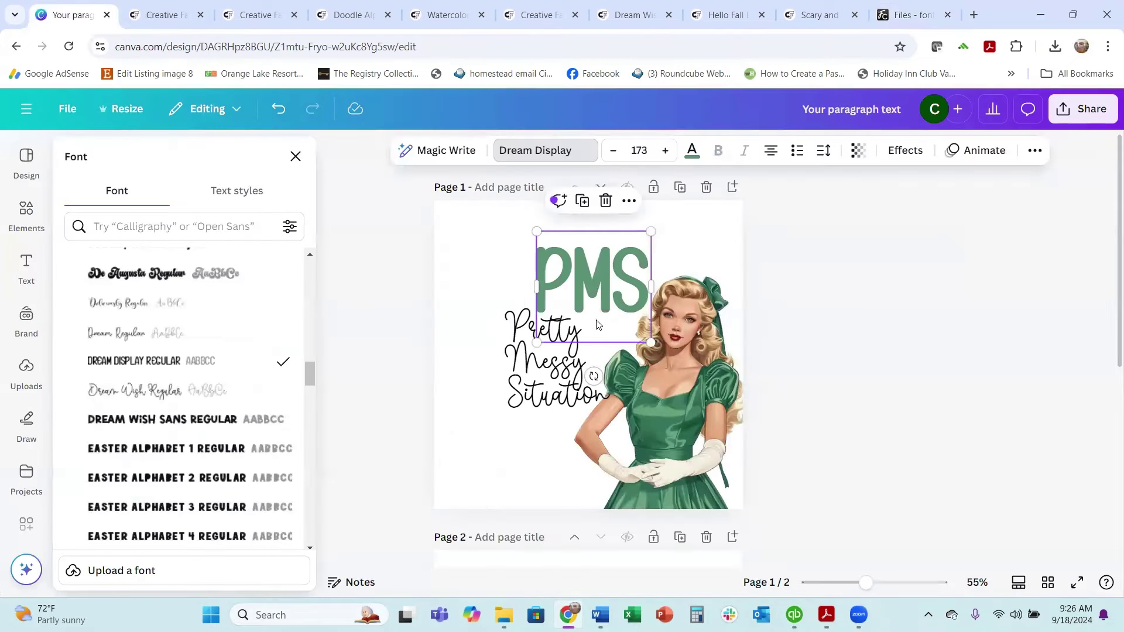
left_click(523, 337)
left_click(512, 334)
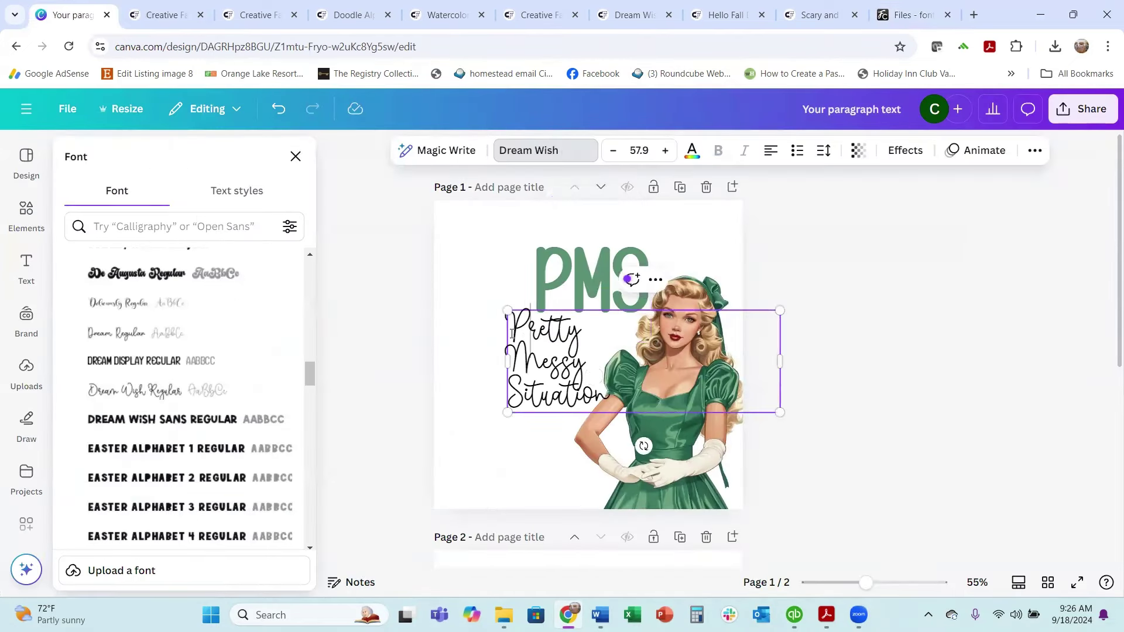
key("BackSpace")
type("p")
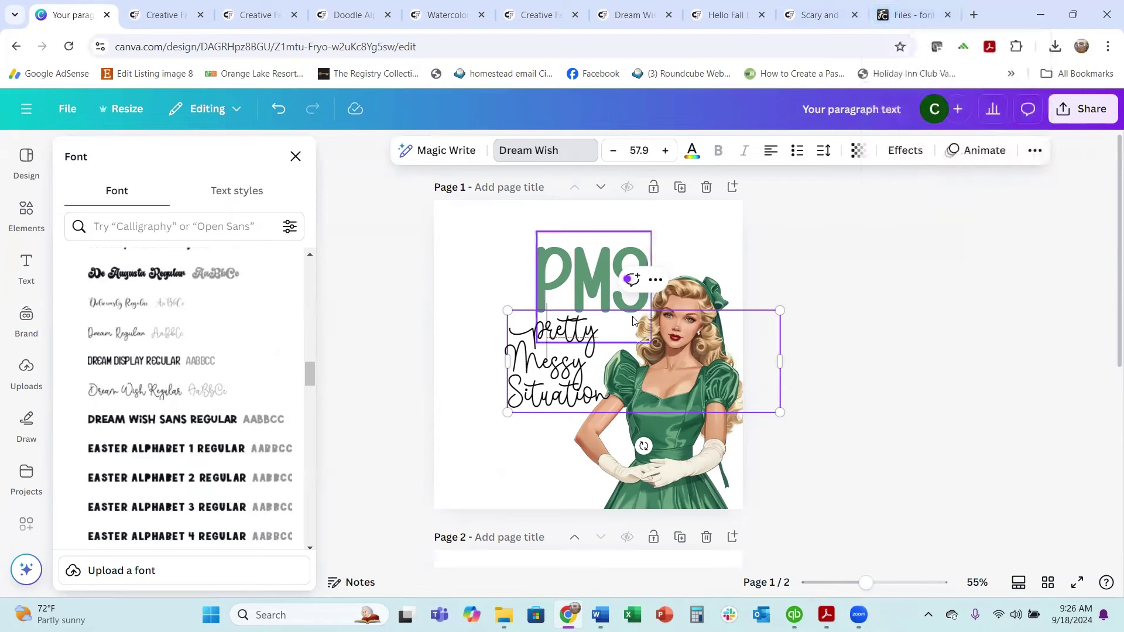
- Copy the Dreamwish y glyph with a trailing swash from fontcloud and use it to replace the y of "pretty" in Canva
left_click(912, 24)
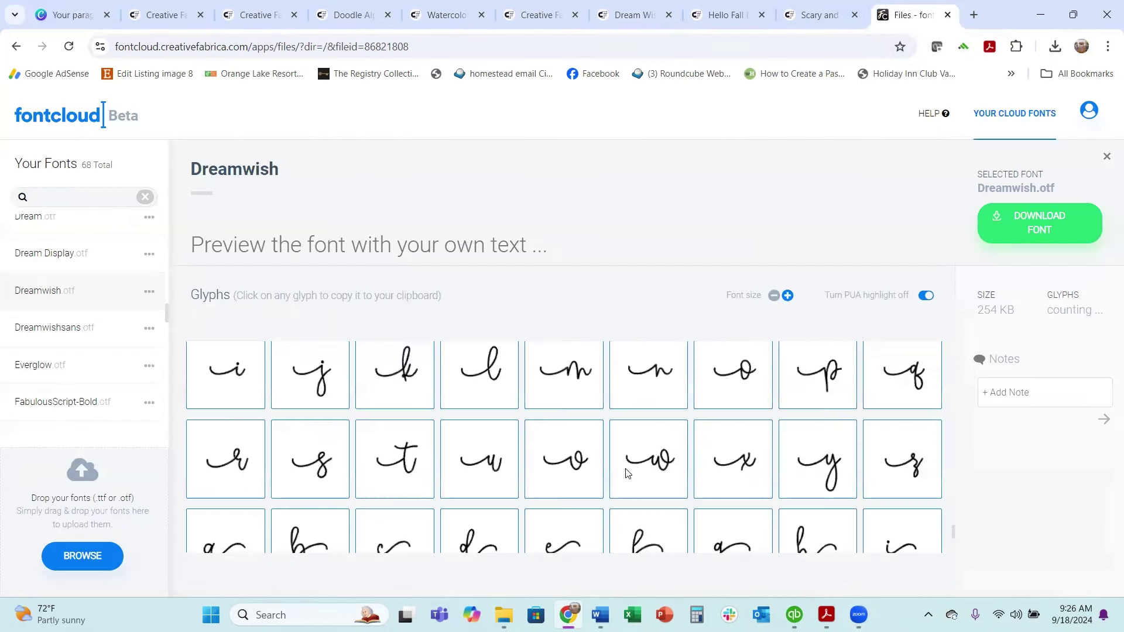
scroll(626, 473, "down", 4)
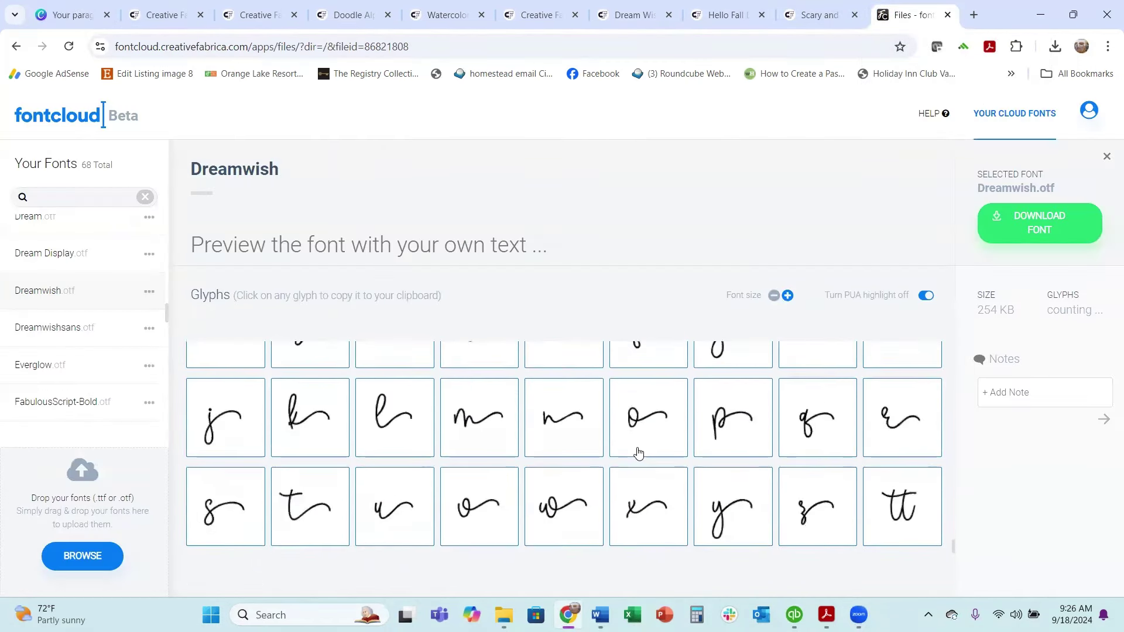
left_click(736, 515)
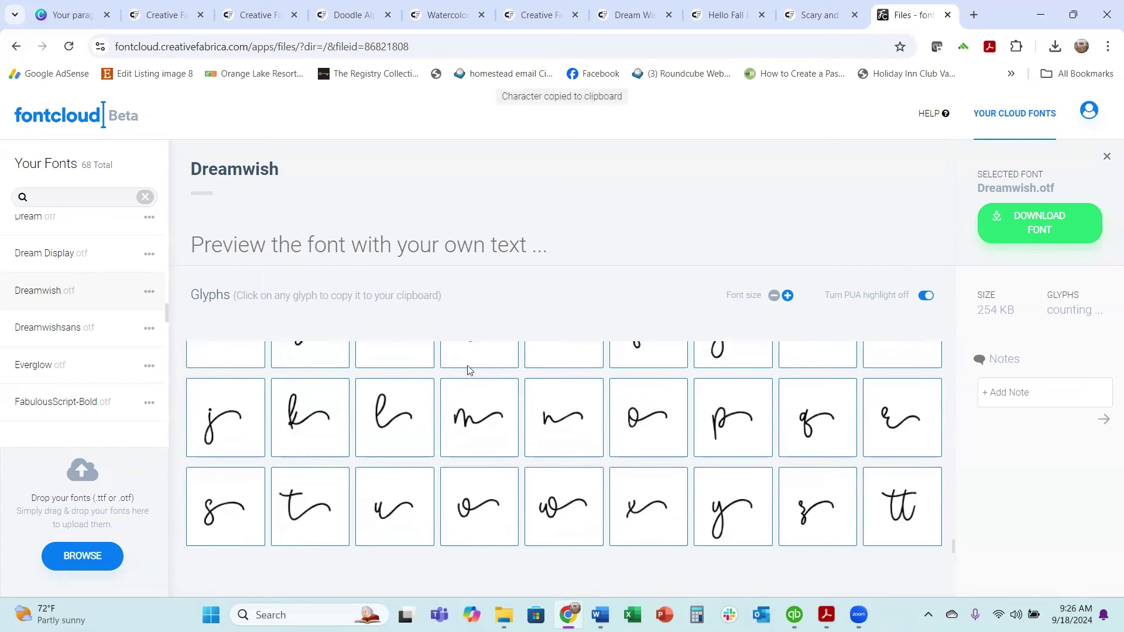
left_click(80, 14)
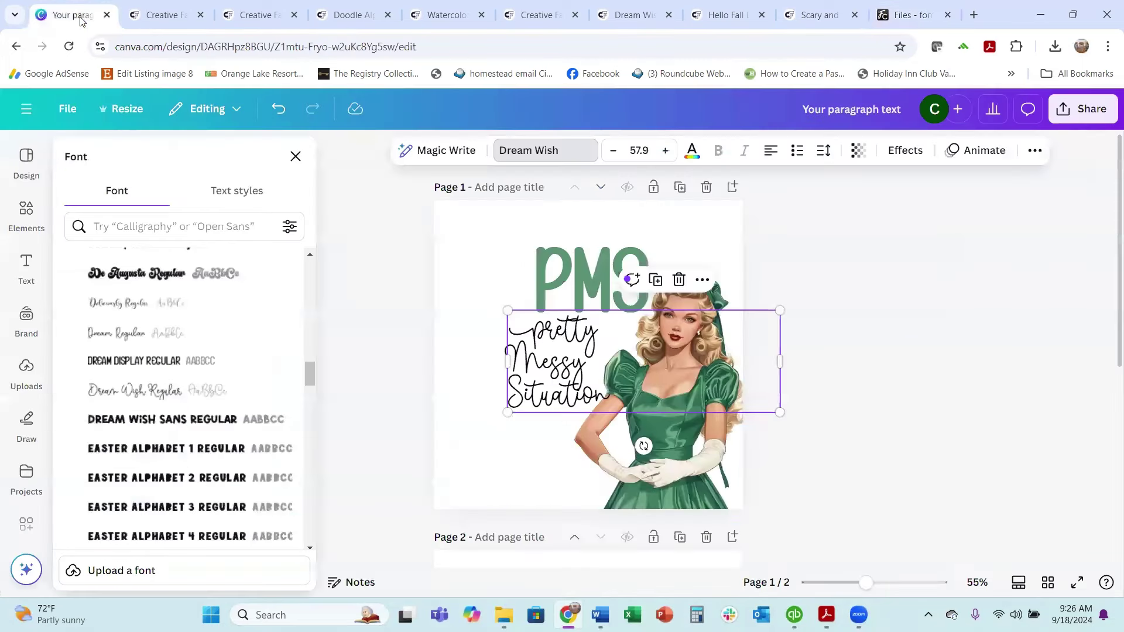
left_click(599, 331)
key("BackSpace")
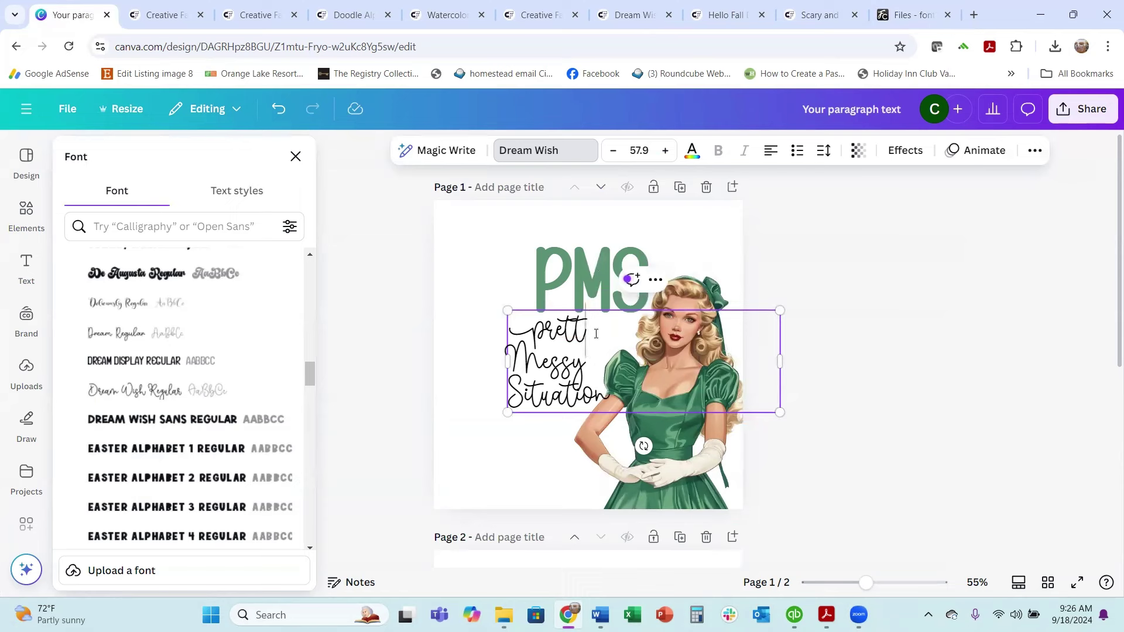
type("y")
- Replace the y of "Messy" with the copied Dreamwish y glyph that has a trailing swash
left_click(591, 367)
key("BackSpace")
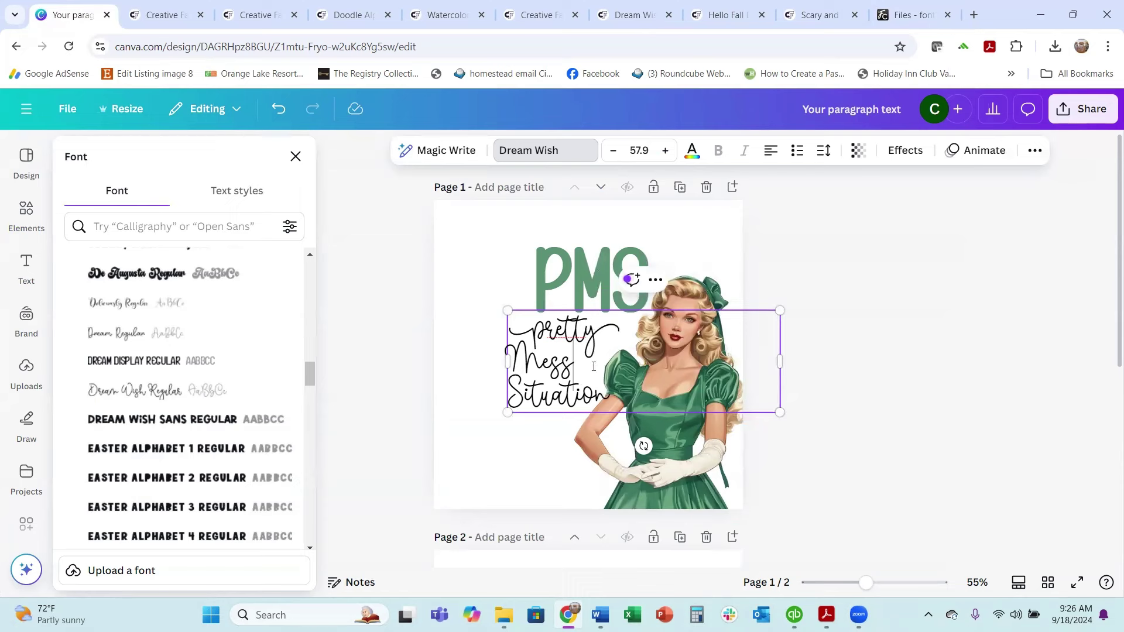
type("y")
- Copy the Dreamwish n glyph with a trailing swash from fontcloud and use it to replace the final n of "Situation" in Canva
left_click(913, 16)
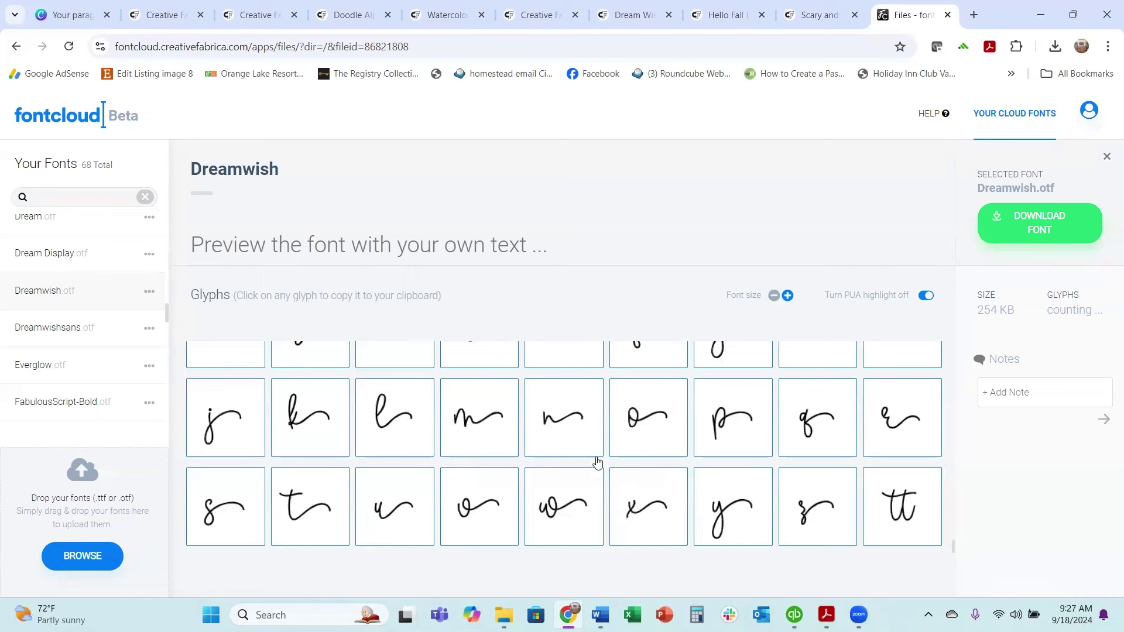
left_click(573, 439)
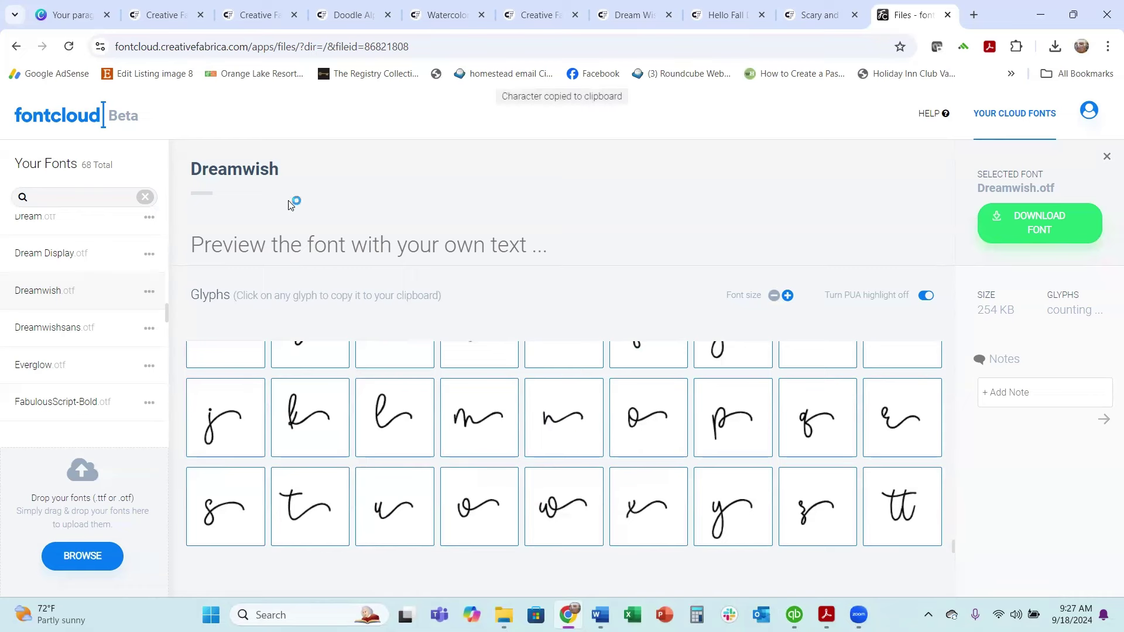
left_click(74, 14)
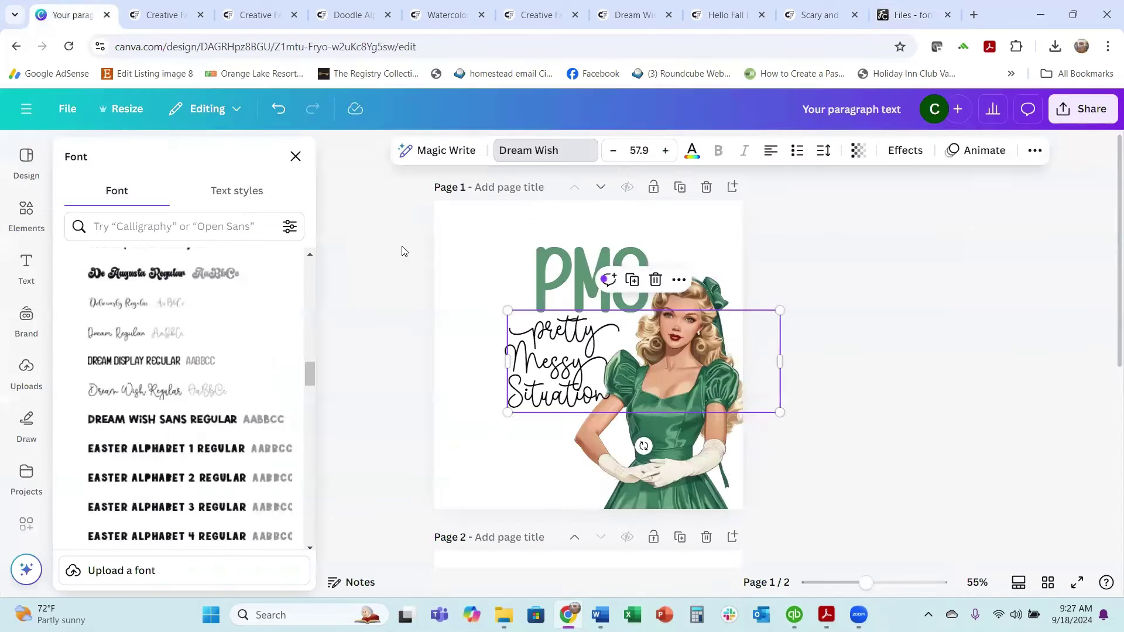
left_click(606, 398)
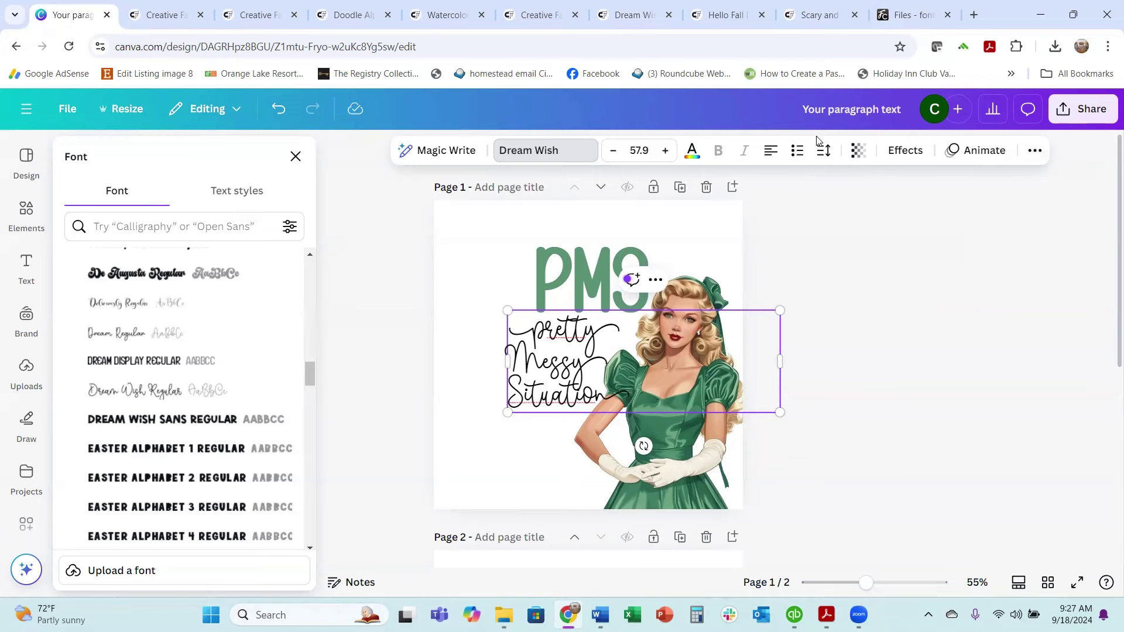
- Copy the Dreamwish lowercase s glyph with a leading swash from fontcloud and use it to replace the capital S of "Situation" in Canva
left_click(910, 14)
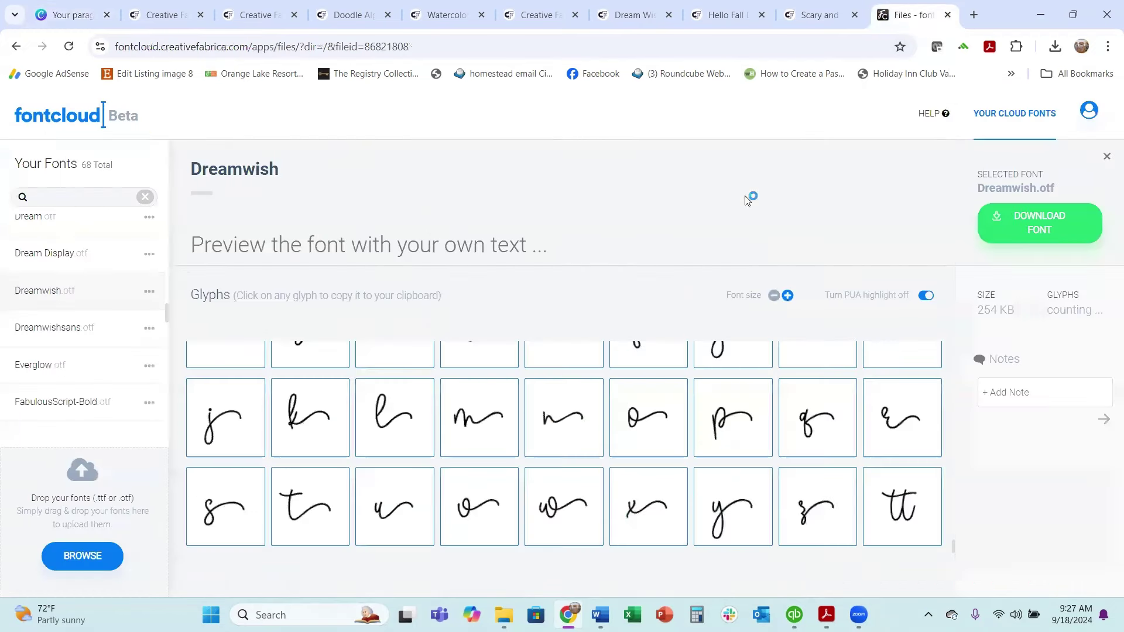
scroll(529, 512, "down", 5)
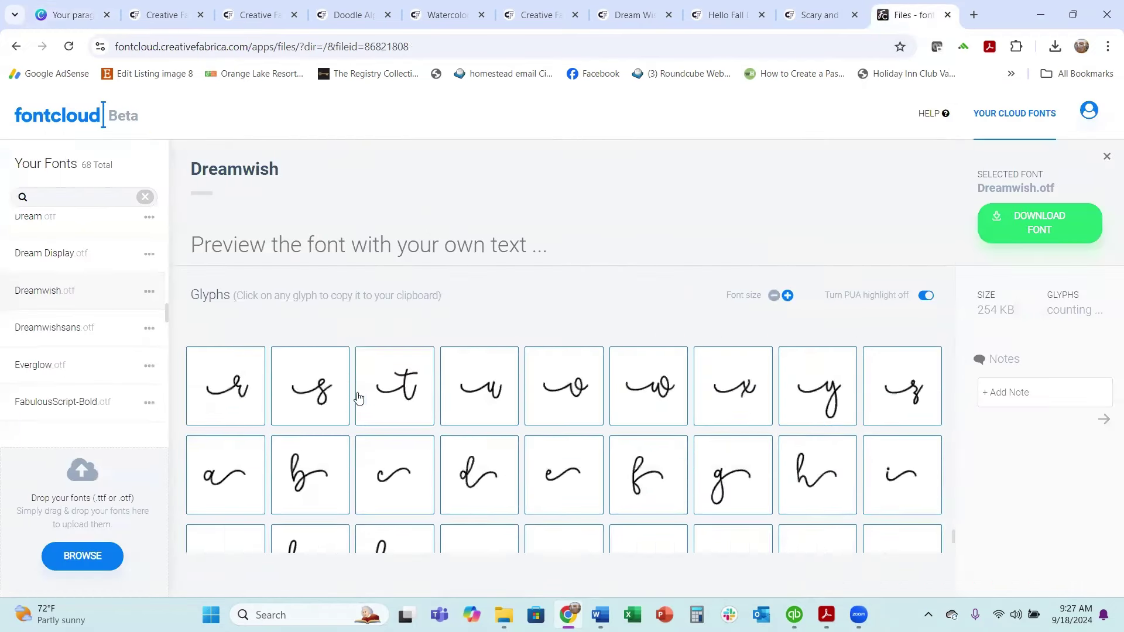
left_click(316, 404)
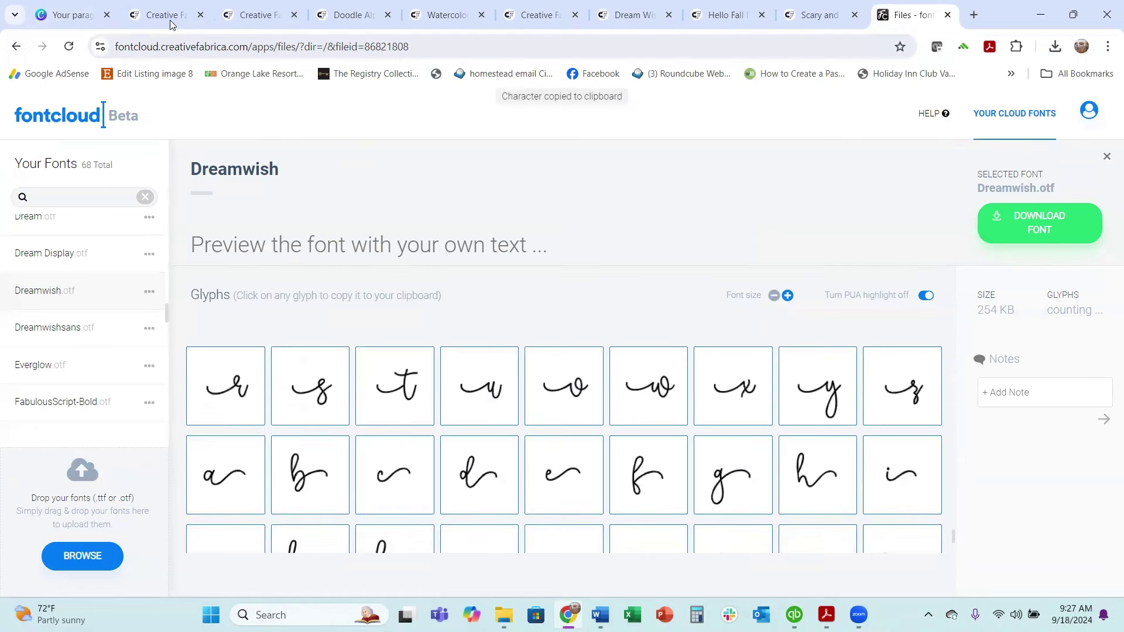
left_click(166, 15)
left_click(82, 14)
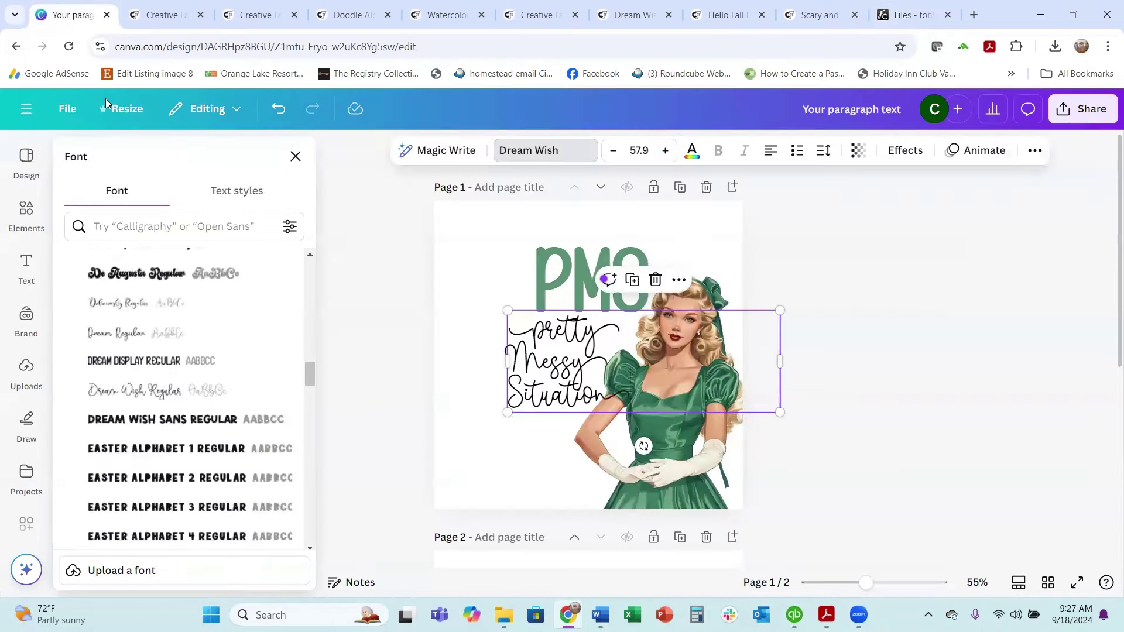
left_click(519, 406)
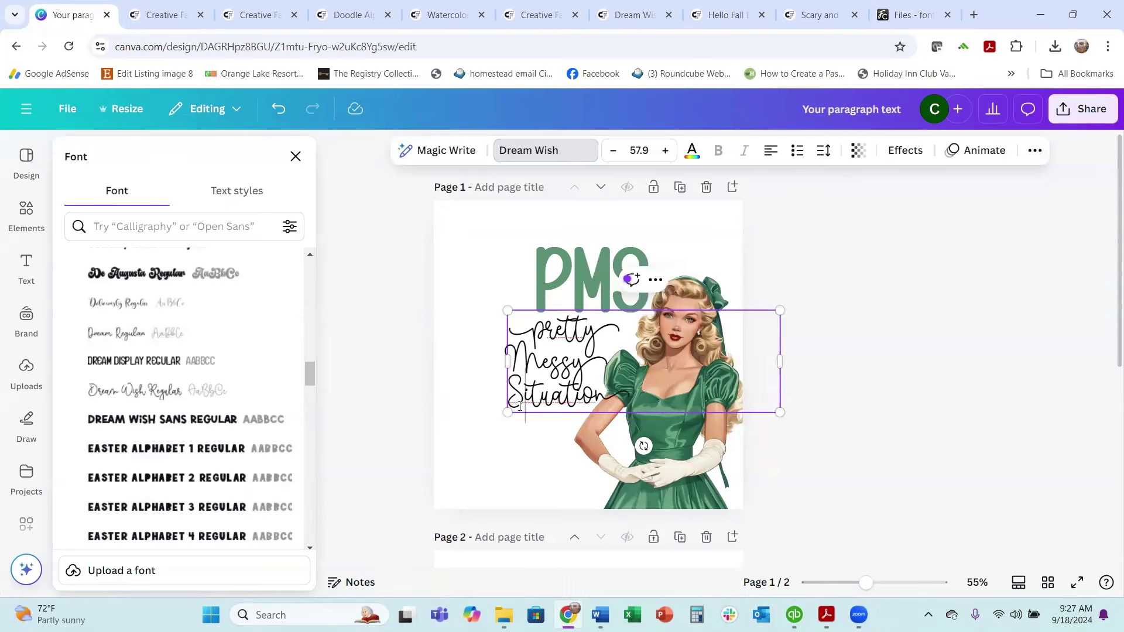
key("BackSpace")
type("s")
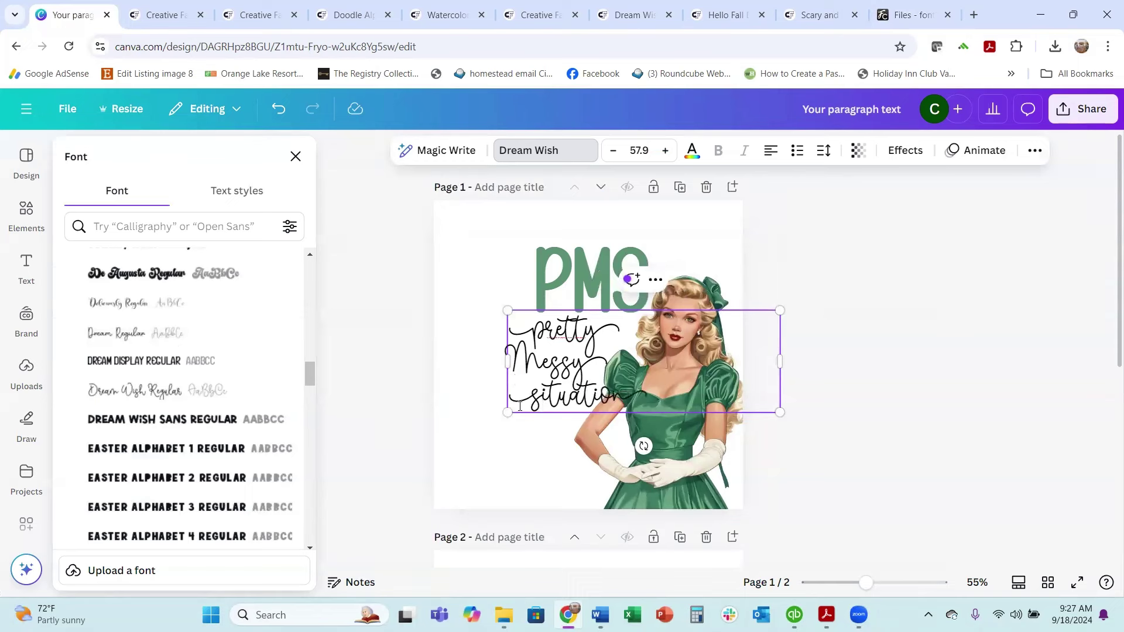
- Delete the capital M of "Messy" in the script text
left_click(541, 358)
key("BackSpace")
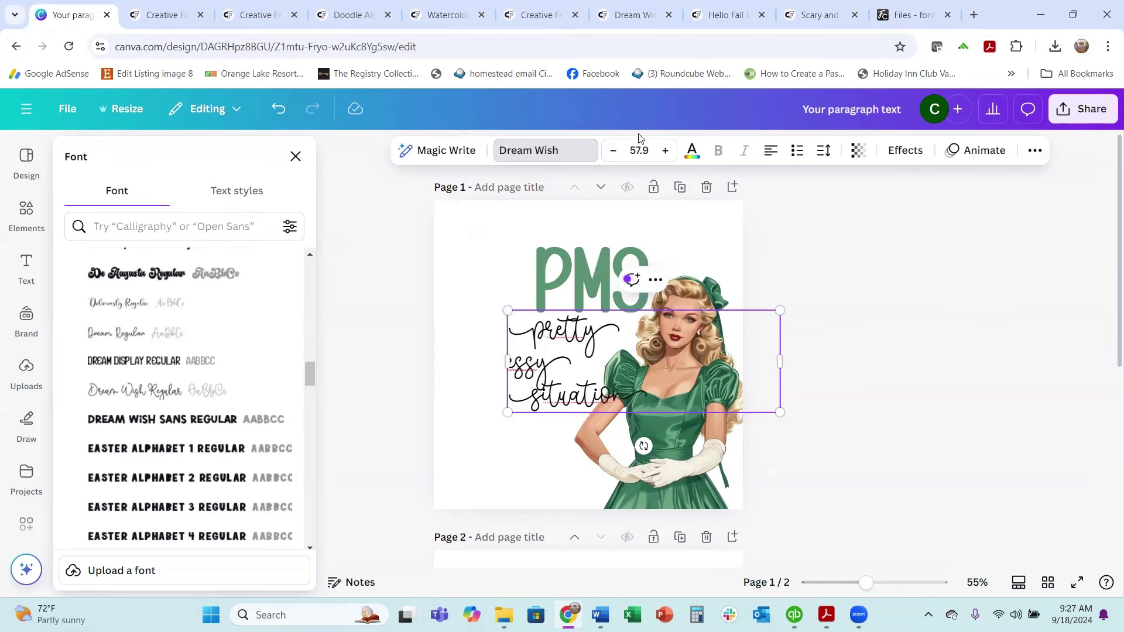
- Switch to Fontcloud and copy the Dreamwish lowercase m glyph with the leading swash
left_click(895, 15)
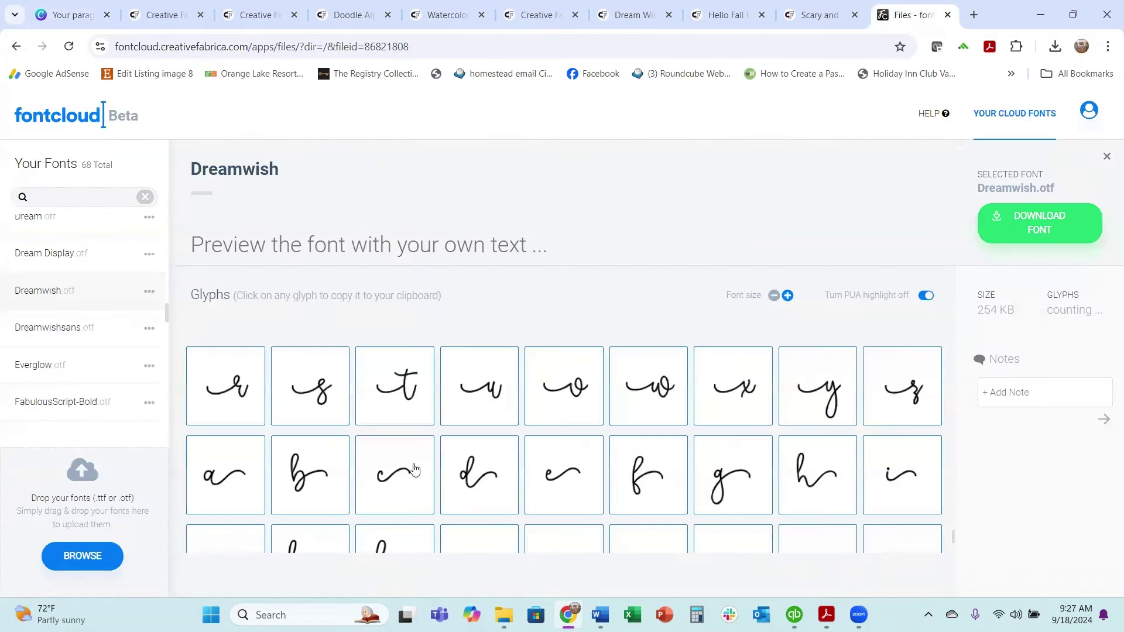
scroll(414, 468, "down", 3)
scroll(414, 462, "up", 6)
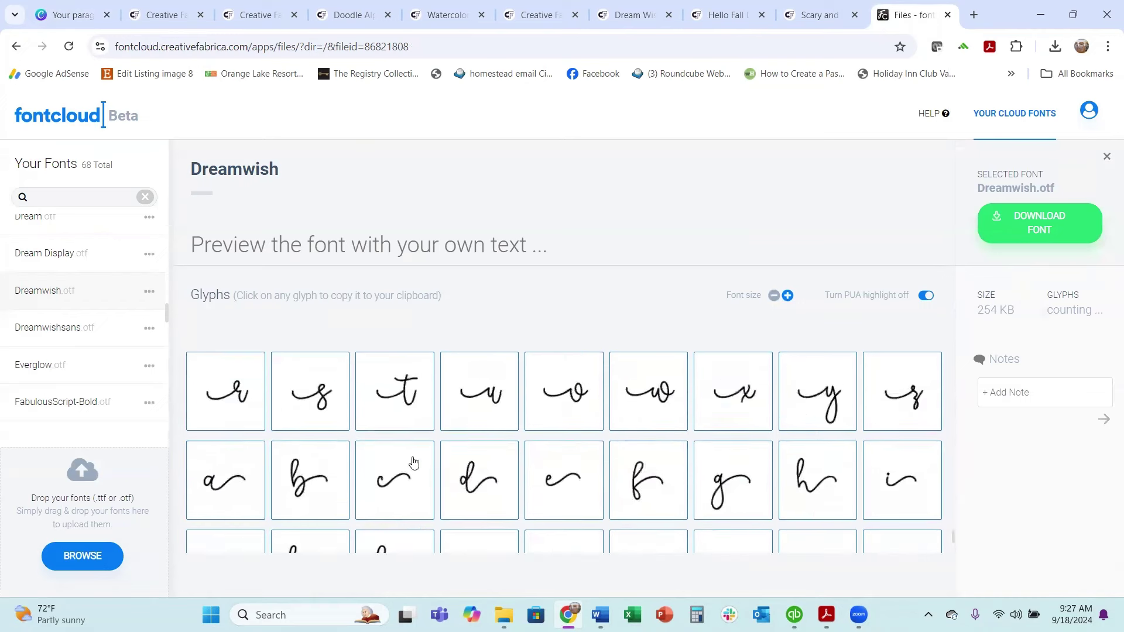
scroll(413, 463, "down", 2)
scroll(412, 463, "down", 2)
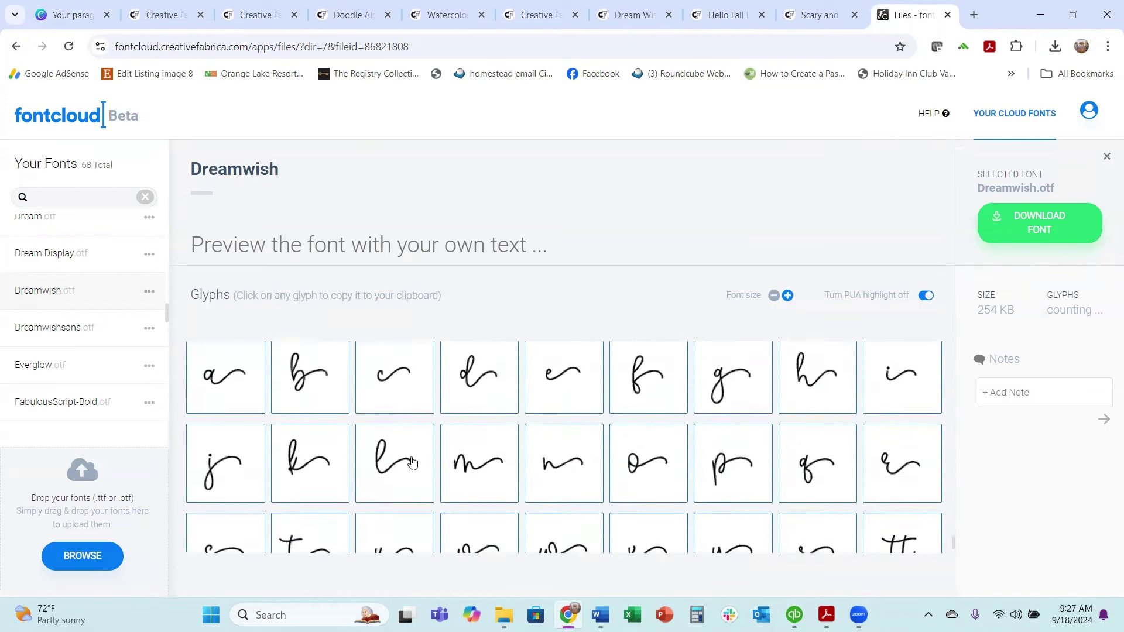
scroll(412, 458, "up", 2)
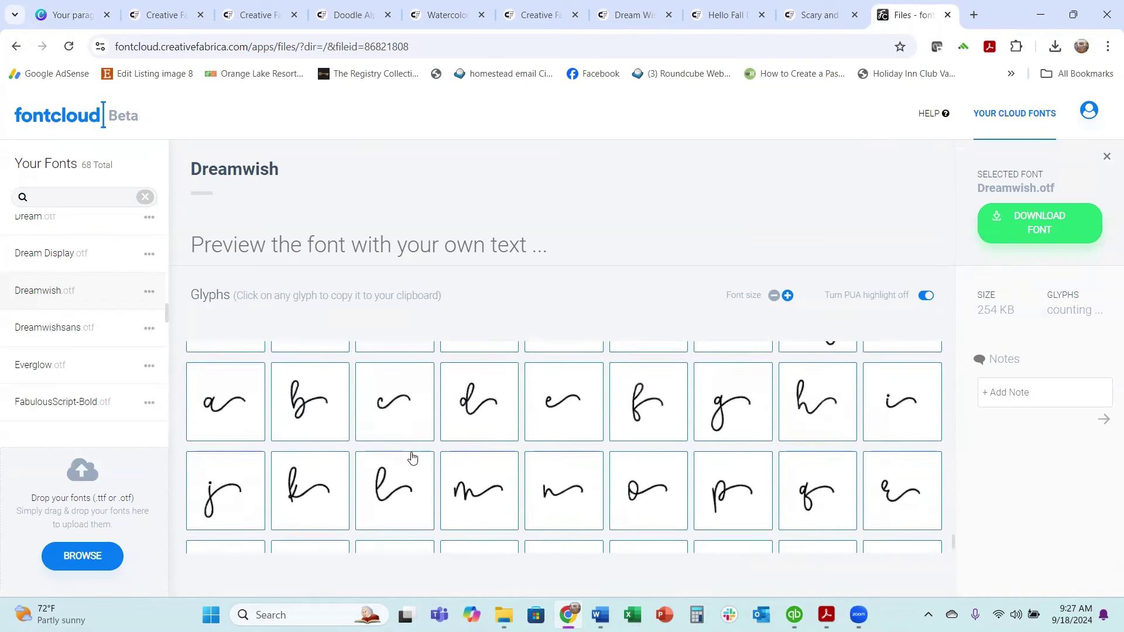
scroll(412, 458, "up", 1)
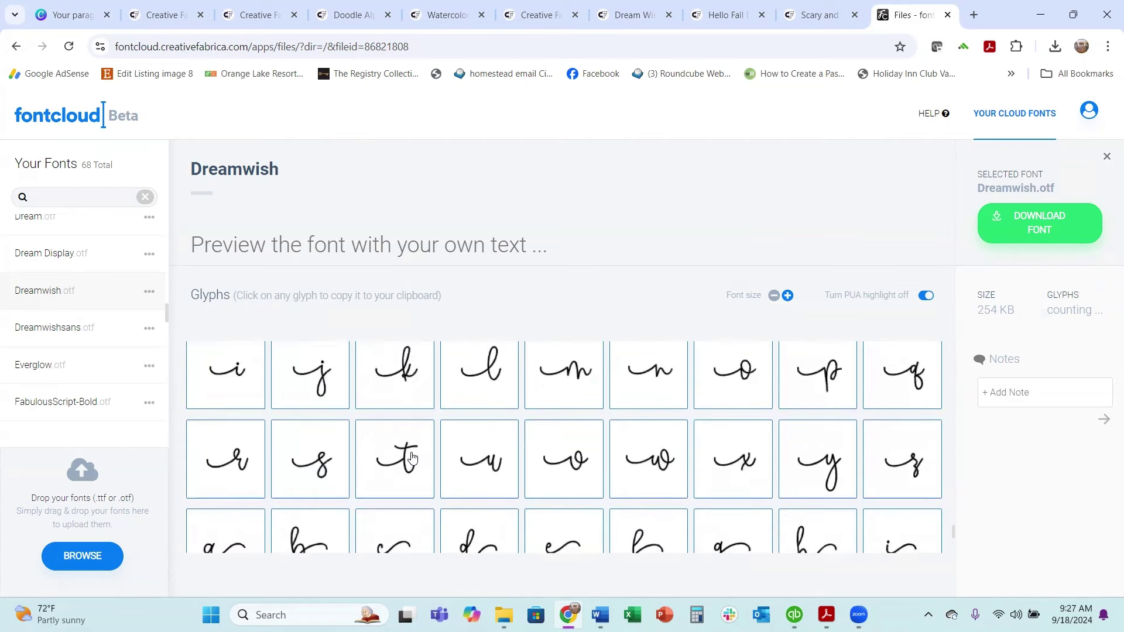
left_click(564, 388)
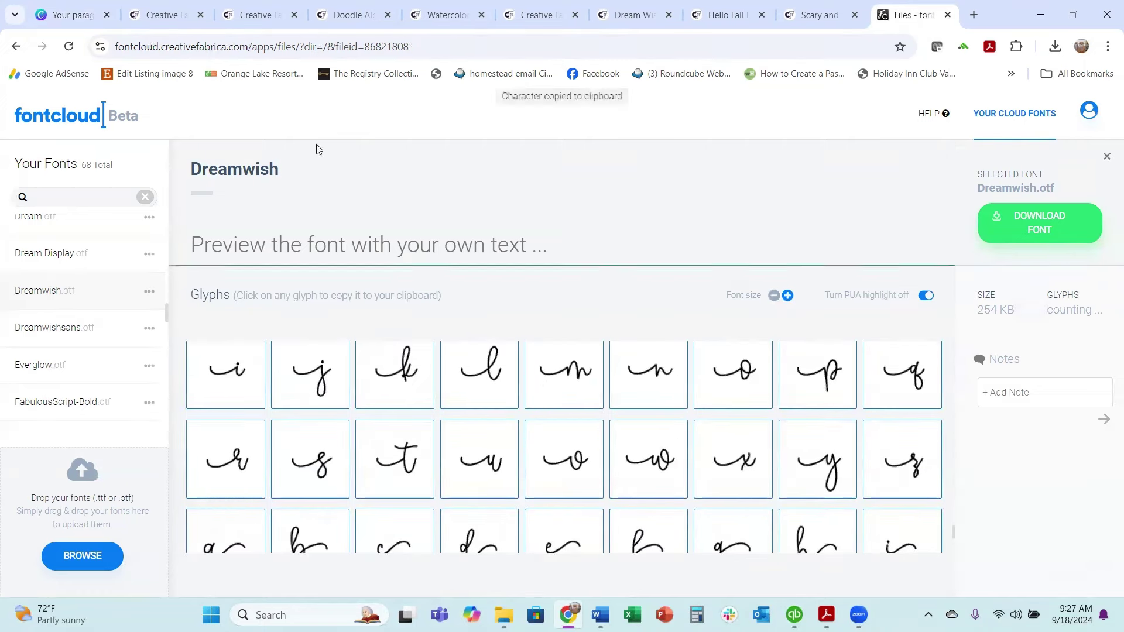
- Back in Canva, insert the copied swash m followed by e to complete the script text's second line as "messy"
left_click(66, 12)
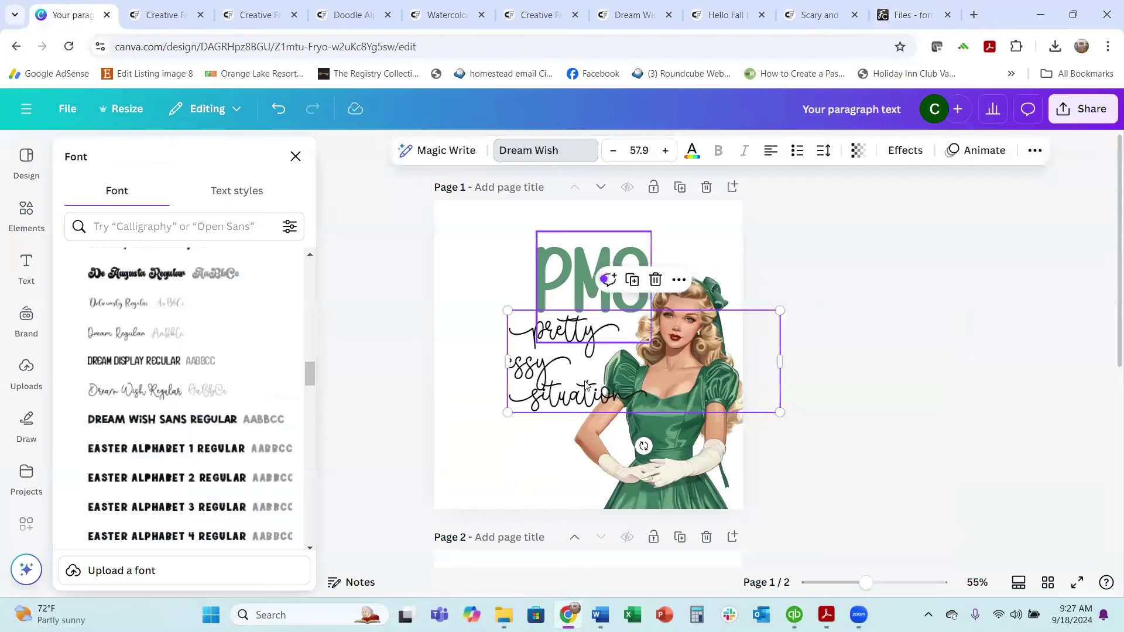
left_click(513, 364)
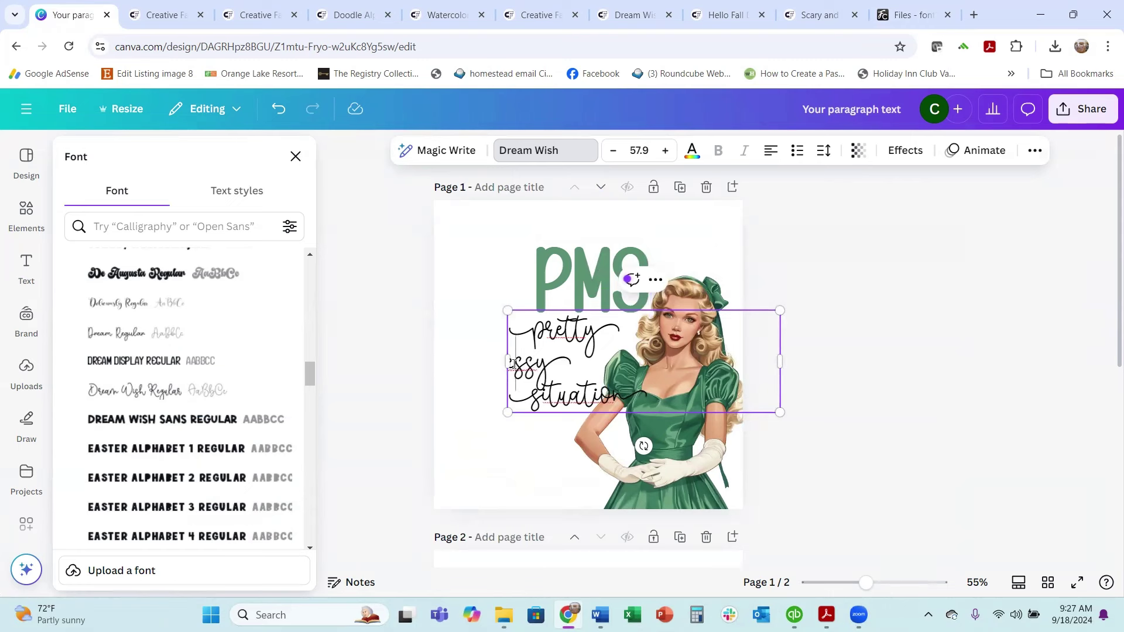
type("me")
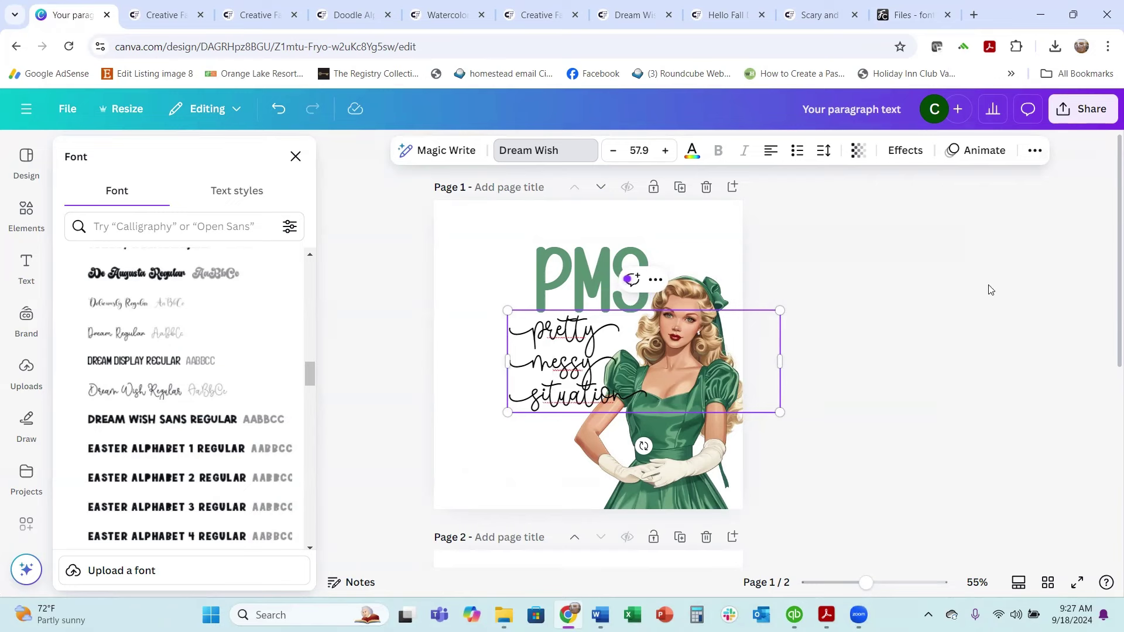
left_click(527, 380)
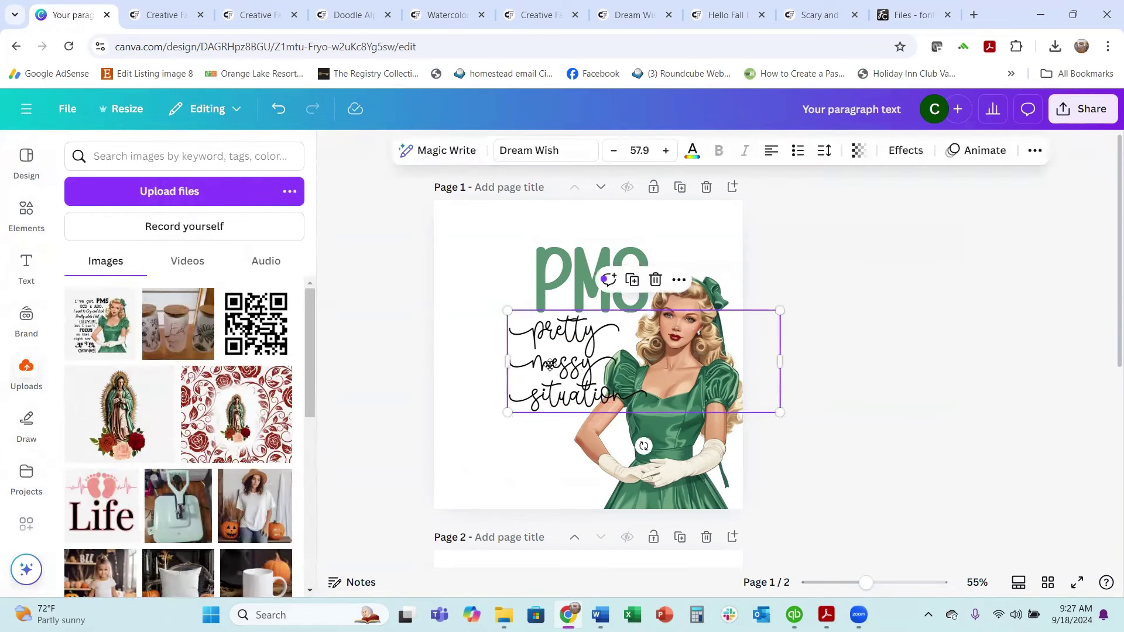
- Shift the "pretty messy situation" text sideways toward the page's left edge and right-align its lines
left_click_drag(554, 368, 501, 360)
left_click(772, 158)
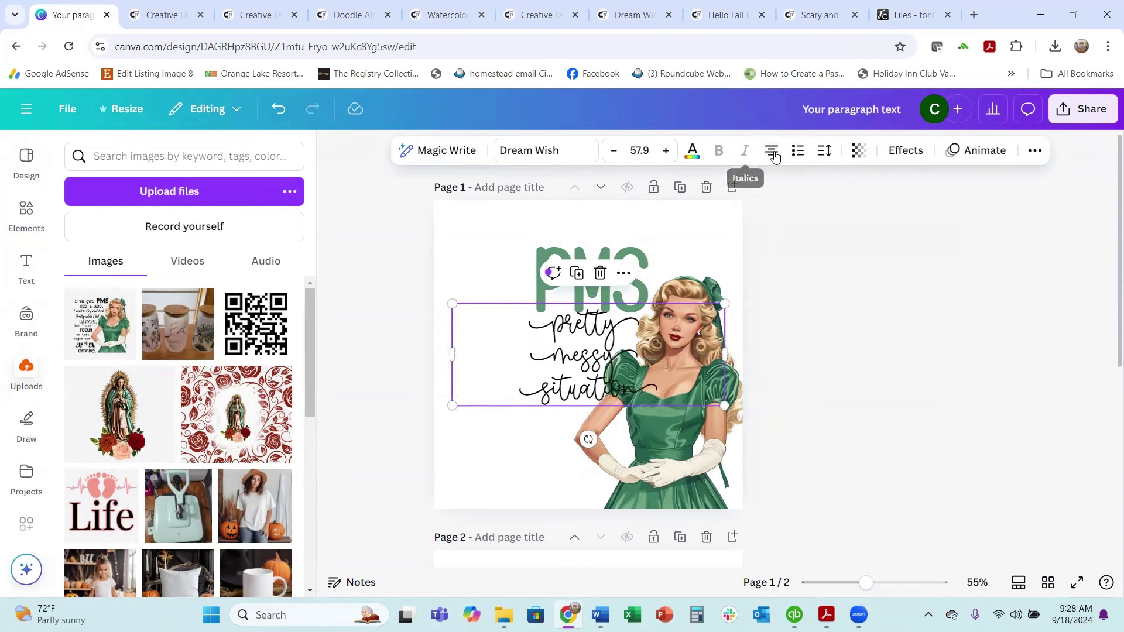
left_click(773, 158)
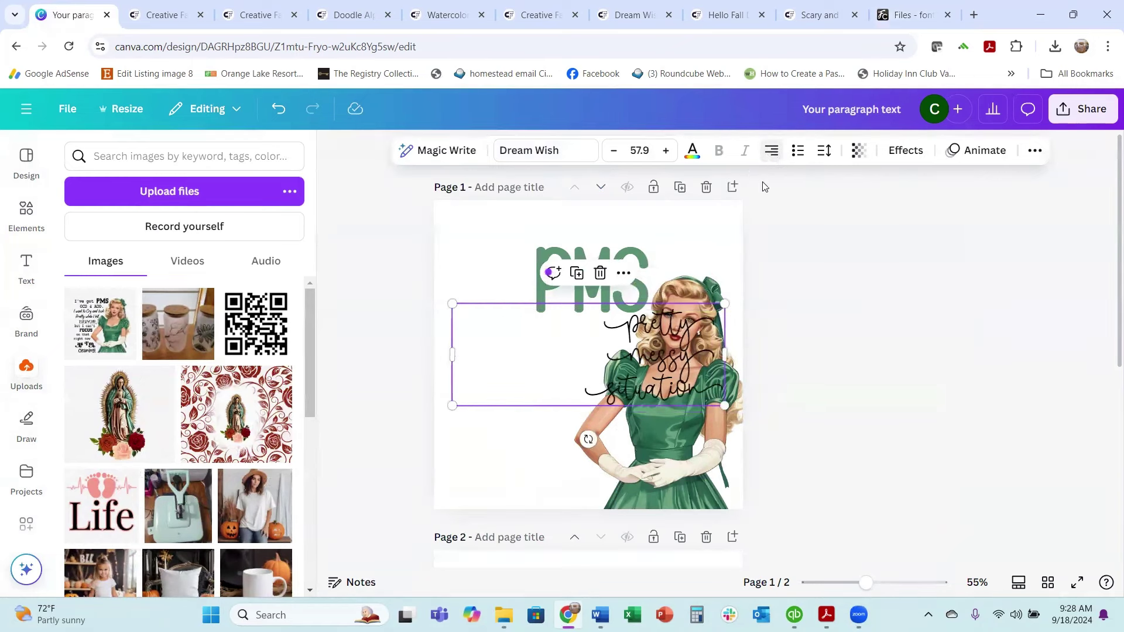
- Move the script text and the green PMS heading clear of the woman, with the heading directly above the script
left_click_drag(652, 377, 533, 389)
left_click(542, 273)
left_click_drag(542, 273, 527, 266)
left_click_drag(527, 265, 479, 265)
left_click_drag(490, 347, 515, 380)
left_click_drag(519, 281, 528, 289)
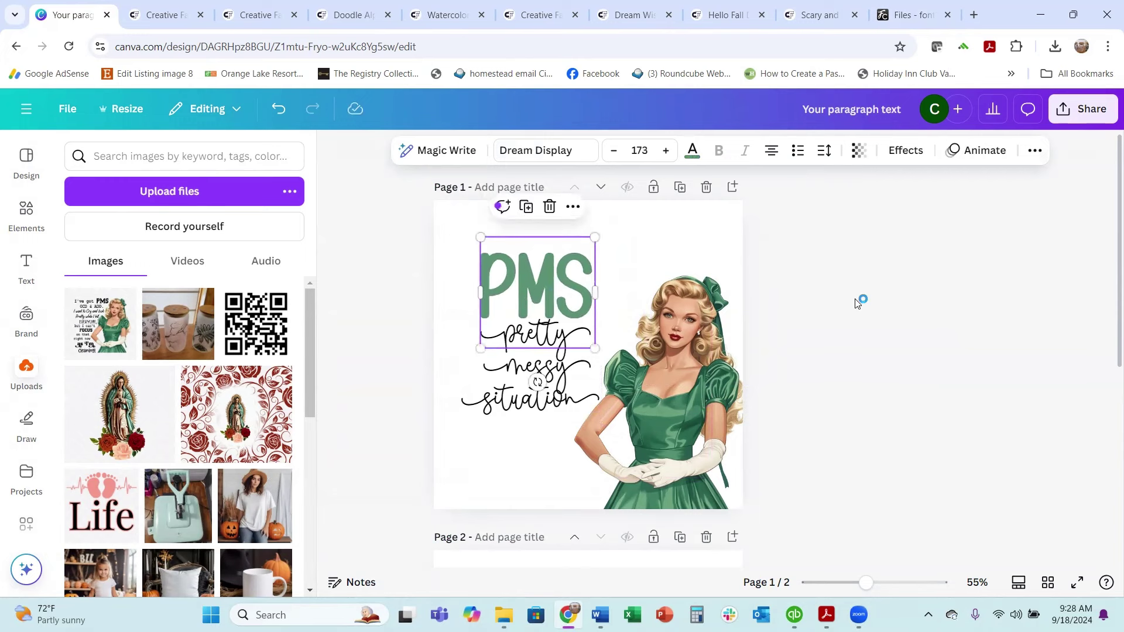
- Set the line spacing of the green PMS heading to 1.79
left_click(826, 152)
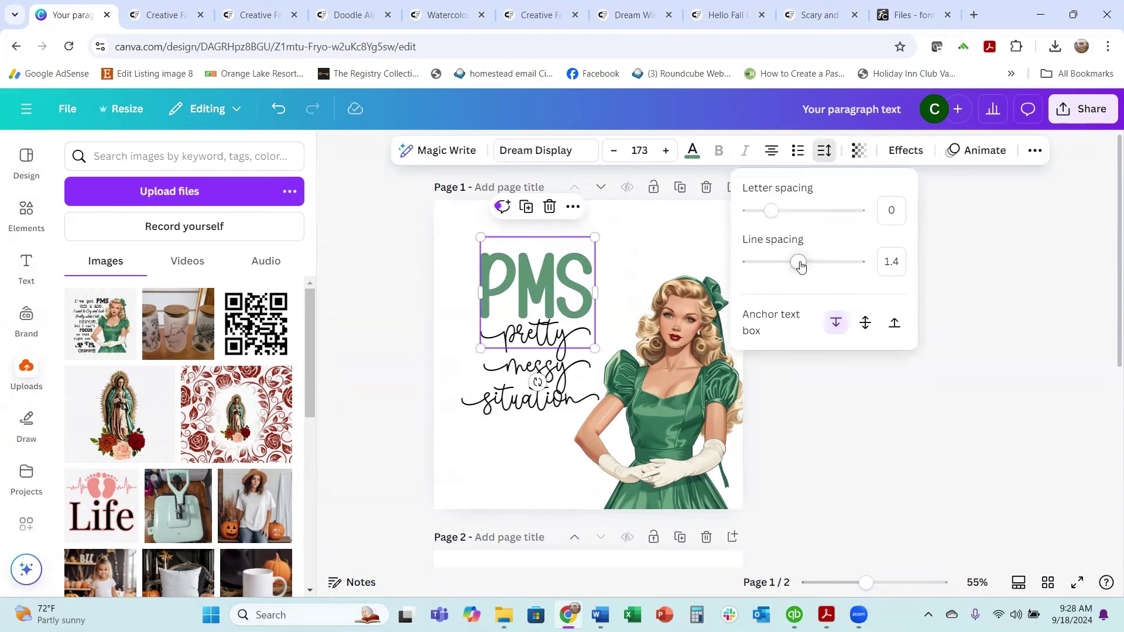
left_click_drag(796, 264, 820, 259)
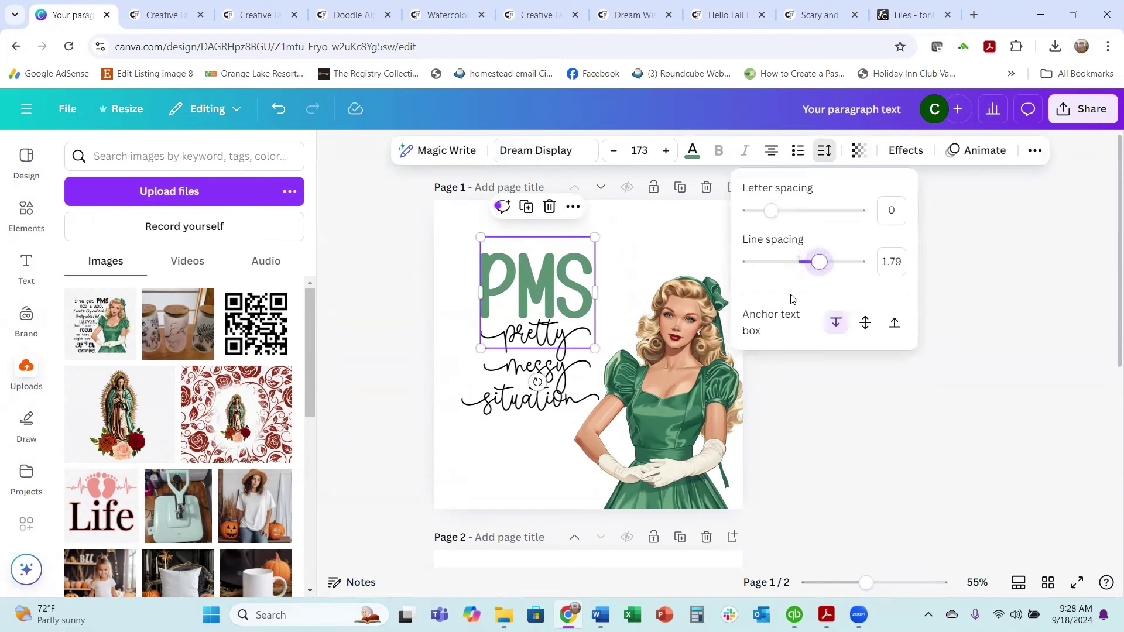
- Slightly widen the line spacing of the "pretty messy situation" text and nudge it to line up beneath PMS
left_click(545, 404)
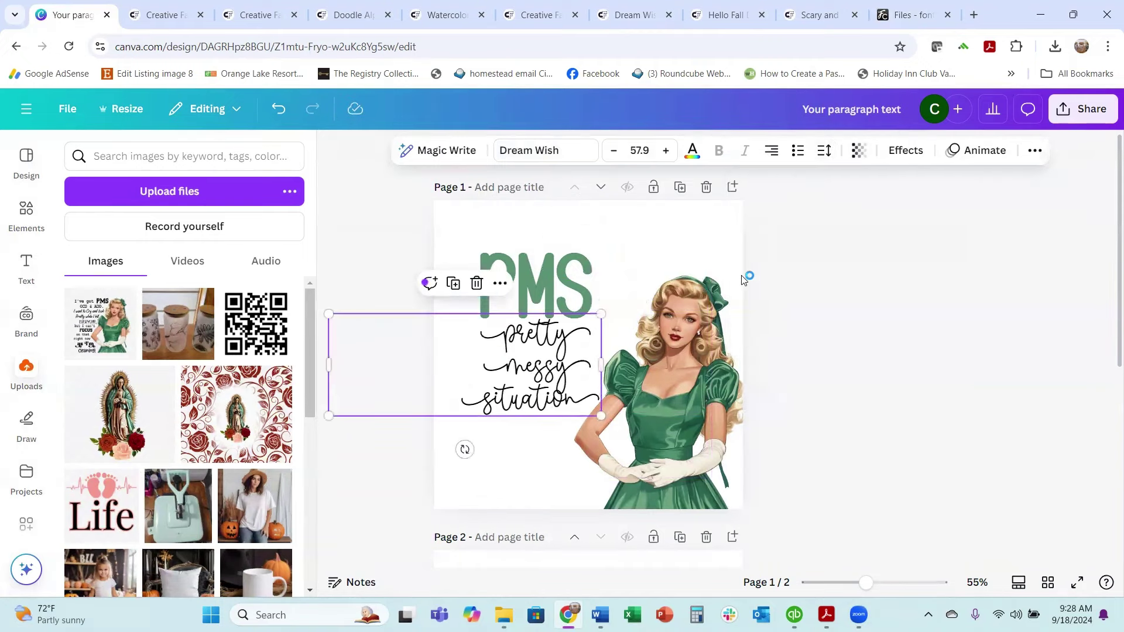
left_click(824, 151)
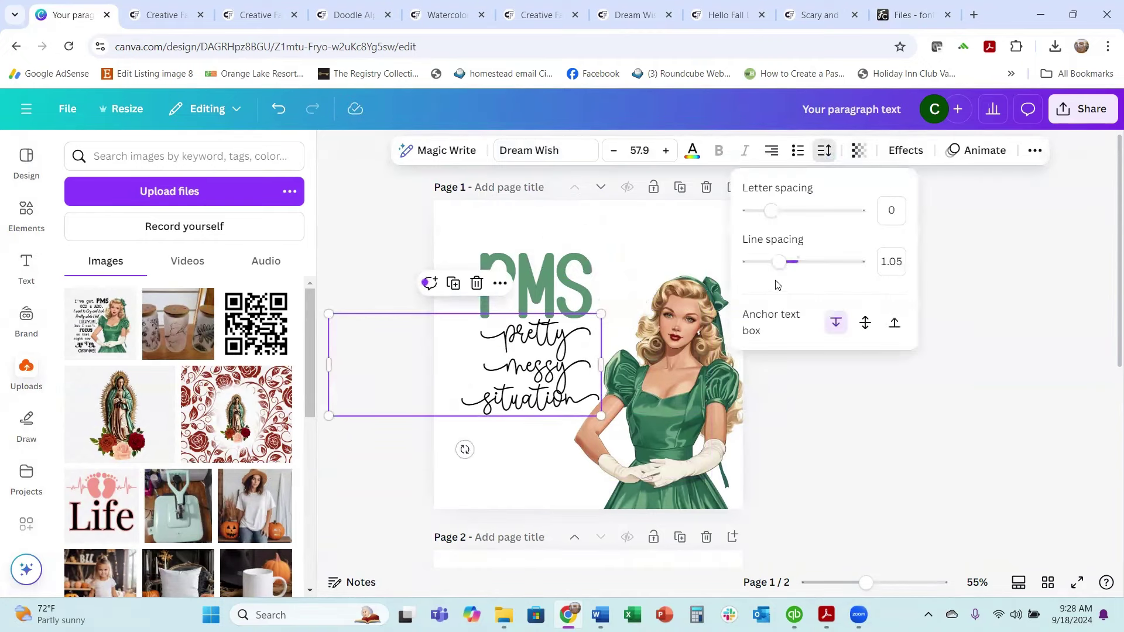
left_click_drag(780, 261, 789, 263)
left_click(436, 376)
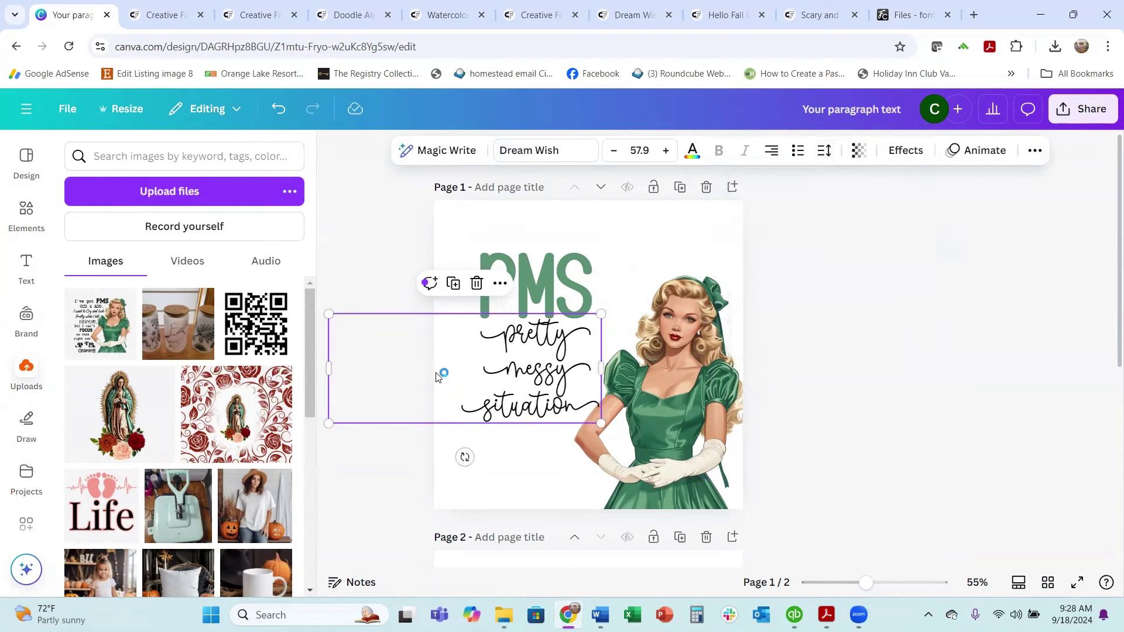
left_click_drag(515, 367, 508, 371)
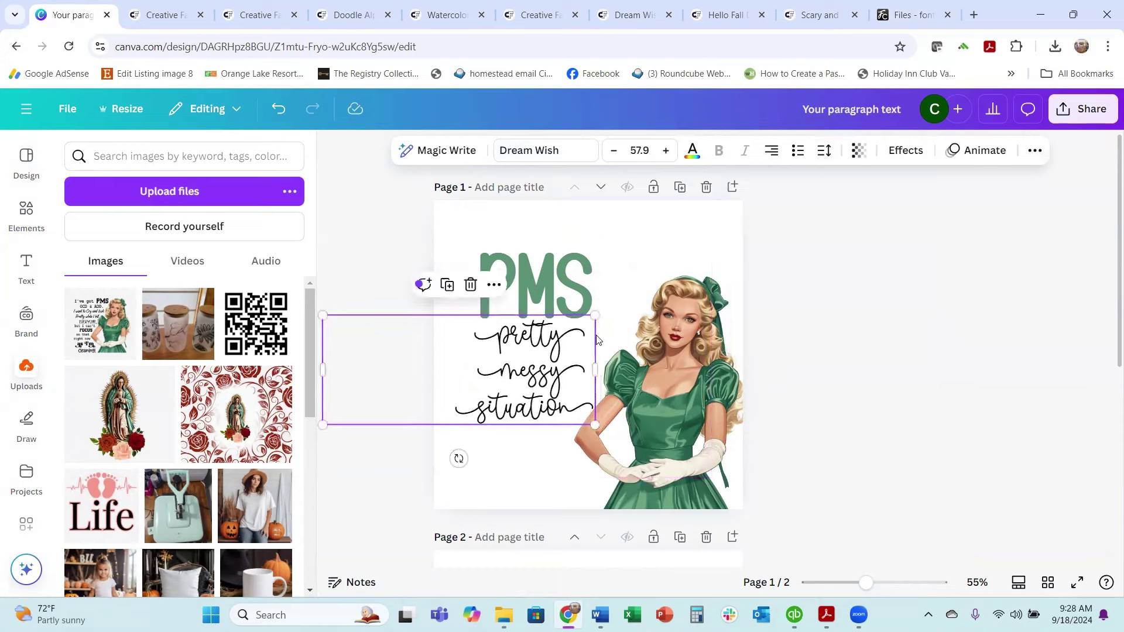
left_click(925, 269)
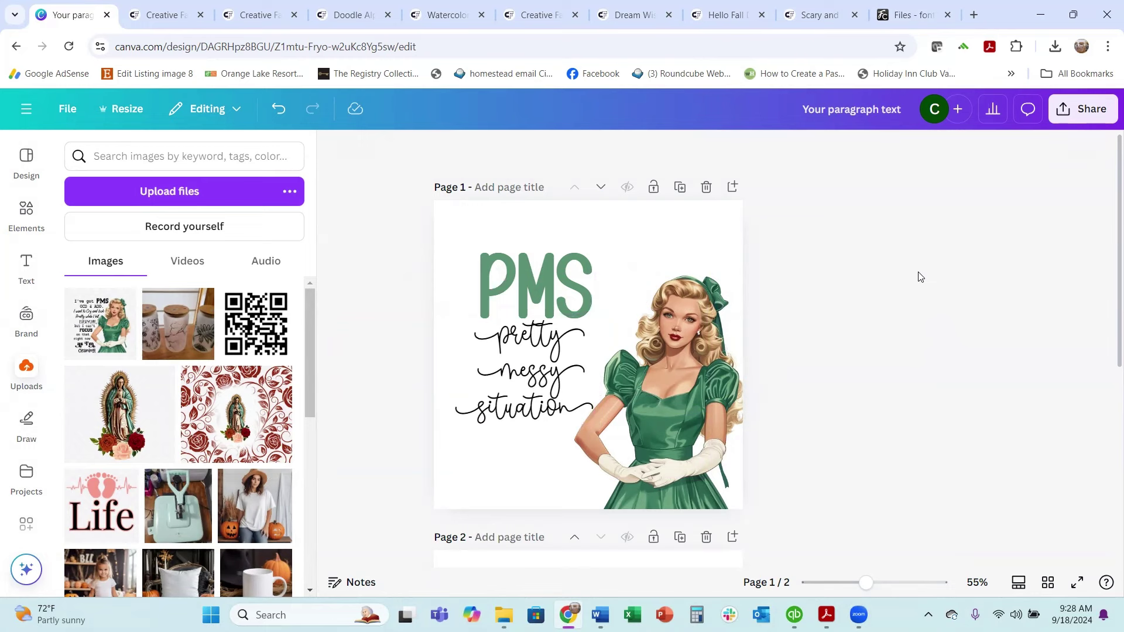
- Add a new blank page after the "falling in love with fall" page
scroll(597, 466, "down", 5)
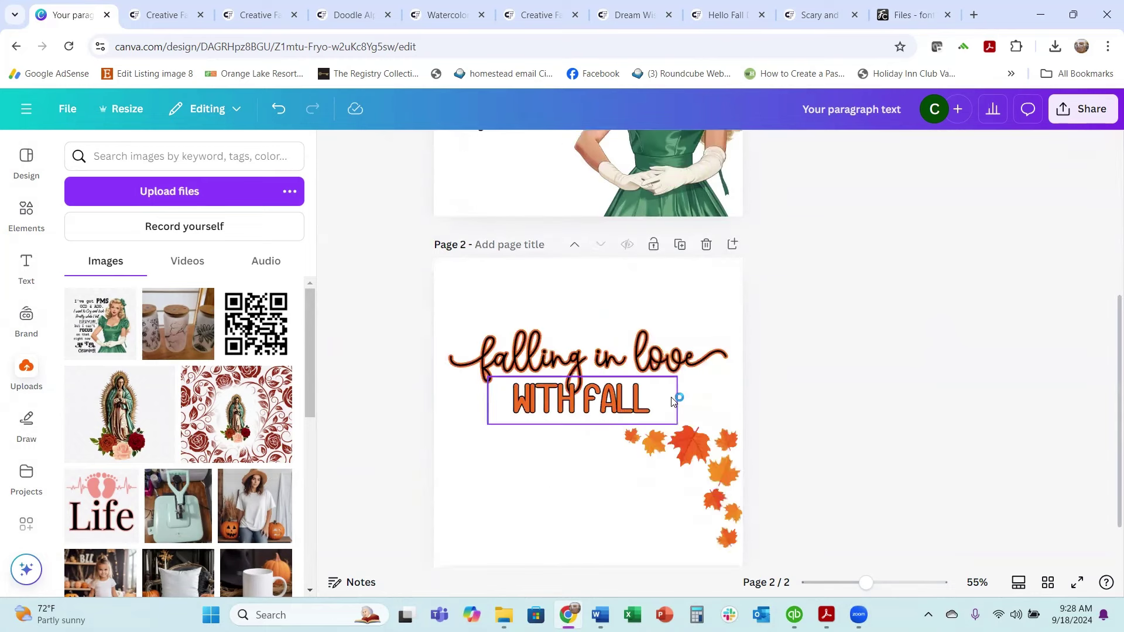
scroll(673, 393, "up", 5)
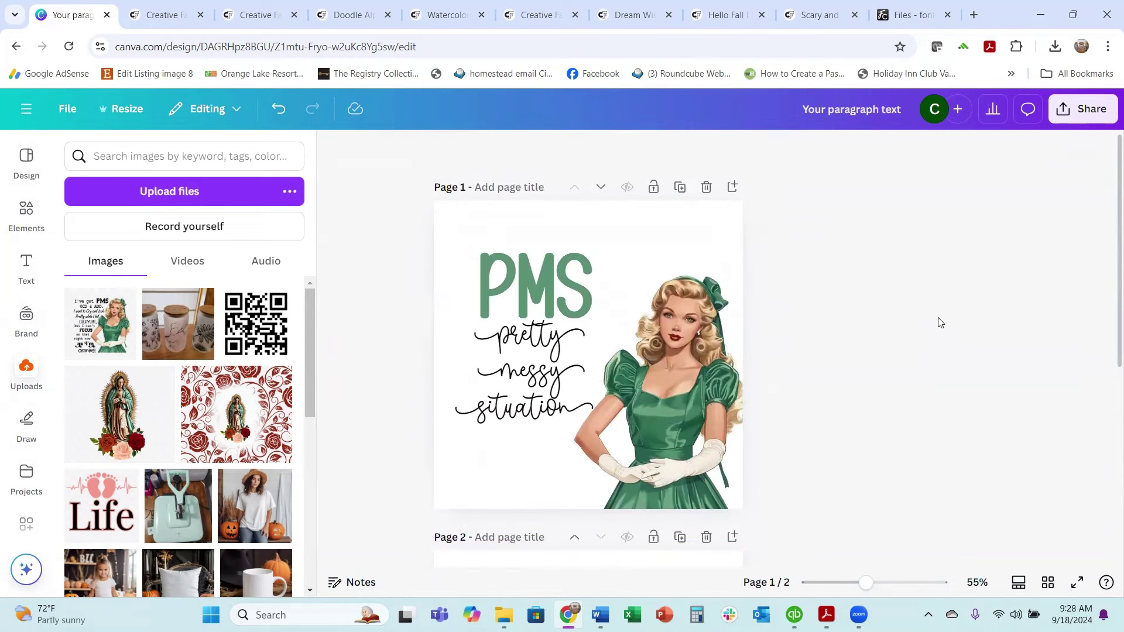
scroll(890, 383, "down", 5)
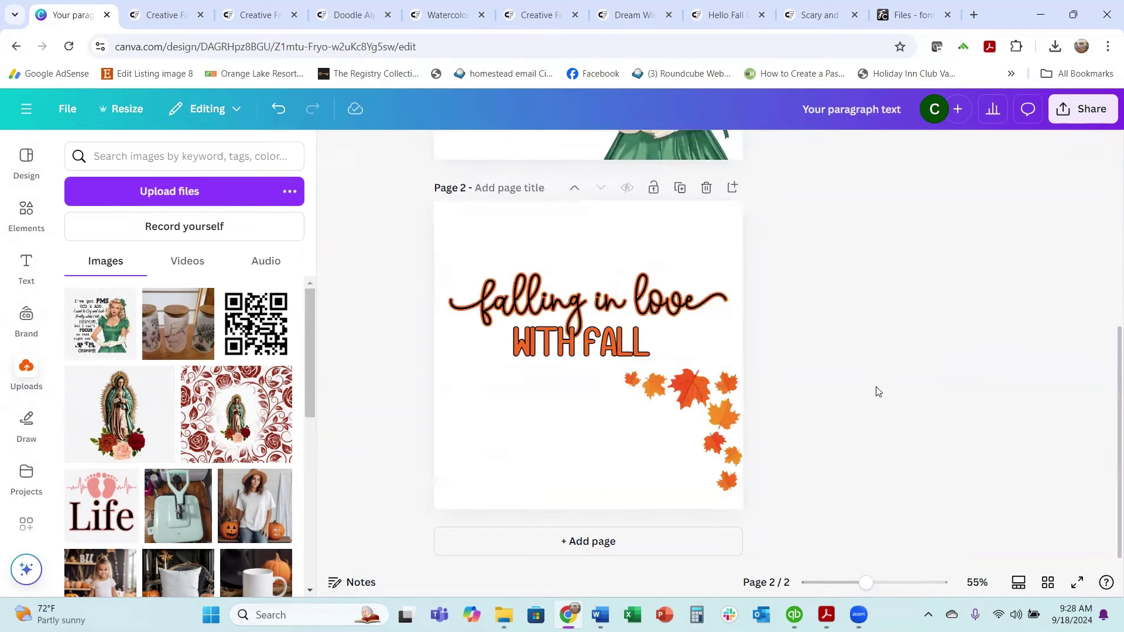
left_click(577, 541)
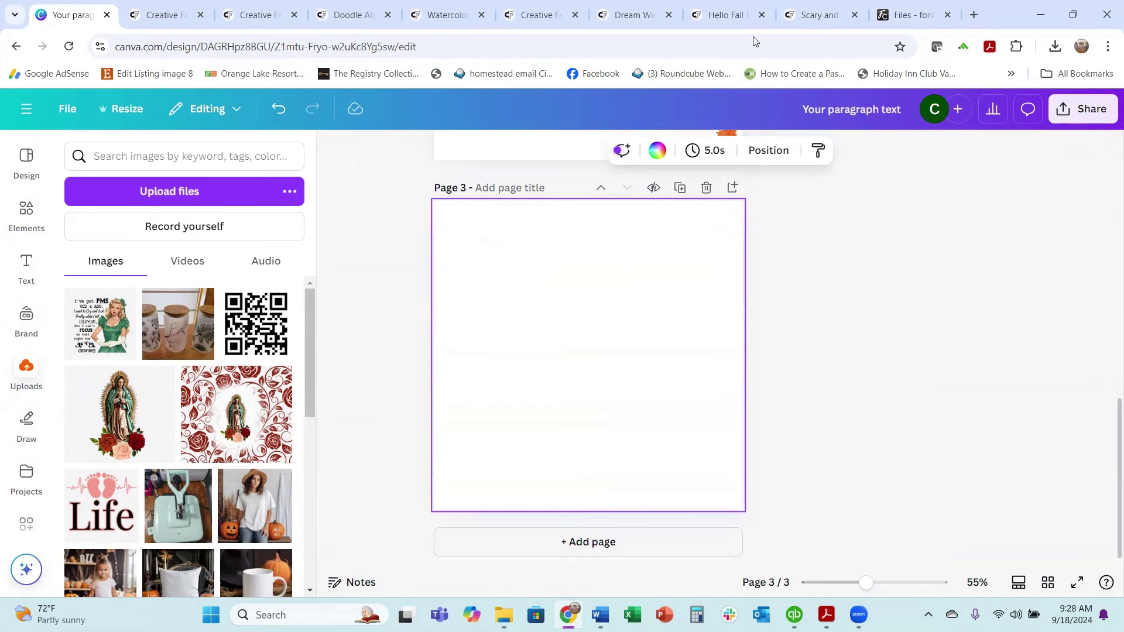
- Upload Template File from the Doodle-Alphabet-Canva-Frame-Graphics-75124555 (1) folder in Downloads
left_click(137, 195)
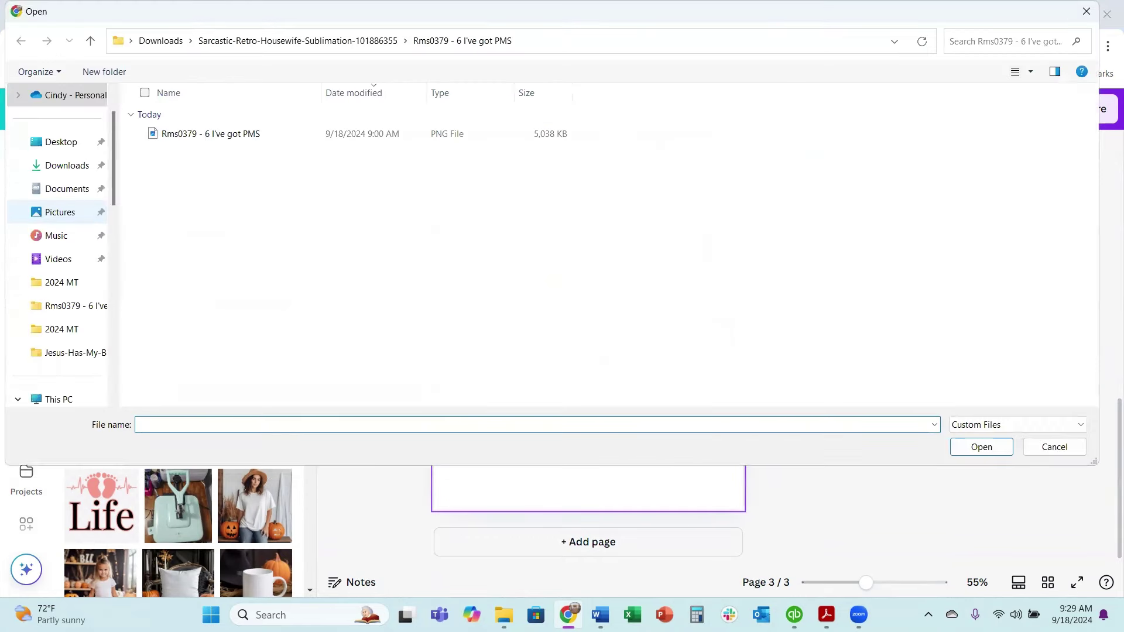
left_click(62, 168)
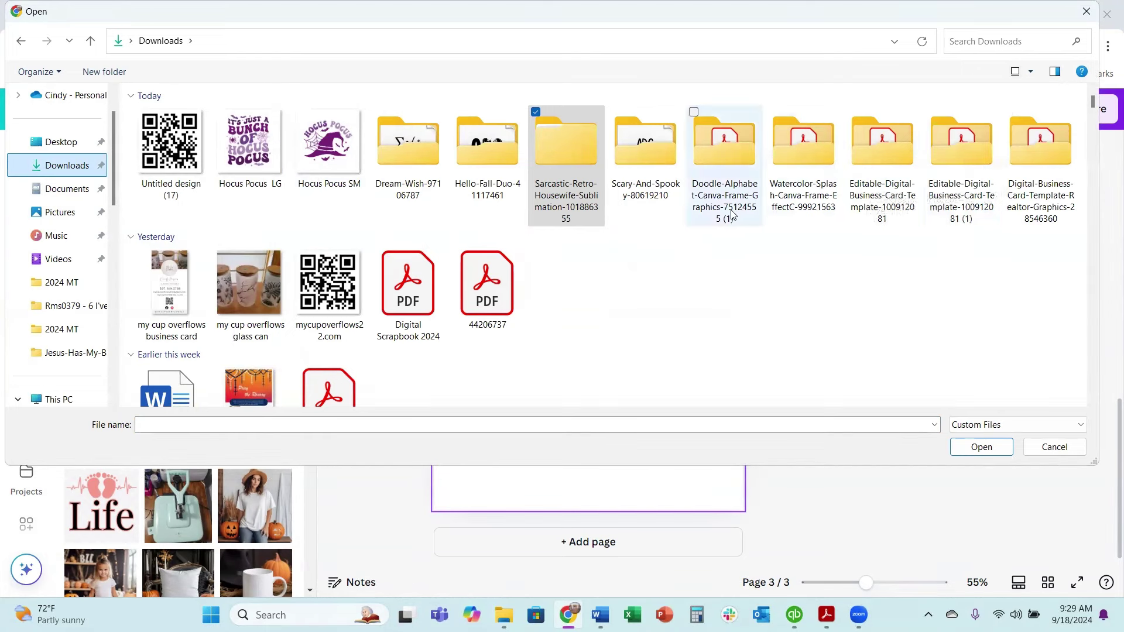
double_click(722, 150)
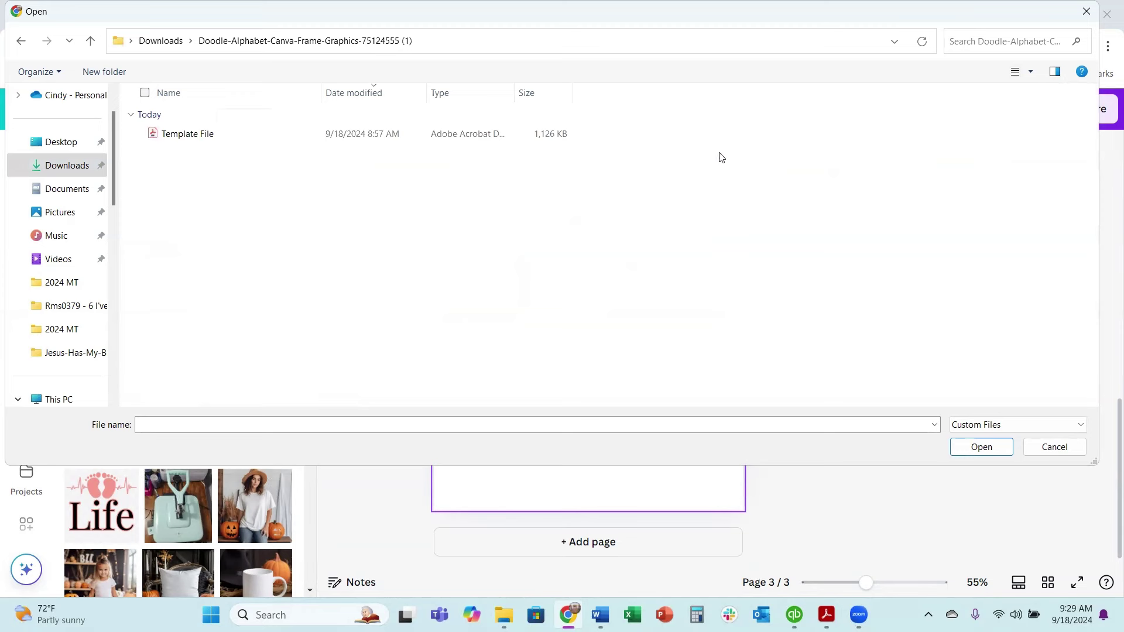
left_click(184, 139)
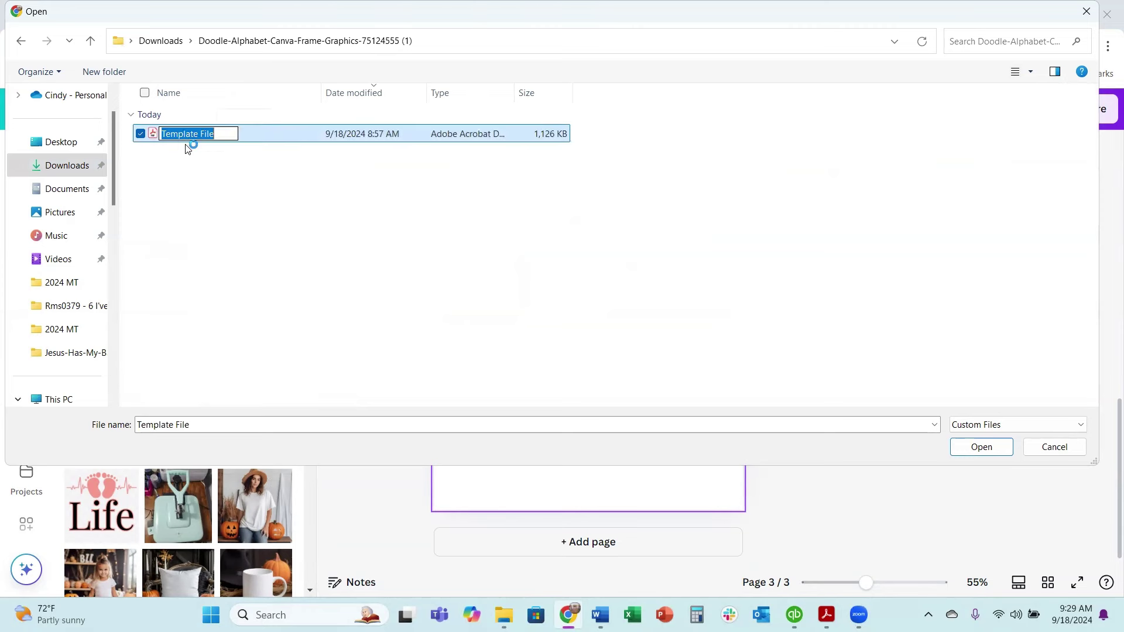
double_click(284, 136)
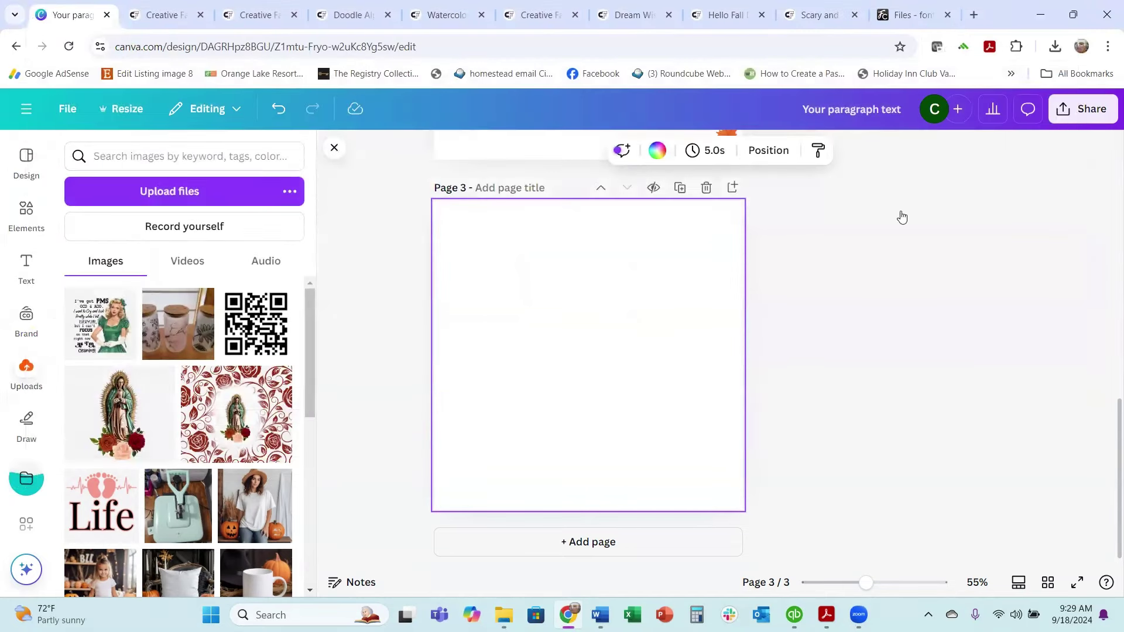
- Switch to the LINK FOR THE TEMPLATE PDF in Acrobat and open the Canva template linked from its download graphic
mouse_move(826, 615)
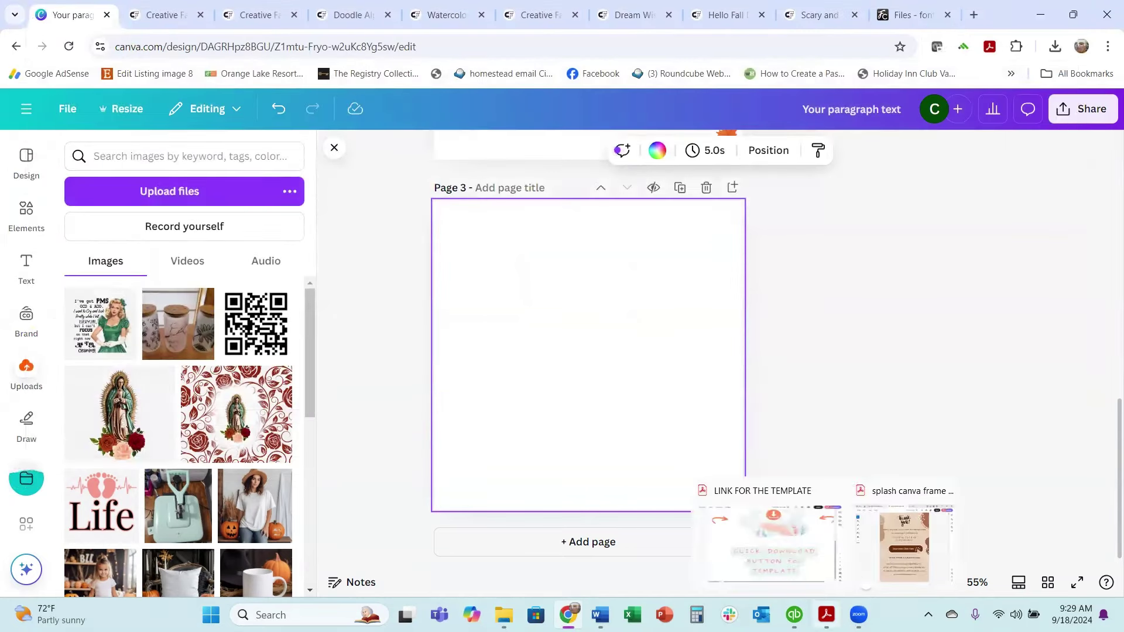
left_click(793, 565)
scroll(414, 264, "up", 4)
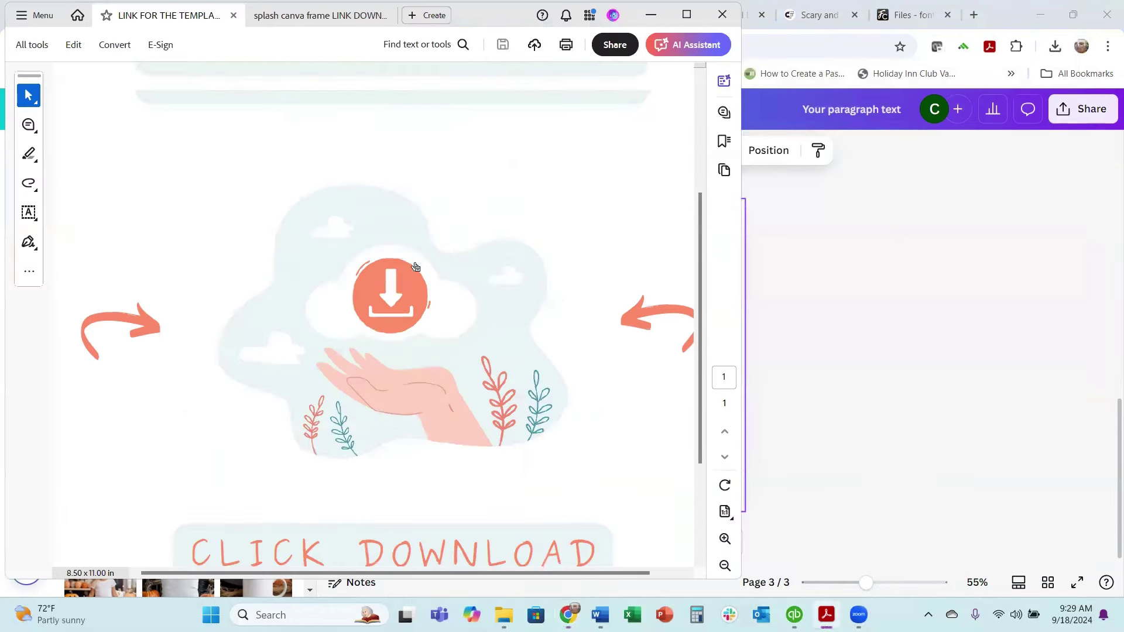
scroll(413, 260, "up", 2)
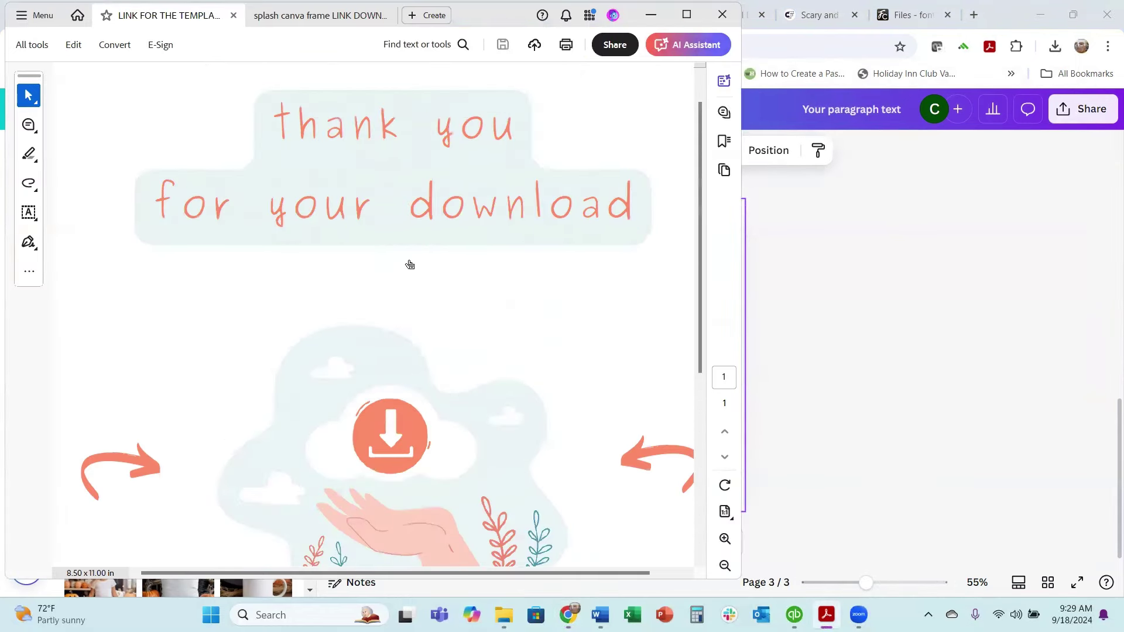
scroll(410, 261, "down", 3)
scroll(410, 261, "down", 3)
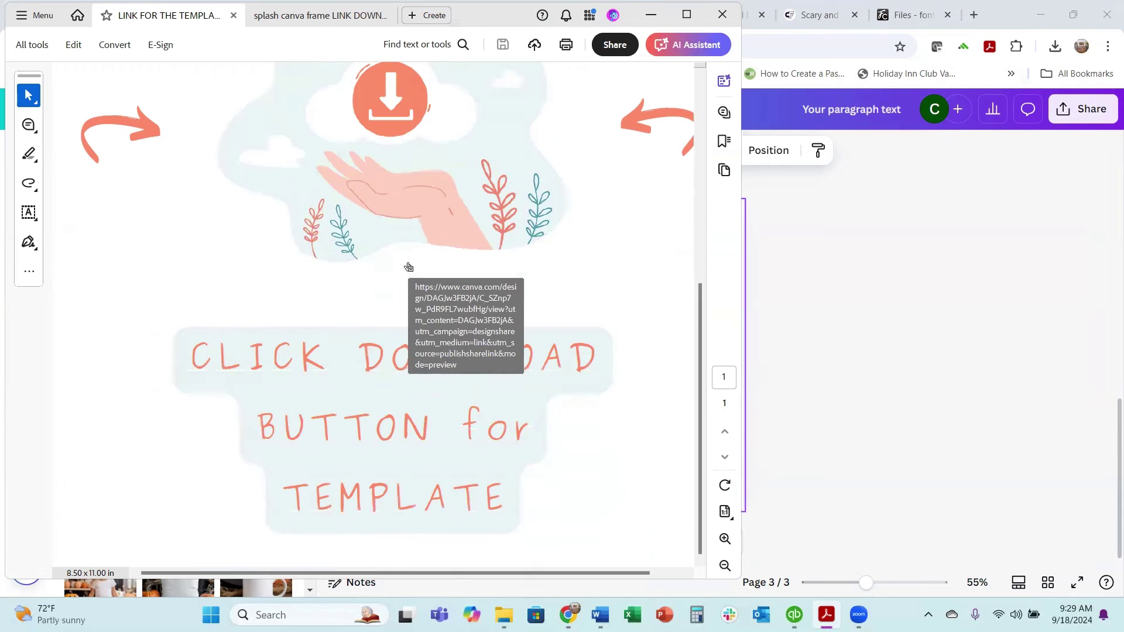
scroll(494, 416, "up", 3)
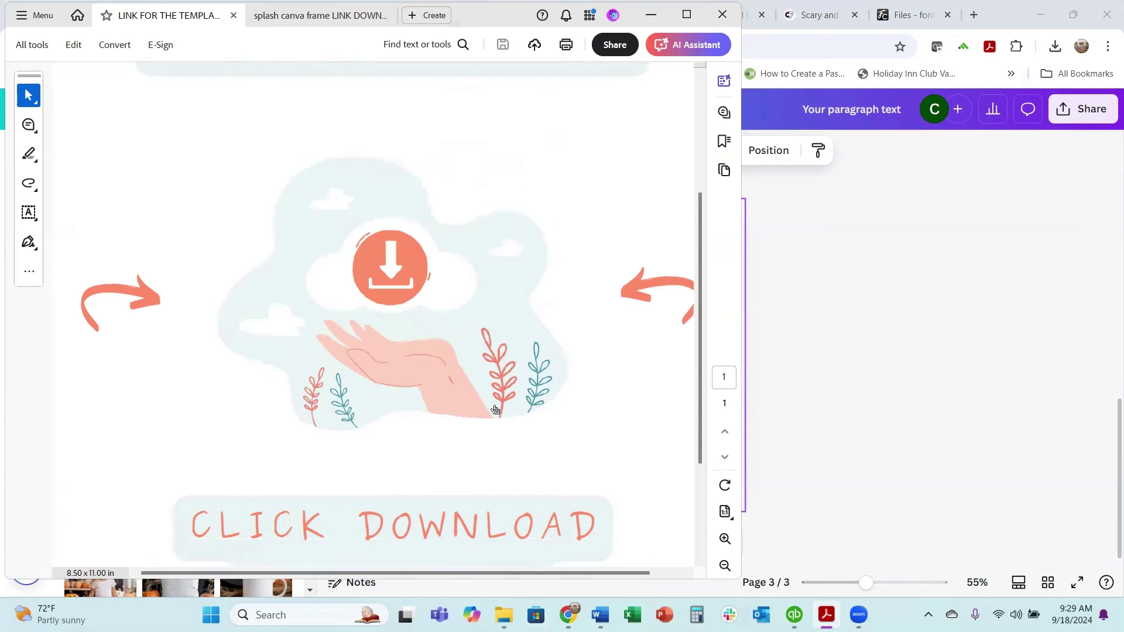
left_click(388, 273)
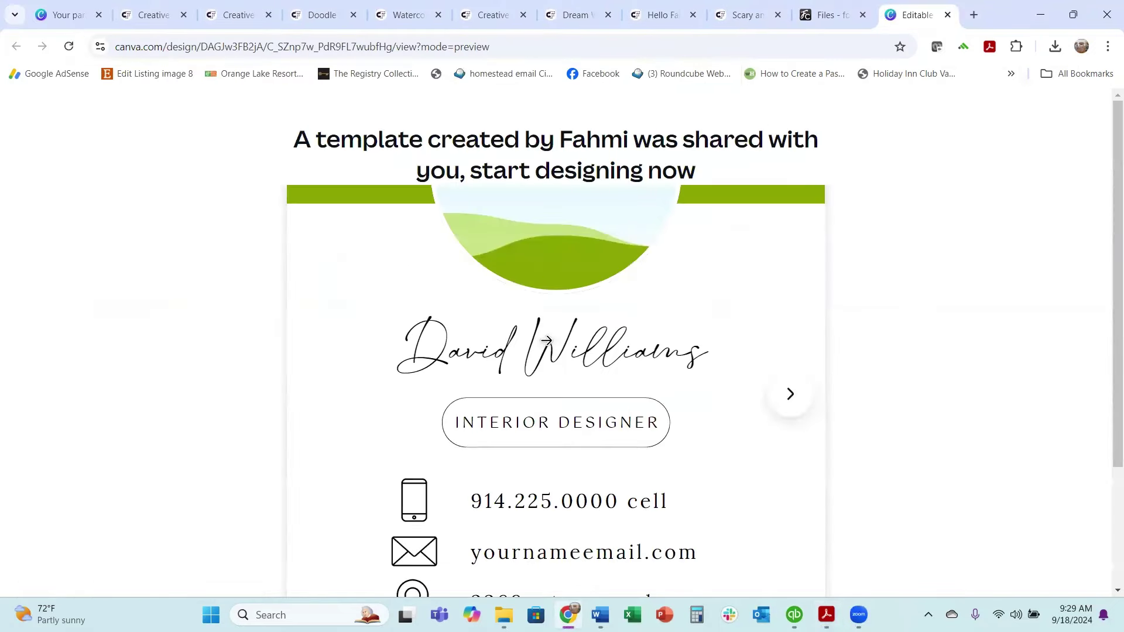
- Look over the shared digital business card template and create a new design from it
scroll(741, 276, "down", 3)
scroll(732, 276, "up", 1)
scroll(728, 278, "down", 2)
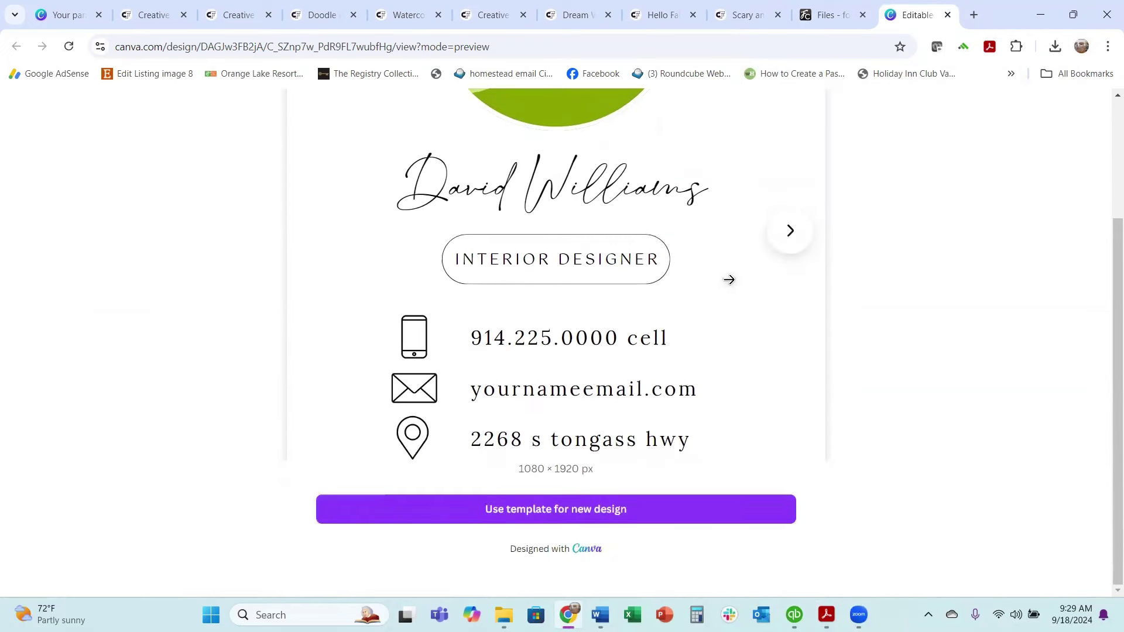
scroll(578, 281, "up", 3)
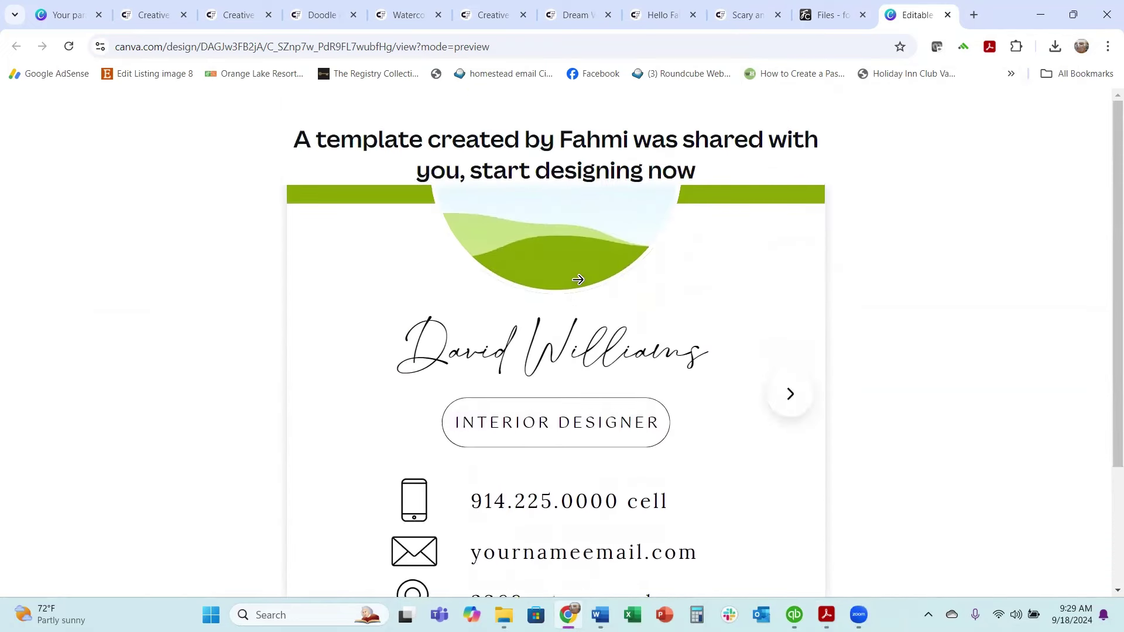
scroll(577, 275, "down", 2)
scroll(597, 351, "down", 1)
scroll(591, 369, "up", 3)
scroll(554, 337, "down", 3)
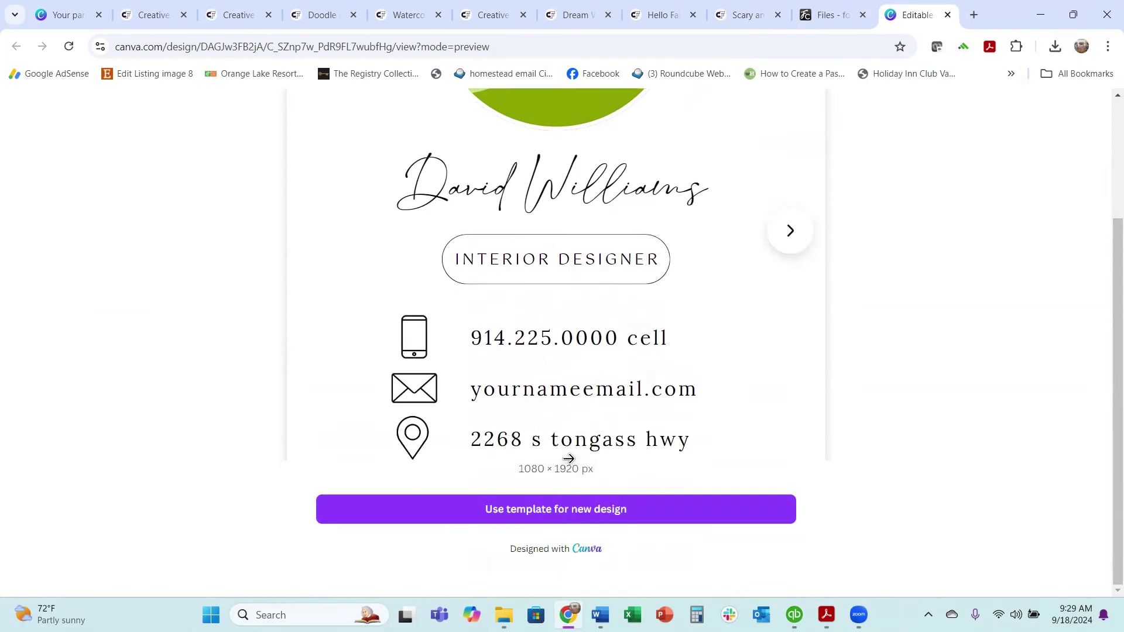
left_click(543, 523)
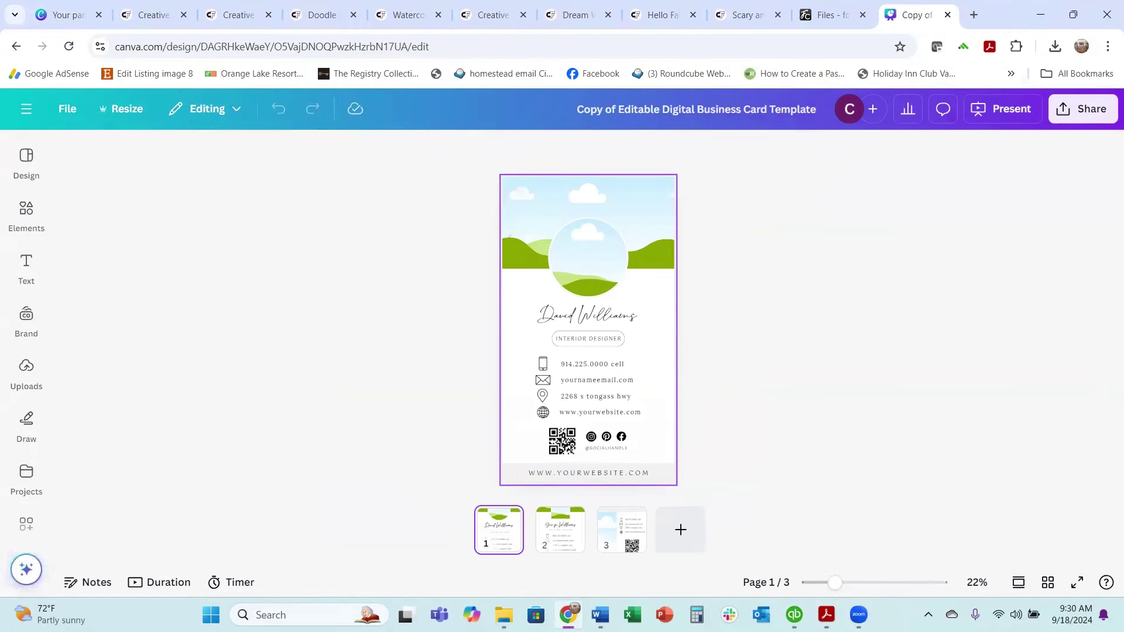
- Search the design elements for "fall background" and limit the results to graphics
left_click(26, 266)
left_click(27, 214)
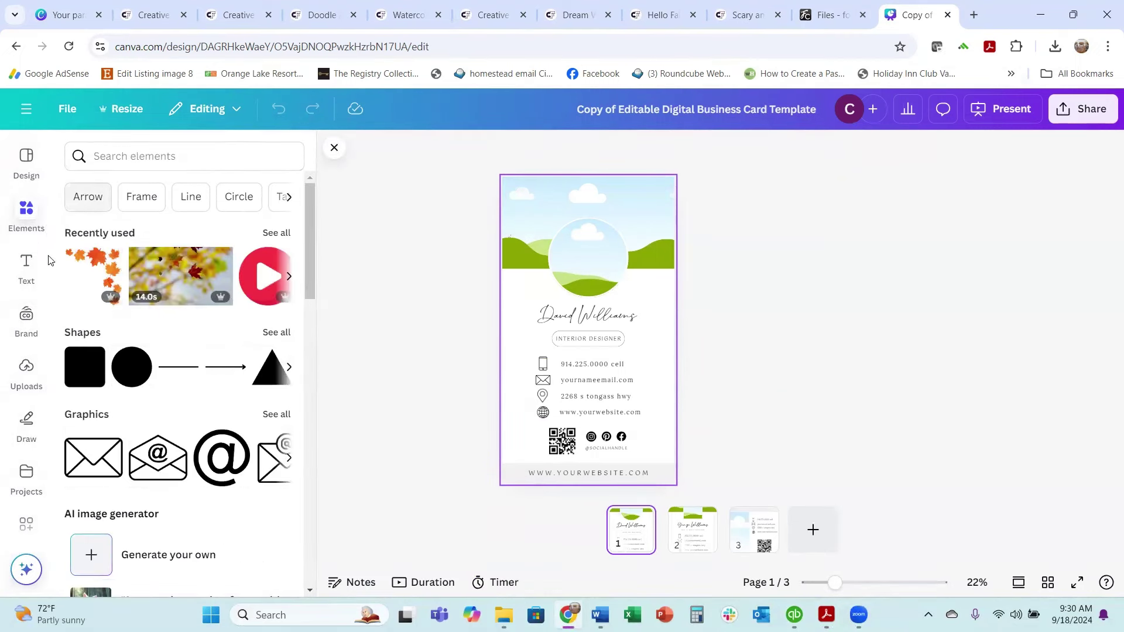
left_click(199, 148)
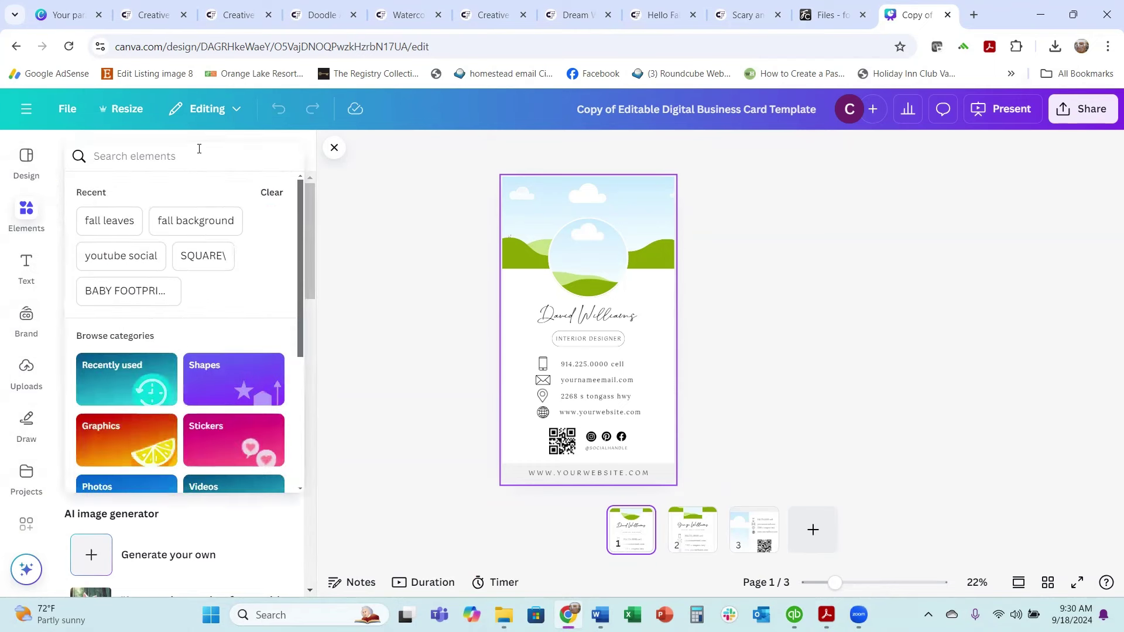
type("fall")
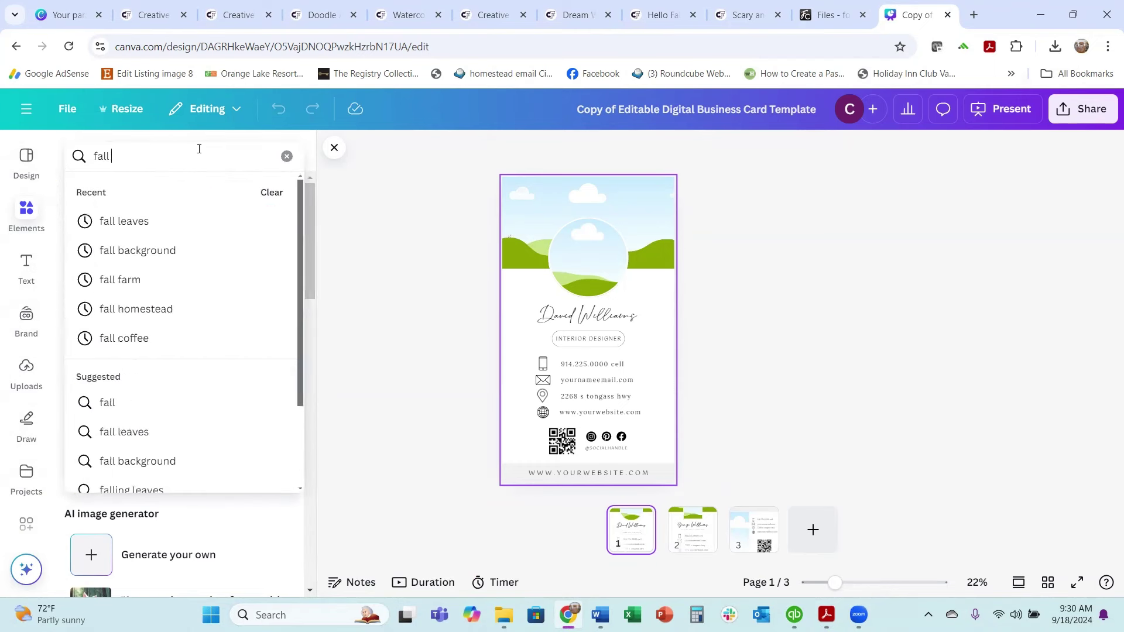
left_click(153, 250)
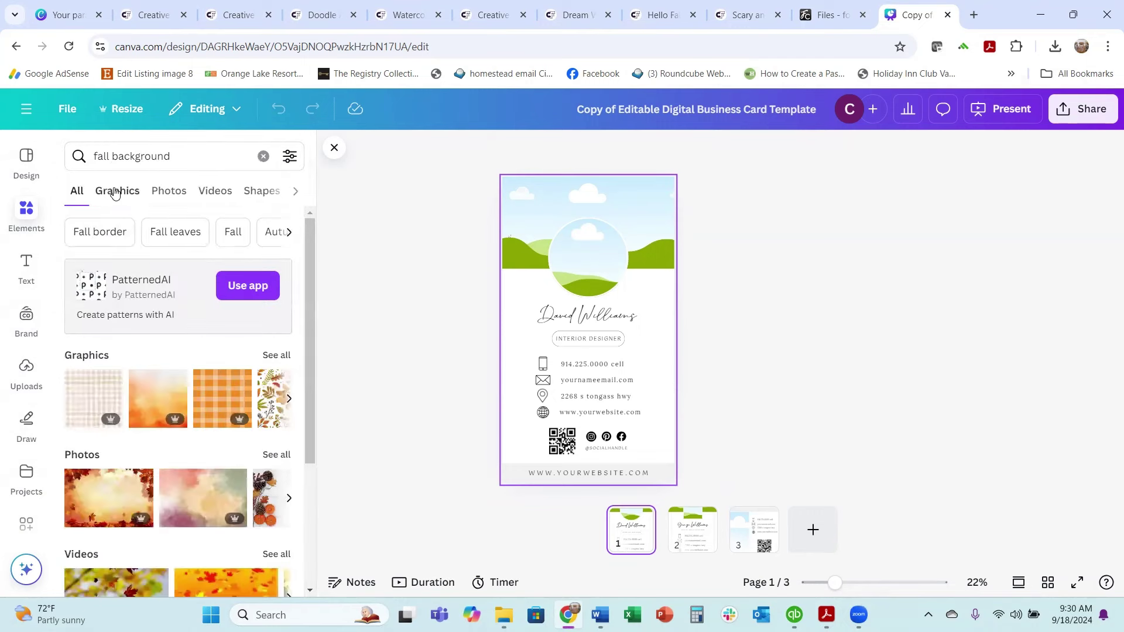
left_click(114, 194)
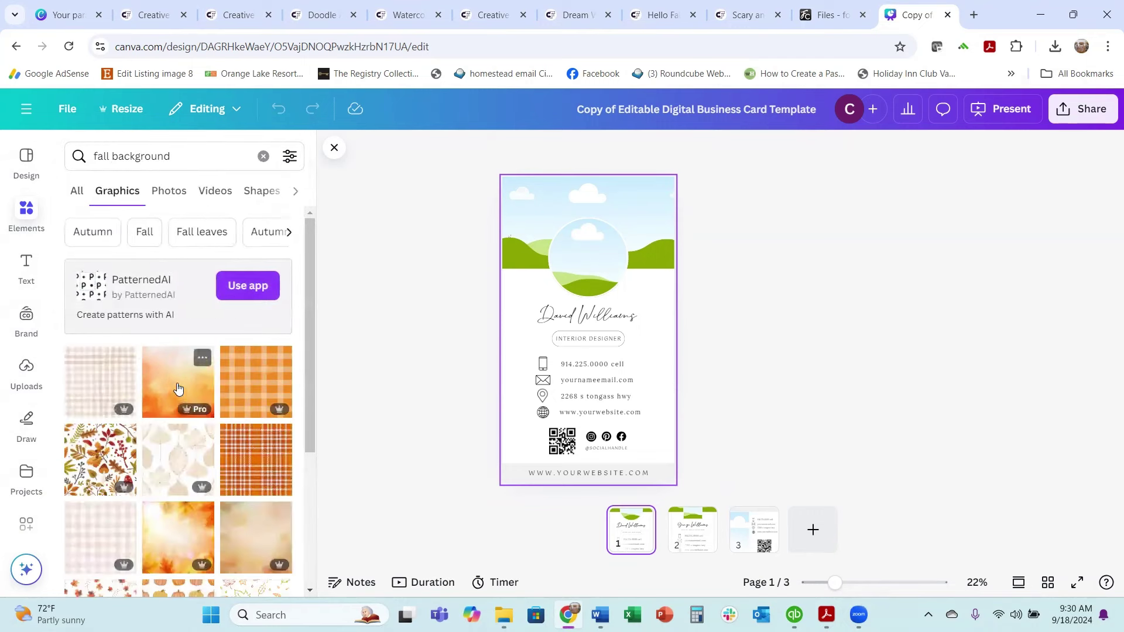
- Fill the header picture frame on the first card page with the orange watercolor fall background
left_click_drag(178, 389, 518, 230)
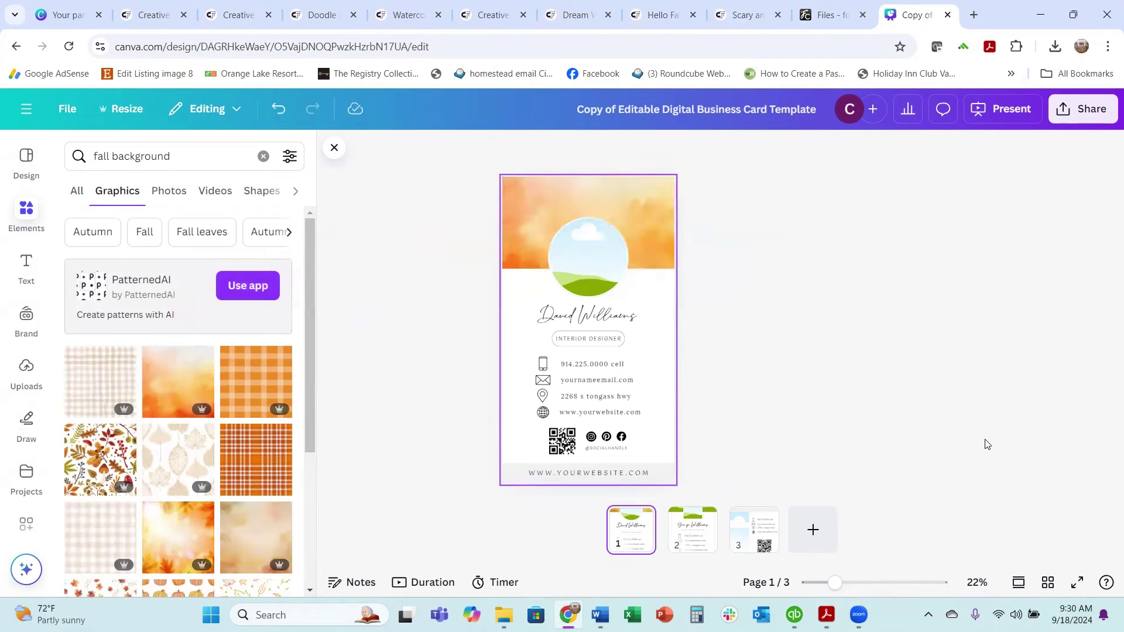
left_click(278, 108)
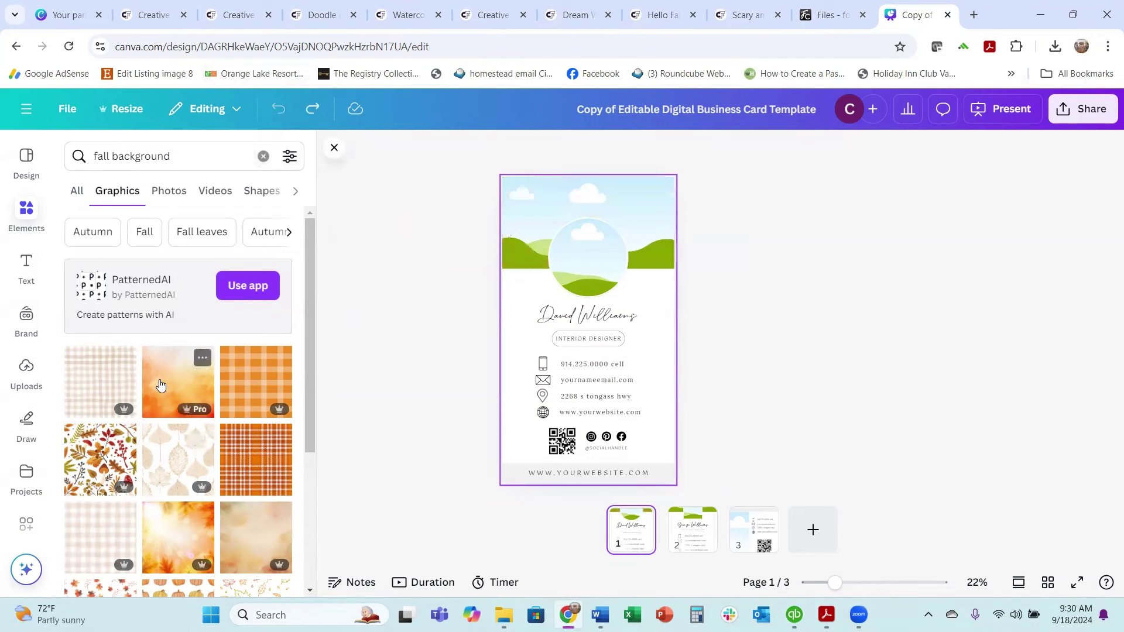
left_click_drag(163, 376, 503, 196)
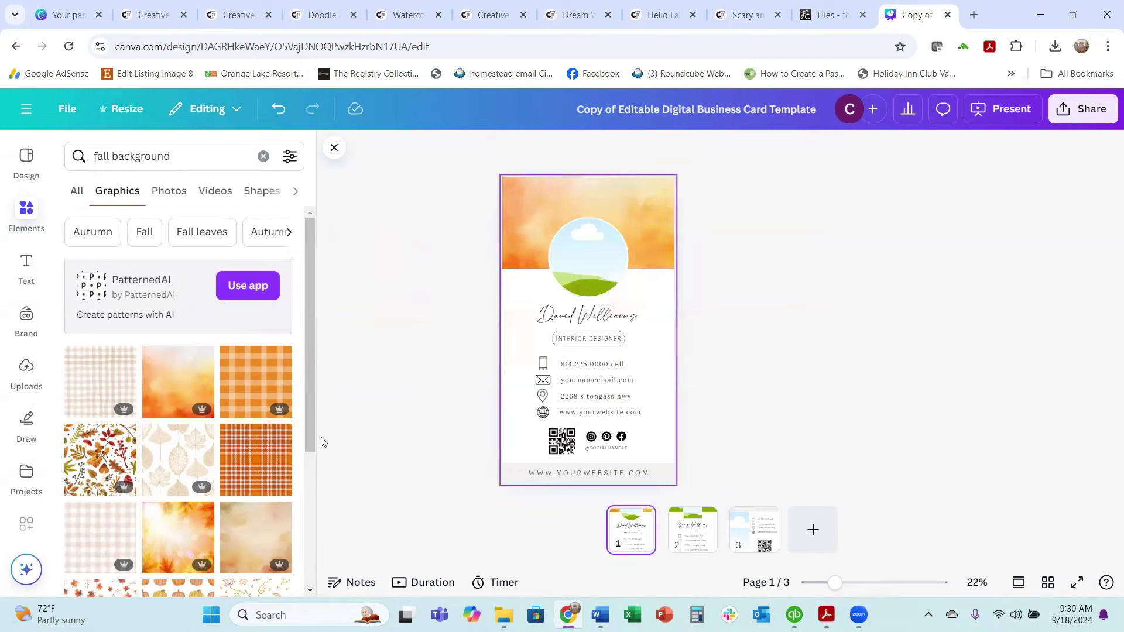
- Try adding the autumn leaves pattern graphic to the first card page, and undo it
left_click(27, 216)
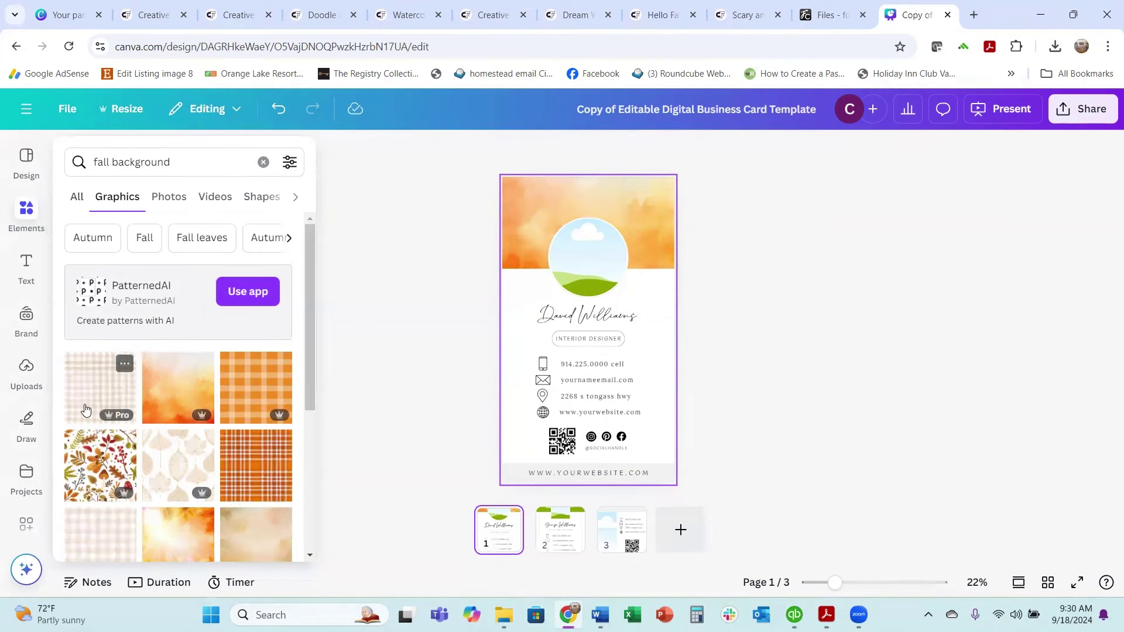
scroll(123, 382, "down", 3)
left_click(94, 332)
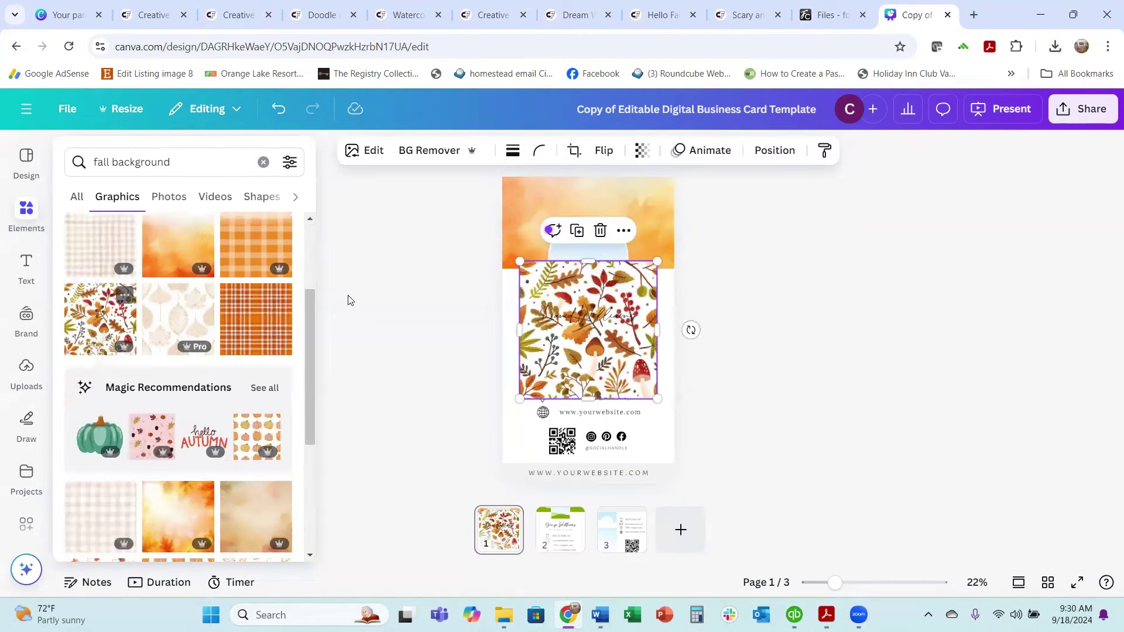
left_click(598, 317)
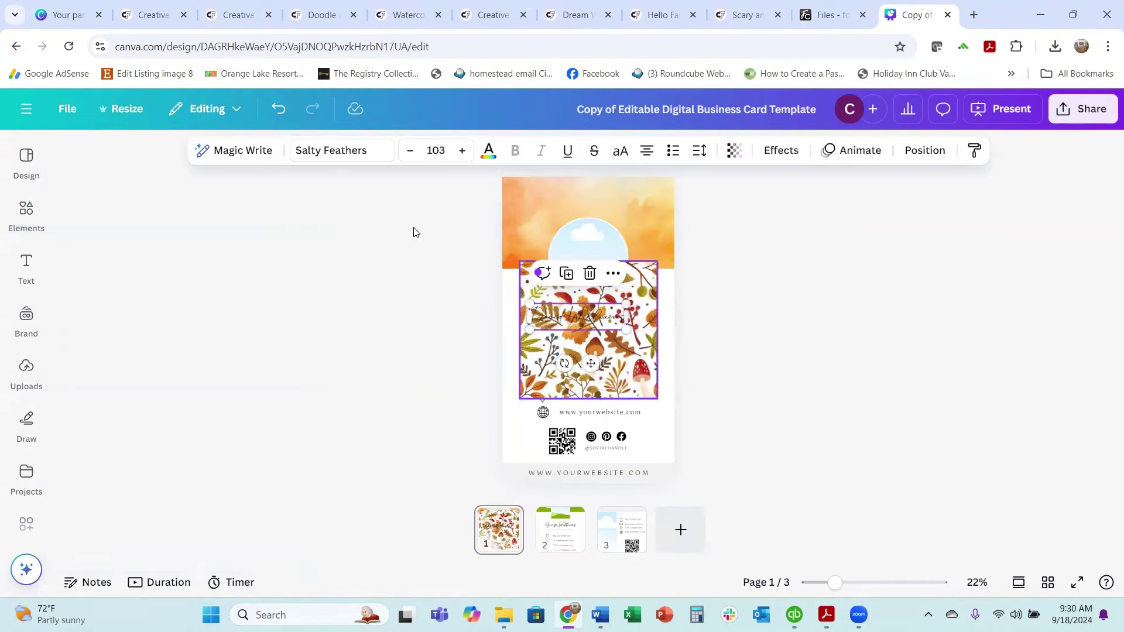
left_click(278, 109)
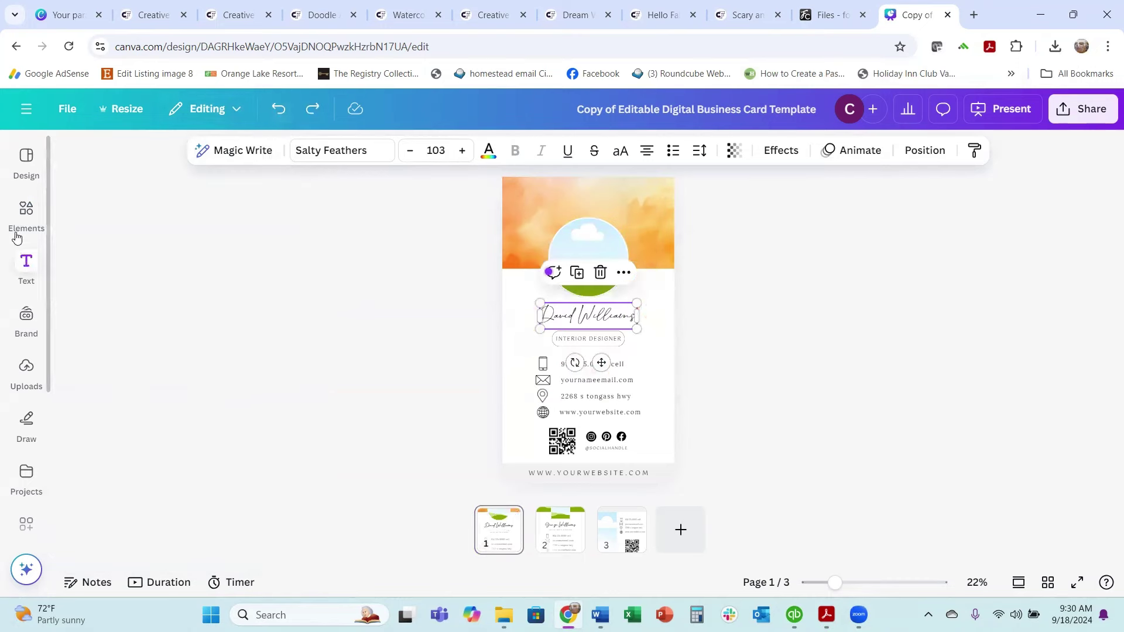
- Fill the circular photo frame on the first card page with the autumn leaves pattern
left_click(26, 215)
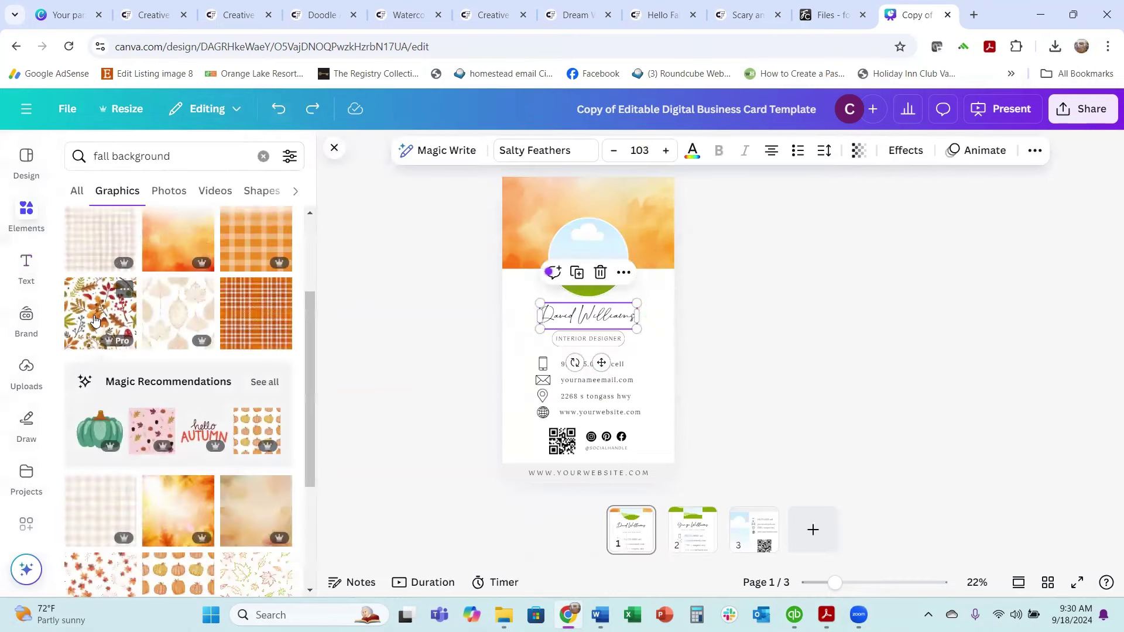
left_click_drag(95, 321, 605, 293)
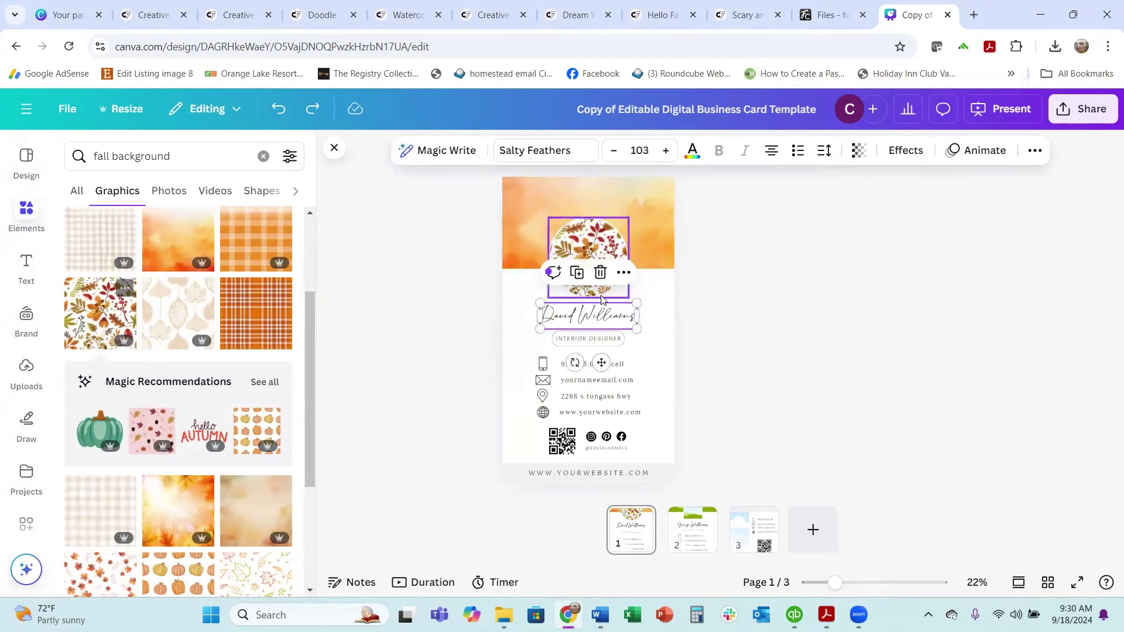
left_click(793, 422)
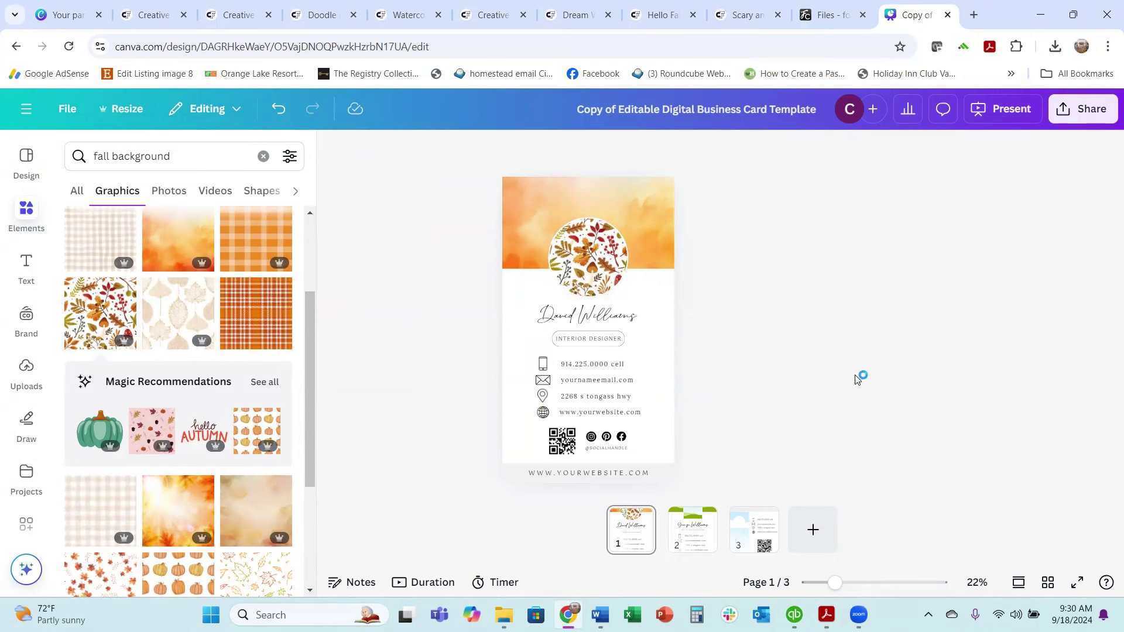
- Delete the grouped contact details and the QR code from the first card page
left_click(588, 316)
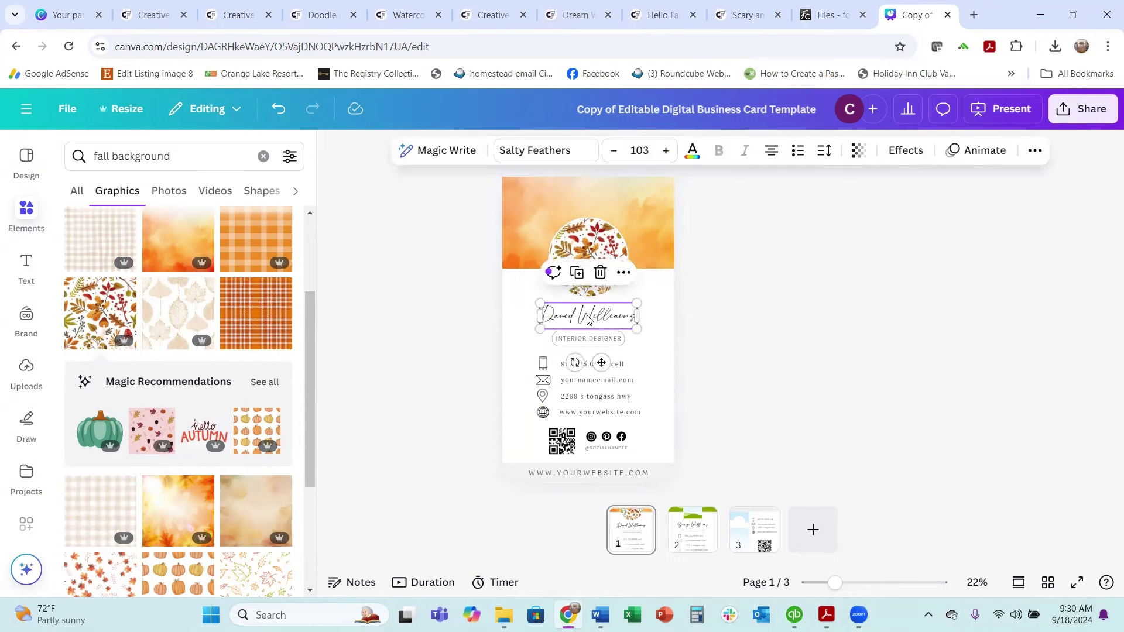
left_click(597, 347)
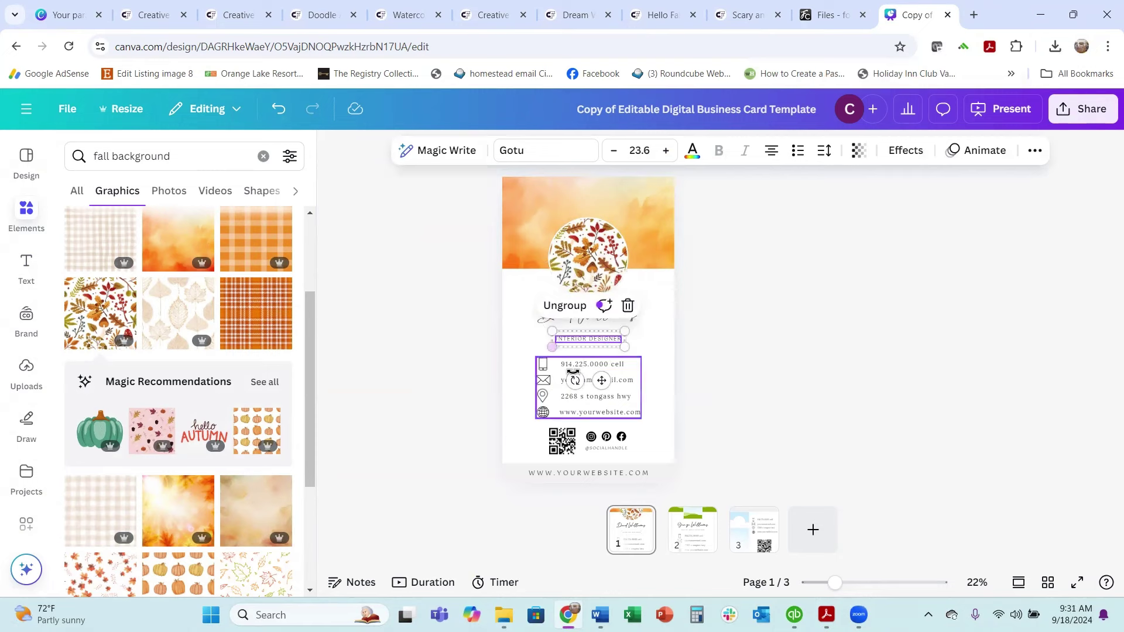
left_click(613, 366)
left_click(615, 366)
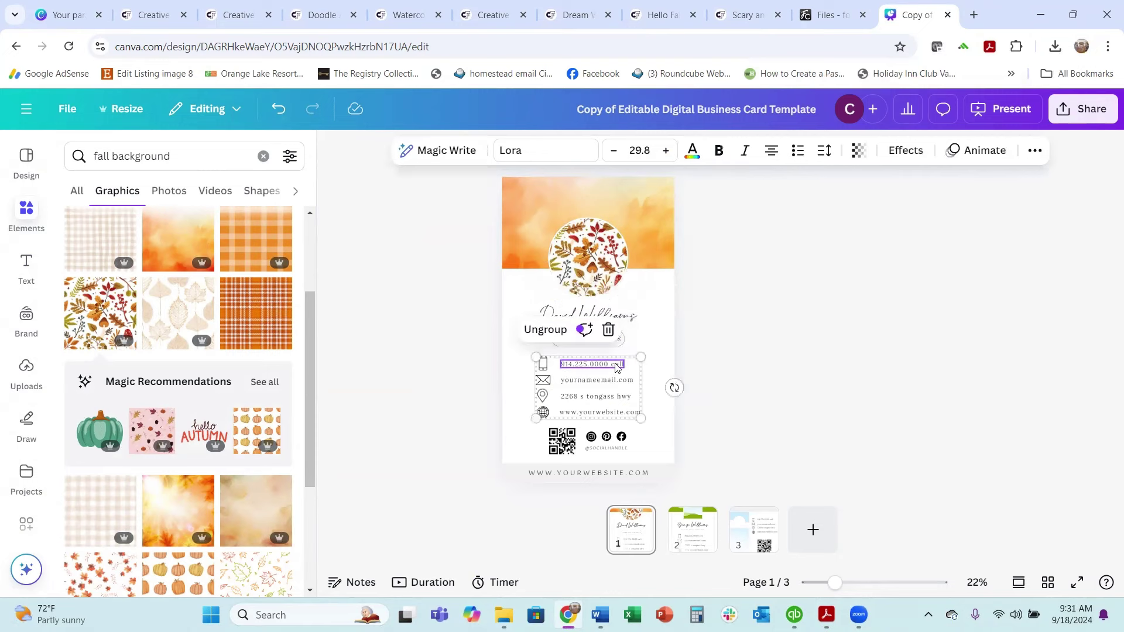
left_click(542, 365)
left_click(550, 363)
key("Delete")
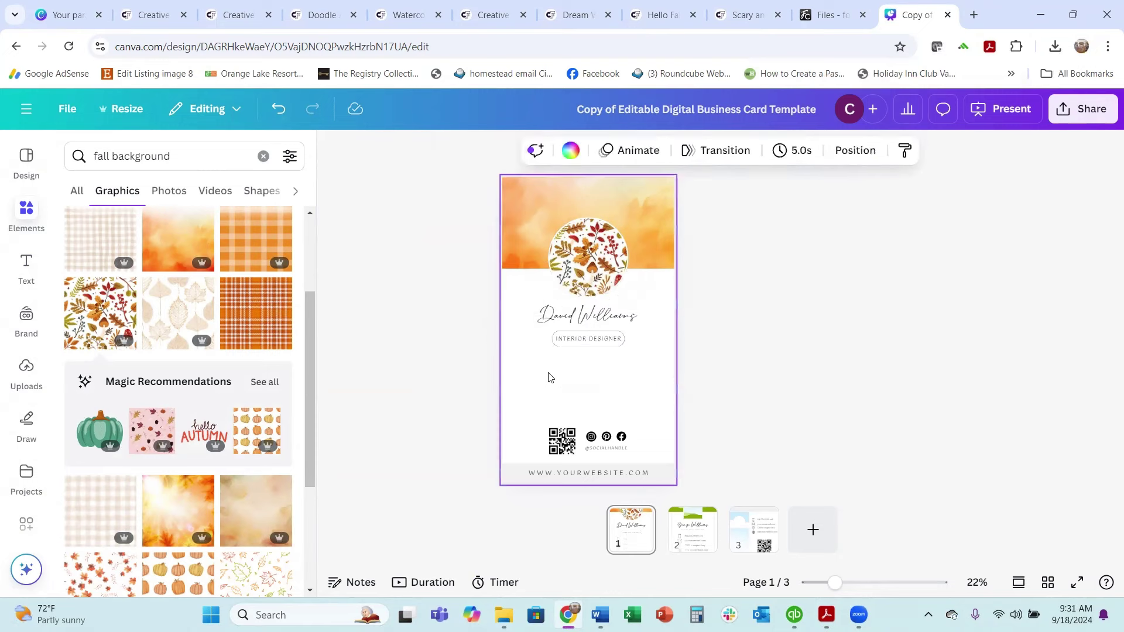
left_click(562, 440)
key("Delete")
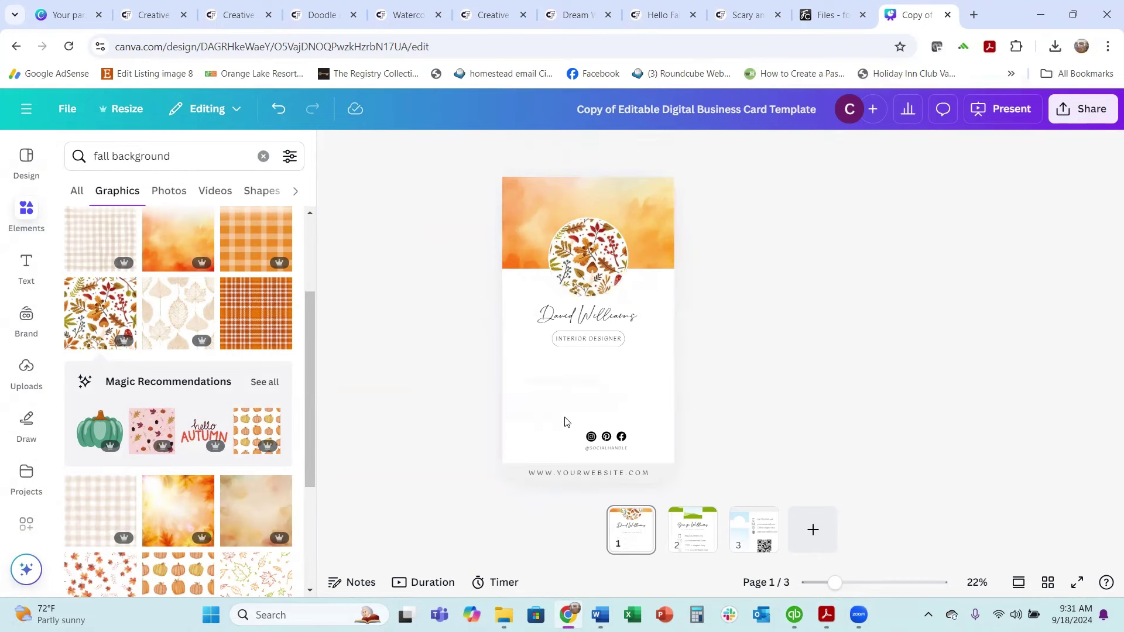
- Insert the uploaded QR code image, shrink it and place it beside the card's social media icons
left_click(25, 371)
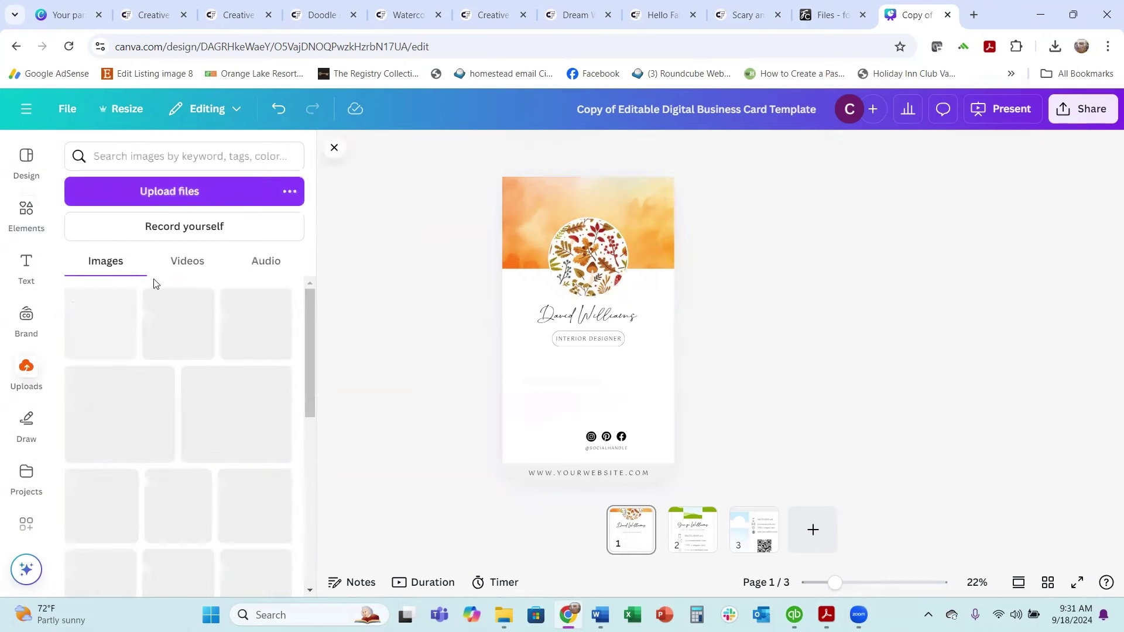
left_click(233, 334)
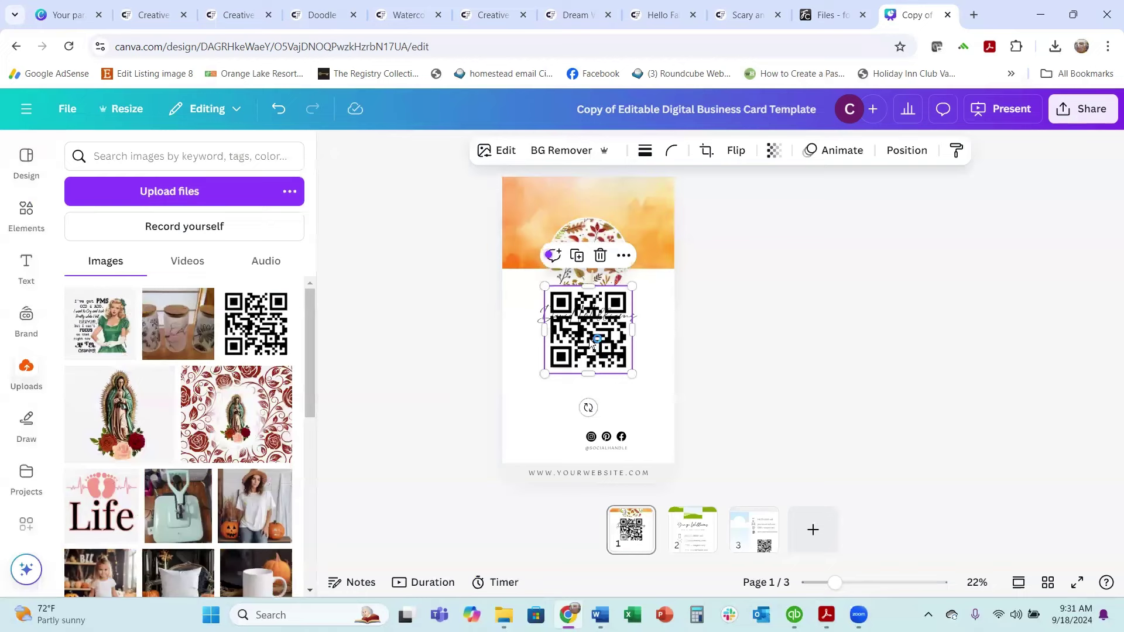
left_click_drag(595, 350, 558, 438)
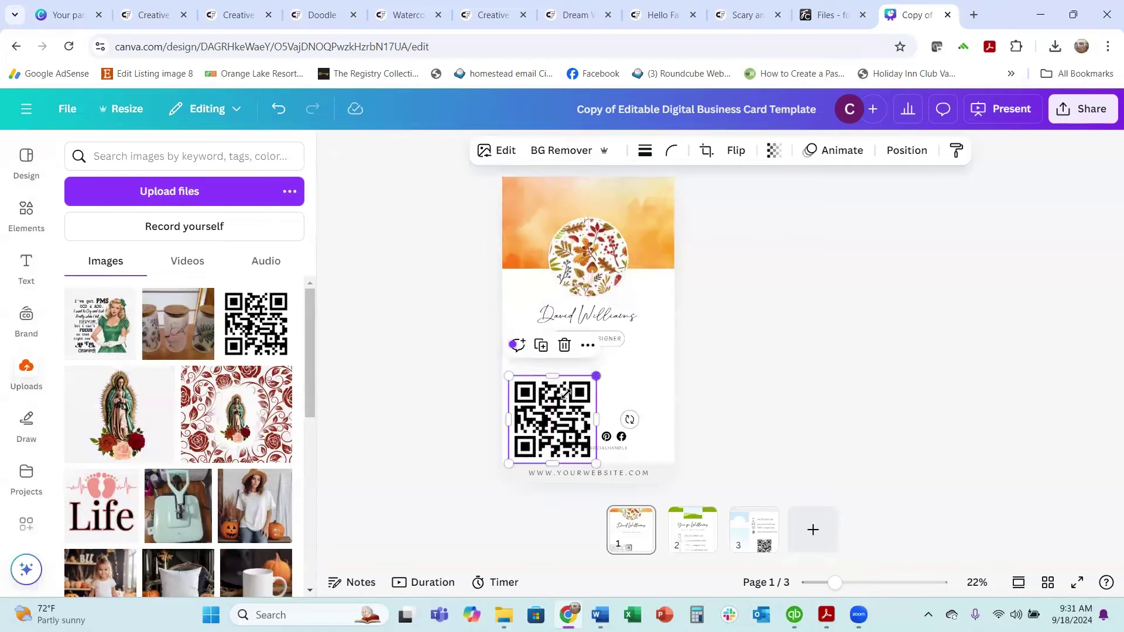
left_click_drag(566, 393, 535, 419)
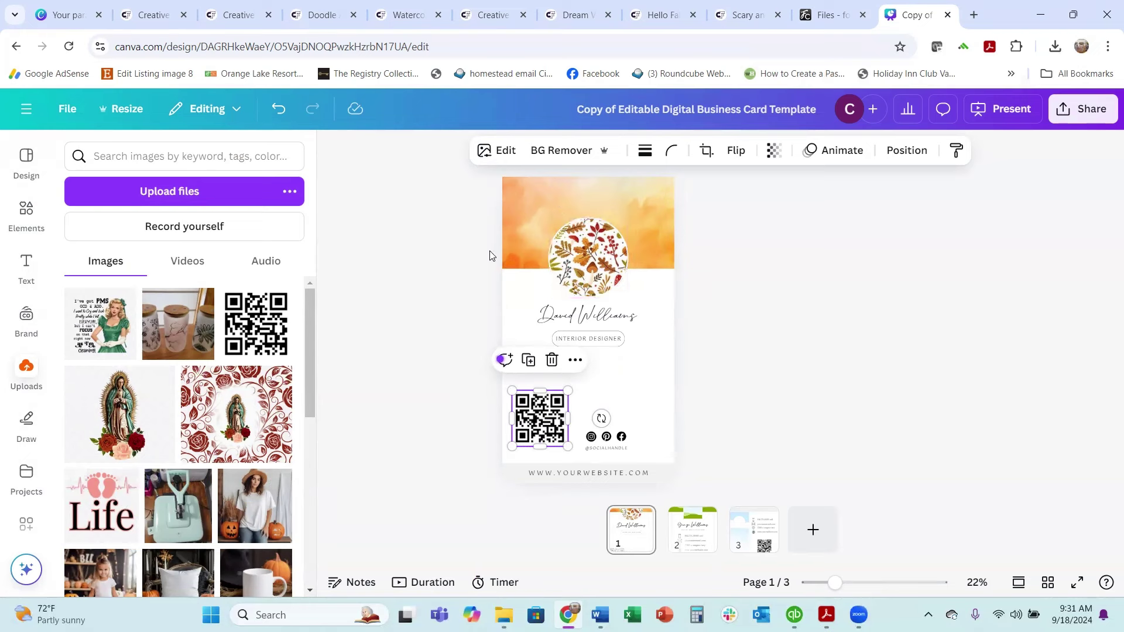
- Return to the paragraph text design, switch to Template File.pdf in Acrobat and open the Canva template it links to
left_click(63, 16)
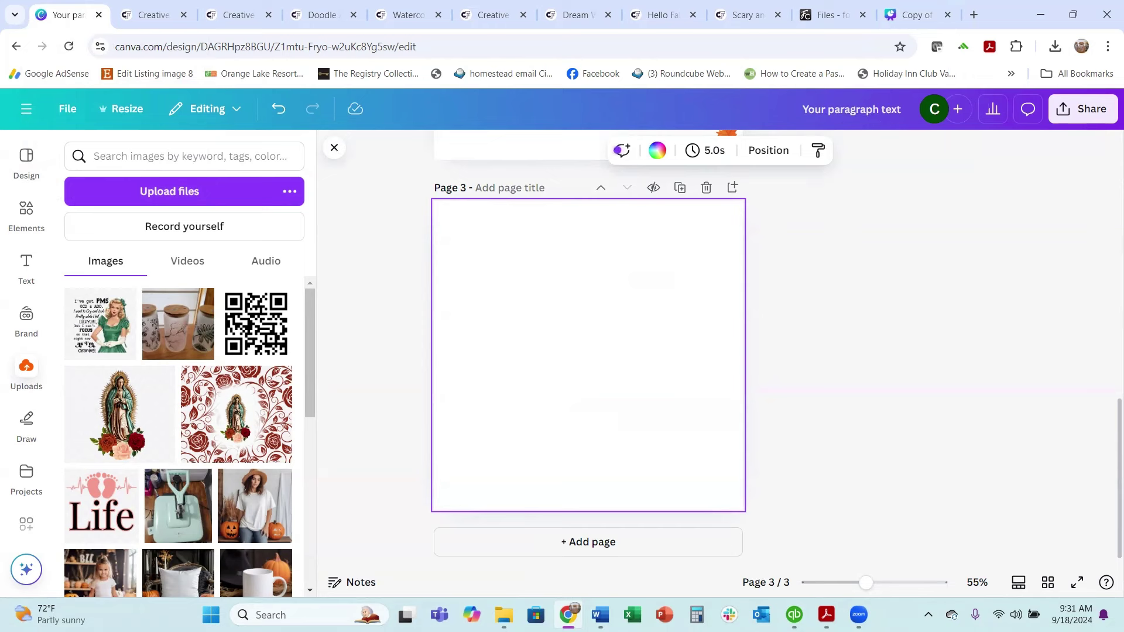
left_click(504, 614)
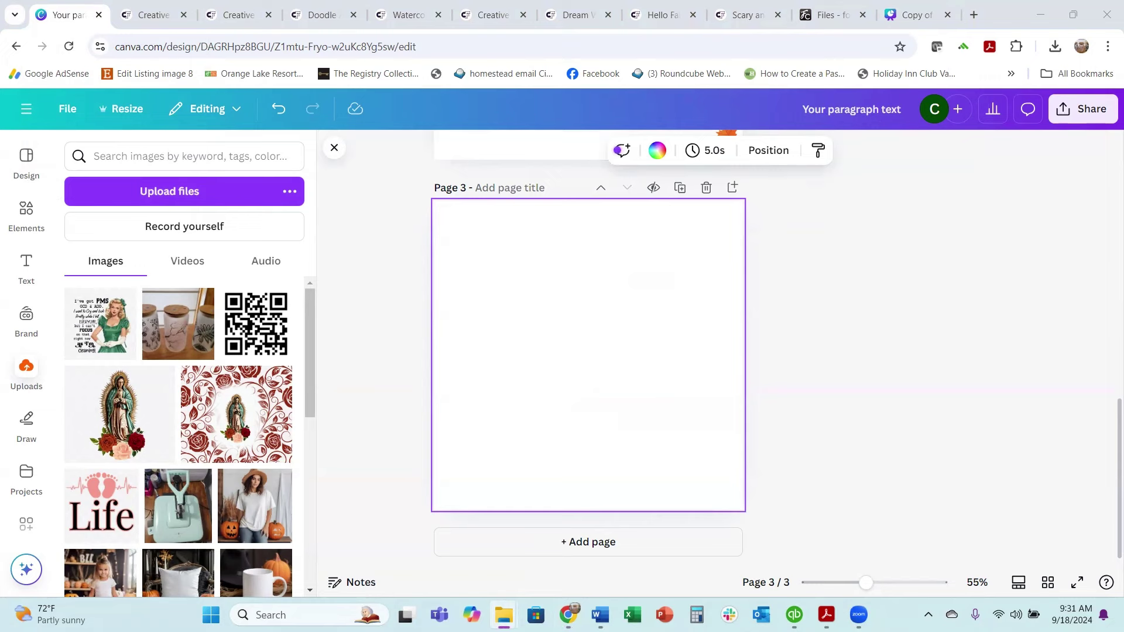
scroll(278, 251, "down", 5)
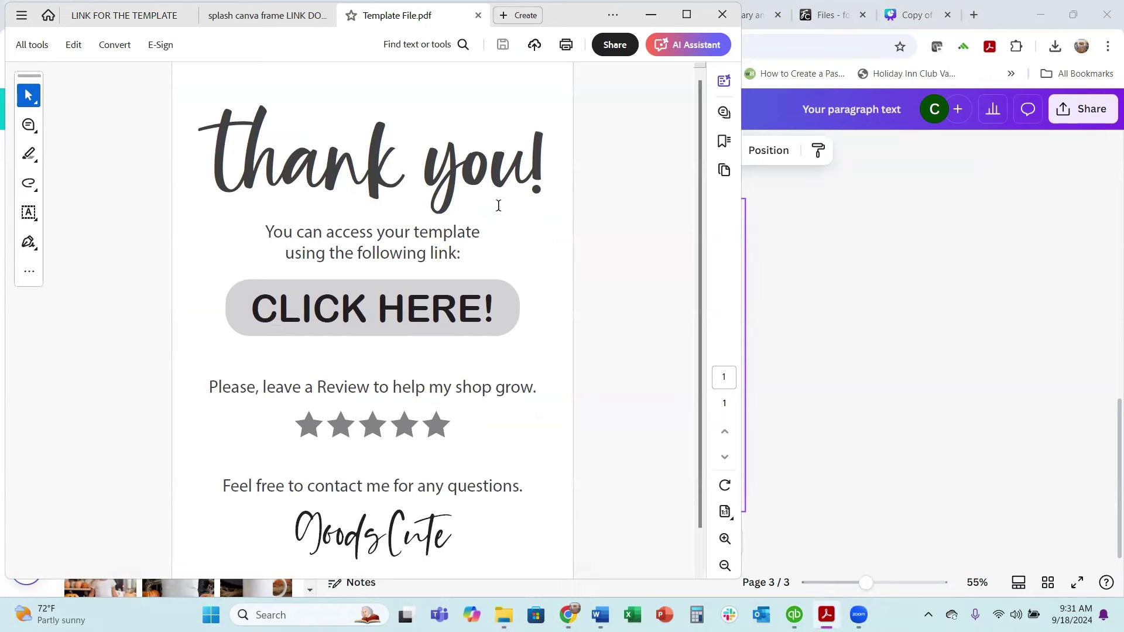
scroll(513, 216, "down", 1)
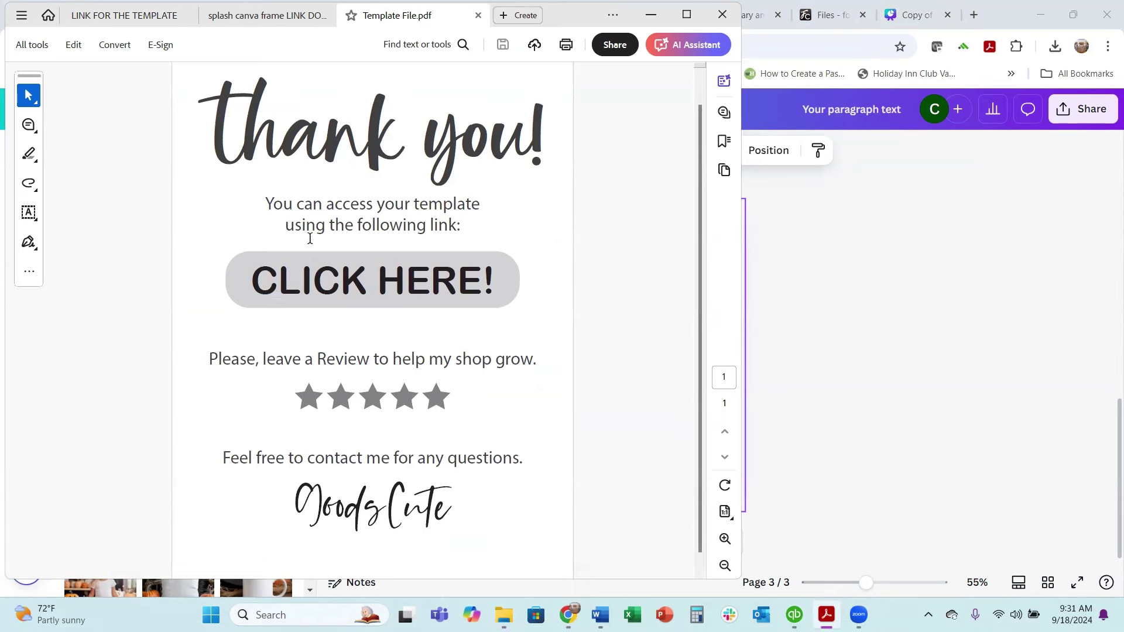
left_click(384, 293)
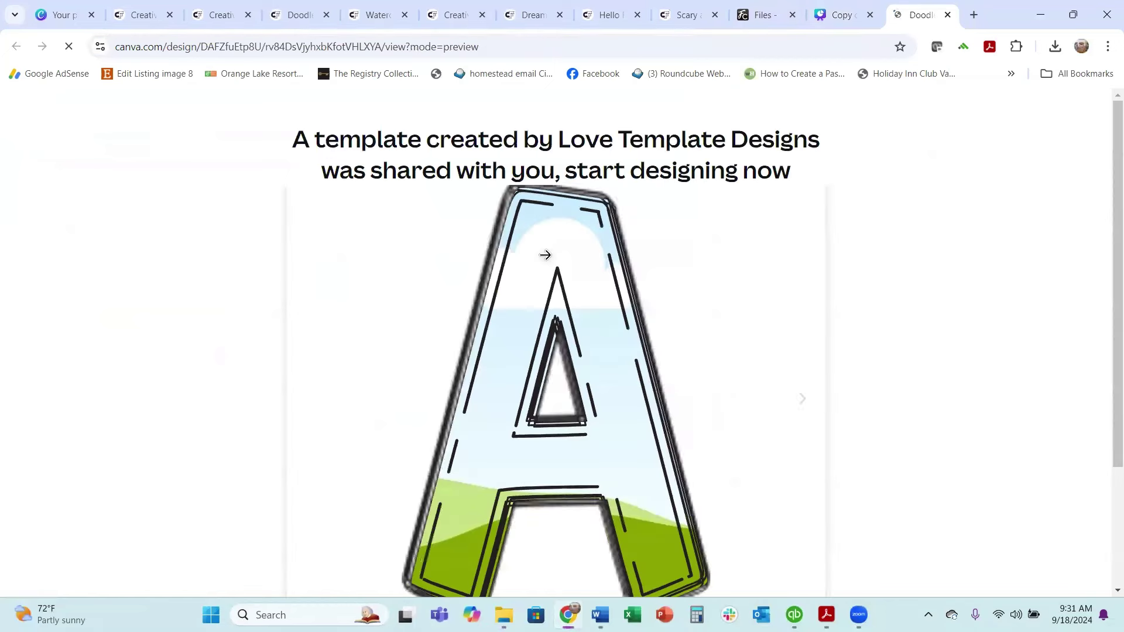
- Create a new design from the shared Doodle Alphabet template and look at its first letter pages
scroll(640, 244, "down", 2)
scroll(640, 243, "down", 1)
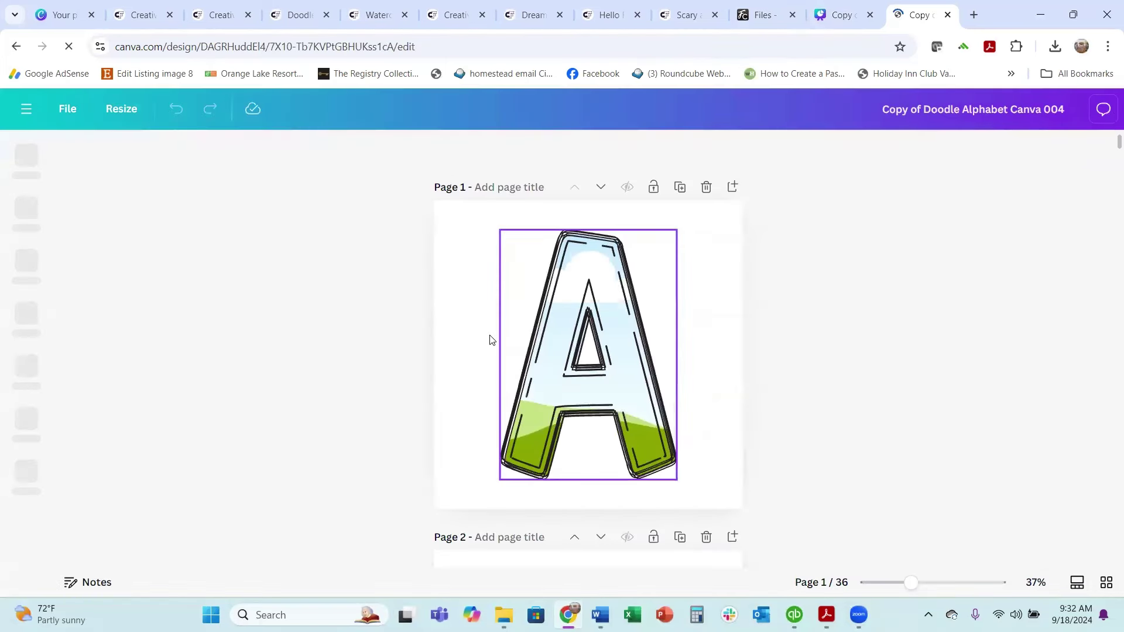
scroll(206, 396, "down", 3)
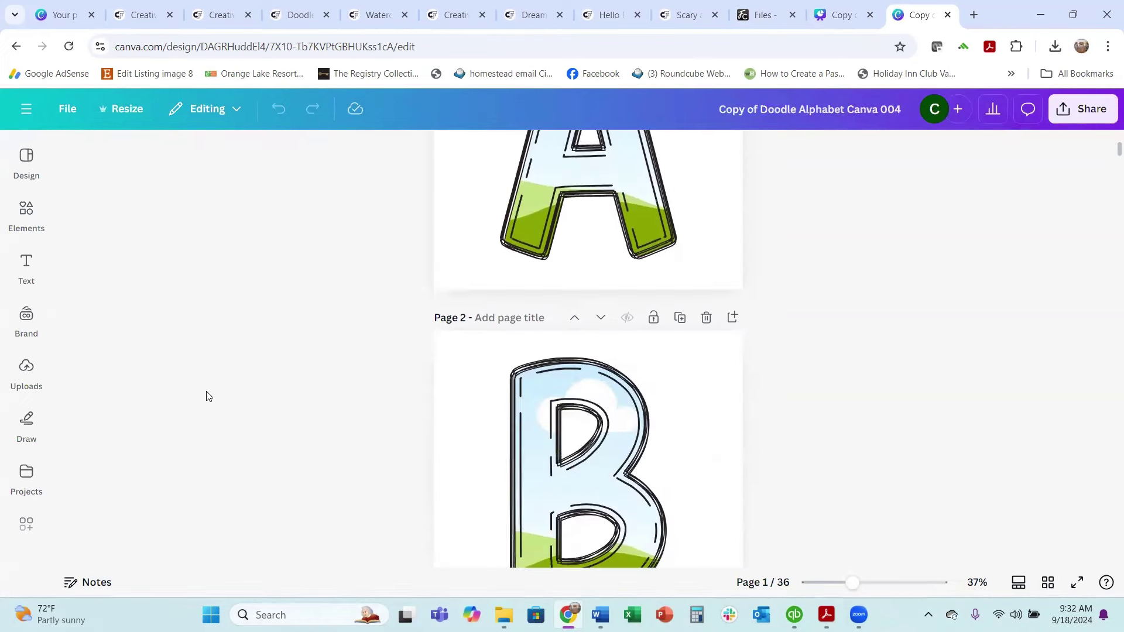
- Look through the remaining letter and number pages of the Doodle Alphabet template up to page 36
scroll(454, 357, "down", 15)
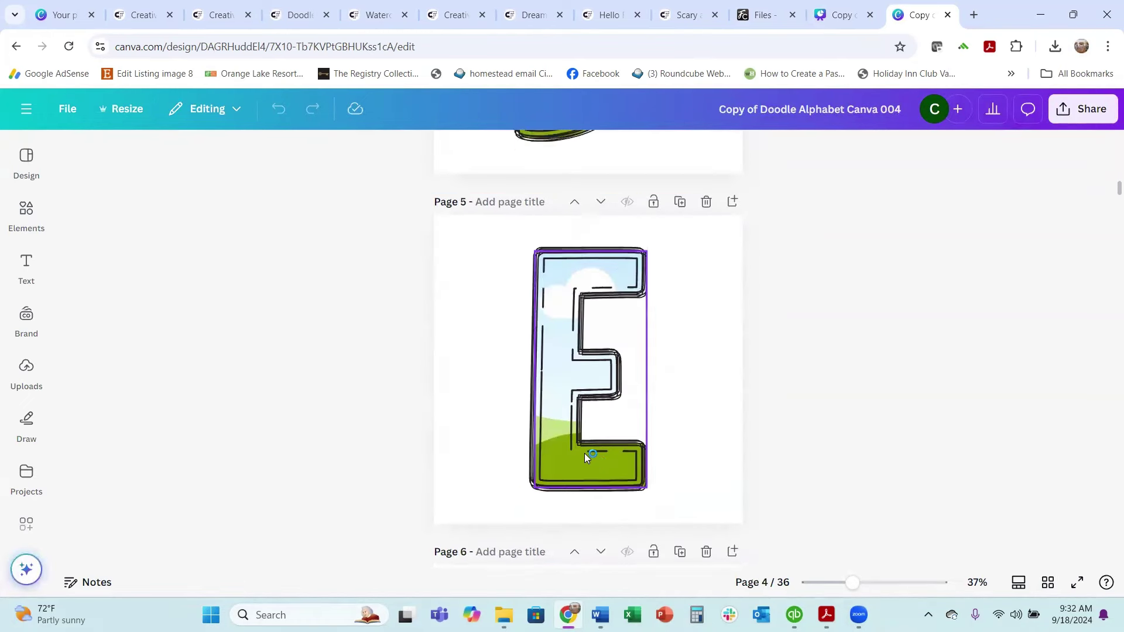
scroll(584, 453, "down", 20)
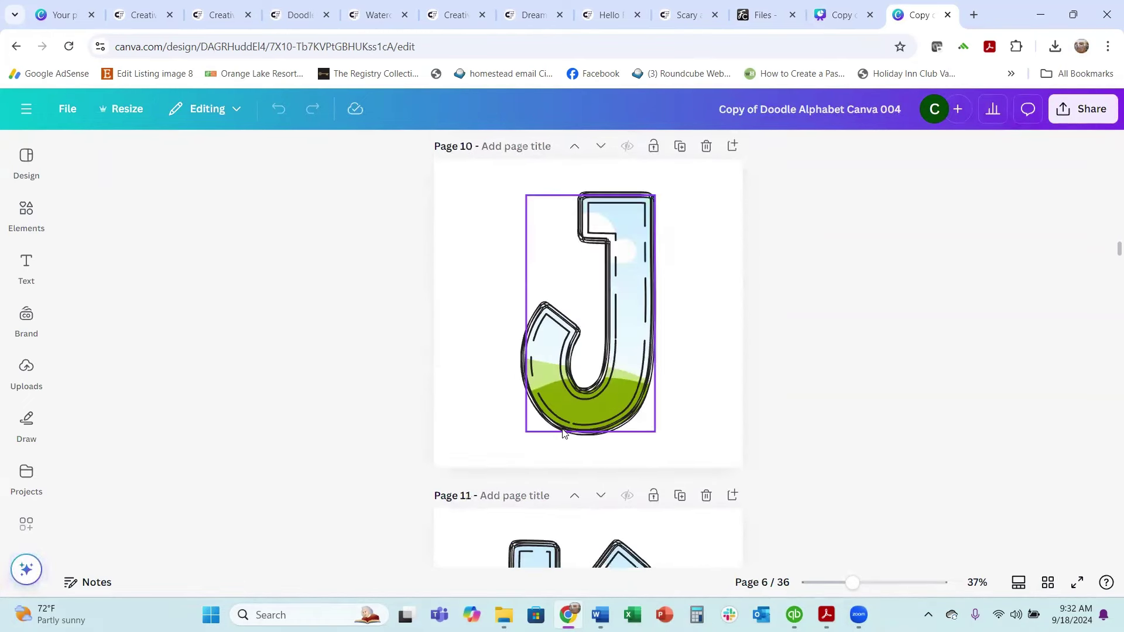
scroll(563, 434, "down", 20)
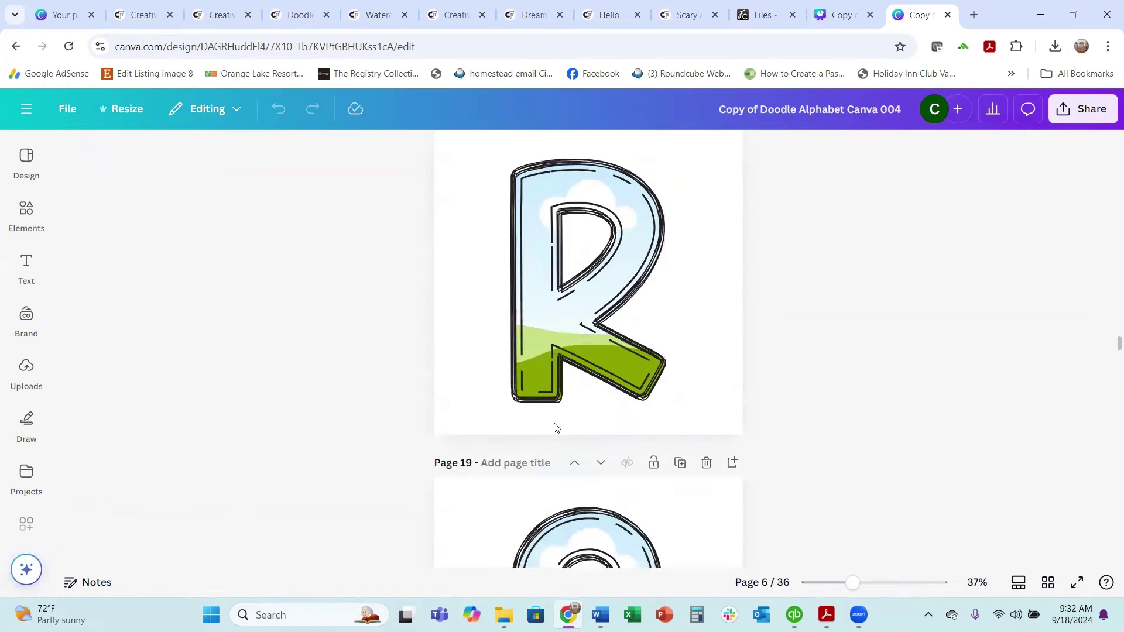
scroll(553, 426, "down", 20)
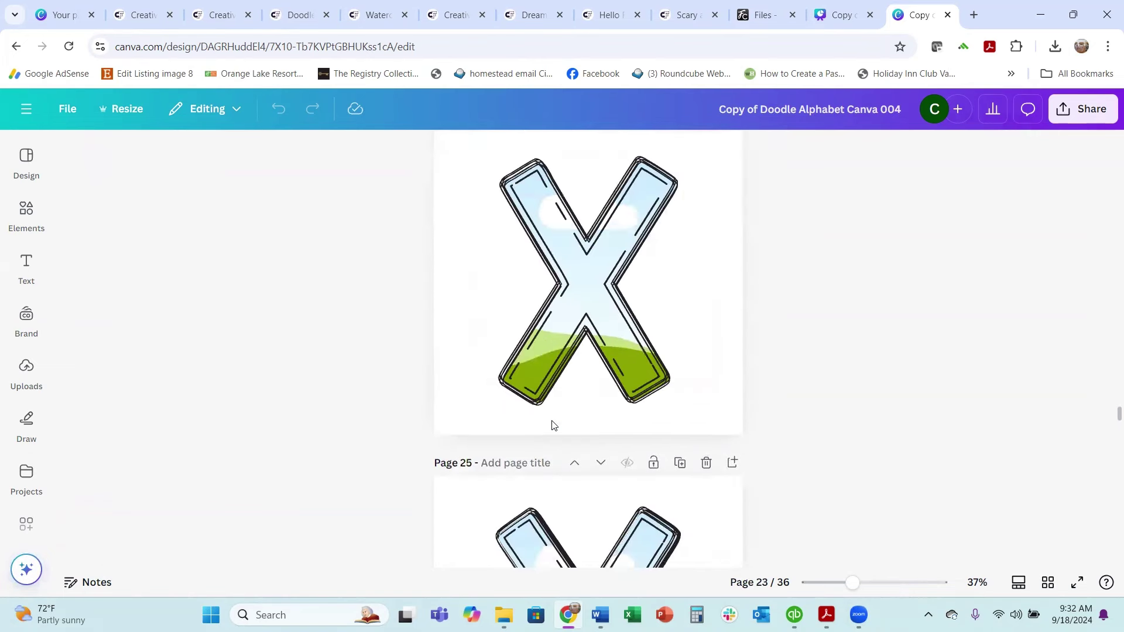
scroll(553, 425, "down", 20)
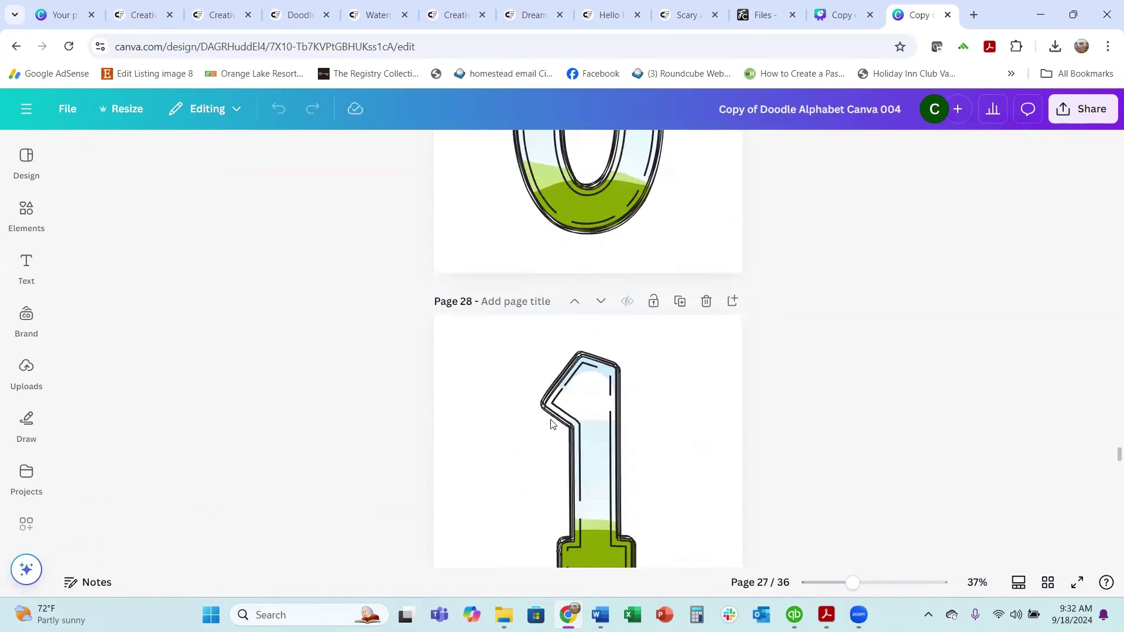
scroll(551, 424, "down", 20)
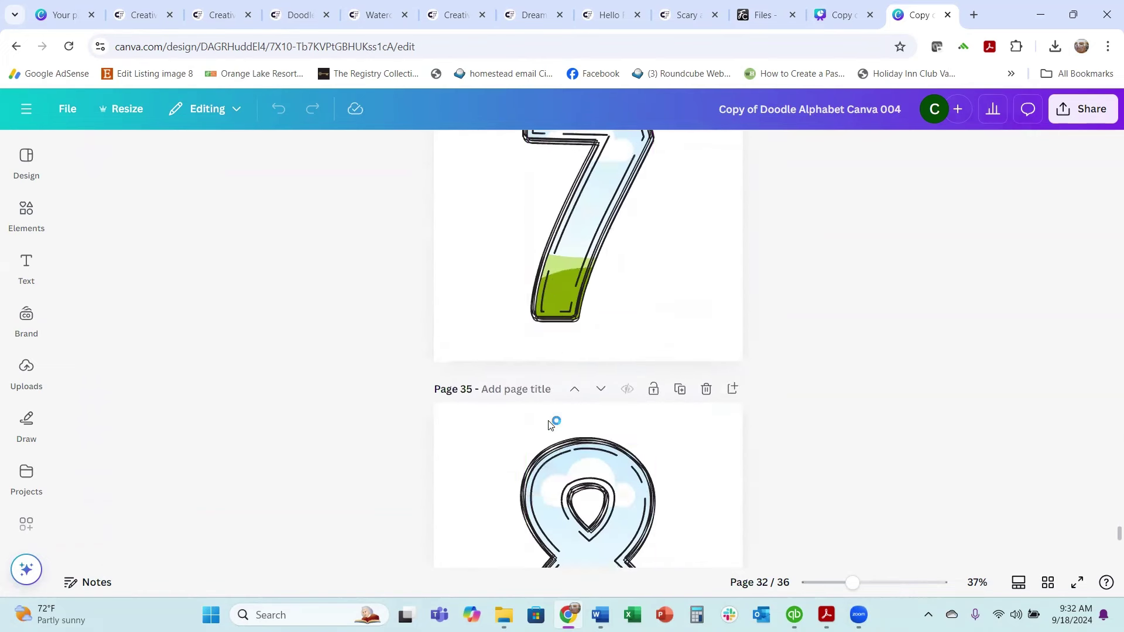
scroll(548, 419, "down", 5)
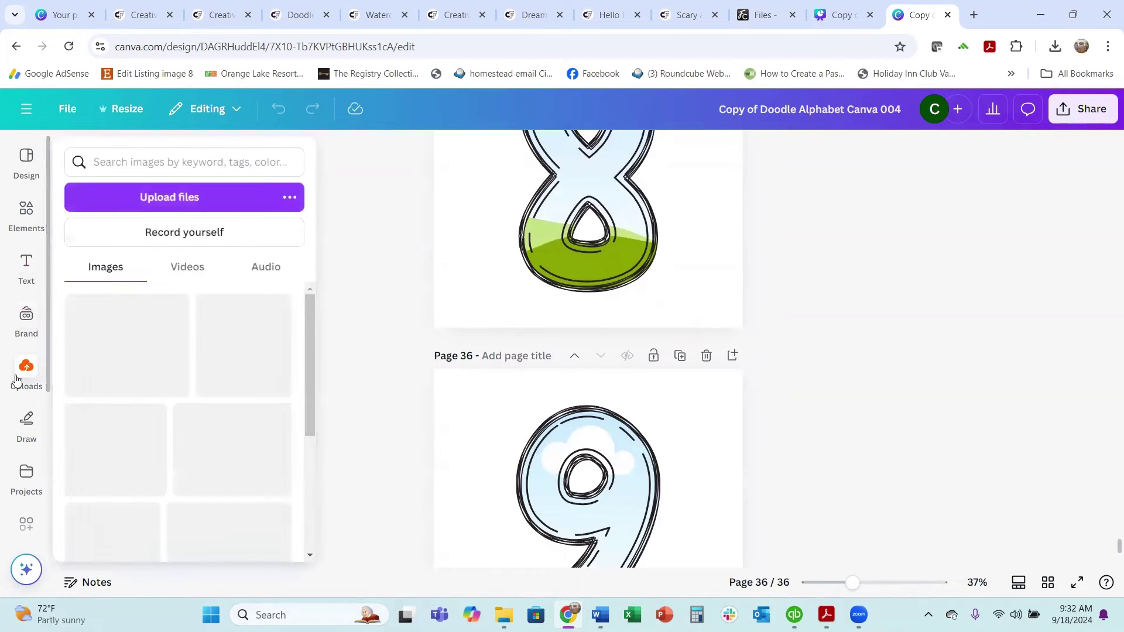
- Browse the uploaded images for a picture to fill the letter frames
left_click(16, 380)
scroll(151, 355, "down", 3)
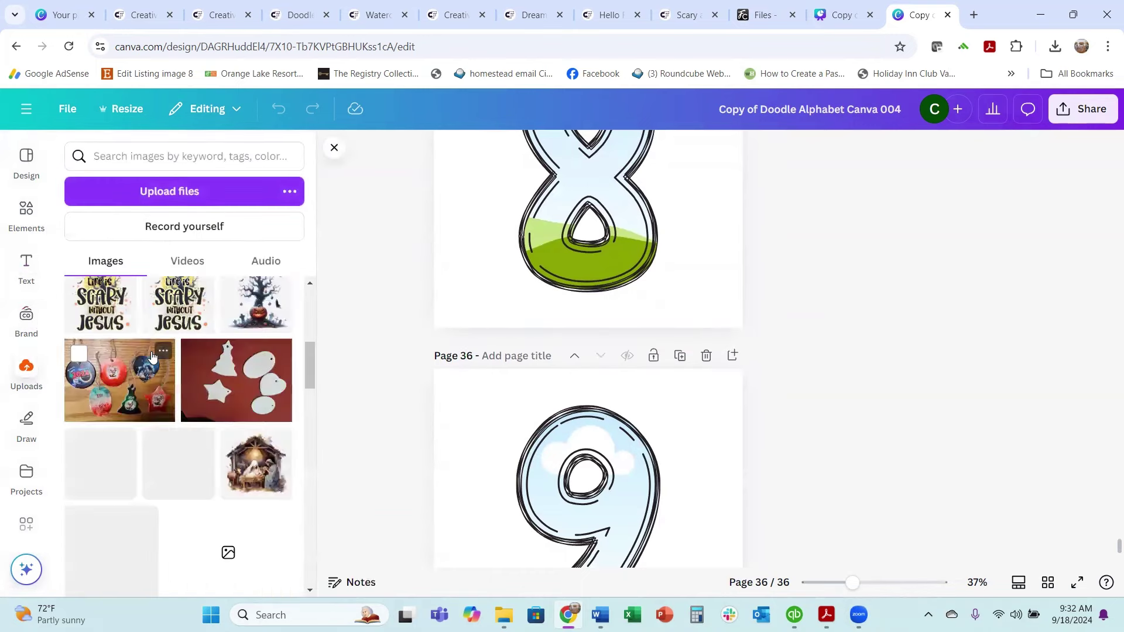
scroll(151, 355, "down", 6)
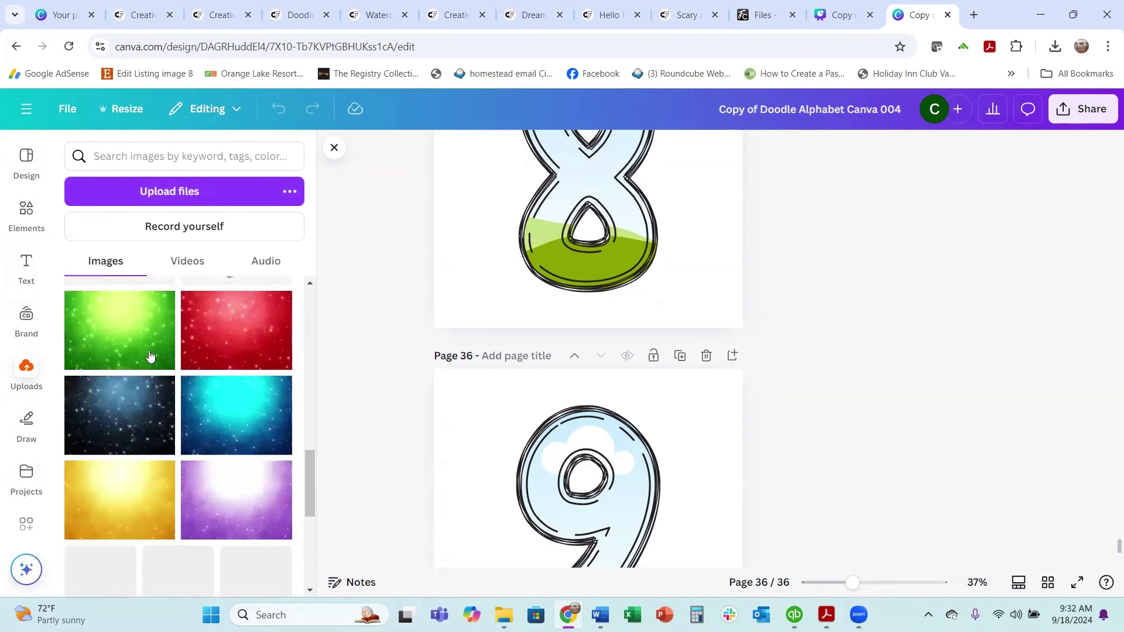
scroll(151, 356, "down", 5)
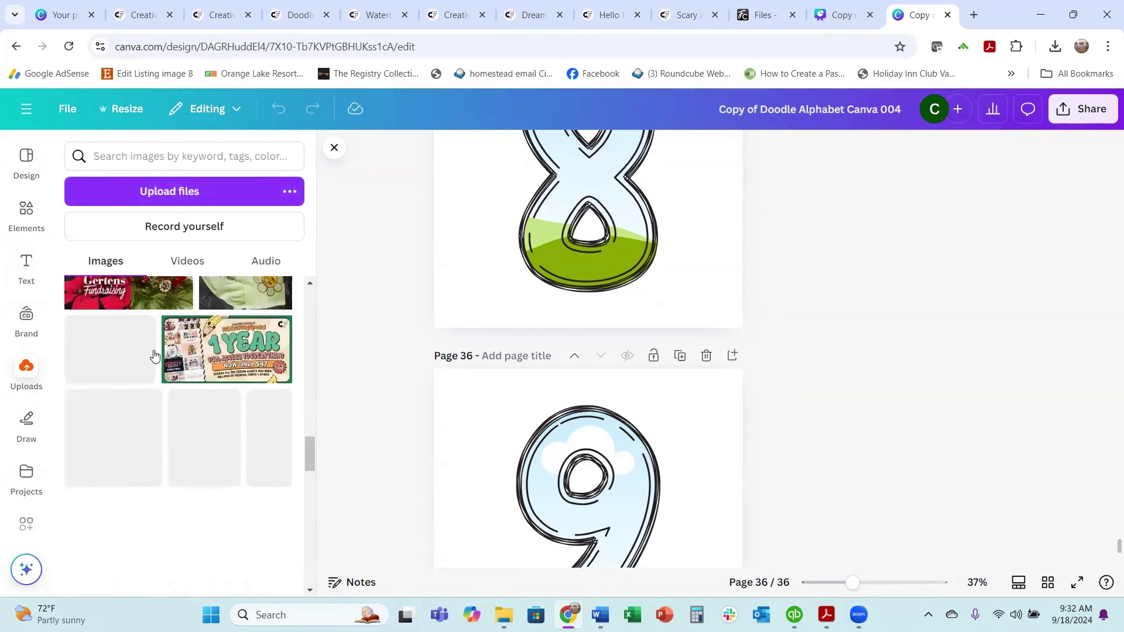
scroll(154, 356, "up", 15)
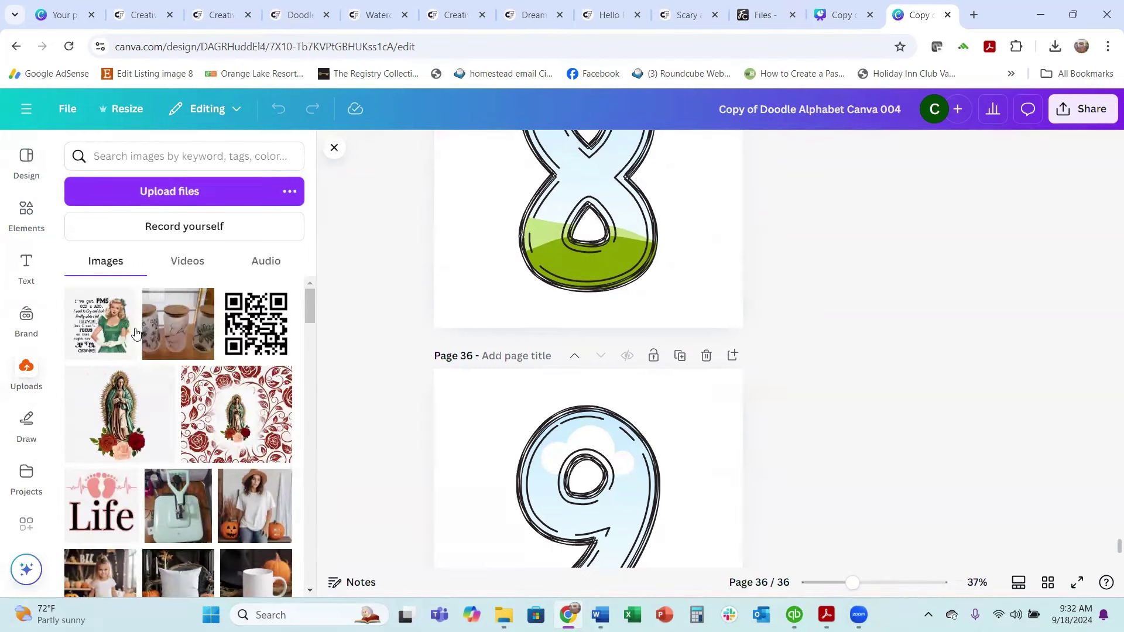
scroll(135, 332, "down", 1)
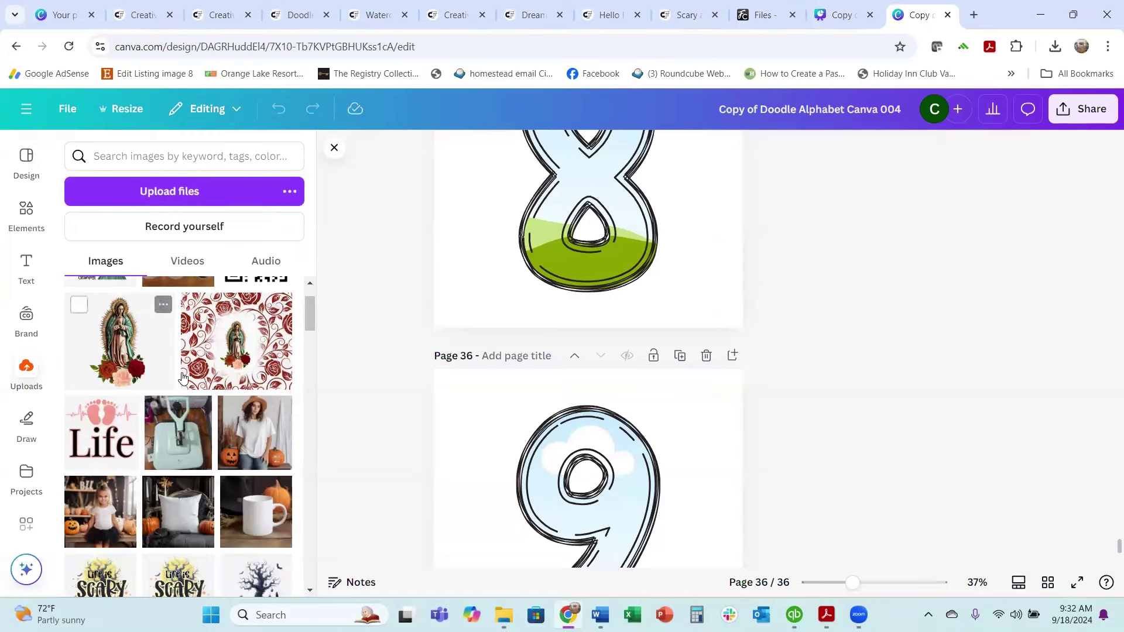
scroll(183, 377, "up", 1)
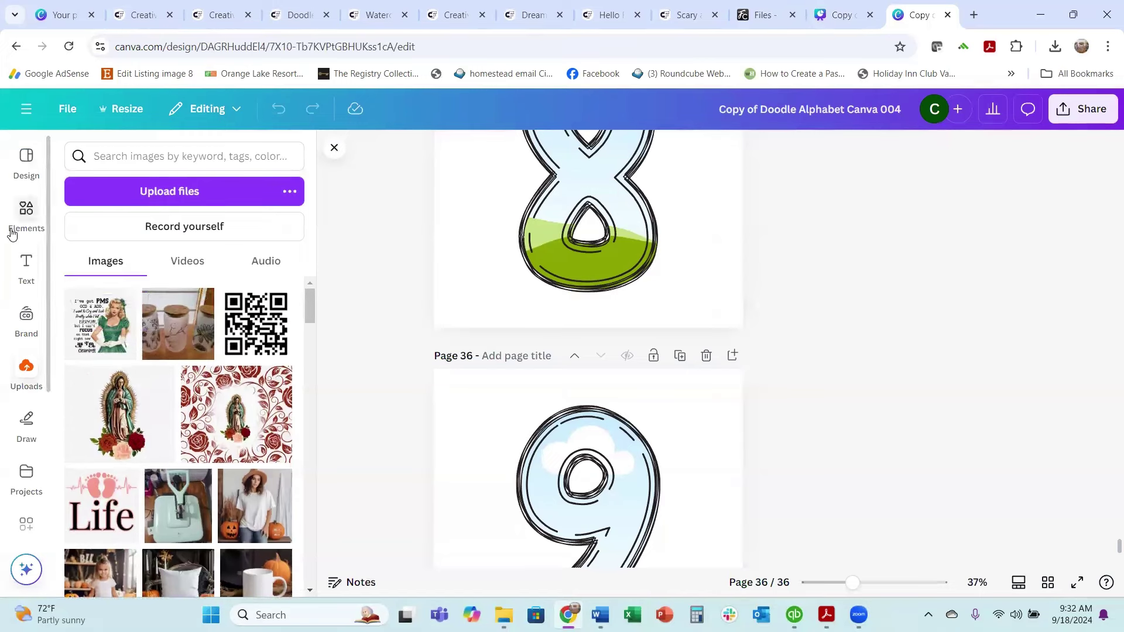
- Fill the letter A frame with the recently used autumn leaves pattern and the letter B frame with the orange watercolor background
left_click(23, 211)
scroll(584, 295, "down", 3)
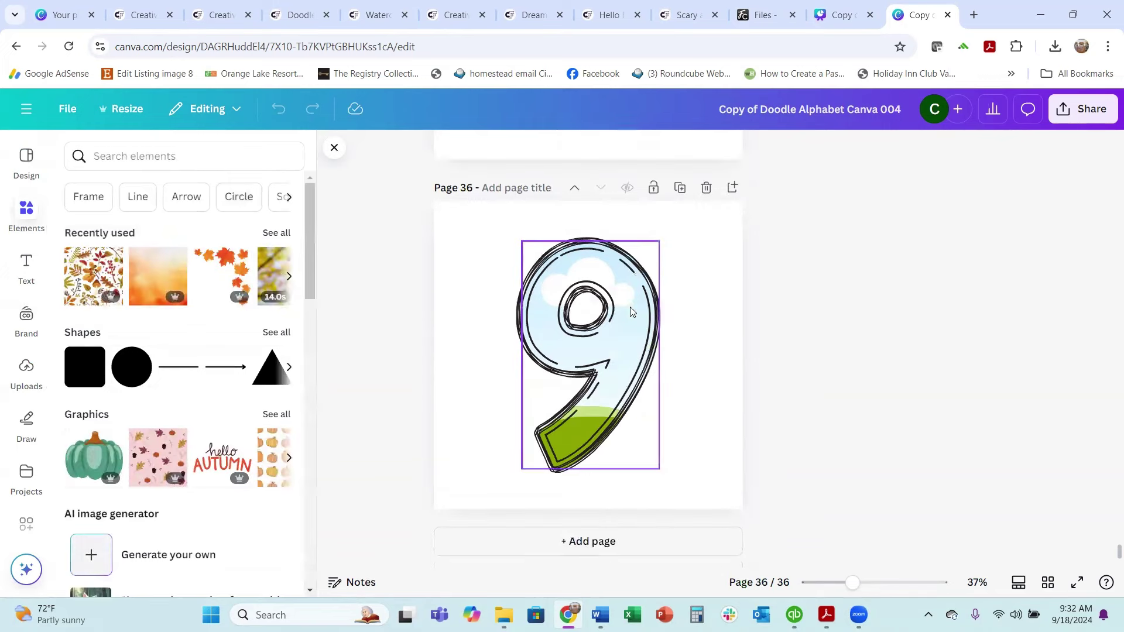
scroll(622, 296, "up", 6)
scroll(622, 296, "up", 15)
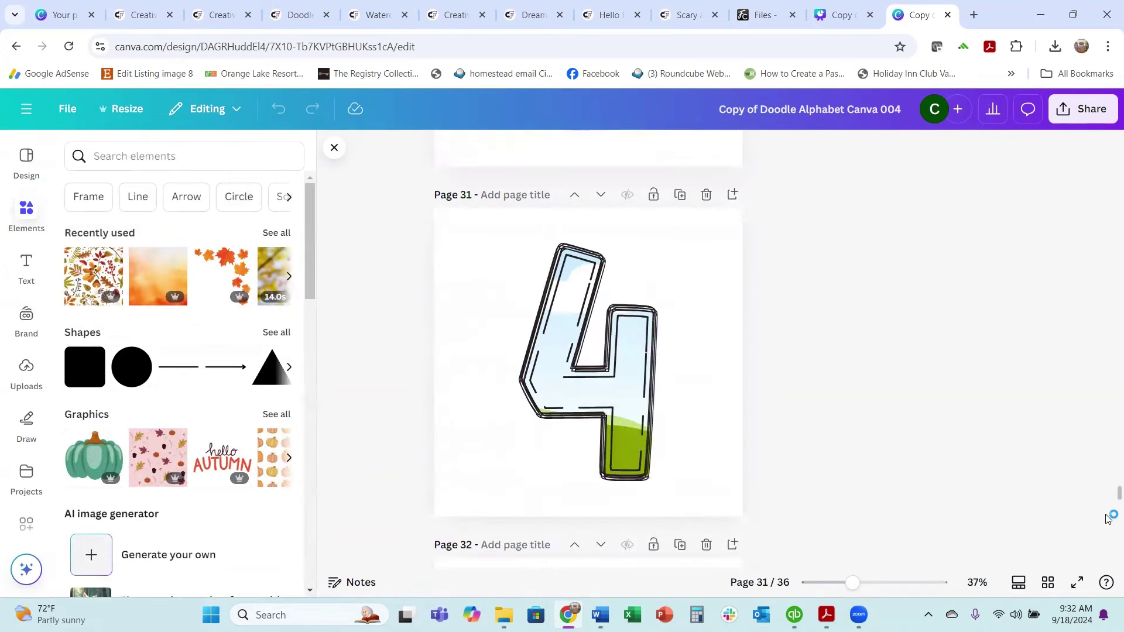
left_click_drag(1107, 500, 1108, 114)
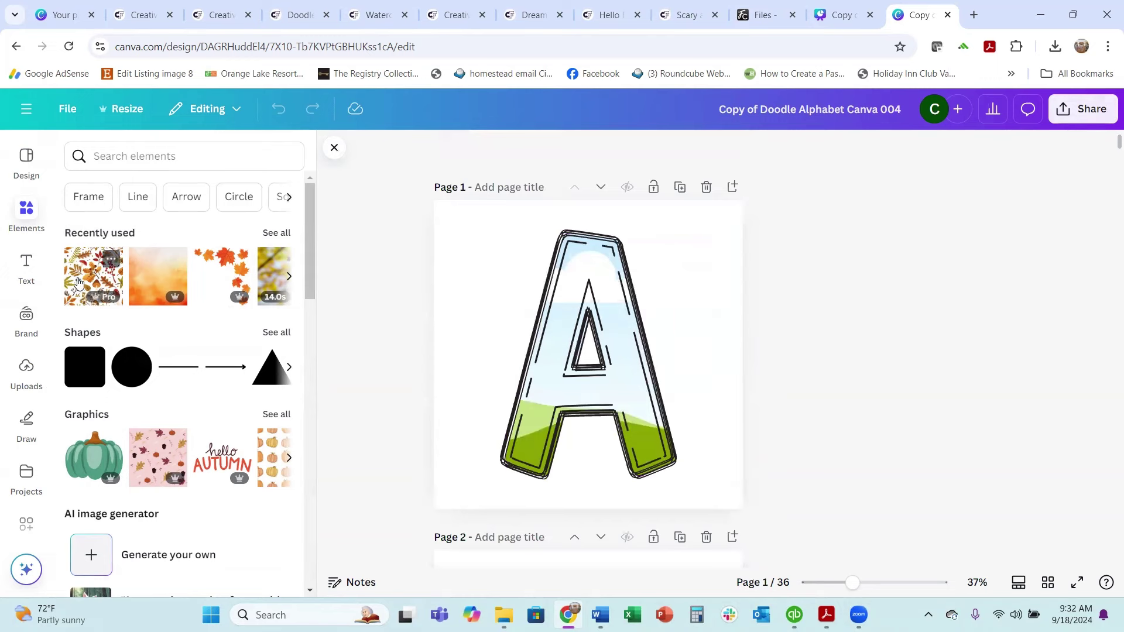
left_click_drag(78, 283, 559, 335)
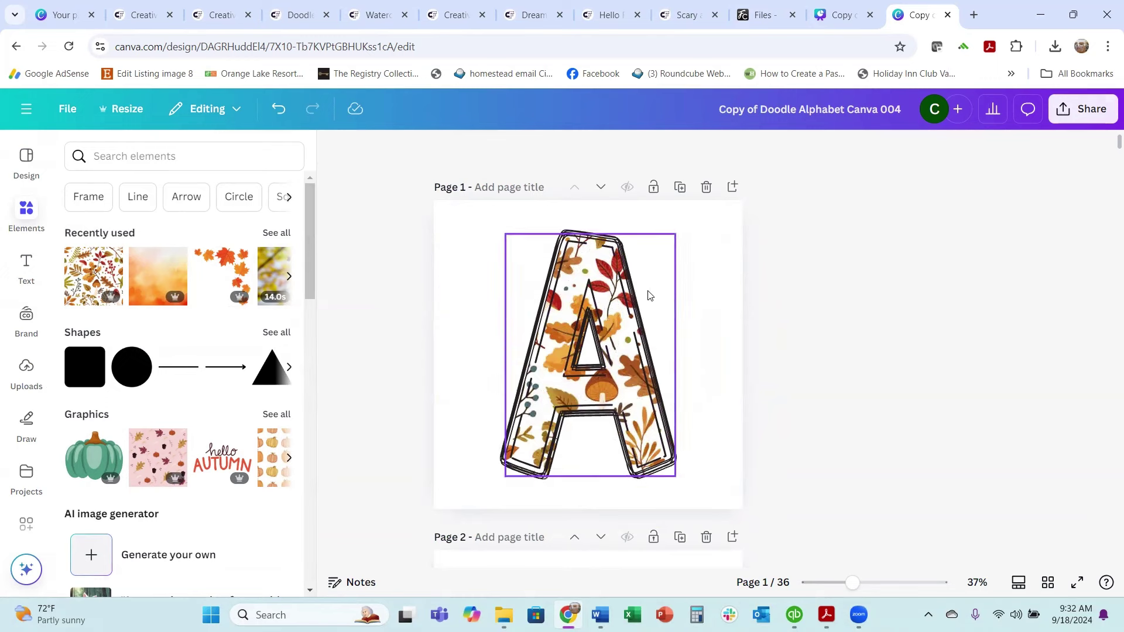
scroll(646, 293, "down", 4)
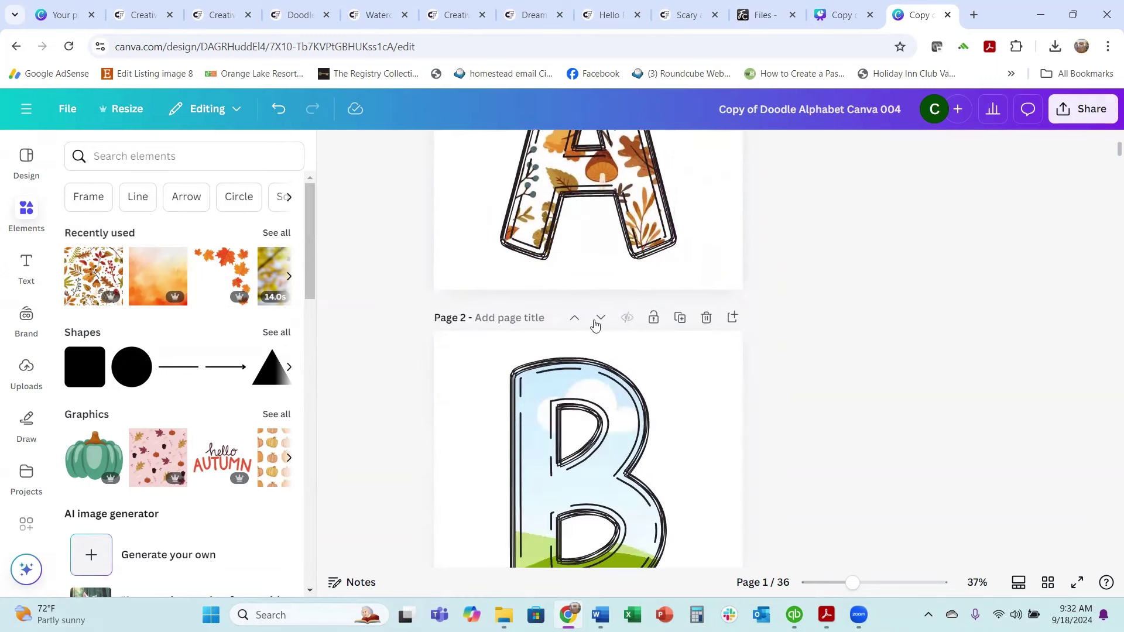
left_click_drag(145, 288, 580, 451)
- Search the graphics for "fall background" and fill the letter C frame on page 3 with the pumpkin pattern
scroll(526, 410, "down", 3)
scroll(234, 354, "down", 2)
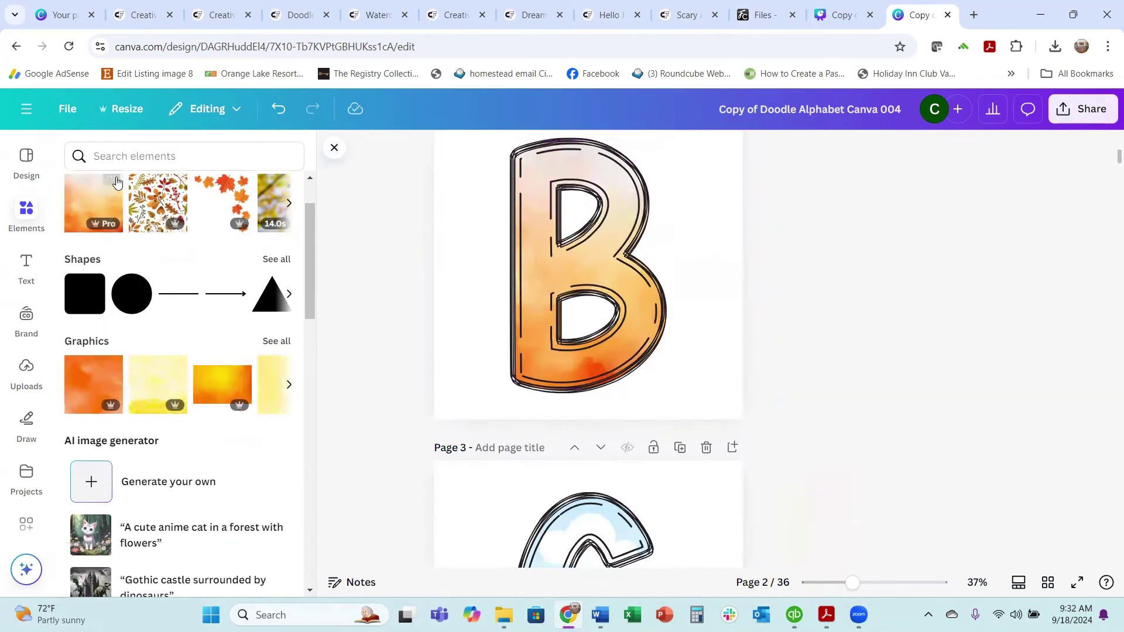
scroll(183, 271, "up", 2)
scroll(527, 371, "down", 3)
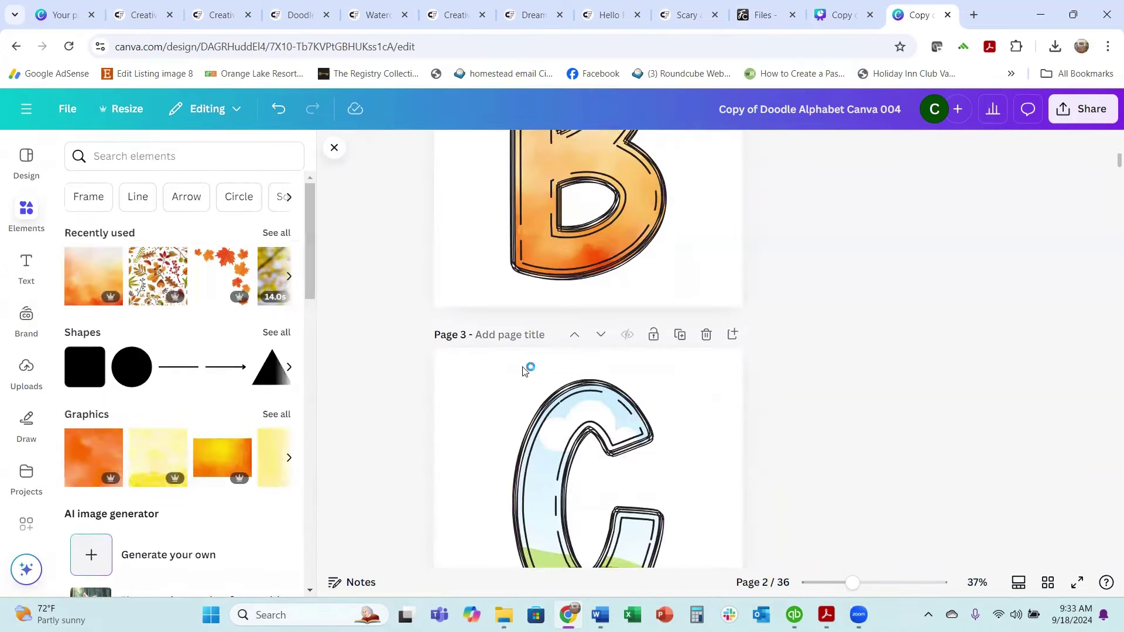
left_click(93, 156)
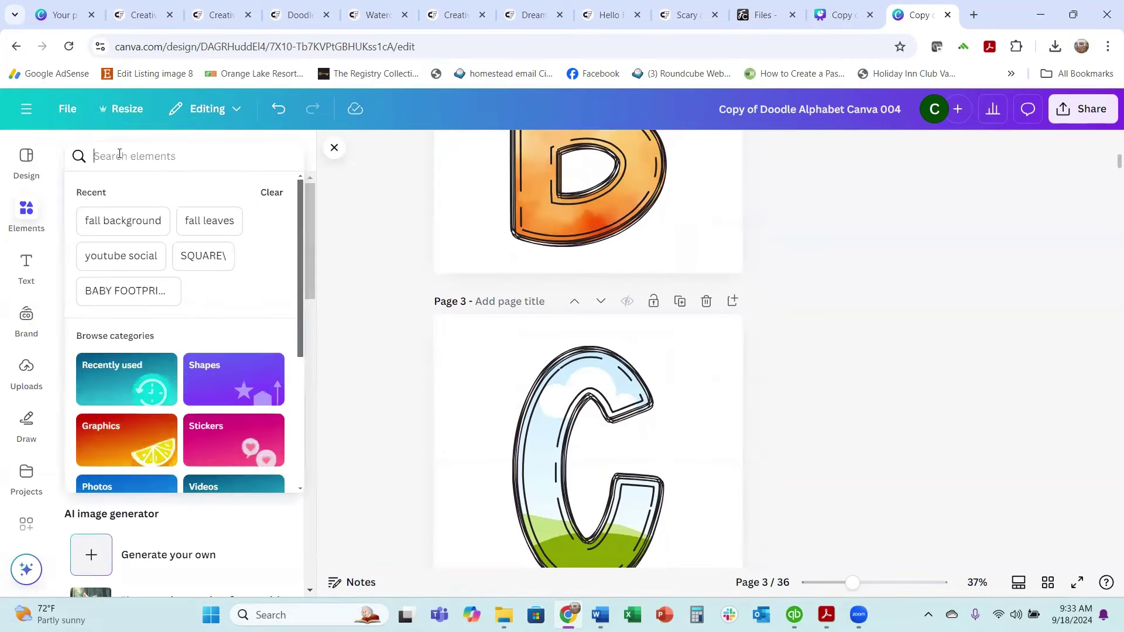
left_click(126, 220)
left_click(120, 191)
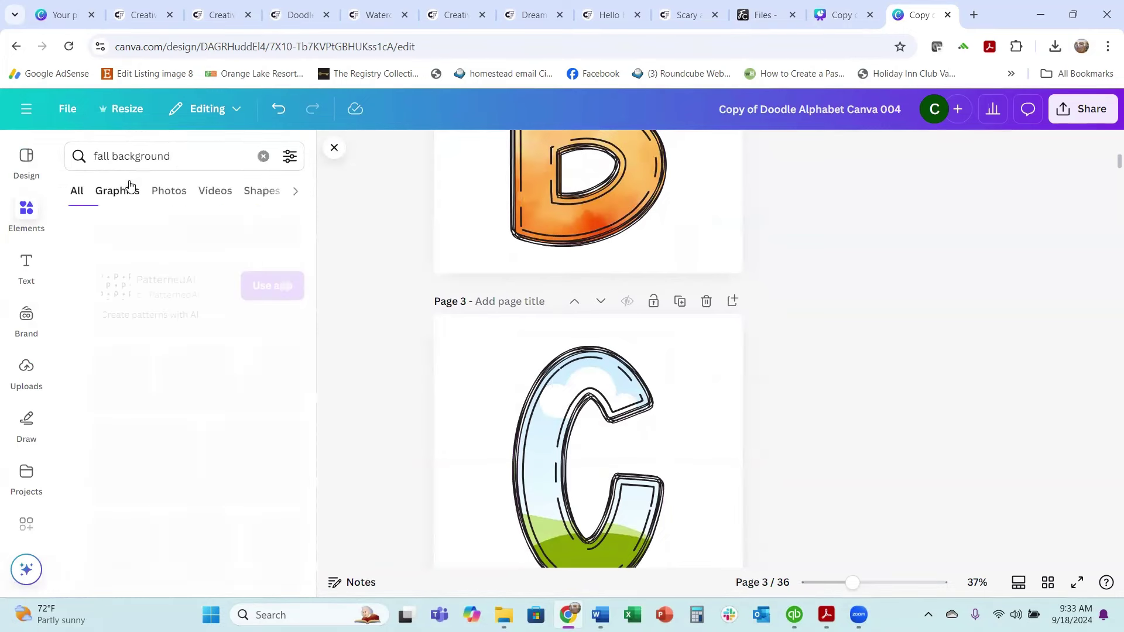
scroll(223, 398, "down", 2)
scroll(199, 398, "down", 5)
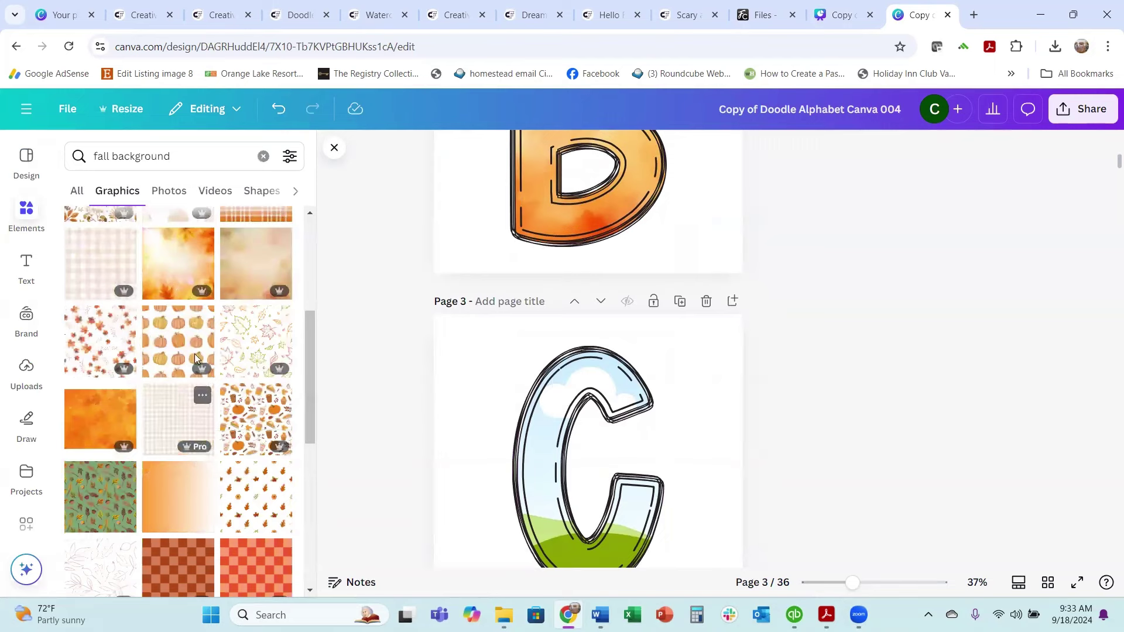
left_click_drag(188, 251, 603, 460)
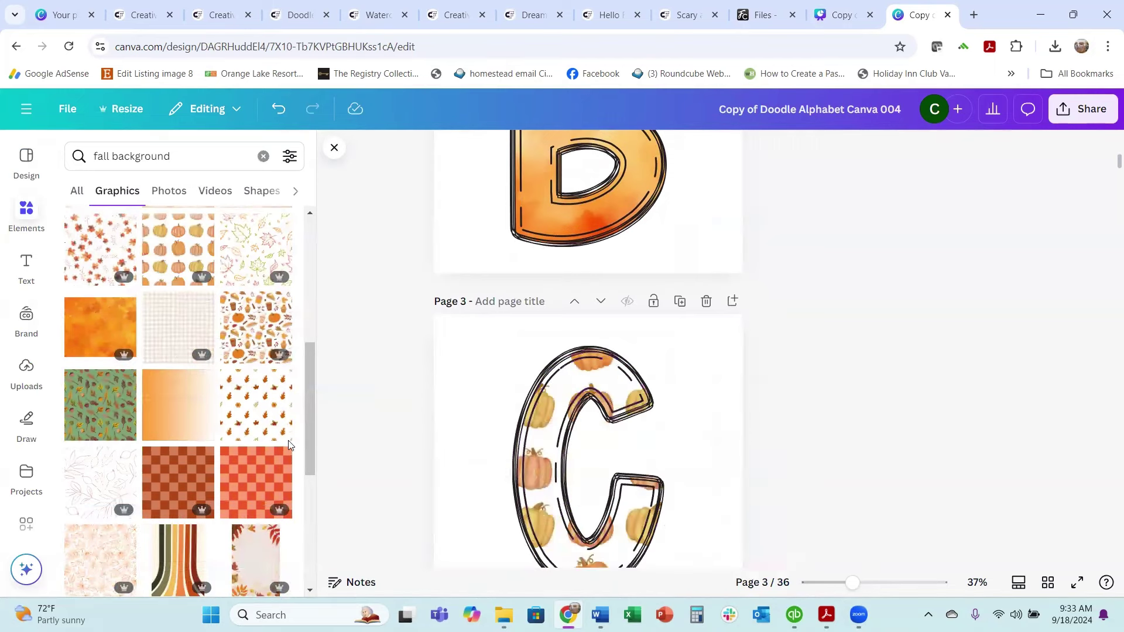
- Fill the letter D frame on page 4 with the brown checkered fall graphic
scroll(266, 422, "down", 3)
scroll(266, 421, "down", 1)
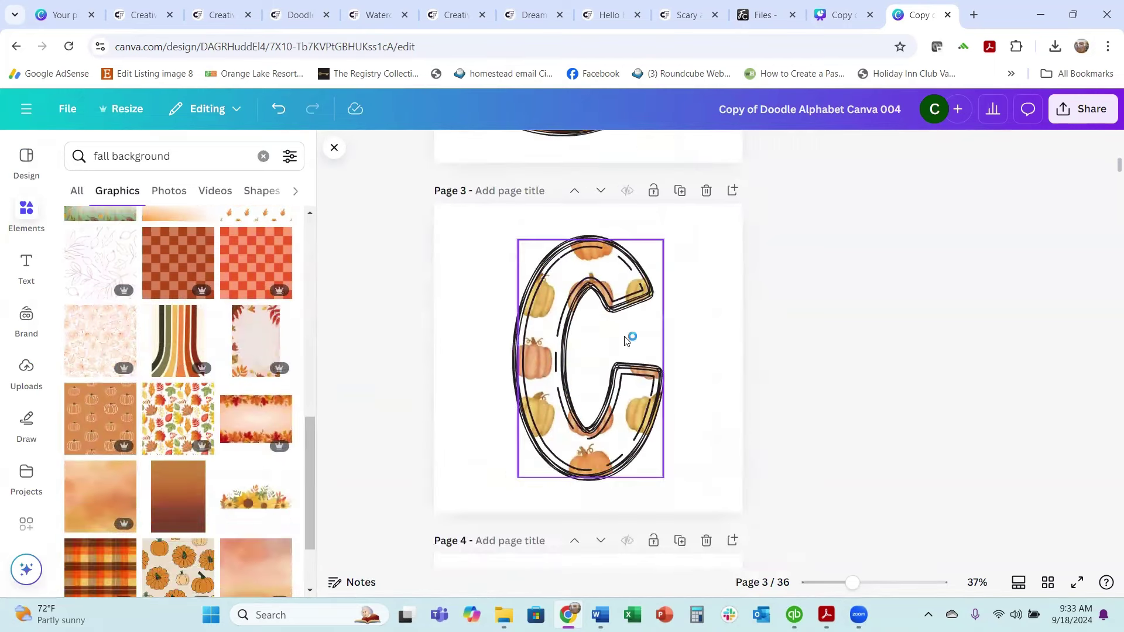
left_click_drag(168, 266, 512, 289)
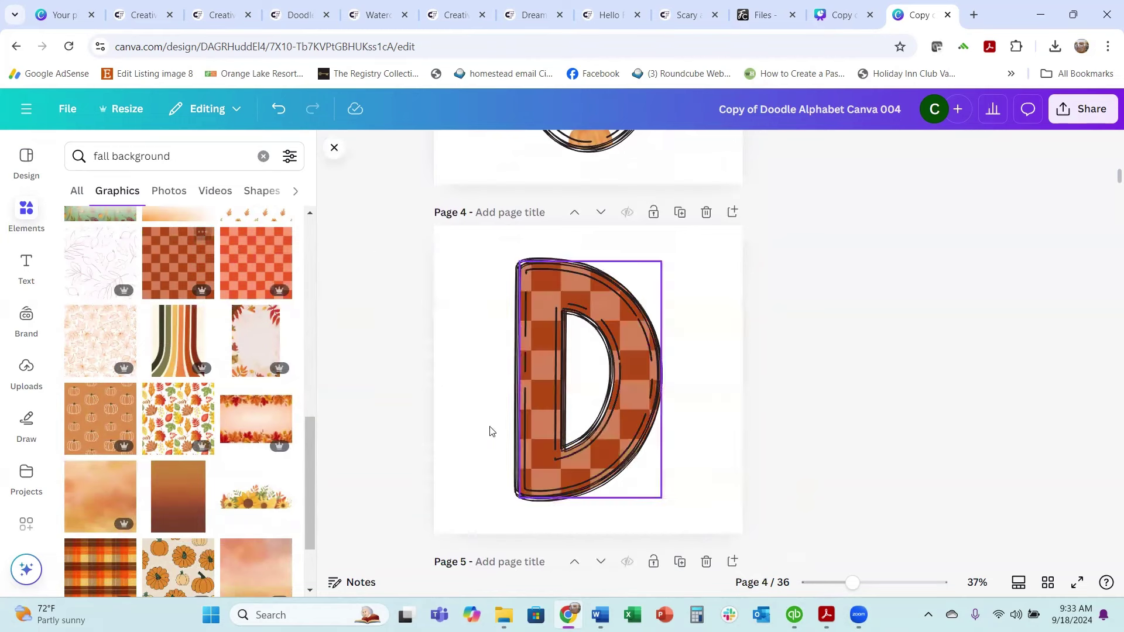
- Return to page 1 and set up a PNG download with a transparent background and a size multiplier of 1.625
scroll(894, 363, "up", 8)
scroll(893, 362, "up", 5)
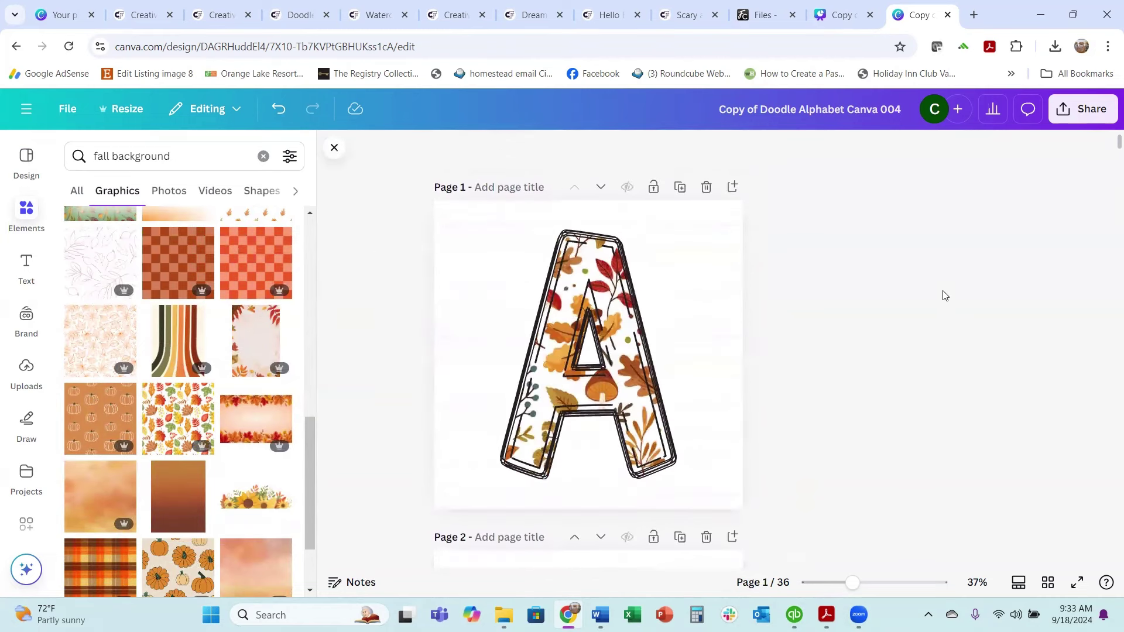
left_click(1079, 117)
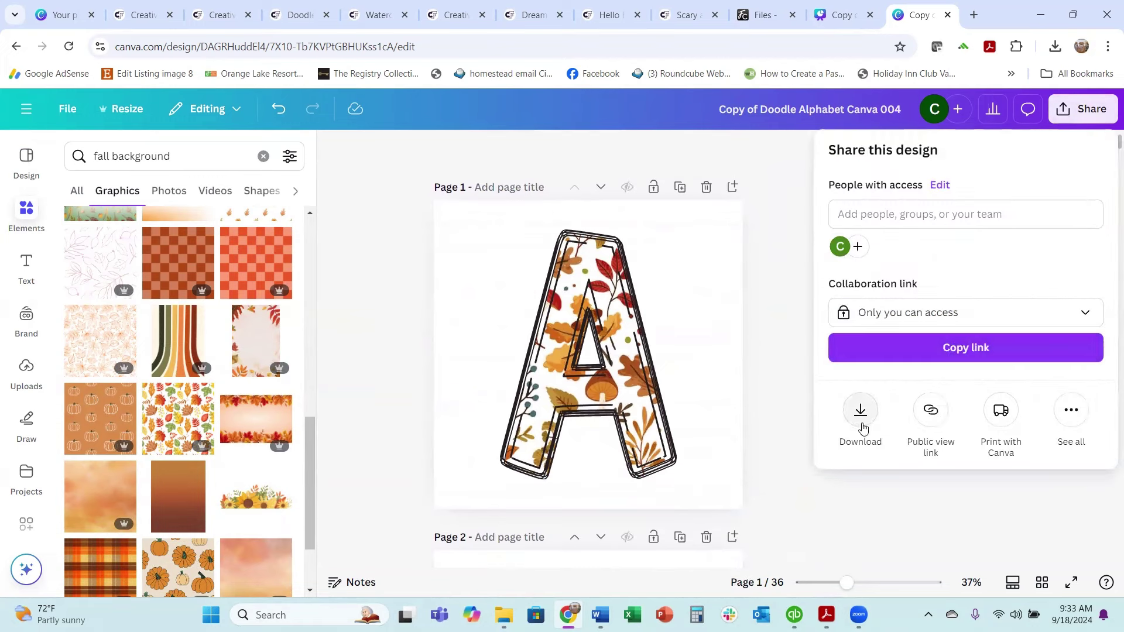
left_click(861, 415)
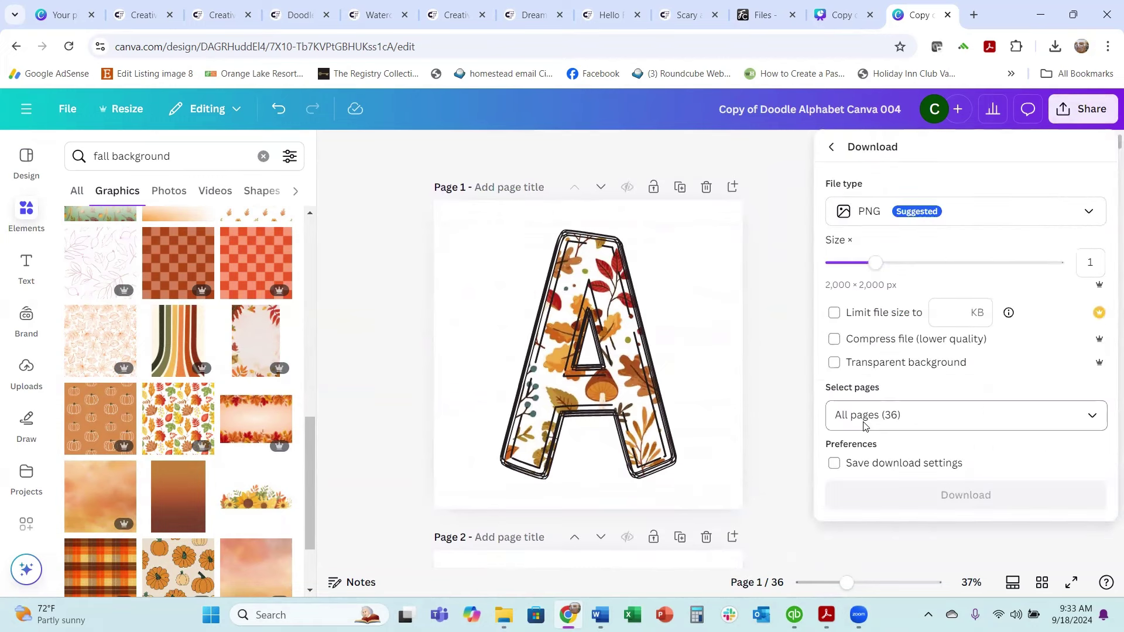
left_click(834, 362)
left_click_drag(873, 263, 921, 265)
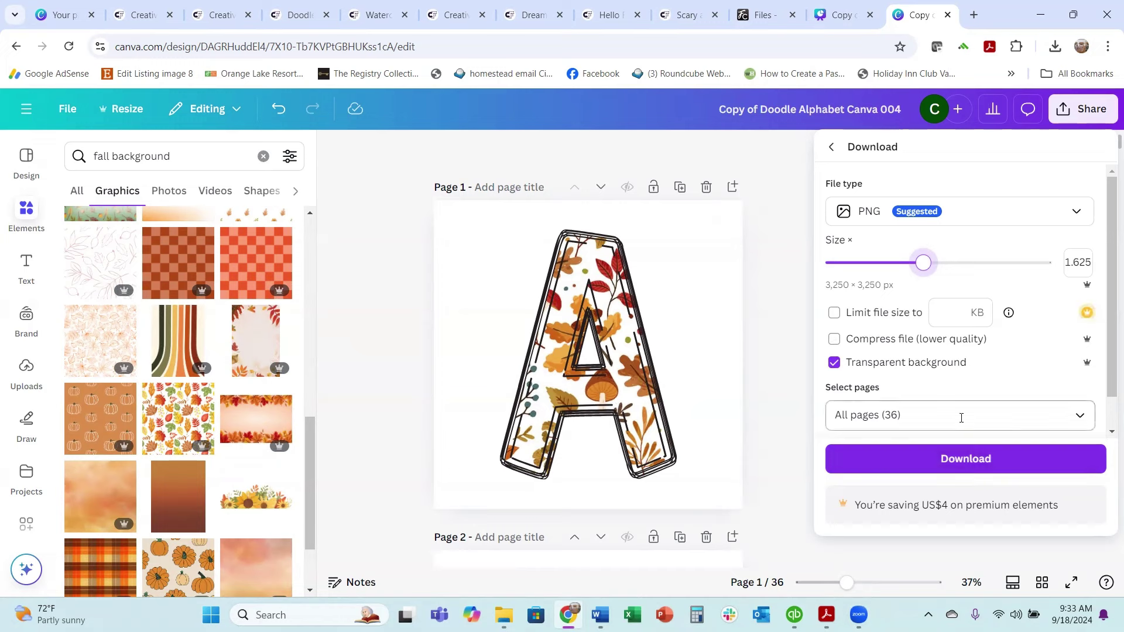
- Limit the download to page 1 only and download the letter A image
left_click(1085, 418)
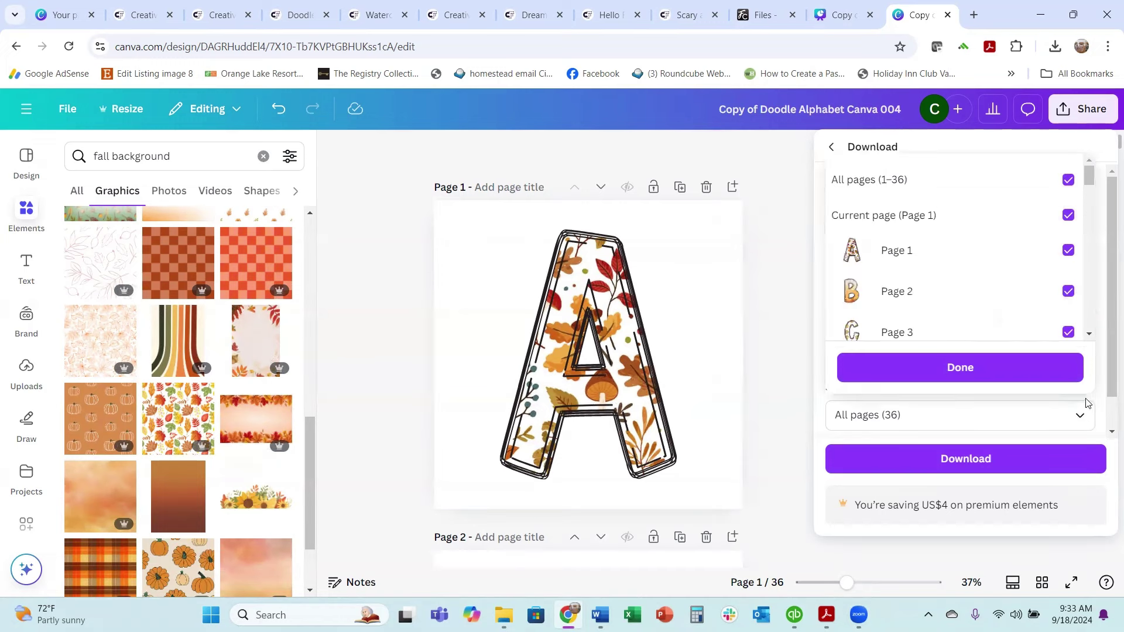
left_click(1068, 180)
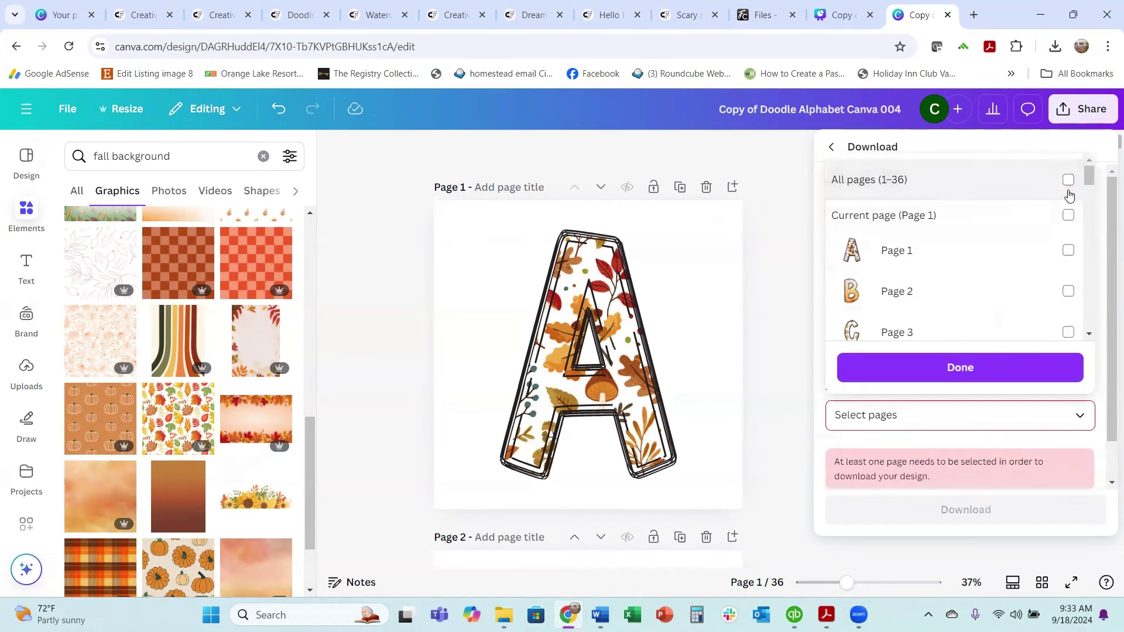
left_click(1068, 251)
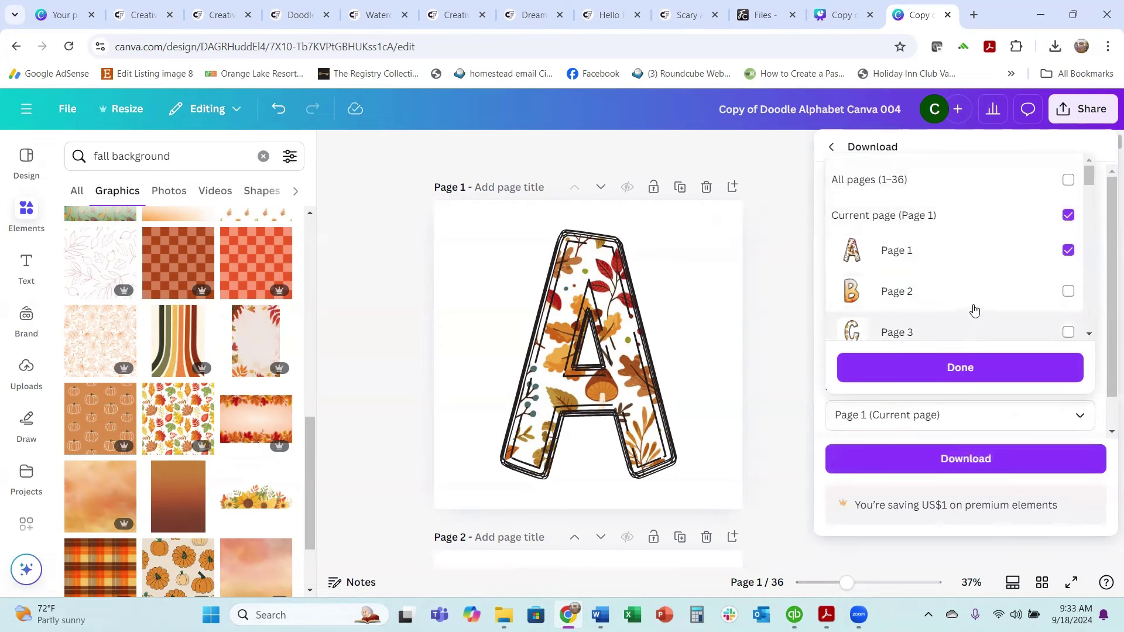
left_click(963, 374)
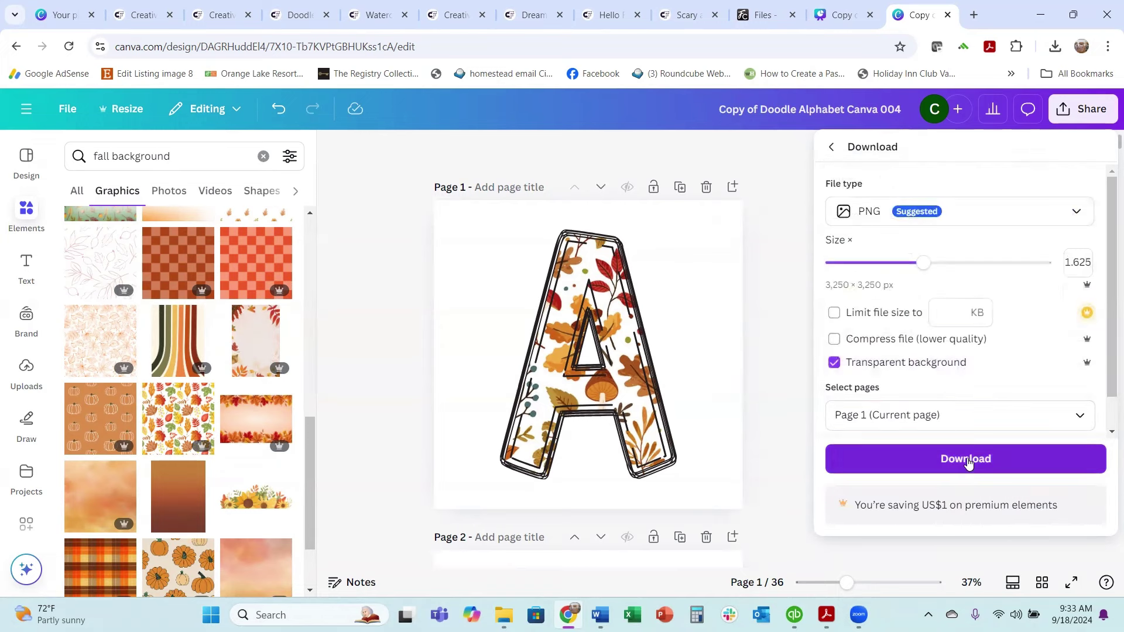
left_click(966, 466)
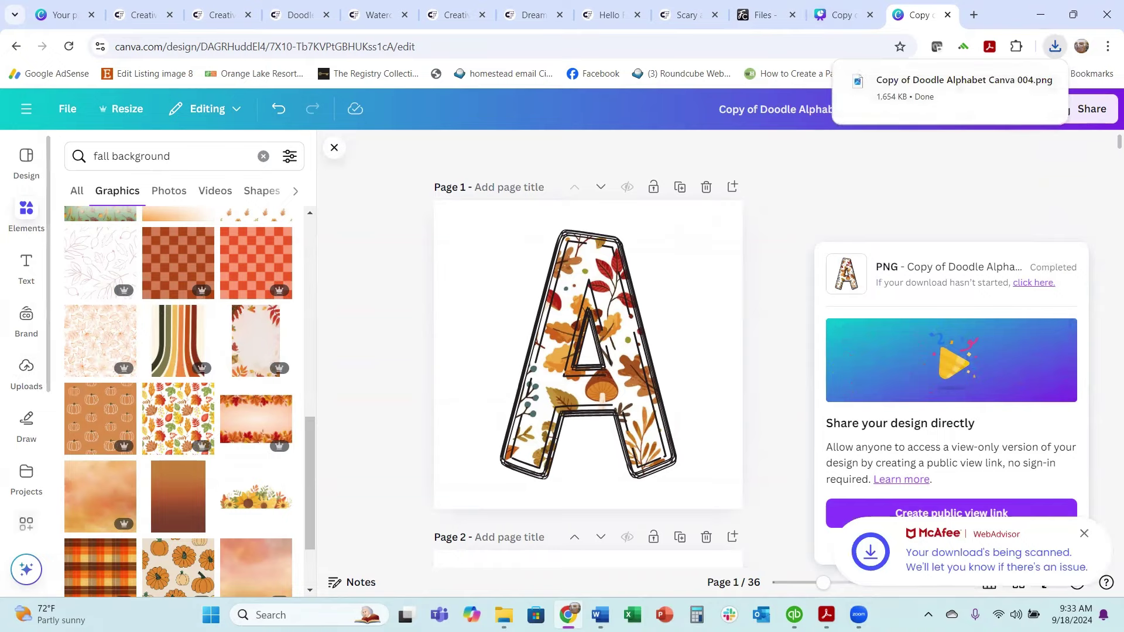
- Upload the letter A image "Copy of Doodle Alphabet Canva 004" from the Downloads folder
left_click(24, 389)
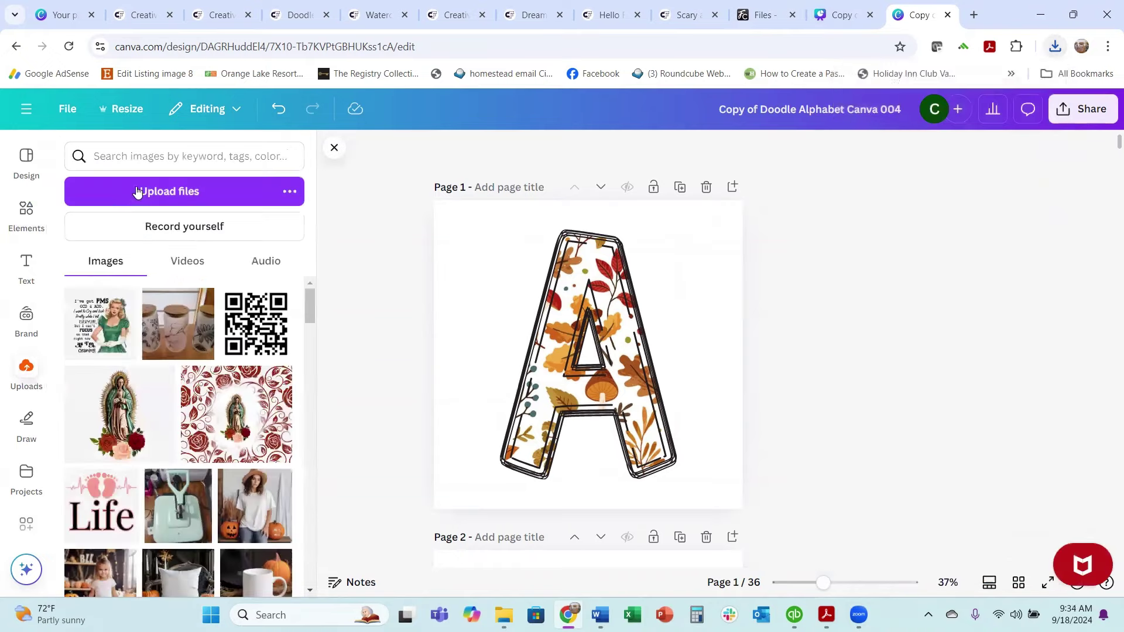
left_click(137, 192)
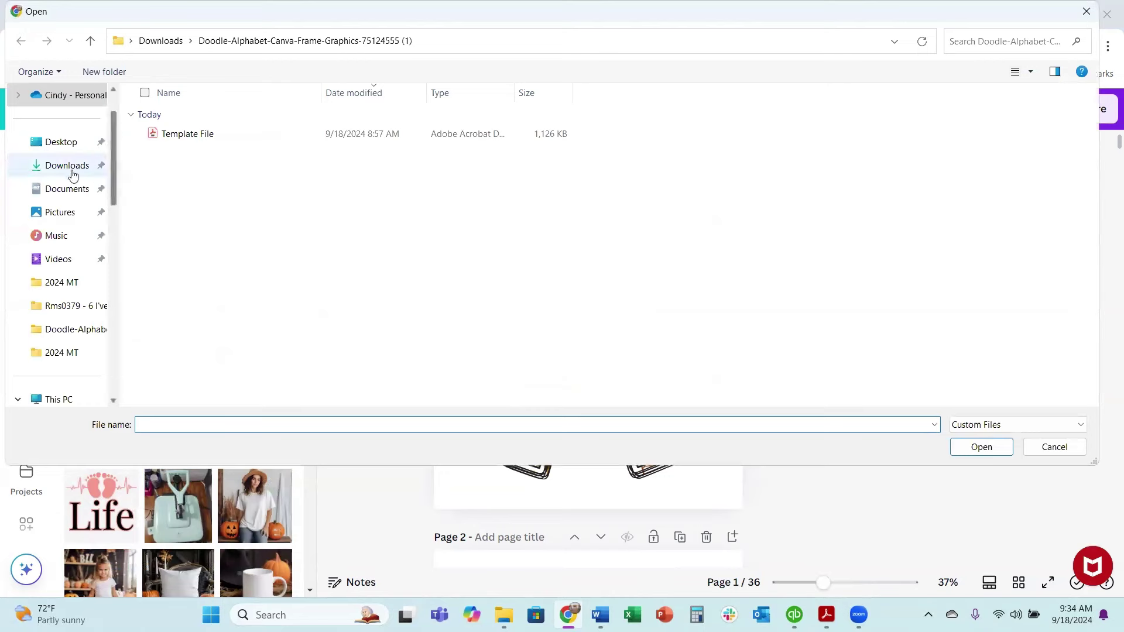
left_click(71, 168)
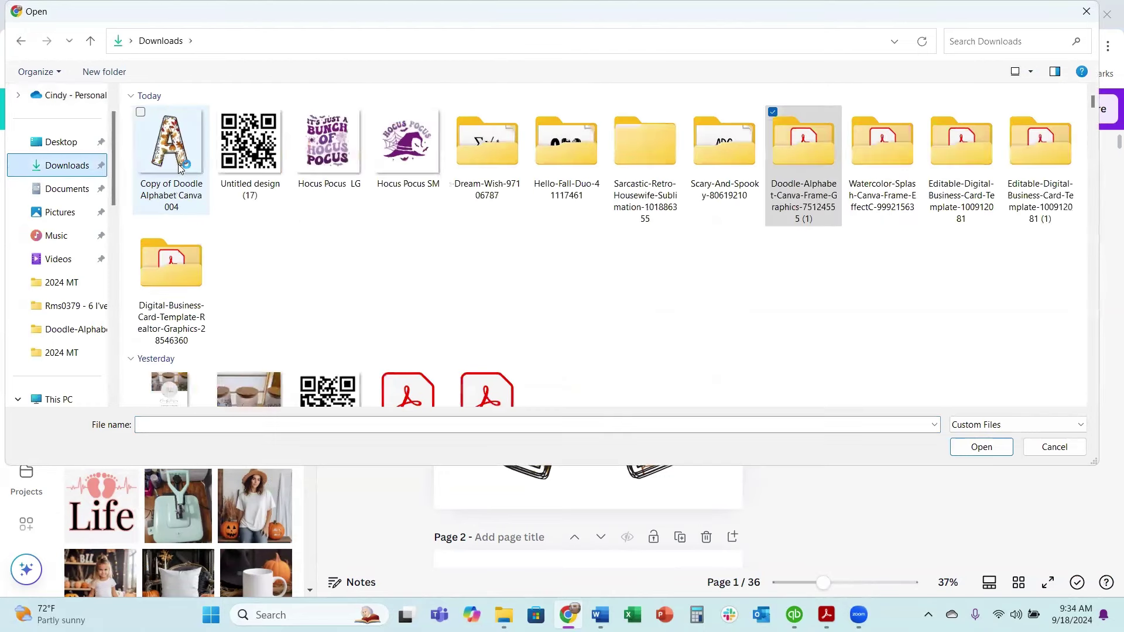
double_click(175, 162)
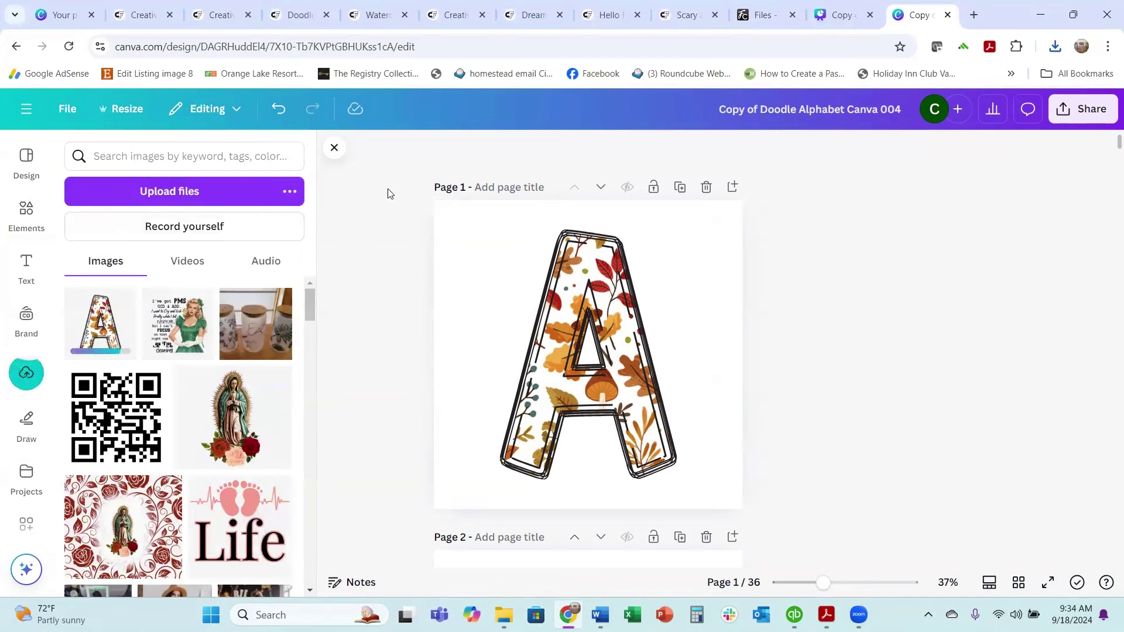
- Switch to the "Your paragraph text" design, reload it and add the uploaded letter A image to blank page 3
left_click(52, 17)
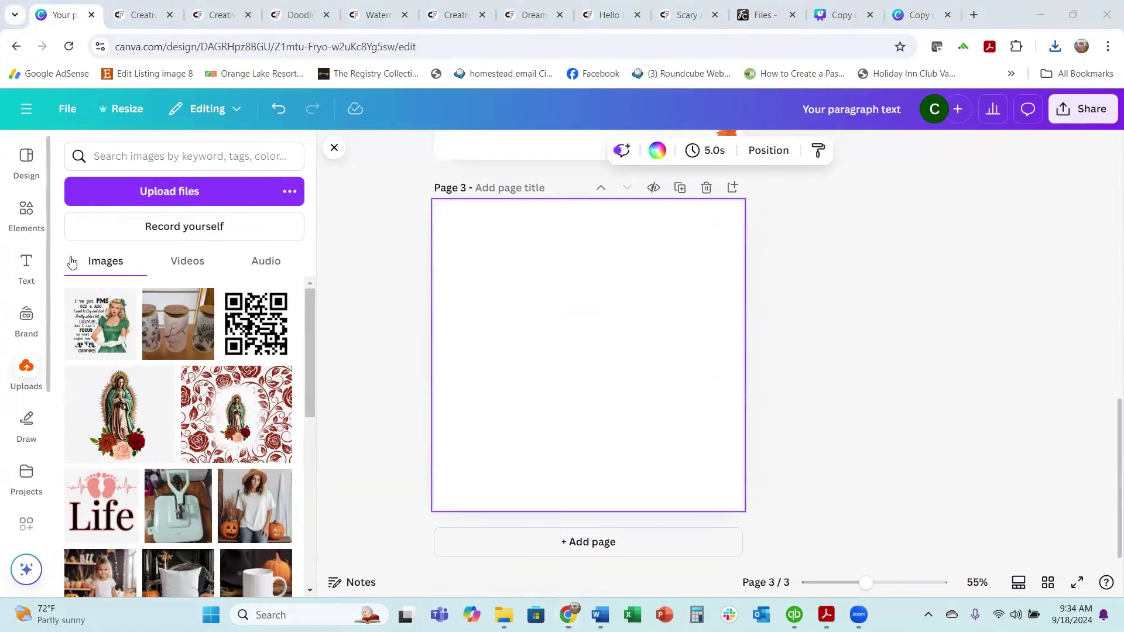
left_click(69, 47)
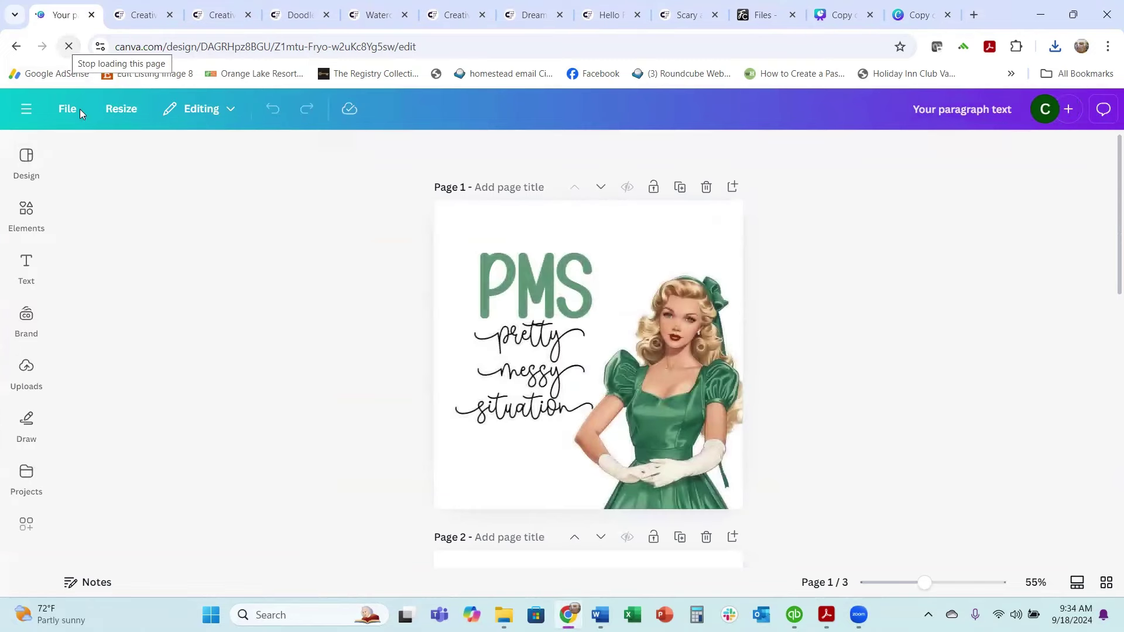
left_click(27, 380)
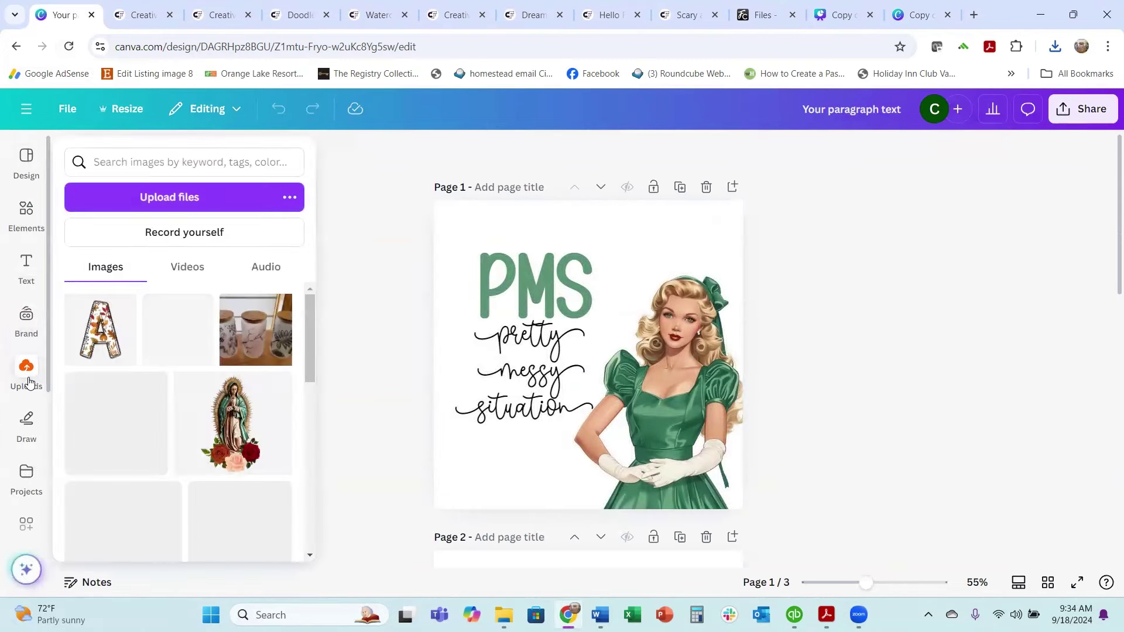
scroll(590, 443, "down", 4)
scroll(603, 425, "down", 8)
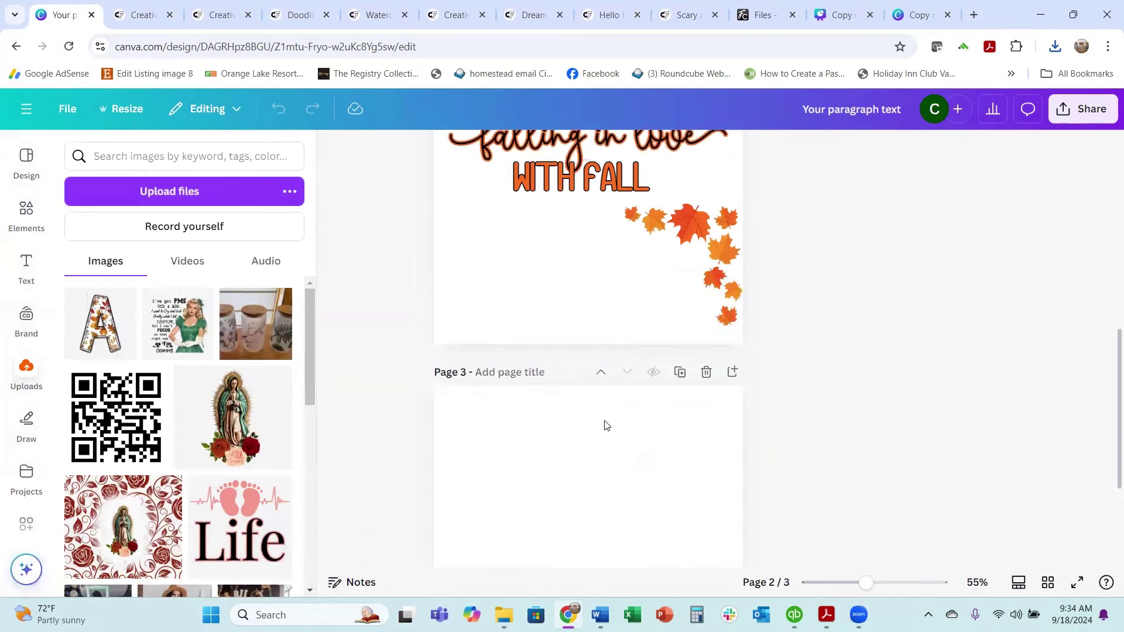
scroll(594, 394, "up", 6)
scroll(585, 388, "down", 5)
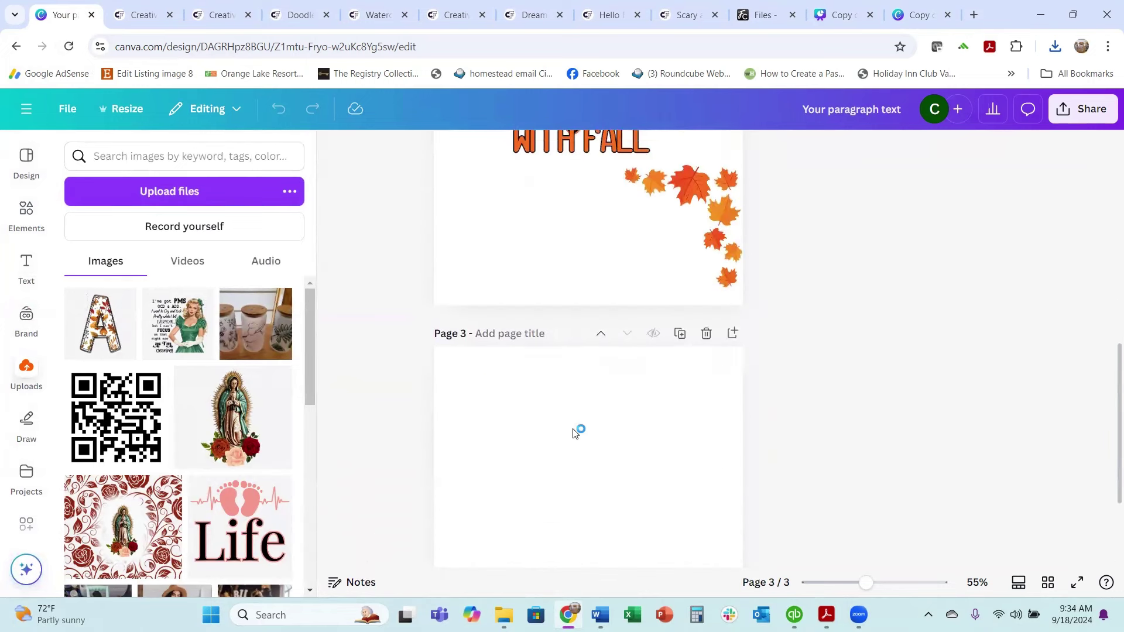
left_click(100, 338)
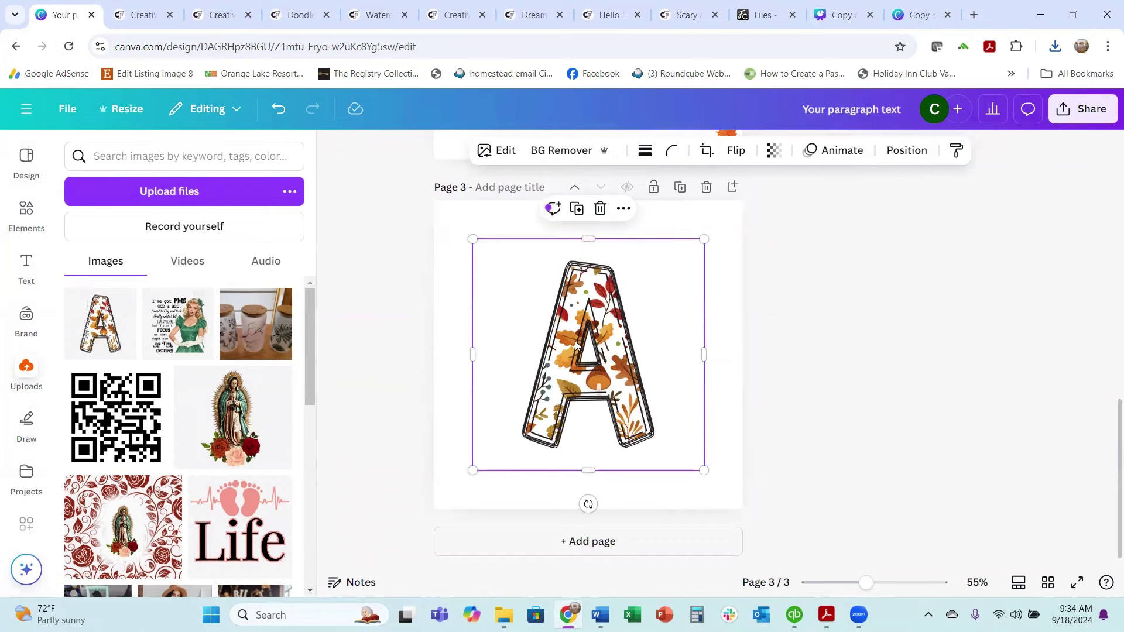
- Shrink the letter A image slightly and centre it horizontally on page 3
left_click_drag(570, 339, 531, 357)
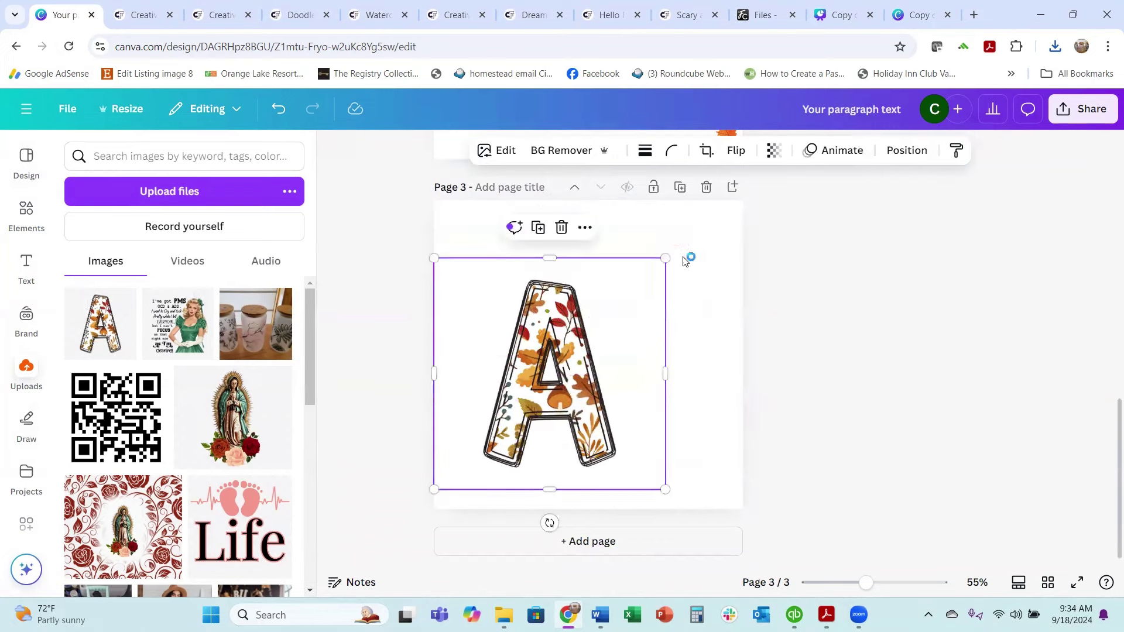
left_click_drag(668, 256, 679, 287)
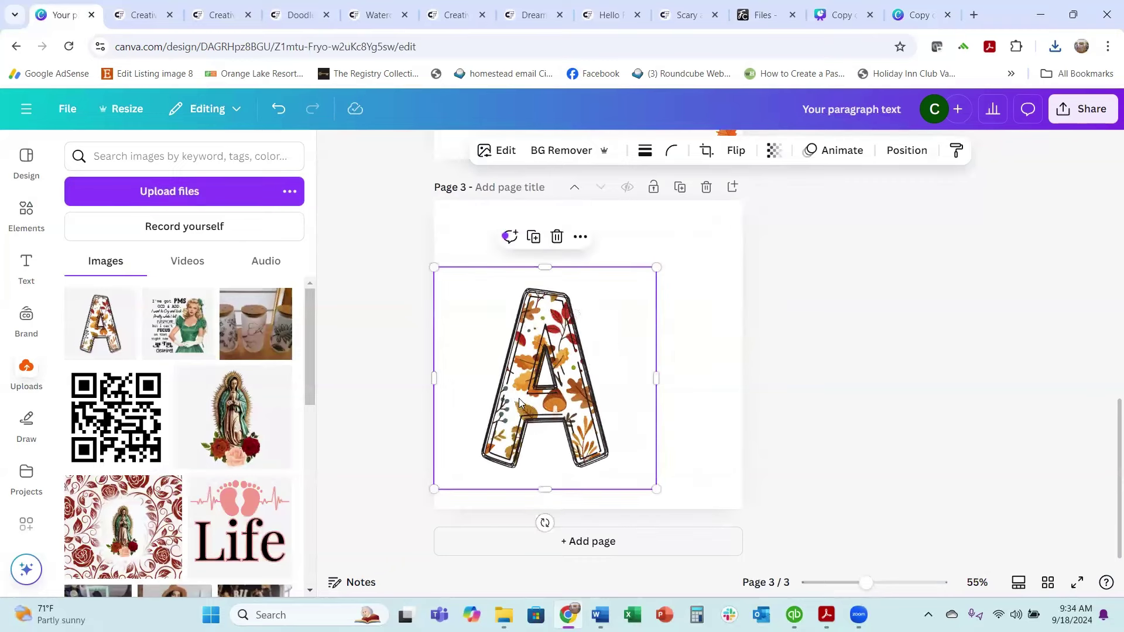
left_click_drag(518, 398, 558, 372)
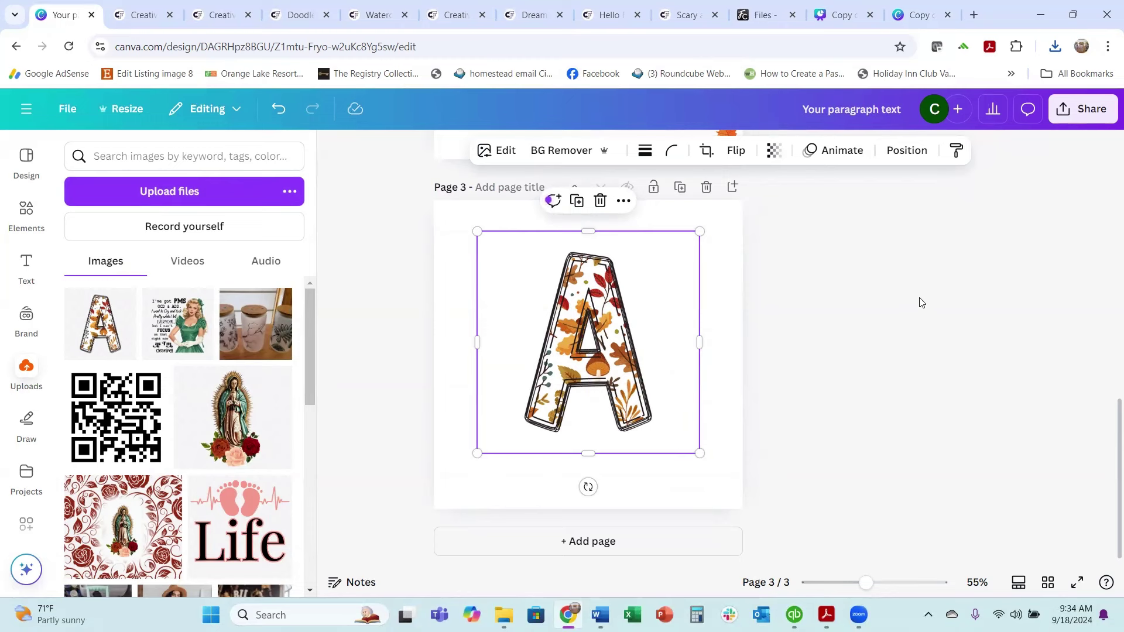
scroll(876, 358, "up", 10)
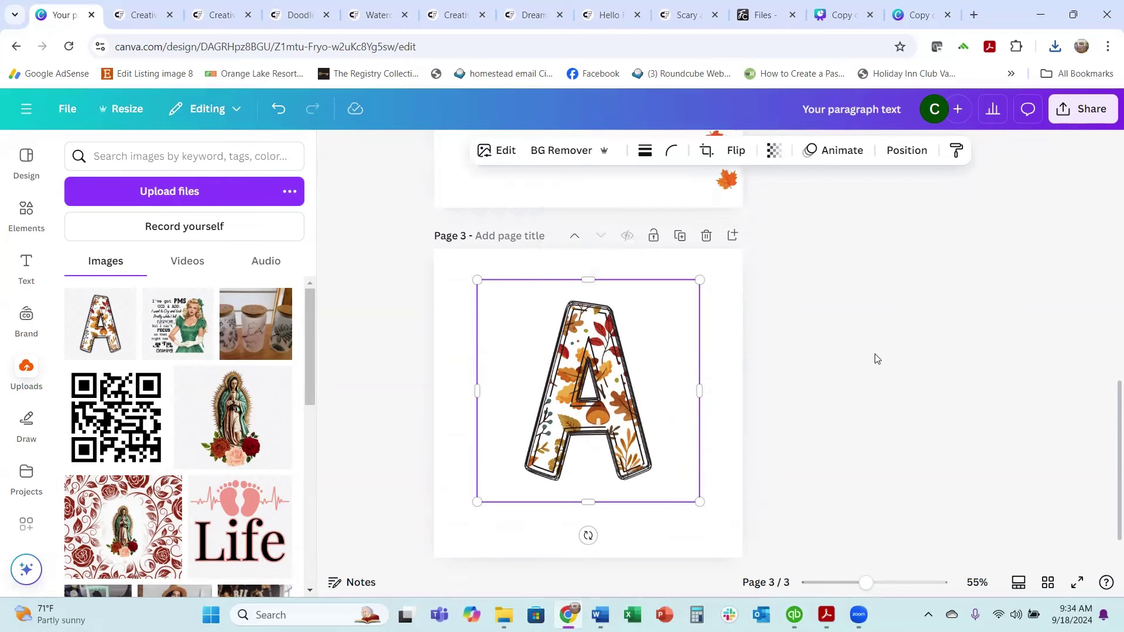
scroll(869, 356, "down", 10)
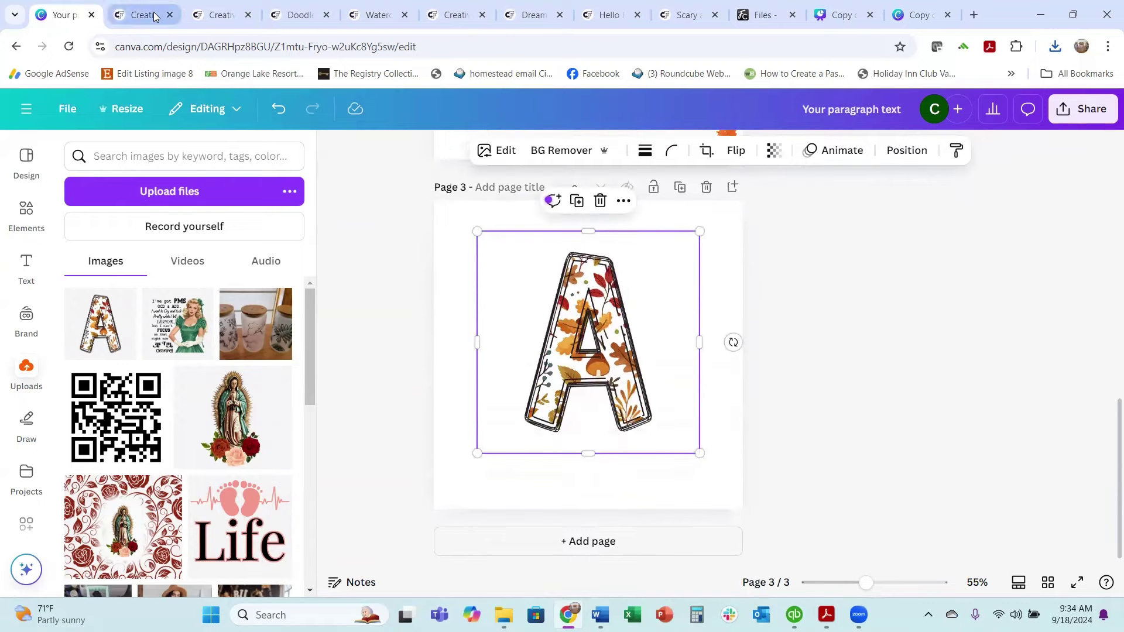
- Close the Creative Fabrica business card template search and return to the "Your paragraph text" design
left_click(168, 23)
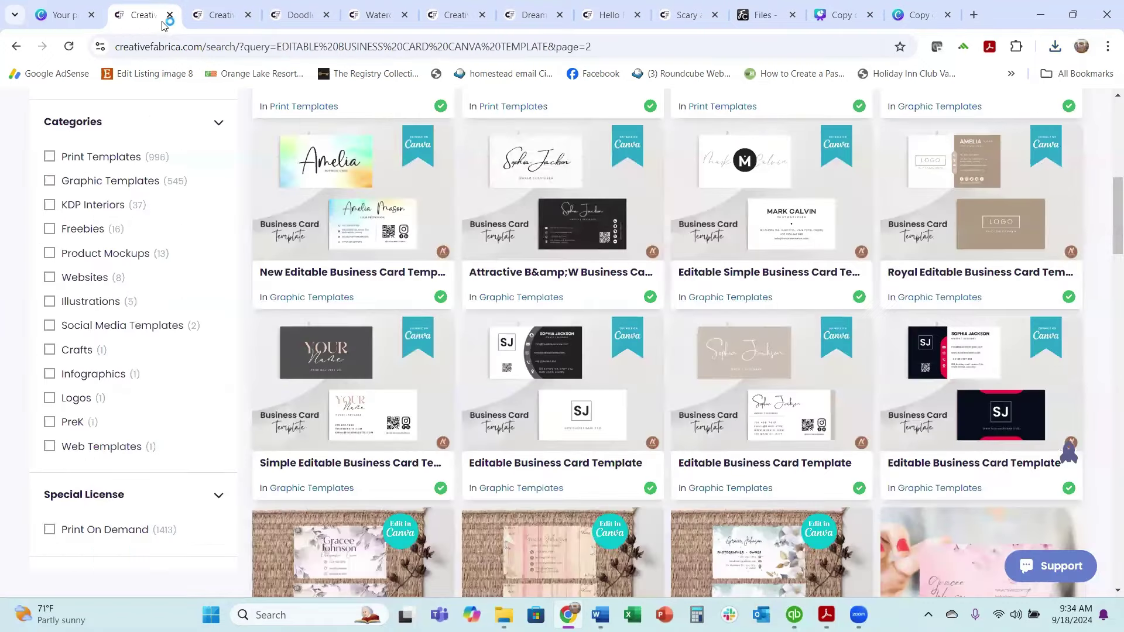
key("ctrl+Tab")
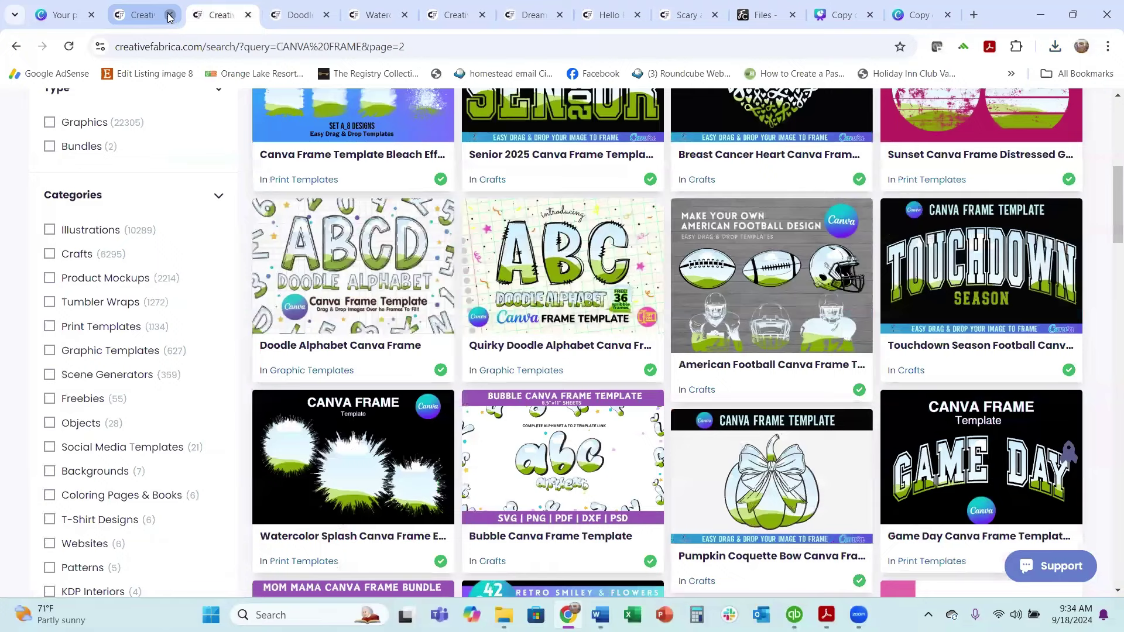
left_click(170, 16)
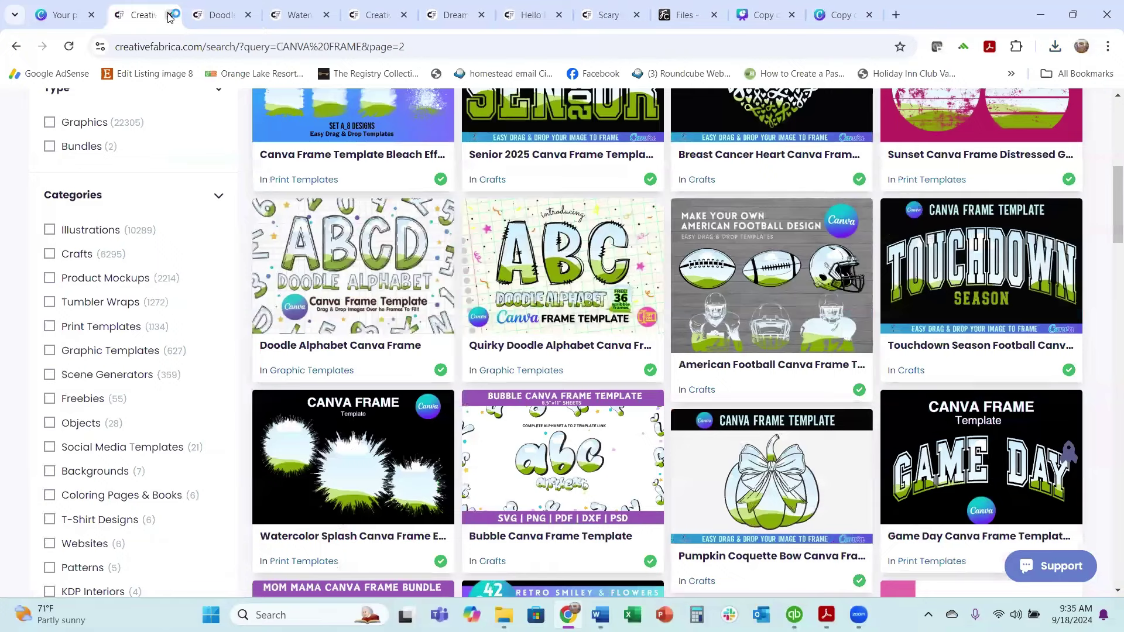
left_click(40, 15)
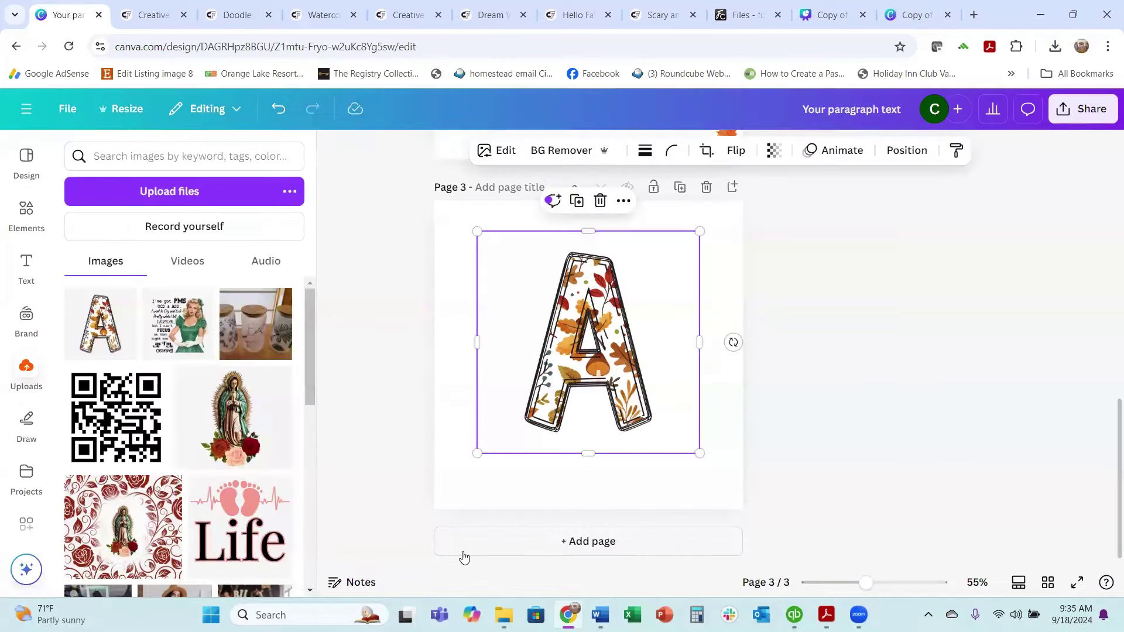
- Add a blank page 4 and try to upload the "splash canva frame LINK DOWNLOAD Click Here" PDF from the Watercolor-Splash-Canva-Frame folder
left_click(562, 541)
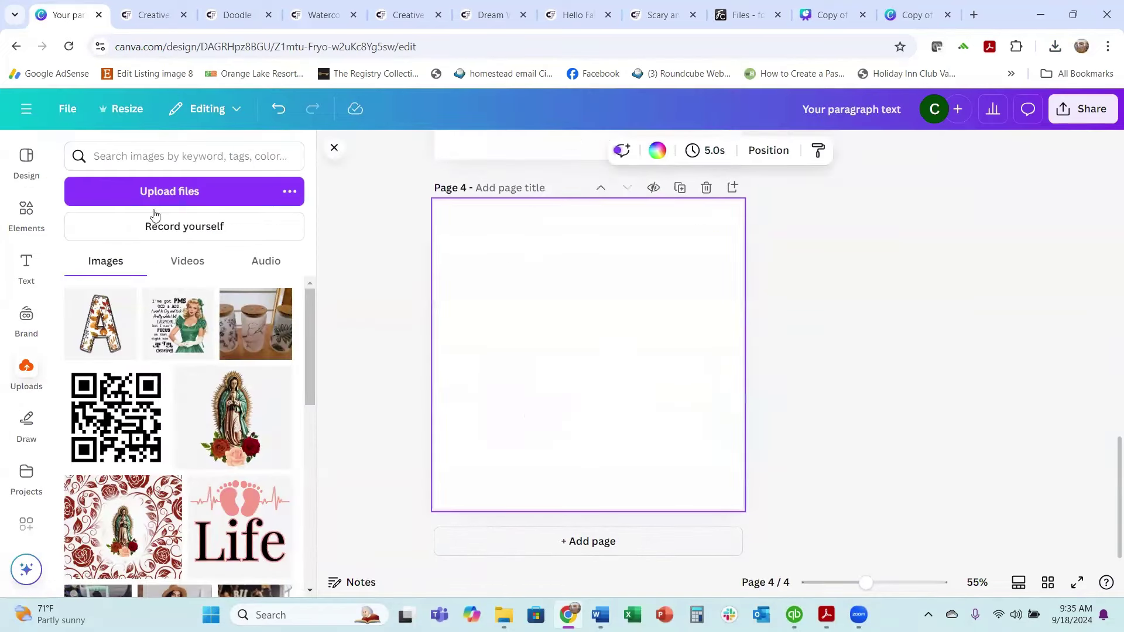
left_click(152, 191)
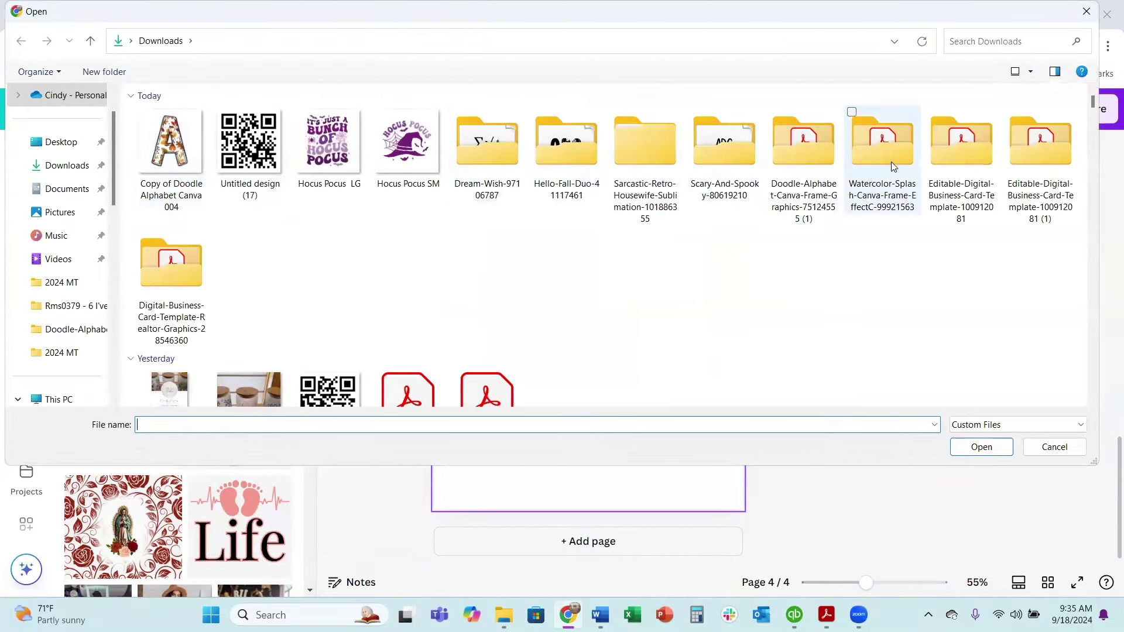
double_click(885, 165)
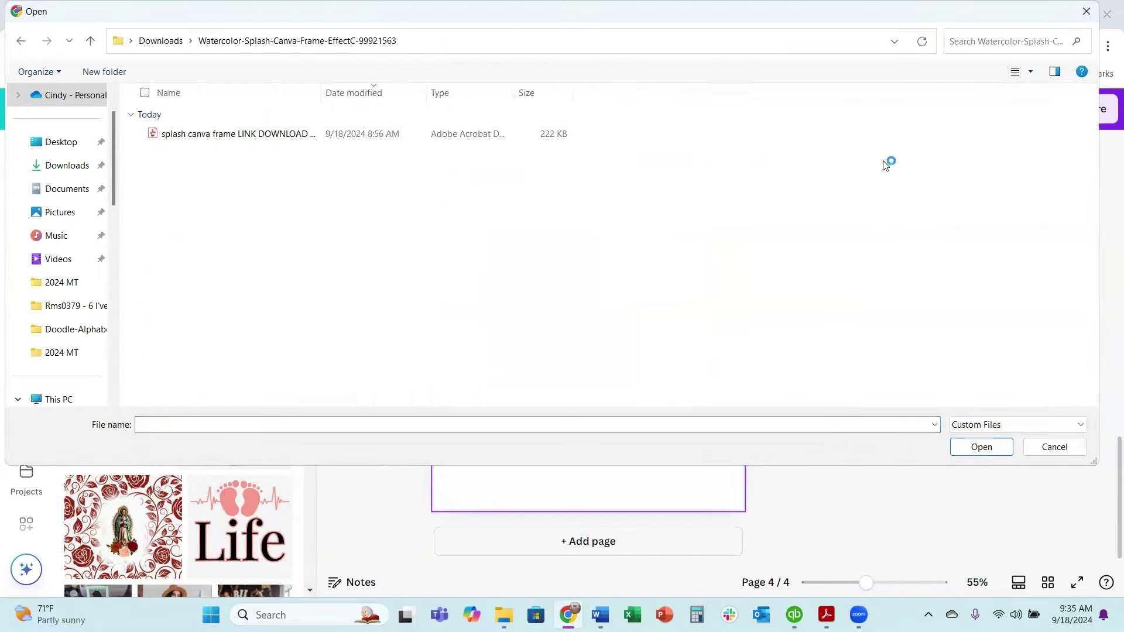
left_click(274, 139)
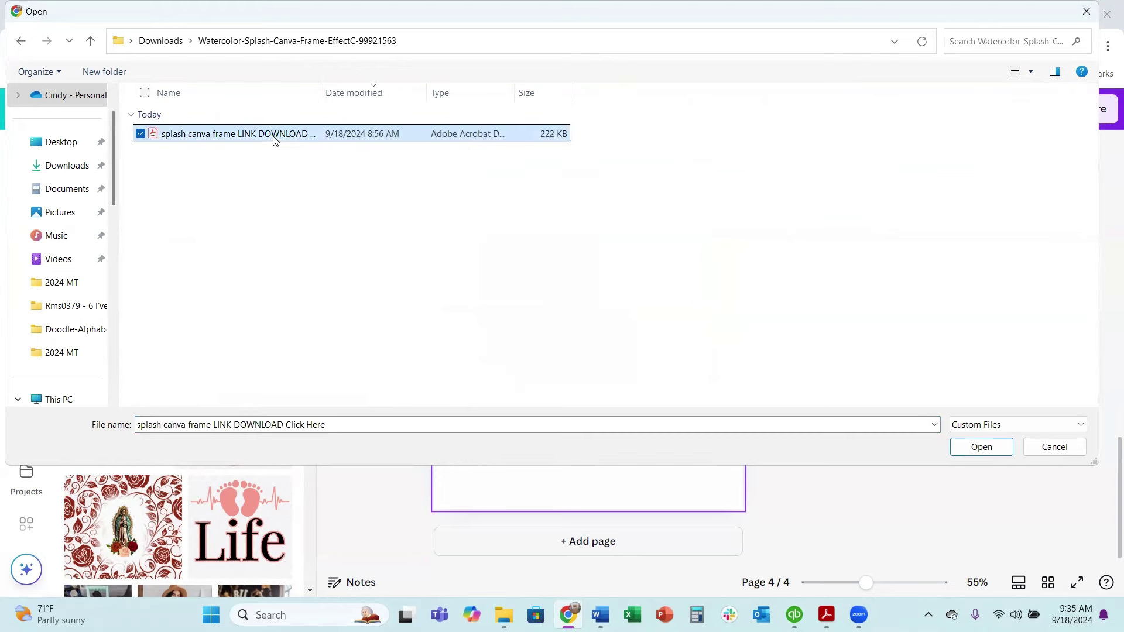
double_click(274, 139)
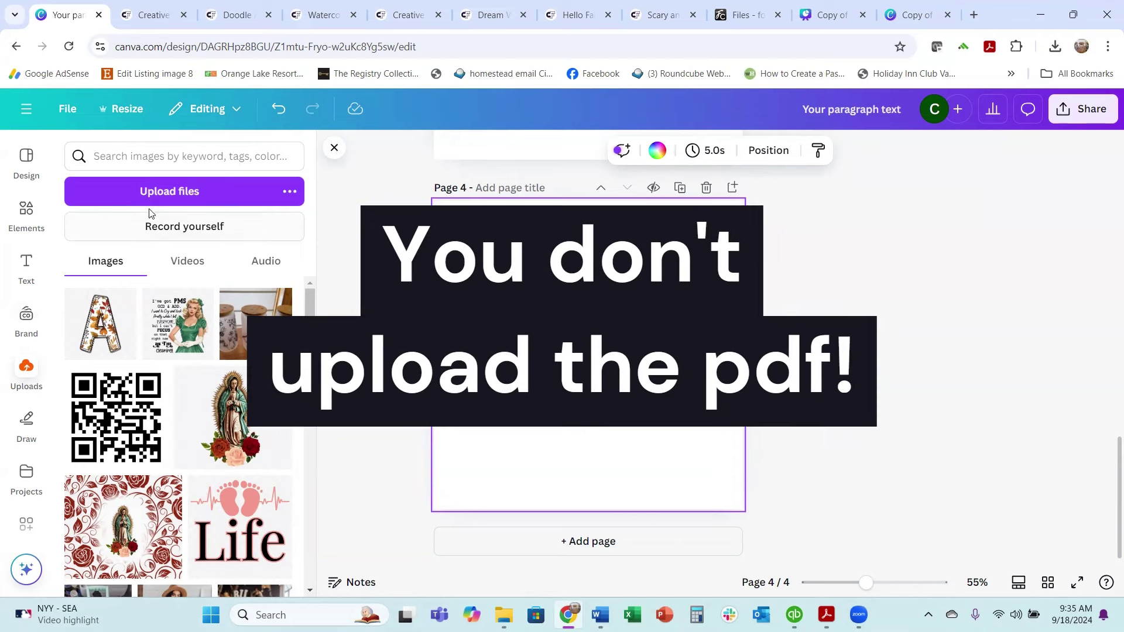
left_click(159, 194)
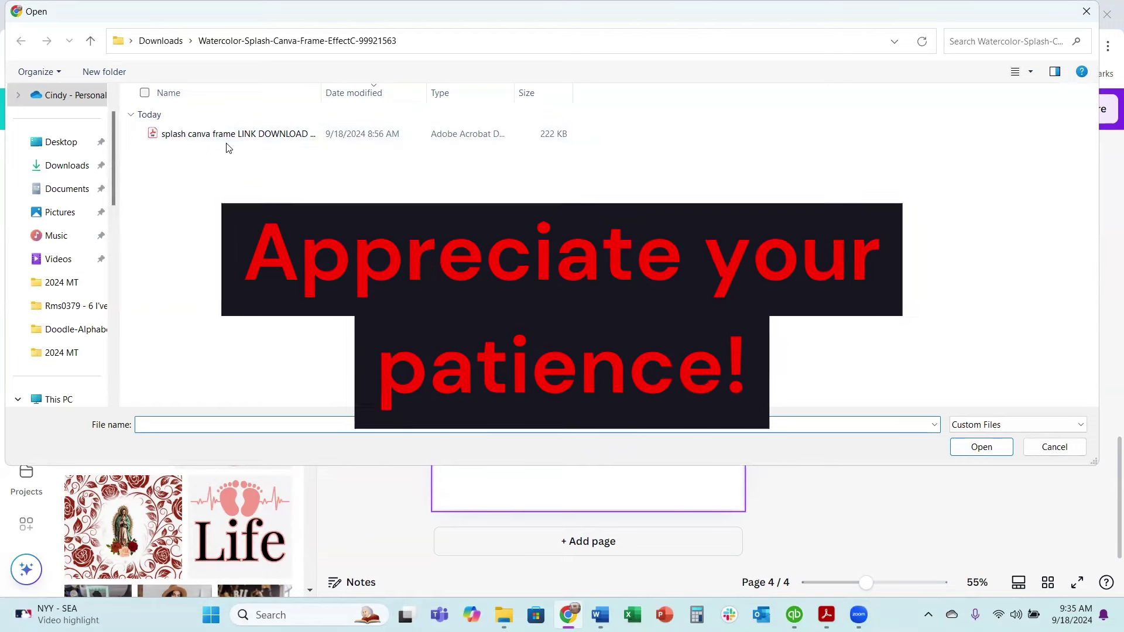
left_click(237, 136)
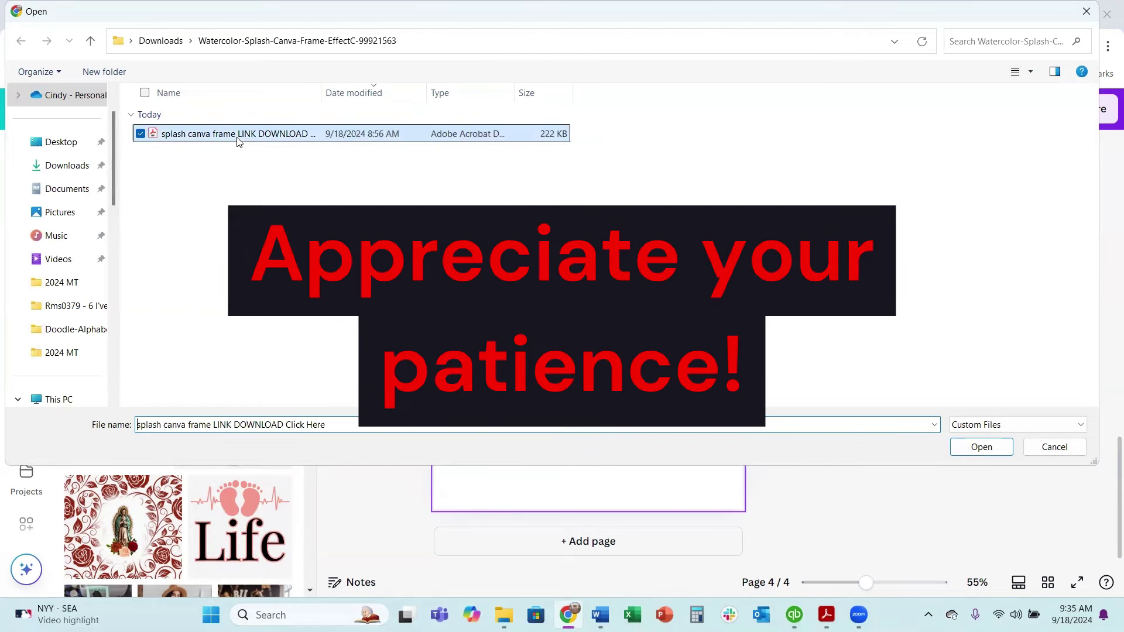
double_click(237, 136)
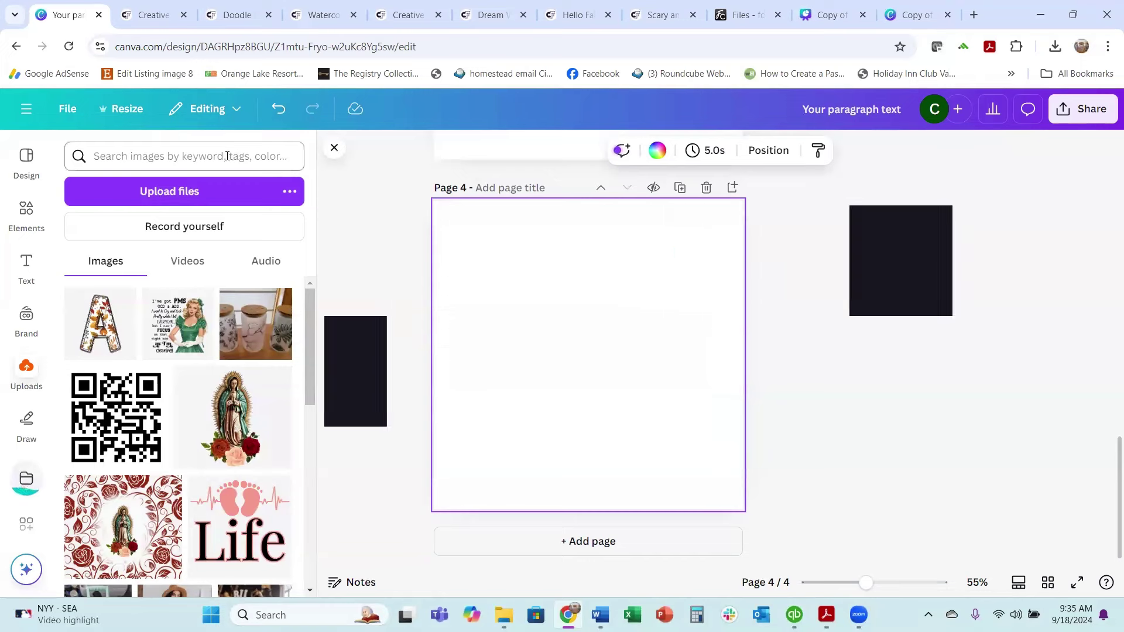
- Switch to Adobe Acrobat and open the download link in the splash canva frame PDF
mouse_move(826, 615)
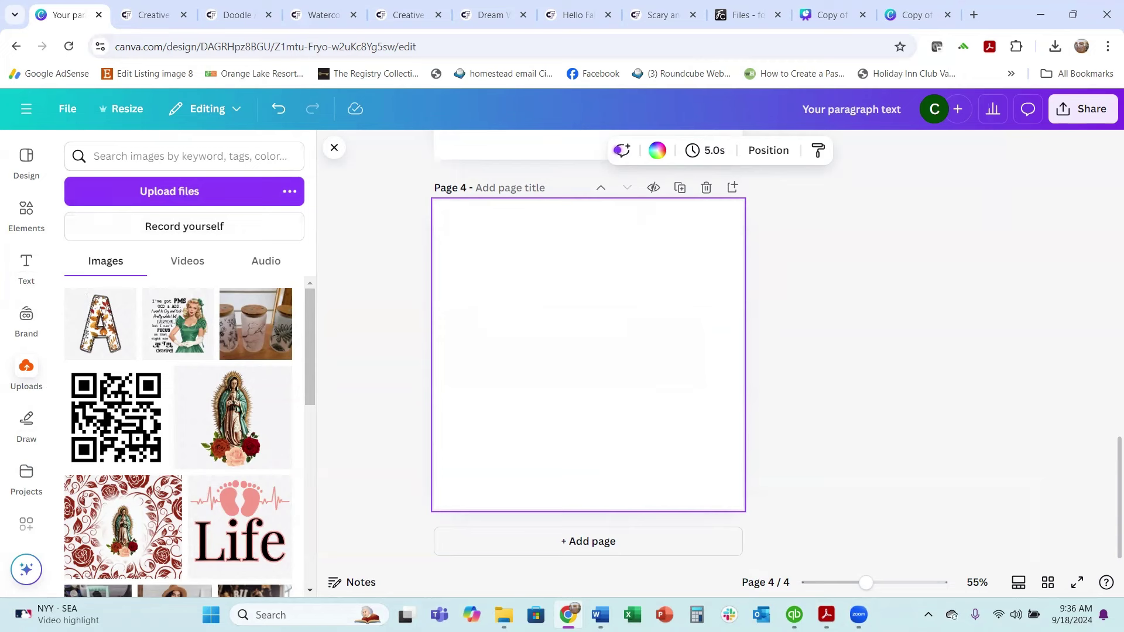
key("alt+Tab")
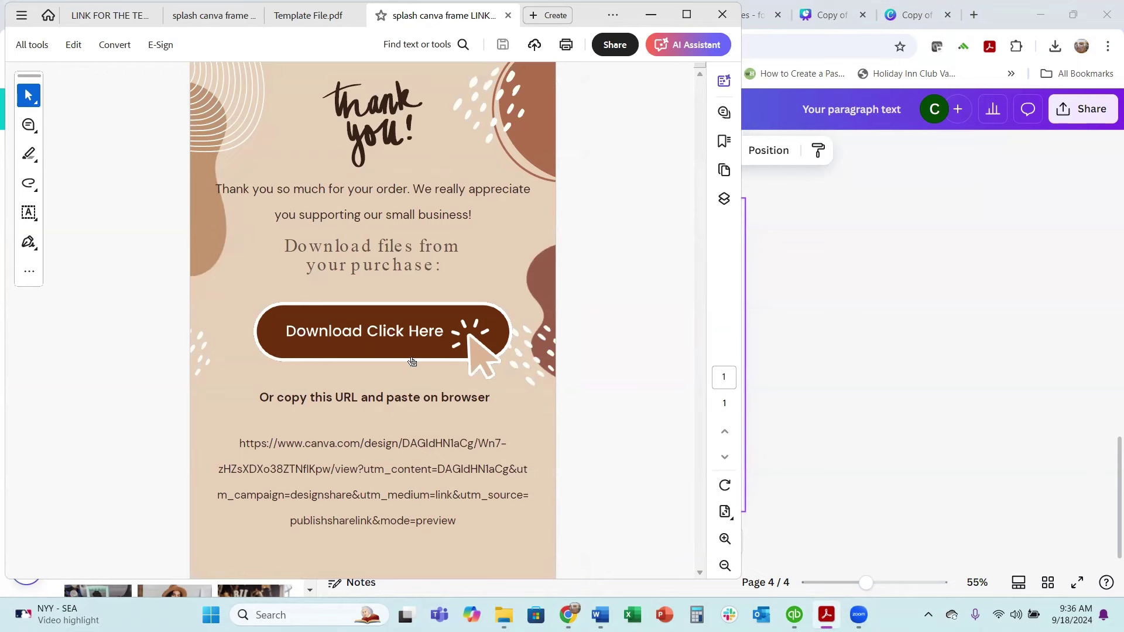
left_click(406, 342)
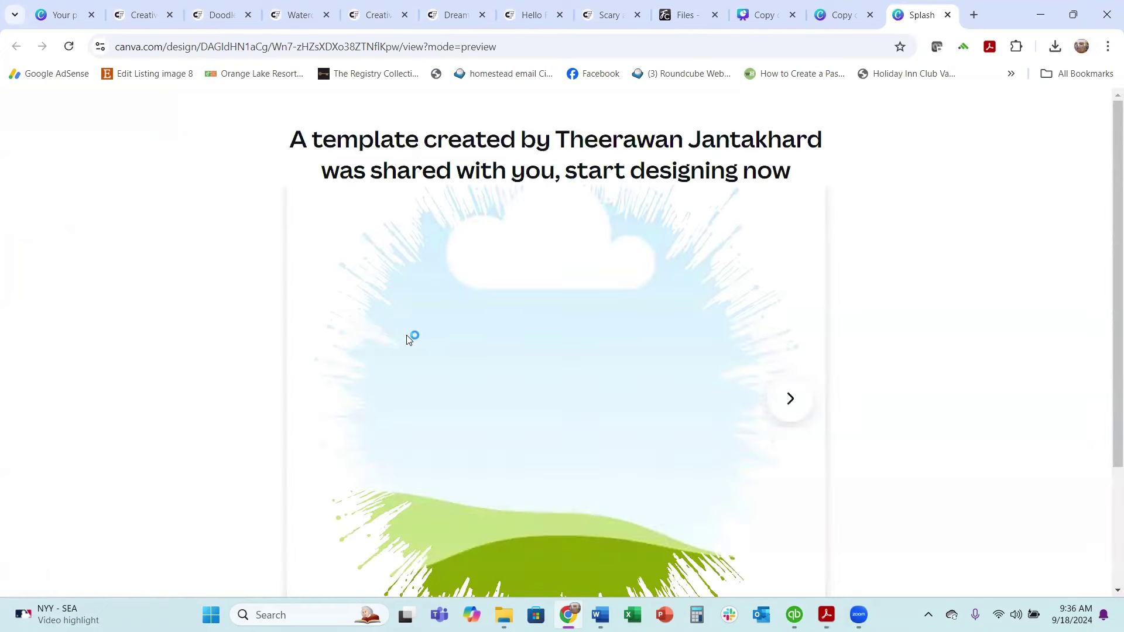
- Create a new design from the shared 12 × 12 in Splash template and look over its first pages
scroll(399, 323, "down", 3)
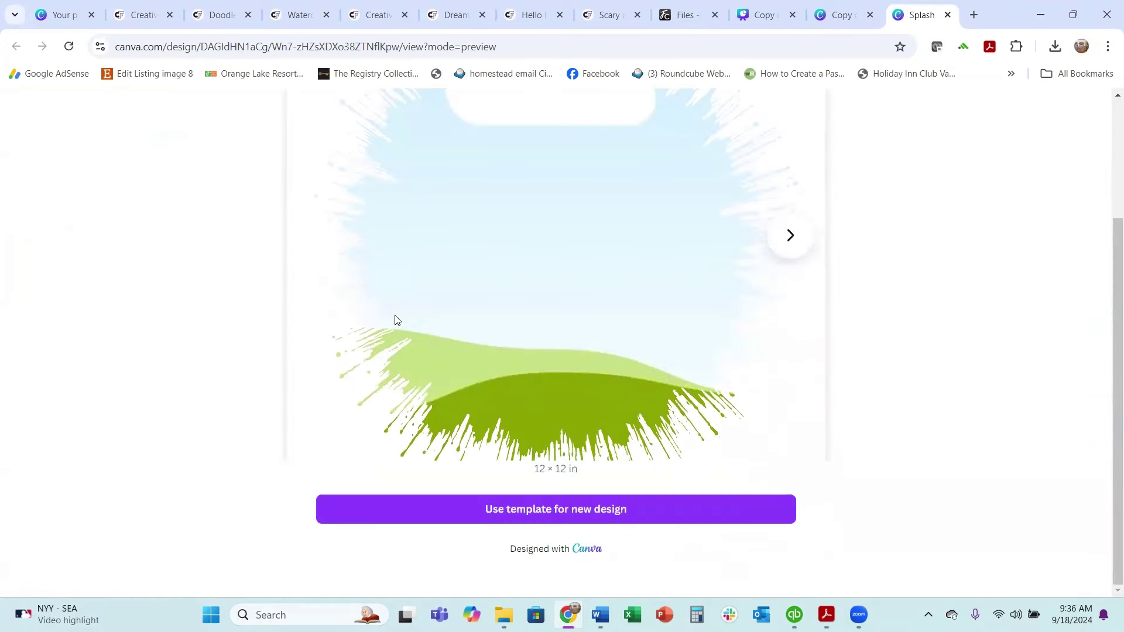
scroll(394, 319, "up", 3)
scroll(393, 321, "down", 3)
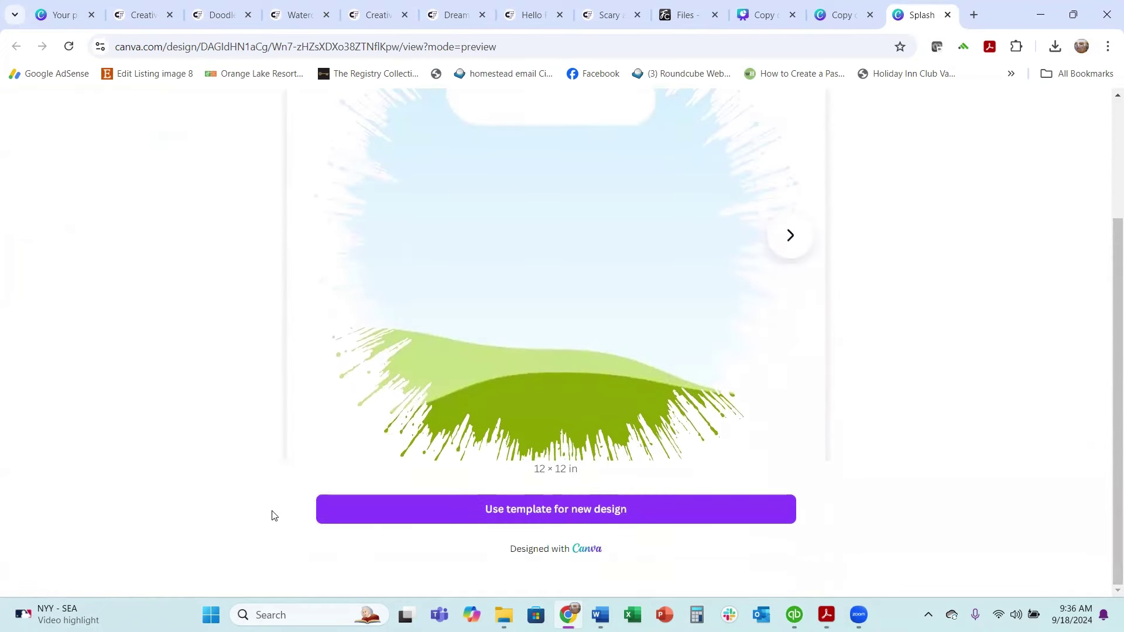
left_click(561, 510)
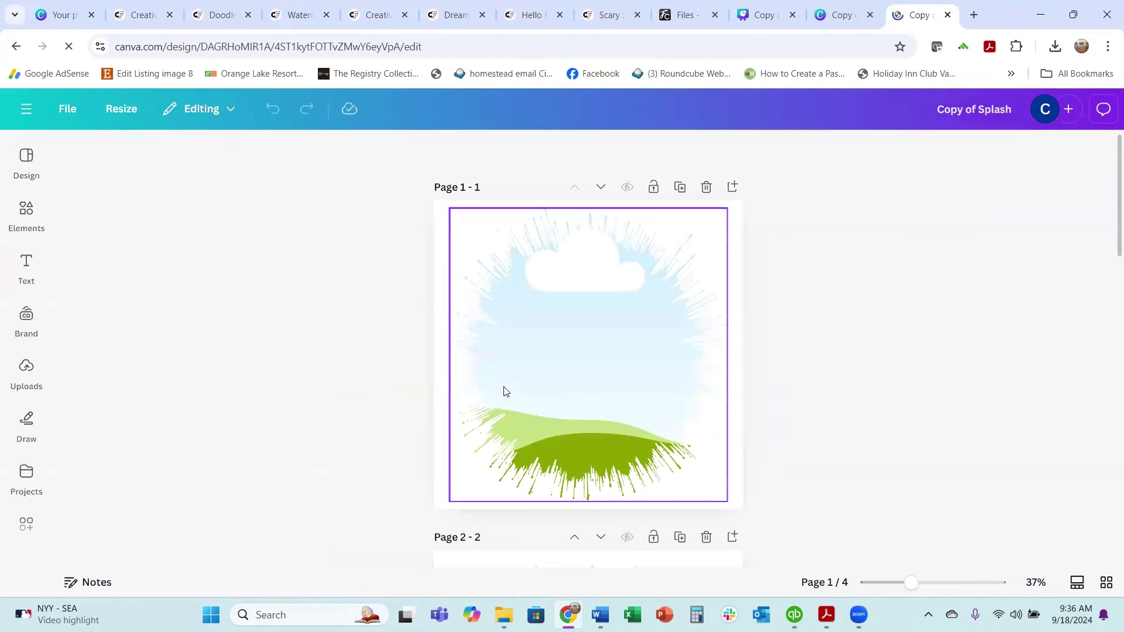
scroll(594, 408, "down", 6)
scroll(595, 407, "up", 6)
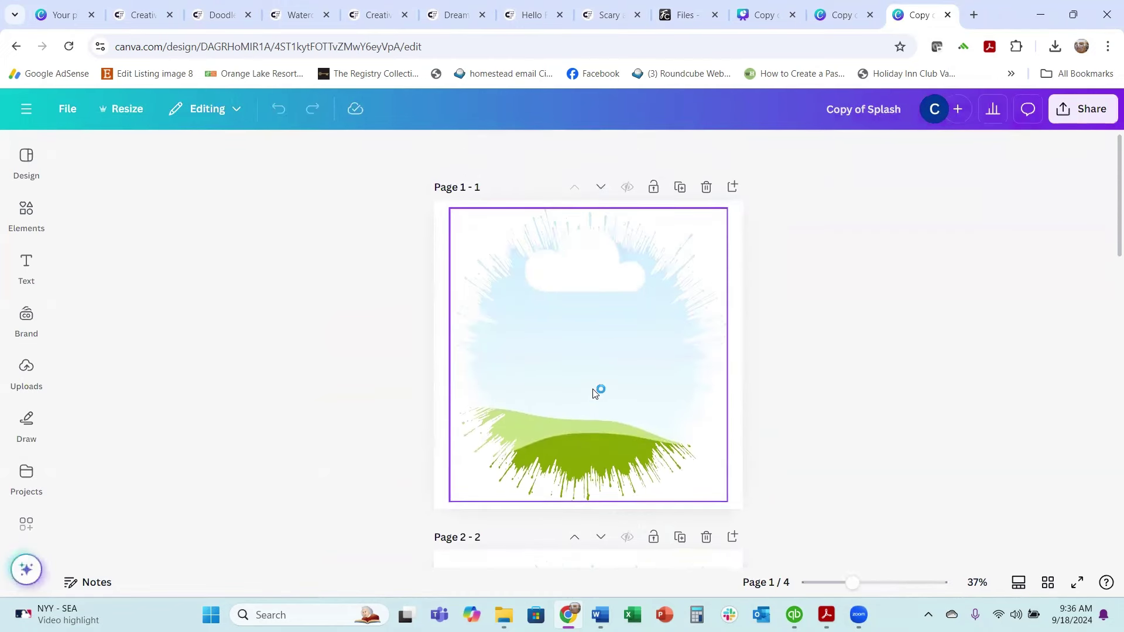
scroll(590, 387, "down", 3)
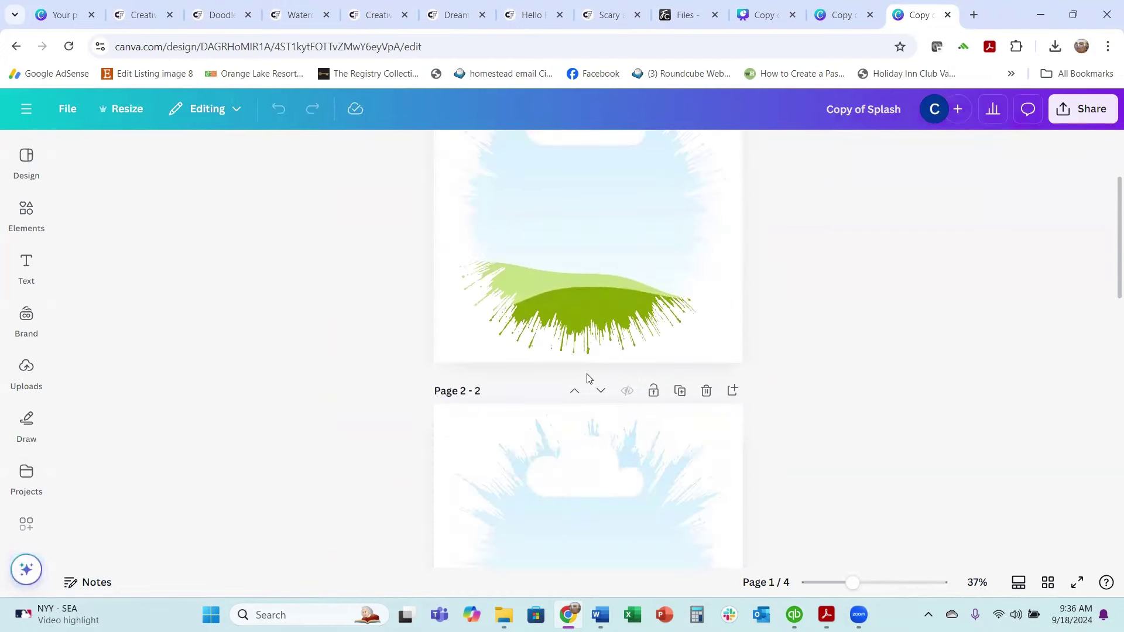
- Look through all four pages of the Splash template and return to page 1
scroll(589, 377, "up", 3)
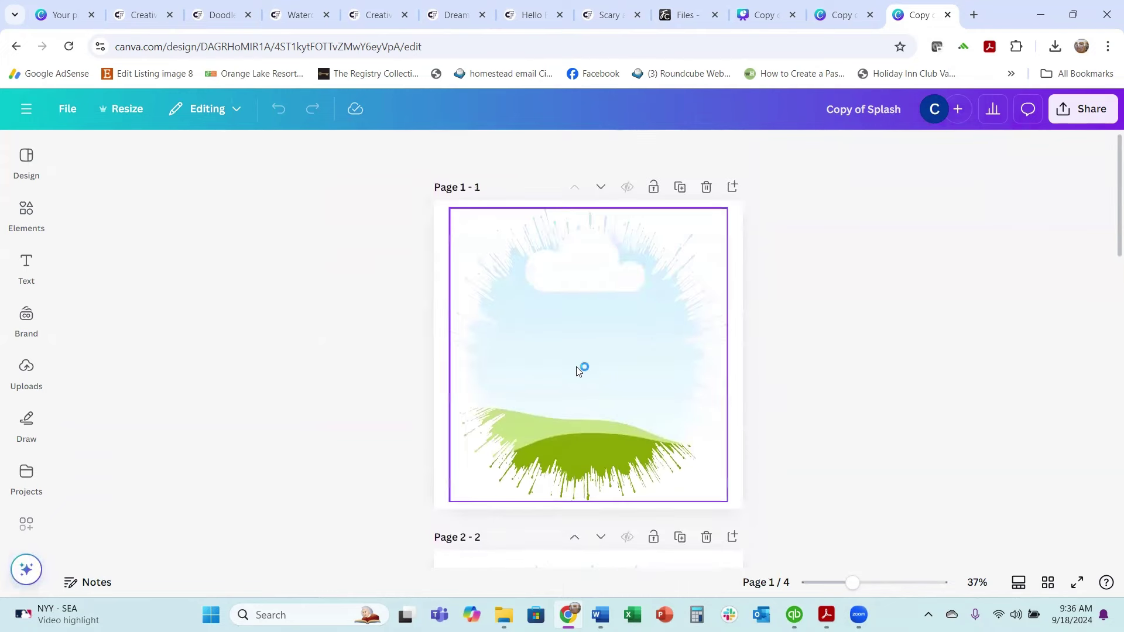
scroll(577, 370, "down", 20)
scroll(756, 343, "up", 3)
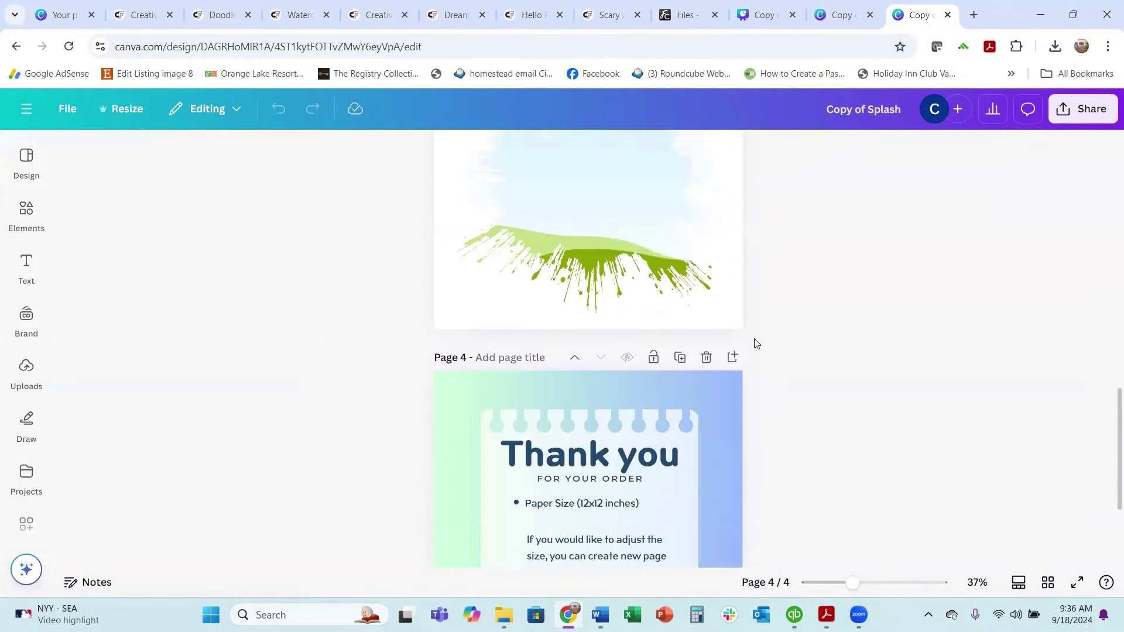
scroll(749, 340, "up", 20)
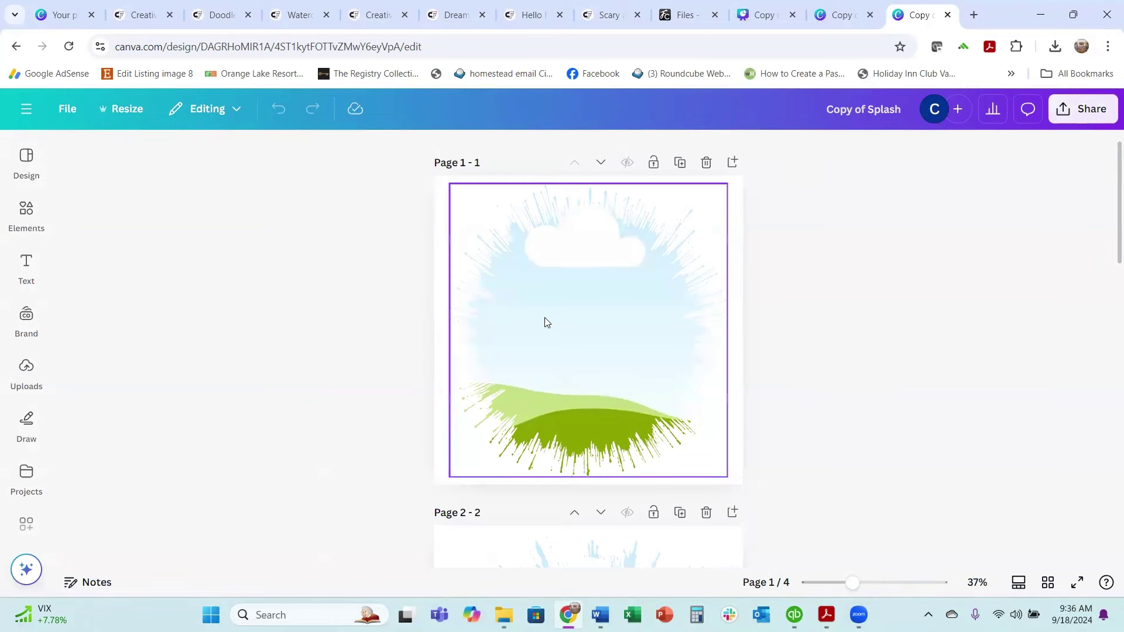
- Open the elements library and select the splash frame on page 1
left_click(26, 373)
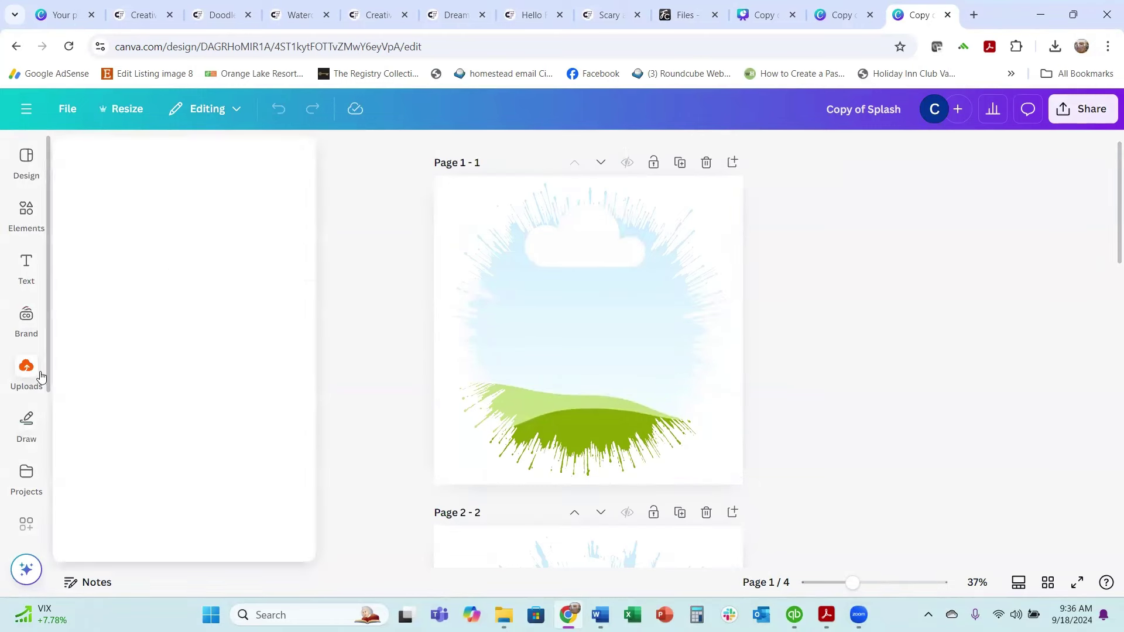
left_click(26, 212)
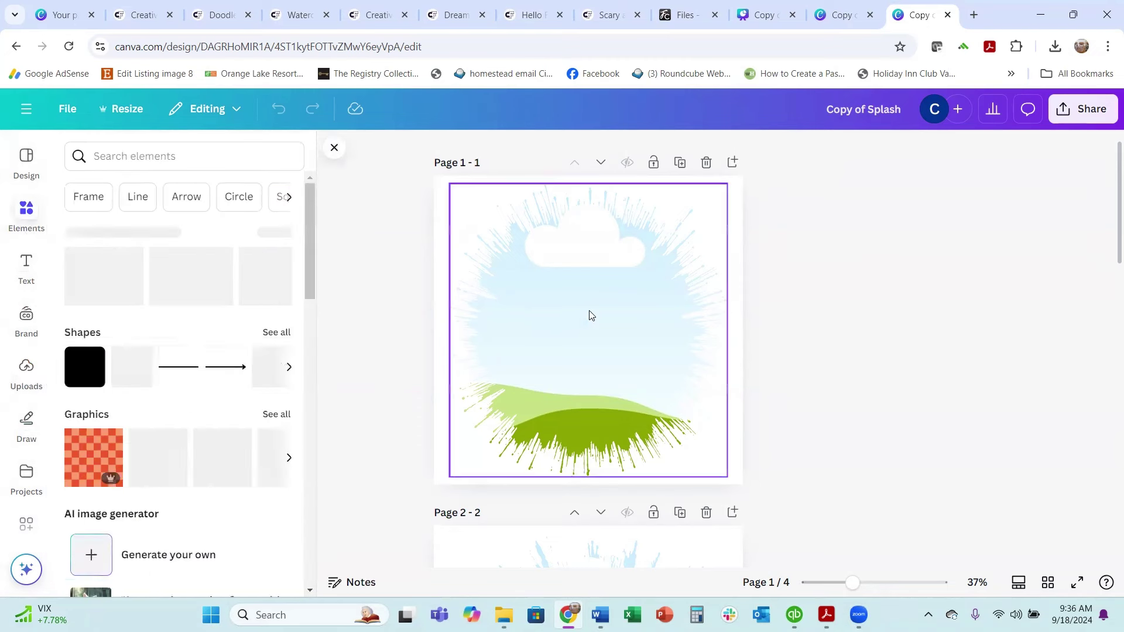
left_click(604, 364)
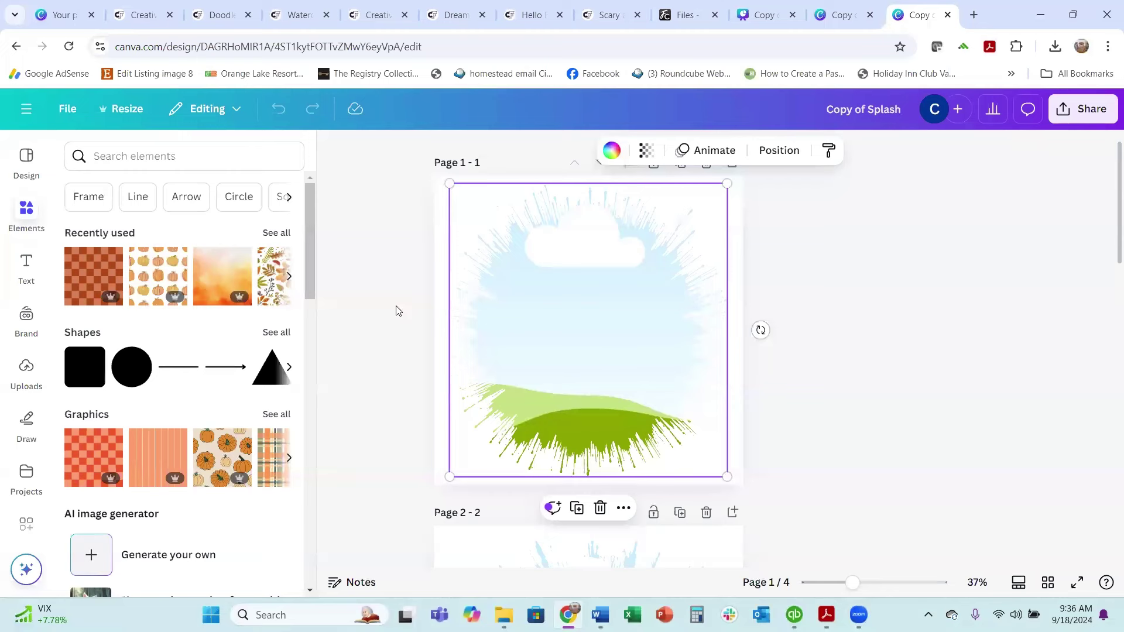
left_click(124, 108)
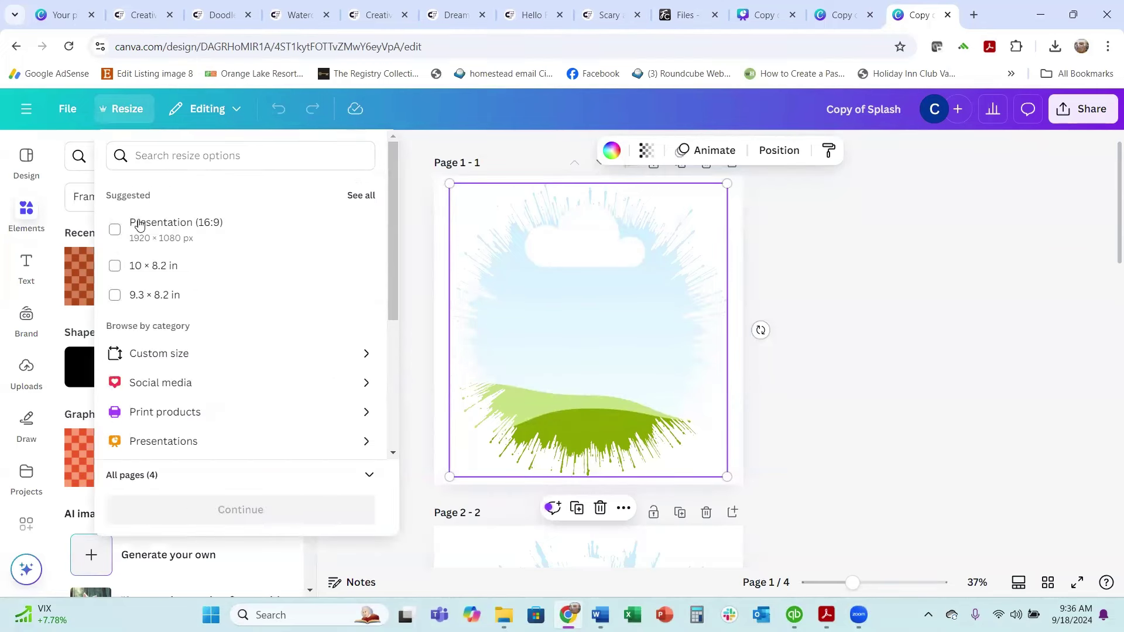
left_click(169, 354)
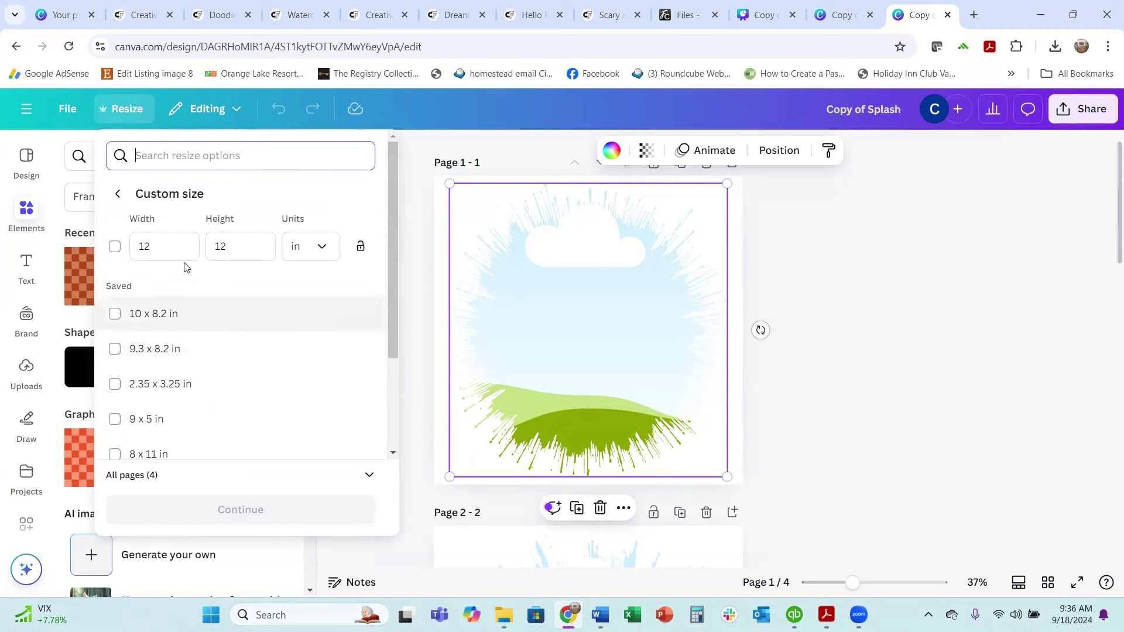
left_click(162, 251)
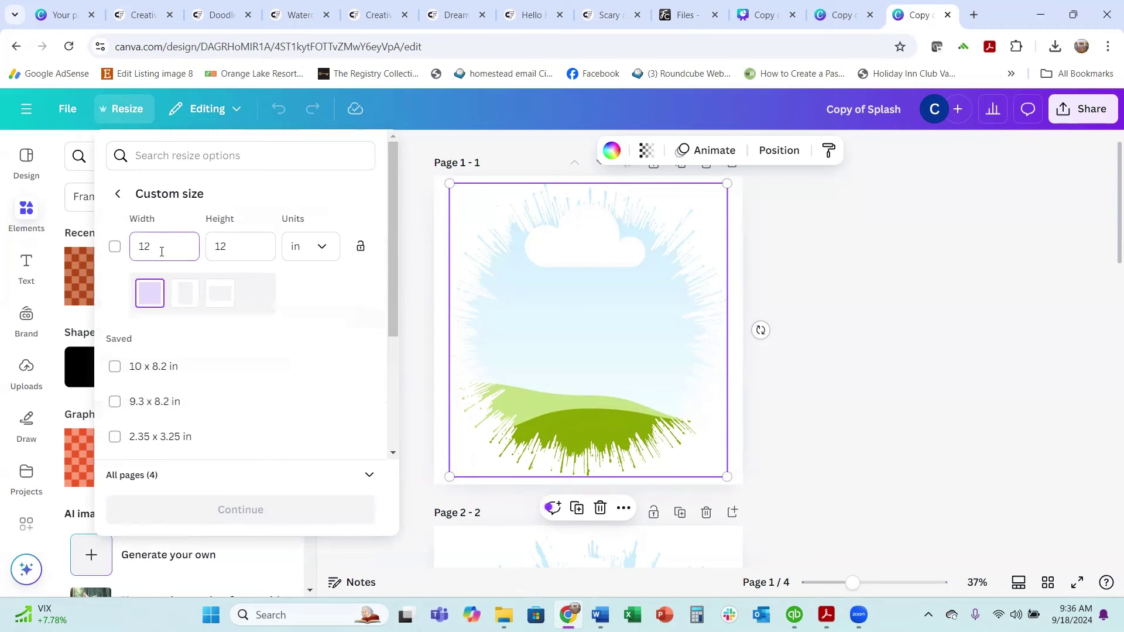
key("BackSpace")
key("BackSpace")
type("8")
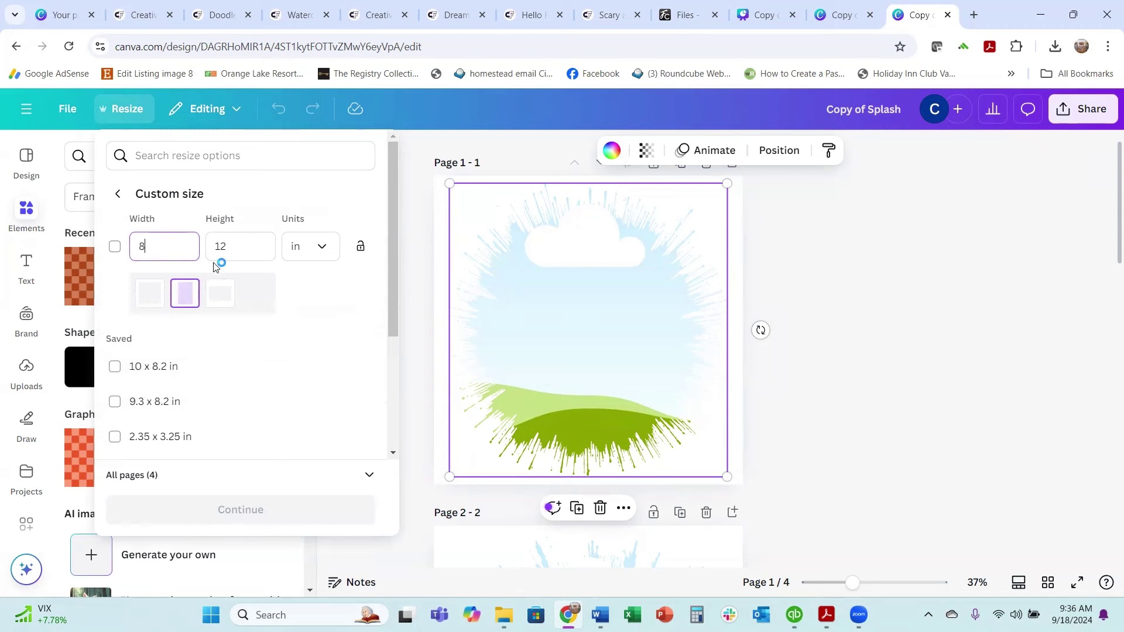
left_click(228, 249)
key("BackSpace")
key("BackSpace")
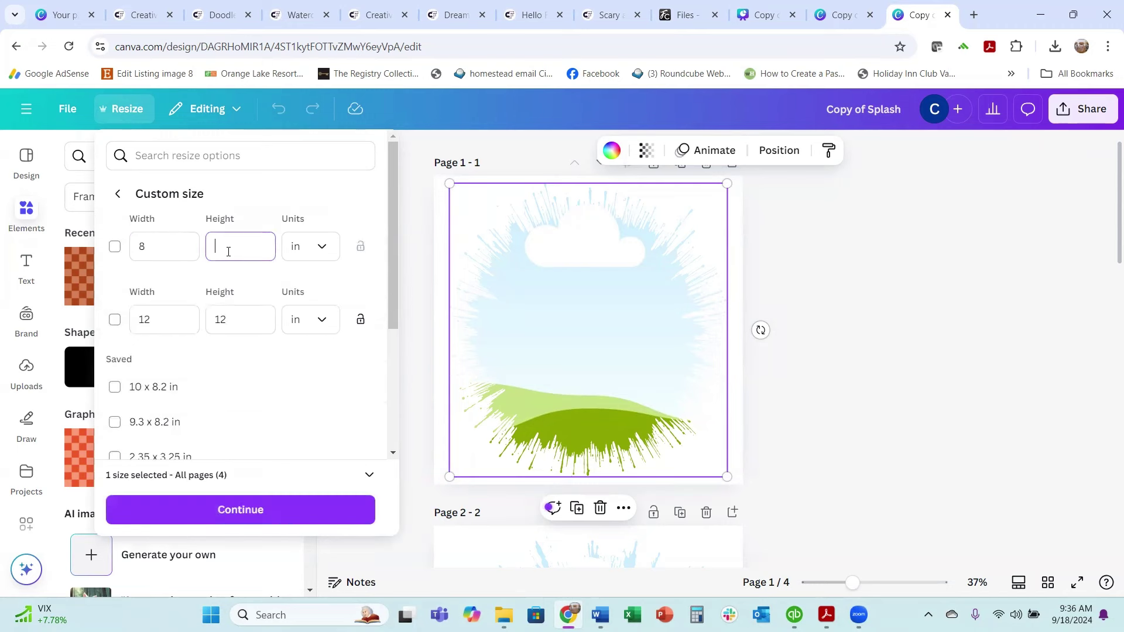
type("8")
key("Tab")
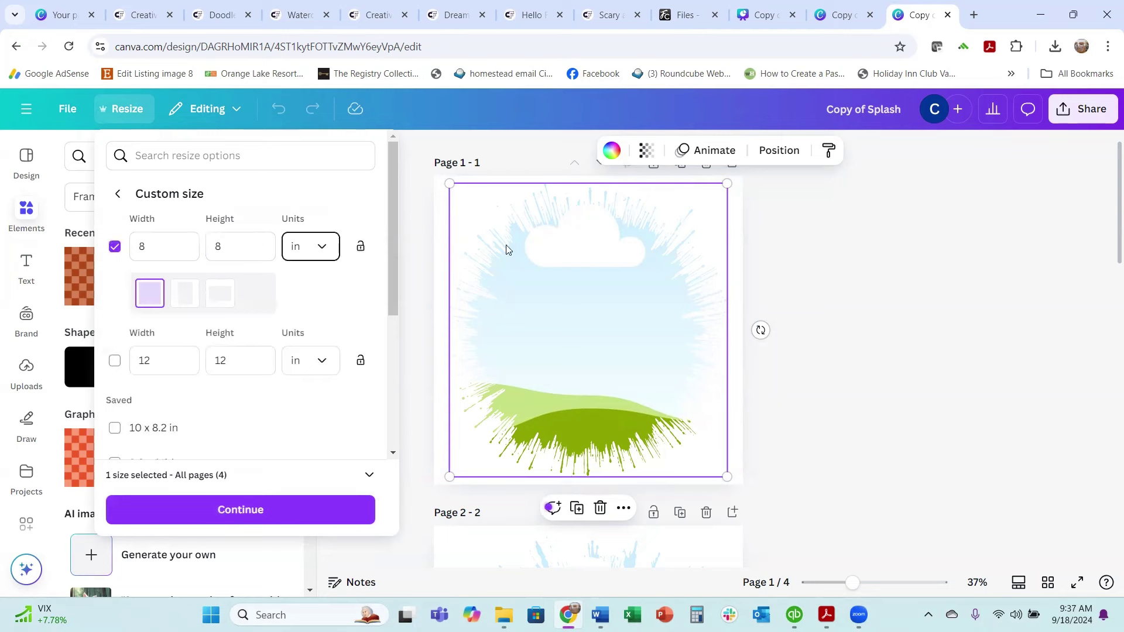
left_click(795, 337)
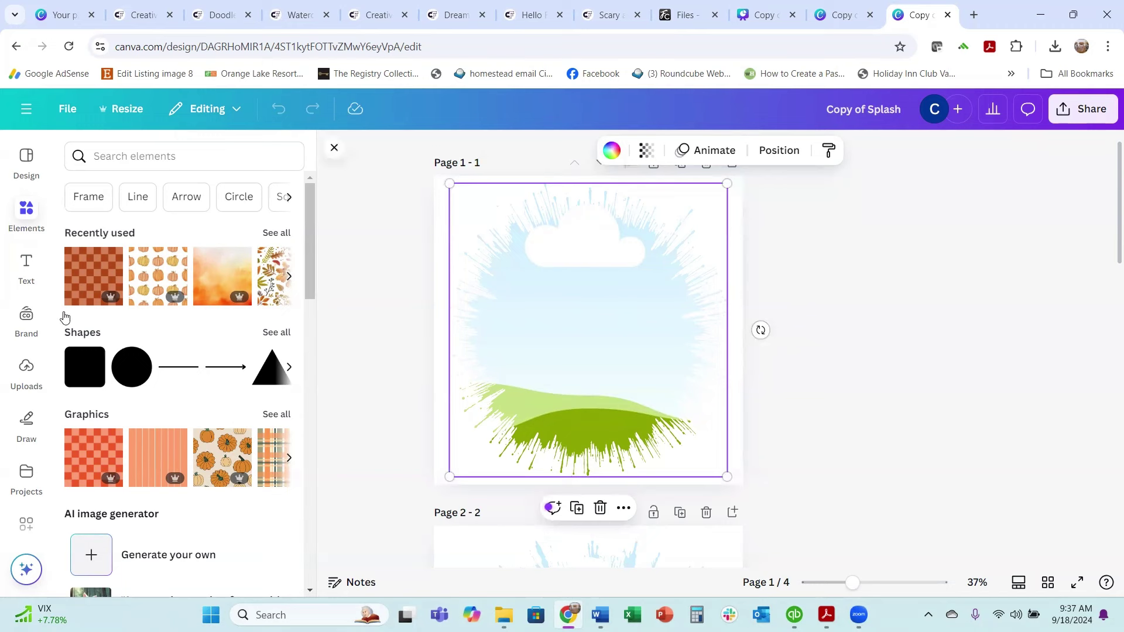
- Search the elements for "fall background" and fill the splash frames on pages 1 and 2 with the beige plaid and orange watercolor graphics
left_click(117, 157)
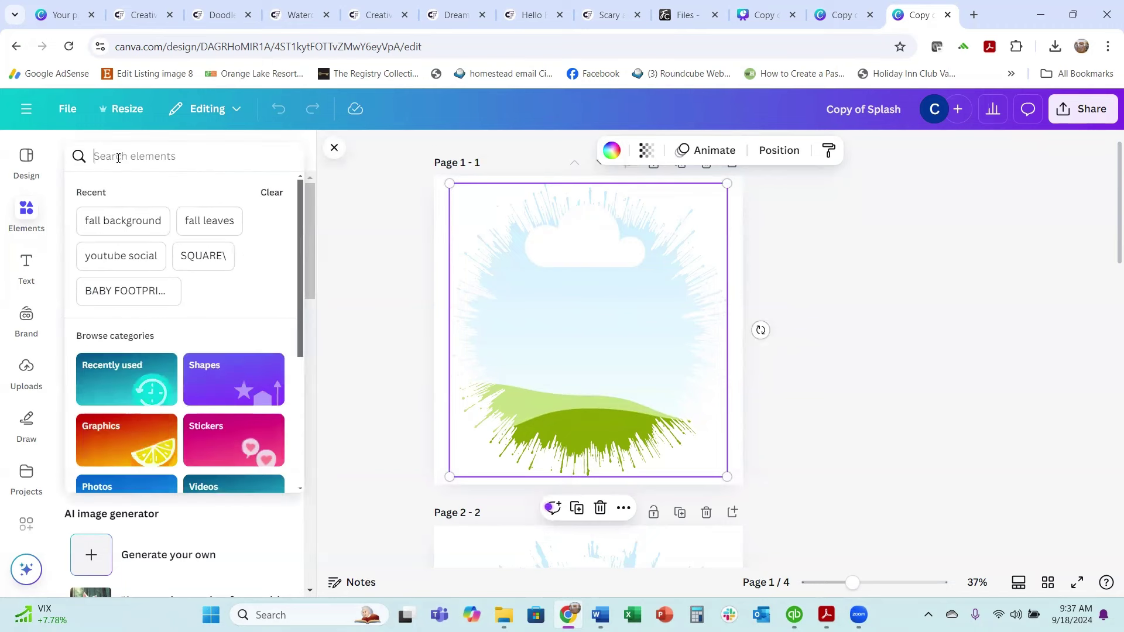
left_click(120, 225)
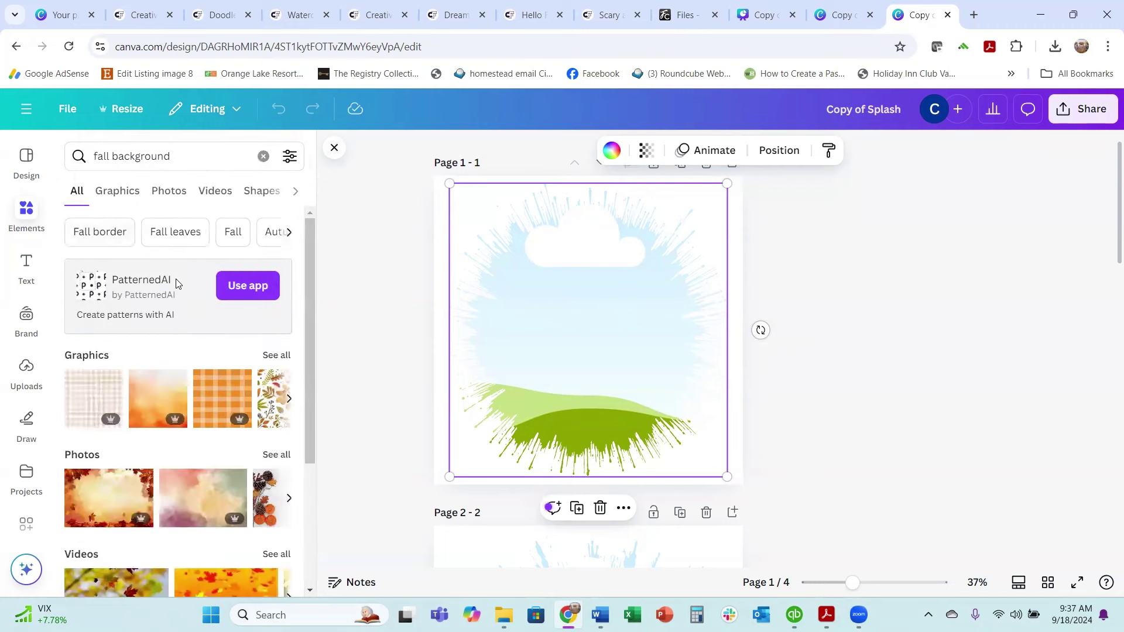
scroll(173, 296, "down", 4)
scroll(123, 373, "up", 3)
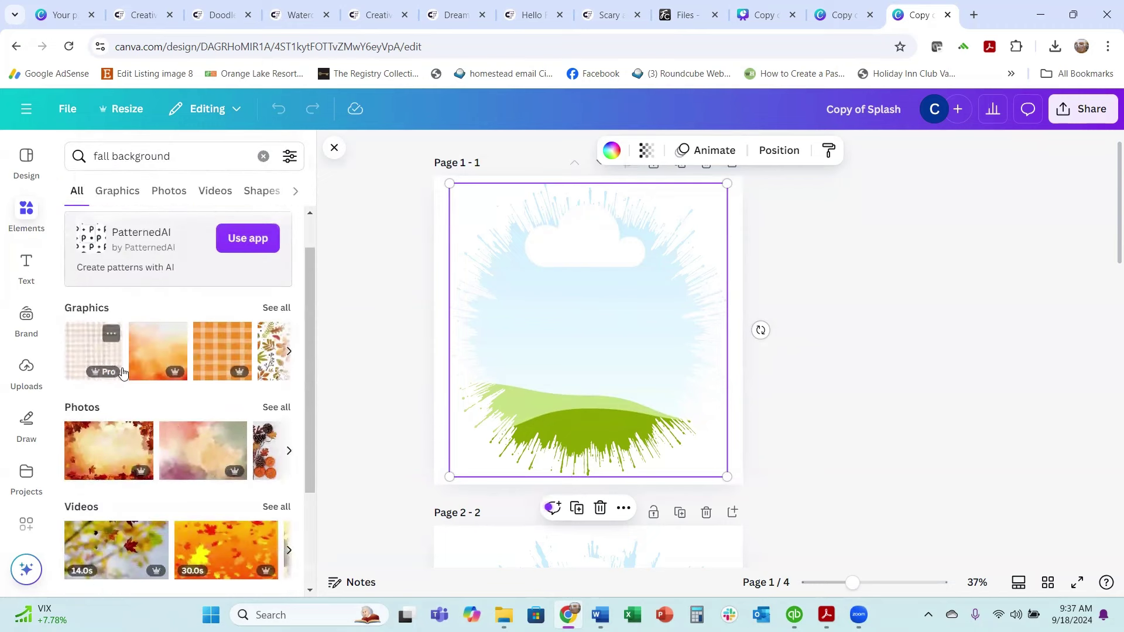
left_click_drag(88, 360, 515, 316)
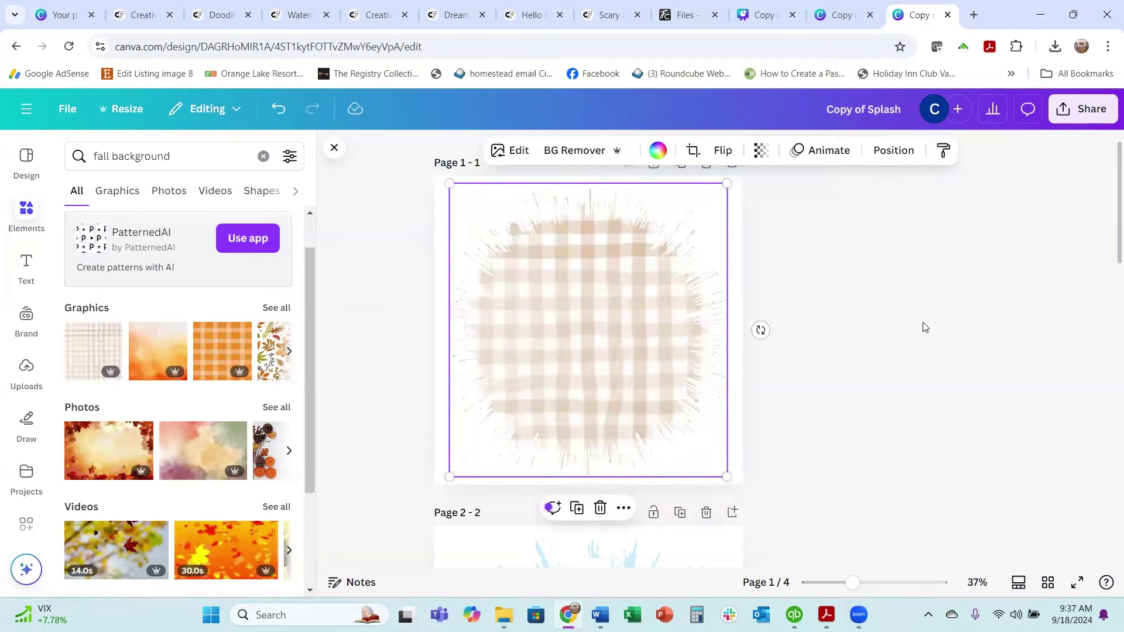
scroll(913, 326, "down", 5)
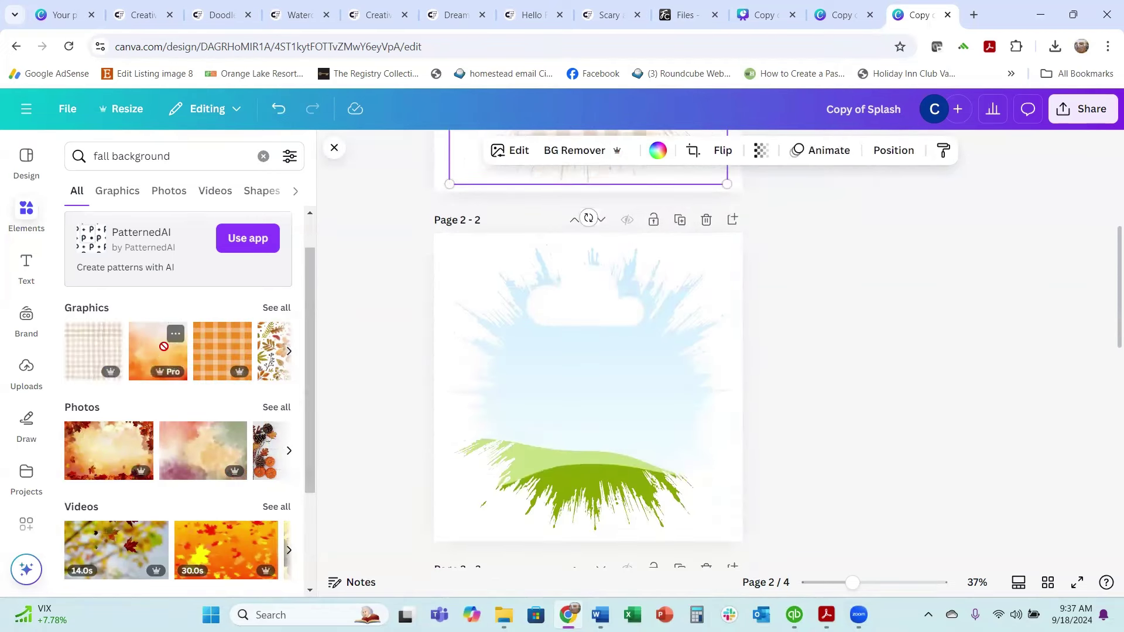
left_click_drag(164, 346, 562, 351)
- Show all fall background graphics and fill page 3's splash frame with the glowing orange graphic with autumn leaves
scroll(913, 406, "down", 8)
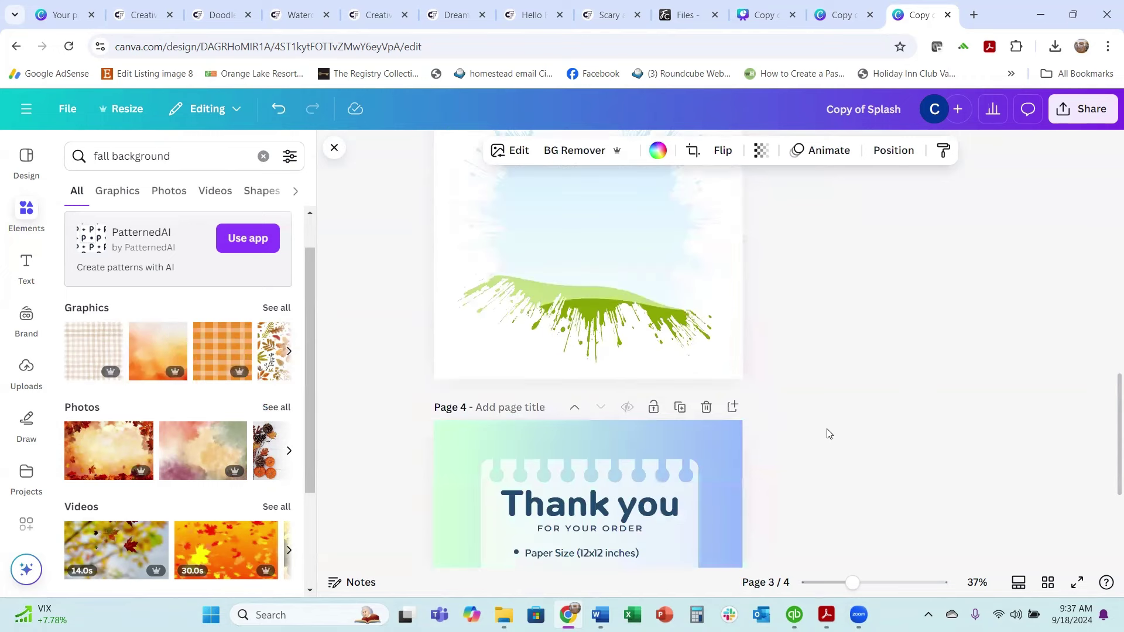
scroll(827, 434, "down", 1)
scroll(756, 419, "up", 2)
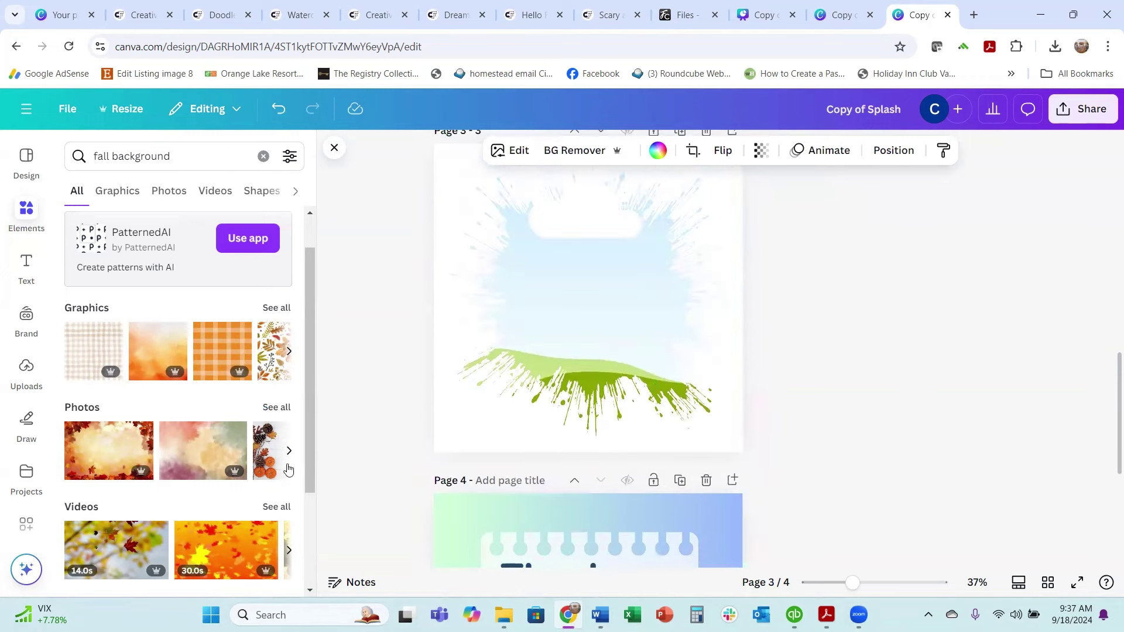
scroll(135, 456, "down", 3)
scroll(141, 436, "up", 4)
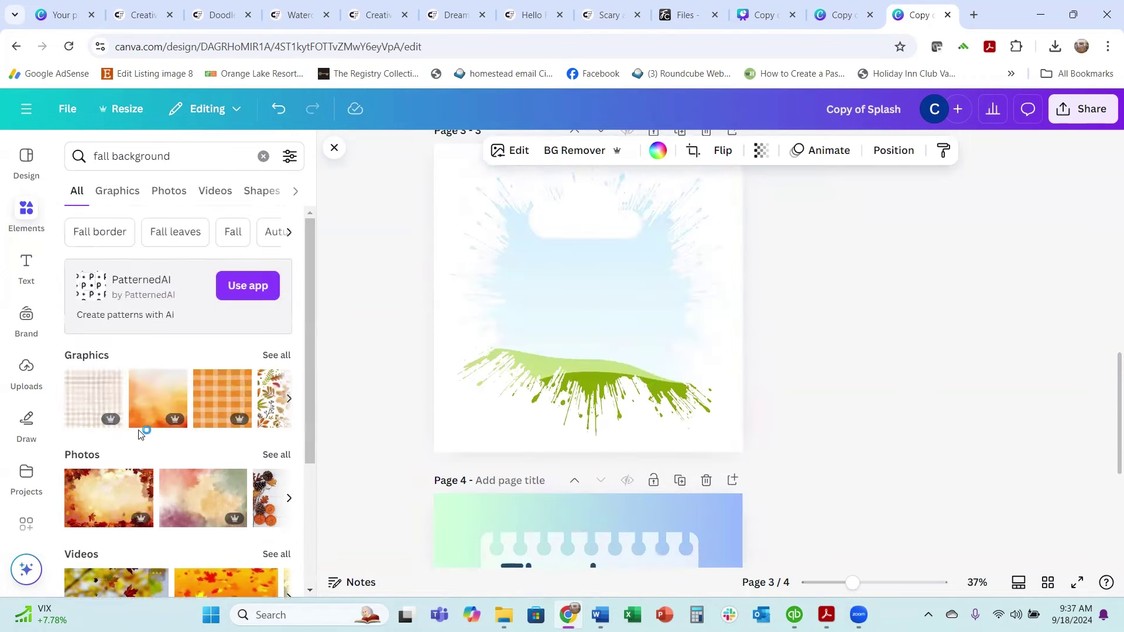
left_click(276, 355)
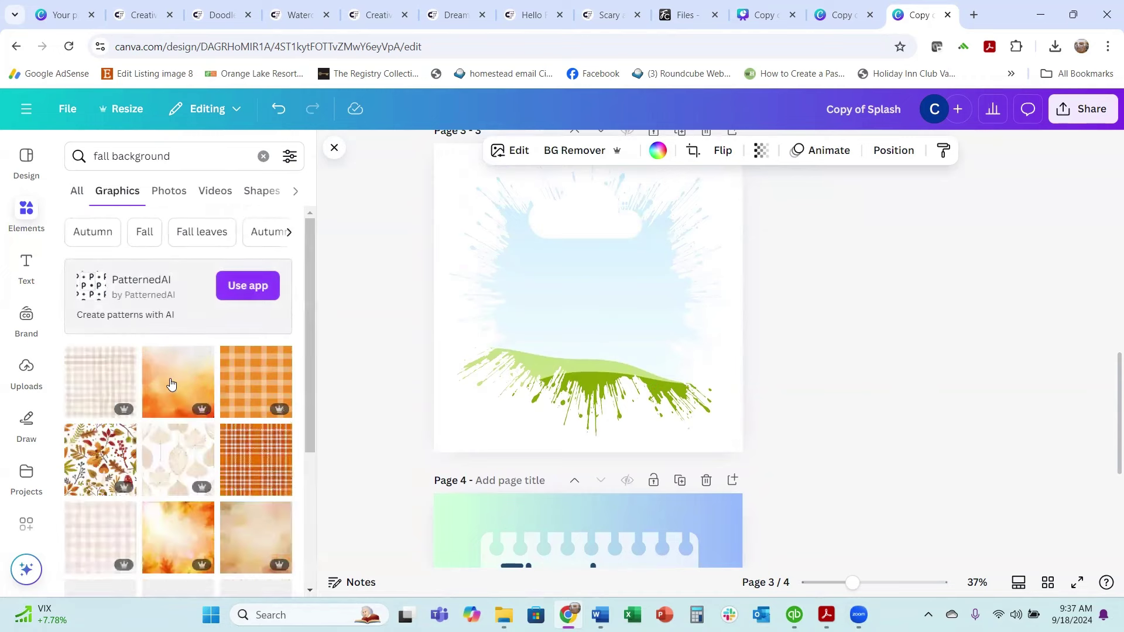
scroll(169, 383, "down", 3)
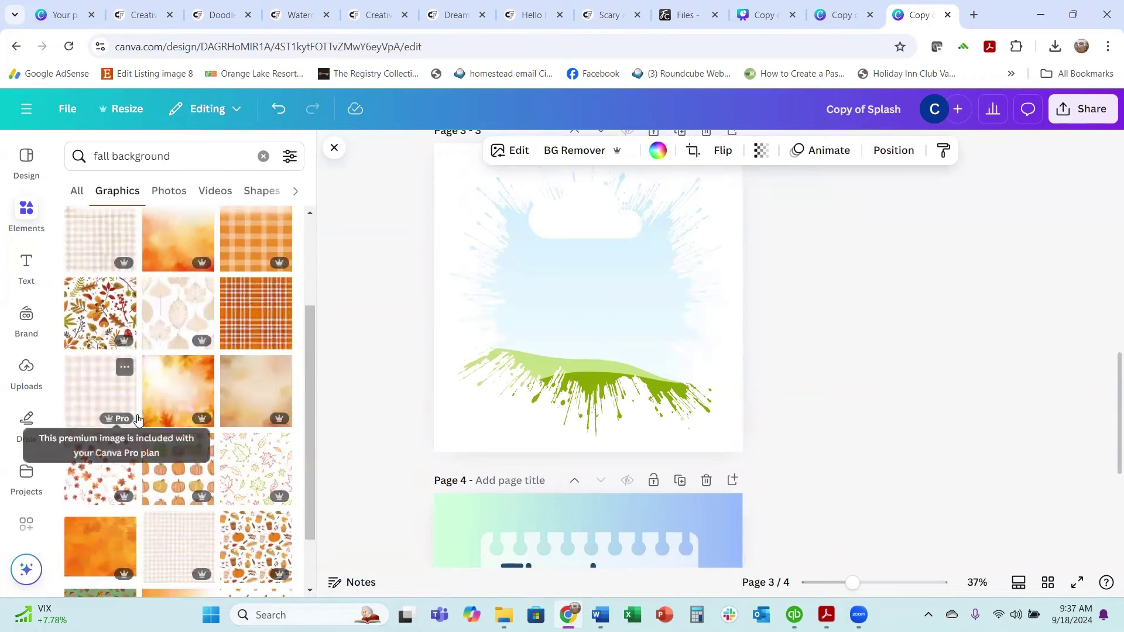
left_click_drag(185, 389, 562, 298)
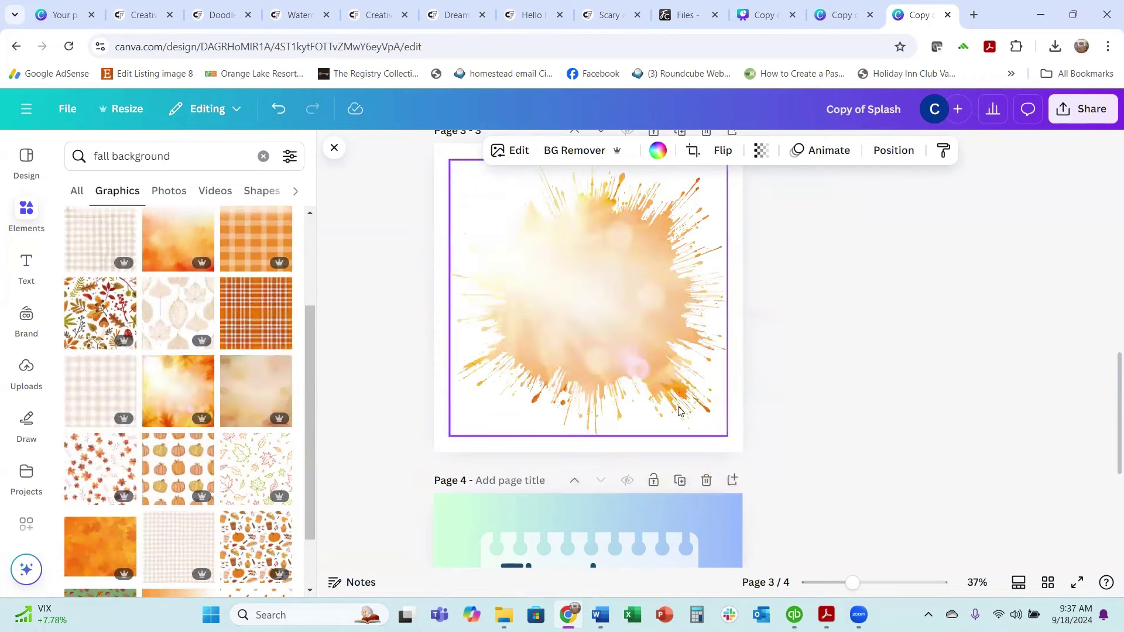
- Delete page 4 with the "Thank you for your order" note from the design
scroll(816, 445, "down", 3)
scroll(817, 445, "down", 1)
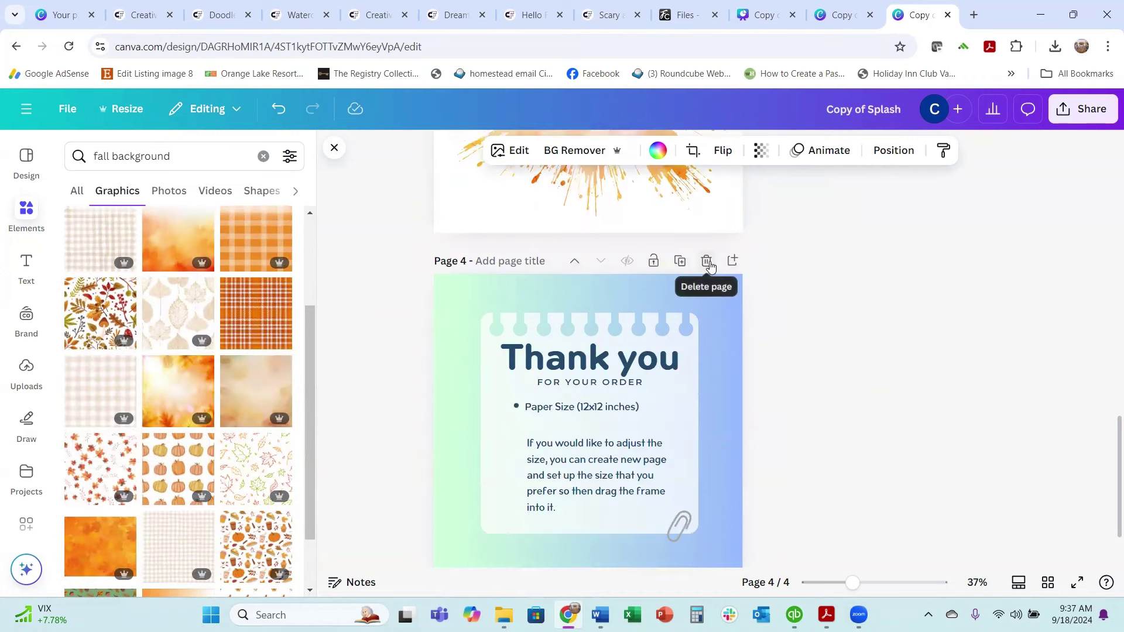
left_click(704, 263)
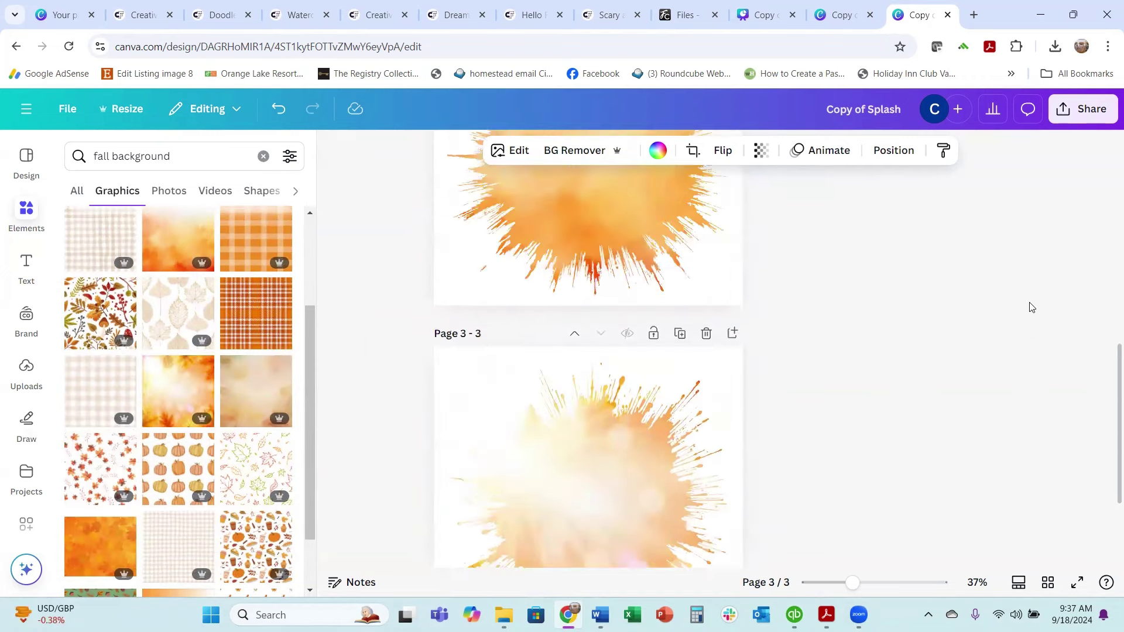
- Download all three pages of the design as PNG with a transparent background
left_click(1088, 109)
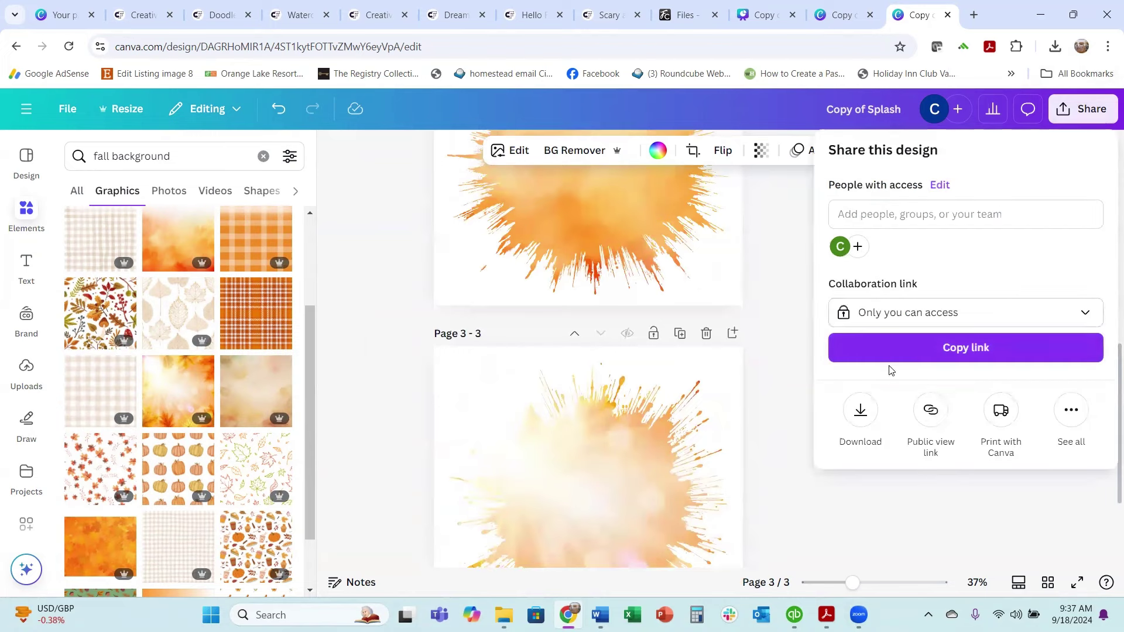
left_click(860, 411)
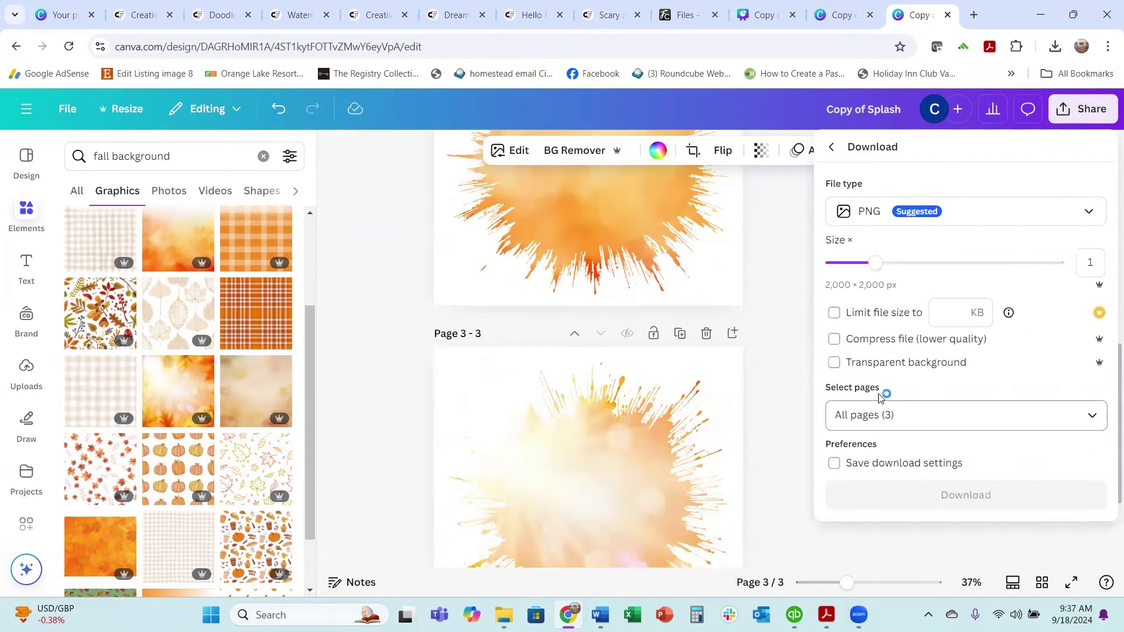
left_click(834, 363)
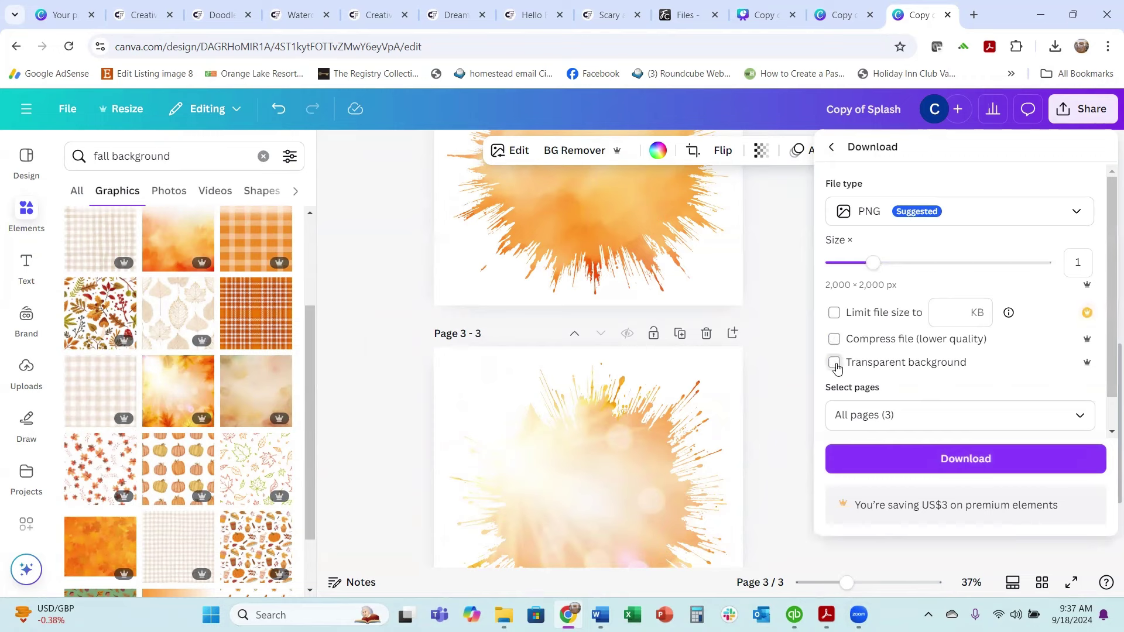
left_click(962, 472)
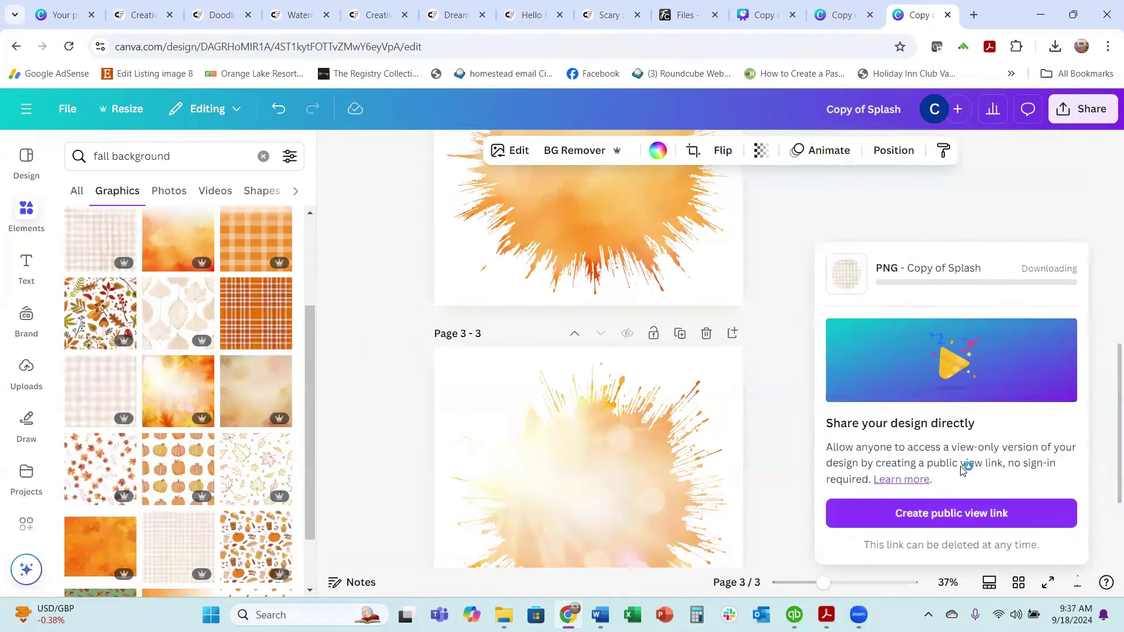
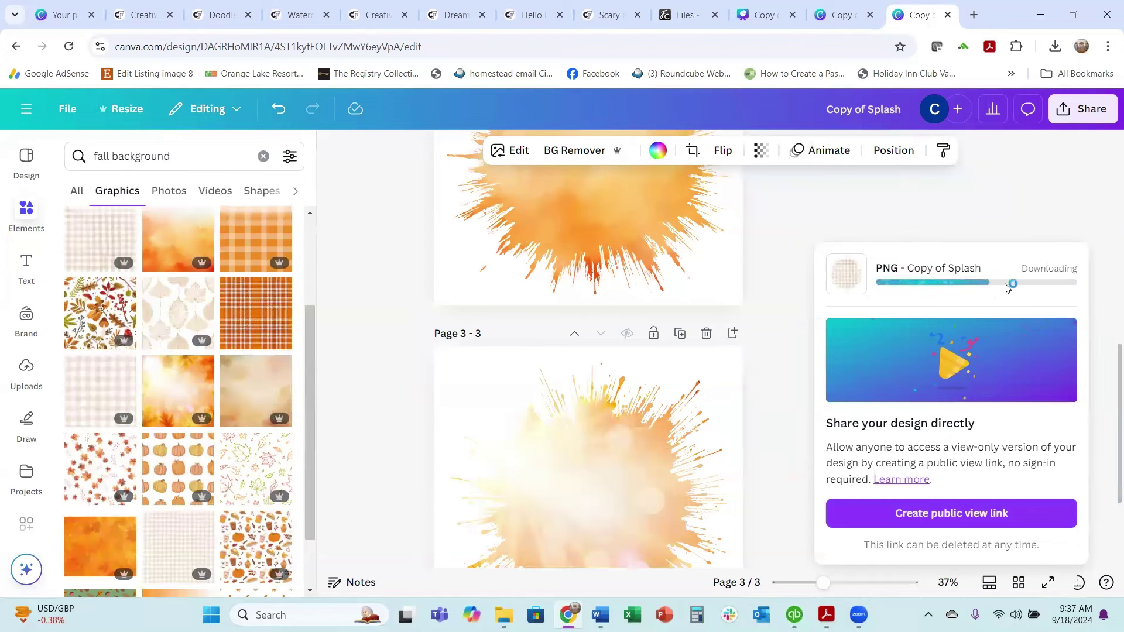
- Open the downloaded "Copy of Splash.zip" and extract it into the "Copy of Splash" folder in Downloads
left_click(1055, 47)
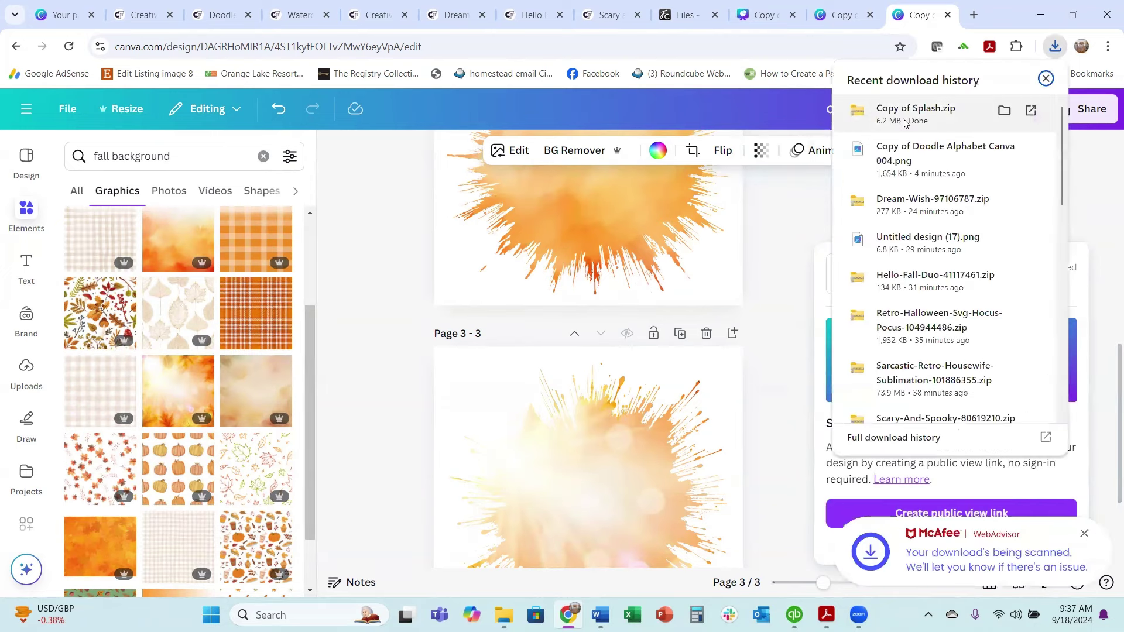
left_click(905, 123)
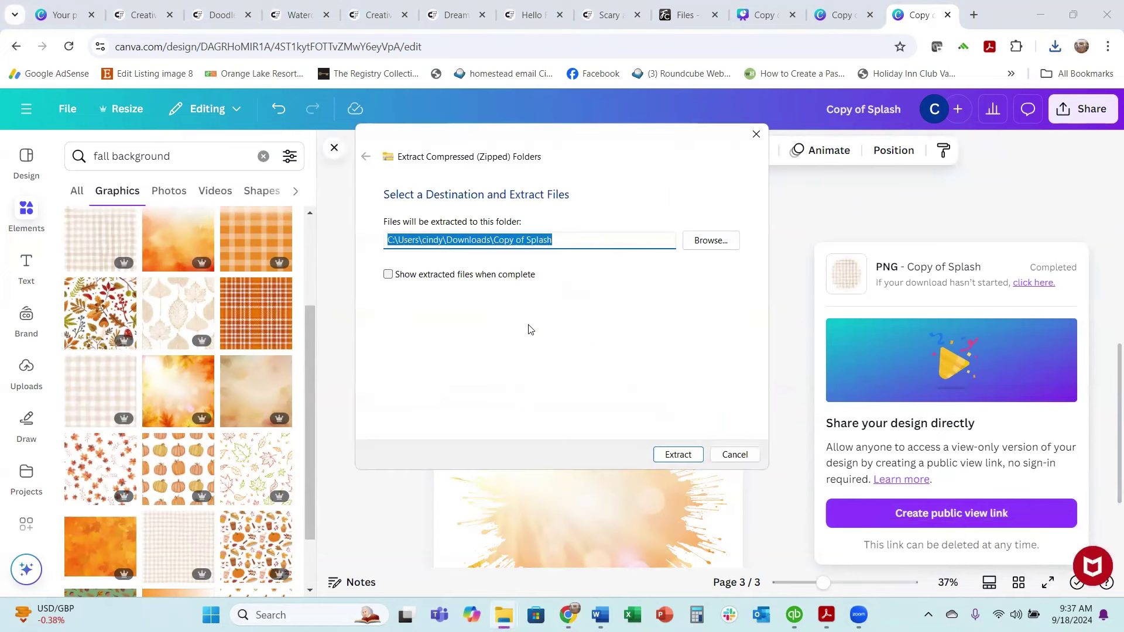
left_click(573, 241)
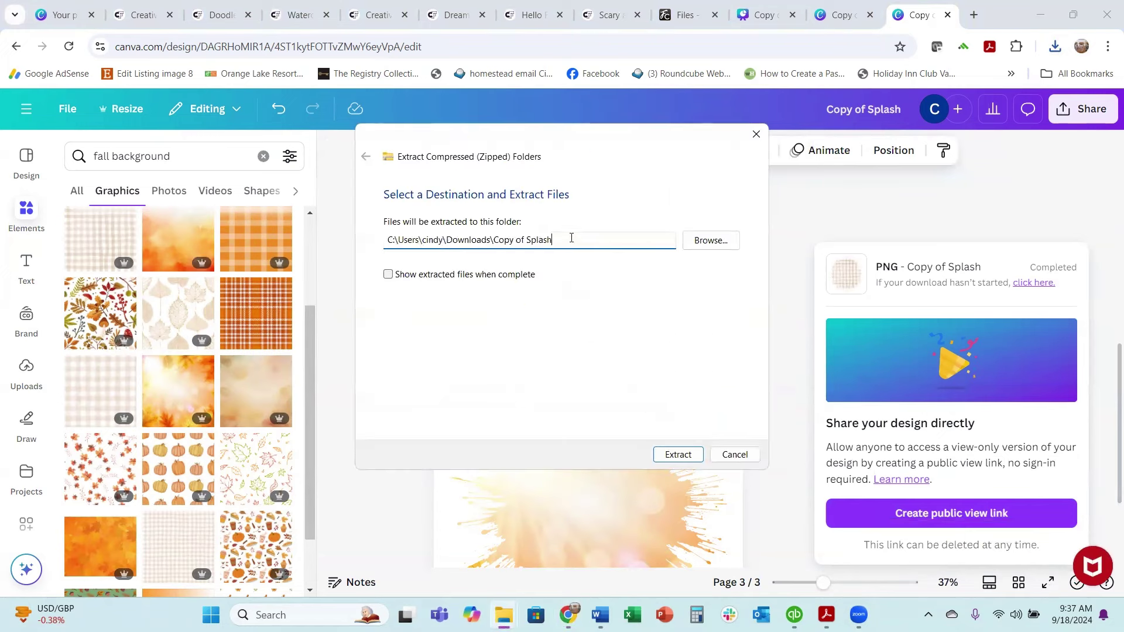
left_click(682, 453)
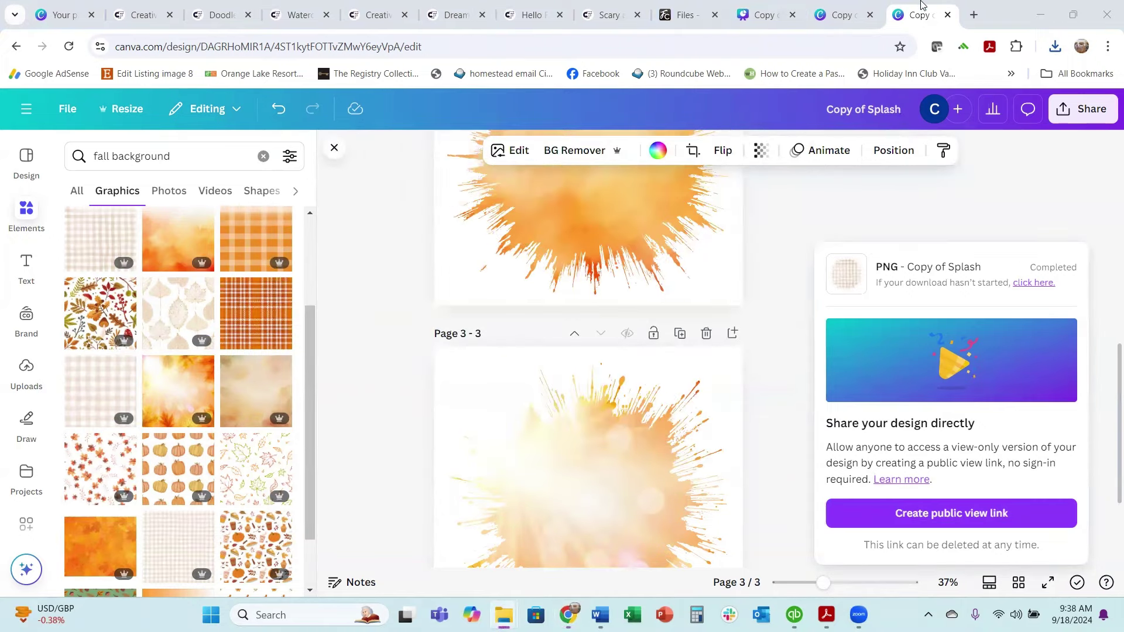
- Close the Splash, Doodle Alphabet and Digital Business Card template designs and switch to the "Your paragraph text" design
left_click(947, 16)
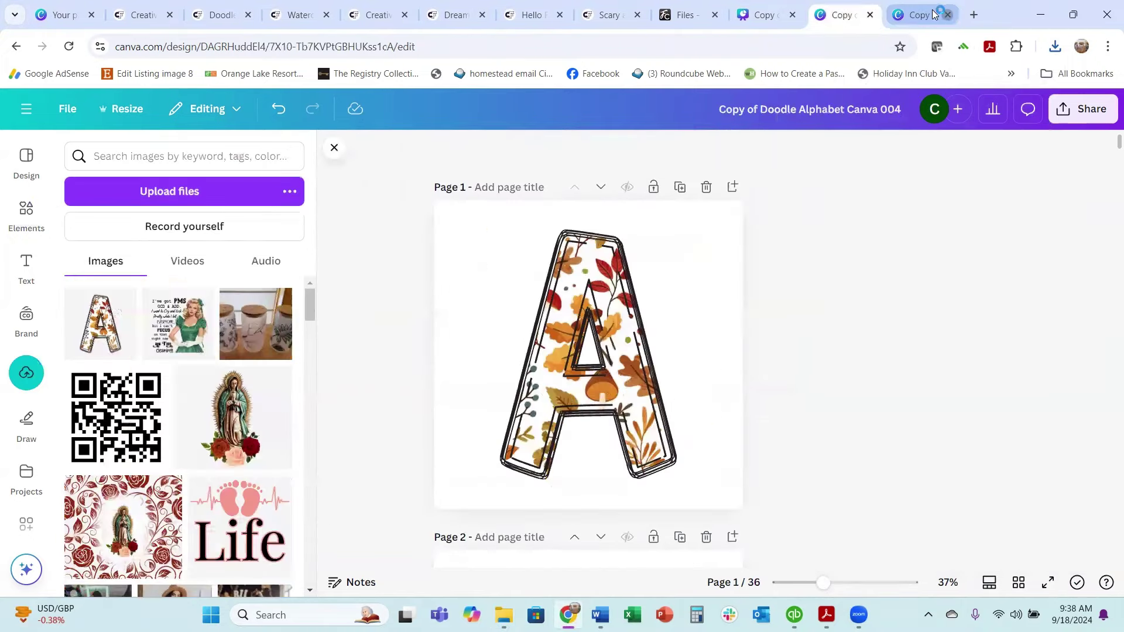
left_click(947, 16)
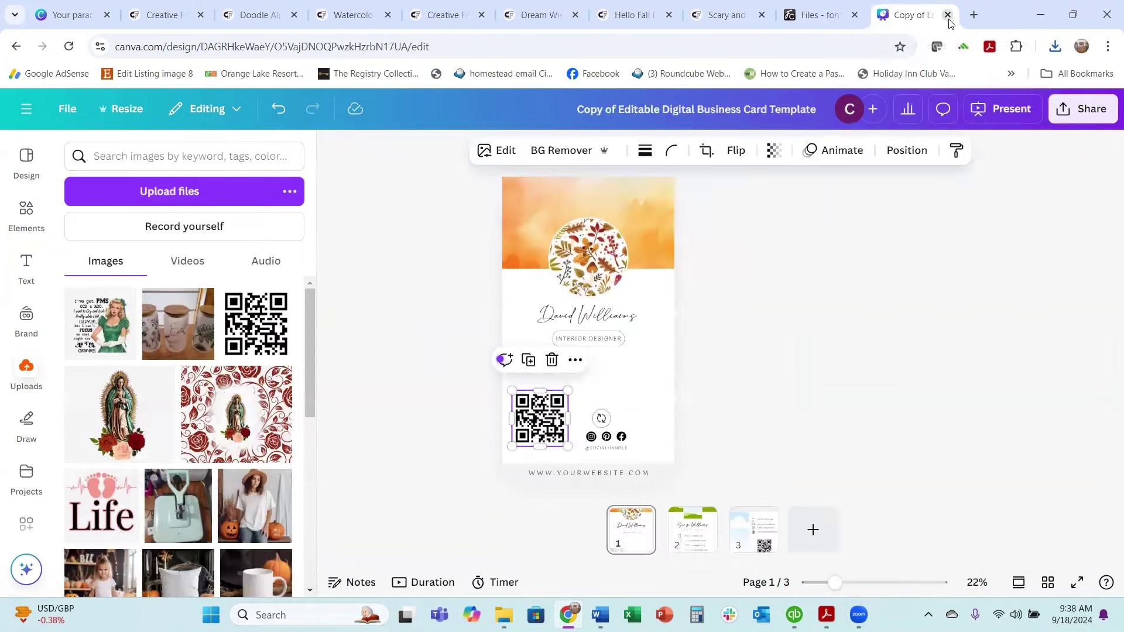
left_click(947, 15)
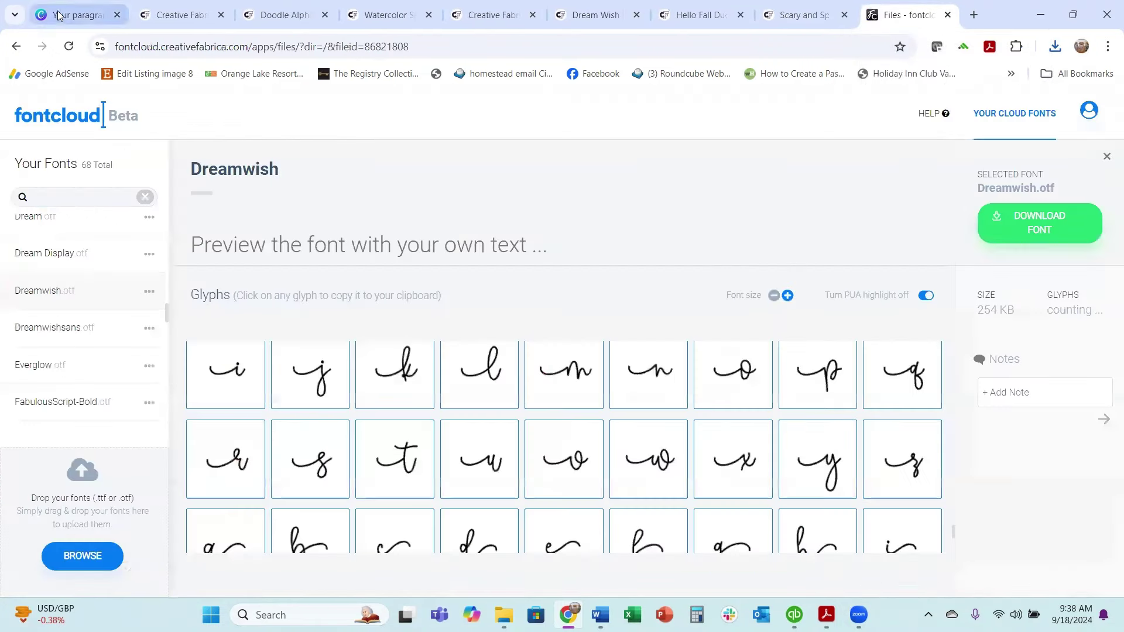
left_click(68, 15)
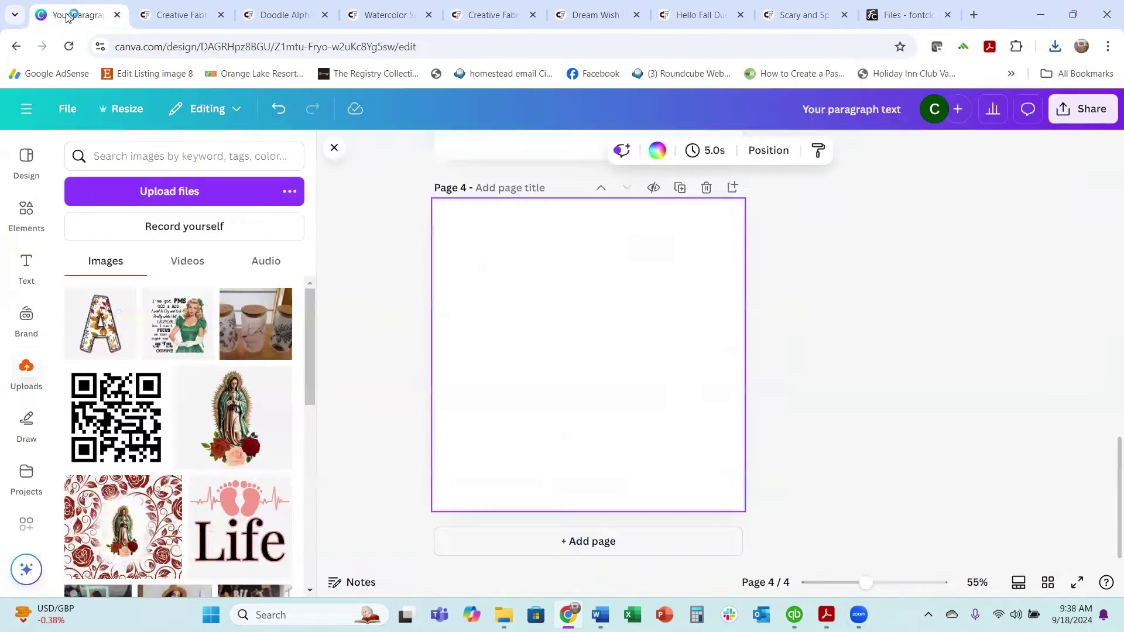
- Upload the three PNG files from the "Copy of Splash1" folder in Downloads
left_click(163, 194)
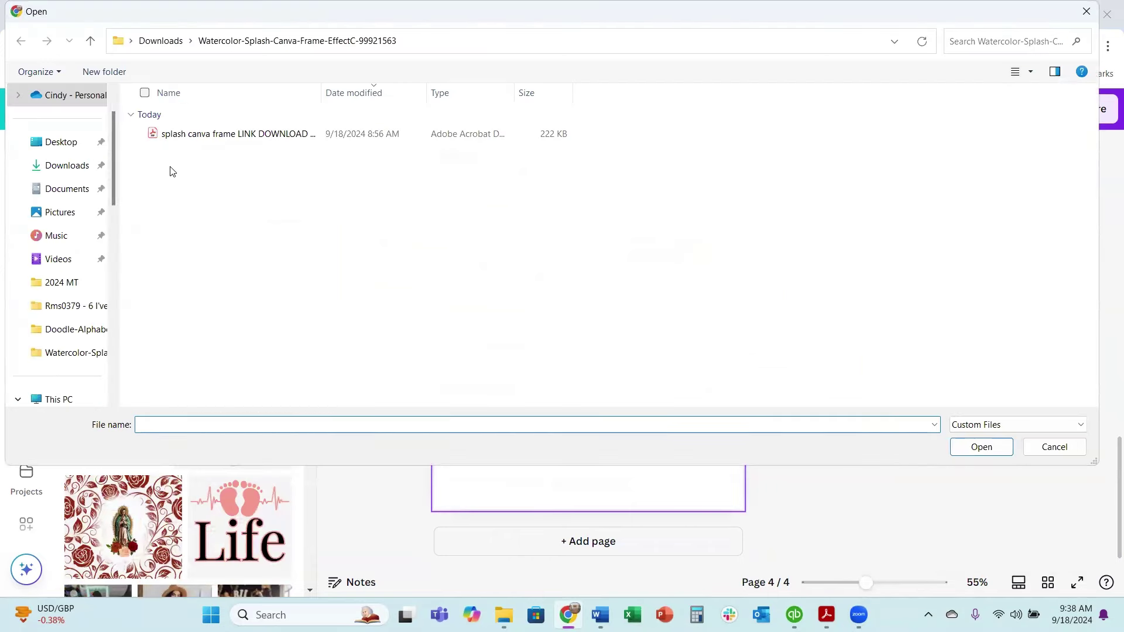
left_click(65, 166)
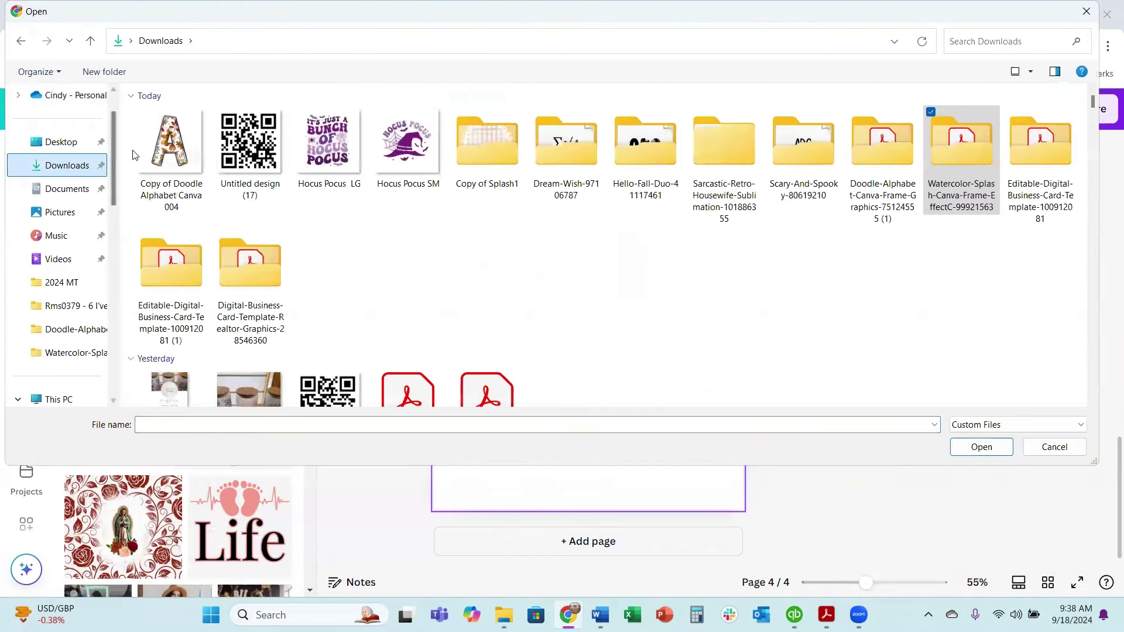
double_click(480, 161)
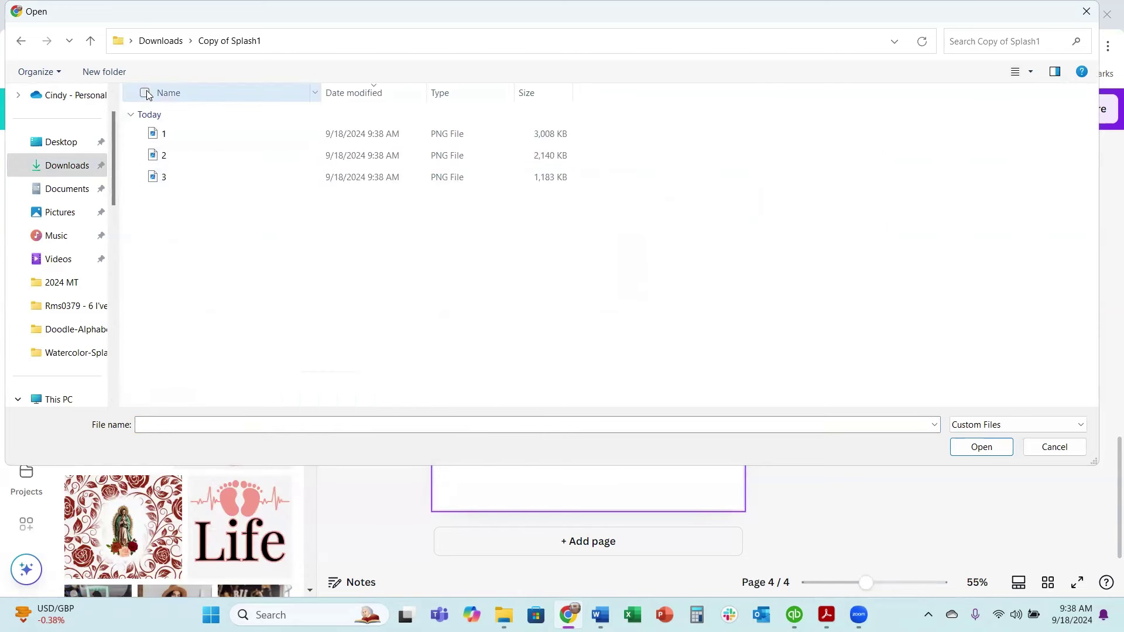
left_click(147, 93)
left_click(982, 448)
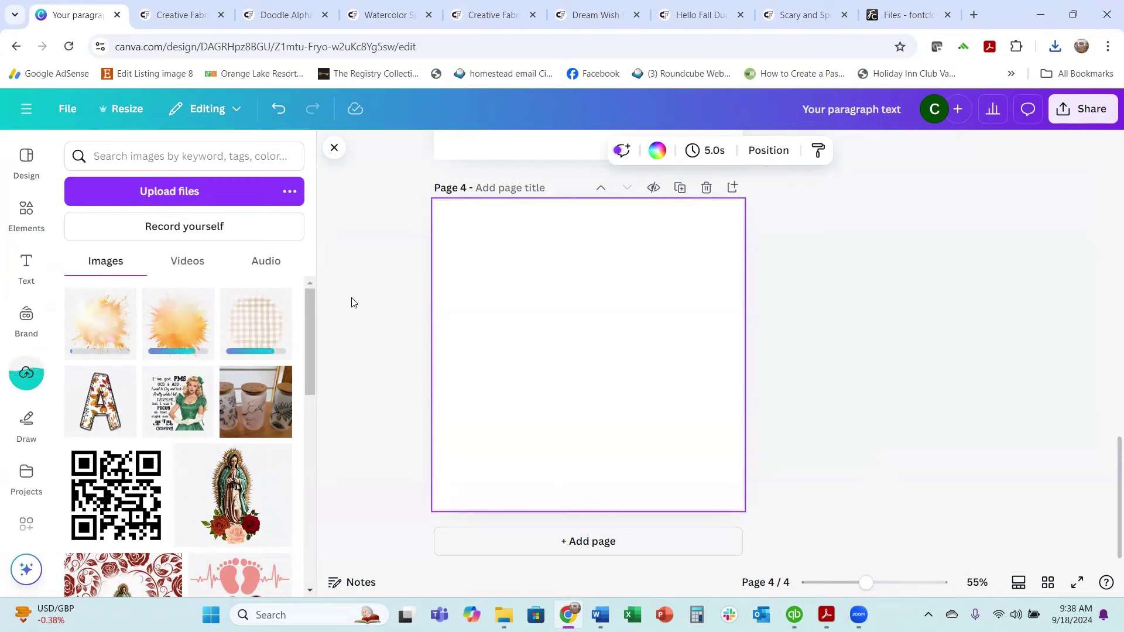
- Add the uploaded orange splash image to page 3 and enlarge it to cover the whole 8 by 8 in page
scroll(361, 310, "up", 5)
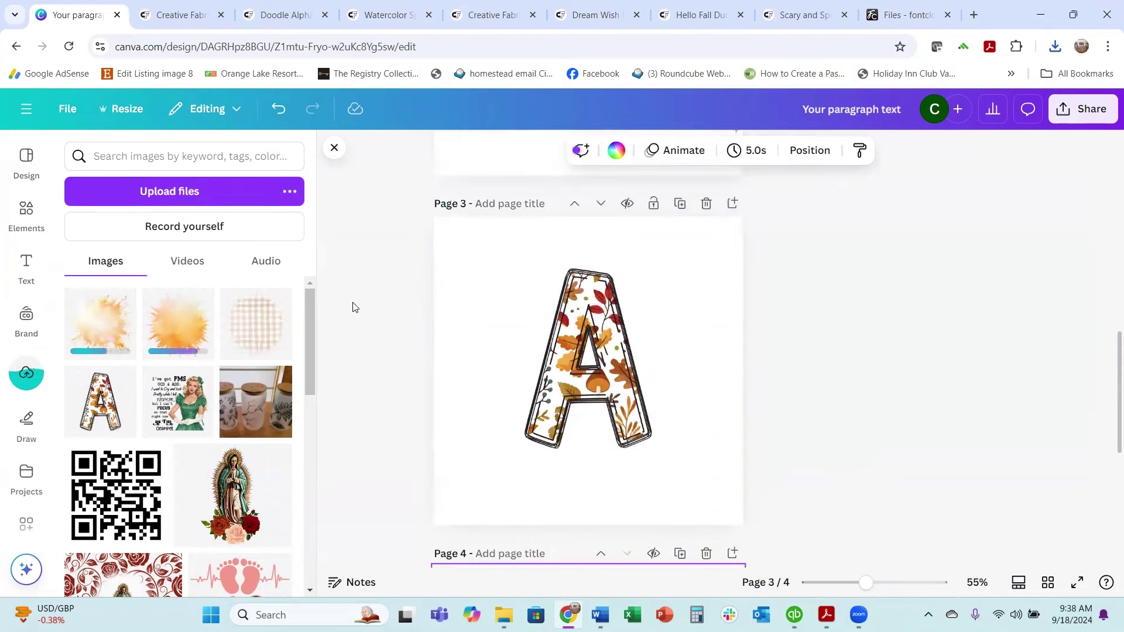
left_click(183, 335)
left_click_drag(621, 402, 661, 362)
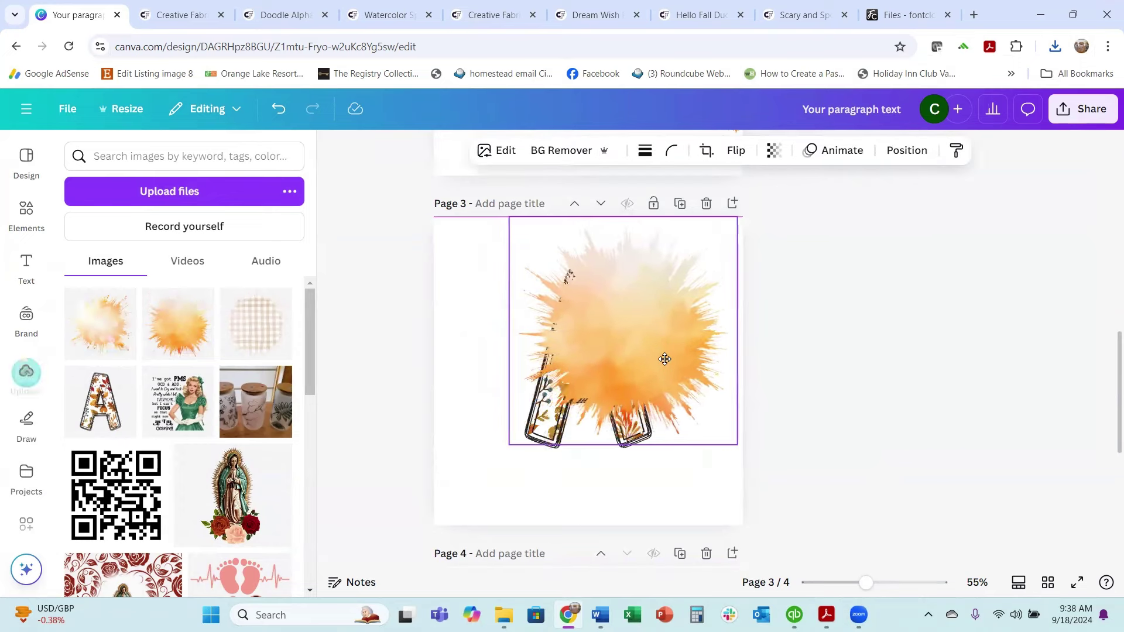
left_click_drag(491, 470, 434, 525)
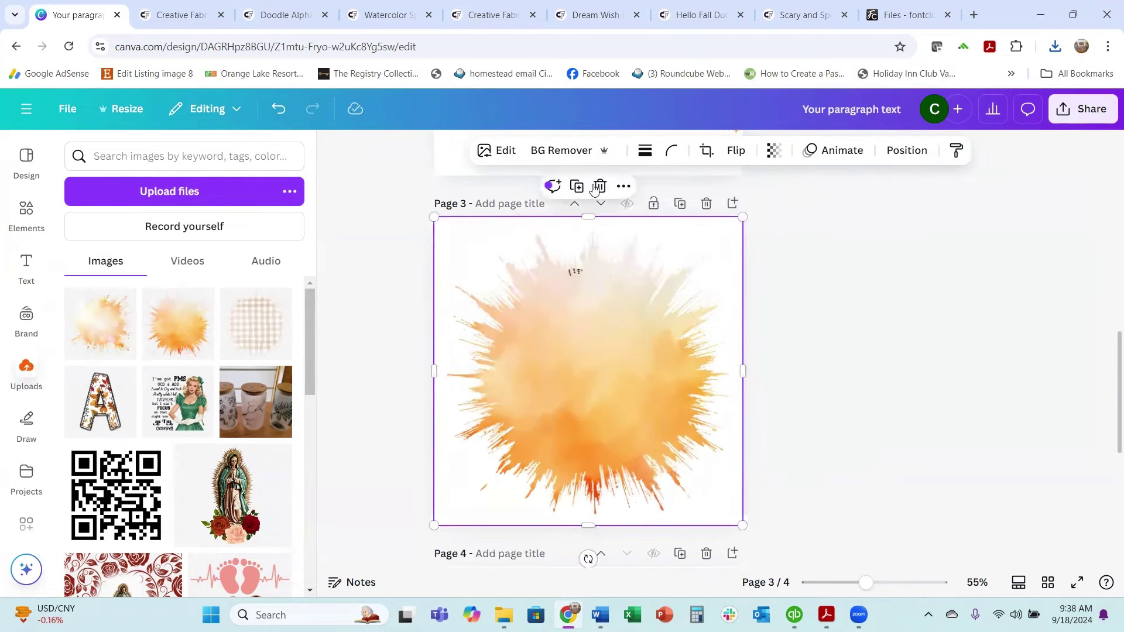
- Send the orange splash behind the leaf-patterned letter A and centre the letter vertically on page 3
left_click(903, 151)
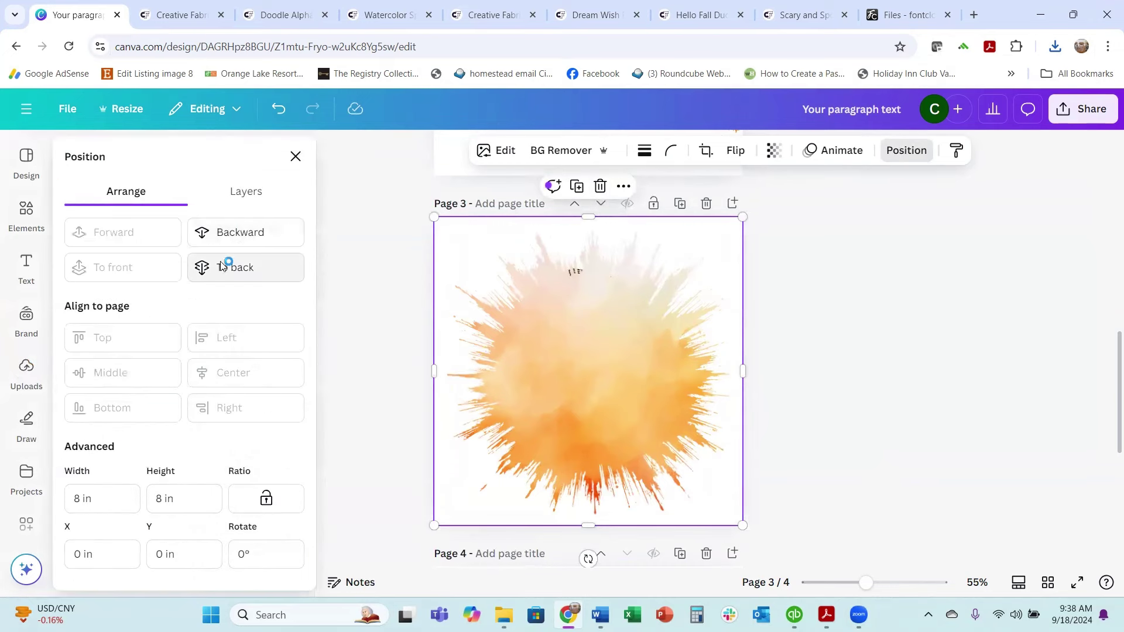
left_click(238, 232)
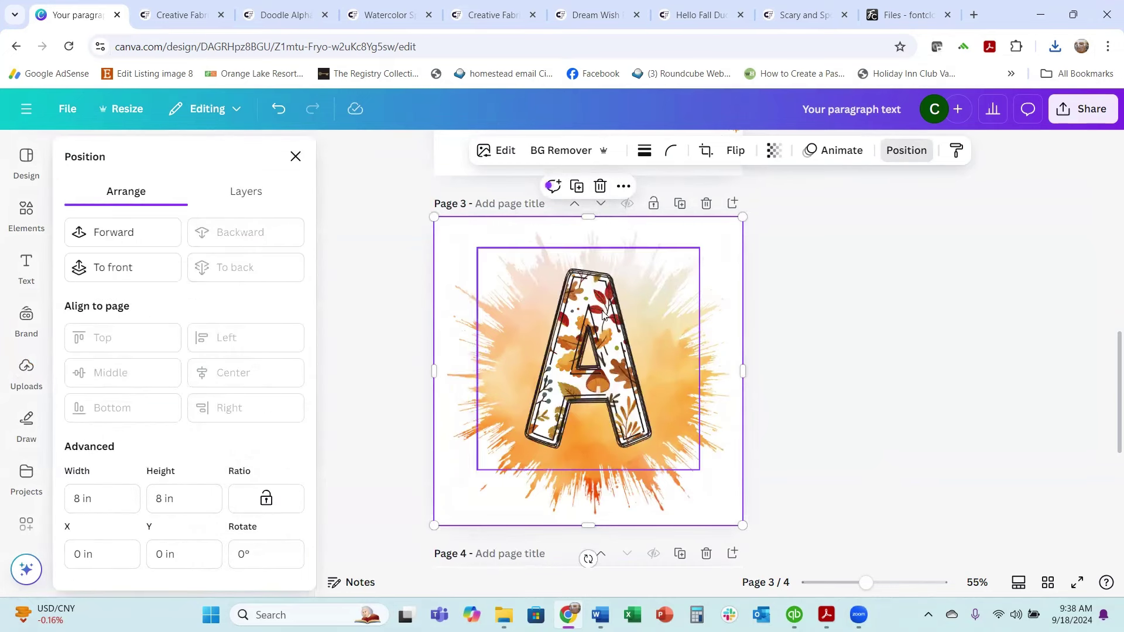
left_click_drag(566, 360, 566, 365)
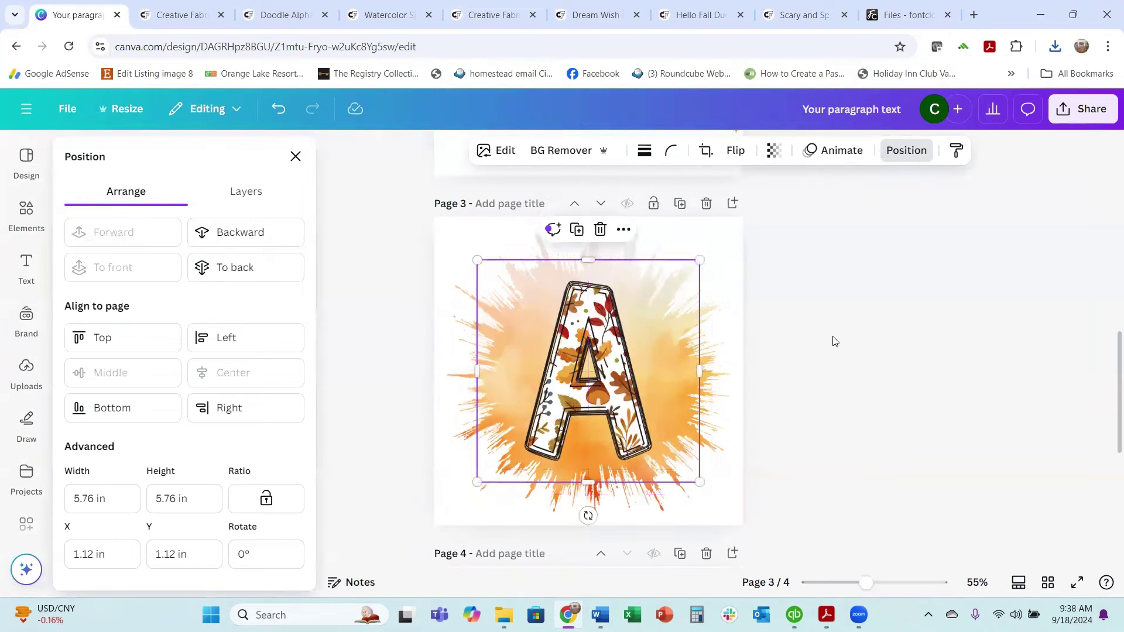
- Add the uploaded beige plaid splash image to page 2 and enlarge it to fill the page
scroll(820, 360, "up", 8)
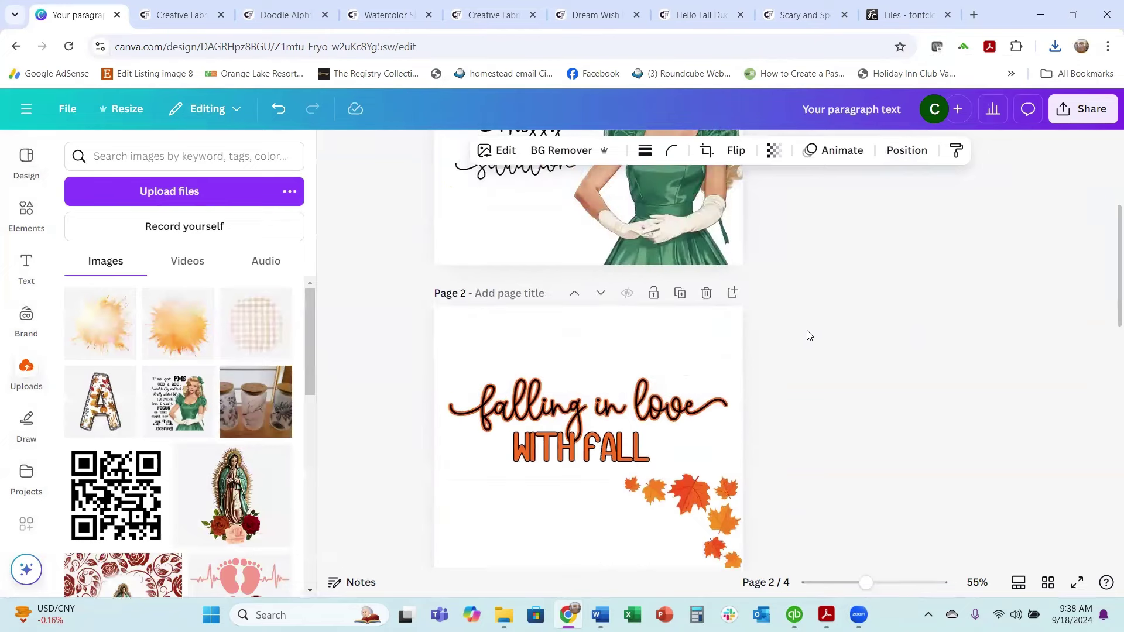
left_click(249, 340)
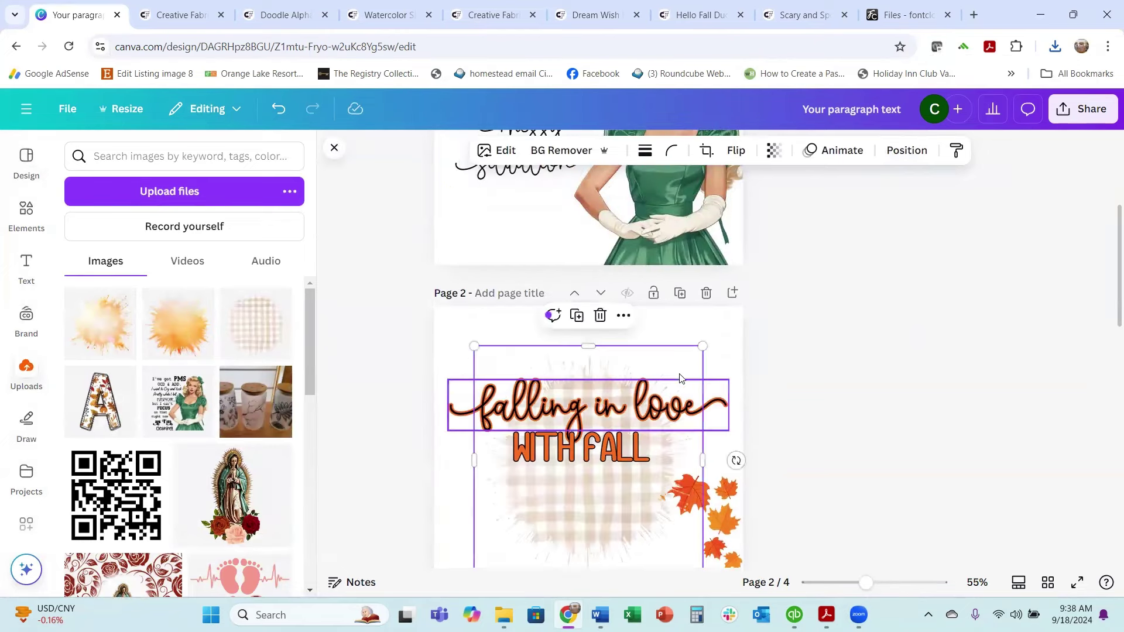
left_click_drag(702, 346, 743, 305)
scroll(490, 505, "down", 1)
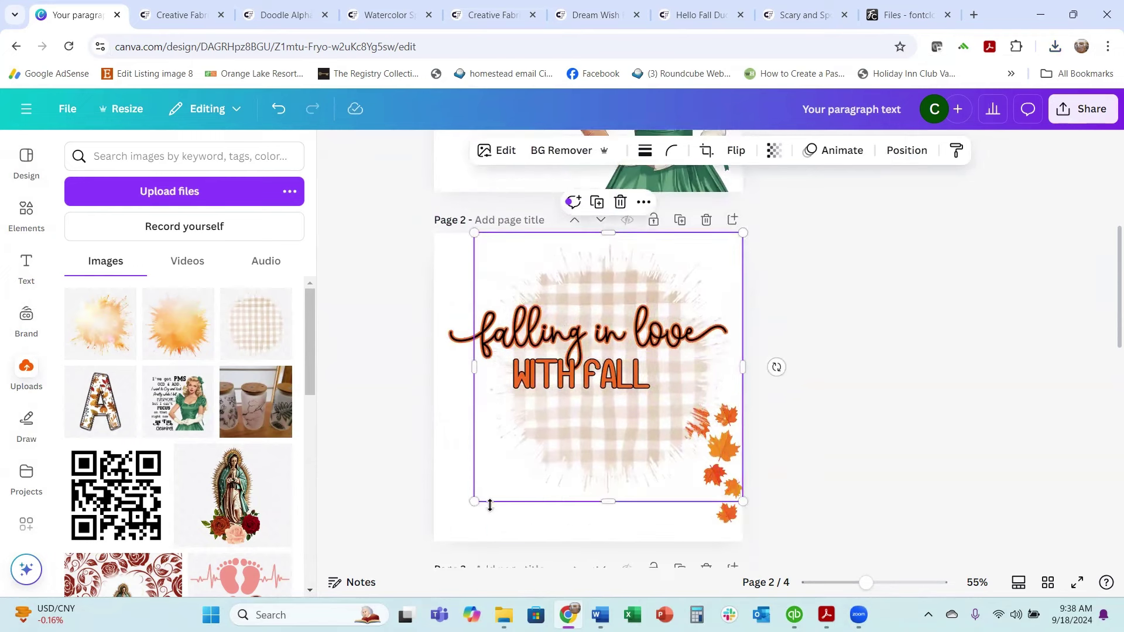
left_click_drag(474, 503, 434, 541)
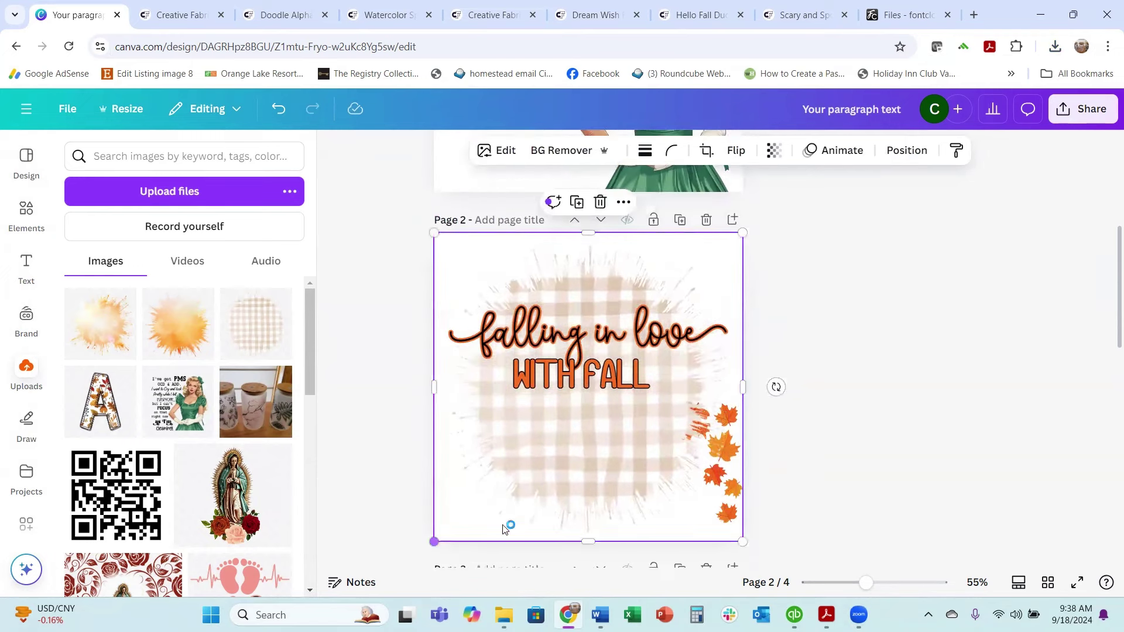
left_click(771, 504)
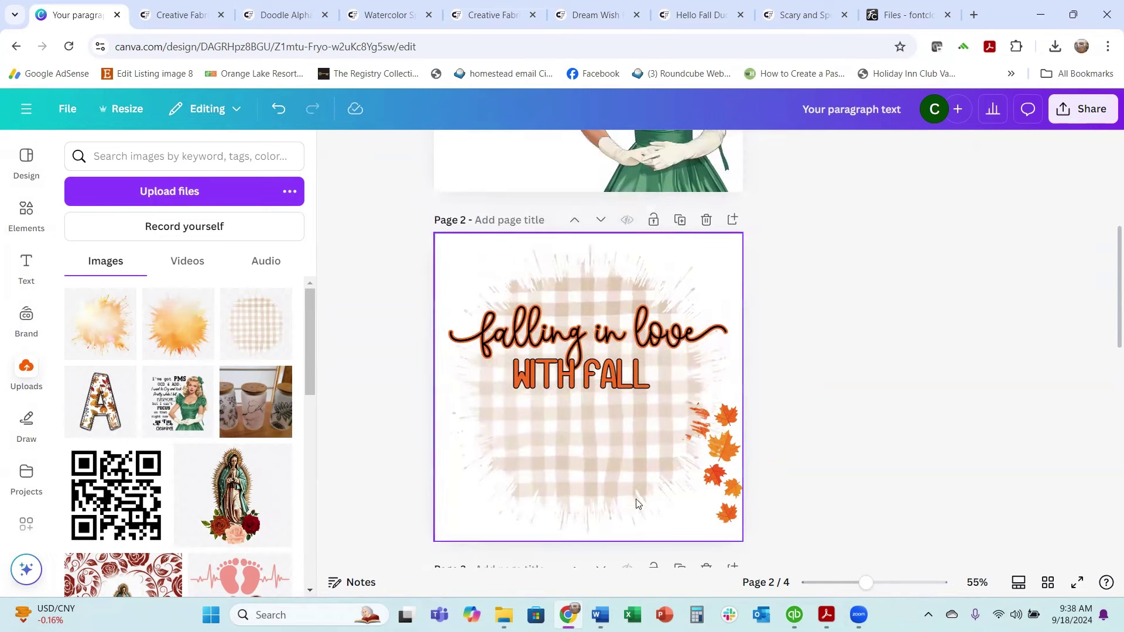
- Delete the autumn leaves graphic from page 2 and move both text lines down to the middle of the plaid splash
left_click(678, 473)
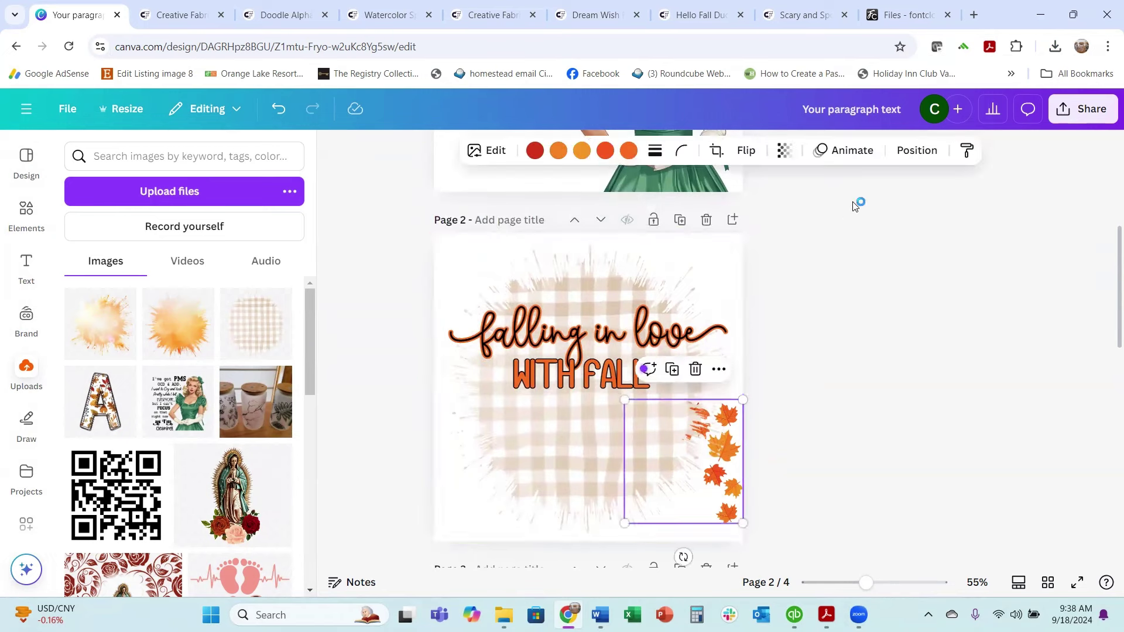
key("Delete")
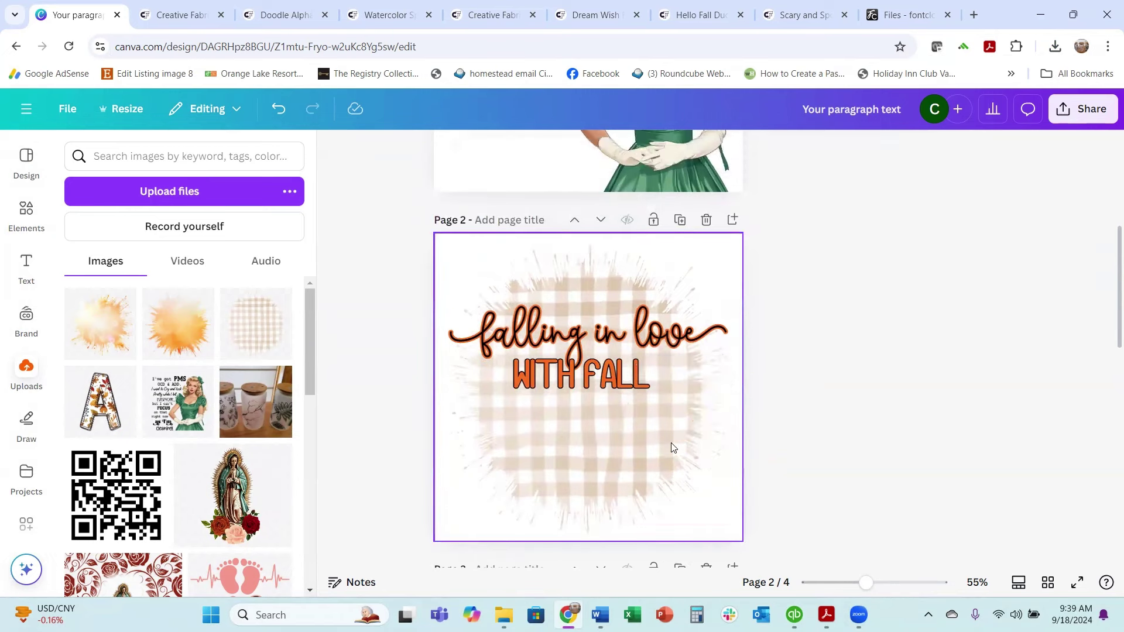
left_click_drag(595, 386, 596, 448)
left_click_drag(593, 339, 581, 370)
left_click(575, 431)
left_click_drag(576, 431, 573, 428)
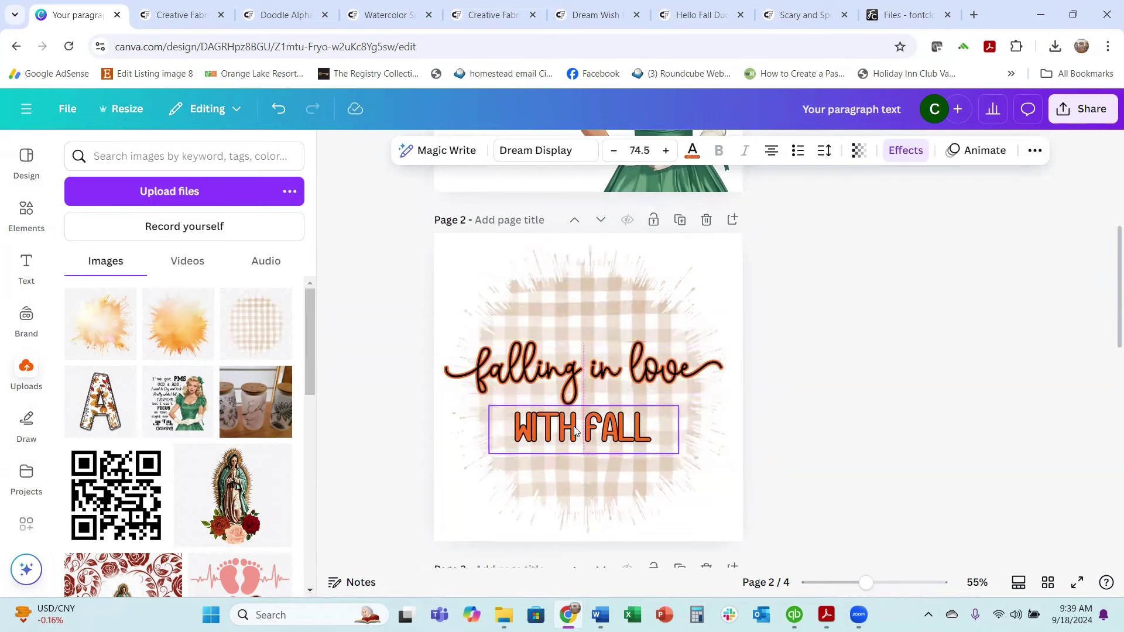
left_click(638, 364)
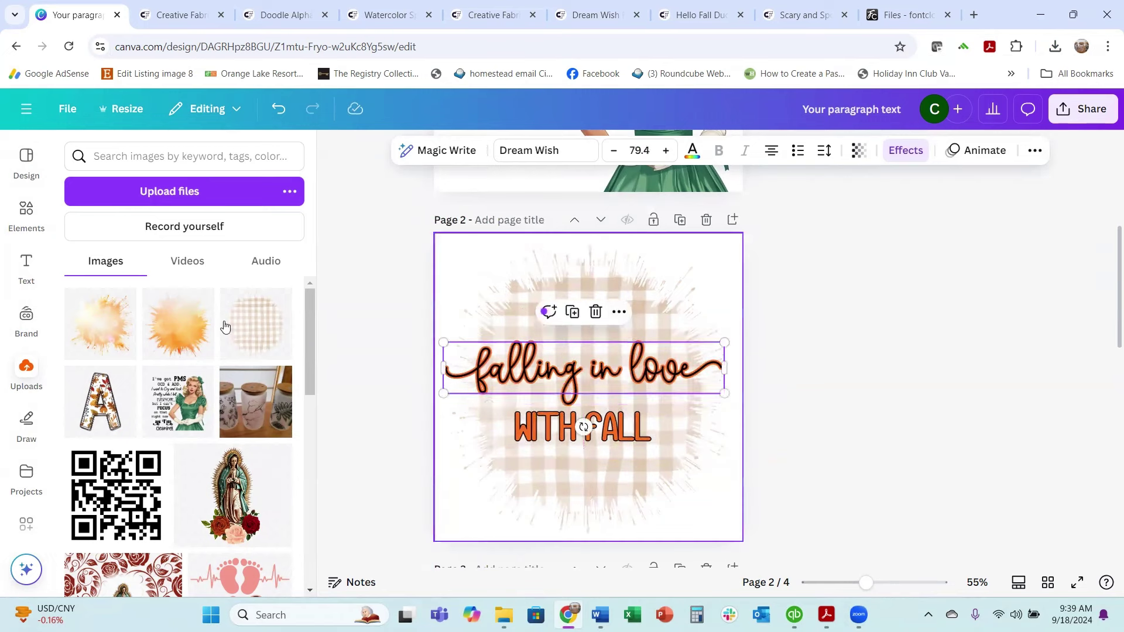
left_click(905, 151)
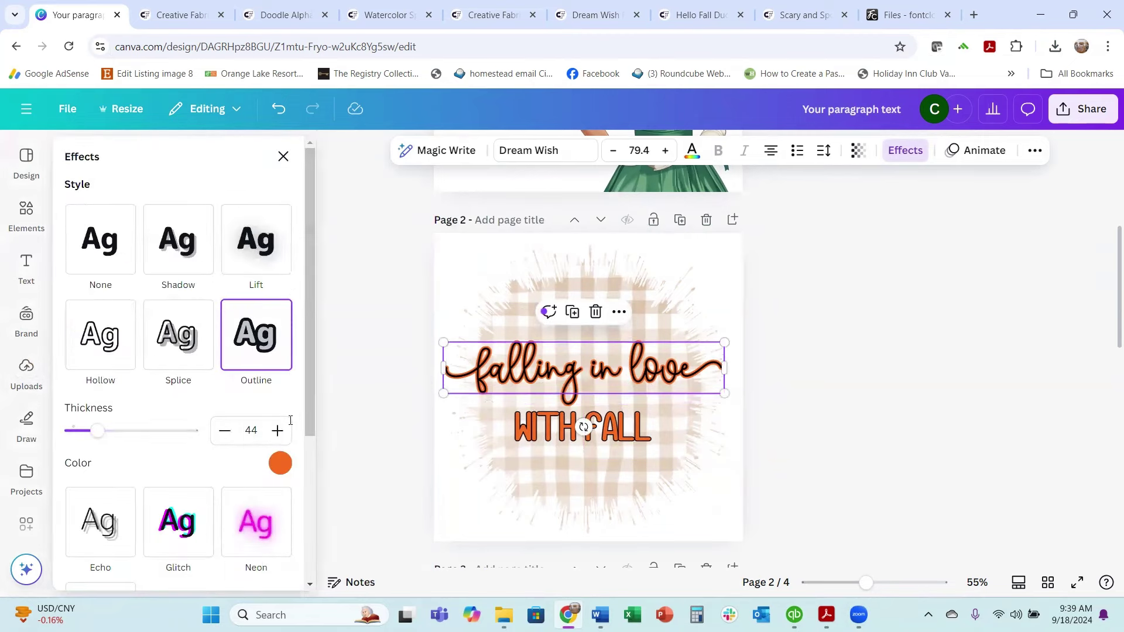
left_click(281, 464)
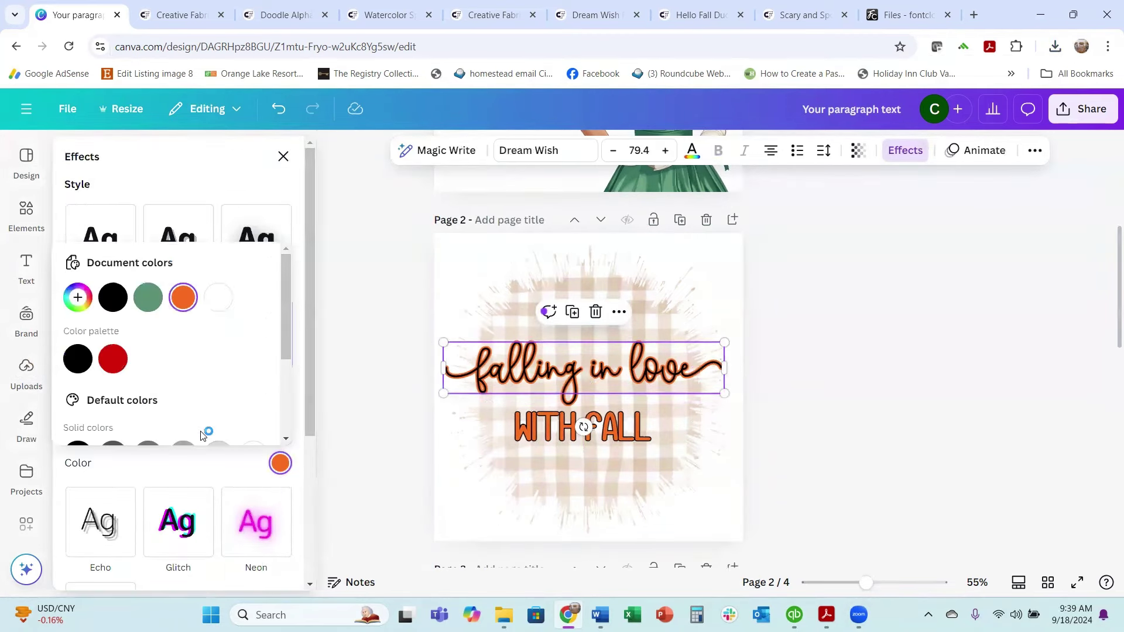
scroll(208, 388, "down", 3)
scroll(205, 378, "up", 3)
- Change the text color of "WITH FALL" to the plaid image's beige photo color #e1ccb6
left_click(583, 431)
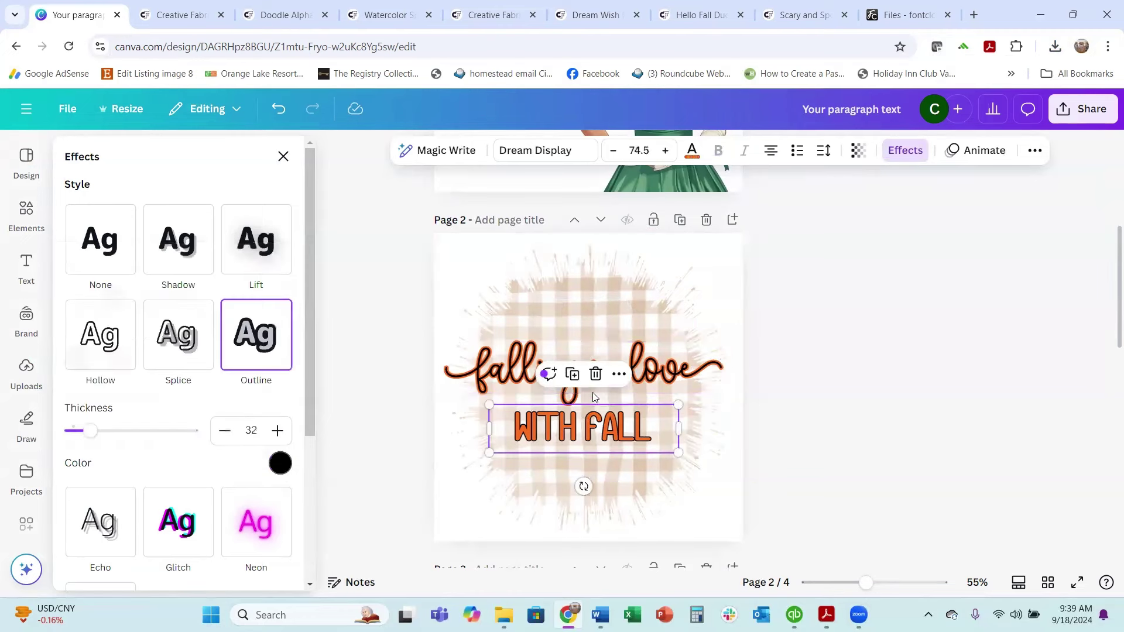
left_click(691, 152)
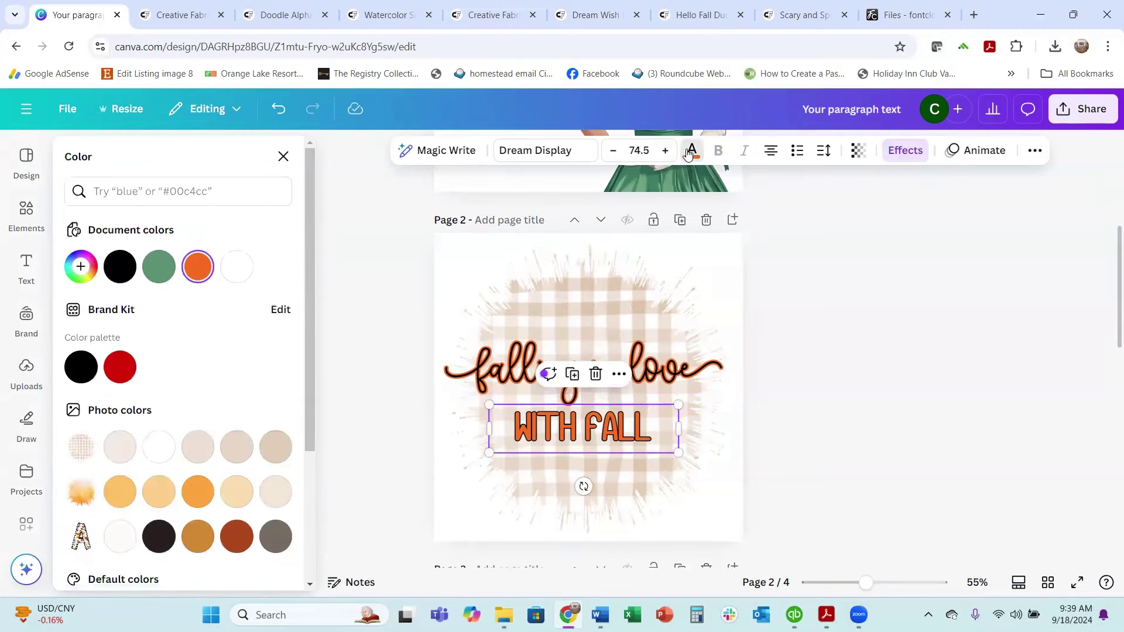
left_click(118, 461)
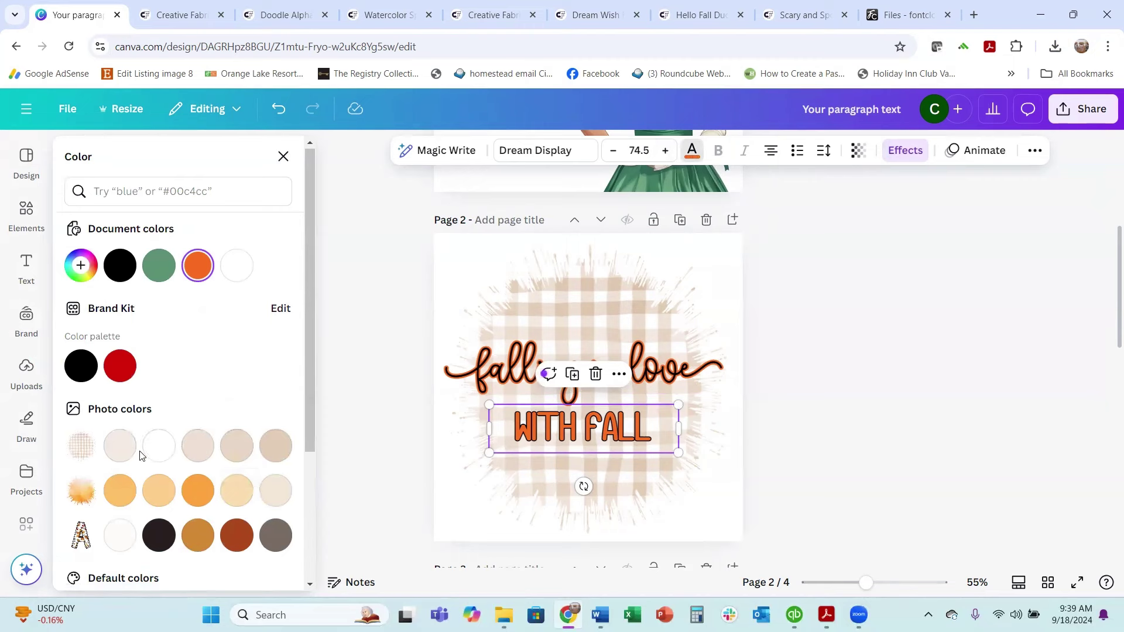
left_click(280, 538)
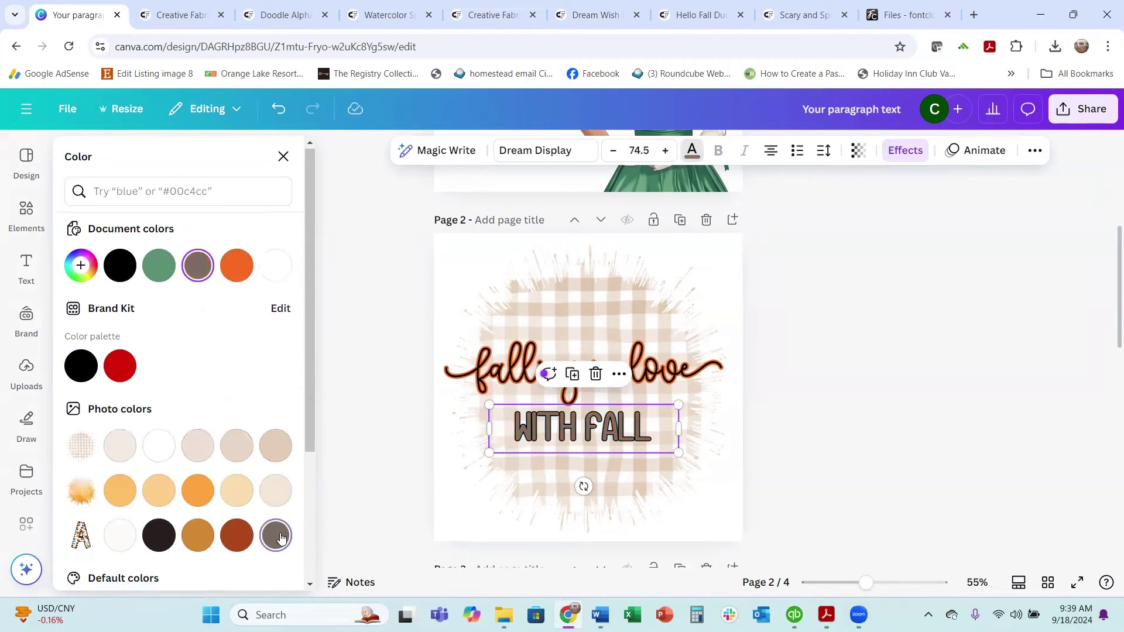
left_click(277, 449)
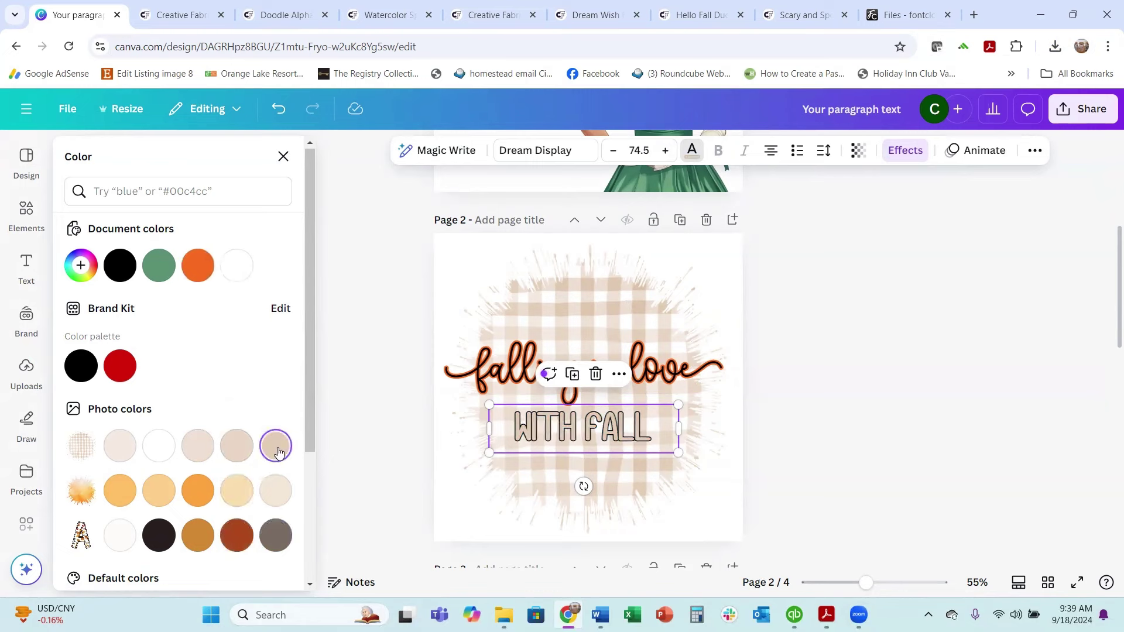
- Recolor the "falling in love" text with the same beige #e1ccb6 and deselect it
left_click(681, 377)
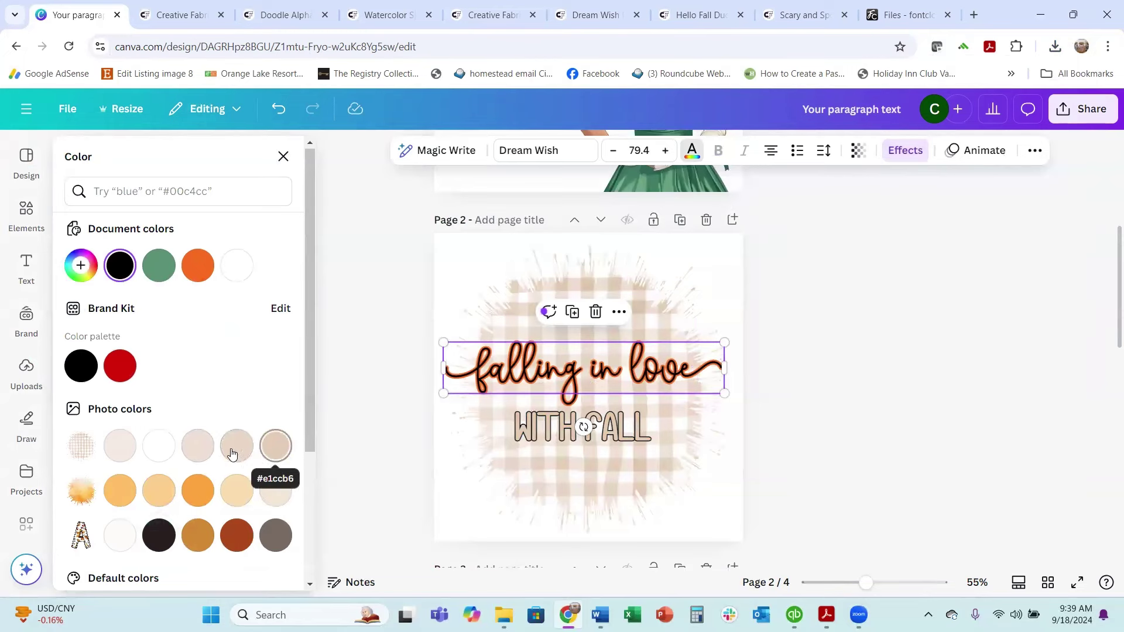
left_click(284, 455)
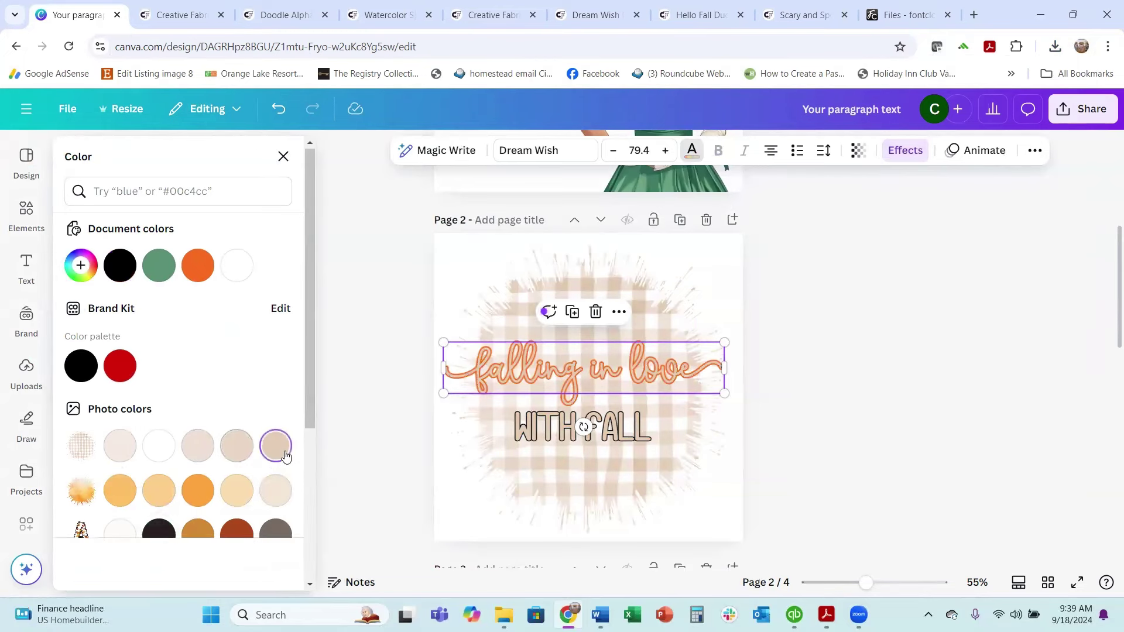
key("Escape")
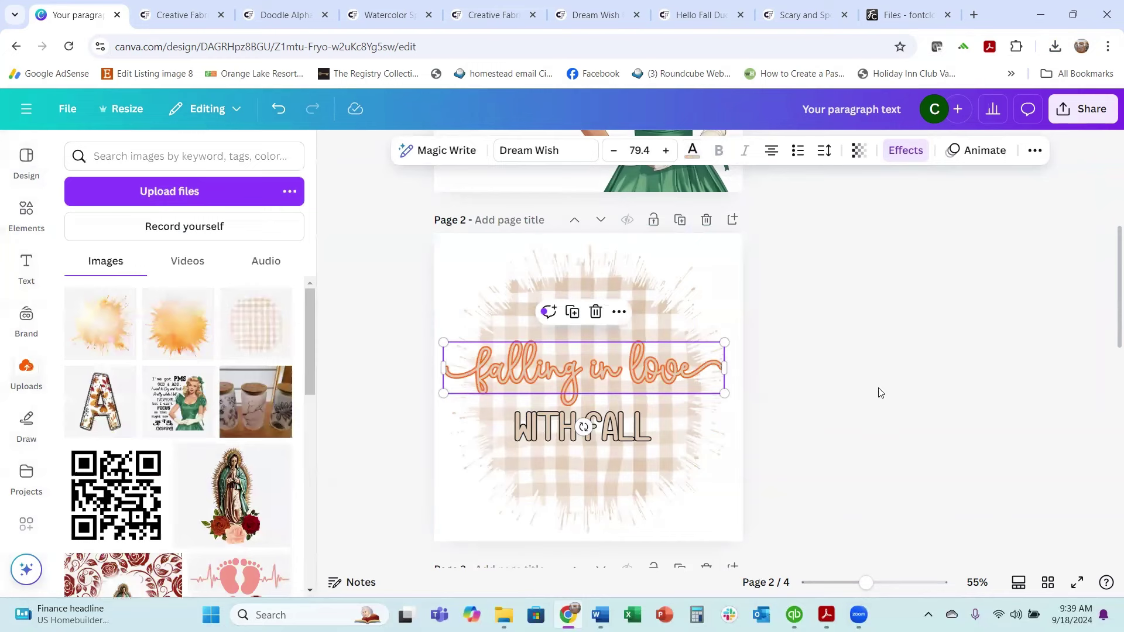
left_click(879, 392)
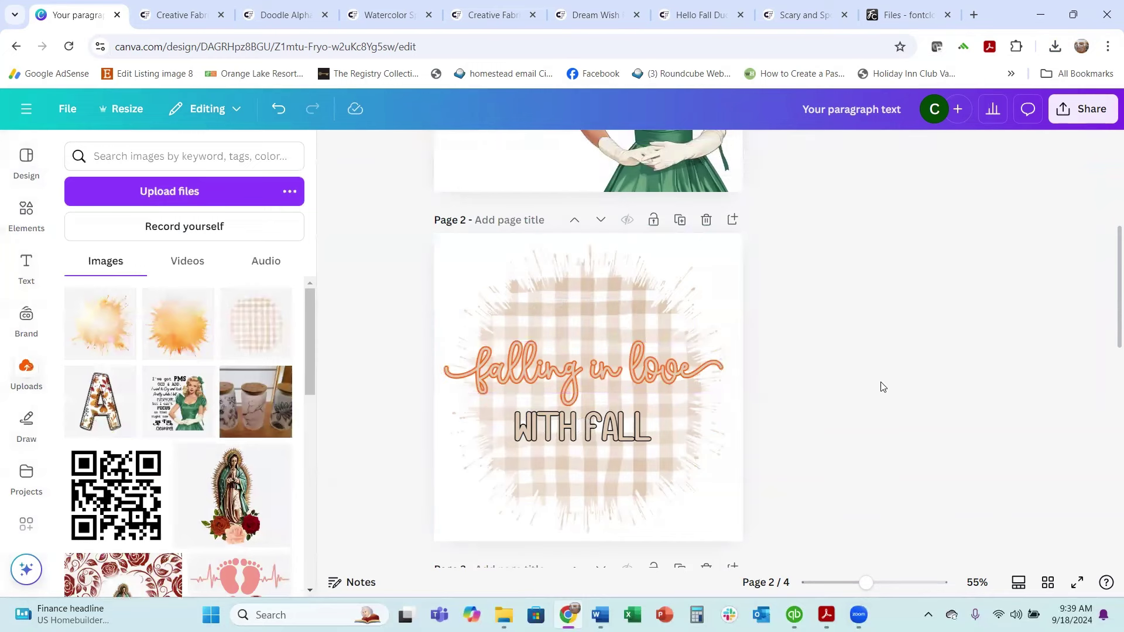
- Search the elements for fall leaves graphics, add the three-leaf graphic to page 2 and move it up above "WITH FALL"
left_click(26, 213)
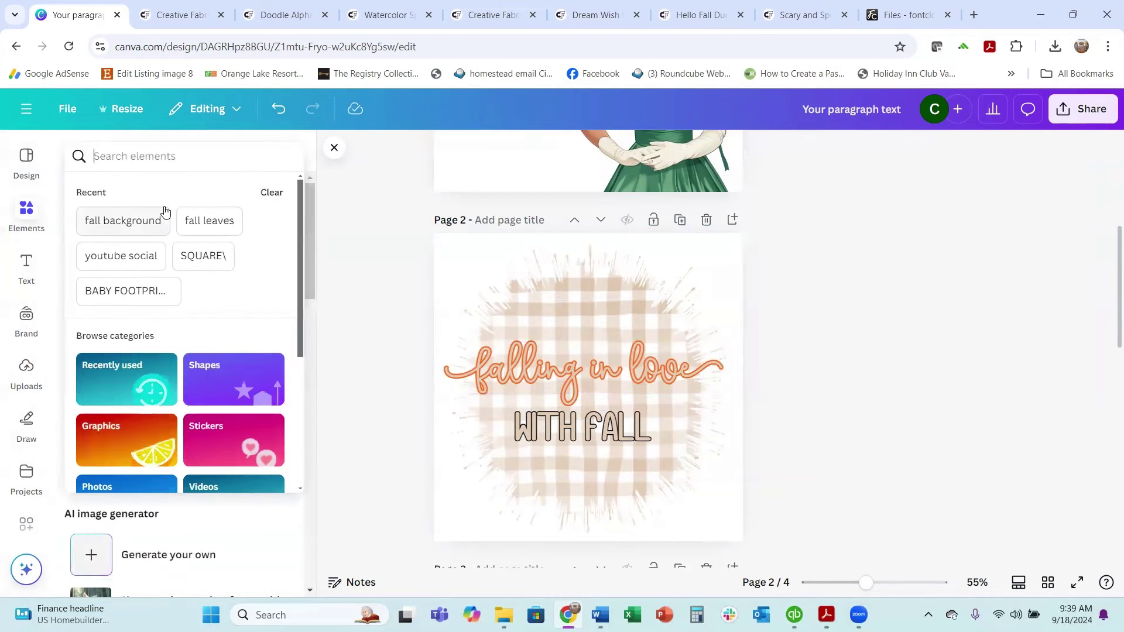
type("fall al")
key("BackSpace")
key("BackSpace")
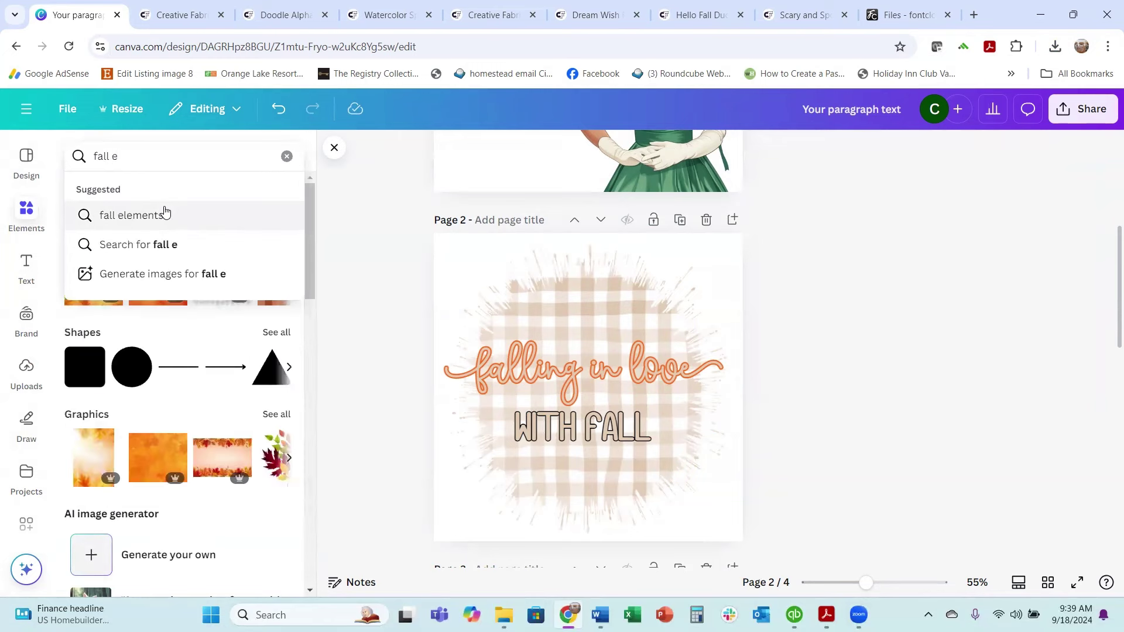
type("leaves")
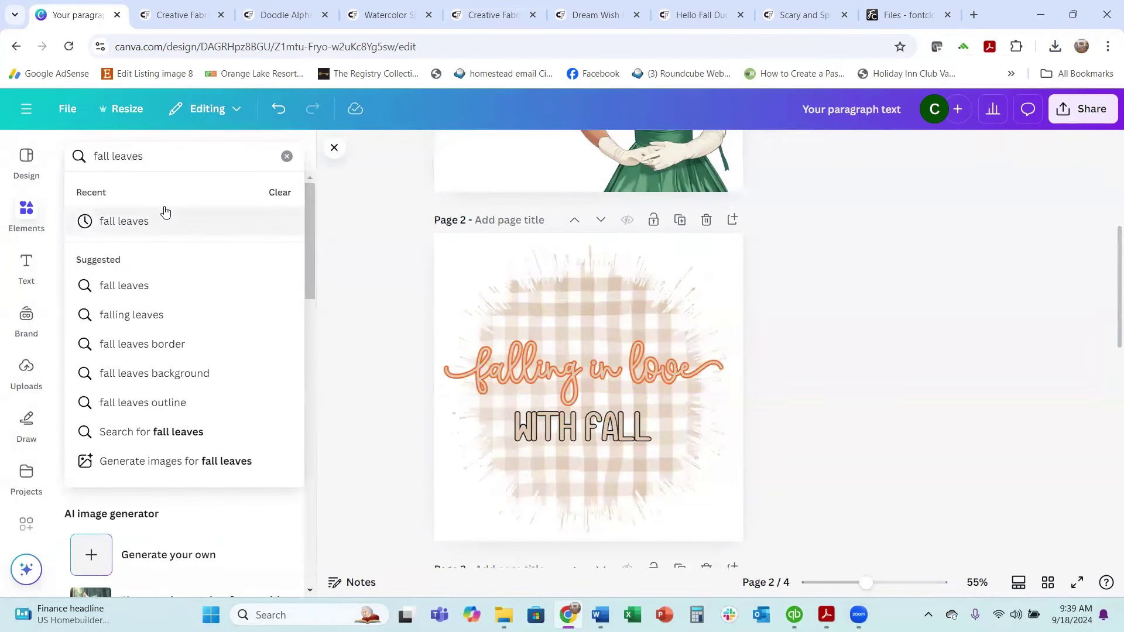
left_click(165, 212)
left_click(124, 192)
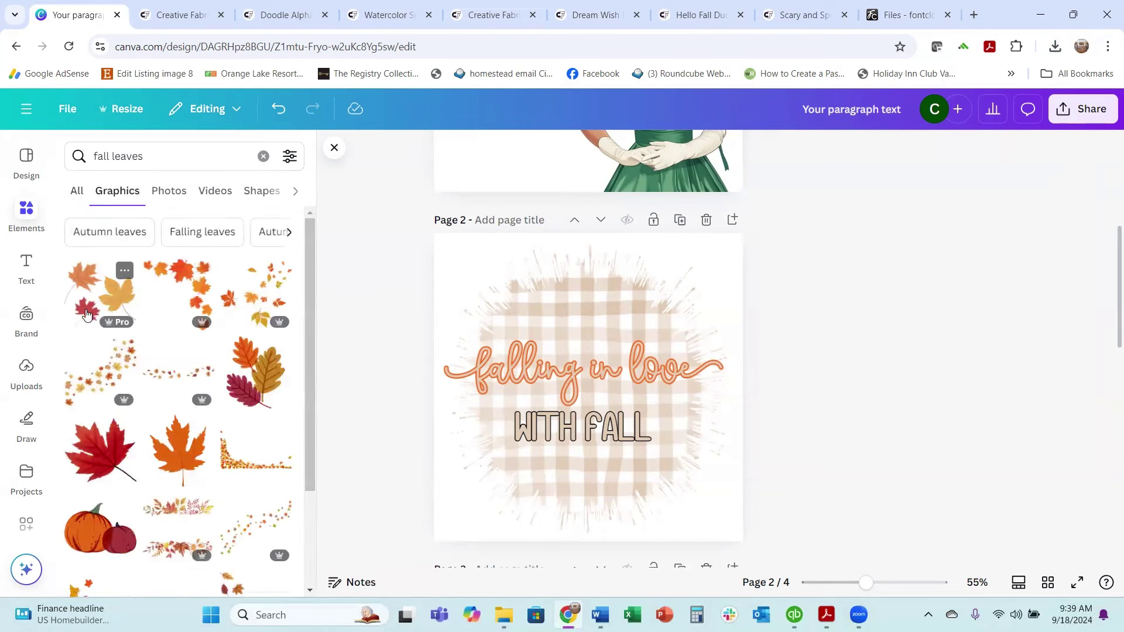
left_click(86, 315)
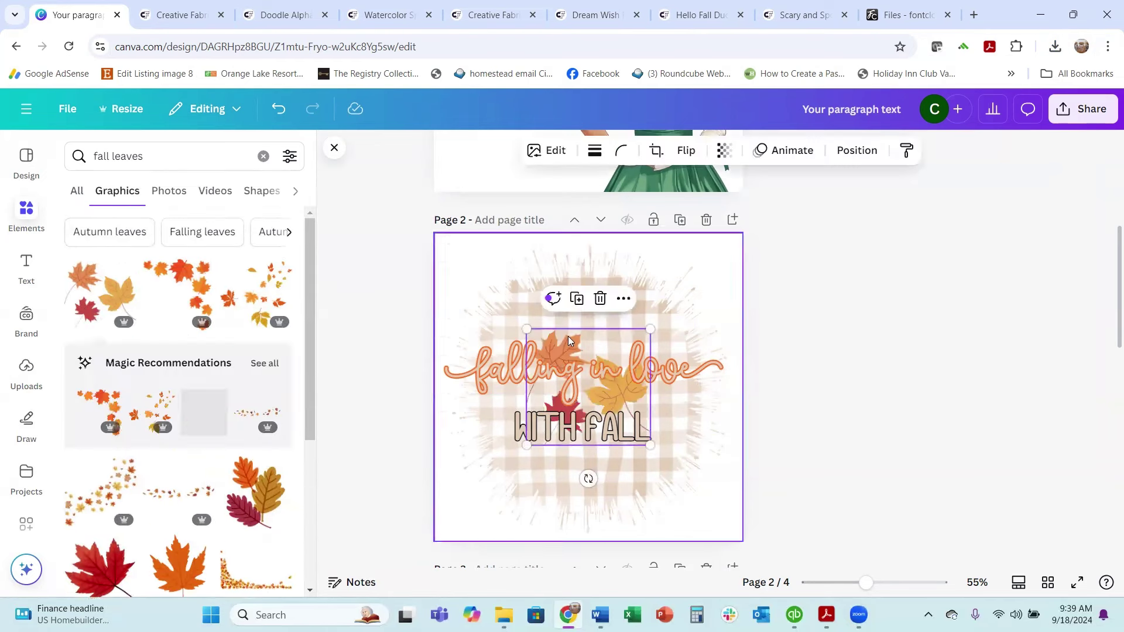
left_click_drag(566, 336, 608, 264)
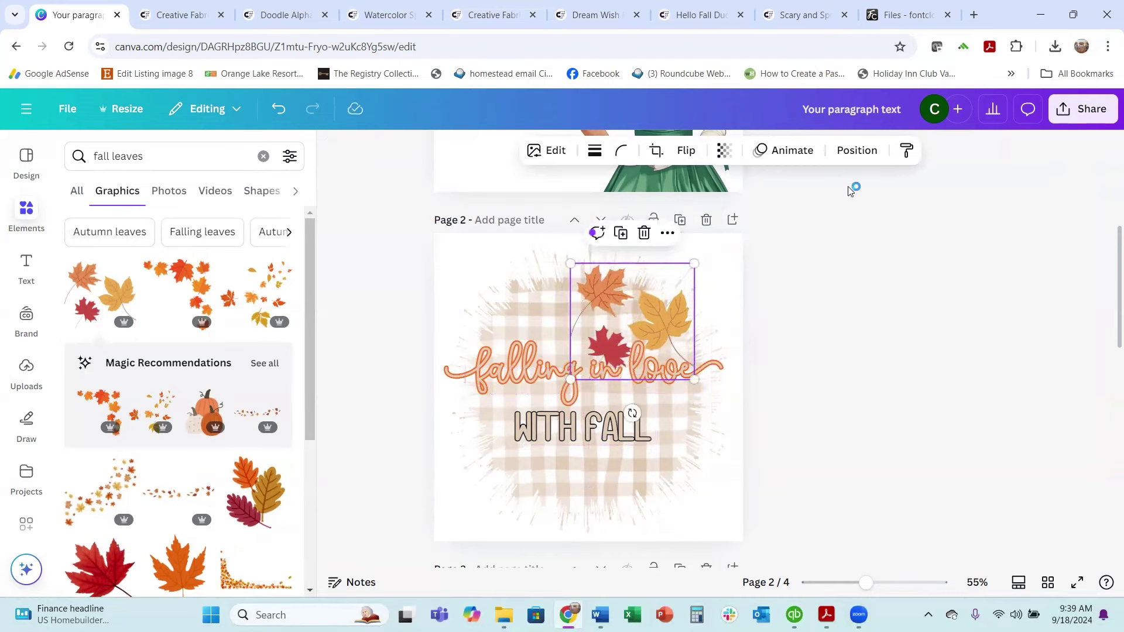
- Apply a Drop shadow to the three-leaf graphic with blur amount 21, angle 29 and distance 83
left_click(546, 151)
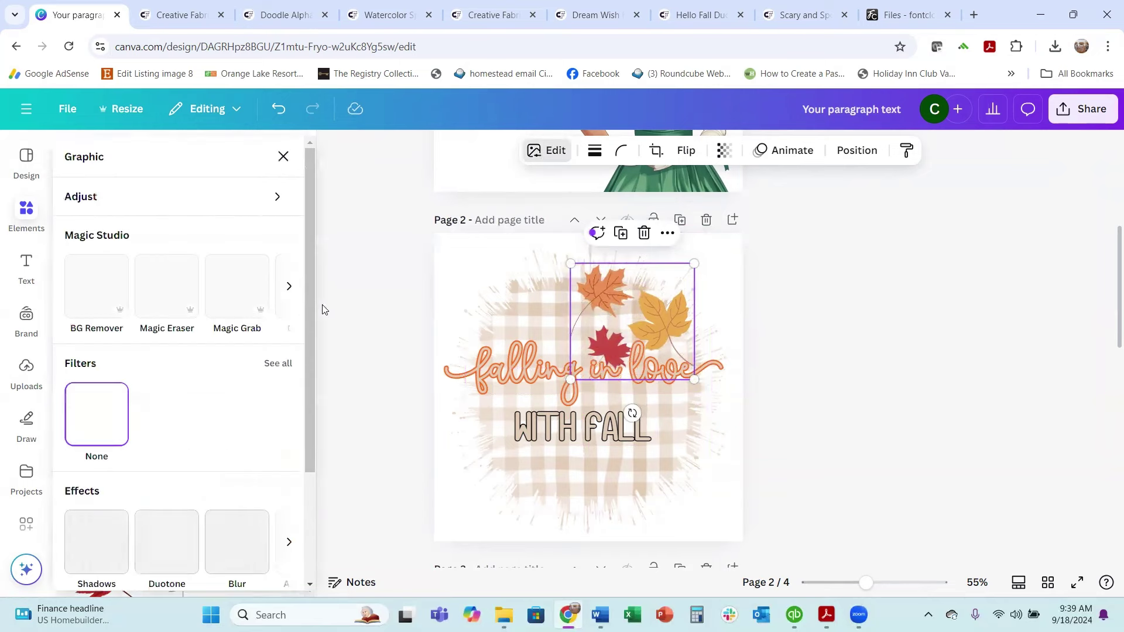
scroll(156, 447, "down", 3)
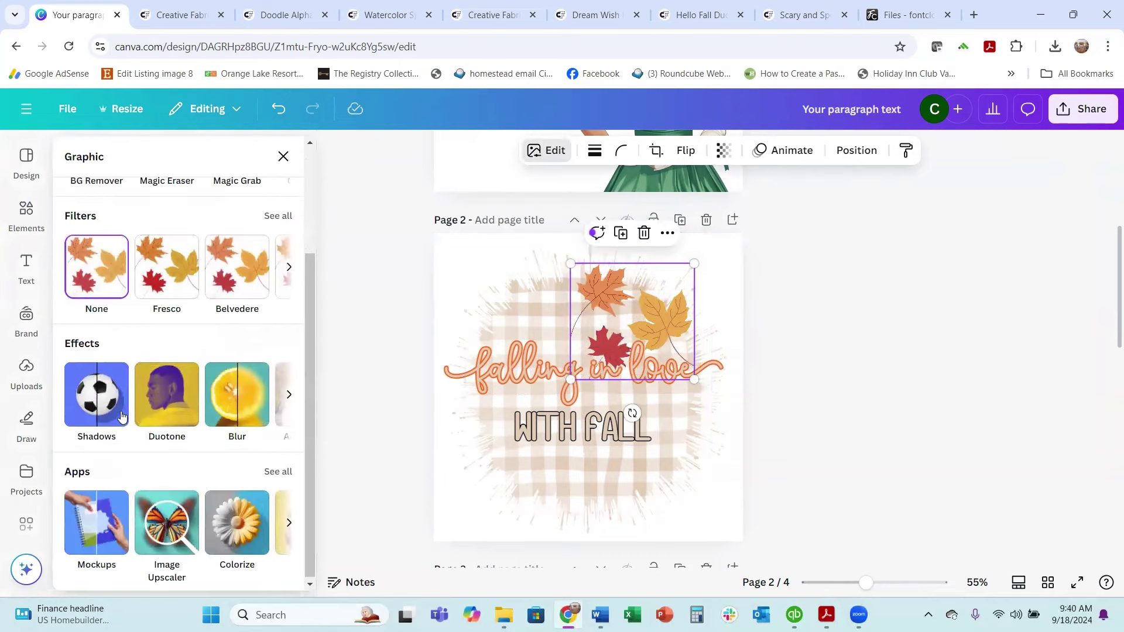
left_click(120, 403)
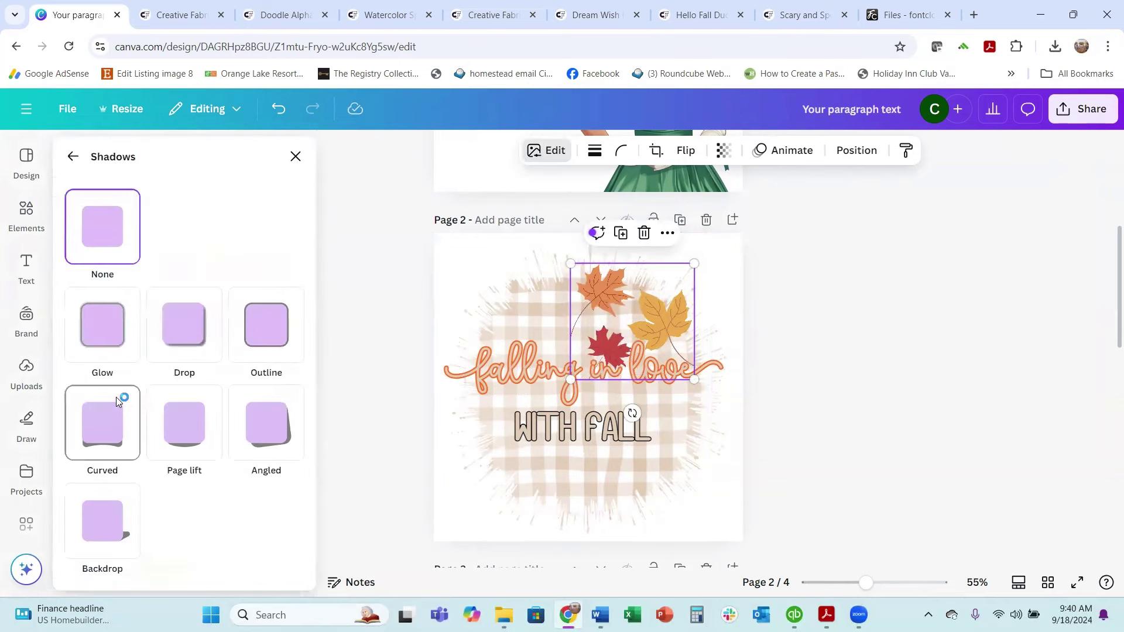
left_click(195, 345)
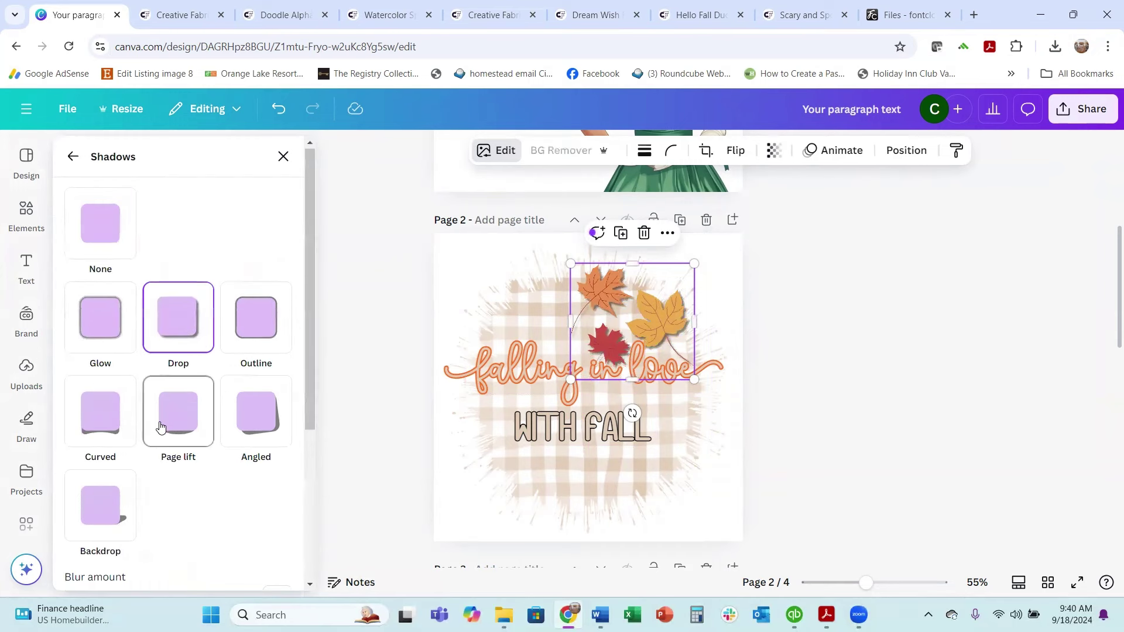
scroll(166, 444, "down", 3)
left_click_drag(178, 514, 108, 460)
left_click_drag(156, 572, 209, 564)
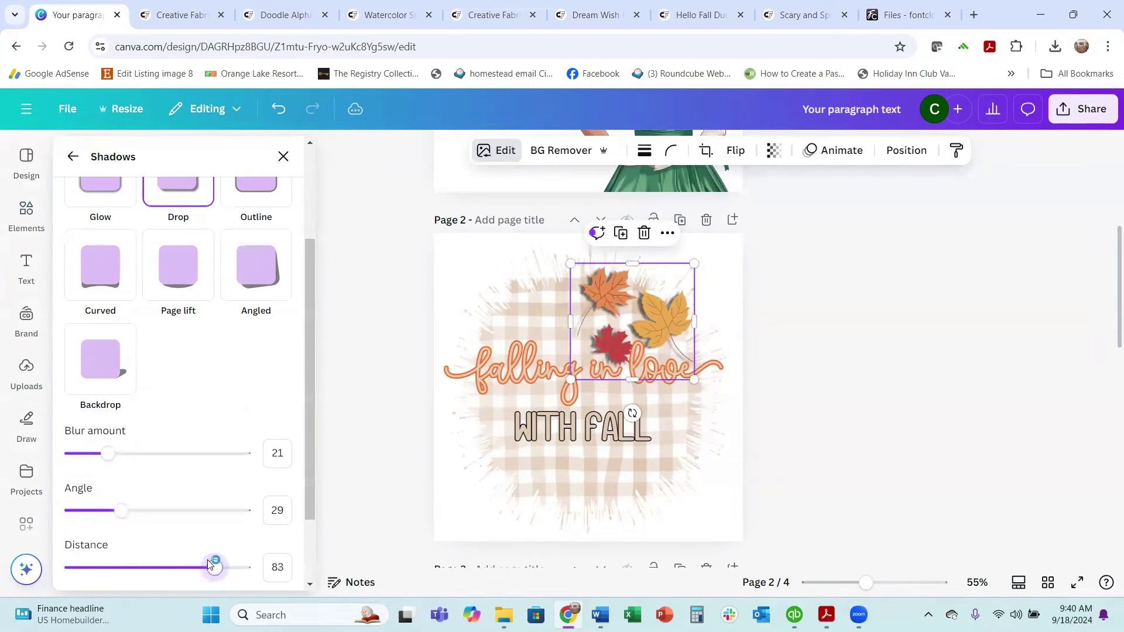
left_click(955, 306)
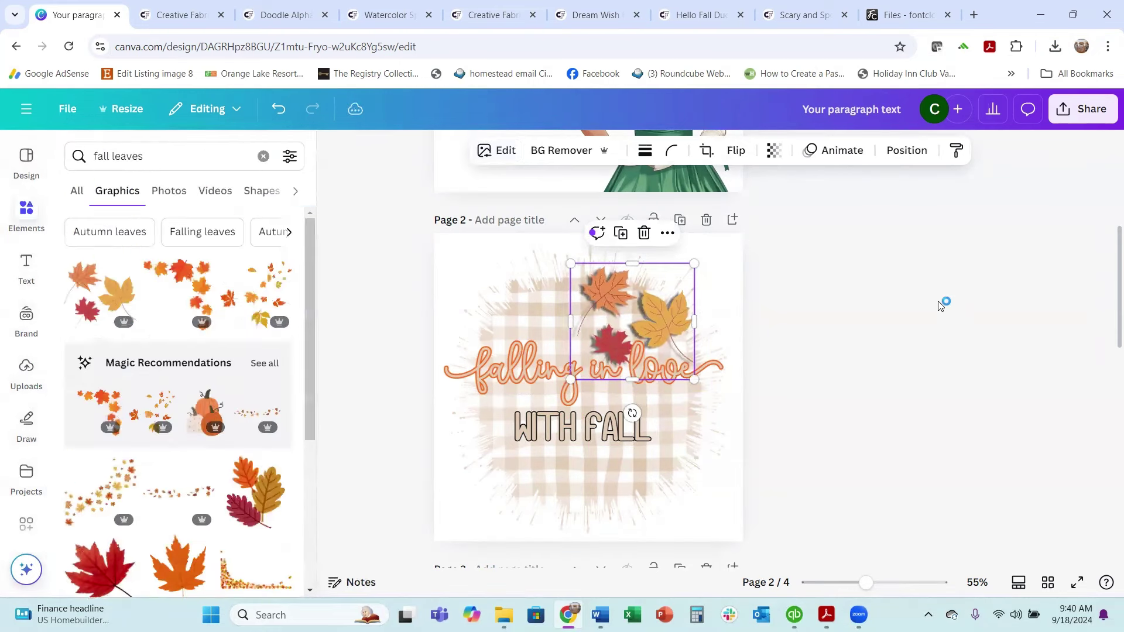
- Switch to Creative Fabrica, search for "fall leaves" and open the Fall Leaves Sublimation Bundle Clipart page
scroll(941, 304, "up", 2)
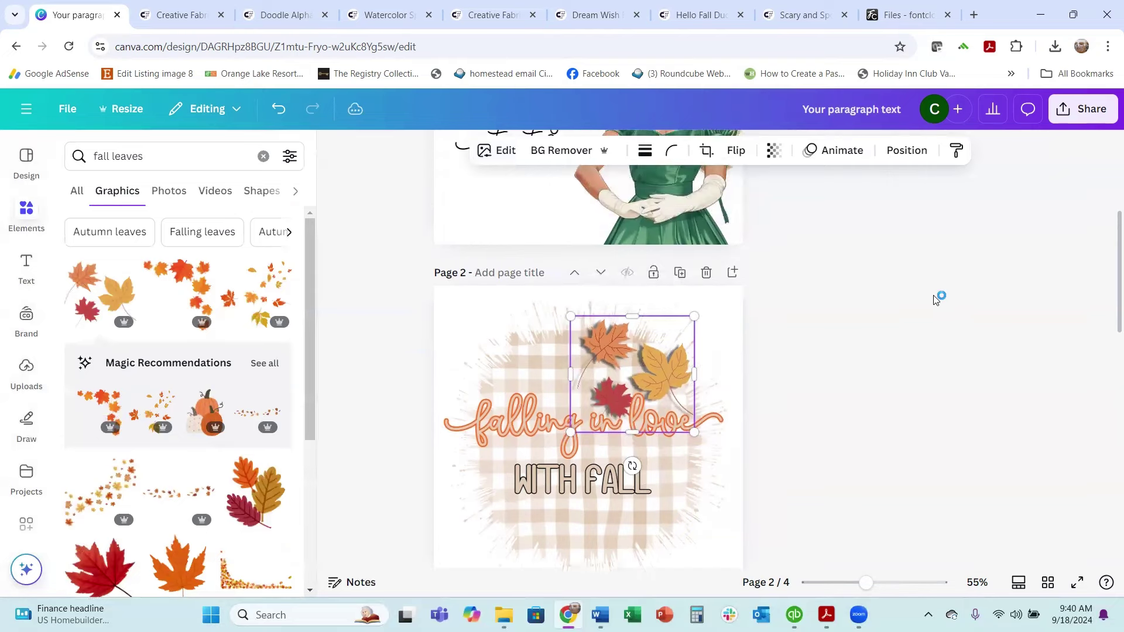
left_click(508, 15)
scroll(364, 460, "up", 7)
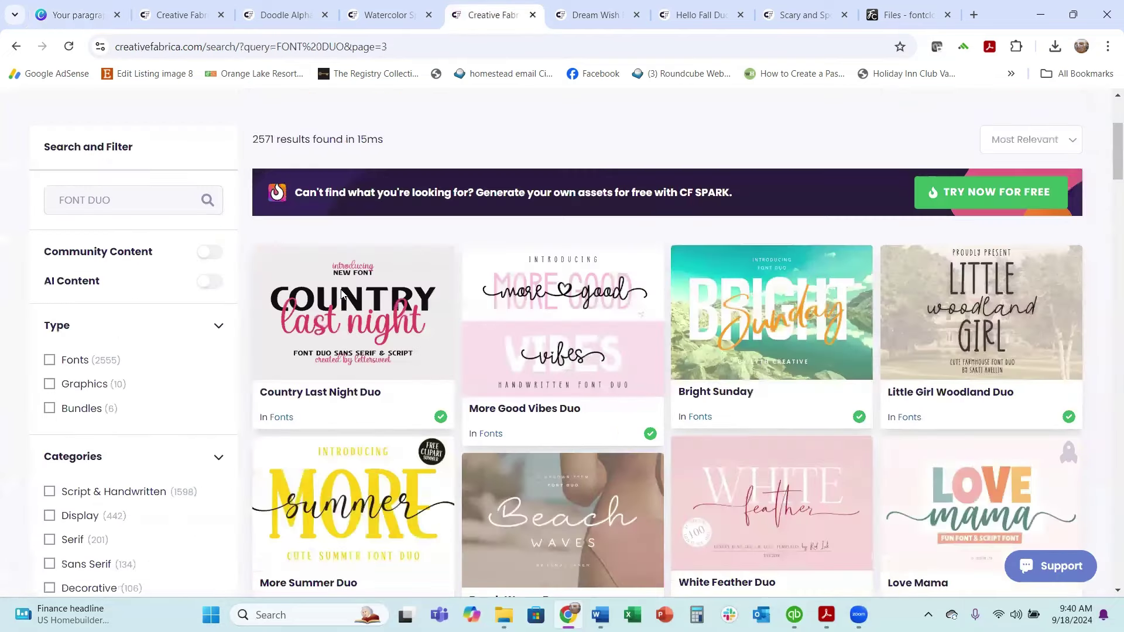
scroll(343, 295, "up", 3)
mouse_move(360, 273)
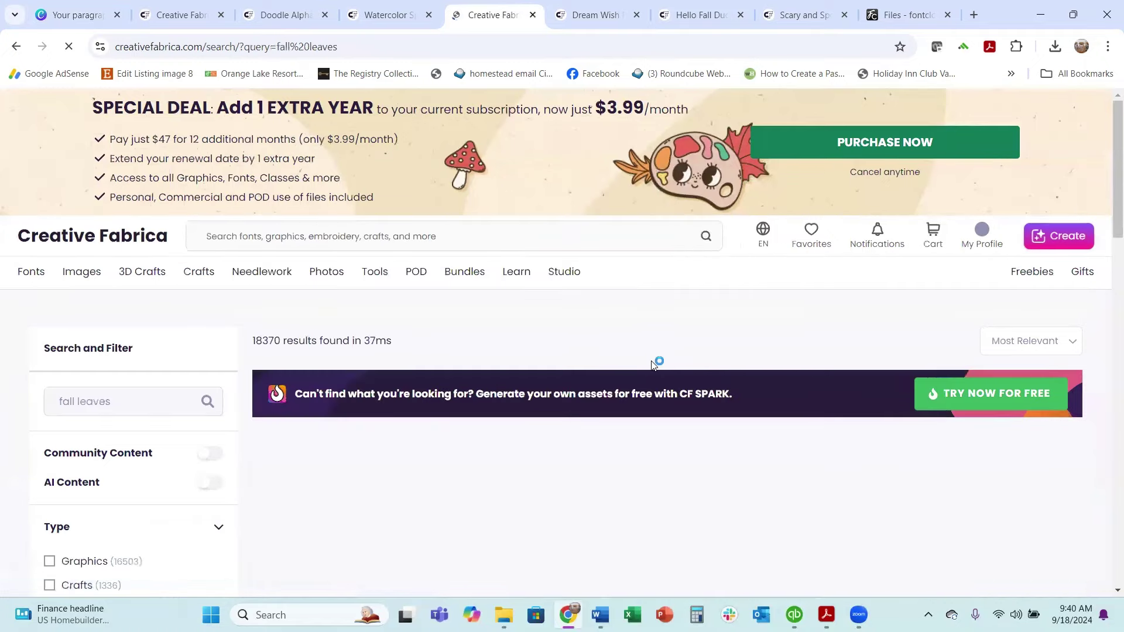
scroll(642, 368, "down", 3)
scroll(553, 387, "down", 3)
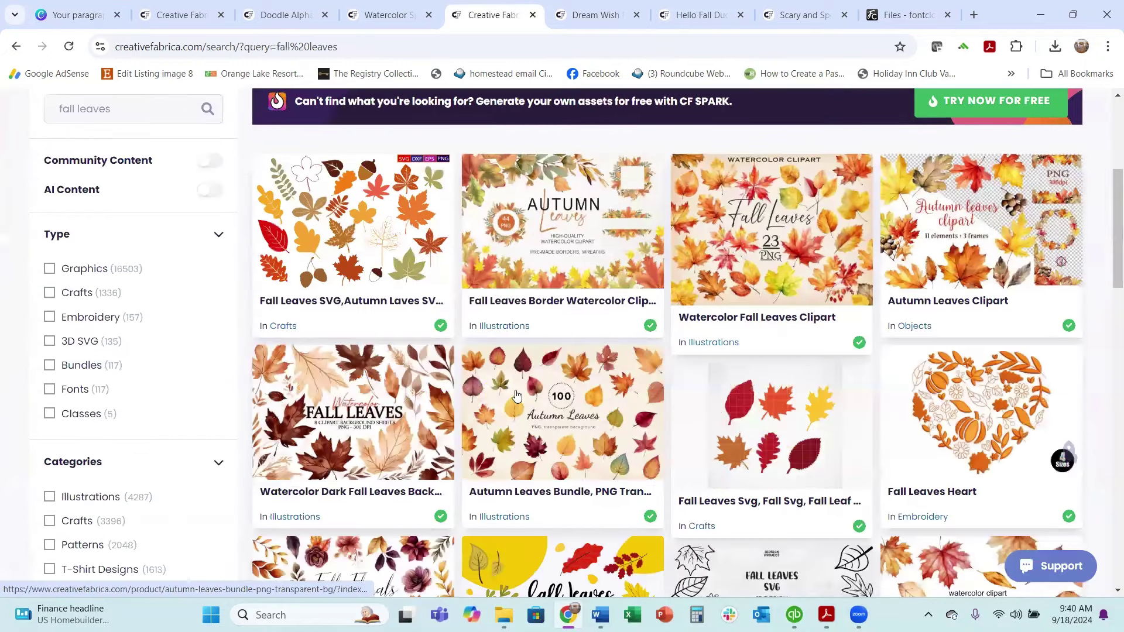
scroll(621, 214, "down", 7)
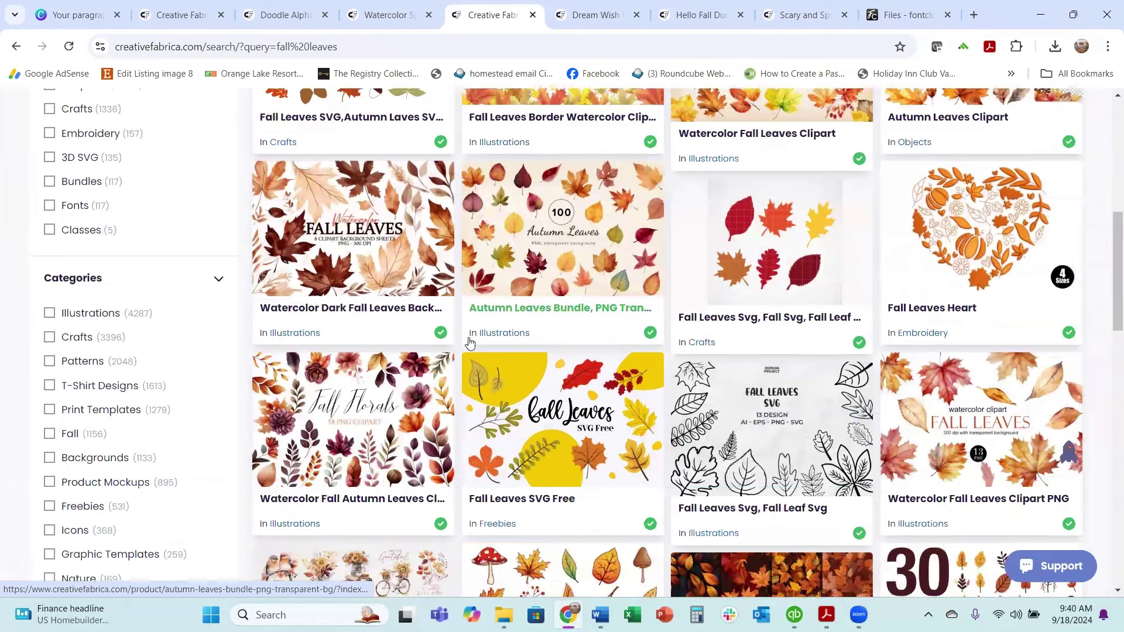
scroll(504, 377, "down", 3)
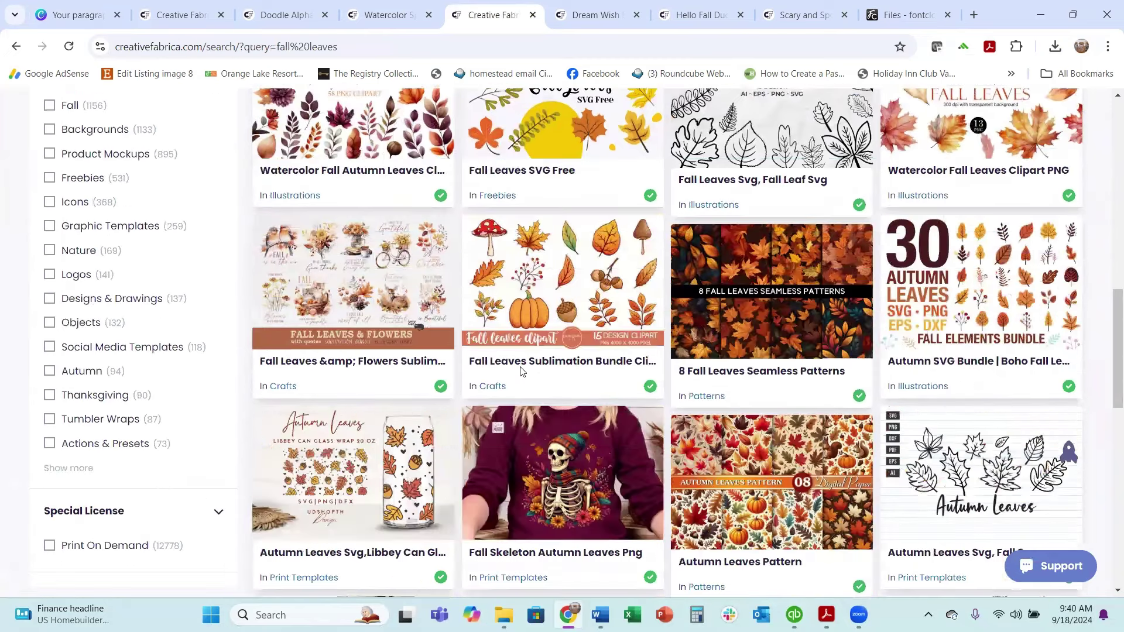
left_click(520, 371)
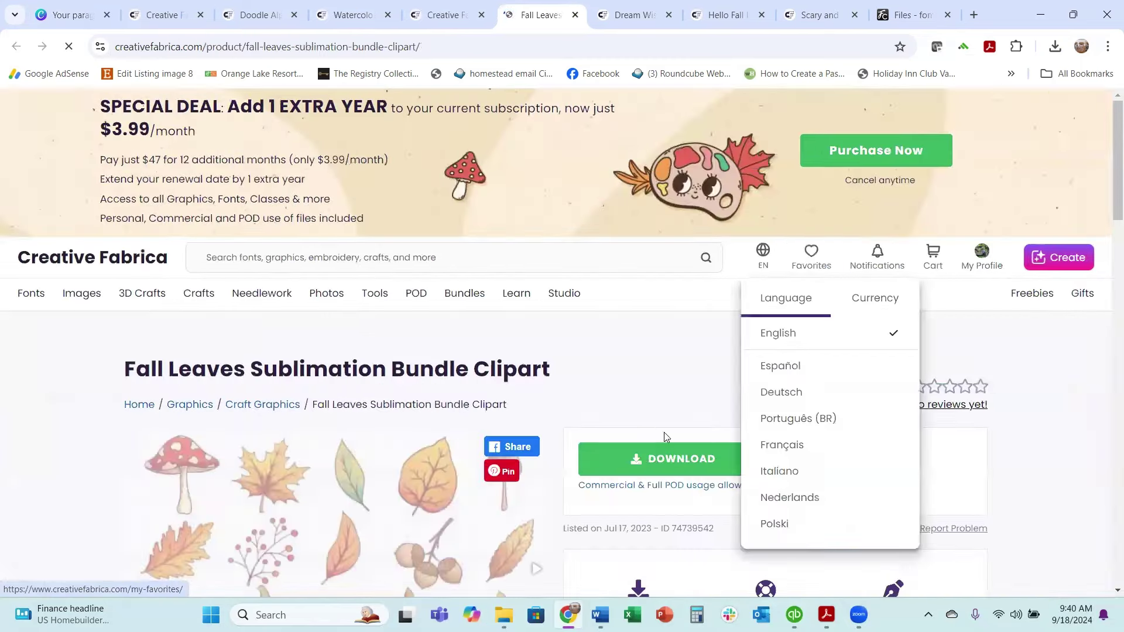
- Download the Fall Leaves Sublimation Bundle Clipart zip and extract it to its own folder in Downloads
mouse_move(582, 299)
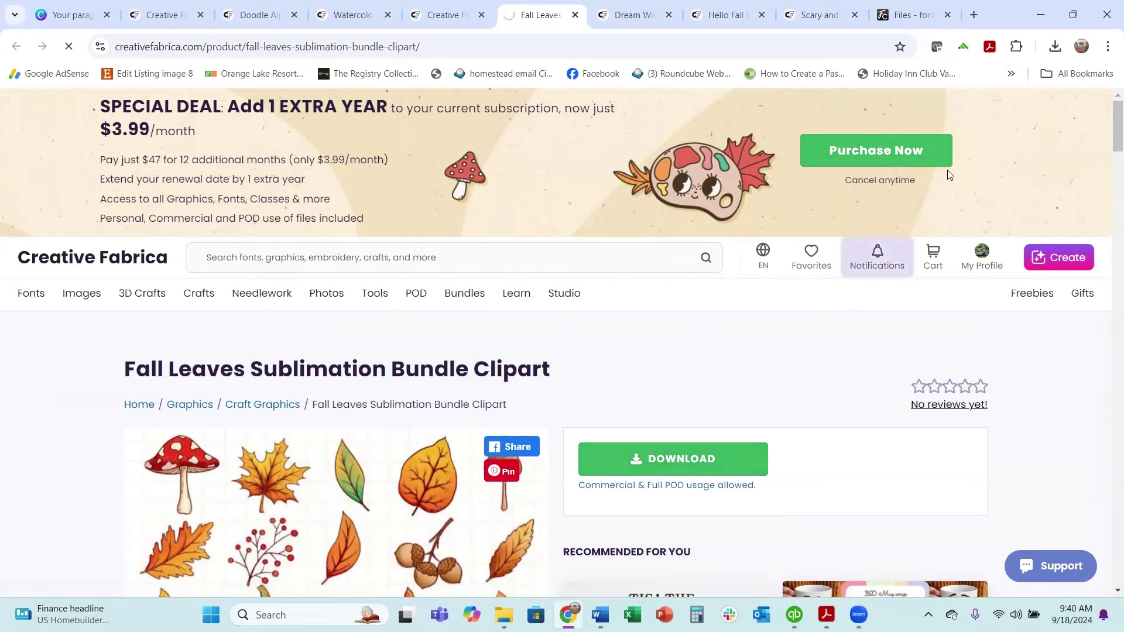
left_click(1055, 49)
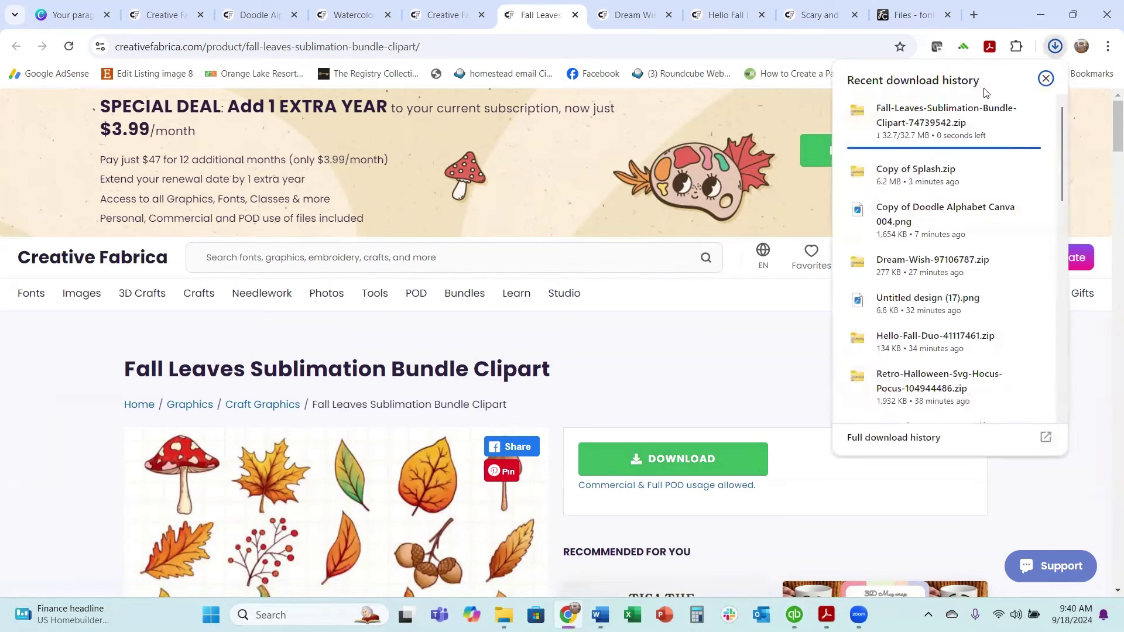
left_click(919, 136)
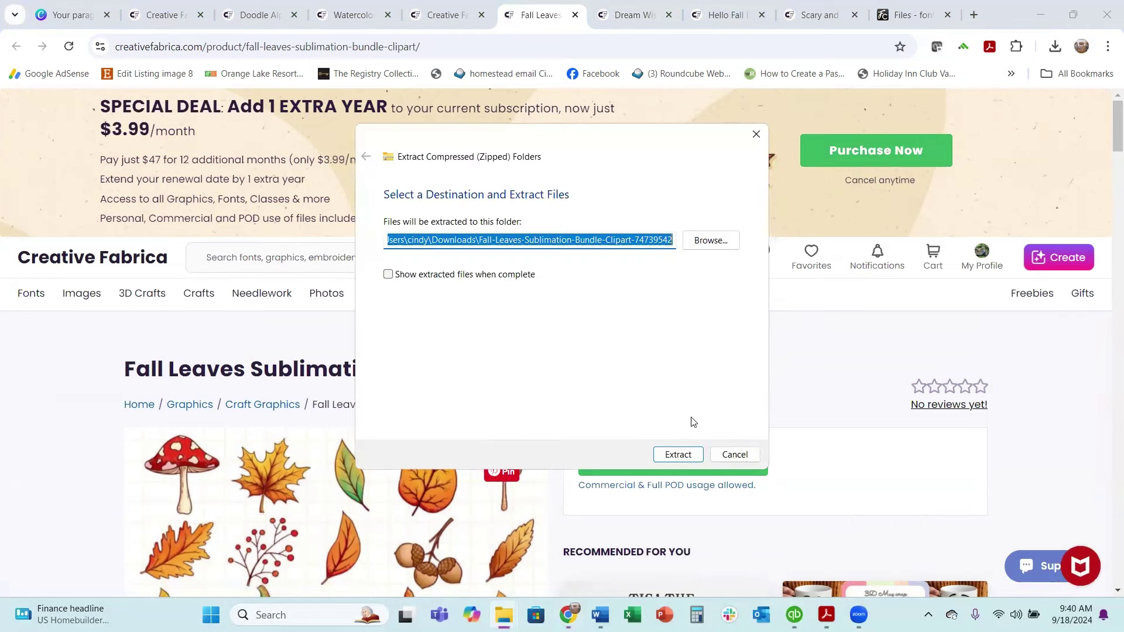
left_click(678, 455)
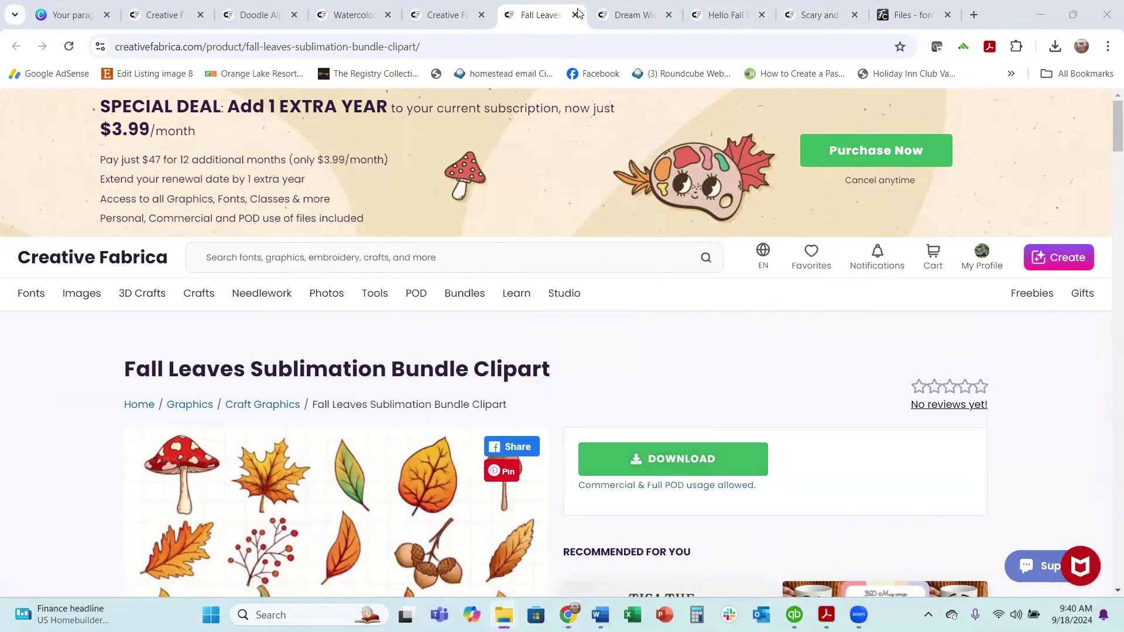
- Close the Fall Leaves bundle, Dream Wish and Hello Fall Duo pages and switch back to the Canva design
left_click(575, 14)
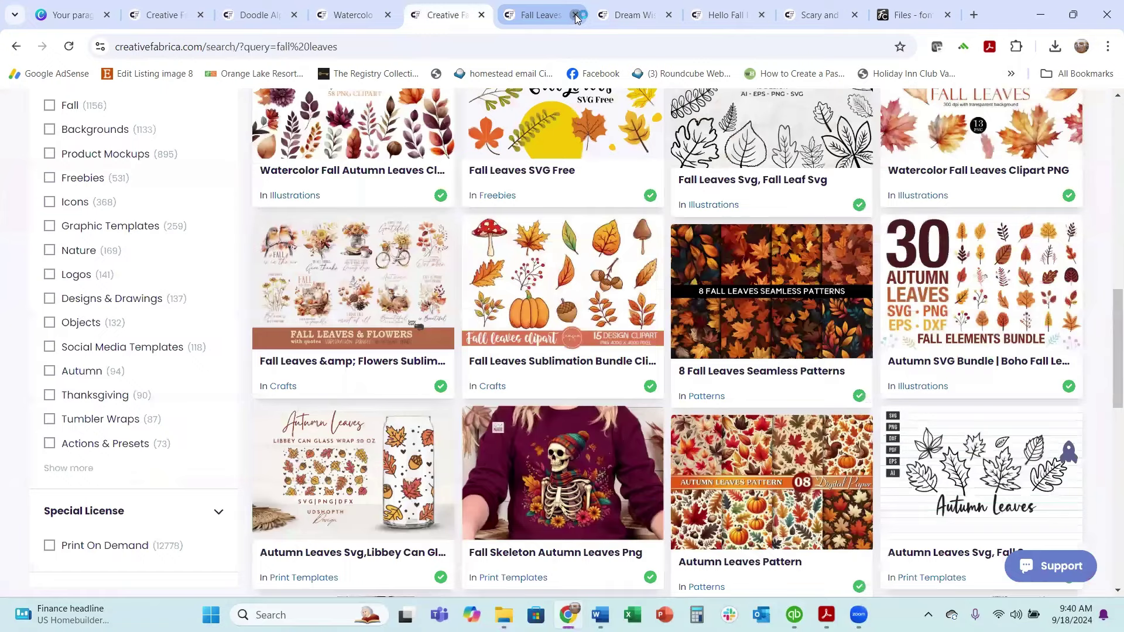
left_click(575, 14)
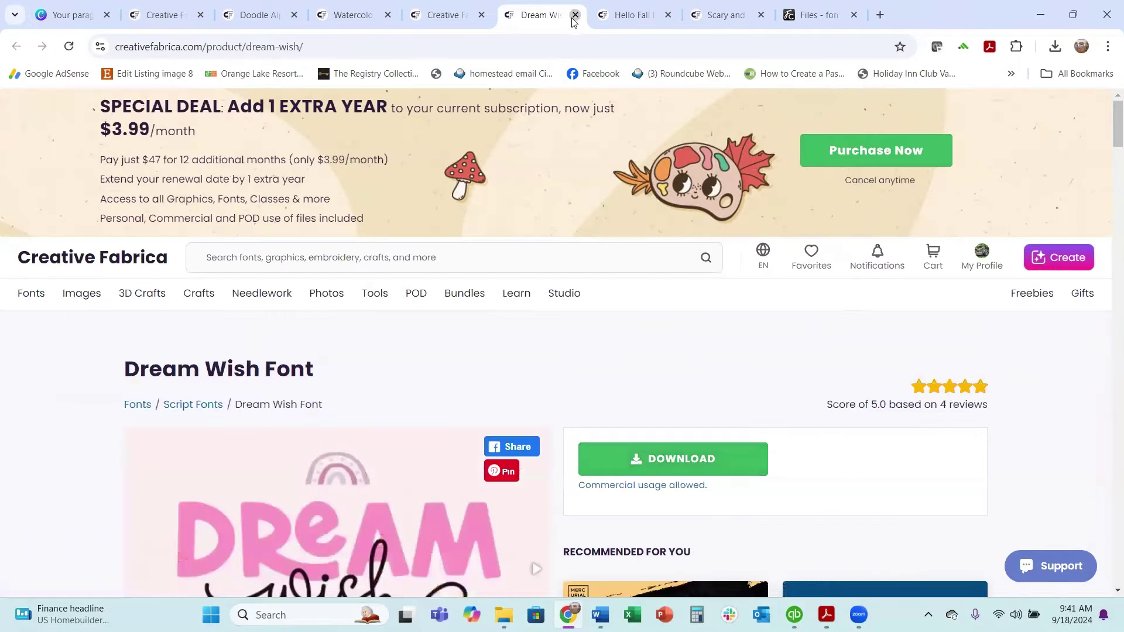
left_click(574, 16)
key("ctrl+w")
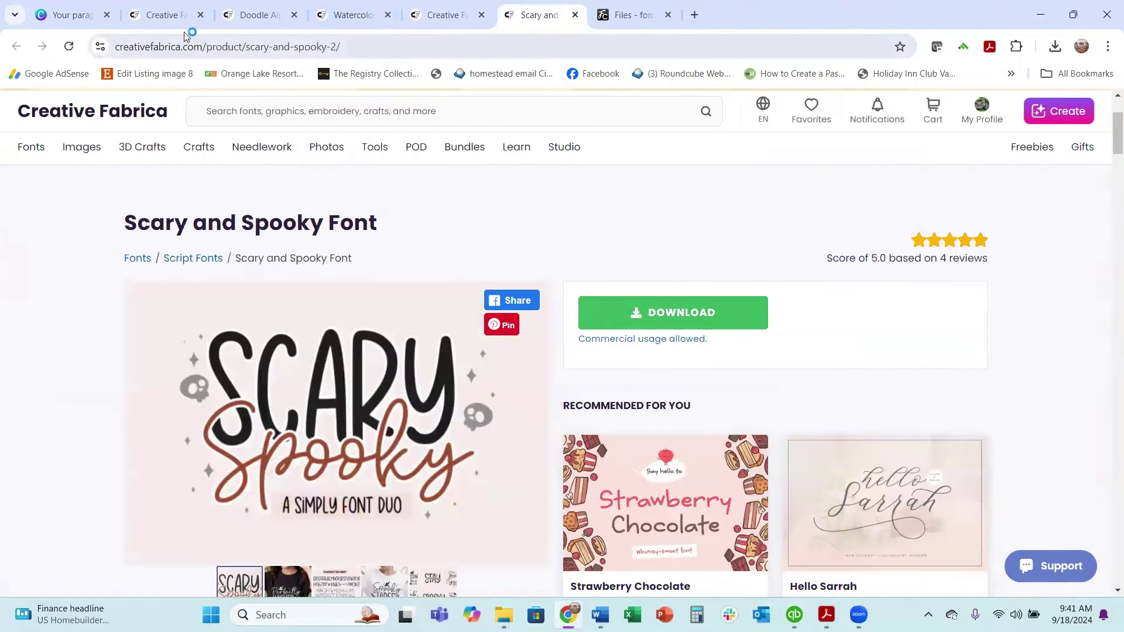
left_click(70, 15)
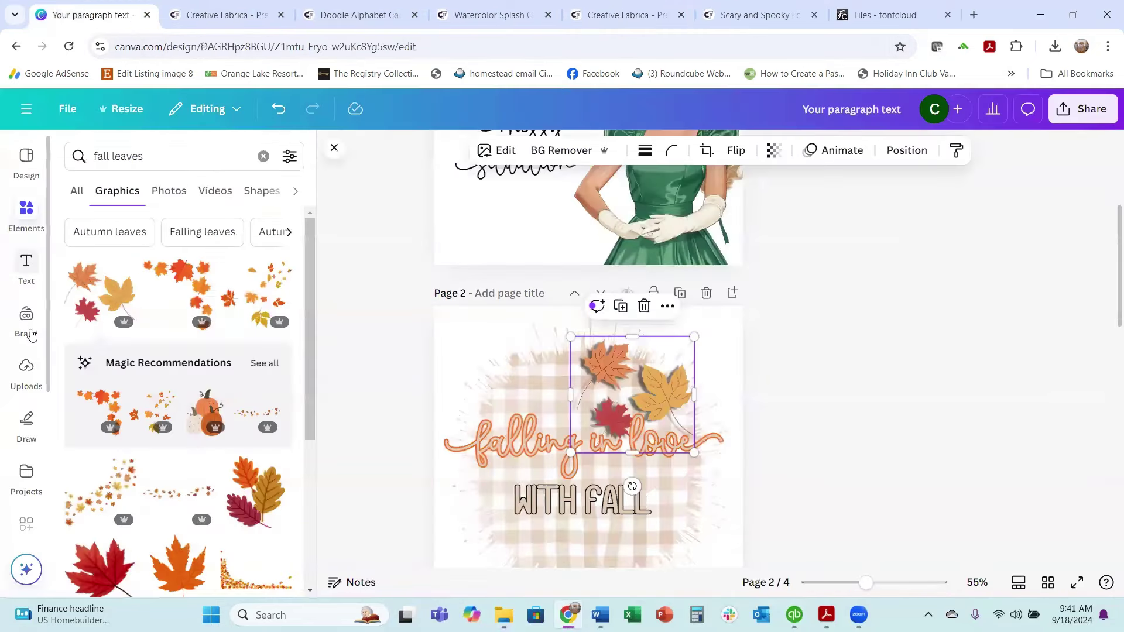
- Upload all the PNG files, 001 to 015, from the extracted Fall Leaves Sublimation Bundle Clipart folder
left_click(26, 370)
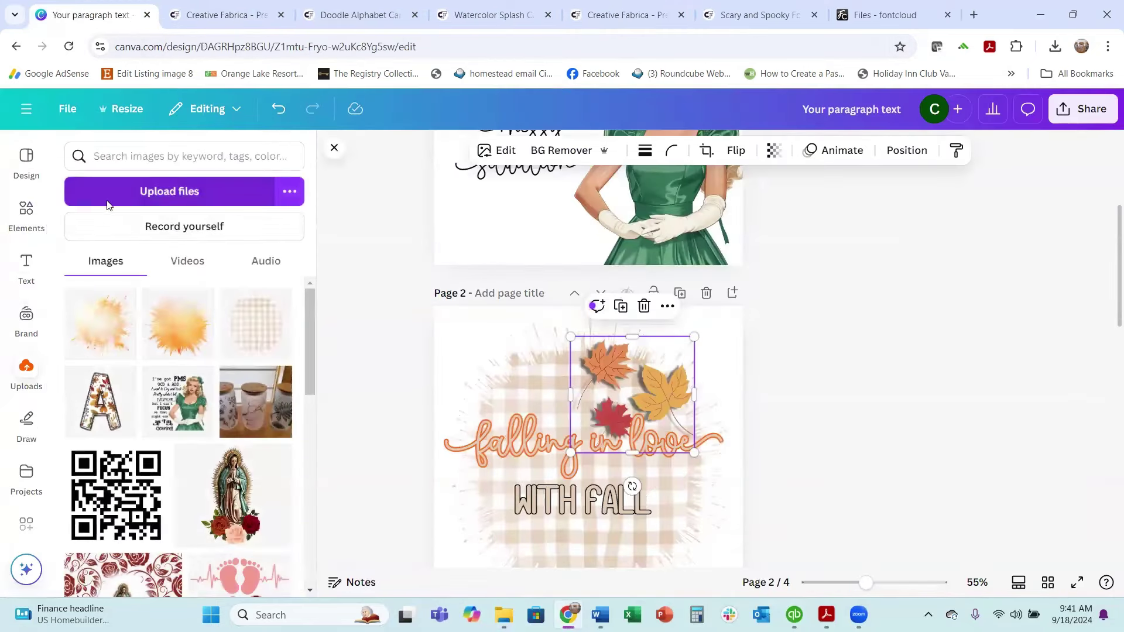
left_click(170, 191)
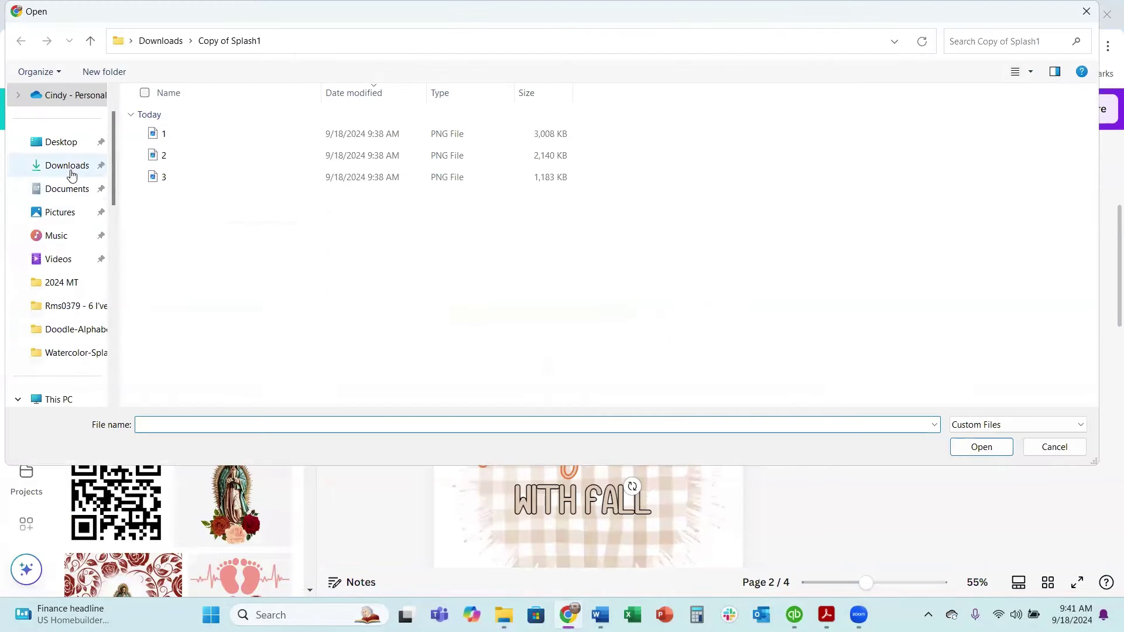
left_click(97, 159)
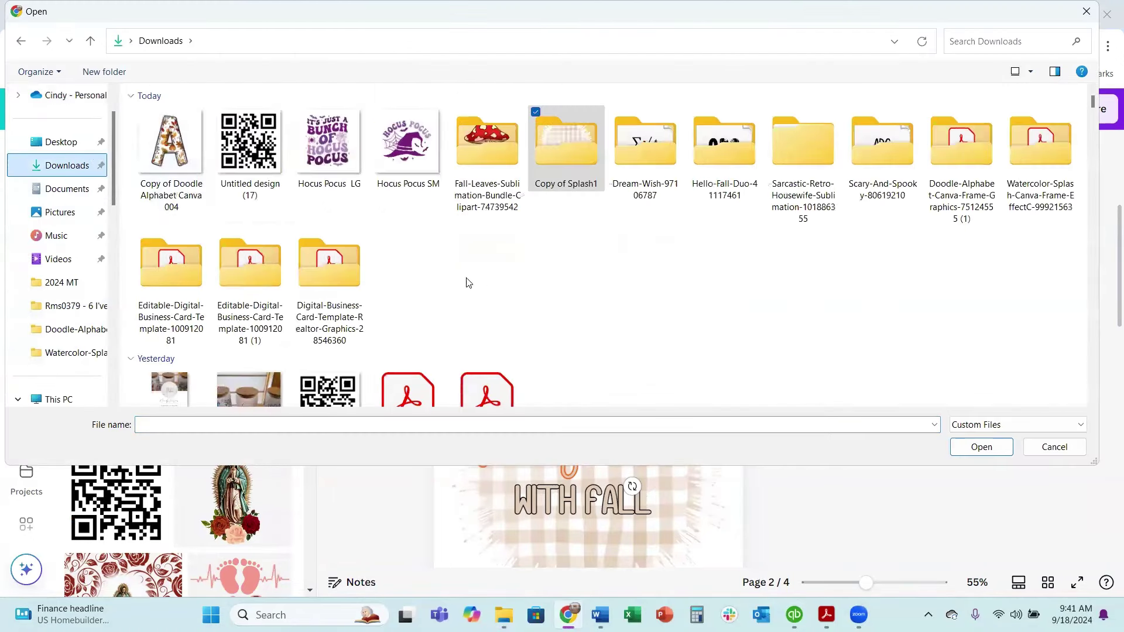
double_click(481, 154)
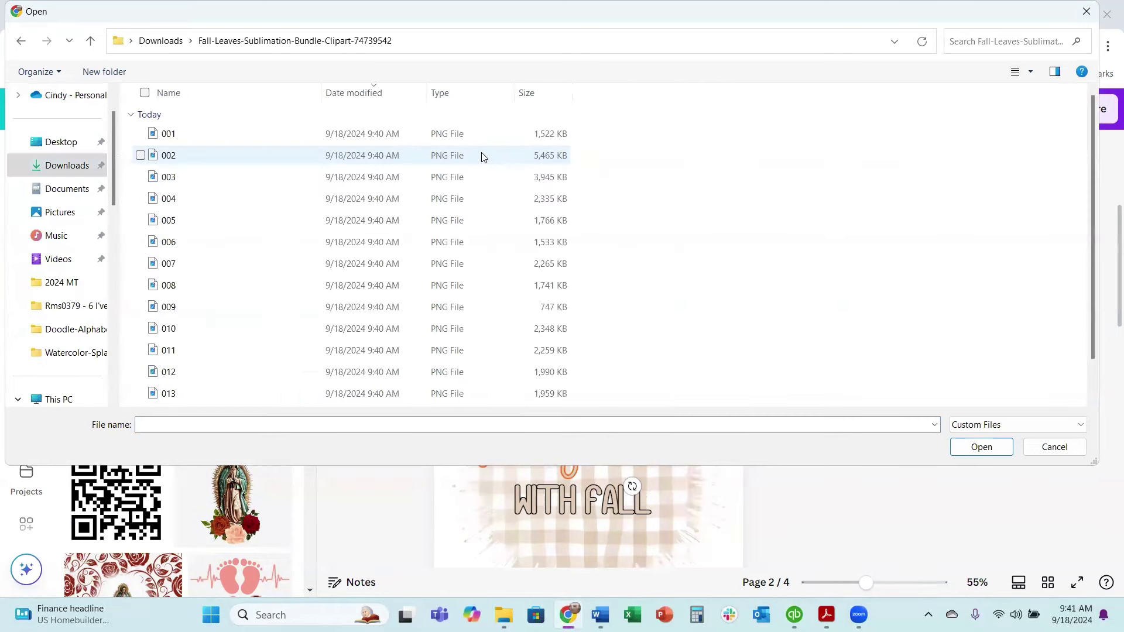
left_click(144, 93)
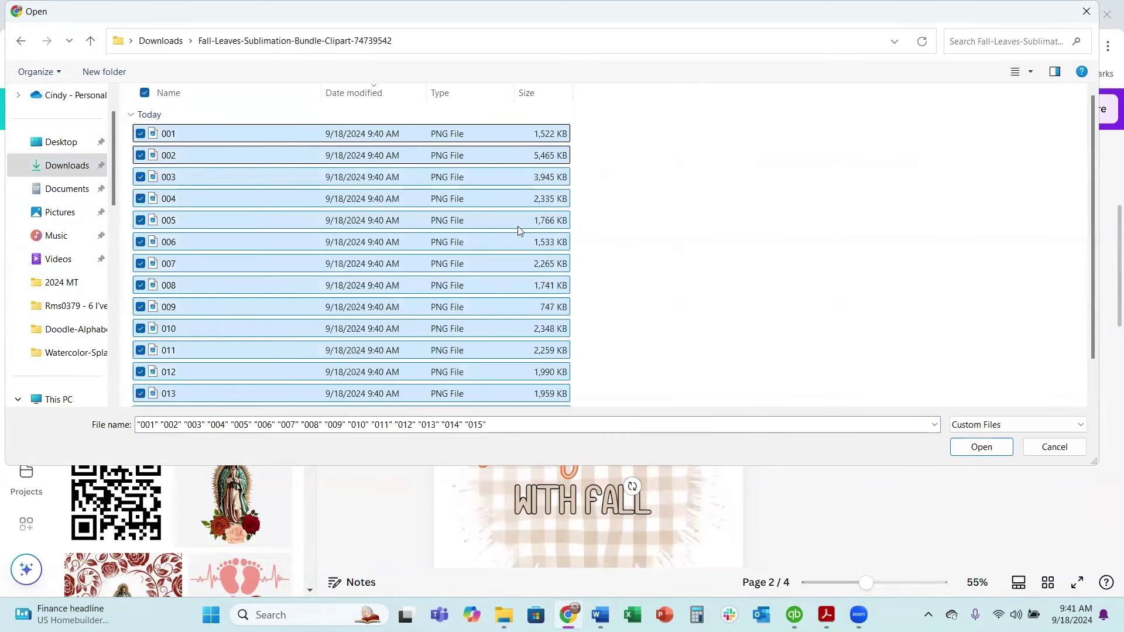
left_click(1007, 445)
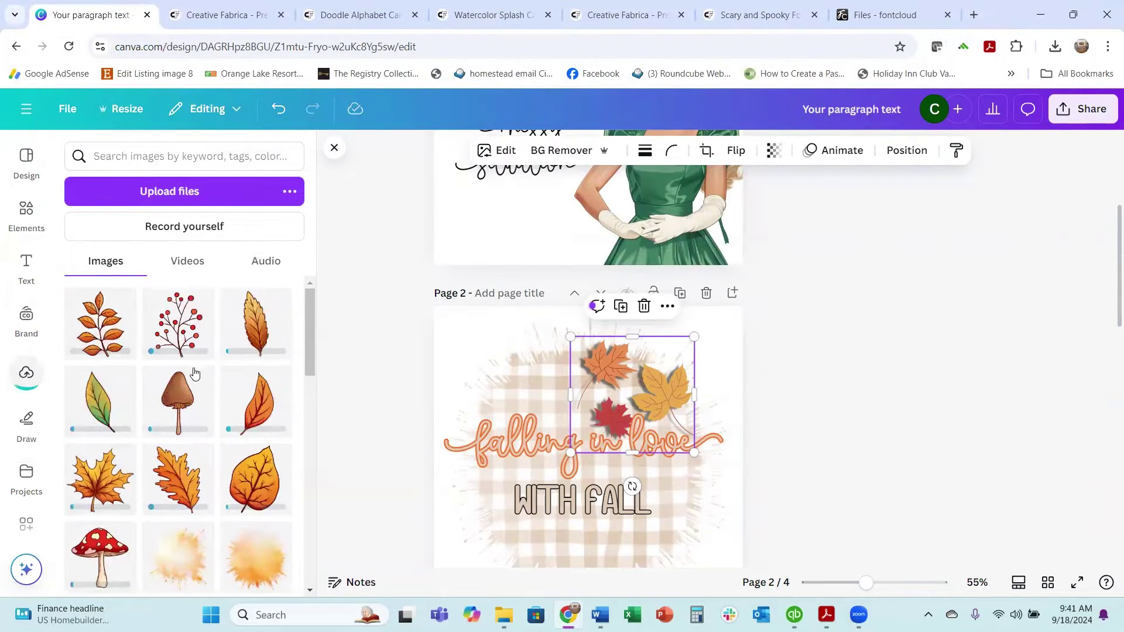
- Add the uploaded rounded orange-yellow leaf image to page 2
scroll(195, 375, "down", 3)
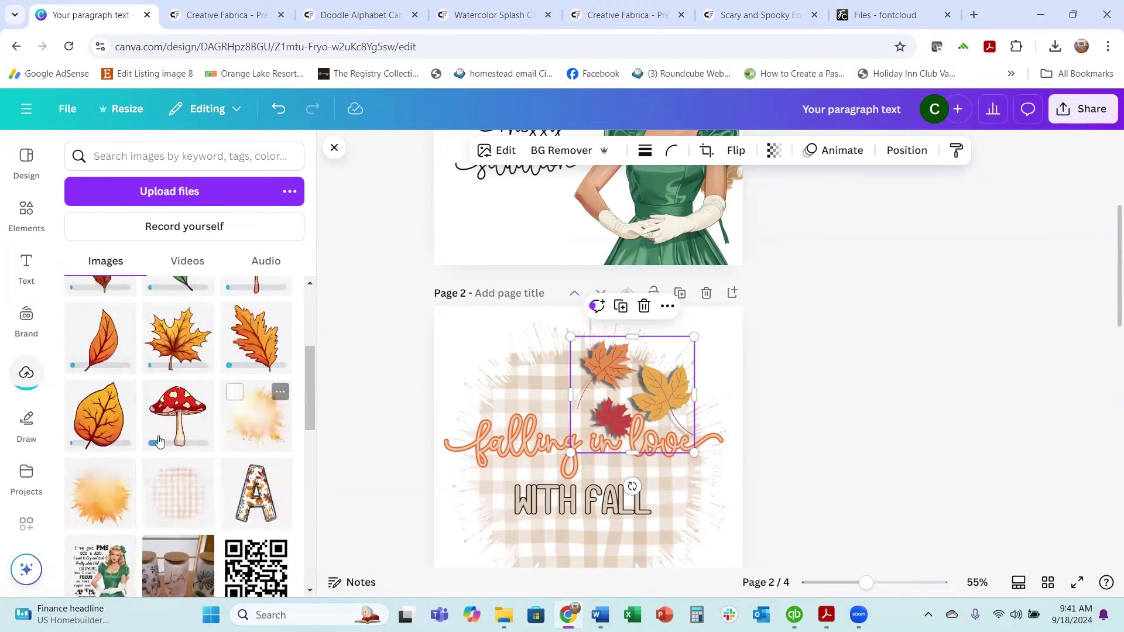
left_click(165, 423)
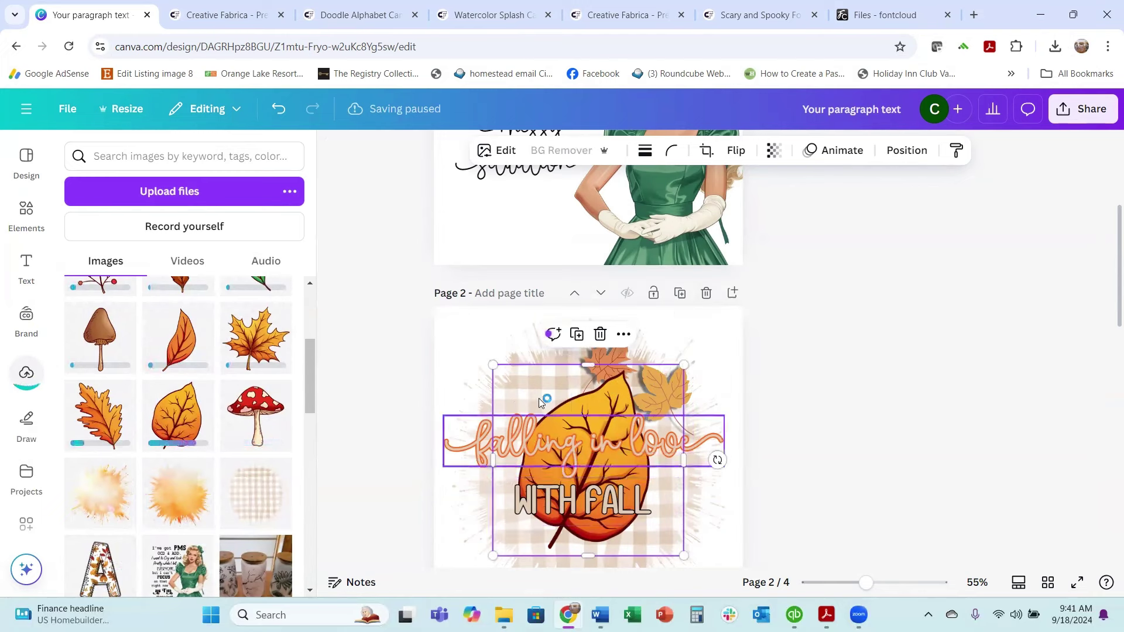
- Delete the large rounded orange-yellow leaf from page 2, keeping the page and its other elements
left_click(706, 292)
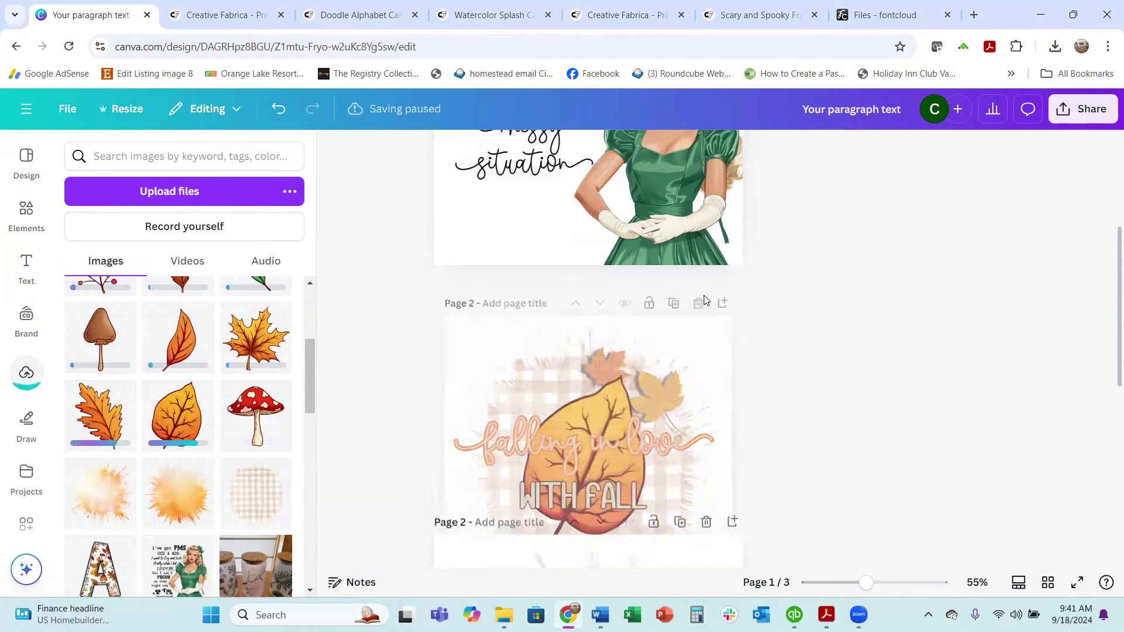
left_click(278, 109)
left_click(620, 534)
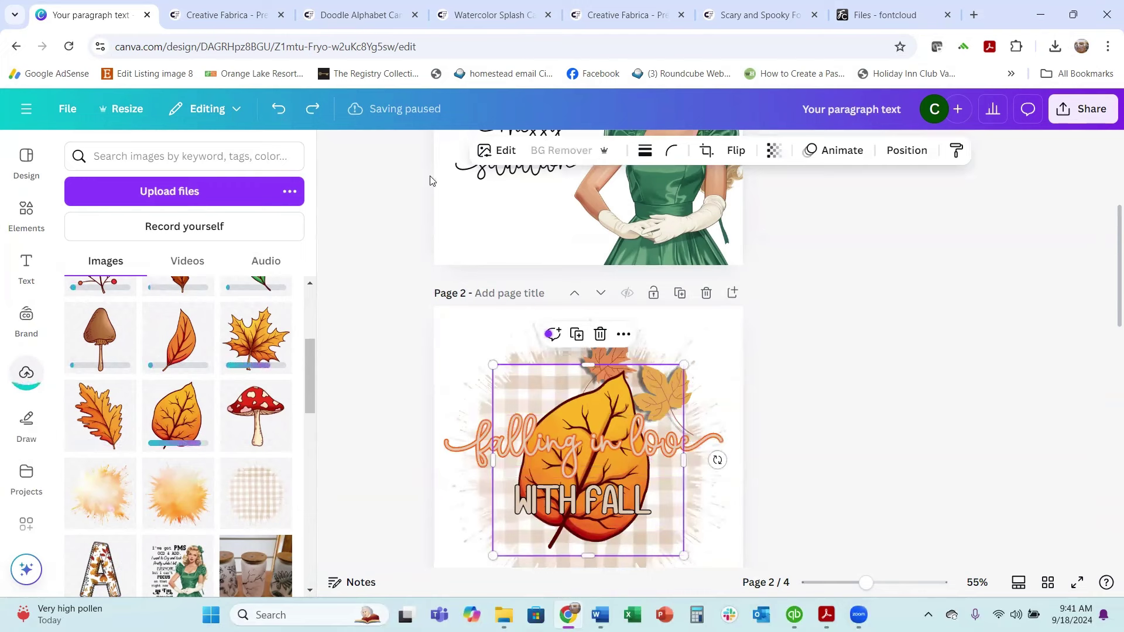
left_click(598, 335)
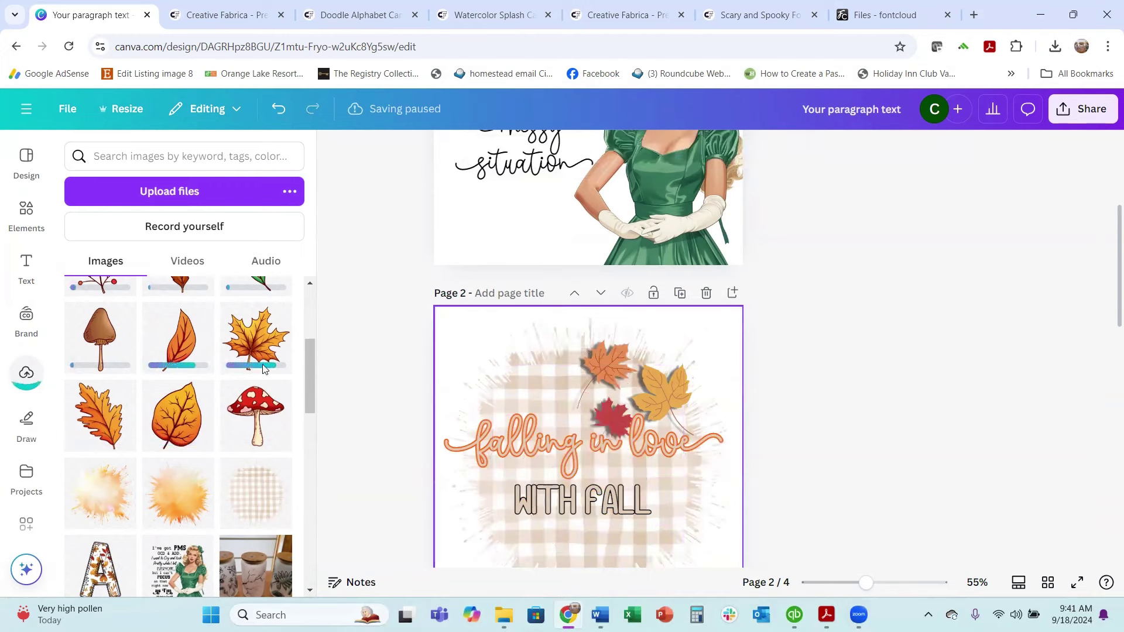
- Add the uploaded red spotted mushroom to page 2, shrink it and place it beside the start of the "WITH FALL" text
left_click(274, 393)
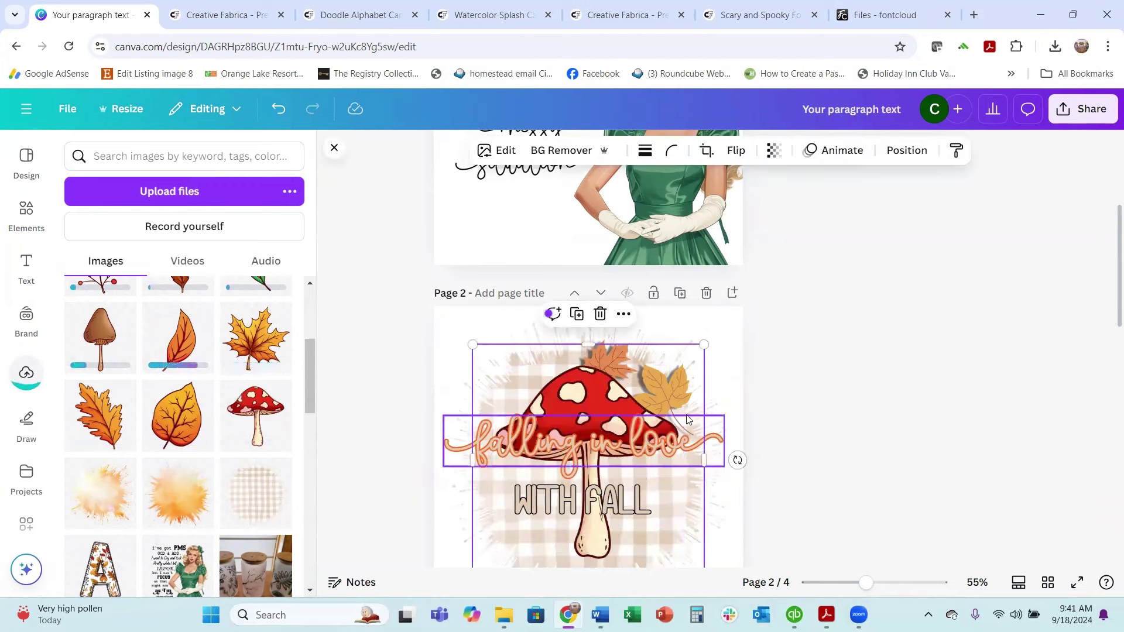
left_click_drag(704, 345, 533, 484)
left_click_drag(514, 531, 512, 512)
scroll(677, 409, "down", 4)
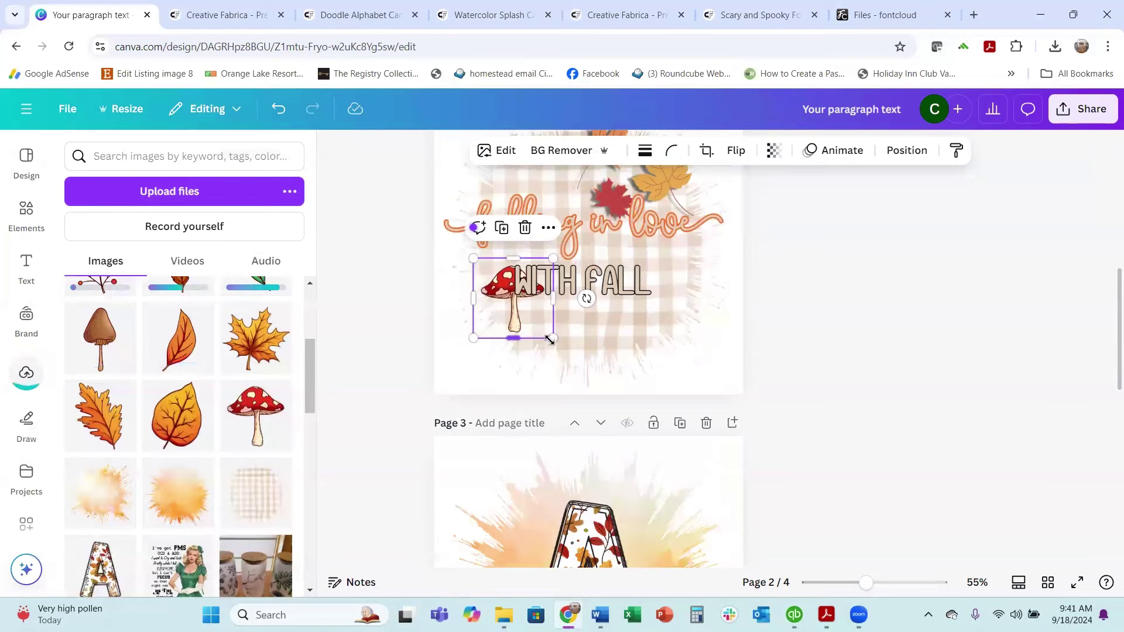
left_click_drag(550, 340, 601, 386)
left_click_drag(501, 326, 473, 296)
left_click(794, 307)
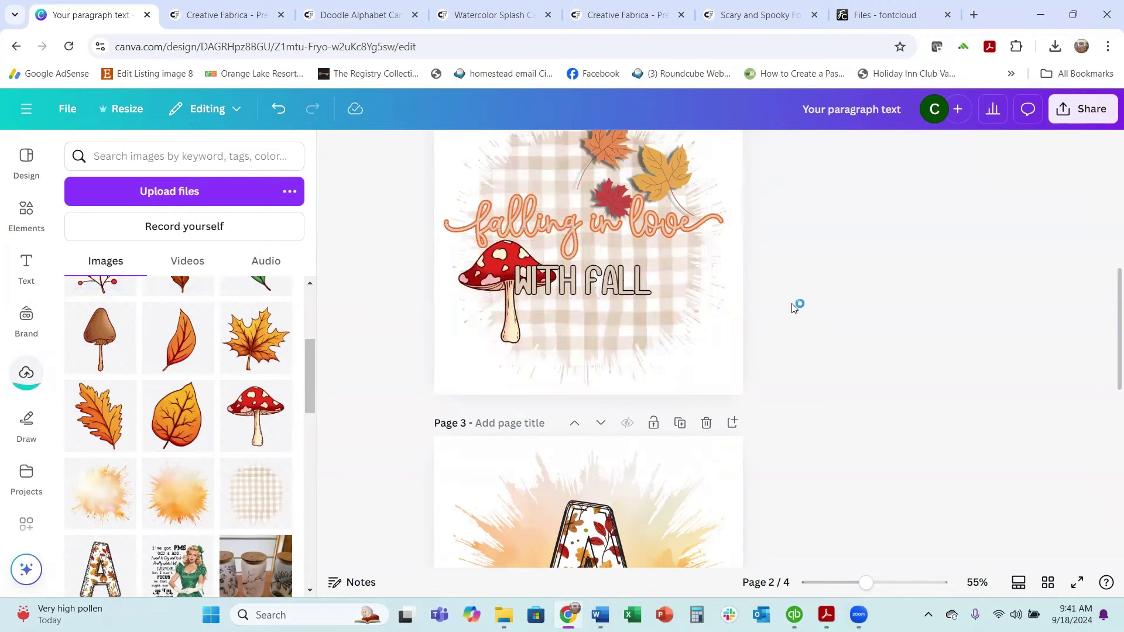
- Recolor the "WITH FALL" text with the dark maroon photo color taken from the mushroom, after trying its bright and deep reds
left_click(584, 290)
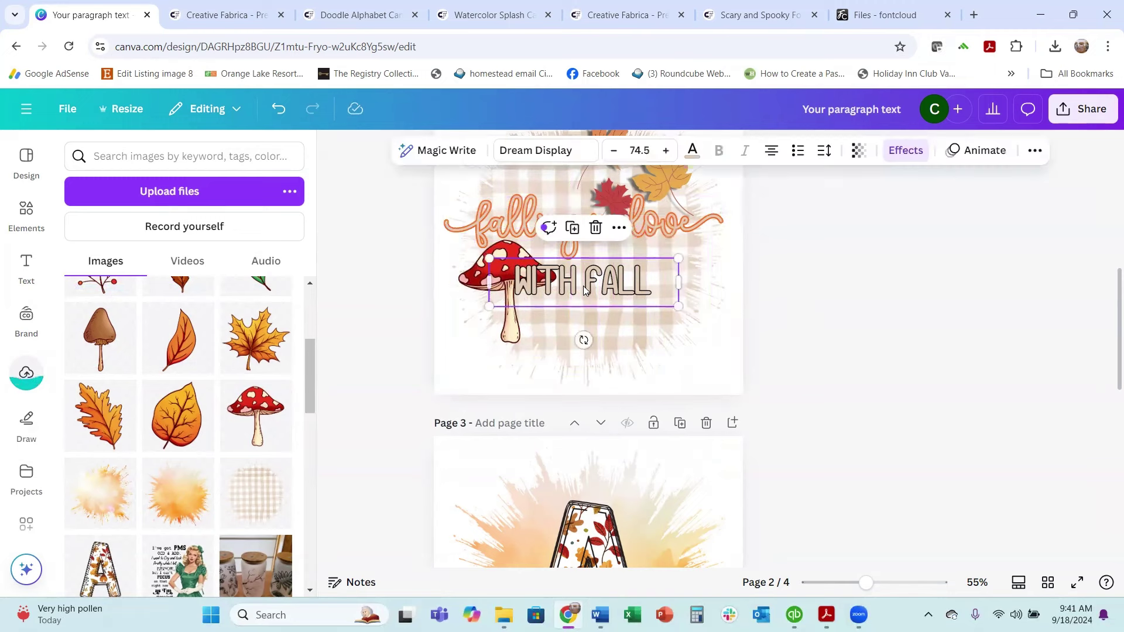
left_click(692, 151)
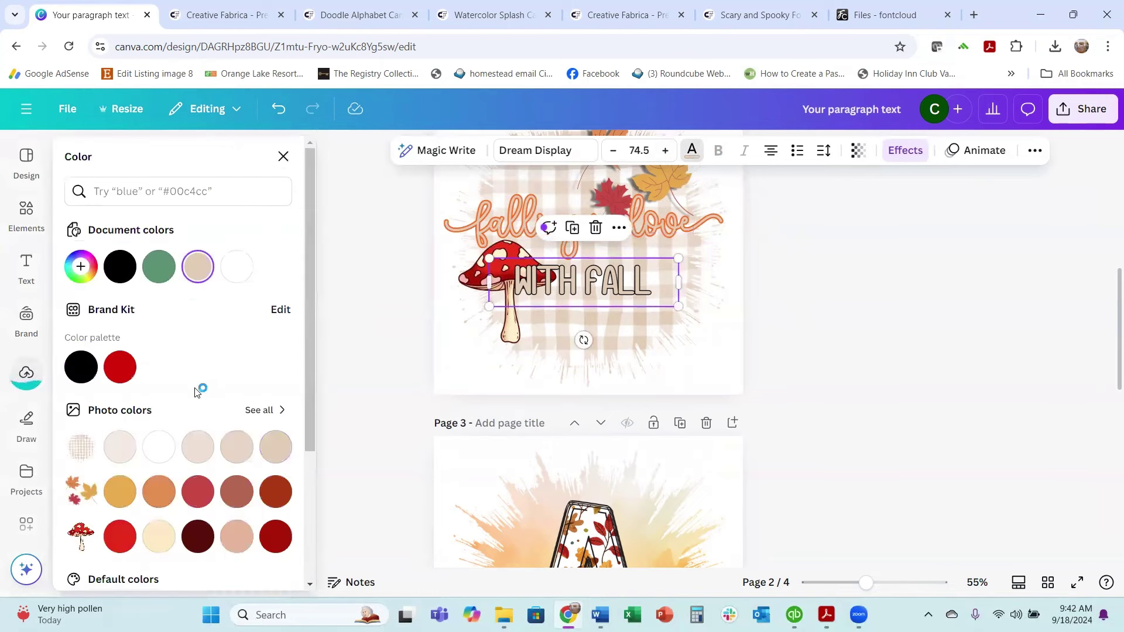
left_click(120, 537)
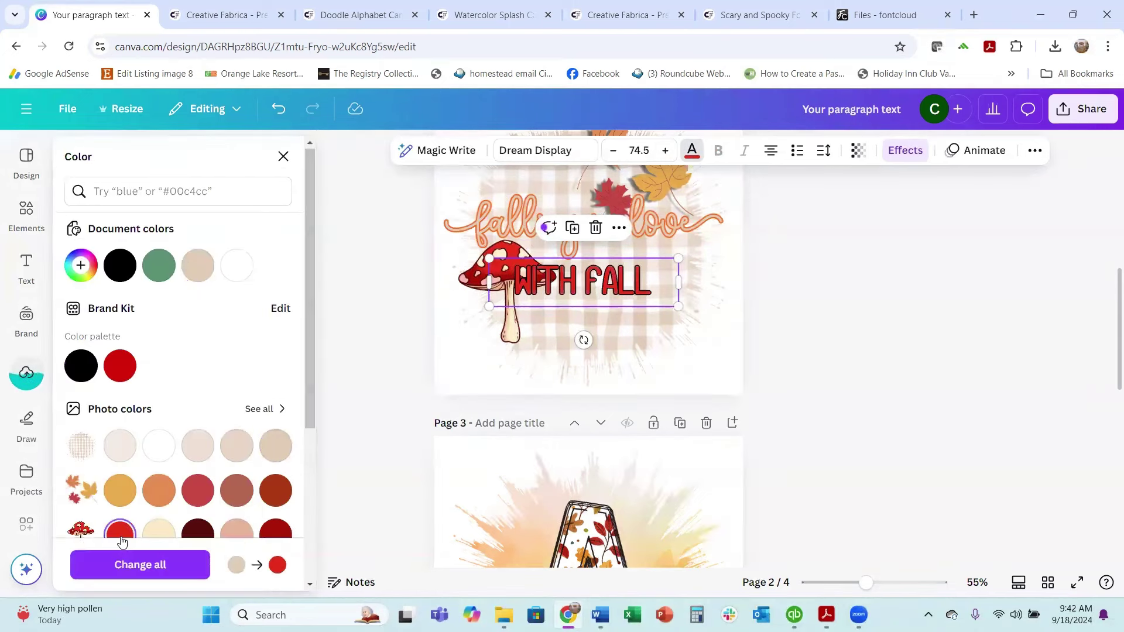
scroll(245, 497, "down", 3)
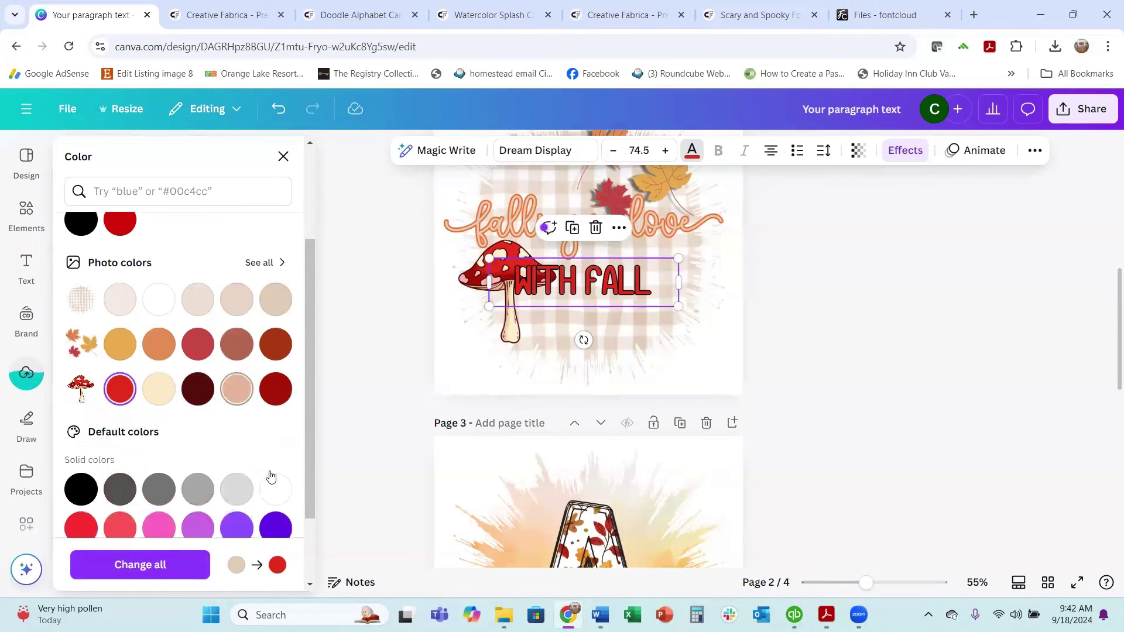
left_click(275, 390)
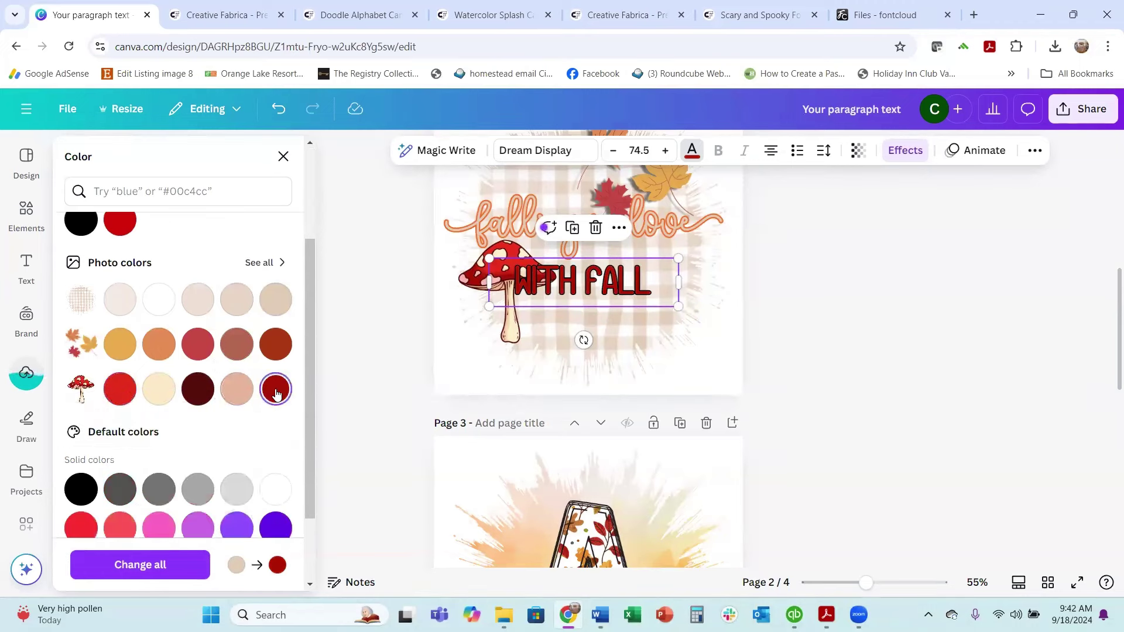
left_click(199, 393)
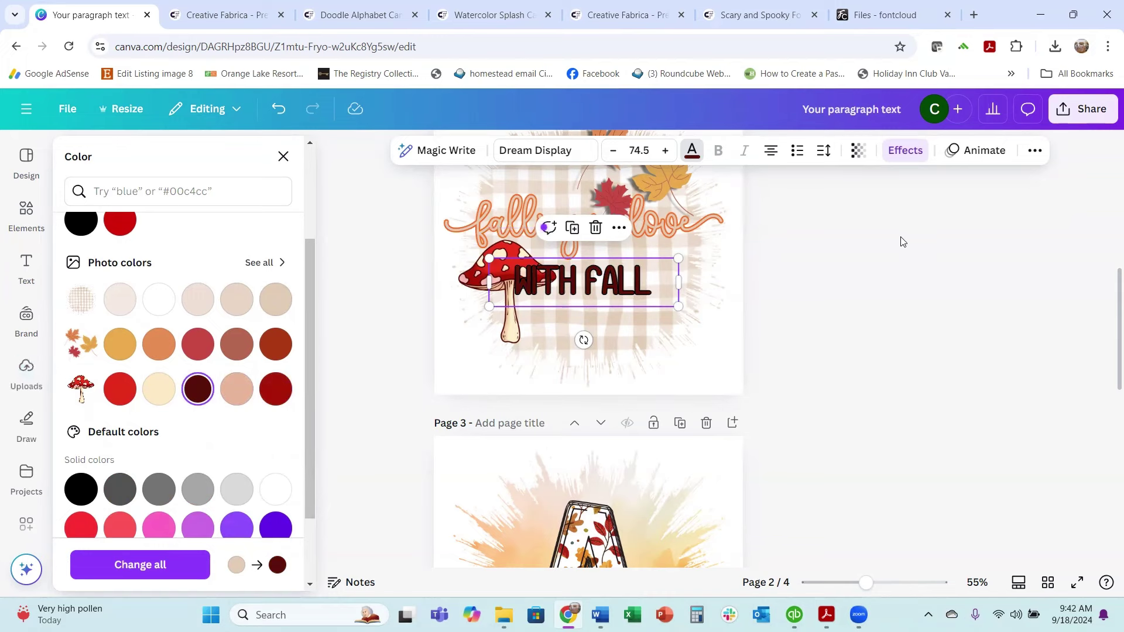
key("Escape")
scroll(913, 311, "up", 5)
scroll(907, 307, "down", 1)
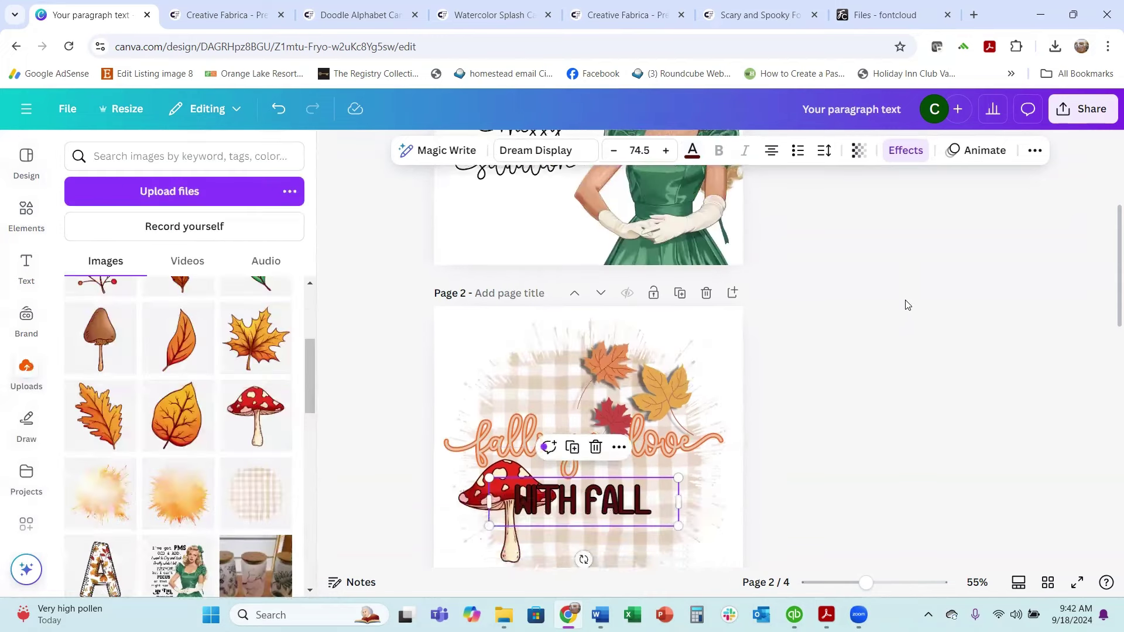
scroll(896, 303, "up", 4)
- Close the Creative Fabrica search, Doodle Alphabet, Watercolor Splash and Scary and Spooky Font pages, keeping fontcloud open, and return to the Canva design
left_click(213, 18)
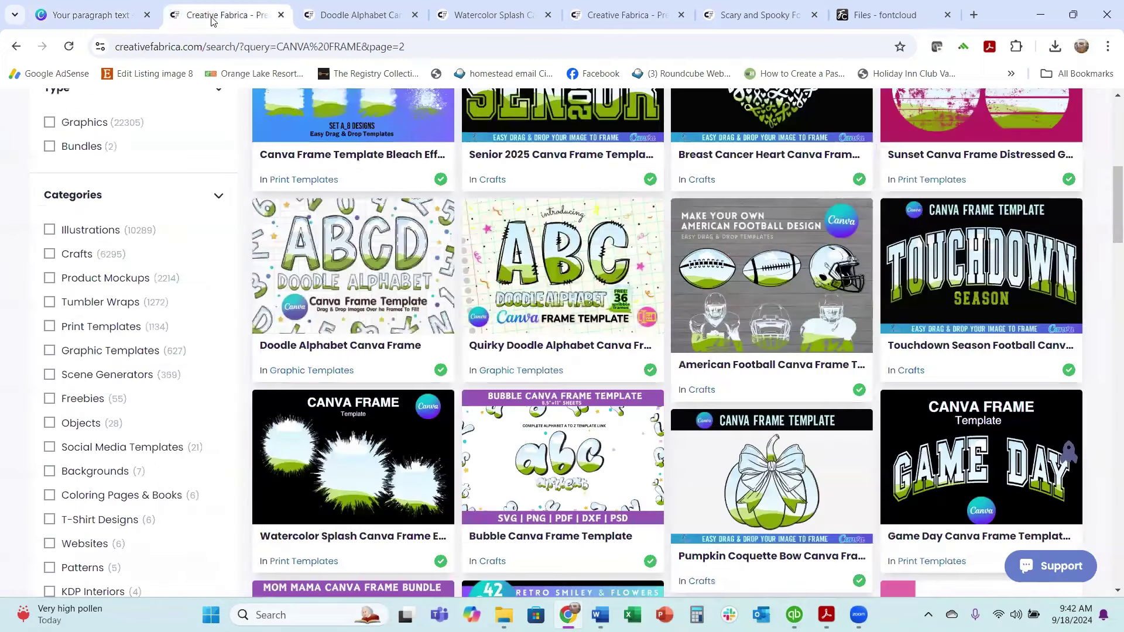
key("ctrl+Tab")
left_click(282, 19)
key("ctrl+Tab")
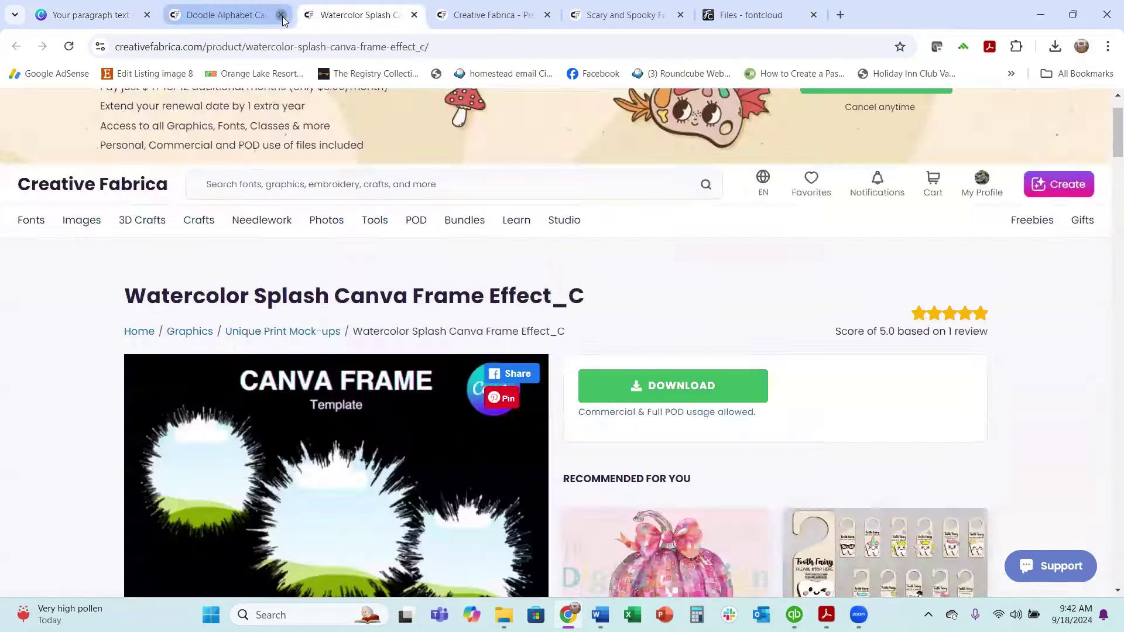
left_click(282, 16)
left_click(281, 16)
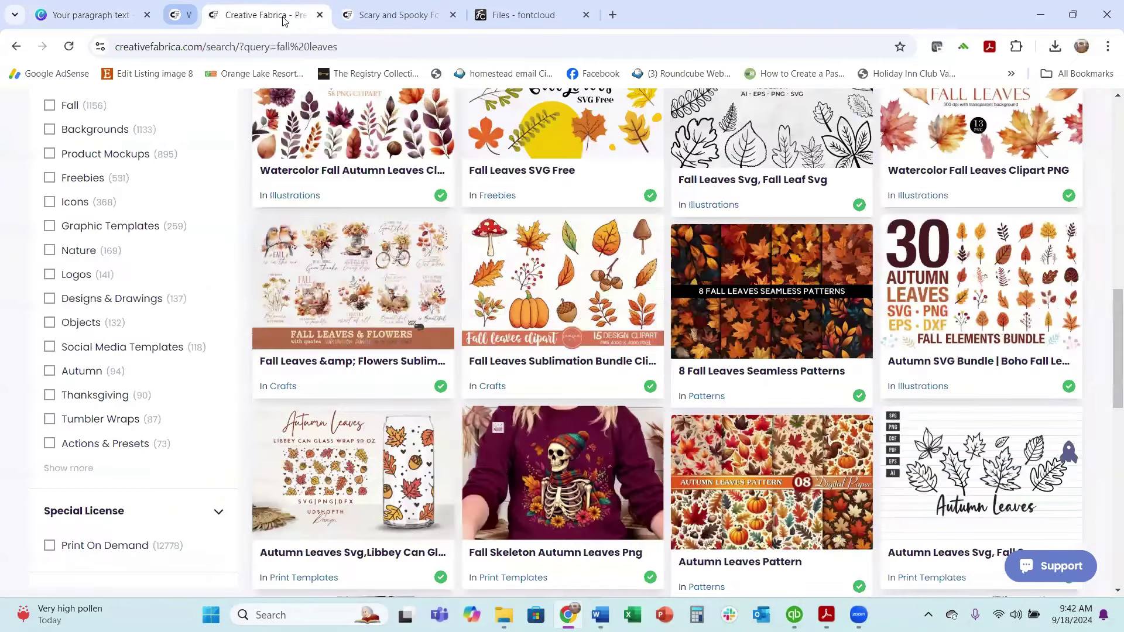
left_click(280, 16)
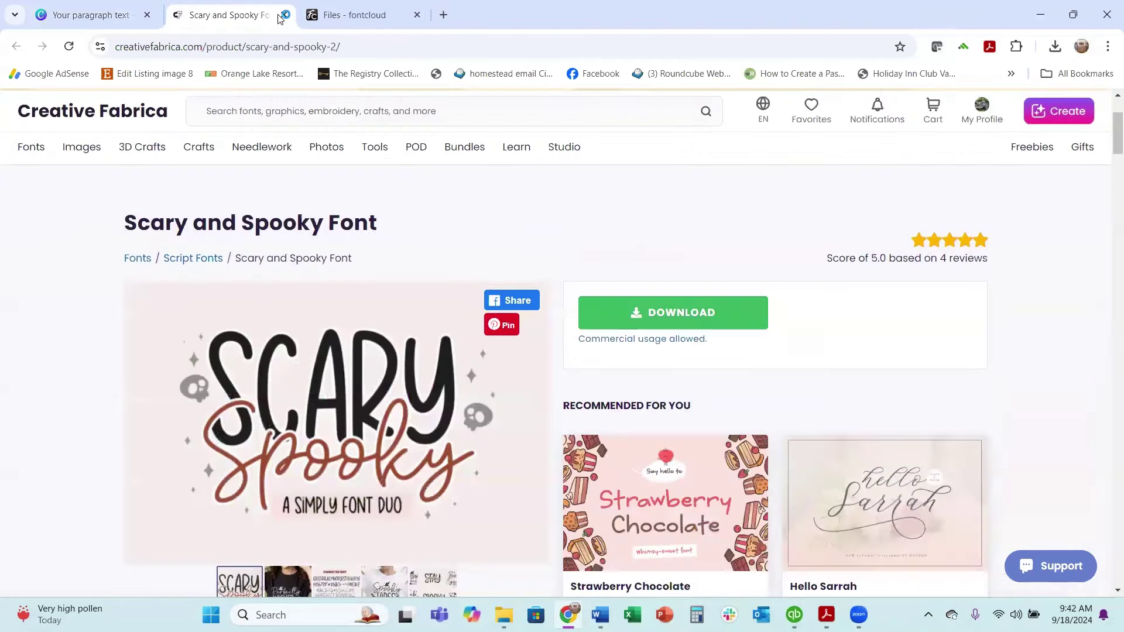
left_click(280, 17)
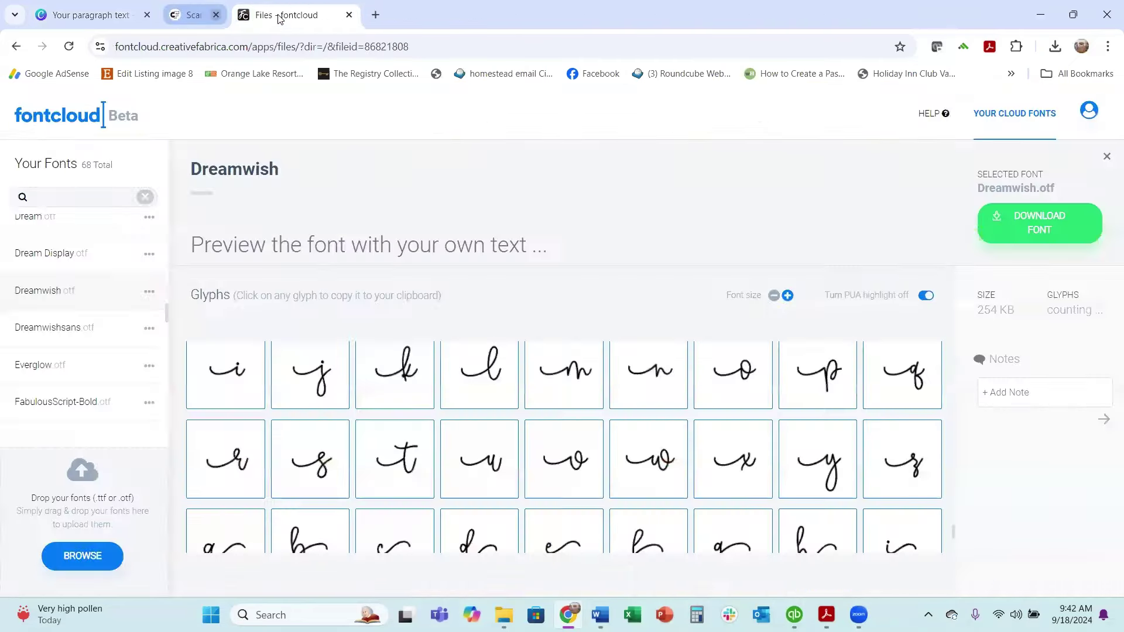
left_click(106, 21)
scroll(644, 381, "down", 15)
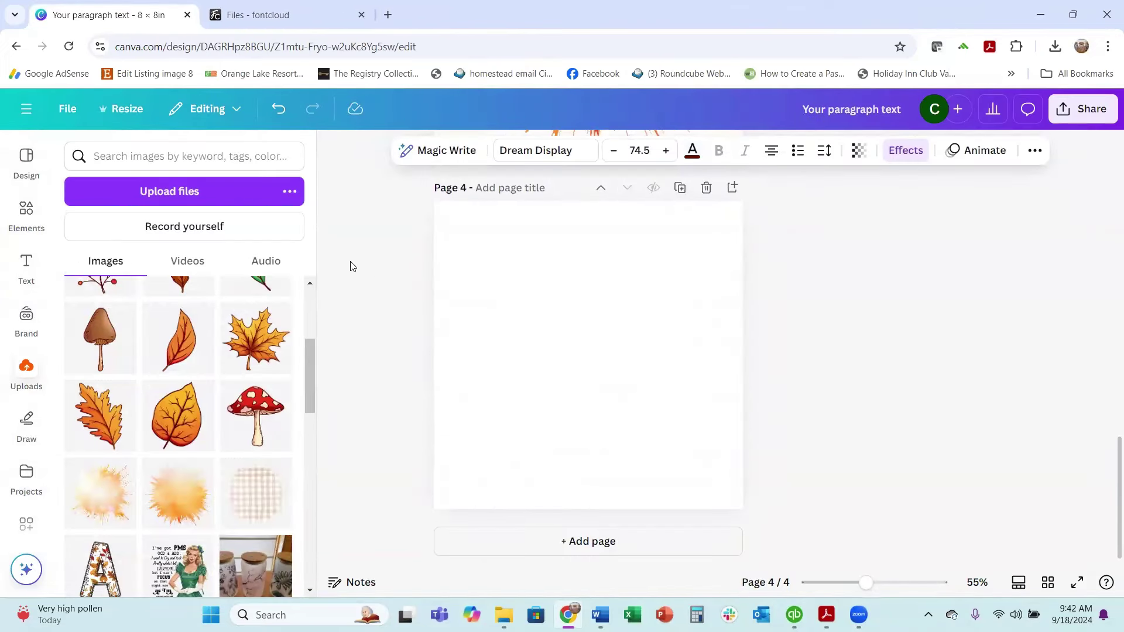
- Open Creative Fabrica in a new browser tab, search it for "mock up" and browse the results
left_click(387, 14)
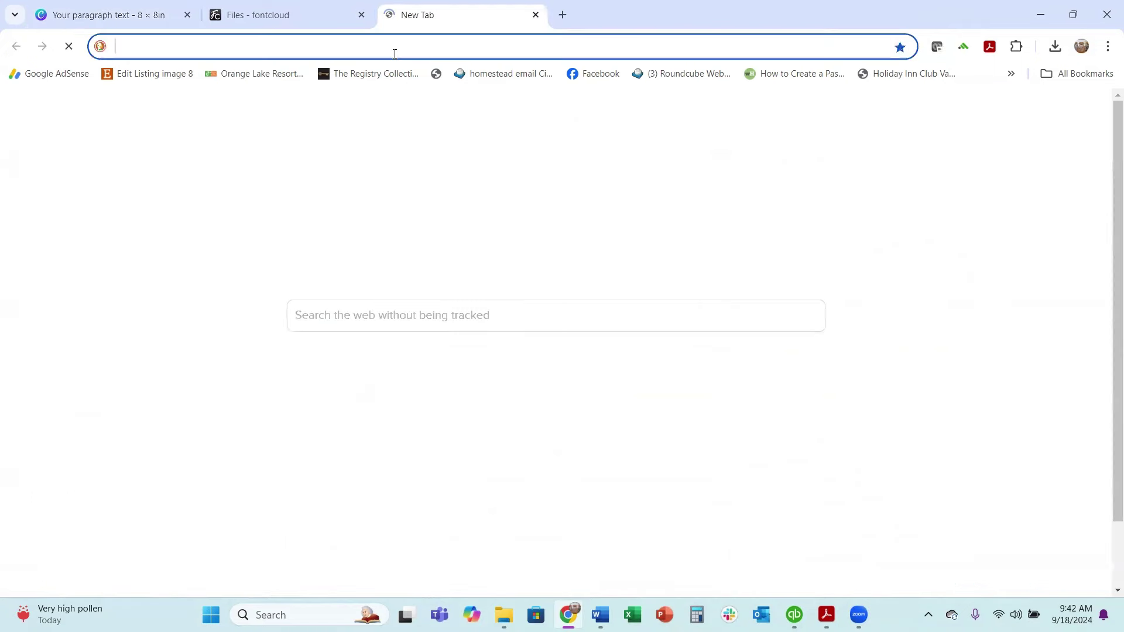
type("creat")
key("Return")
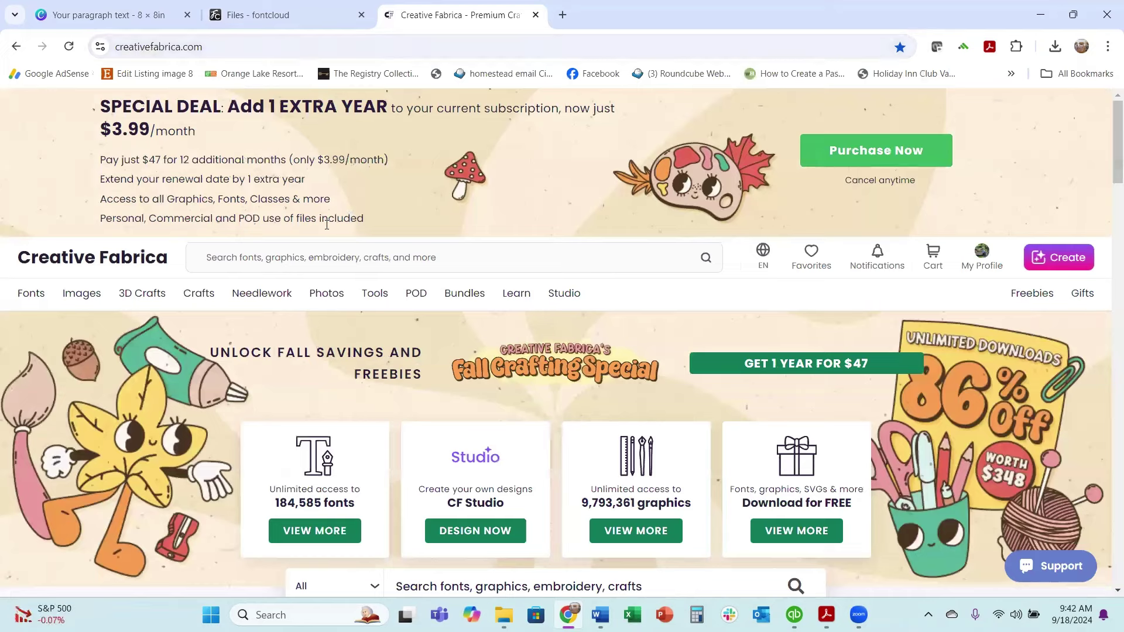
left_click(288, 261)
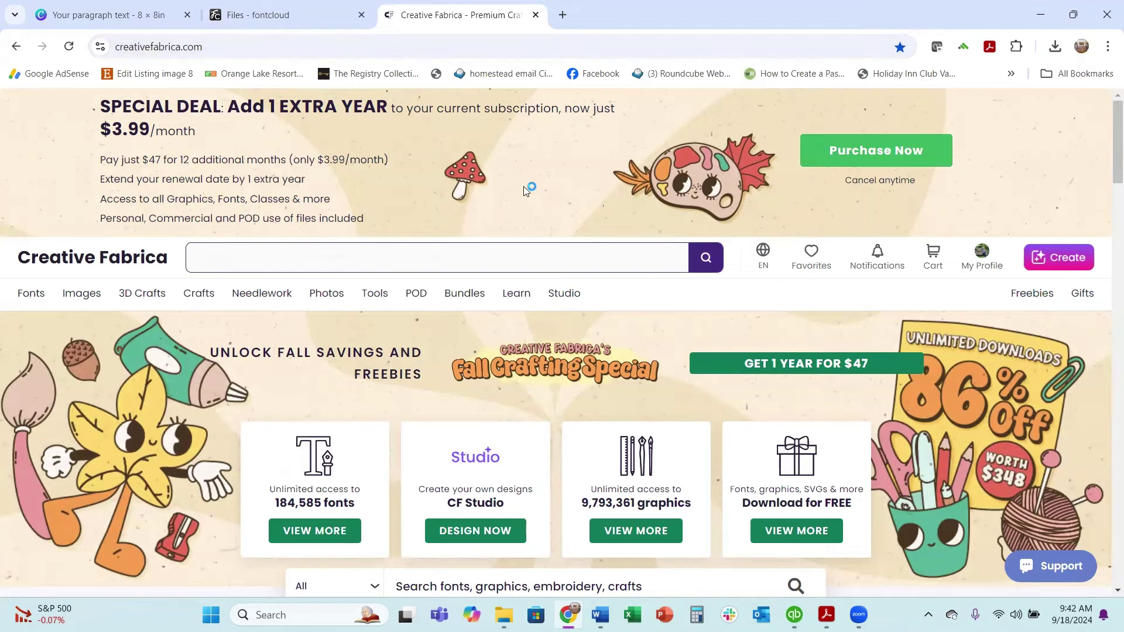
type("mock")
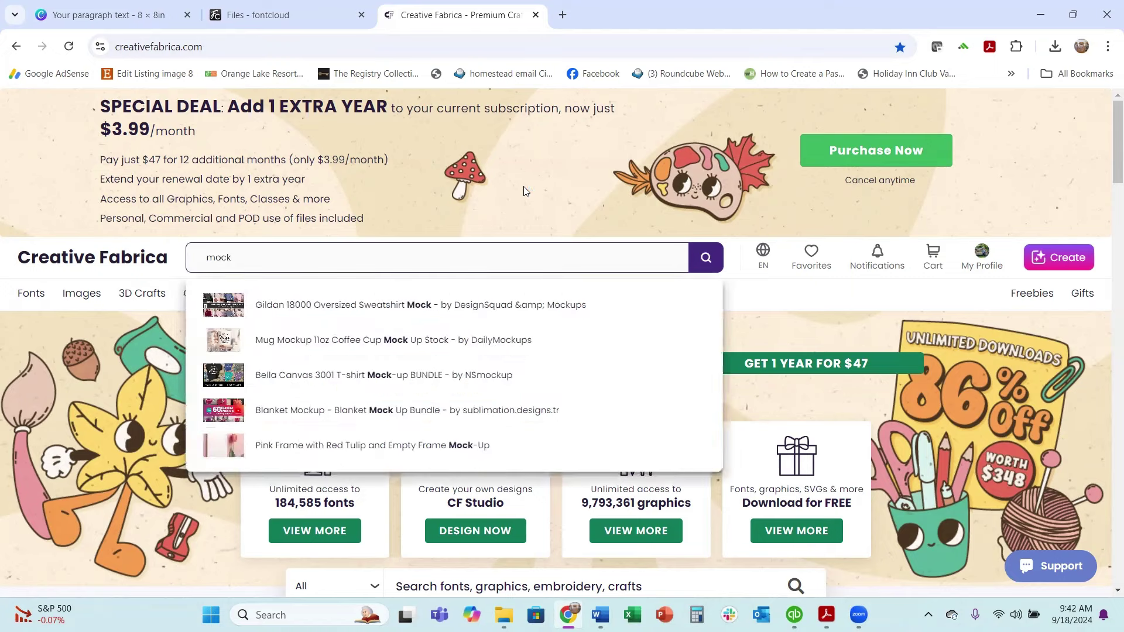
type(" up")
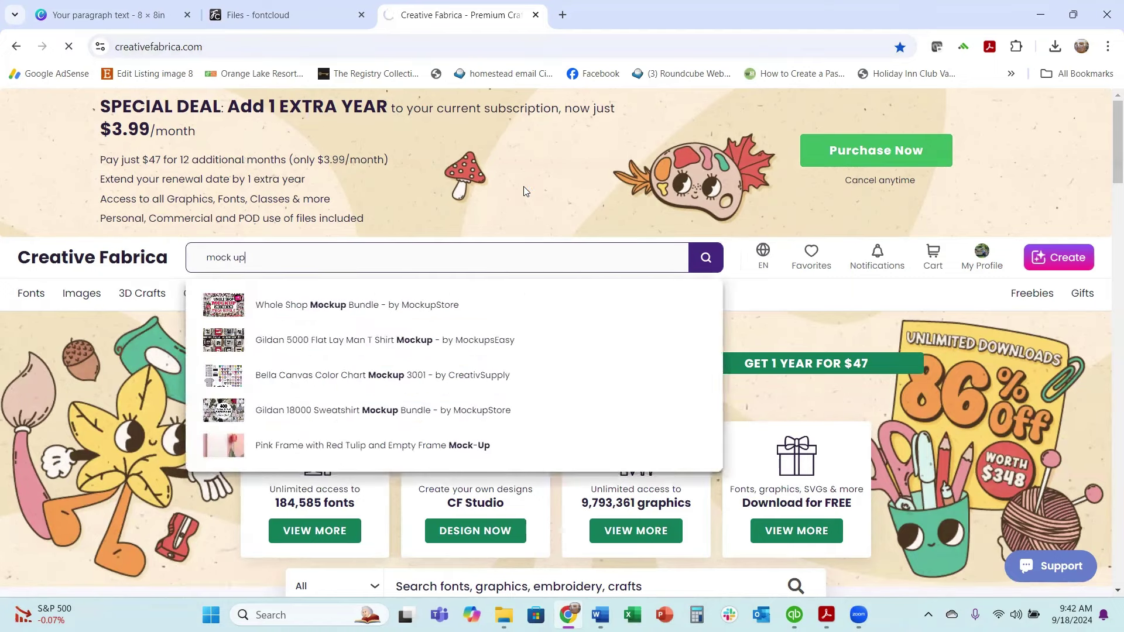
key("Return")
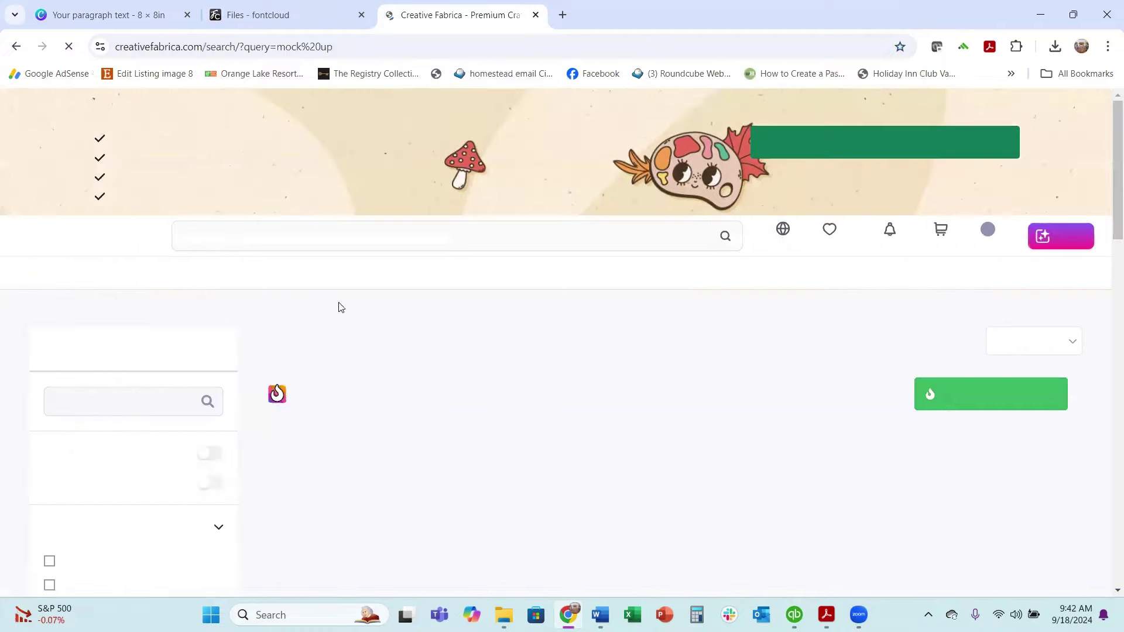
scroll(614, 294, "down", 2)
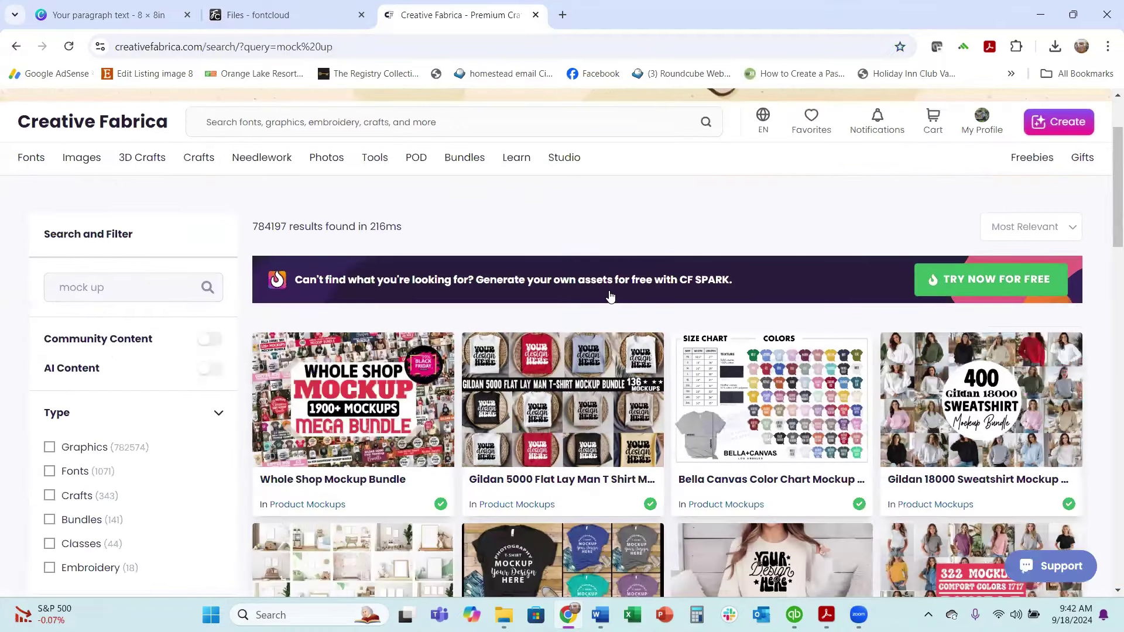
scroll(599, 302, "down", 4)
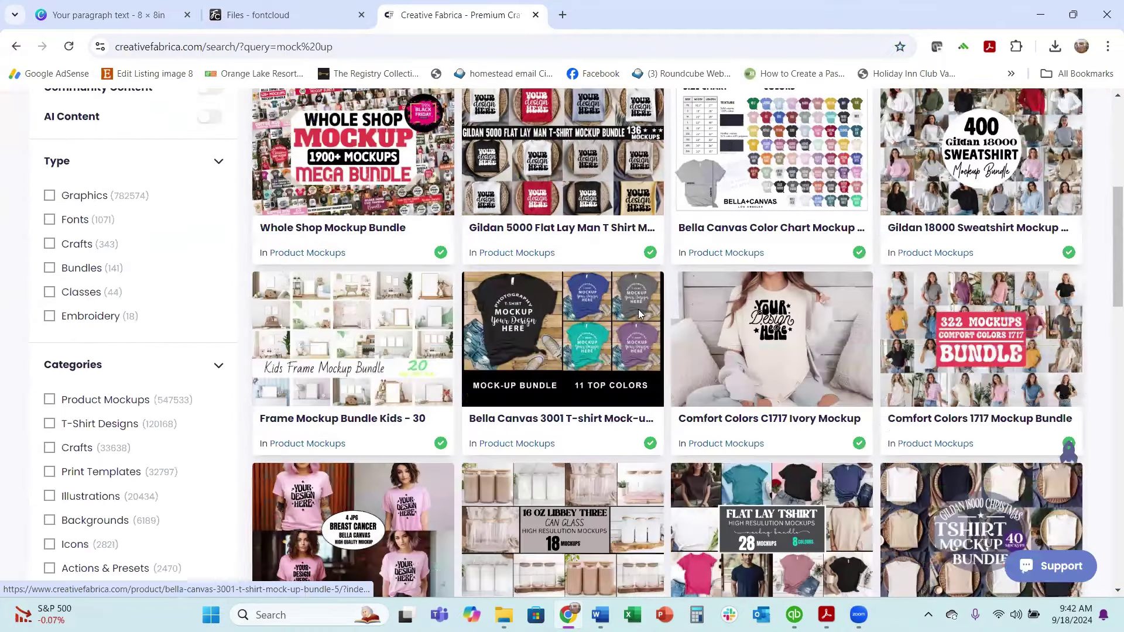
scroll(638, 314, "down", 5)
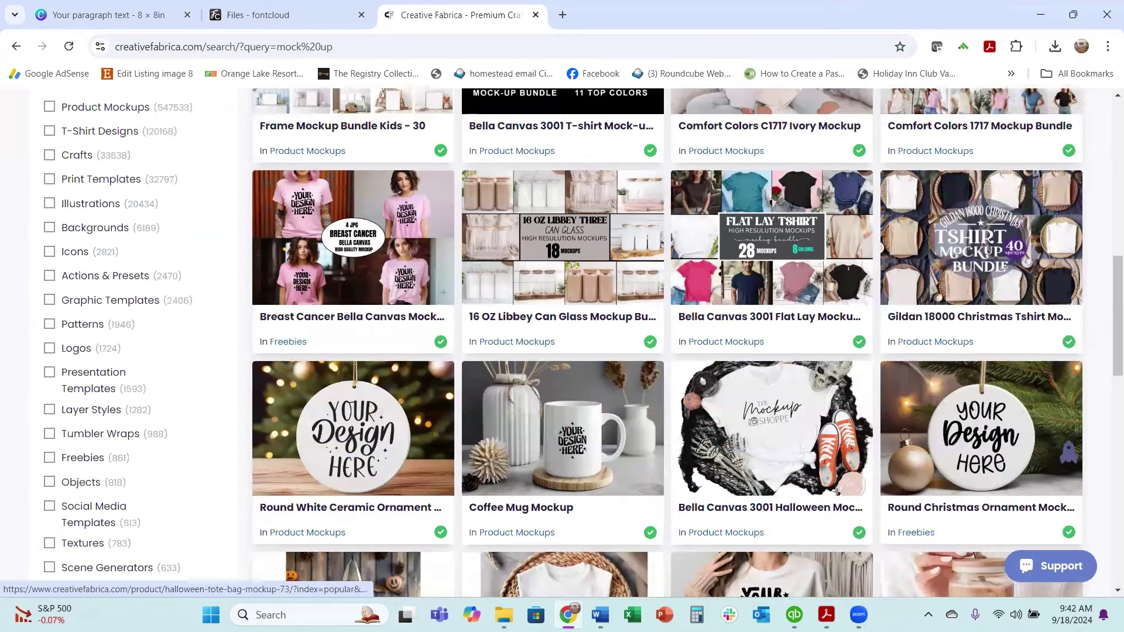
- Look over the Creative Fabrica results for "mock up ornament canva" and "ornament mock ceramic"
mouse_move(405, 615)
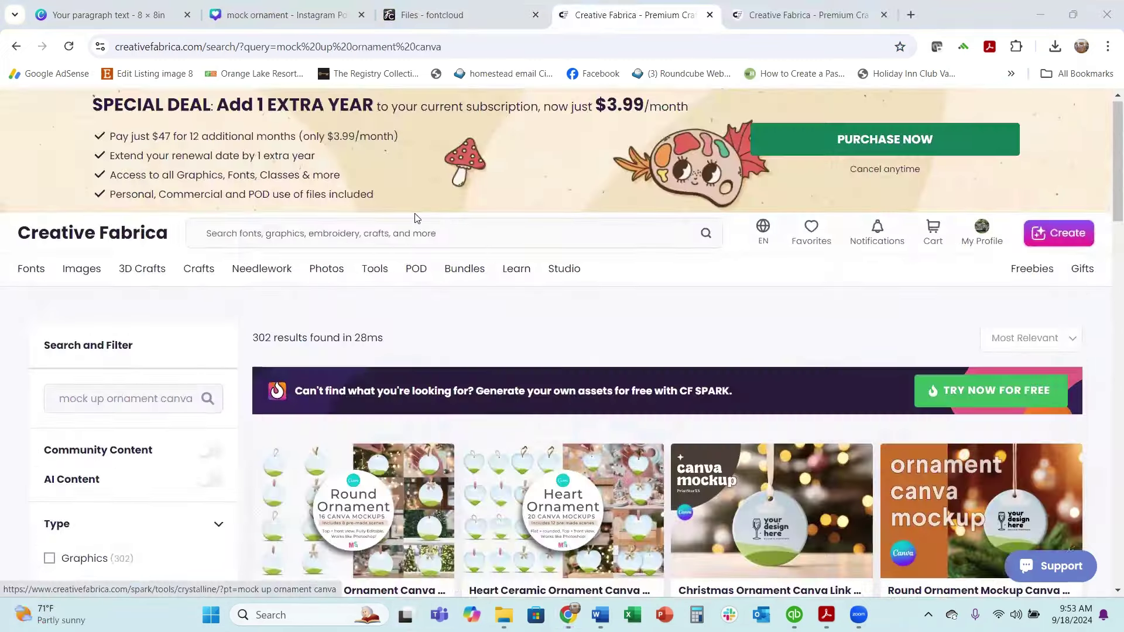
scroll(412, 218, "down", 2)
scroll(412, 218, "down", 1)
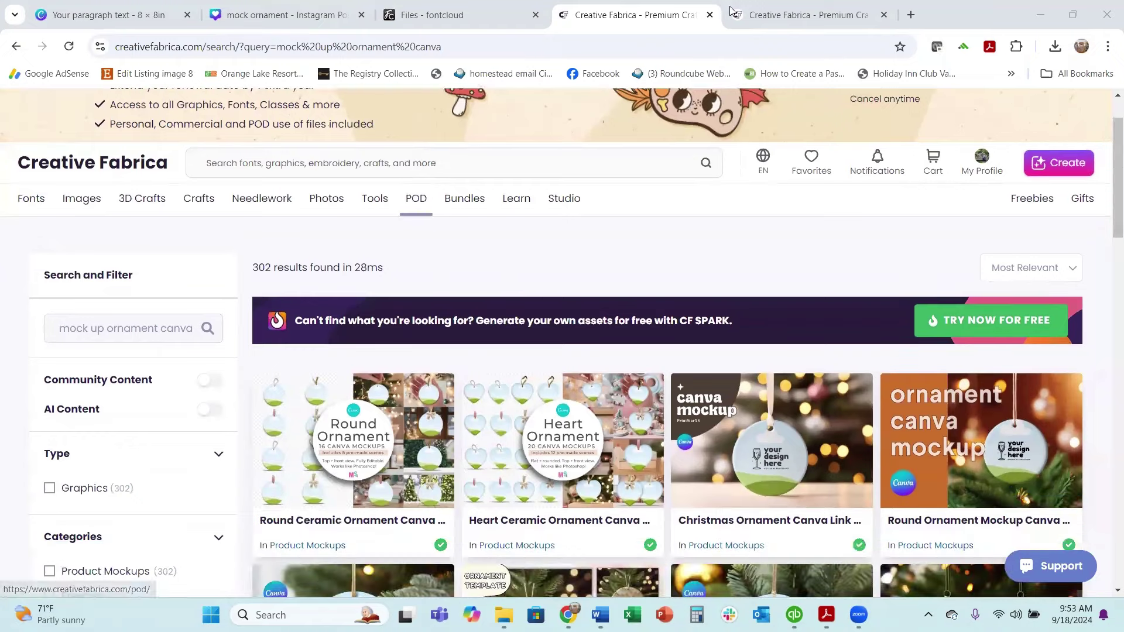
left_click(808, 14)
scroll(486, 201, "down", 3)
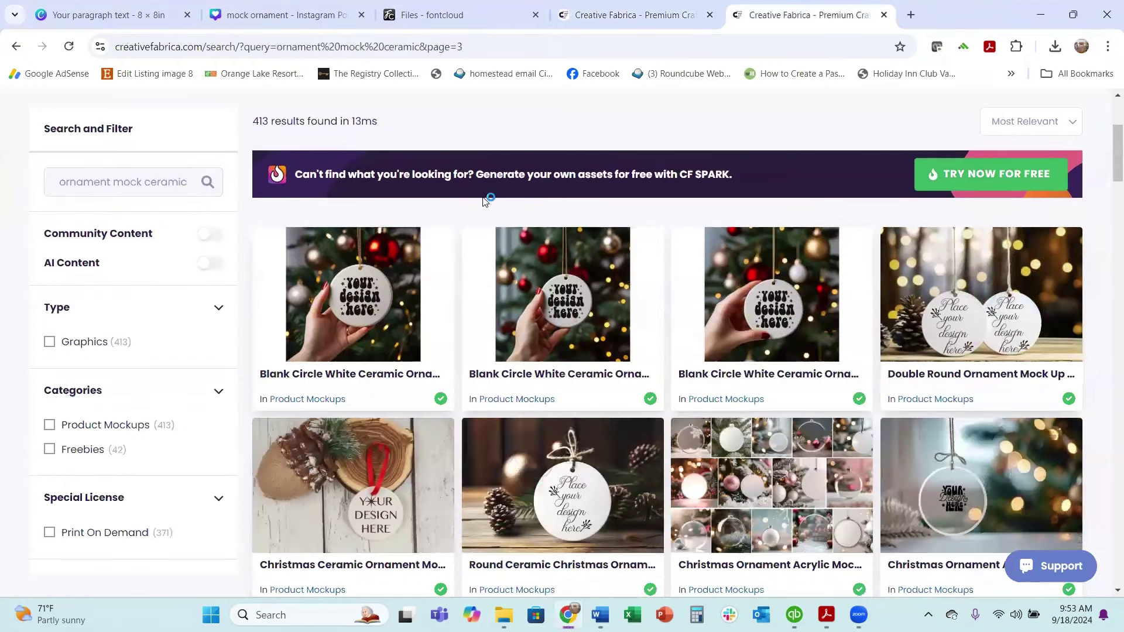
- Search Creative Fabrica for "mockup" and browse the listed mockup bundles
scroll(334, 265, "up", 4)
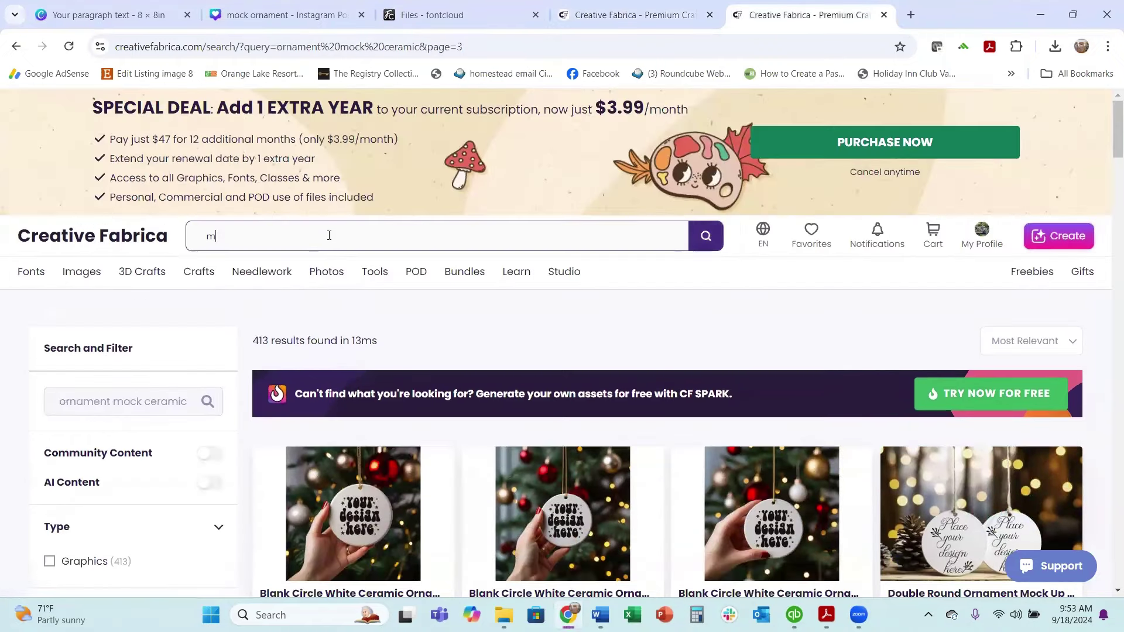
type("p")
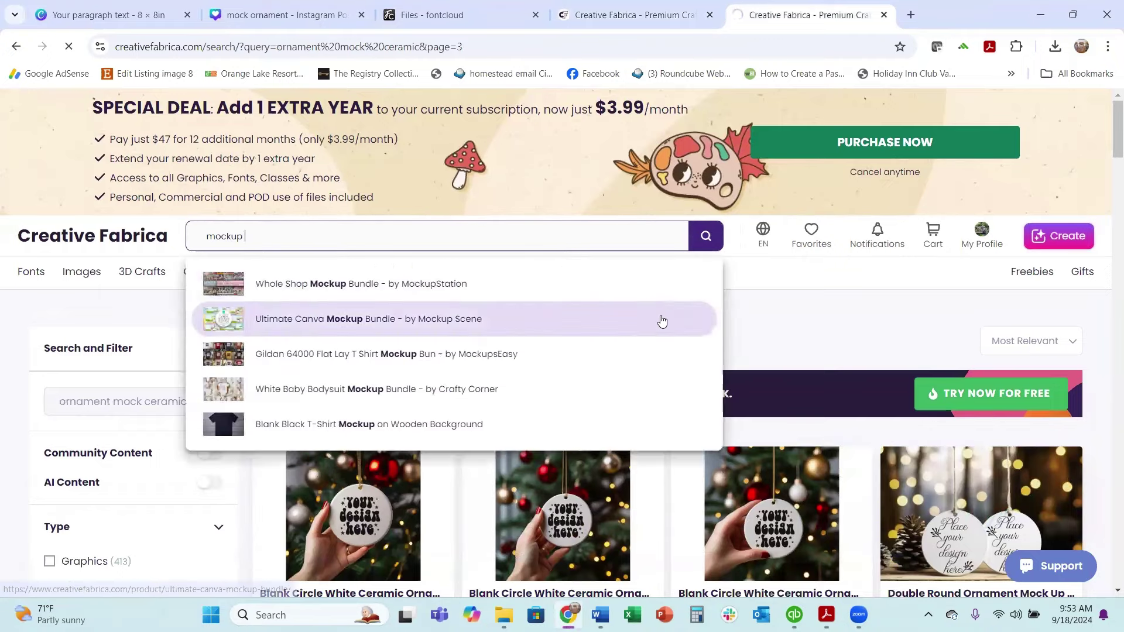
key("Return")
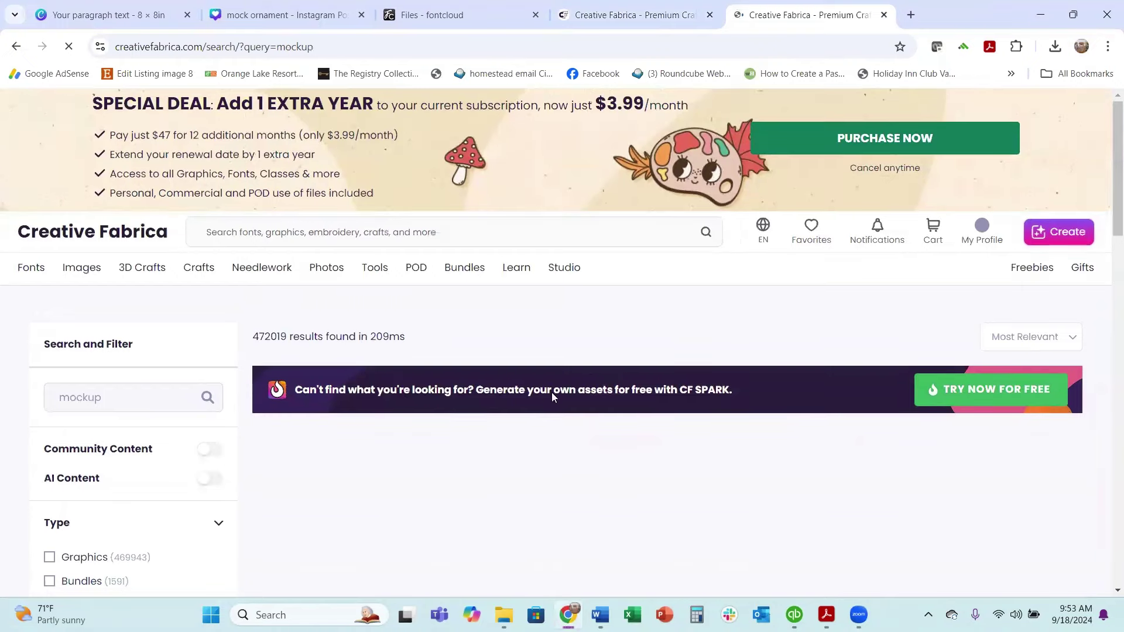
scroll(550, 393, "down", 5)
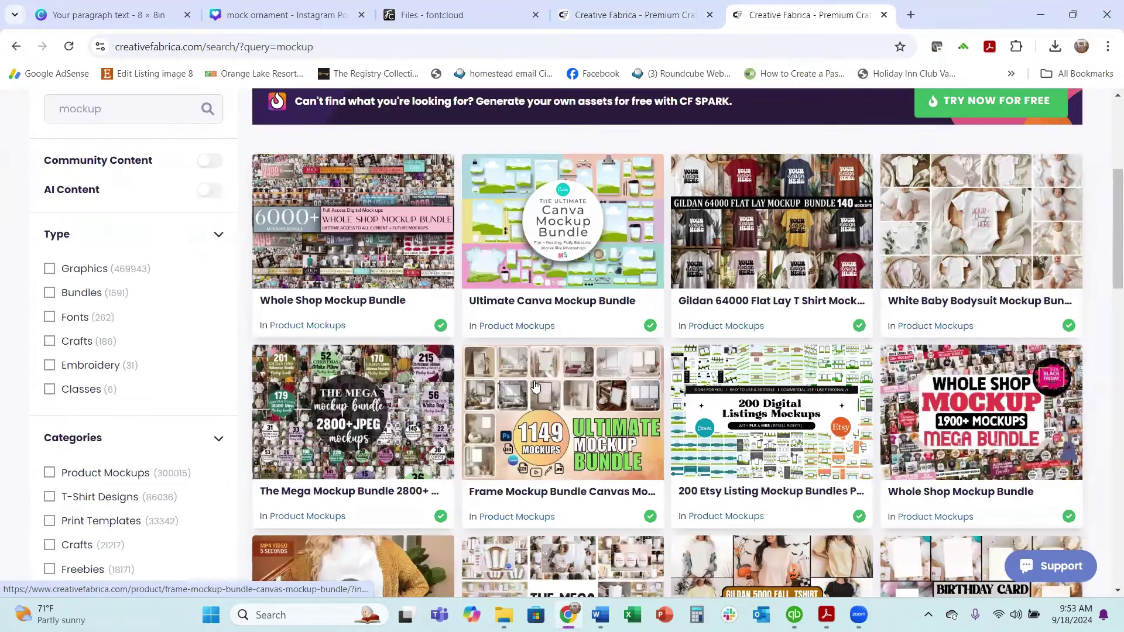
- Look through more of the Creative Fabrica mockup results, from shirt and mug bundles to Canva and Etsy mockups
scroll(498, 231, "down", 1)
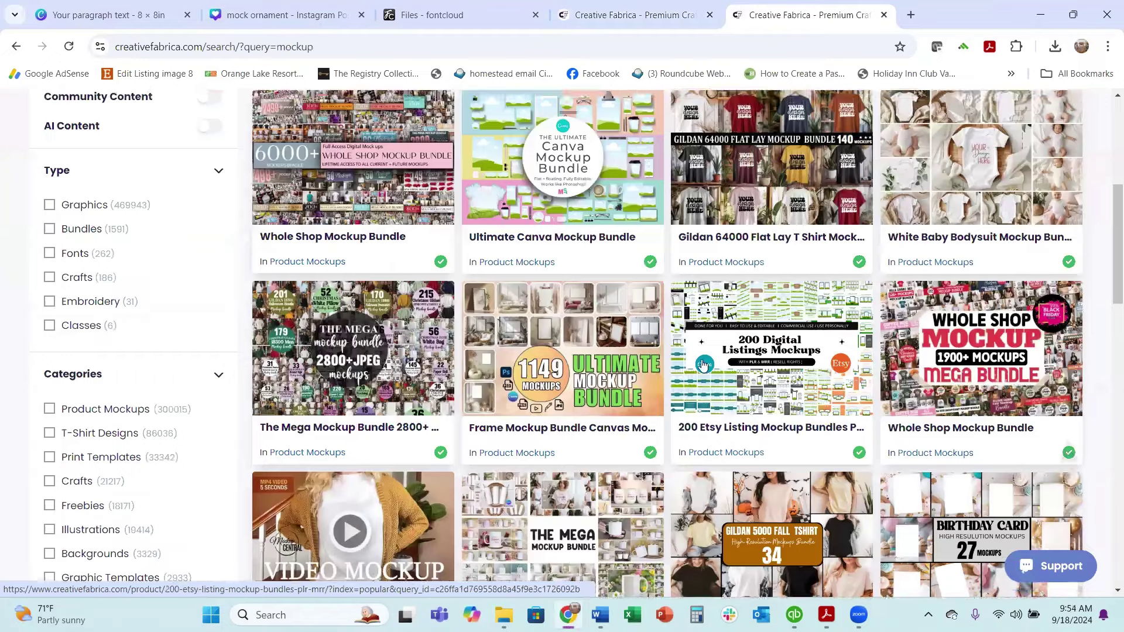
scroll(322, 256, "down", 4)
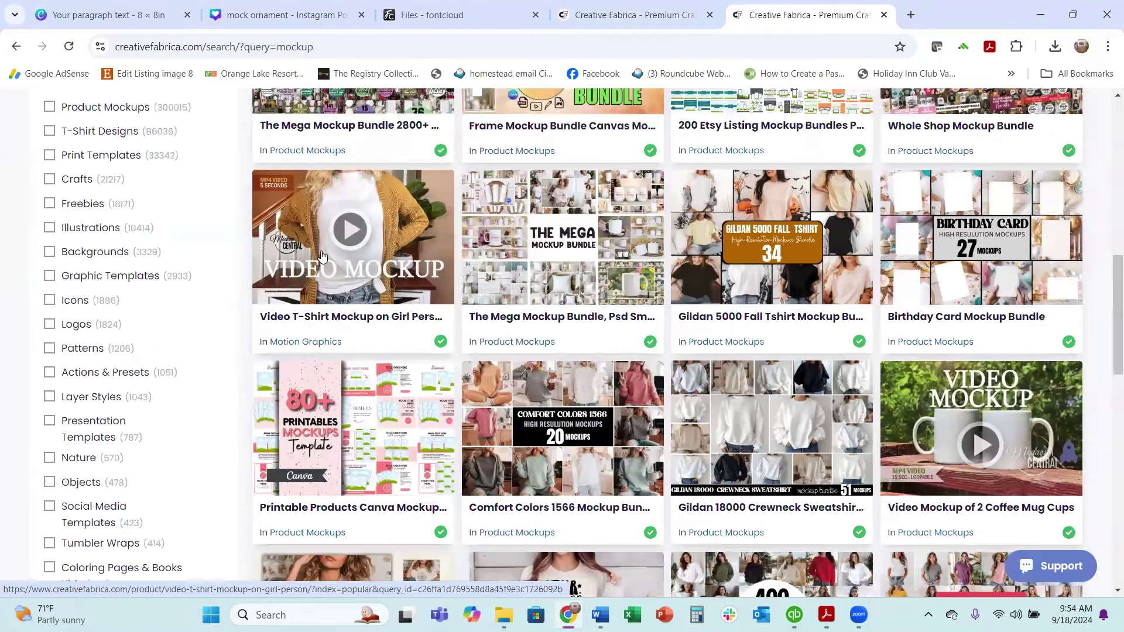
scroll(516, 302, "down", 3)
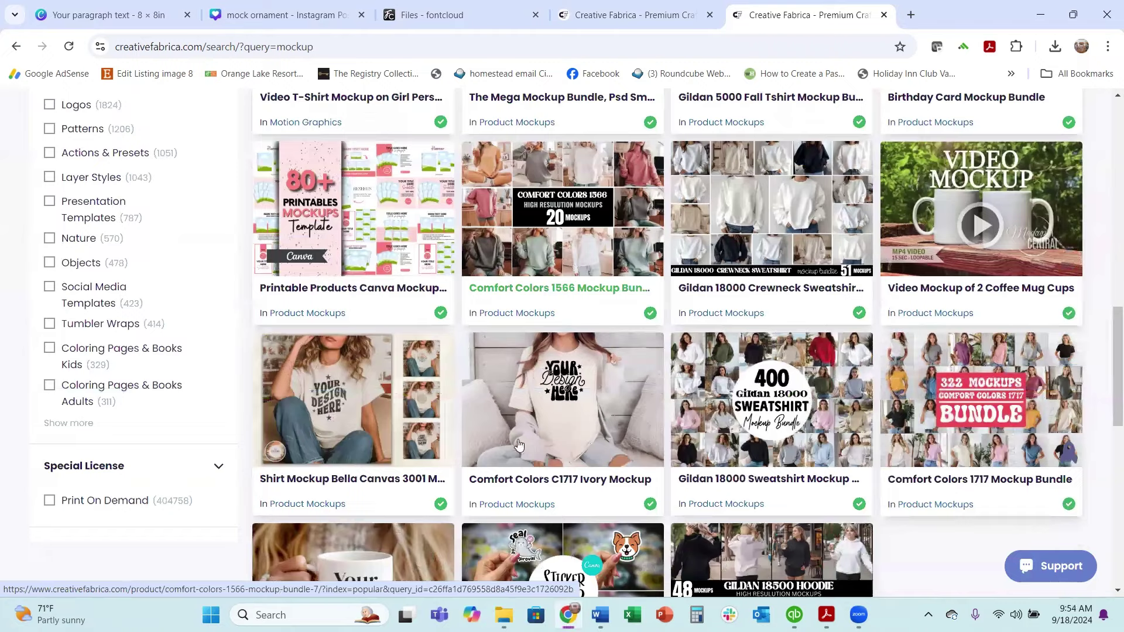
scroll(527, 434, "down", 3)
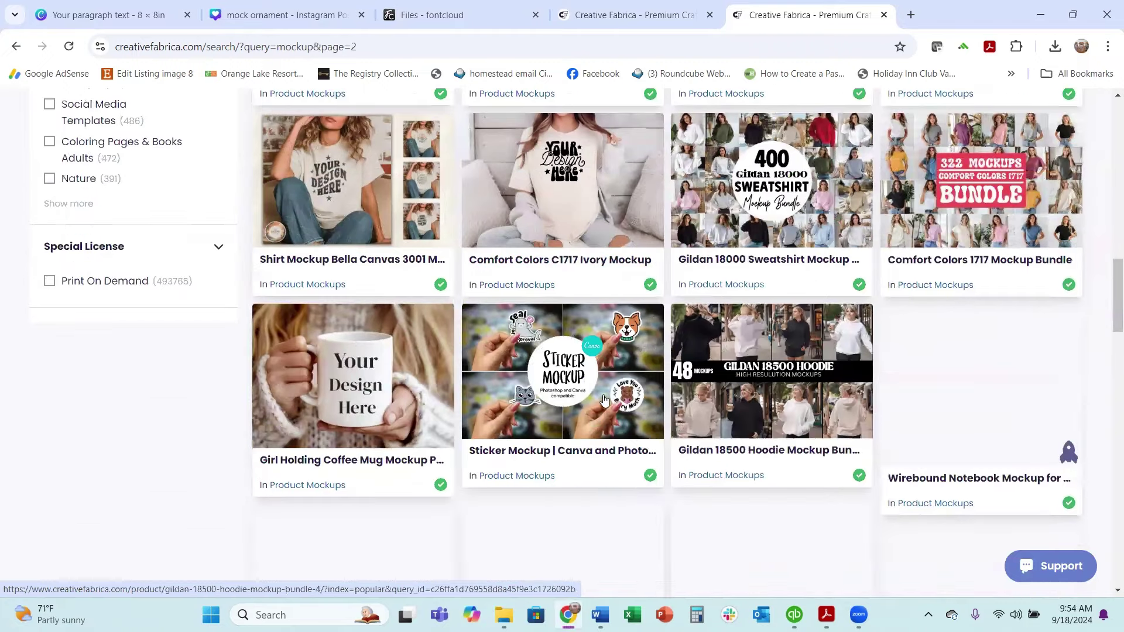
scroll(585, 401, "down", 4)
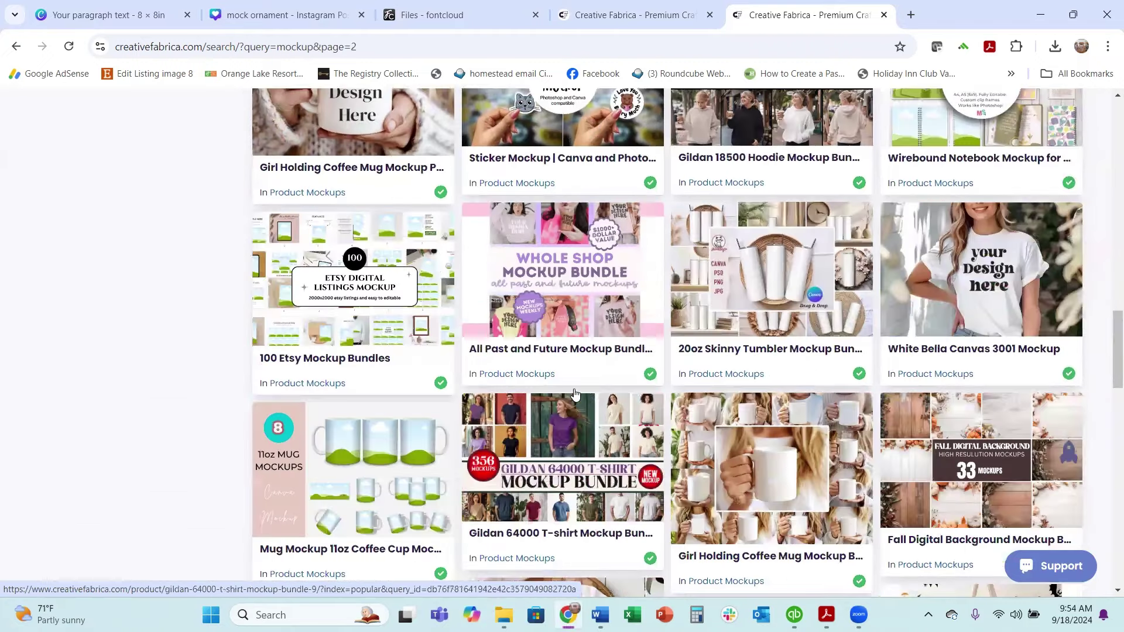
scroll(575, 394, "up", 10)
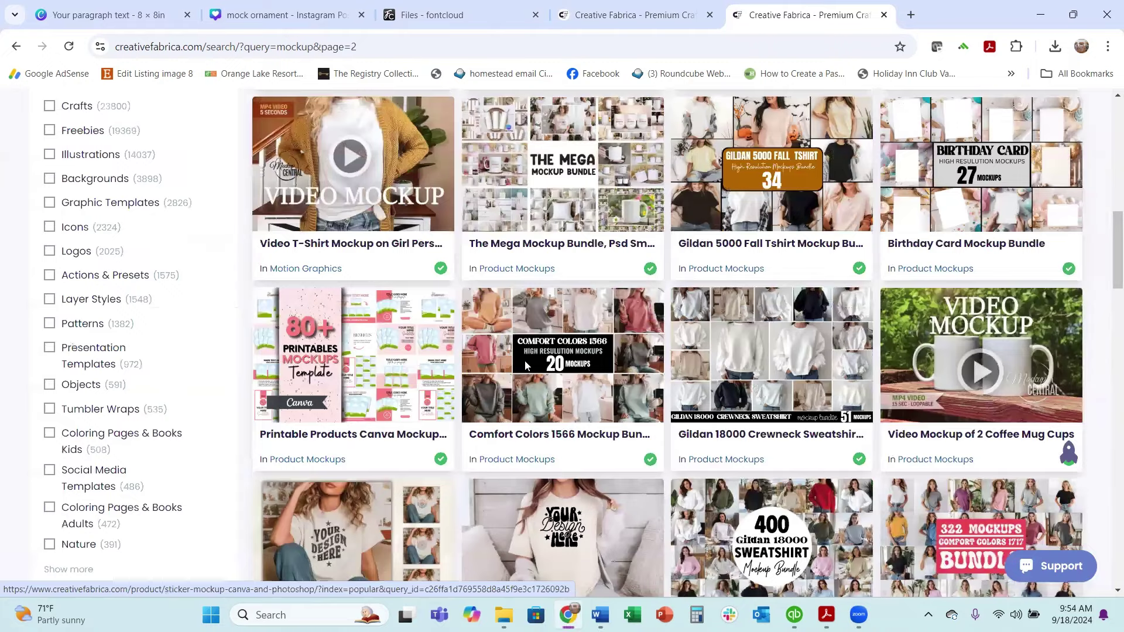
scroll(503, 375, "up", 10)
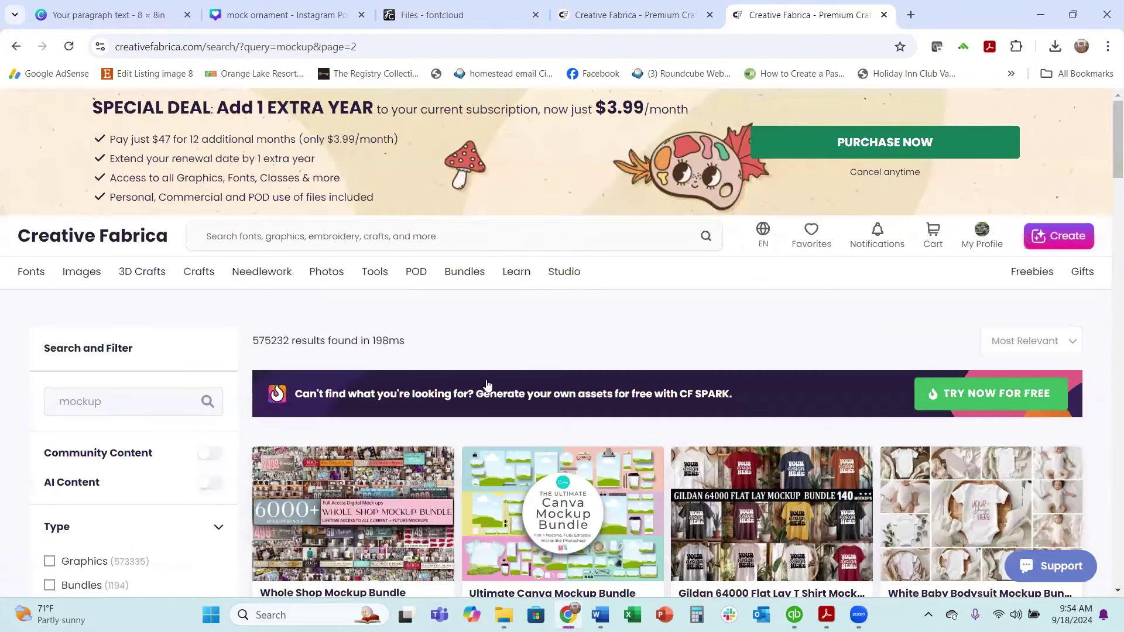
- From the "mock up ornament canva" results, open the Christmas Ornament Mockup Canva product page and download its files
left_click(642, 22)
scroll(637, 420, "down", 3)
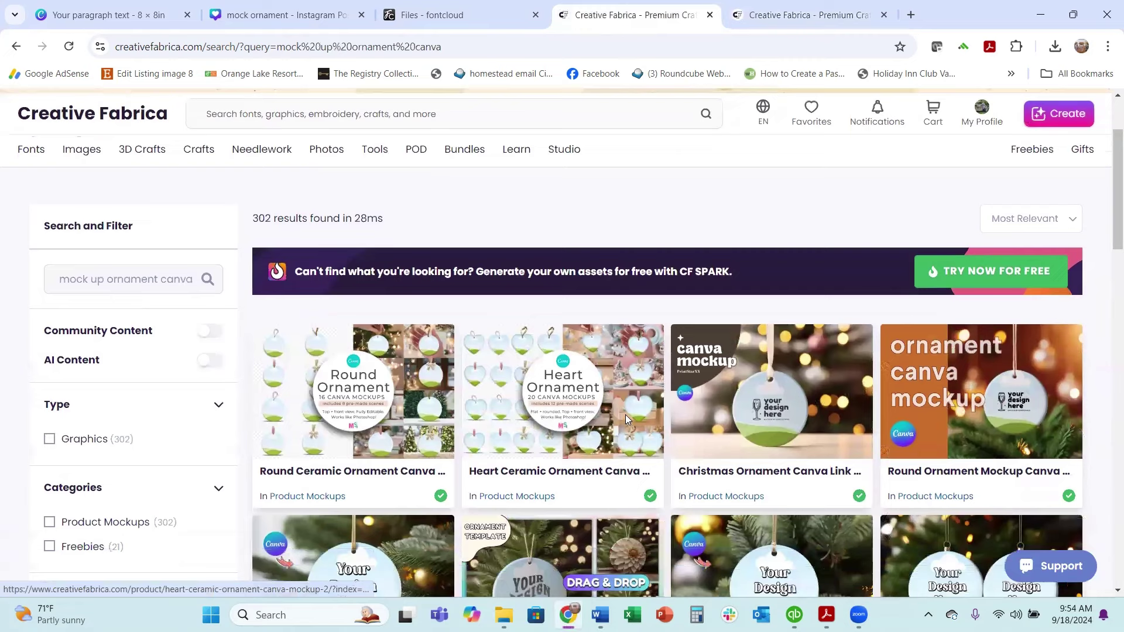
scroll(606, 413, "down", 2)
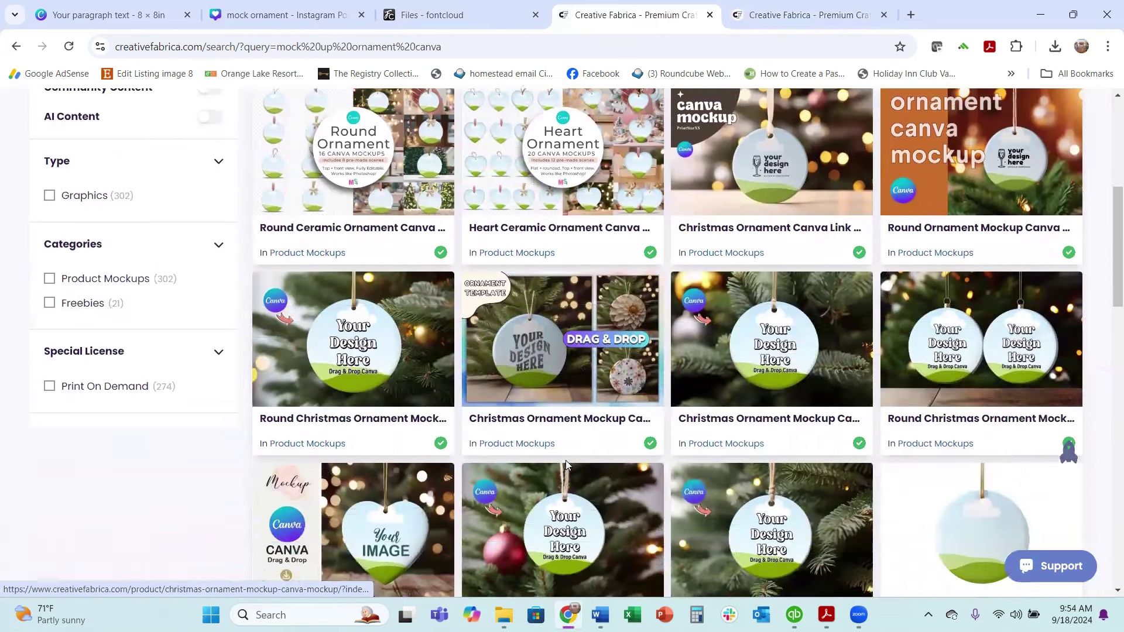
left_click(749, 420)
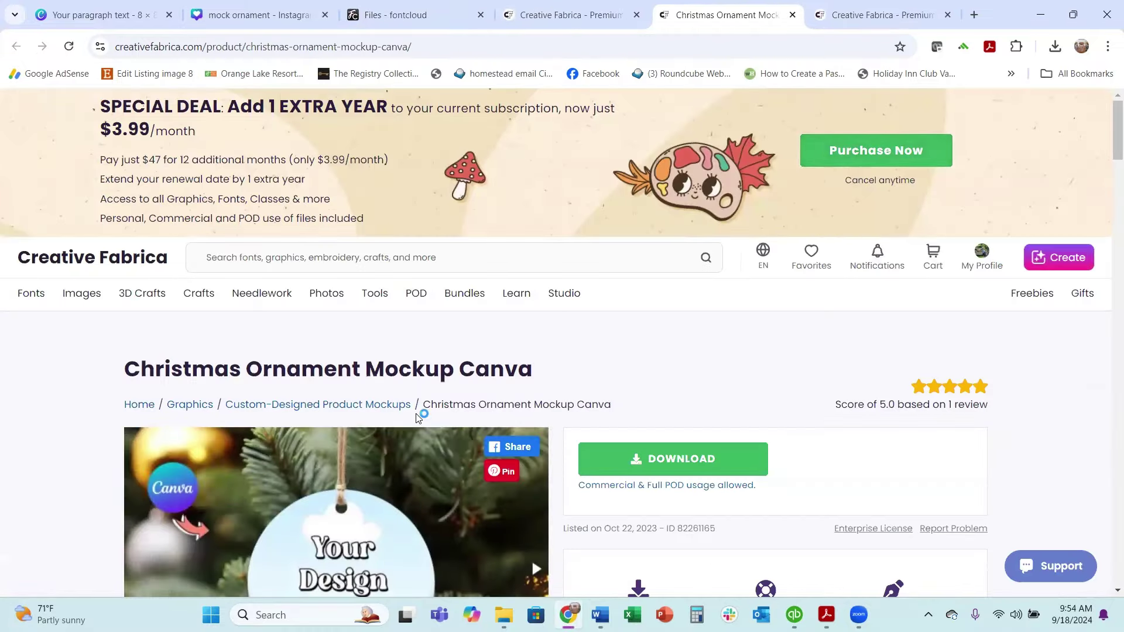
scroll(591, 316, "down", 3)
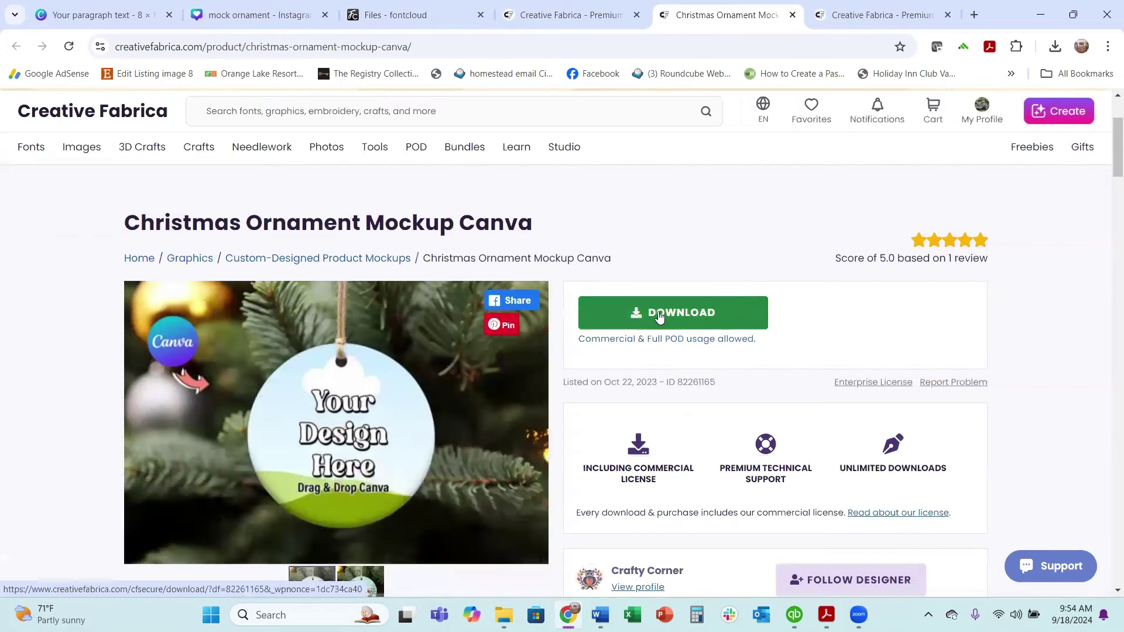
left_click(660, 317)
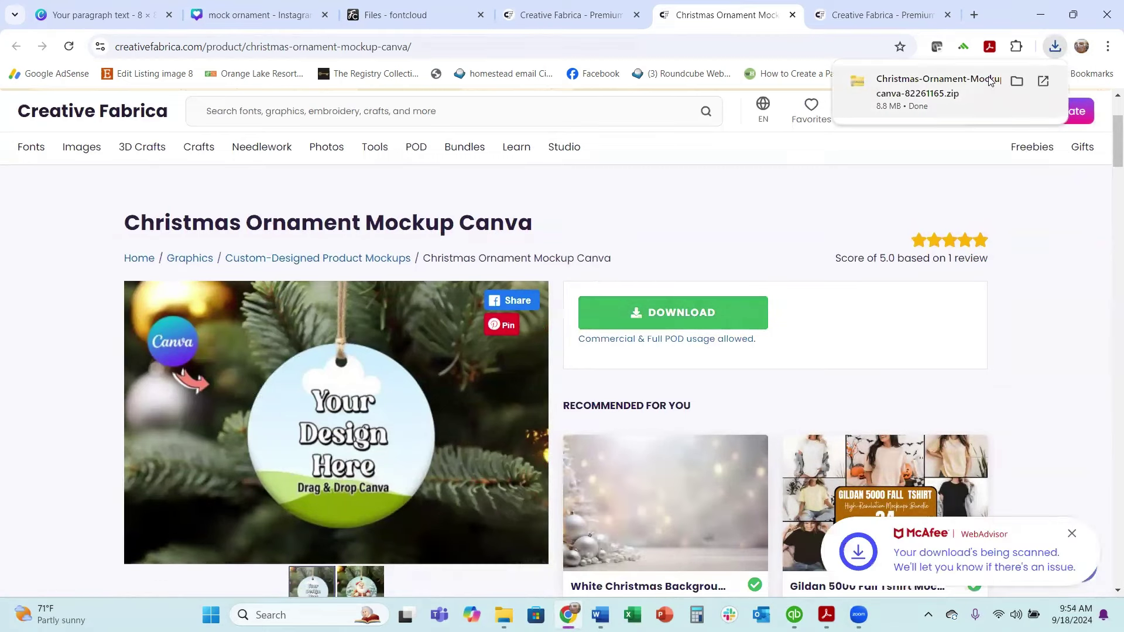
- Open the ornament PNG from the downloaded zip, save it to Downloads as "mockupornament 17" and close the image viewer
left_click(943, 98)
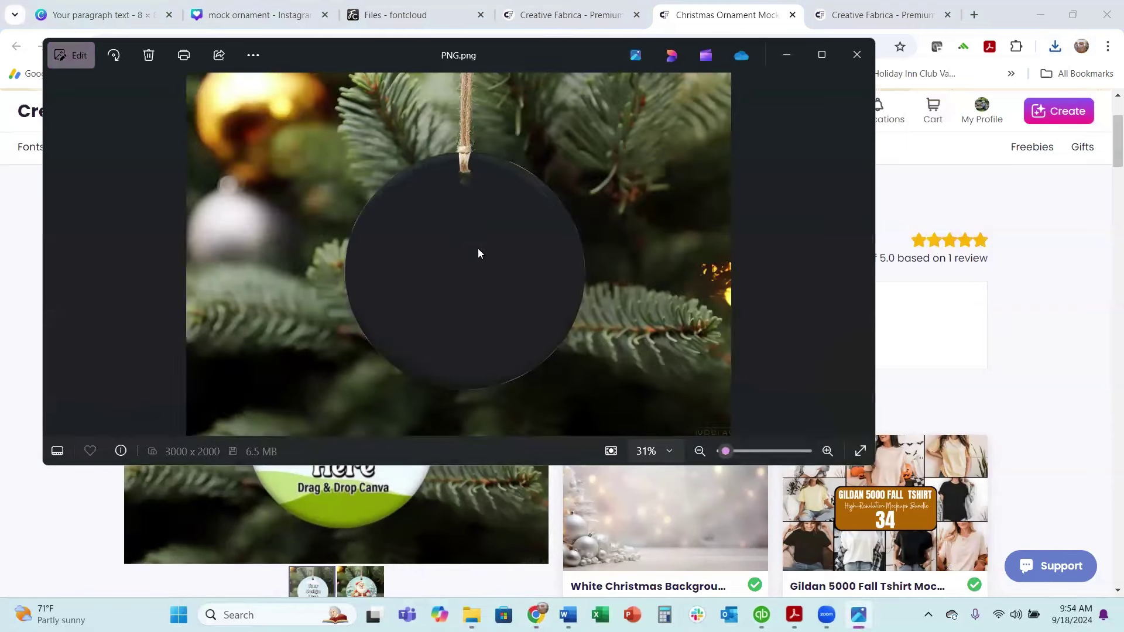
left_click(255, 56)
left_click(134, 89)
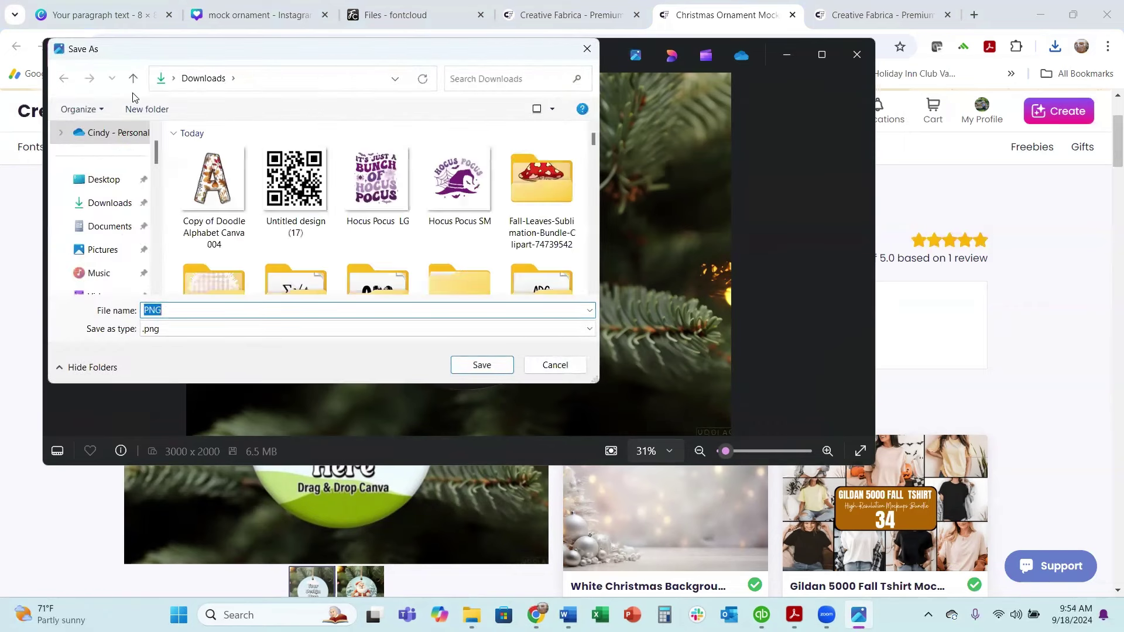
type("mockup")
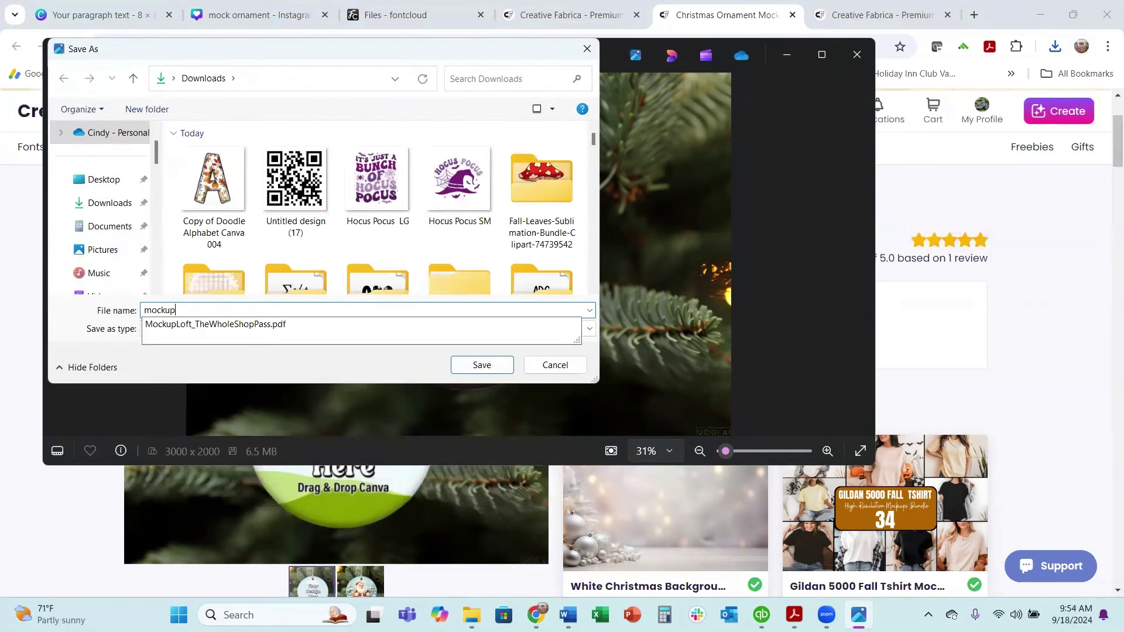
type("ornament 17")
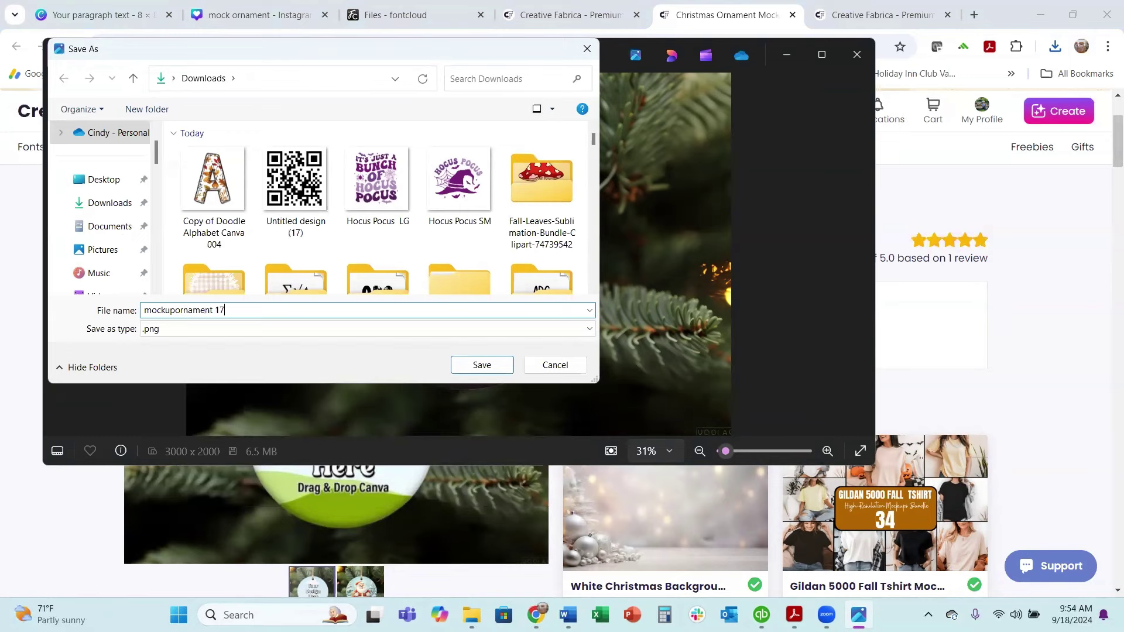
key("Return")
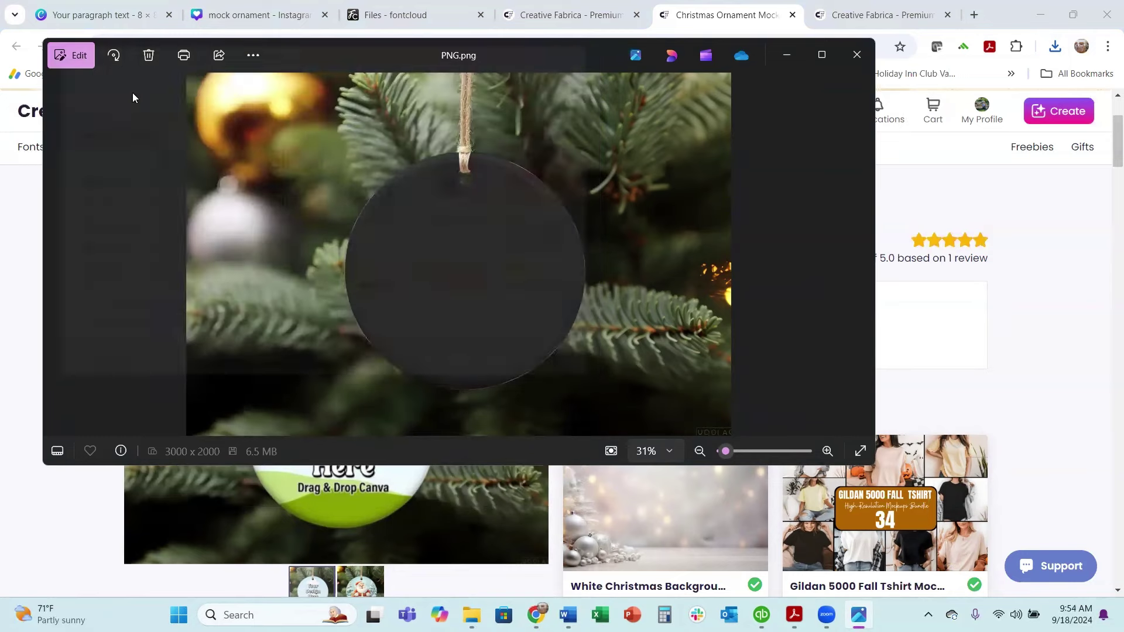
left_click(854, 56)
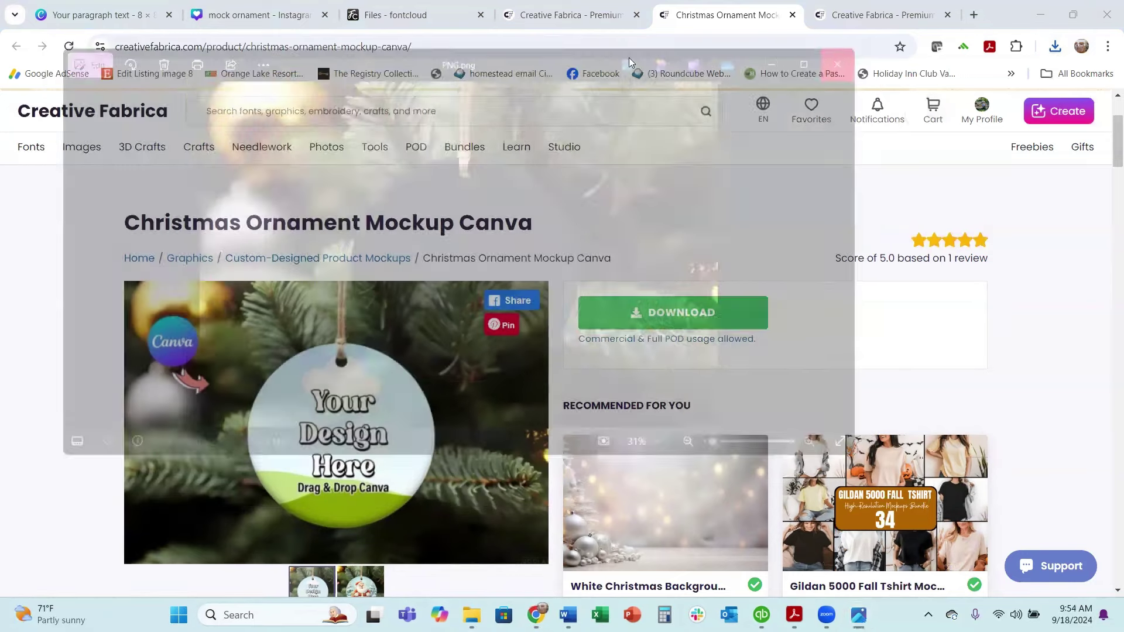
- Return to the "mock ornament" Canva design and upload the mockupornament 17 image from Downloads
left_click(97, 14)
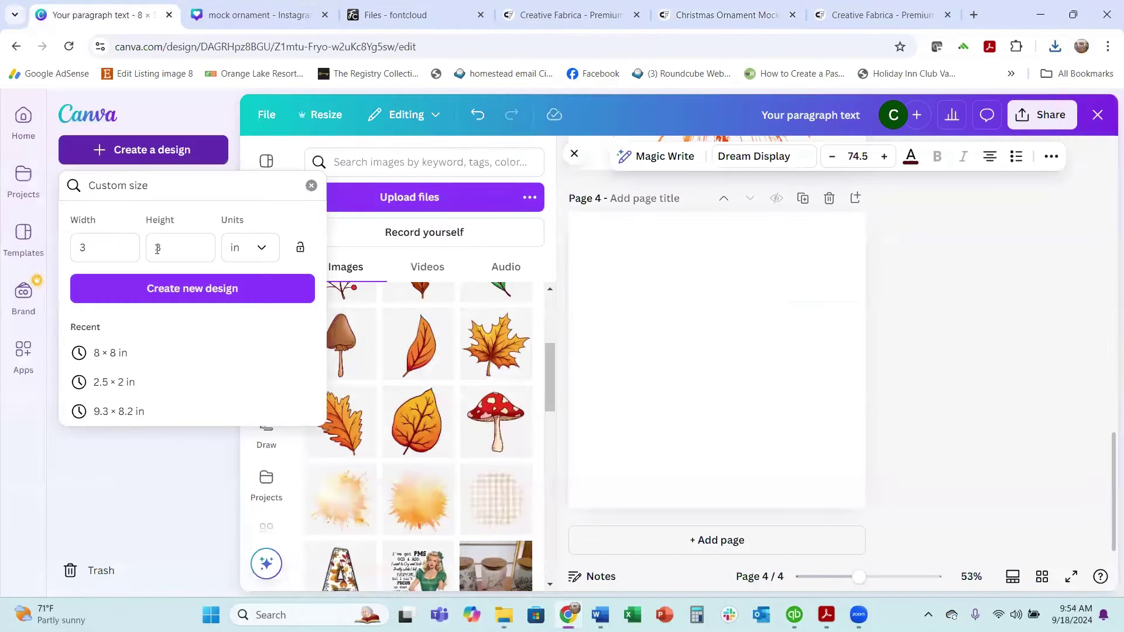
left_click(162, 122)
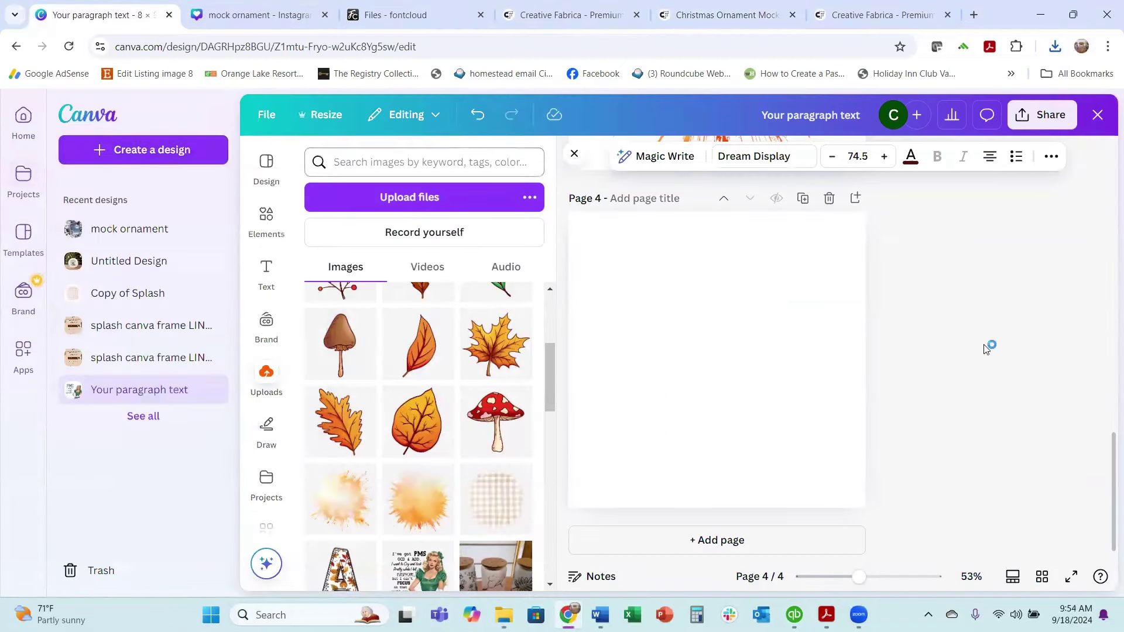
left_click(256, 15)
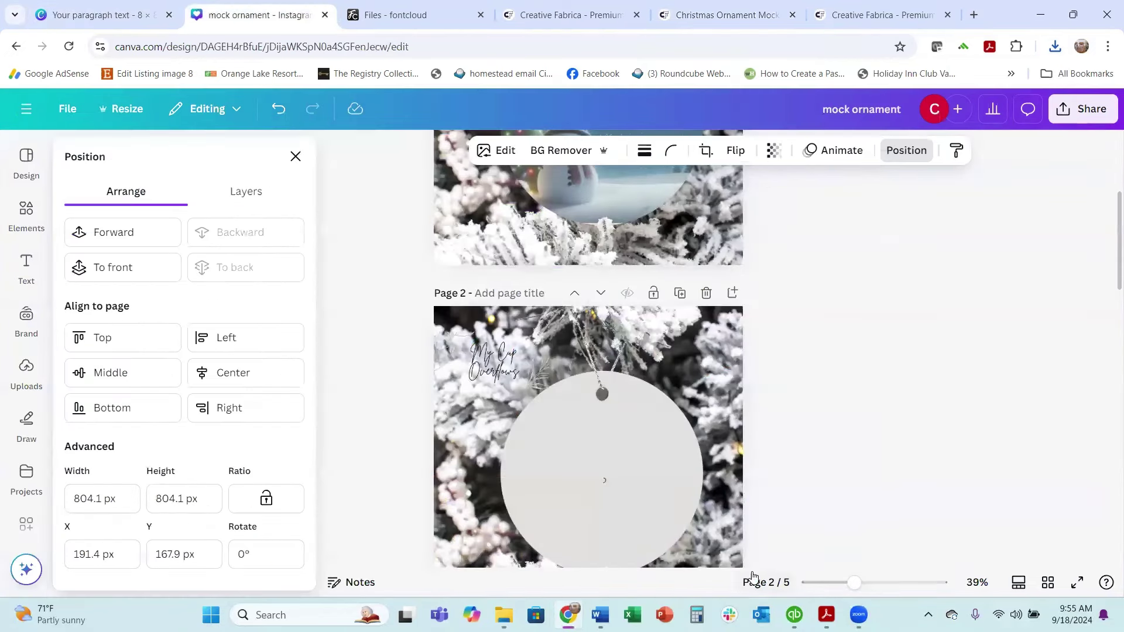
left_click(23, 375)
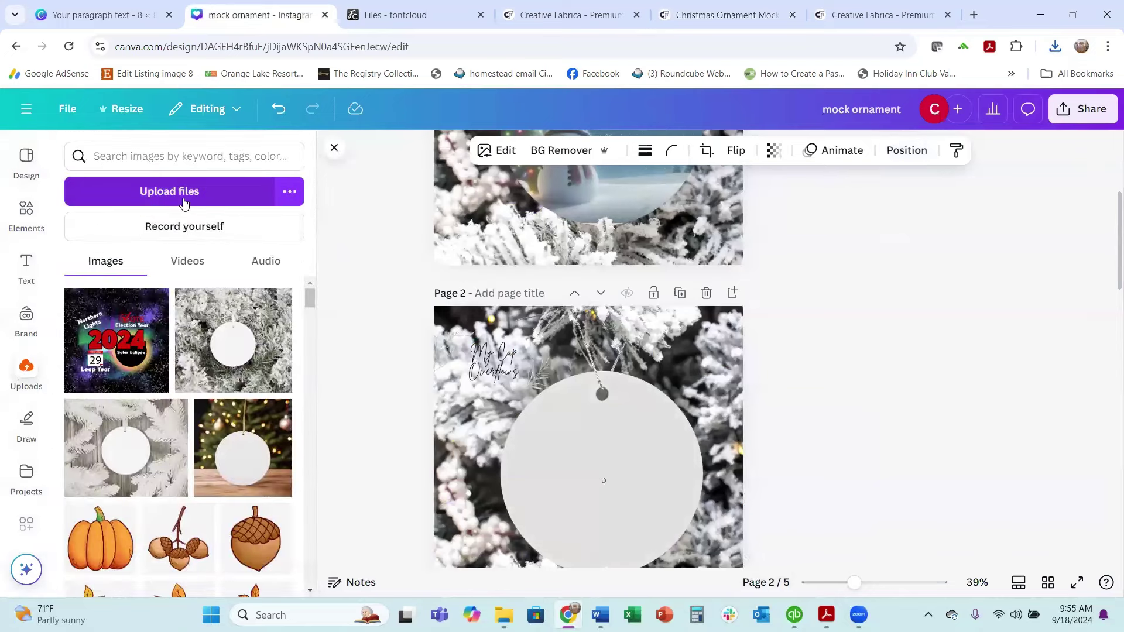
left_click(212, 182)
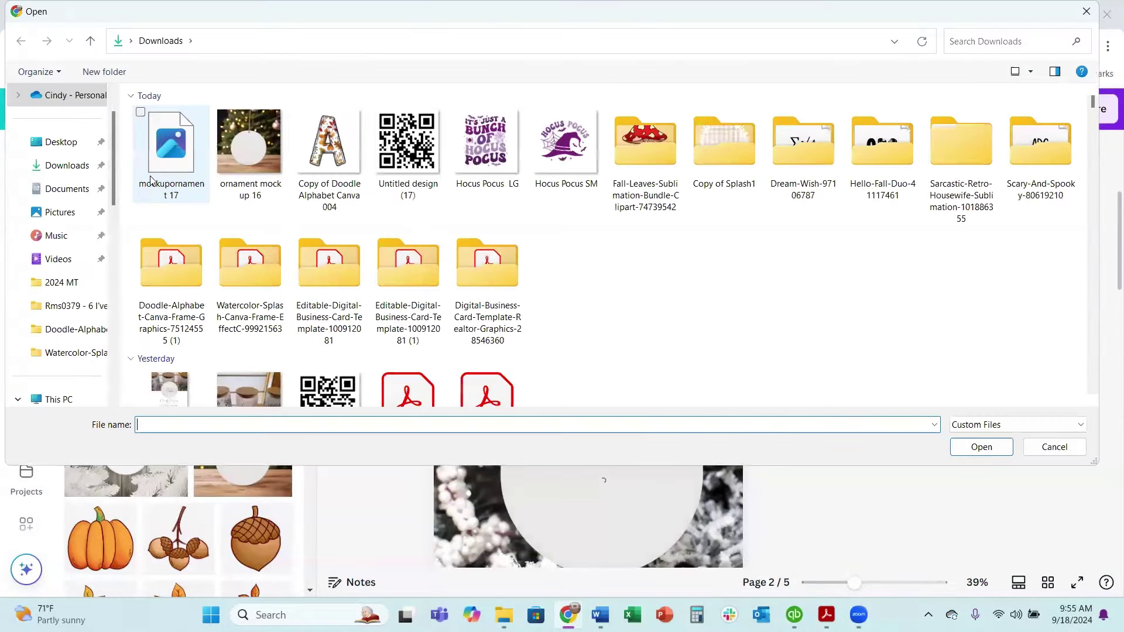
double_click(157, 165)
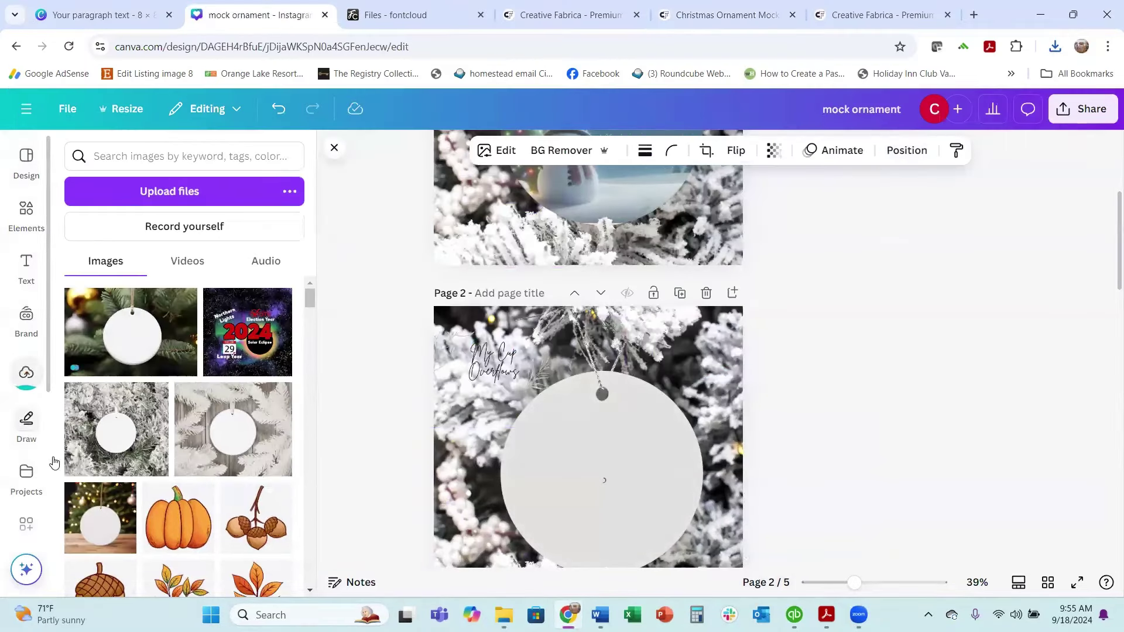
- Add a new page after page 5, place the uploaded ornament mockup on it and enlarge the image to cover the page
scroll(294, 417, "down", 1)
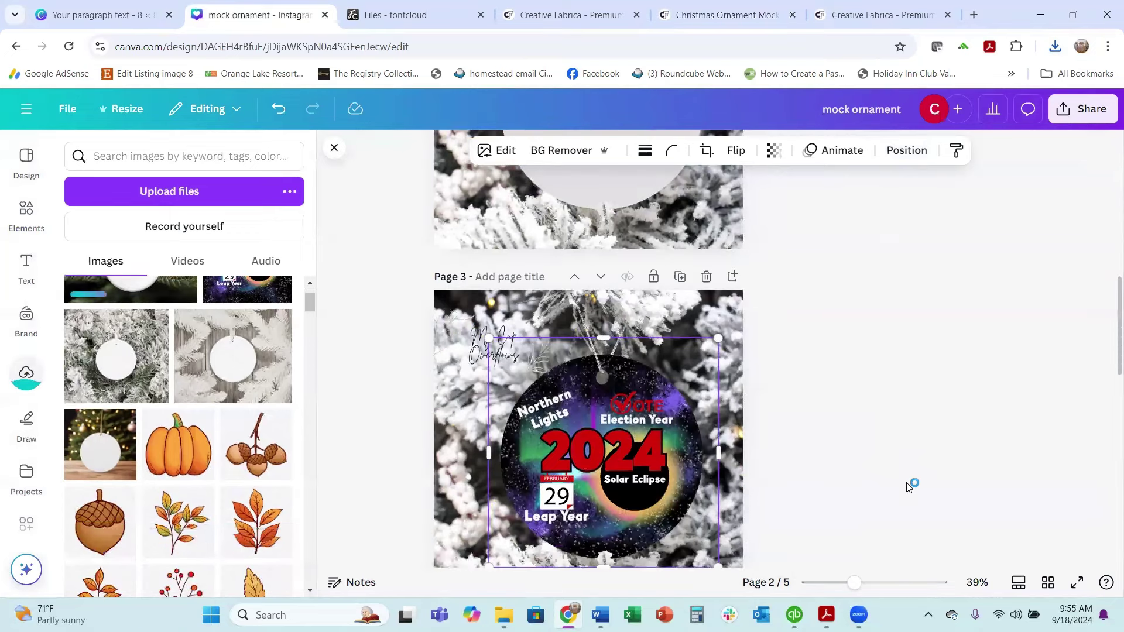
scroll(843, 474, "down", 10)
scroll(834, 453, "down", 5)
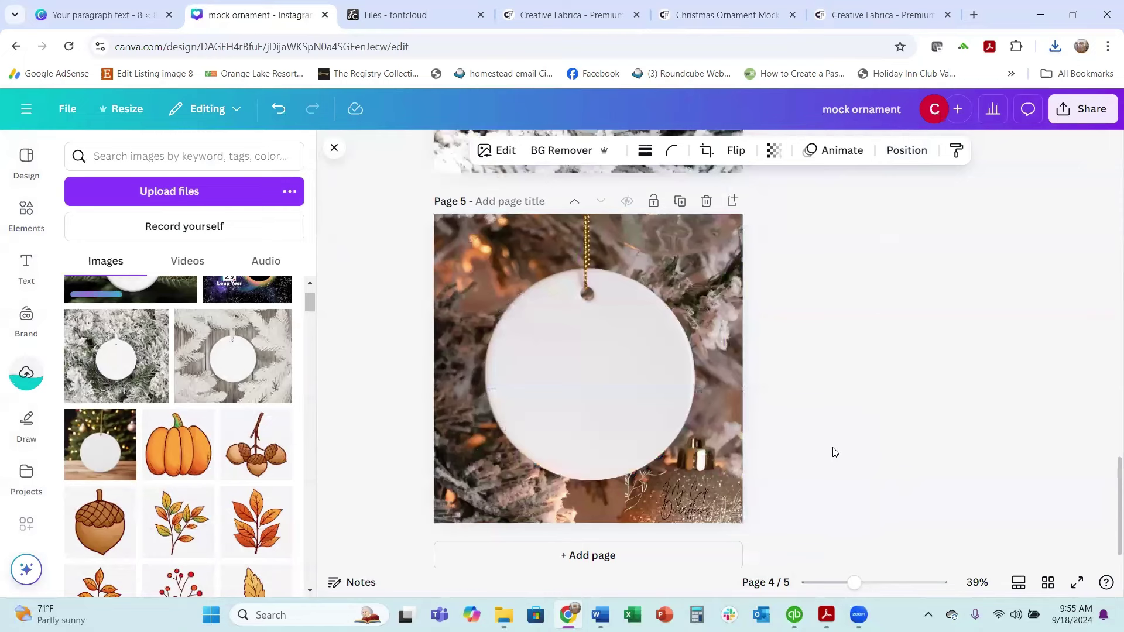
left_click(590, 539)
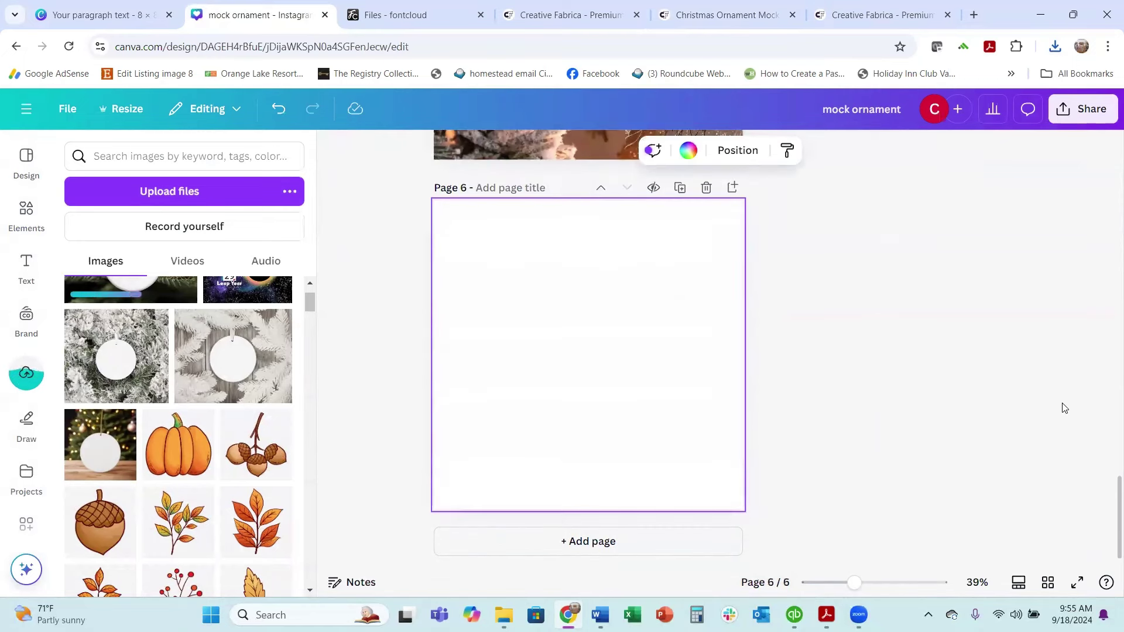
left_click(162, 295)
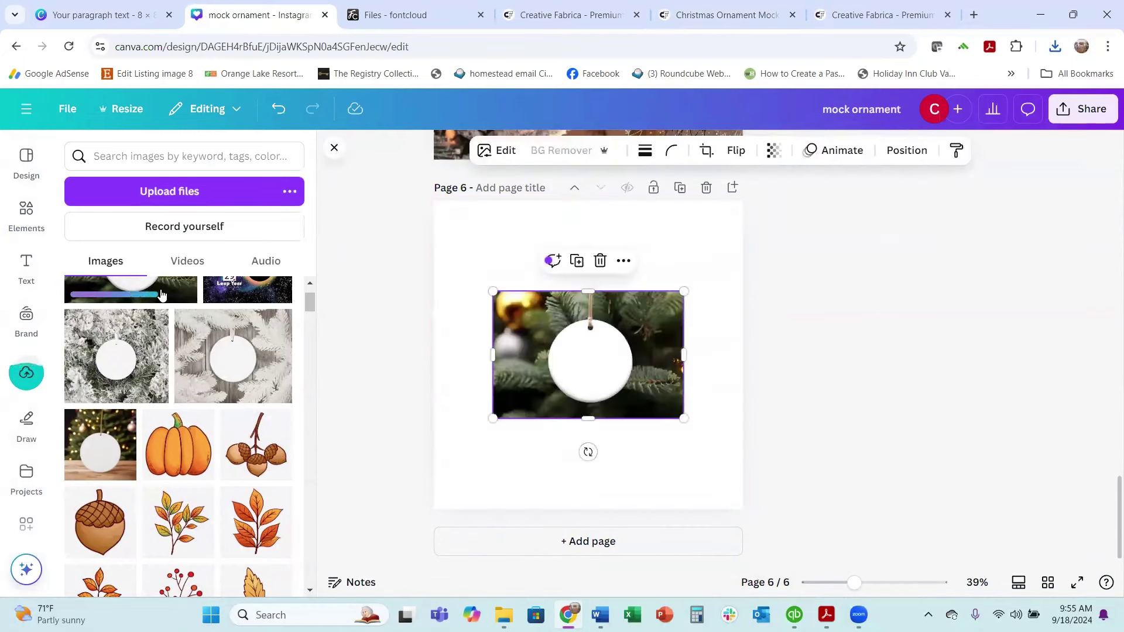
left_click_drag(683, 291, 826, 196)
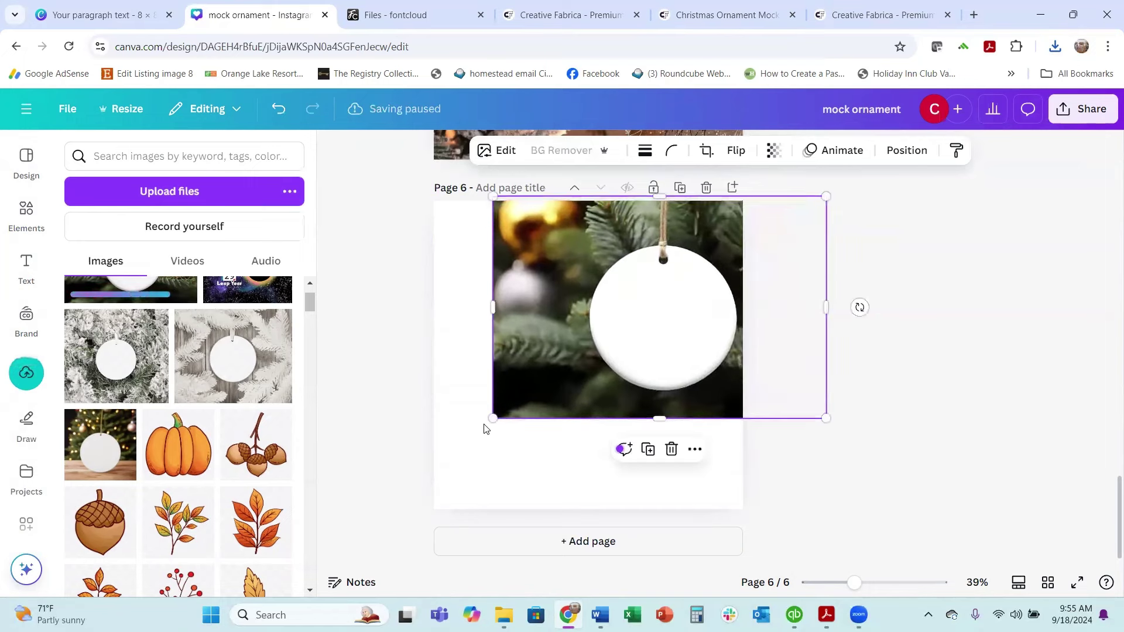
left_click_drag(493, 419, 364, 524)
- Add the uploaded 2024 Northern Lights design to page 6, send it behind the ornament mockup and centre it in the round opening
scroll(295, 486, "up", 2)
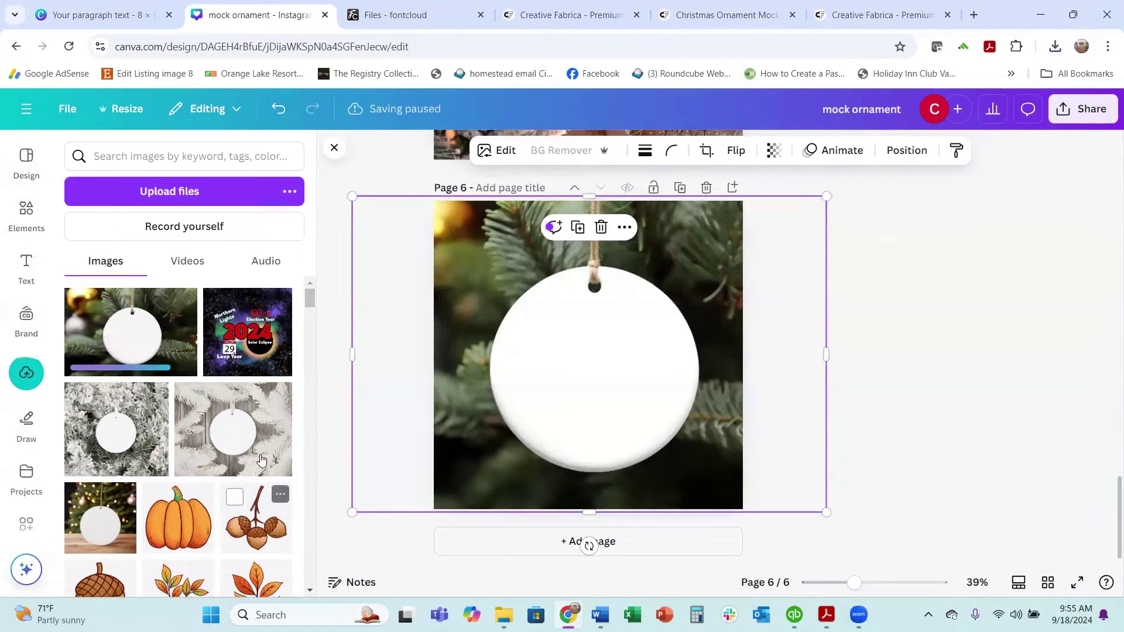
left_click(220, 341)
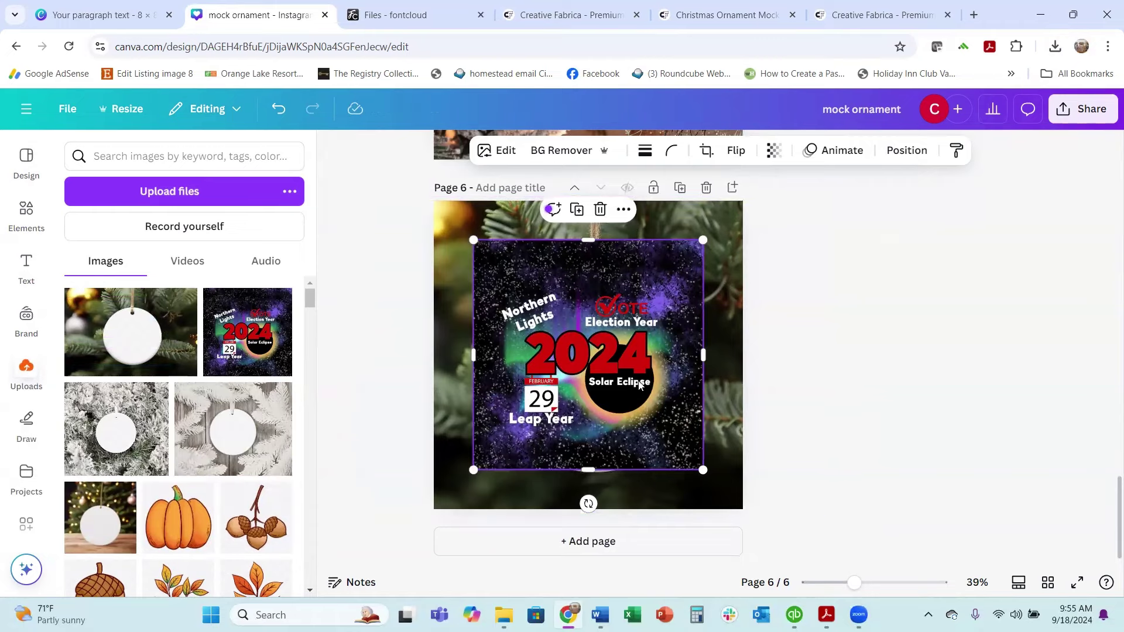
left_click(906, 151)
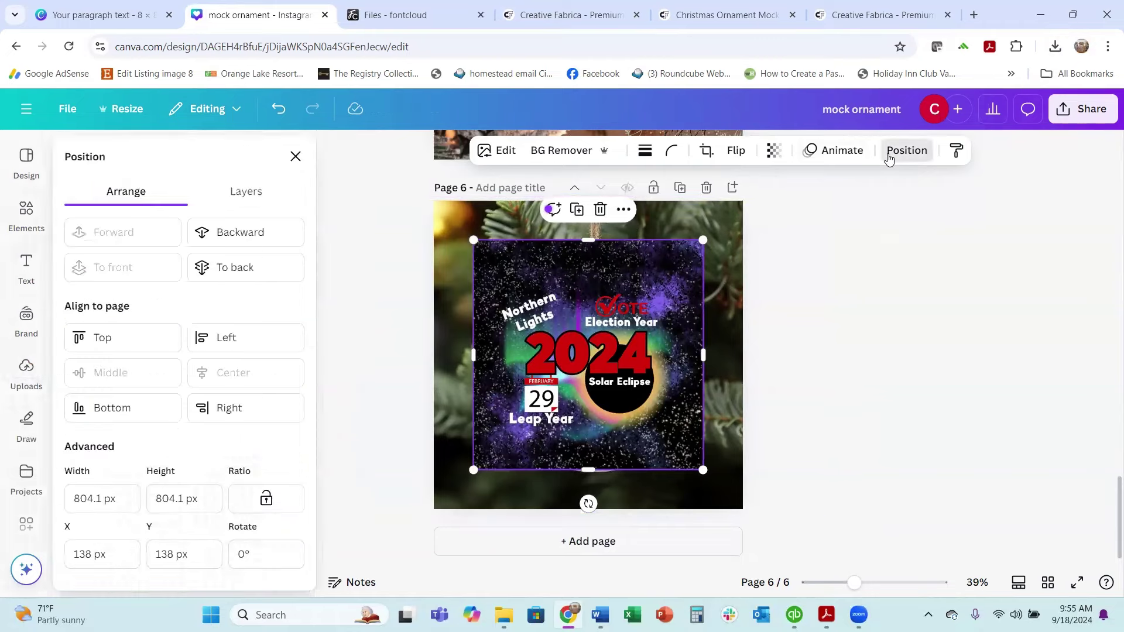
left_click(258, 234)
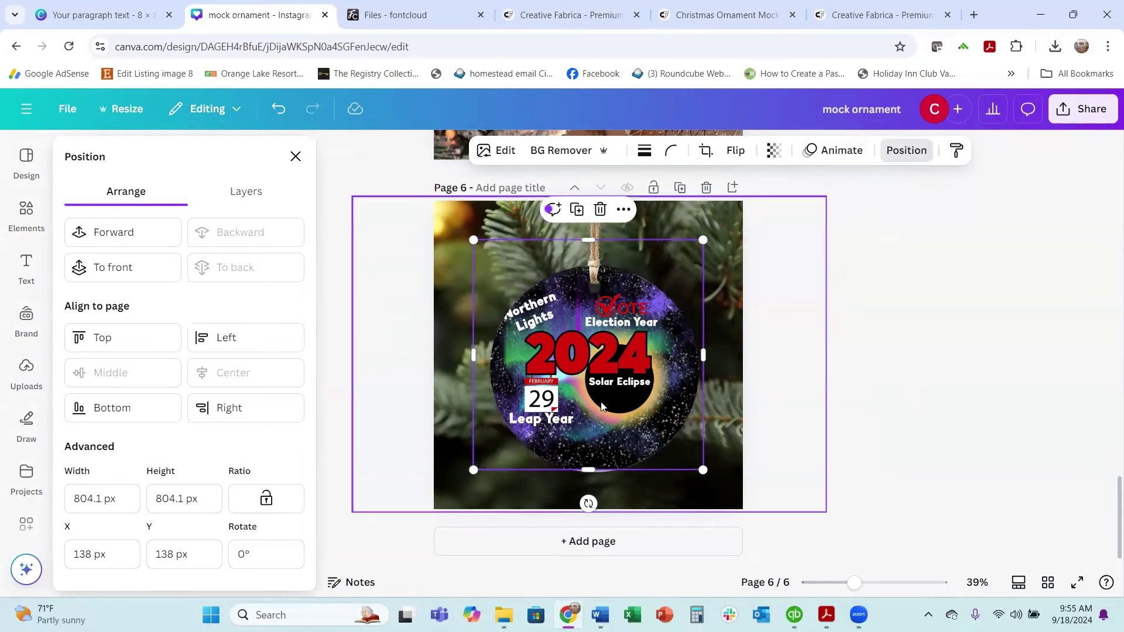
left_click_drag(601, 406, 616, 411)
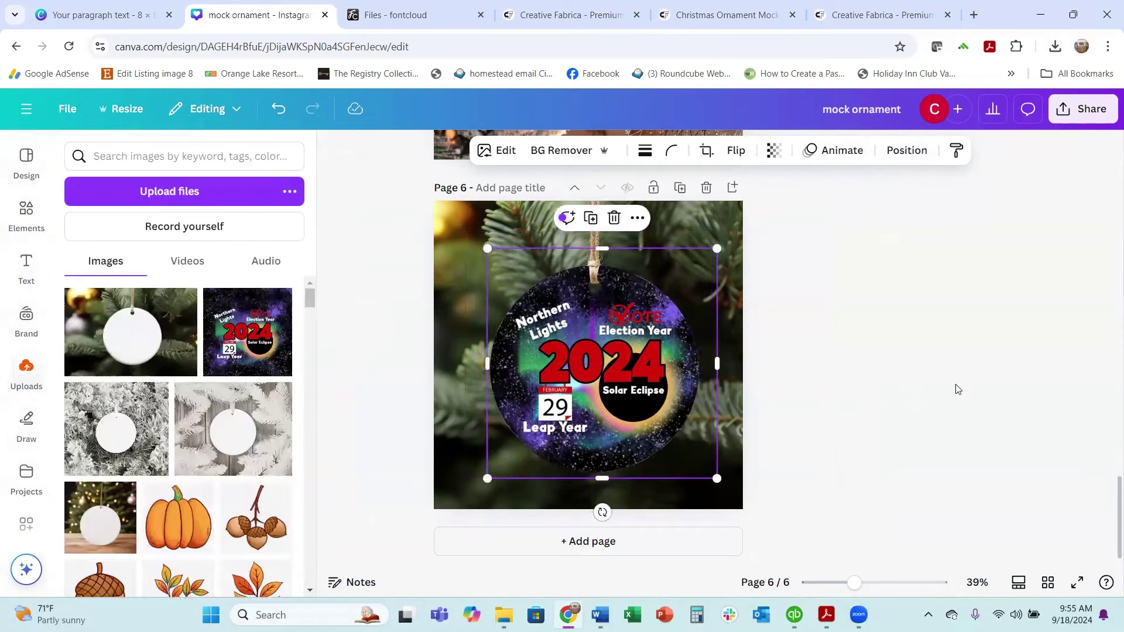
left_click(948, 398)
scroll(937, 400, "up", 4)
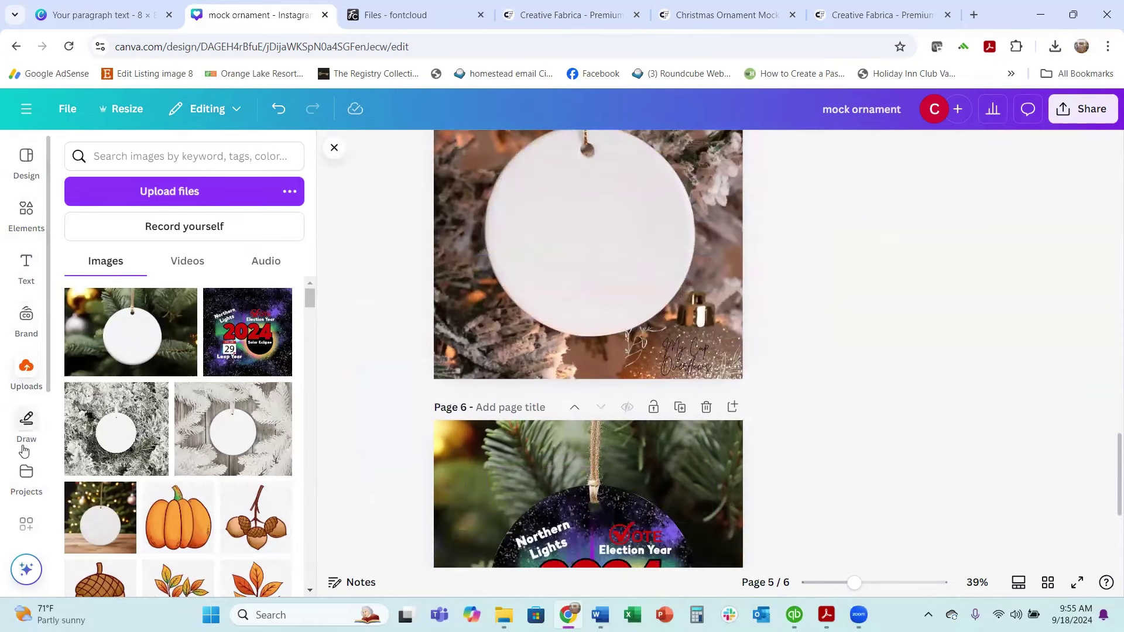
- Add the uploaded pumpkin image to page 5, shrink it and centre it in the blank round ornament
left_click(21, 376)
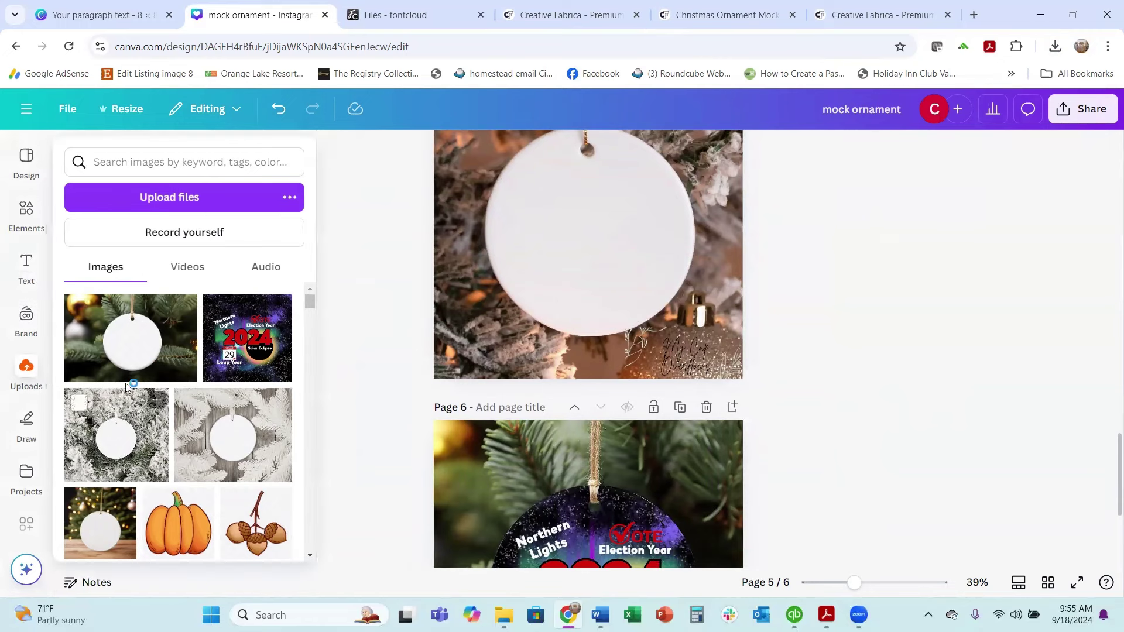
scroll(125, 383, "down", 4)
left_click(193, 307)
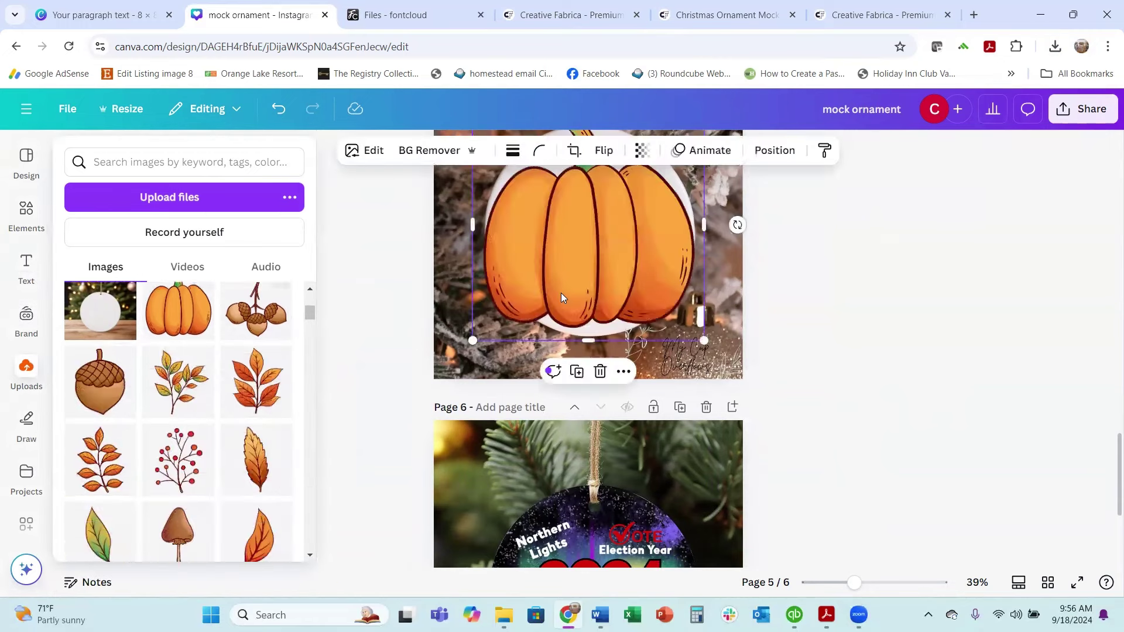
left_click_drag(704, 341, 635, 273)
left_click_drag(556, 235, 592, 267)
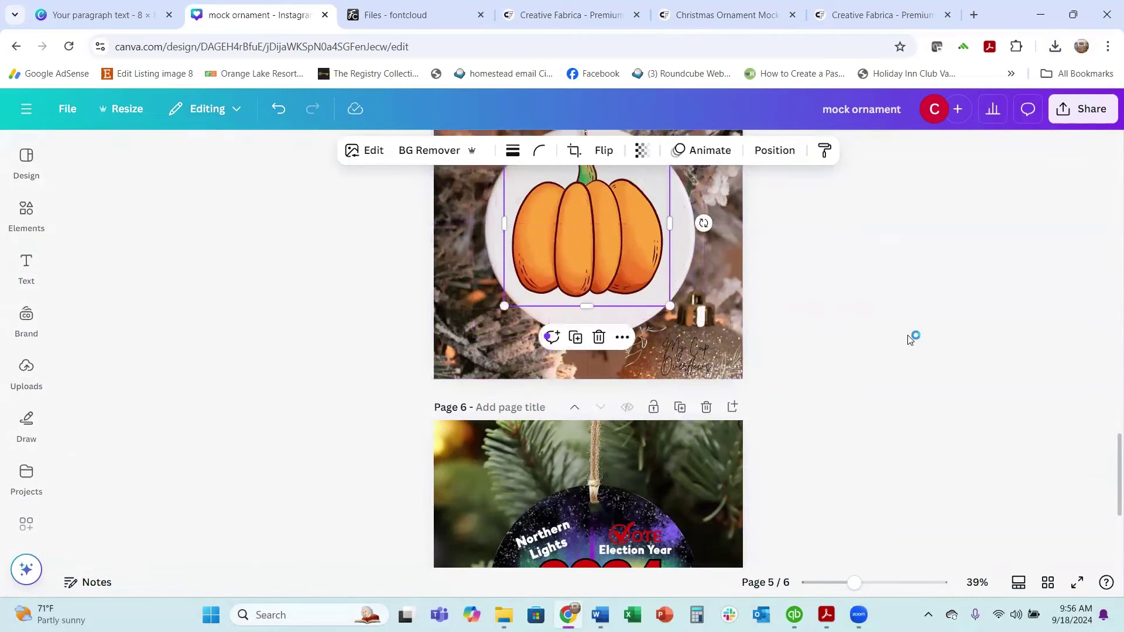
- Bring the snowman design on page 4 forward over the ornament mockup and send it backward behind the mockup again
scroll(908, 328, "up", 7)
left_click(616, 359)
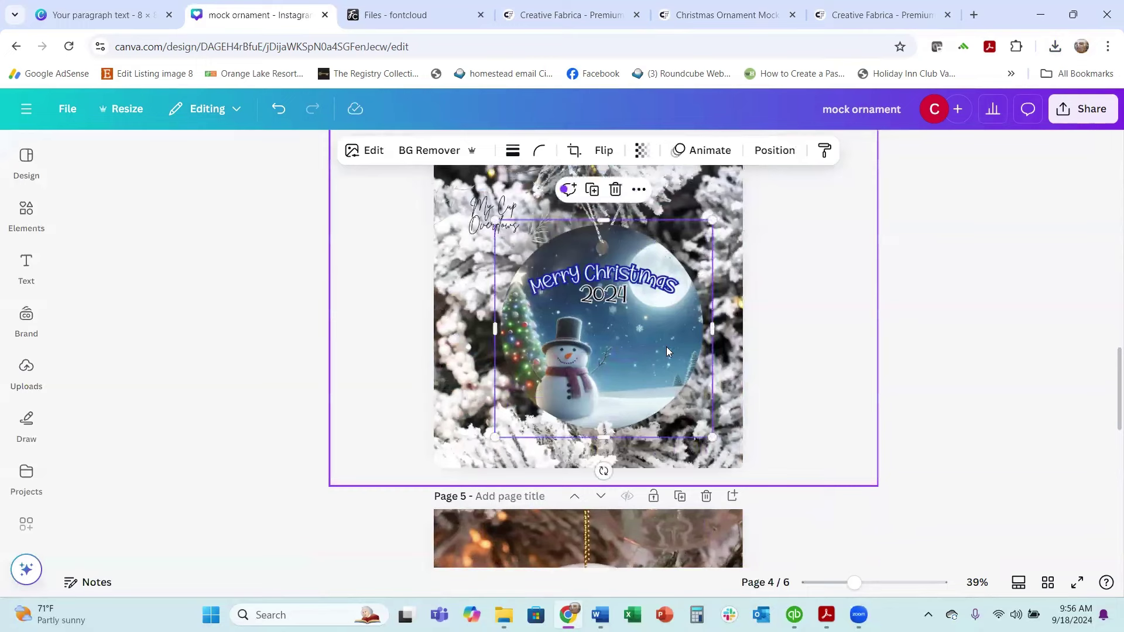
left_click(773, 150)
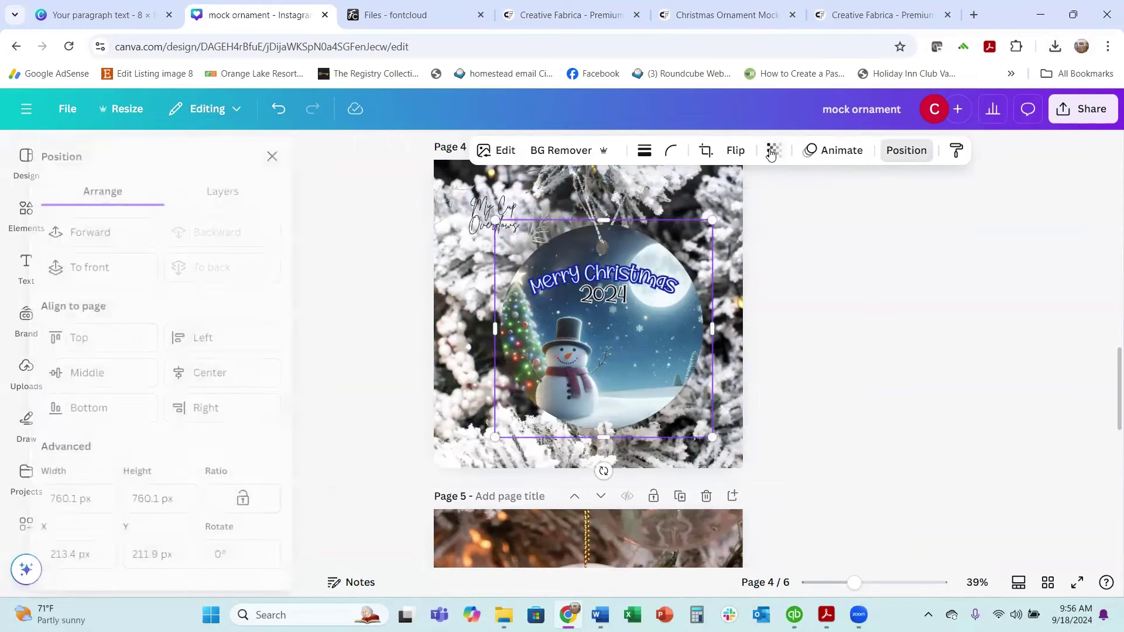
left_click(130, 245)
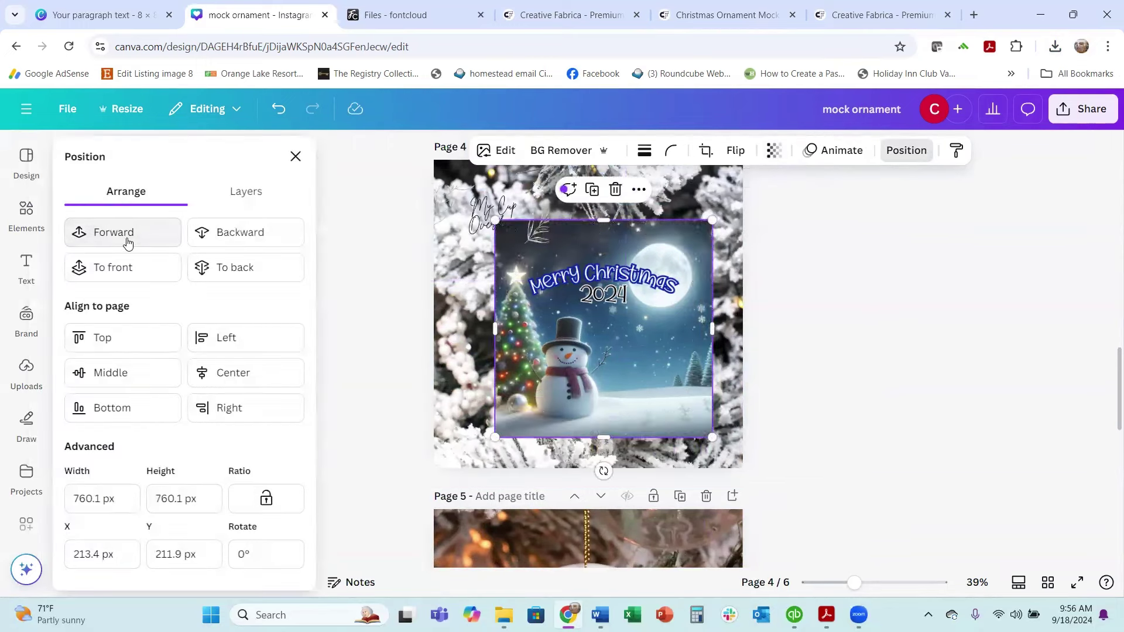
left_click(890, 153)
left_click(774, 150)
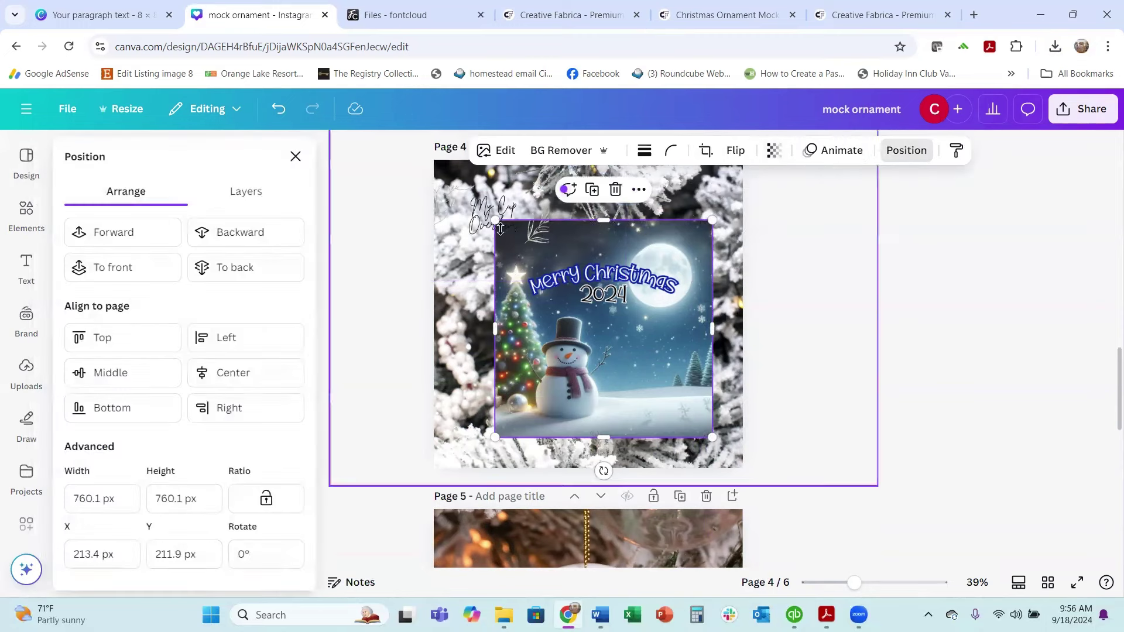
left_click(275, 239)
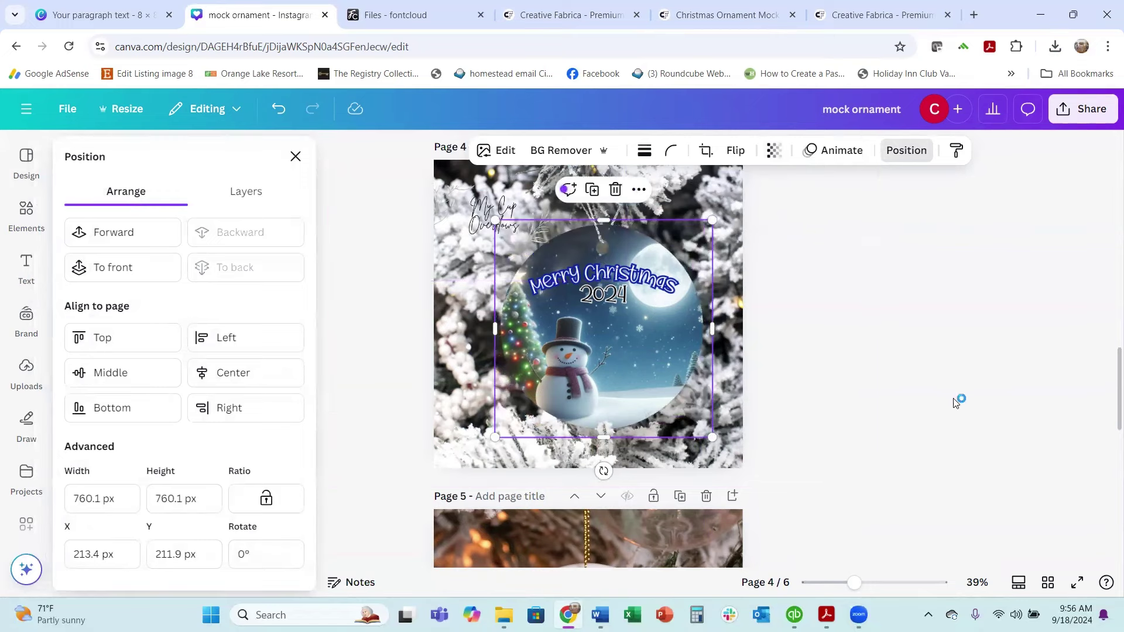
- Add a new page after the 2024 ornament on page 6 and search the uploaded images for "shirt mock"
scroll(865, 326, "down", 10)
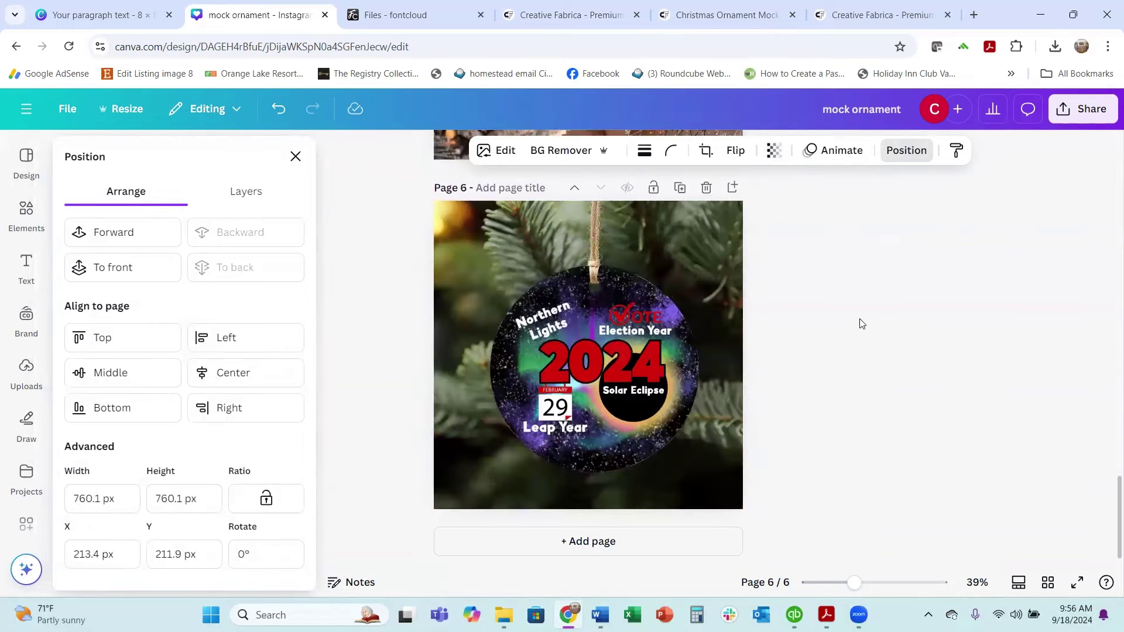
scroll(857, 320, "up", 8)
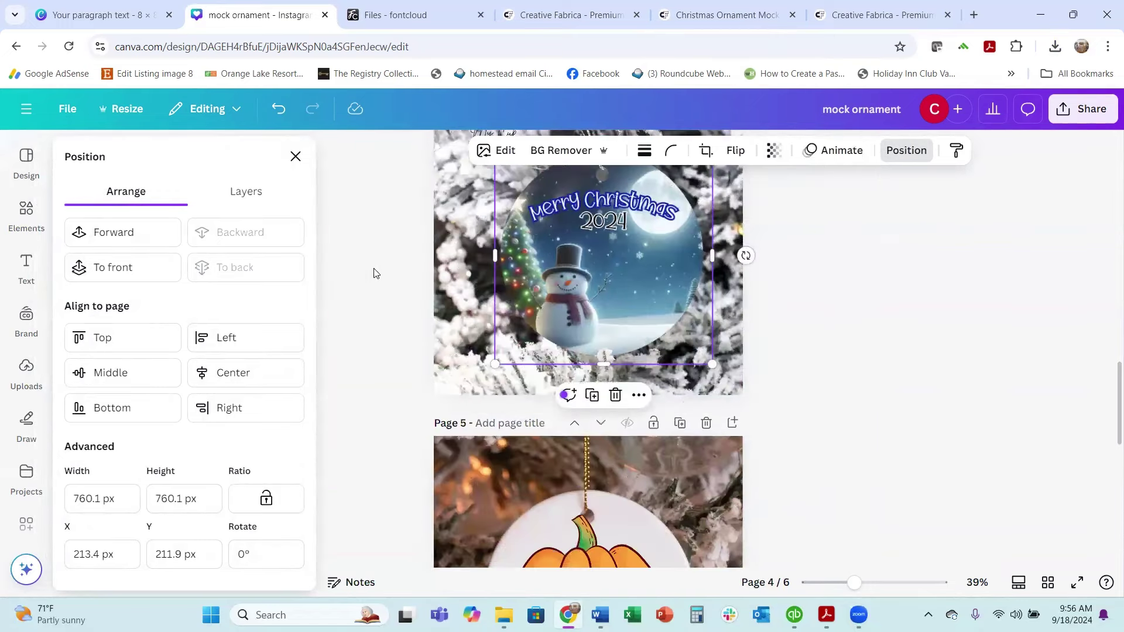
scroll(586, 480, "down", 5)
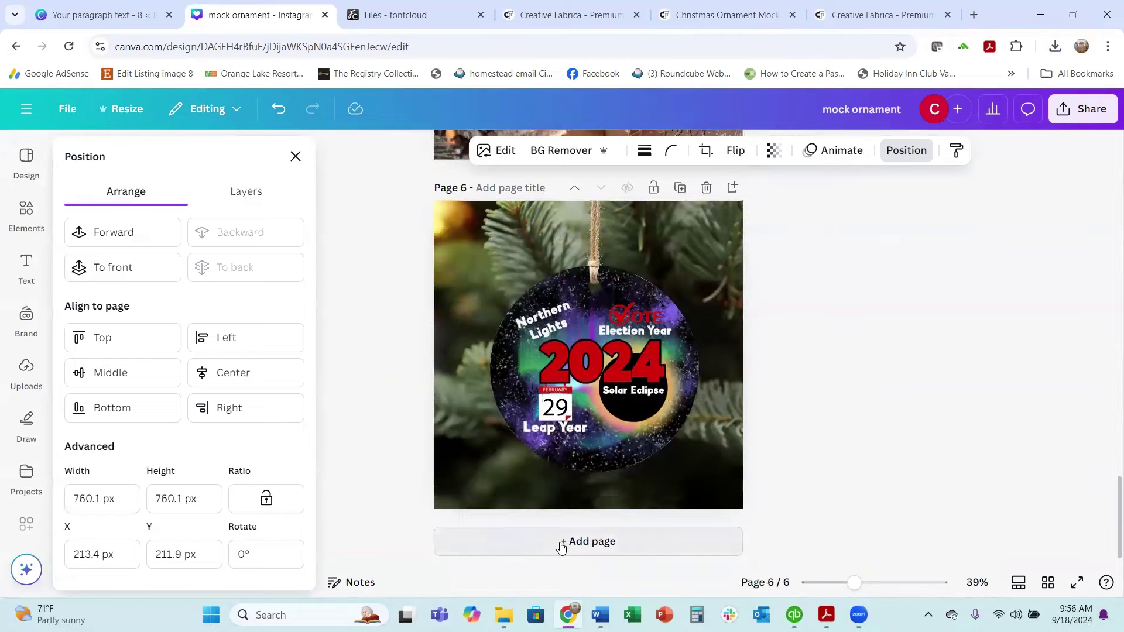
left_click(561, 541)
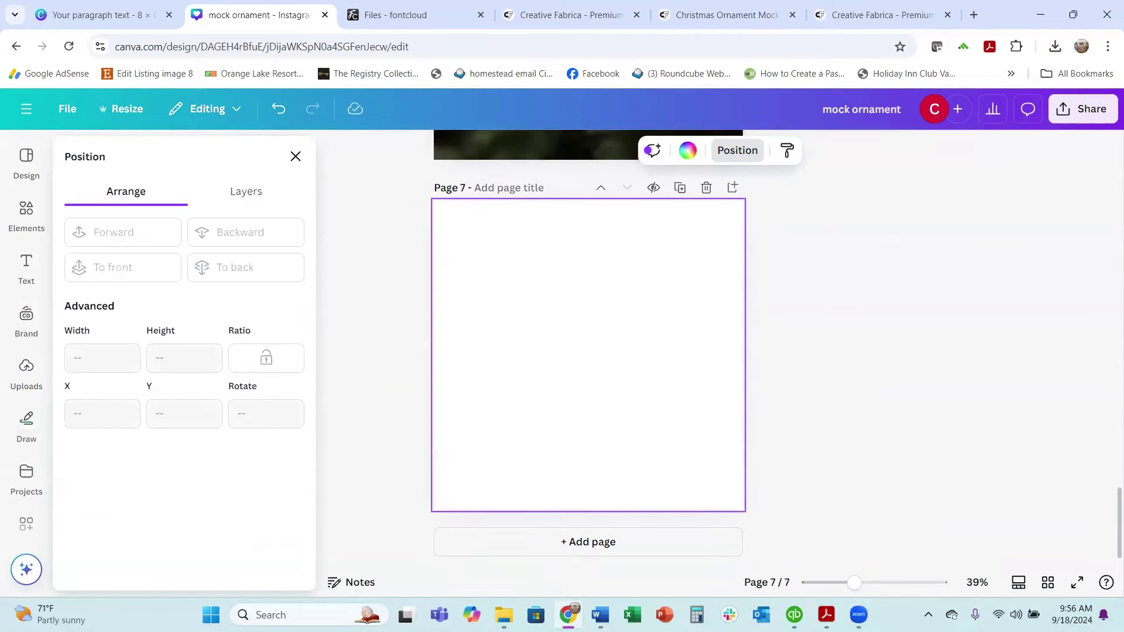
left_click(26, 368)
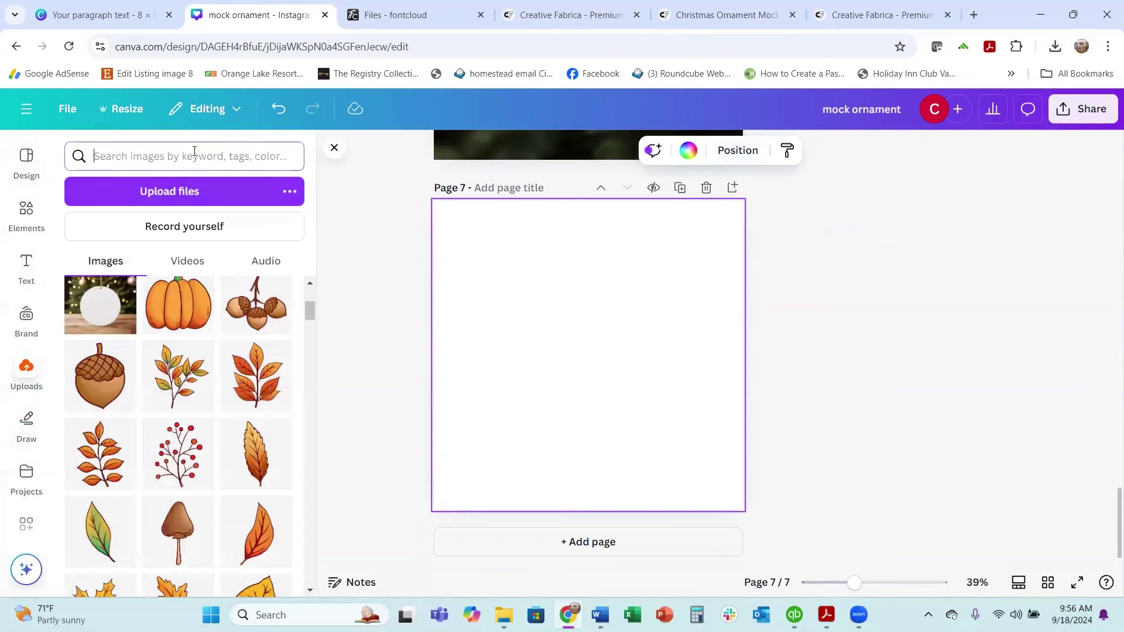
type("shirt mock")
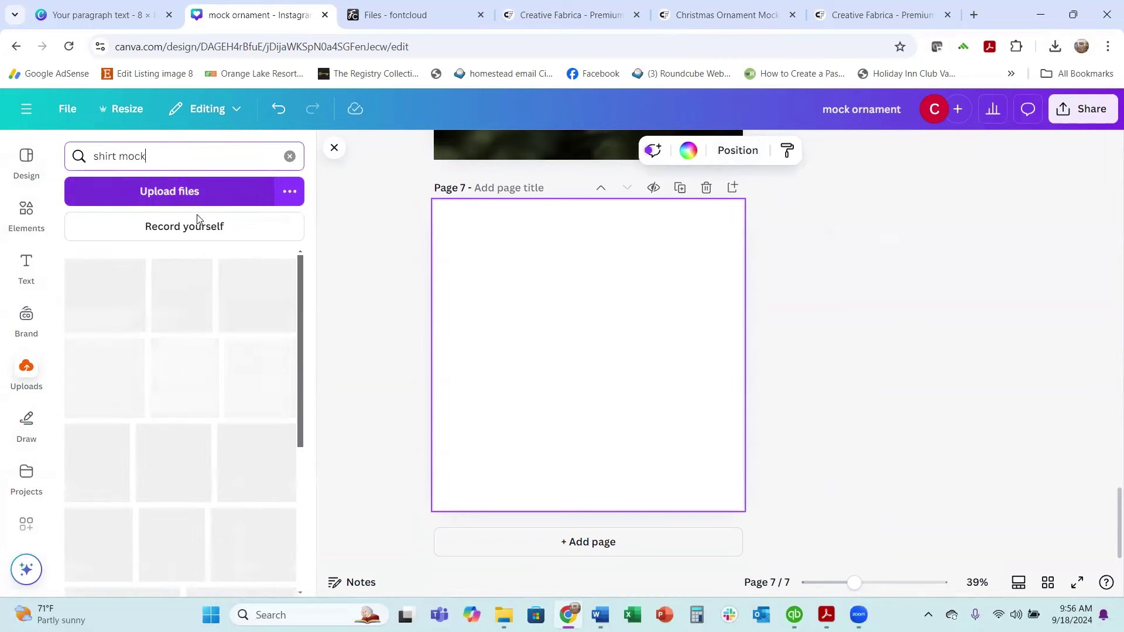
- Place the mockup of the woman in a white T-shirt holding a small shirt on page 7 and enlarge it to cover the page
scroll(235, 434, "down", 10)
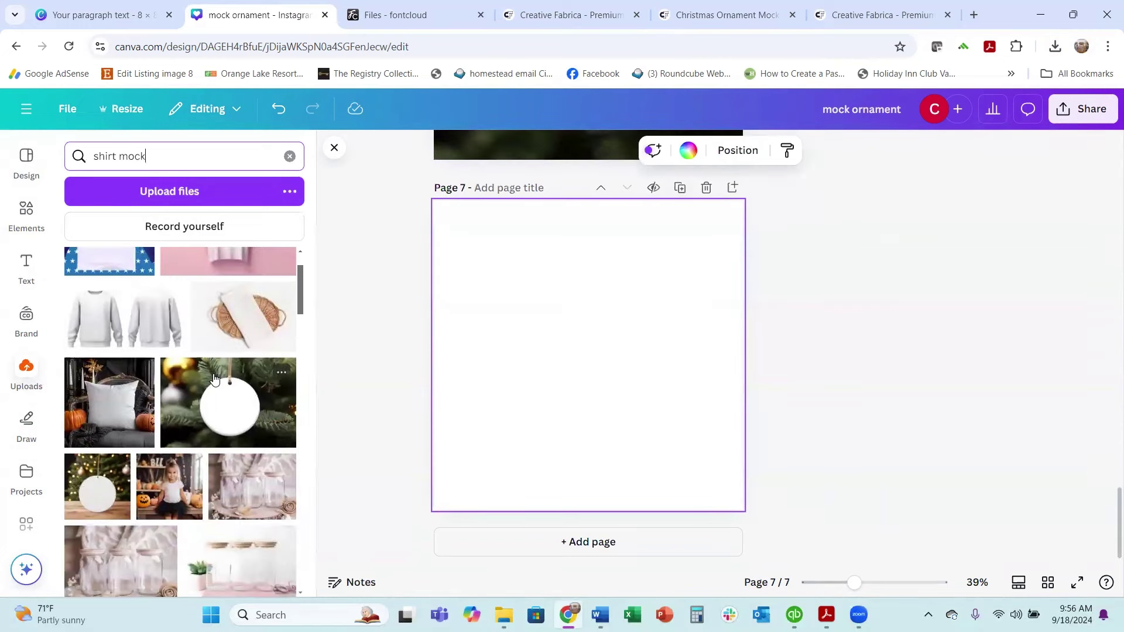
scroll(213, 396, "down", 10)
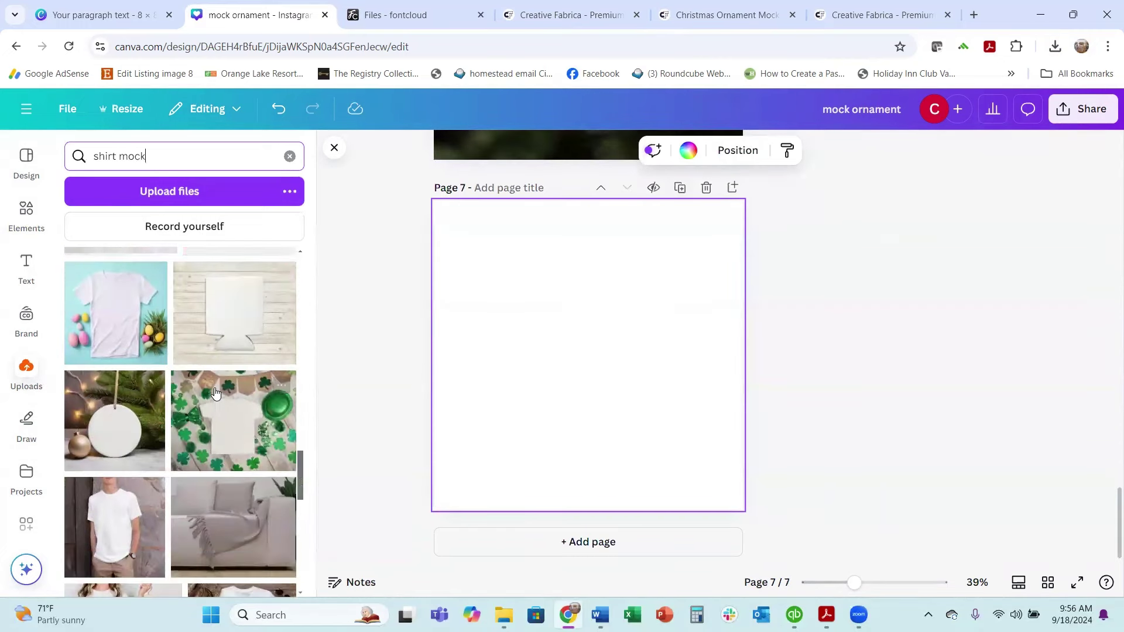
scroll(215, 389, "down", 5)
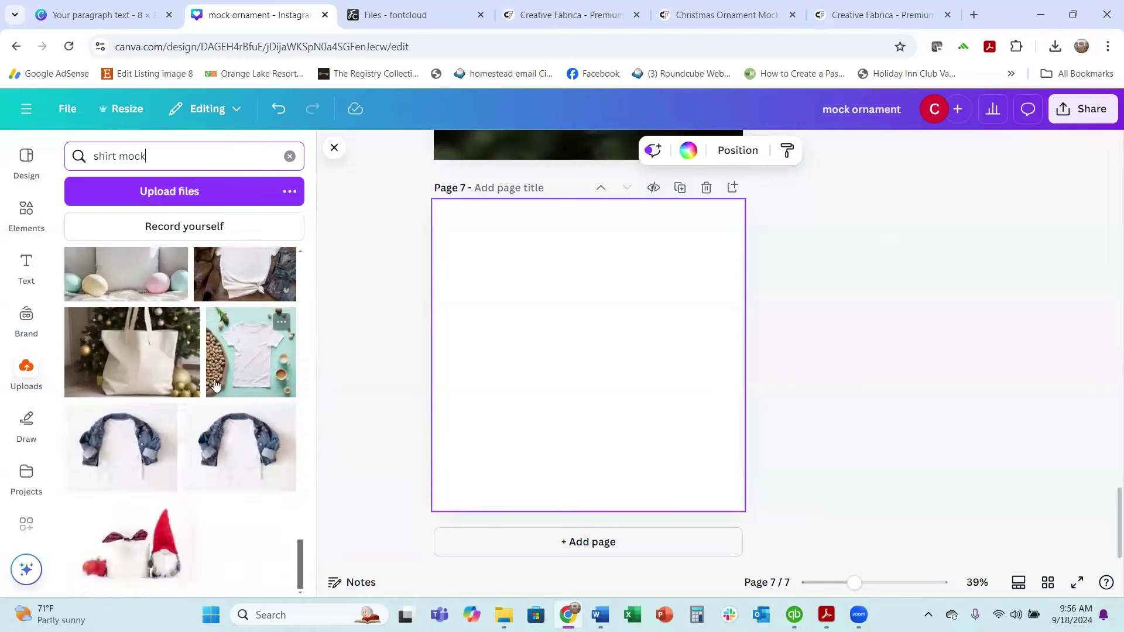
scroll(218, 380, "up", 3)
scroll(217, 381, "up", 5)
scroll(218, 381, "down", 3)
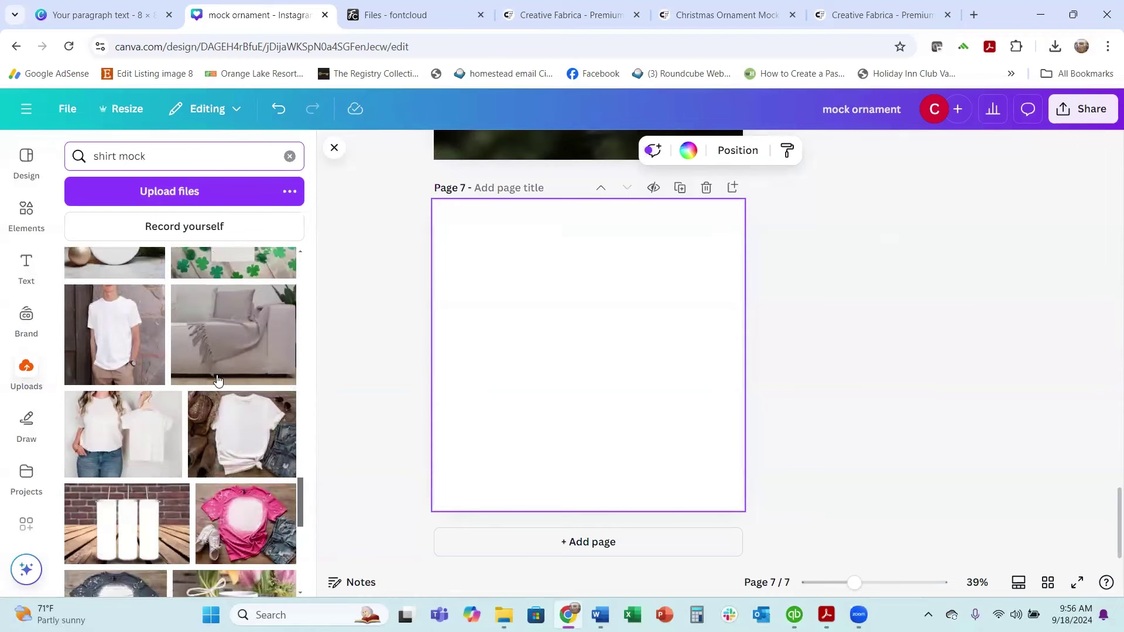
left_click(122, 439)
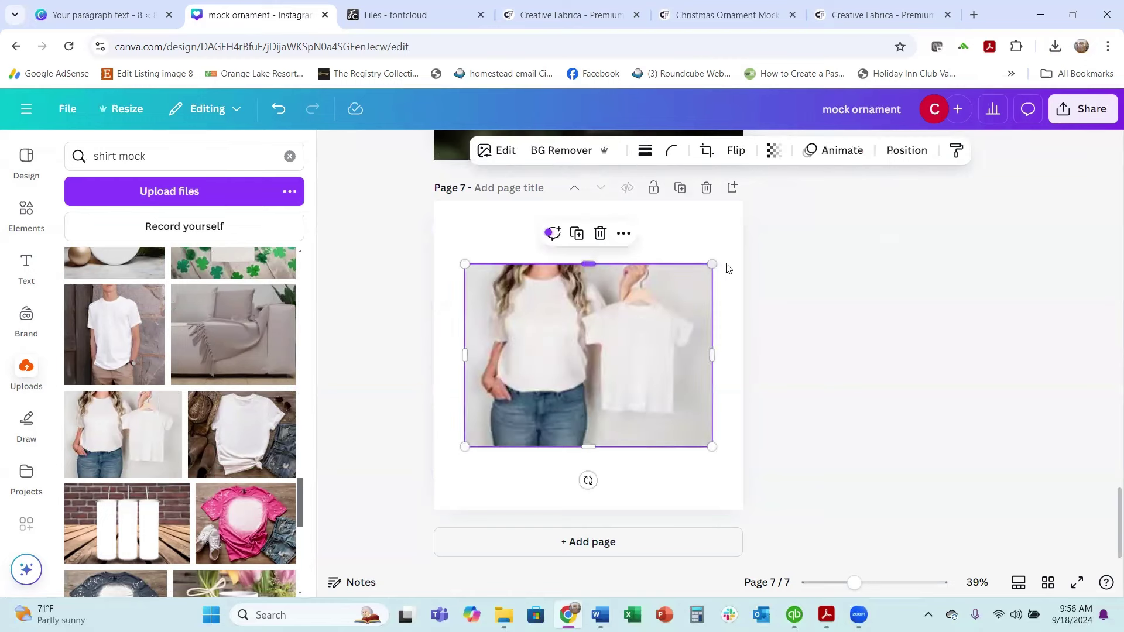
left_click_drag(710, 264, 810, 190)
left_click_drag(463, 448, 386, 507)
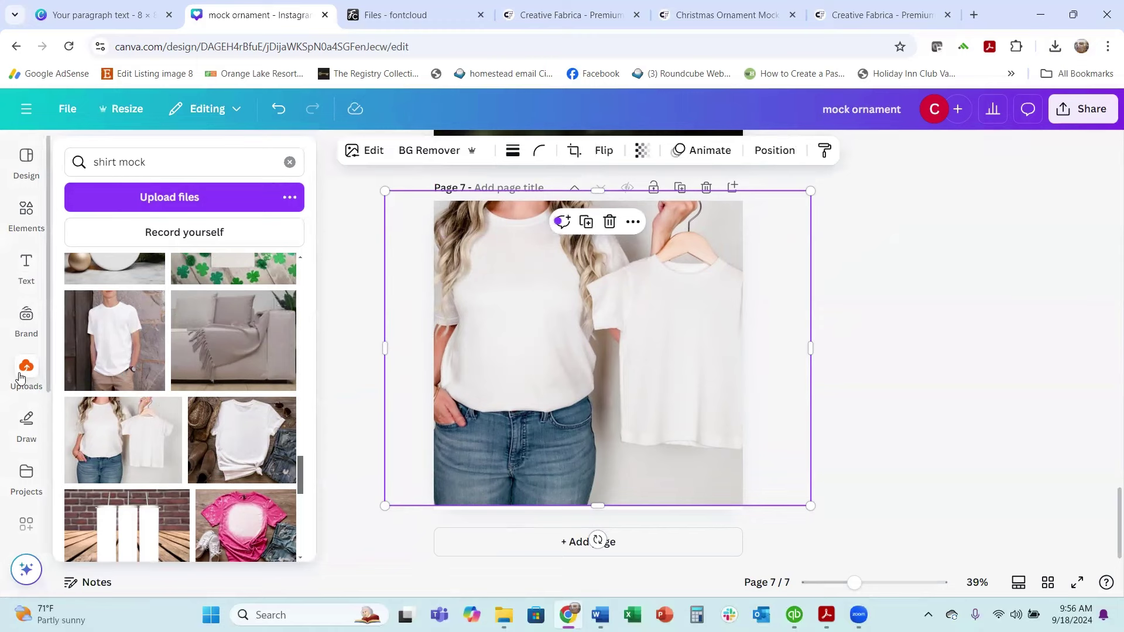
- Clear the uploads search and add the "Life is Scary Without Jesus" design to page 7
left_click(289, 155)
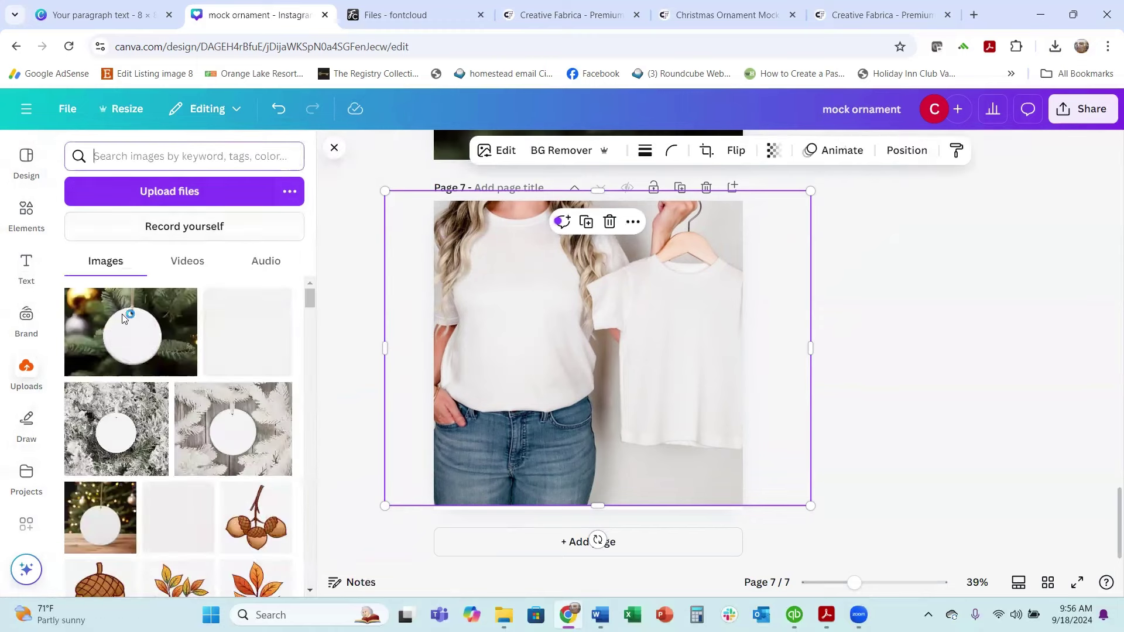
scroll(158, 386, "down", 10)
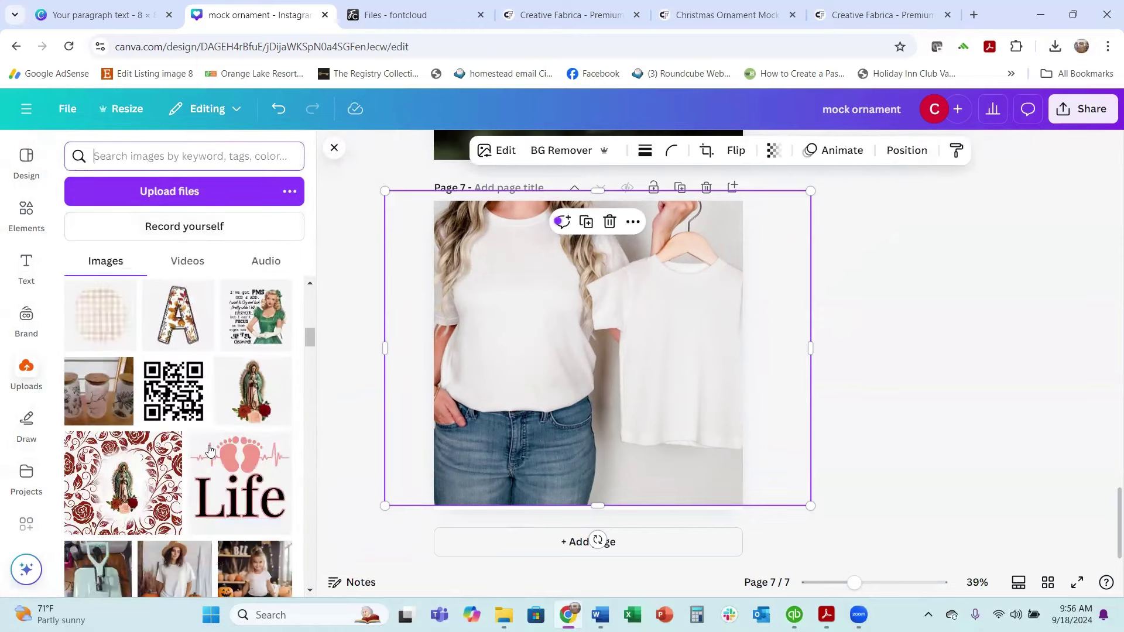
scroll(210, 450, "down", 1)
scroll(217, 427, "up", 3)
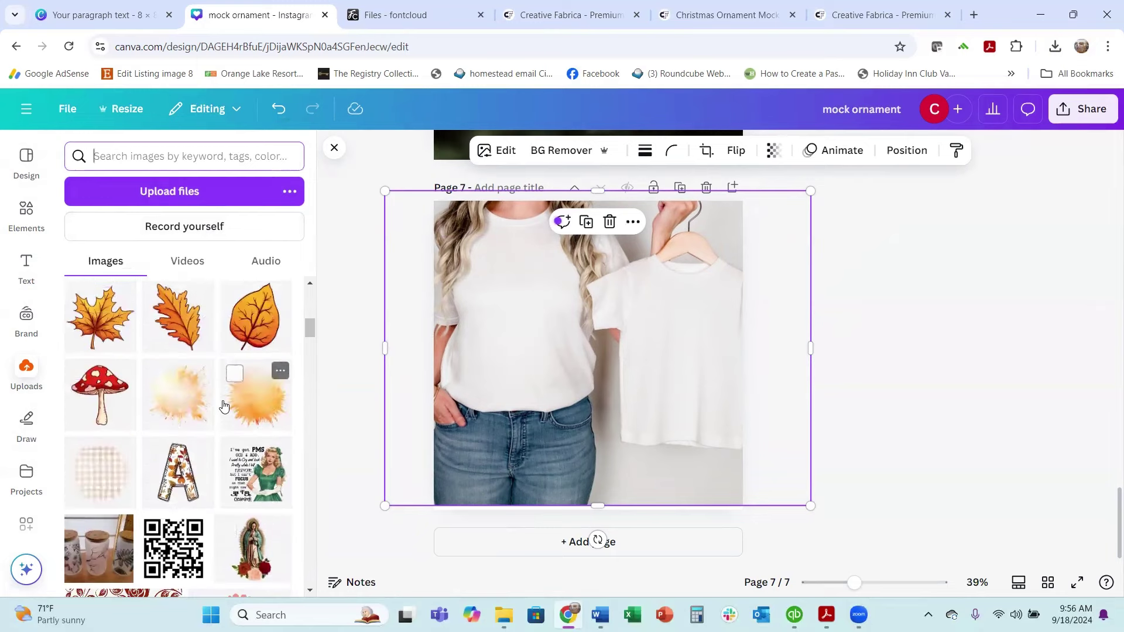
scroll(223, 404, "down", 3)
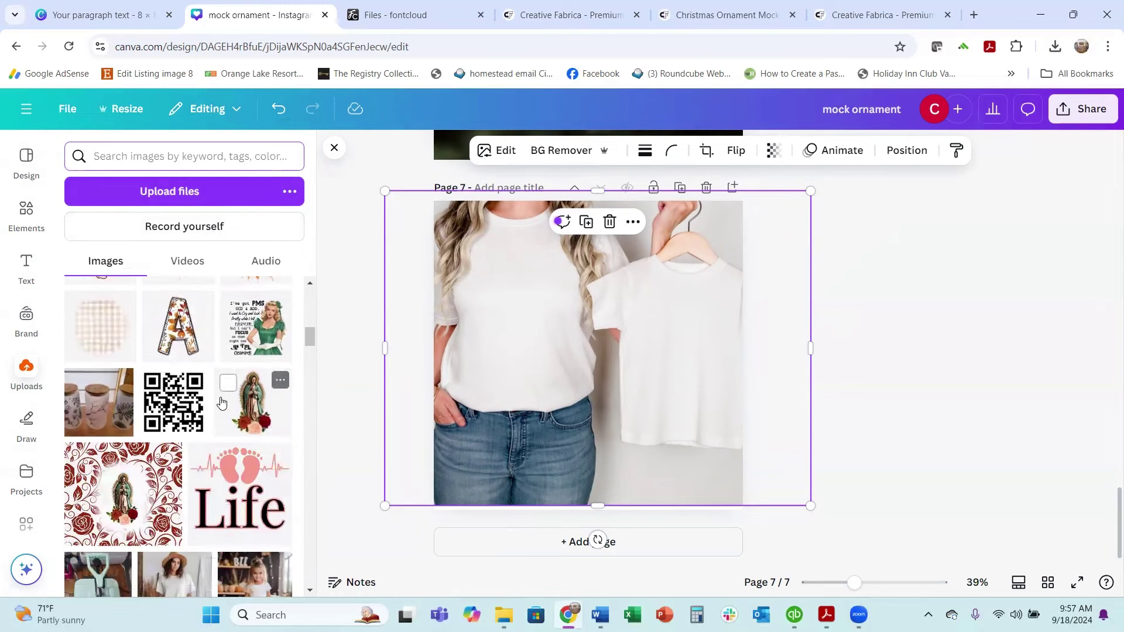
scroll(221, 403, "down", 5)
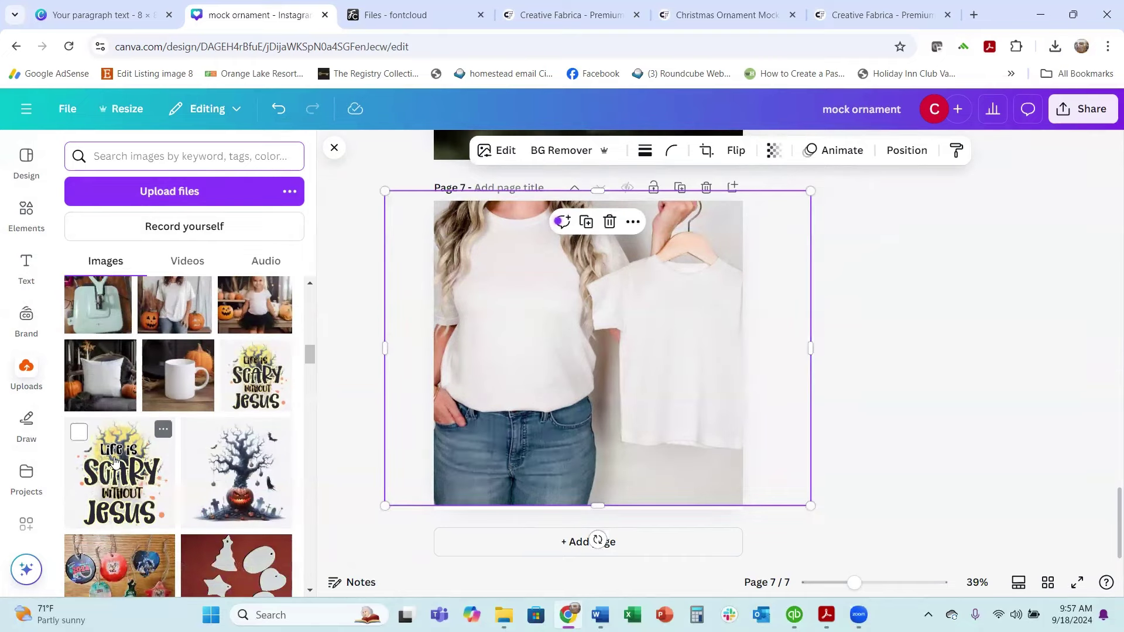
left_click(235, 386)
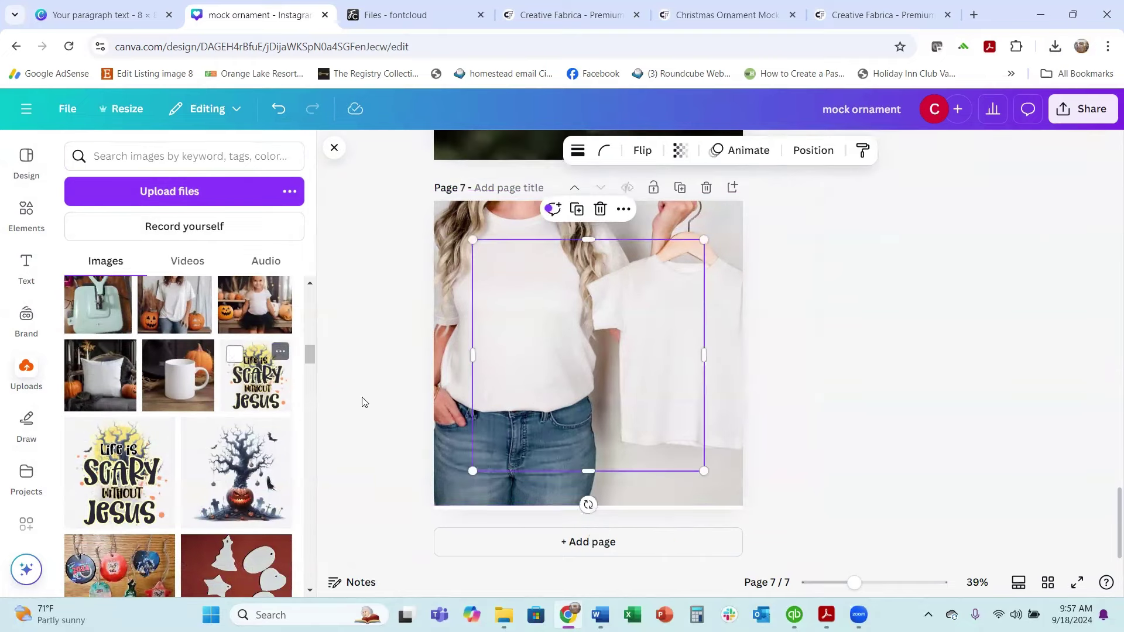
- Shrink the "Life is Scary Without Jesus" design and centre it on the front of the woman's T-shirt
left_click_drag(705, 240, 610, 333)
left_click_drag(521, 415, 496, 322)
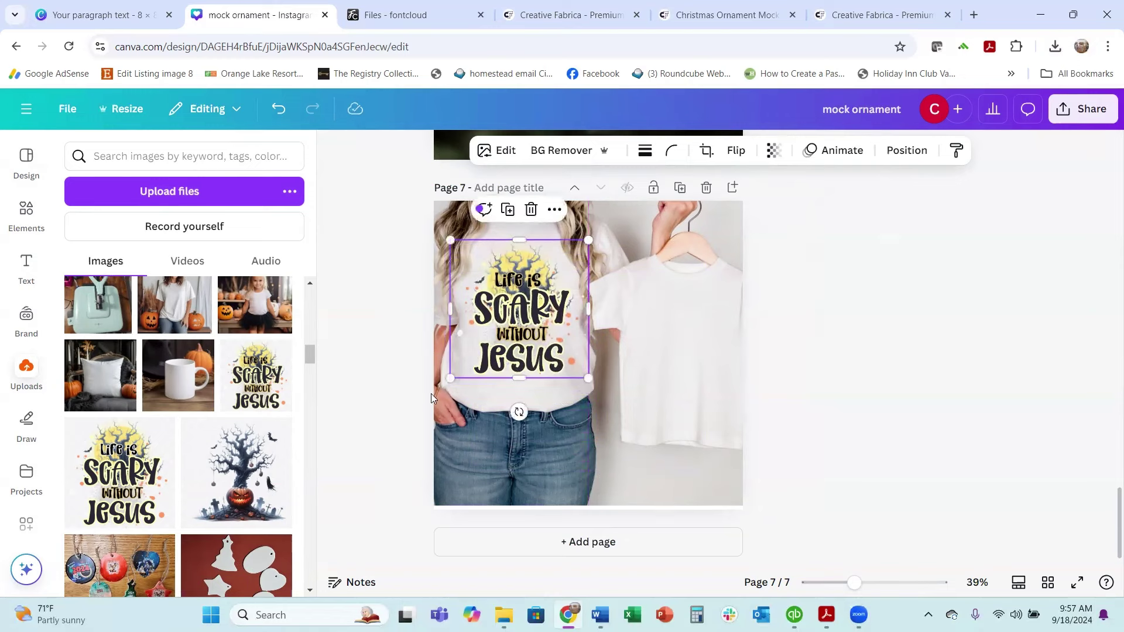
left_click_drag(450, 378, 457, 370)
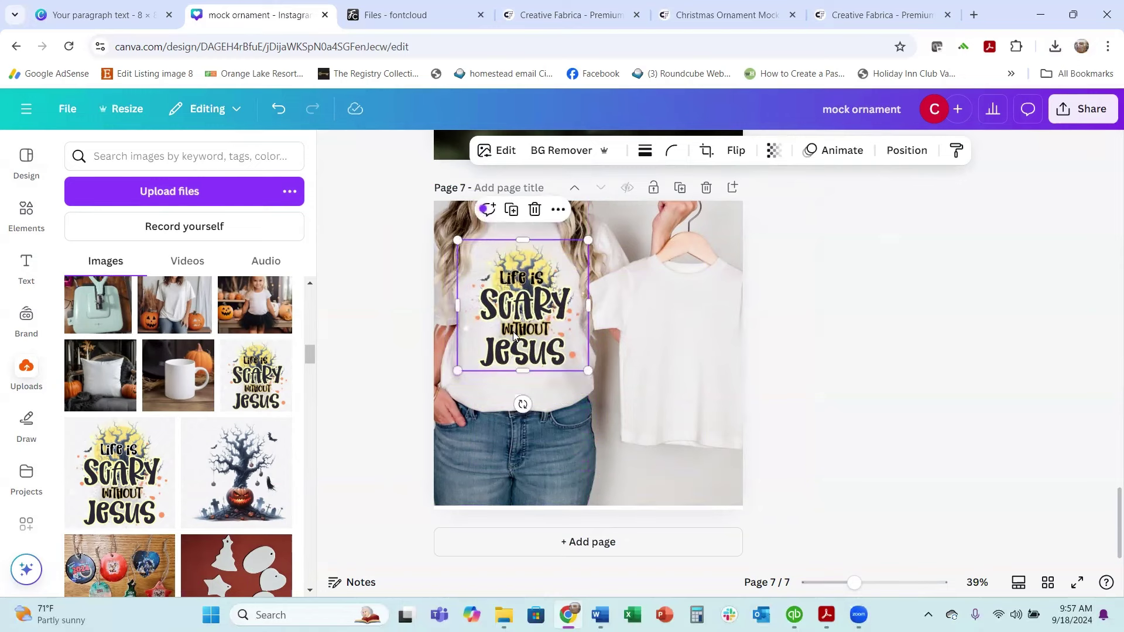
left_click_drag(514, 335, 507, 332)
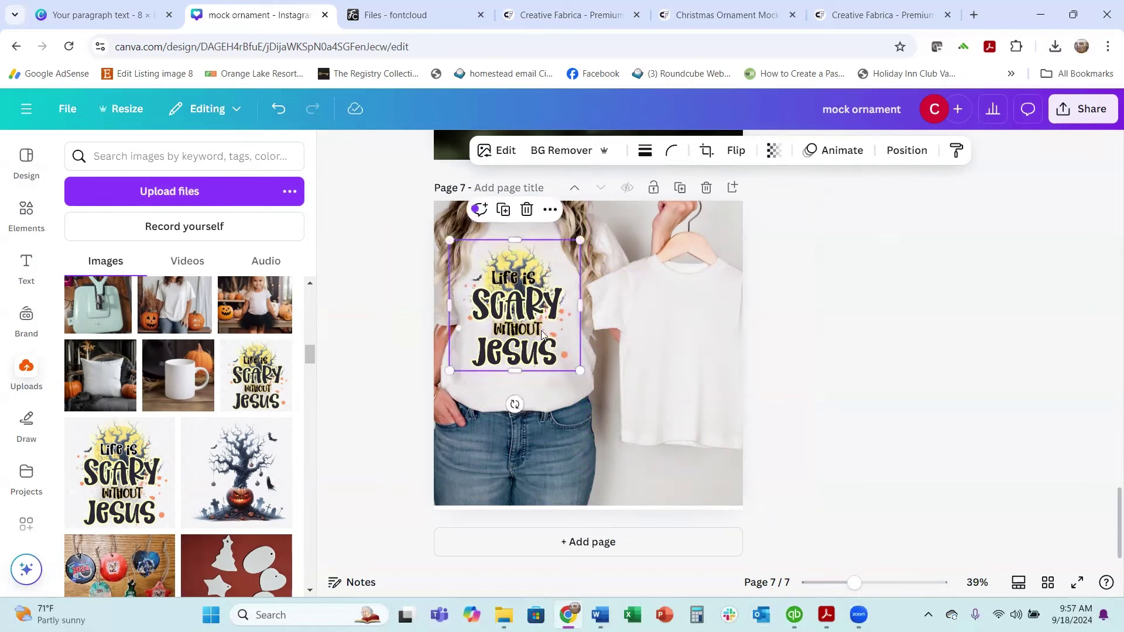
- Use Magic Eraser on the shirt mockup to brush over and erase the lower ends of the woman's hair on both sides
left_click(683, 326)
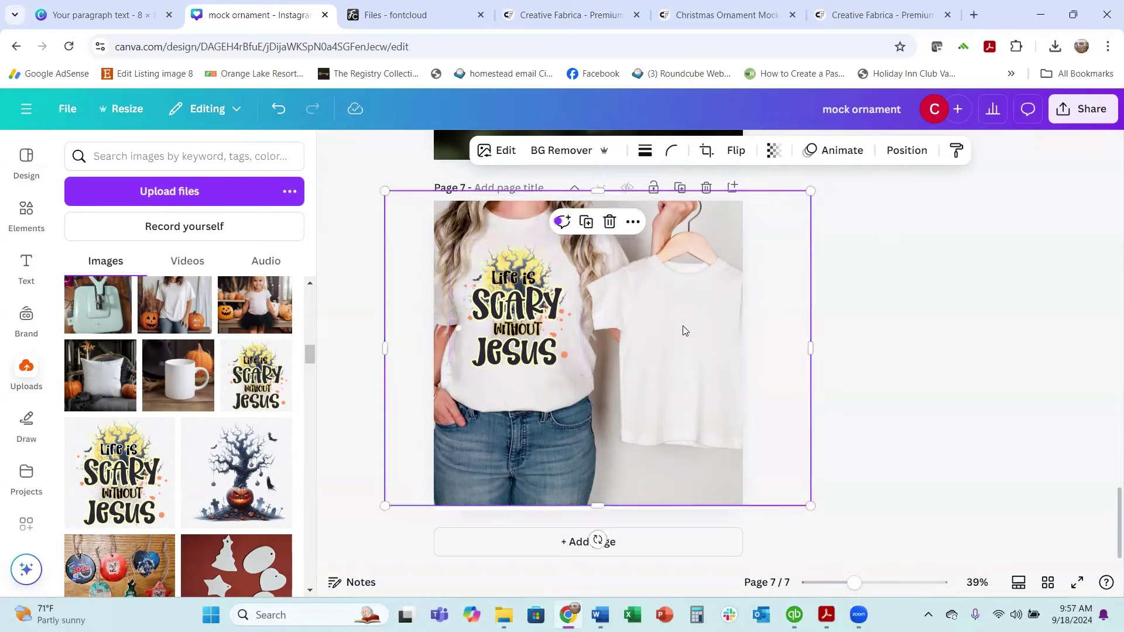
left_click(499, 153)
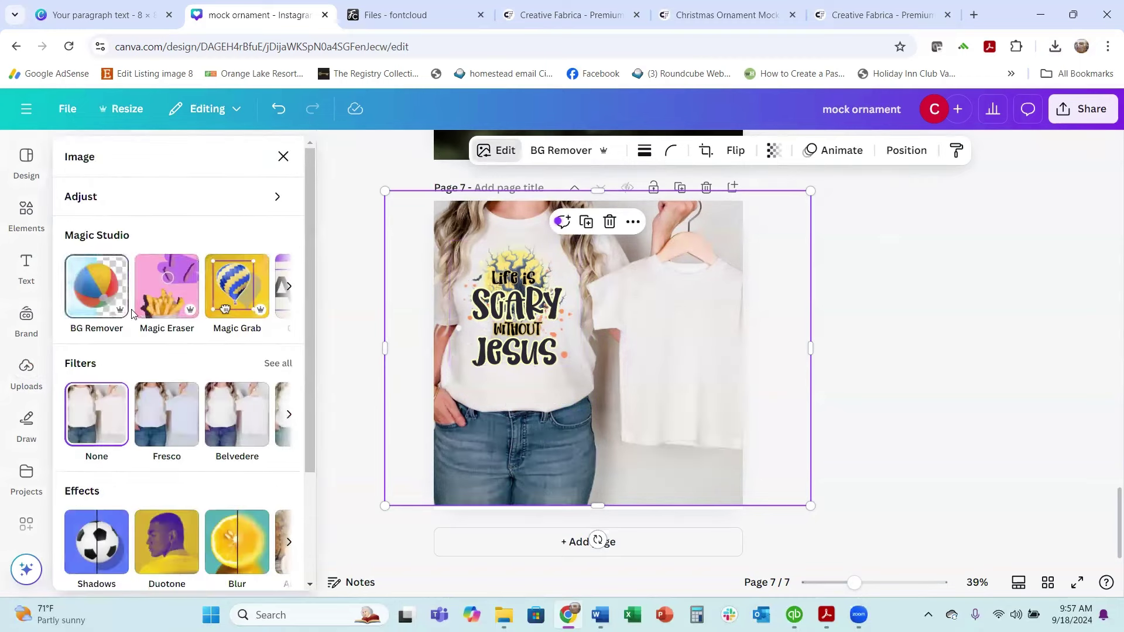
left_click(153, 296)
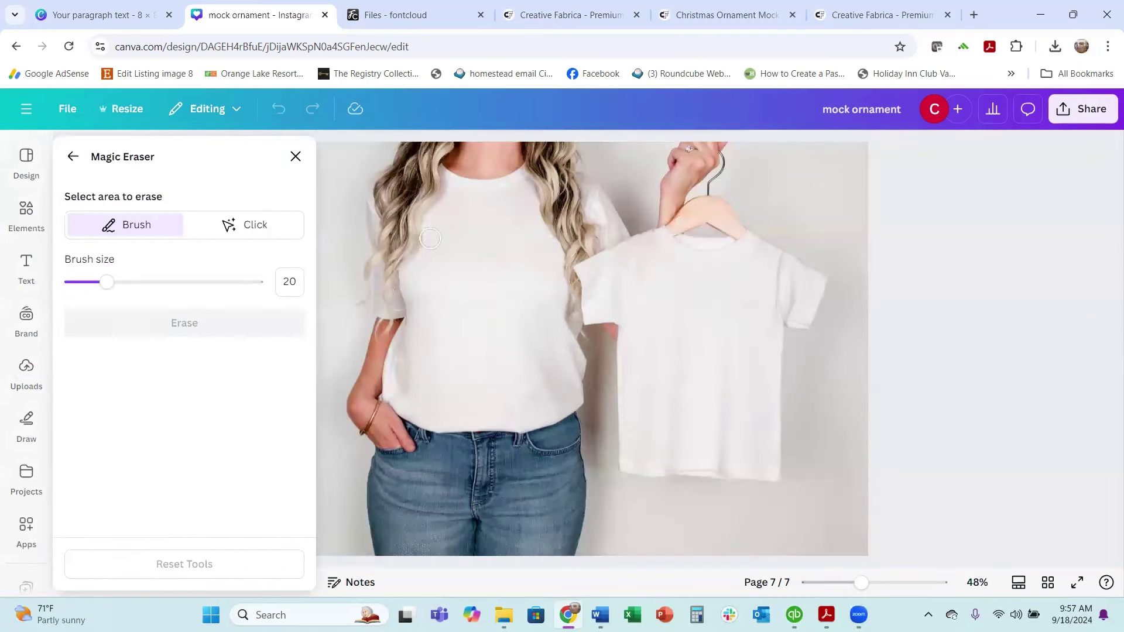
mouse_move(430, 239)
left_mouse_down()
mouse_move(363, 313)
mouse_move(373, 361)
mouse_move(401, 315)
mouse_move(396, 285)
mouse_move(373, 333)
mouse_move(381, 299)
mouse_move(420, 246)
left_mouse_up()
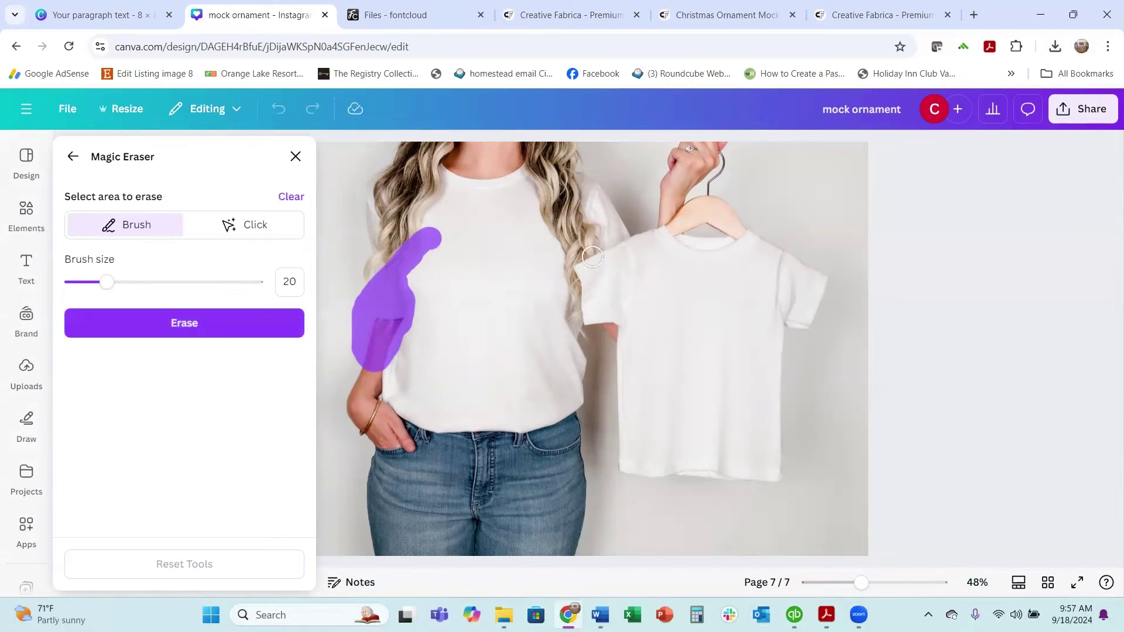
mouse_move(591, 244)
left_mouse_down()
mouse_move(570, 254)
mouse_move(562, 281)
mouse_move(581, 342)
left_mouse_up()
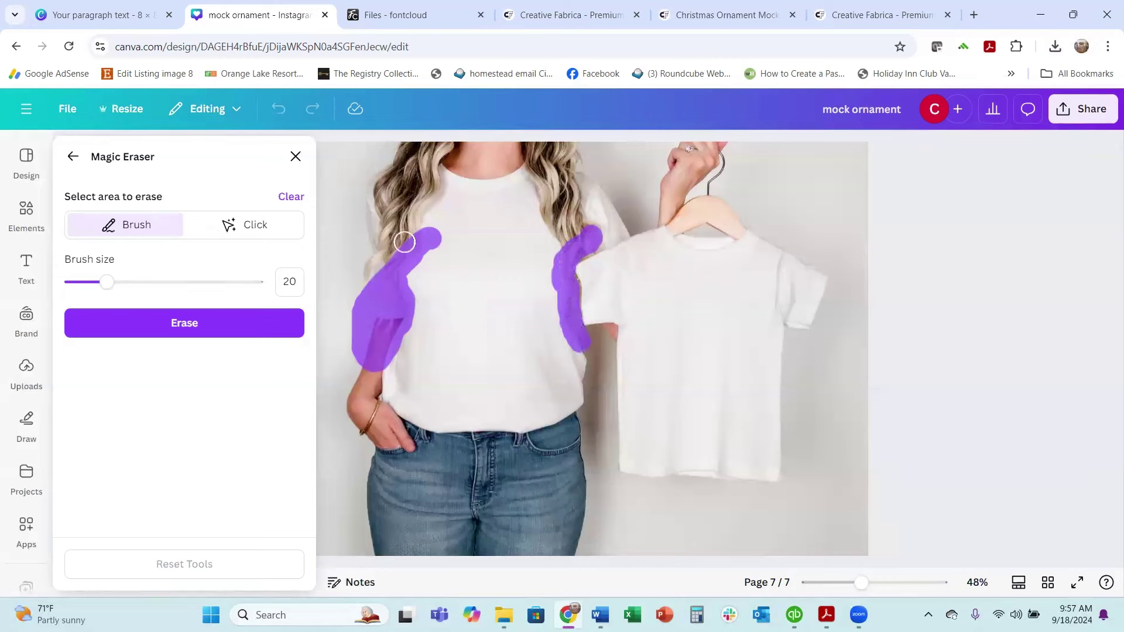
left_click(185, 339)
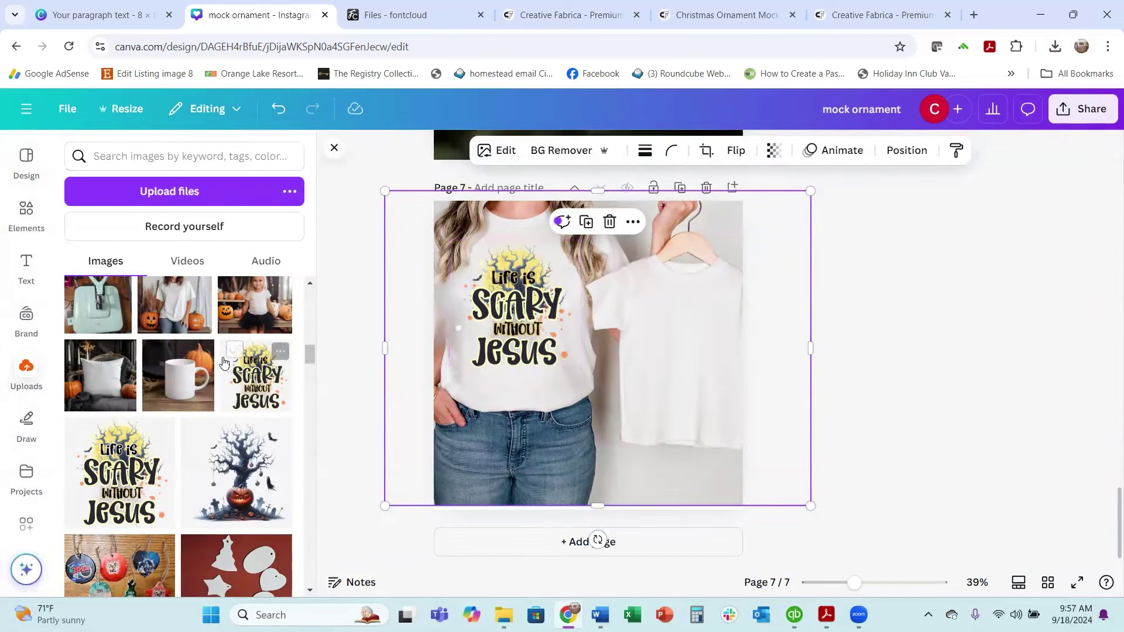
- Add a second "Life is Scary Without Jesus" design to page 7, shrink it and place it on the small hanging shirt
left_click(119, 481)
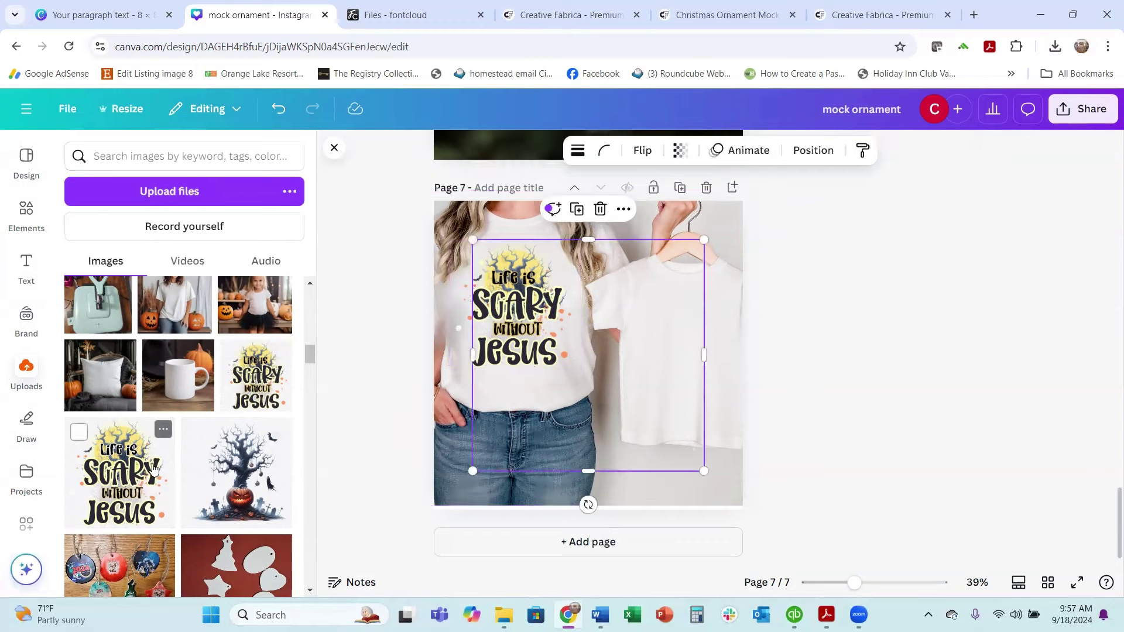
left_click_drag(704, 240, 642, 302)
left_click_drag(563, 414, 682, 375)
left_click(889, 332)
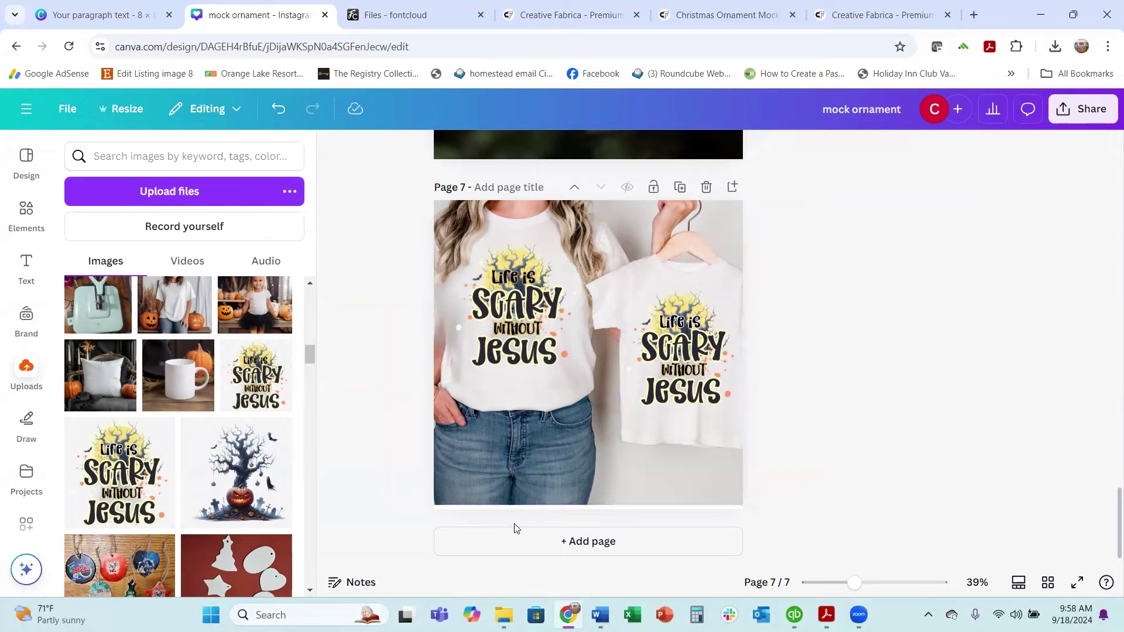
- Add page 8, insert the white mug with pumpkins mockup and enlarge it to cover the page
left_click(432, 537)
left_click(178, 375)
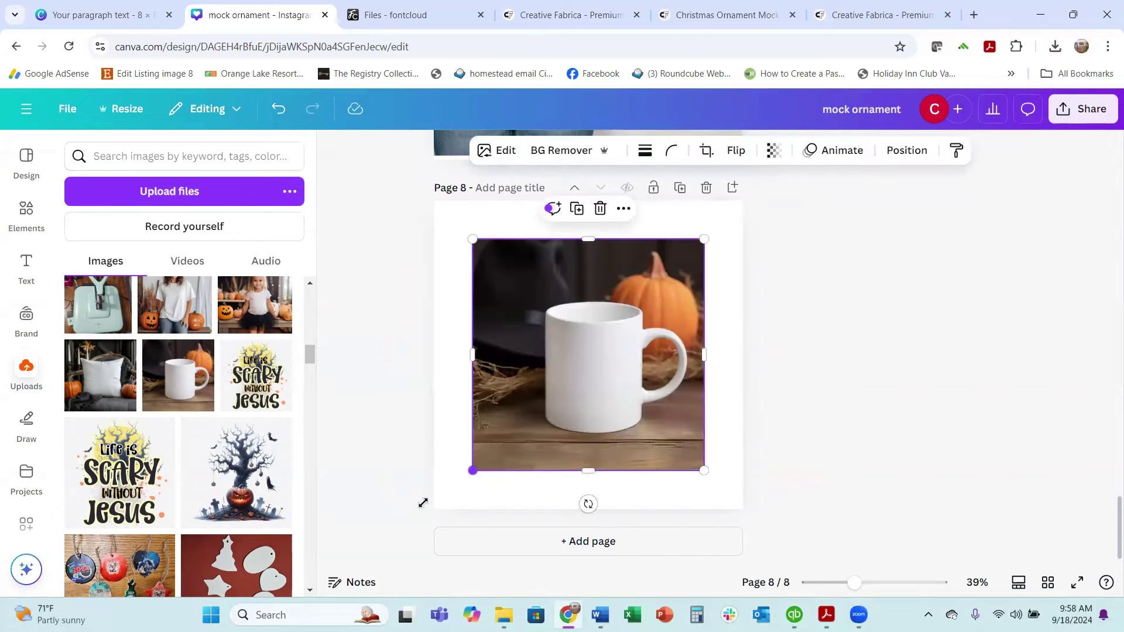
left_click_drag(423, 503, 423, 505)
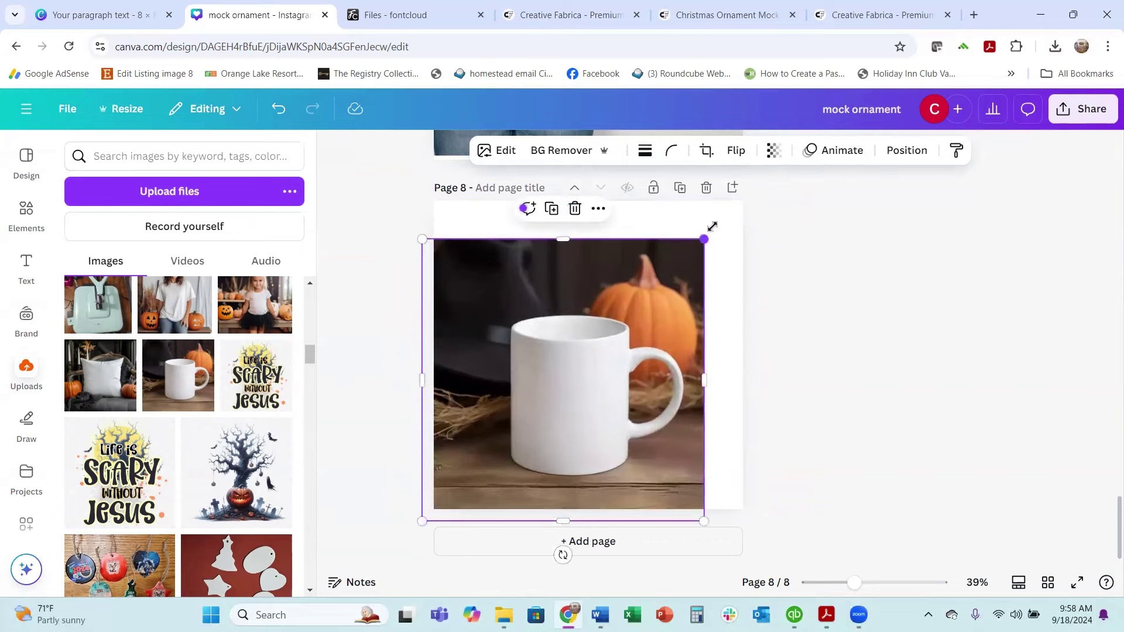
left_click_drag(711, 228, 755, 188)
- Add the "Life is Scary Without Jesus" design to page 8 and position it on the front of the mug
left_click(263, 405)
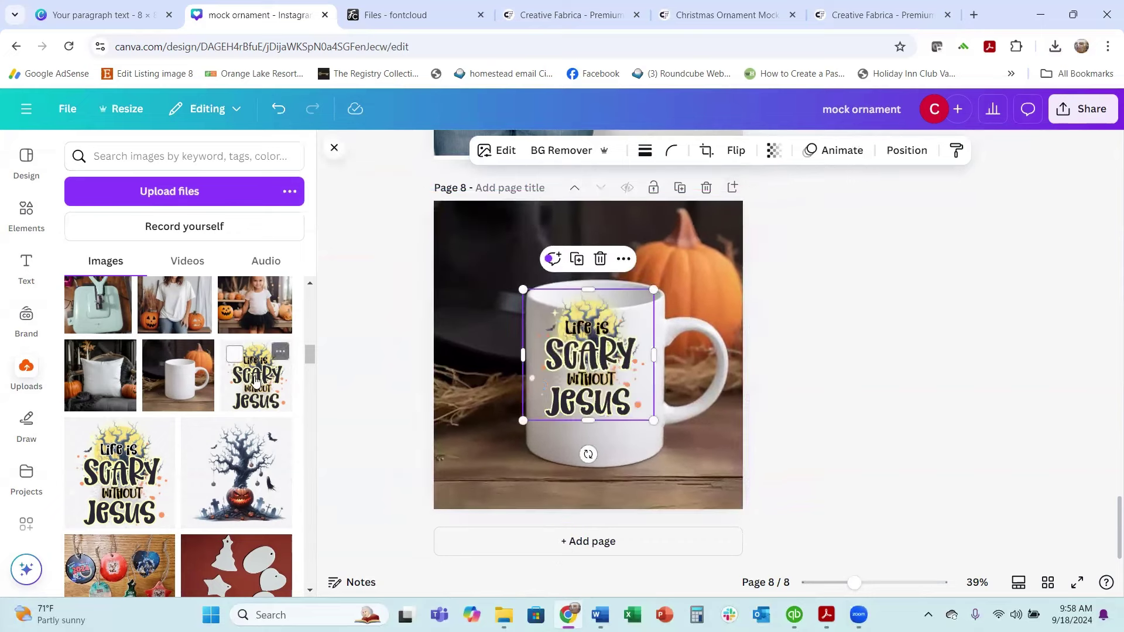
left_click_drag(591, 361, 601, 389)
scroll(840, 394, "up", 15)
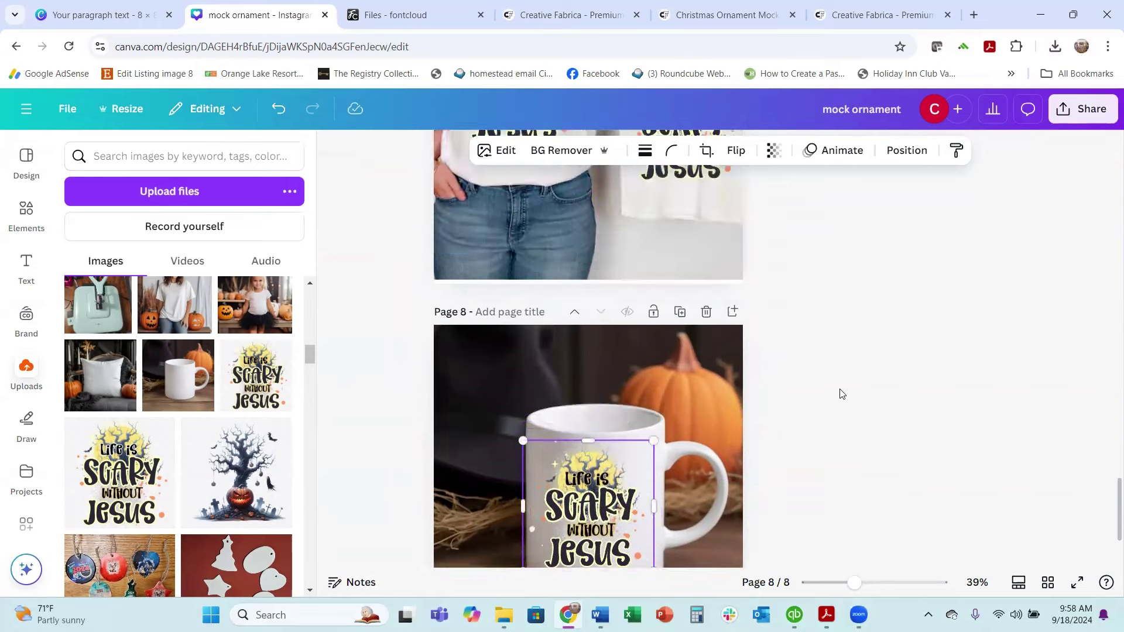
scroll(841, 345, "up", 8)
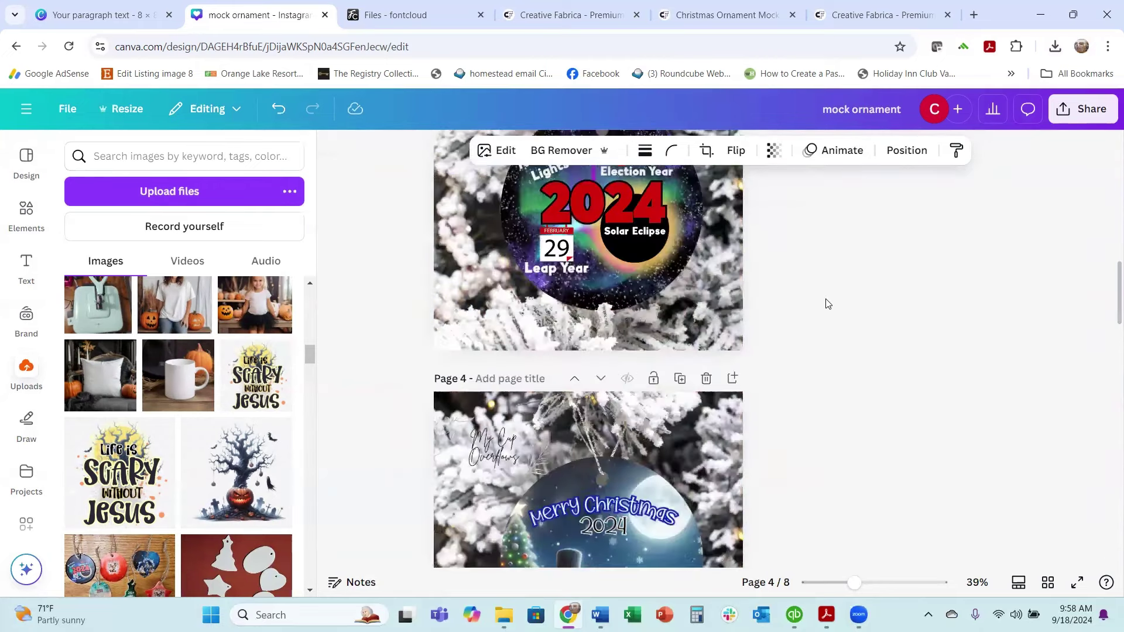
scroll(421, 272, "up", 8)
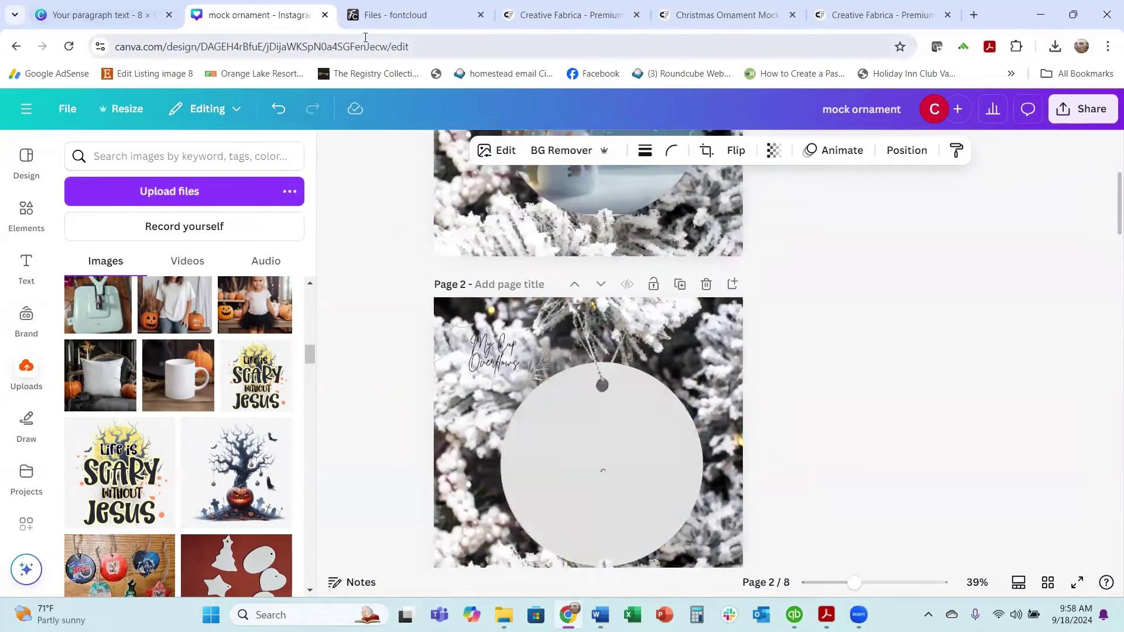